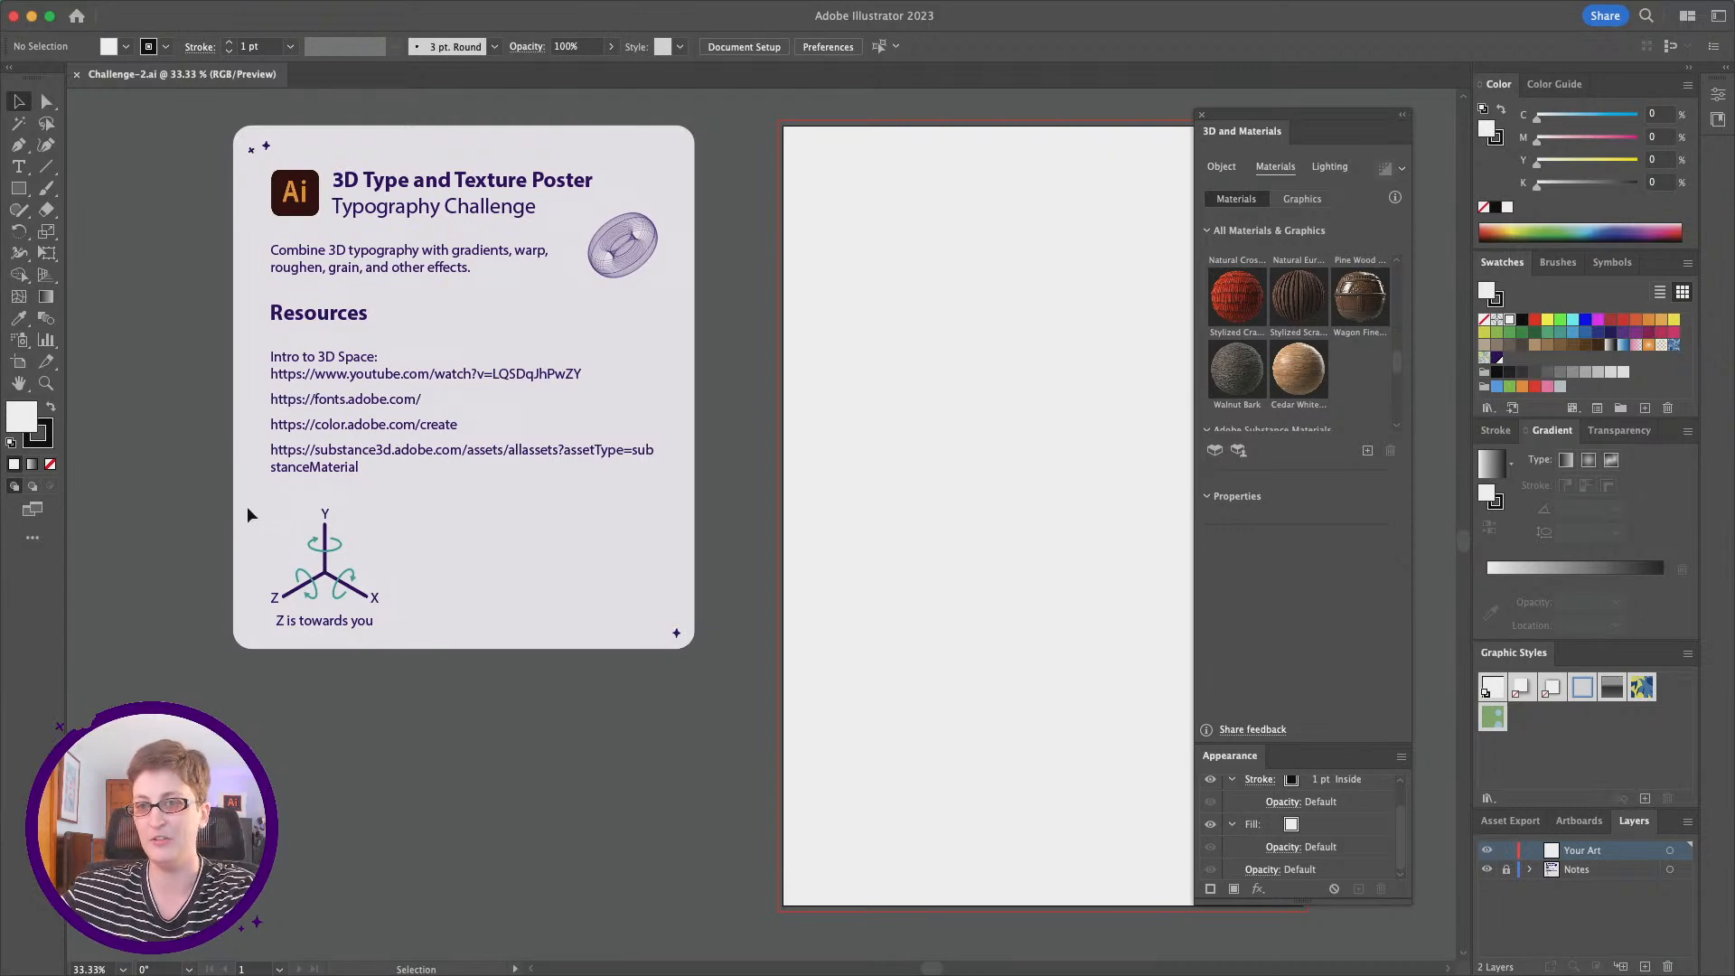
Step: Look over the challenge notes card, including its XYZ axis diagram, and the blank poster artboard
{"action": "left_click", "coordinate": [46, 382]}
{"action": "left_click", "coordinate": [353, 575]}
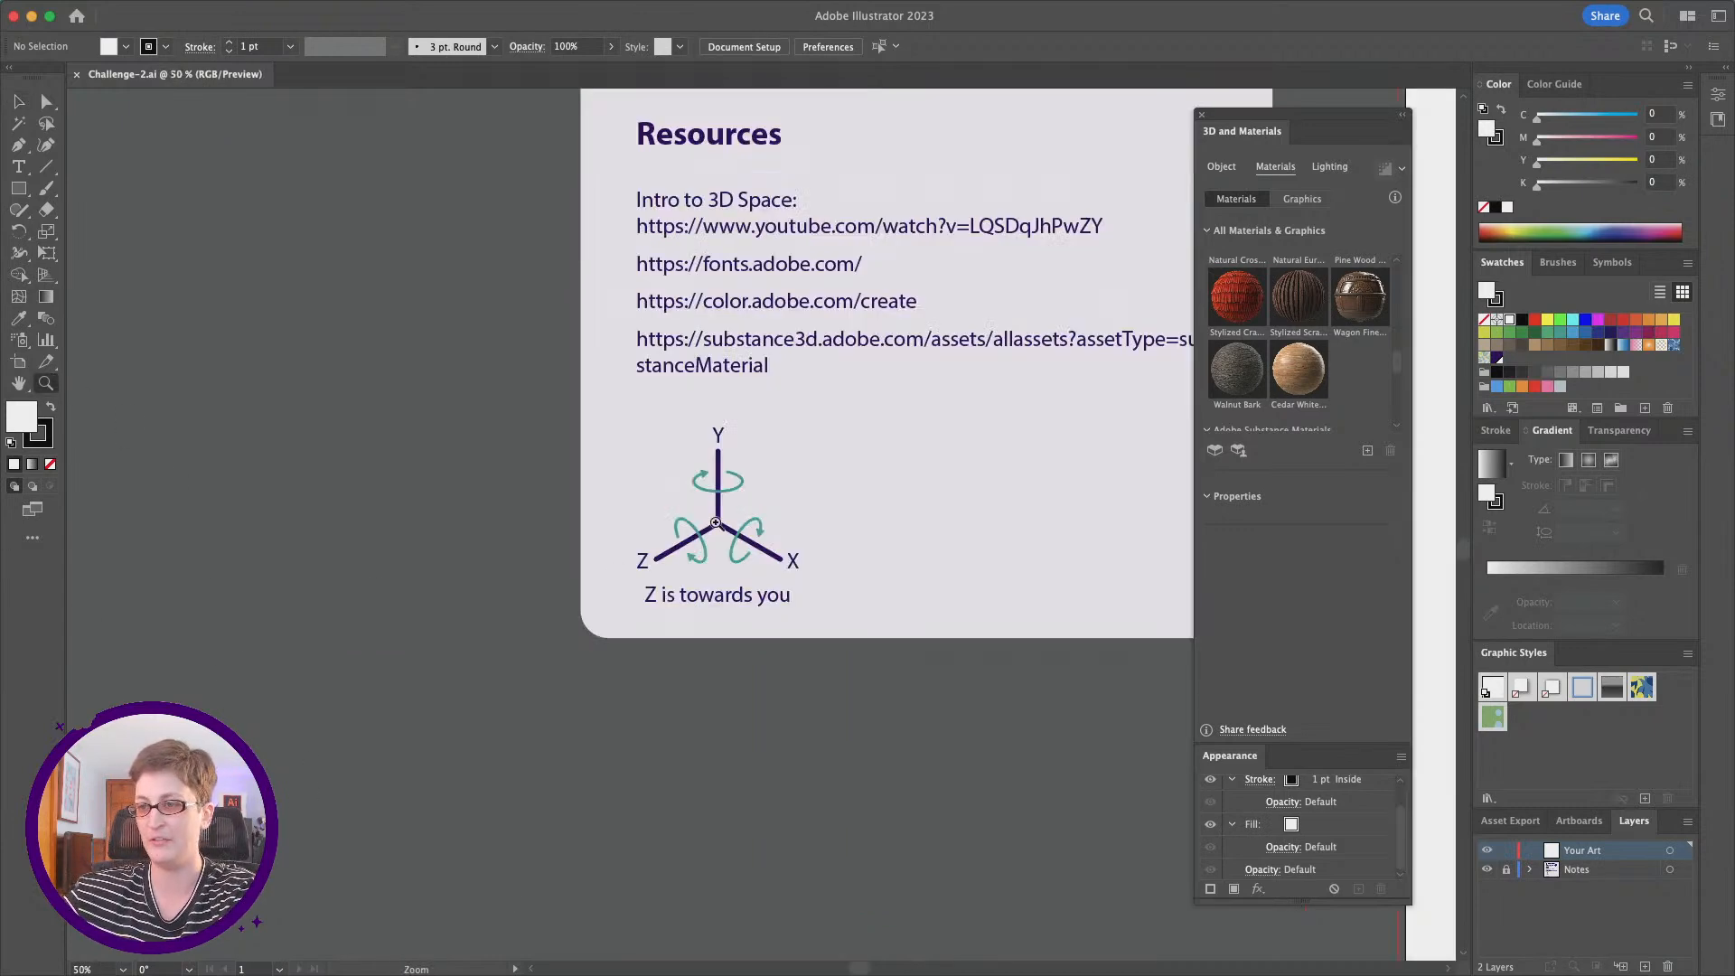
{"action": "scroll", "coordinate": [717, 524], "scroll_direction": "right", "scroll_amount": 10}
{"action": "scroll", "coordinate": [717, 524], "scroll_direction": "up", "scroll_amount": 2}
{"action": "scroll", "coordinate": [718, 524], "scroll_direction": "right", "scroll_amount": 8}
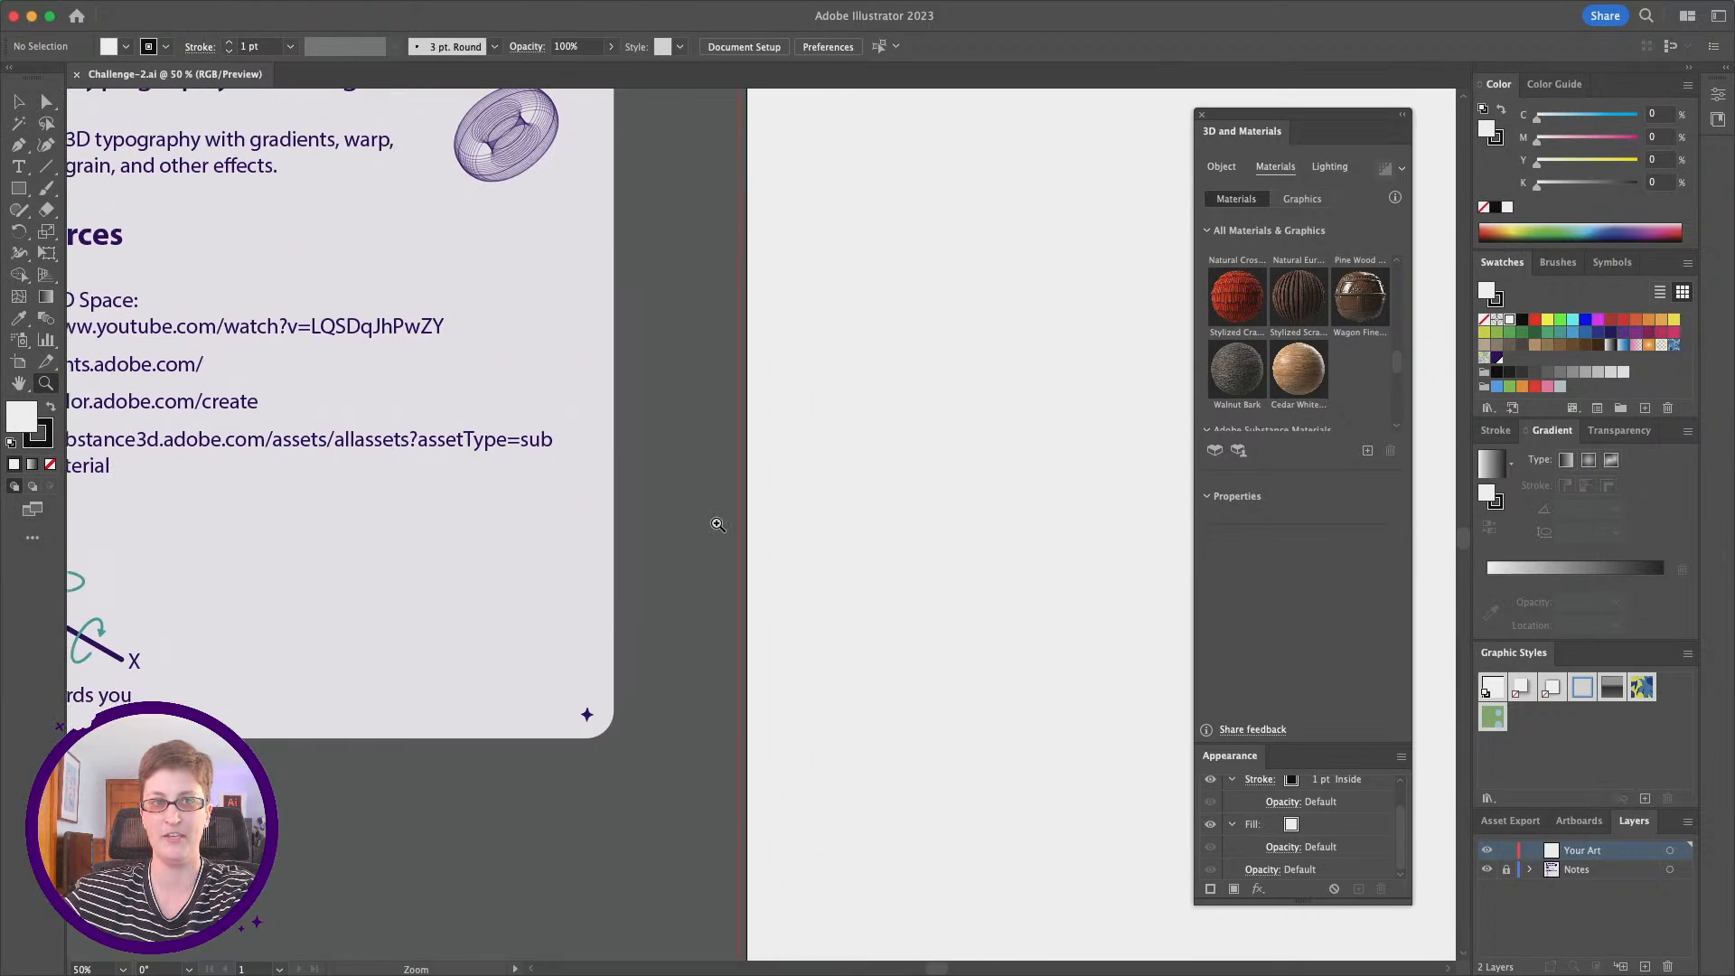
{"action": "scroll", "coordinate": [717, 524], "scroll_direction": "up", "scroll_amount": 2}
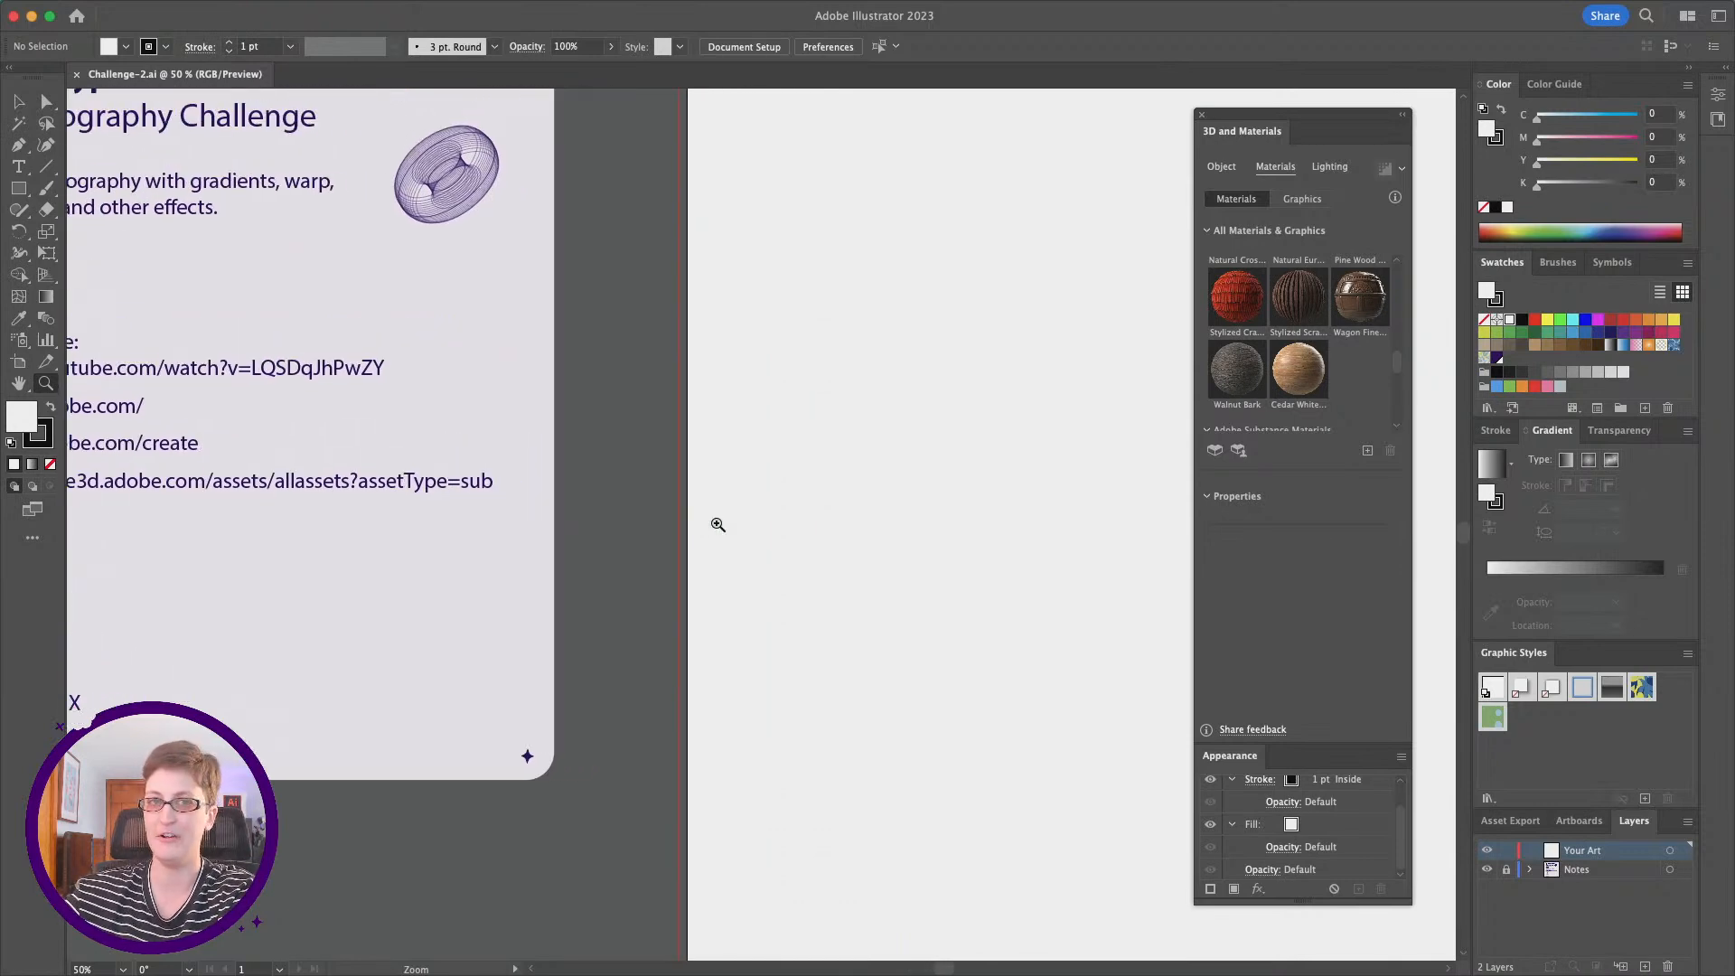
{"action": "scroll", "coordinate": [717, 524], "scroll_direction": "down", "scroll_amount": 2, "text": "alt"}
{"action": "scroll", "coordinate": [719, 524], "scroll_direction": "right", "scroll_amount": 8}
{"action": "scroll", "coordinate": [719, 524], "scroll_direction": "down", "scroll_amount": 3}
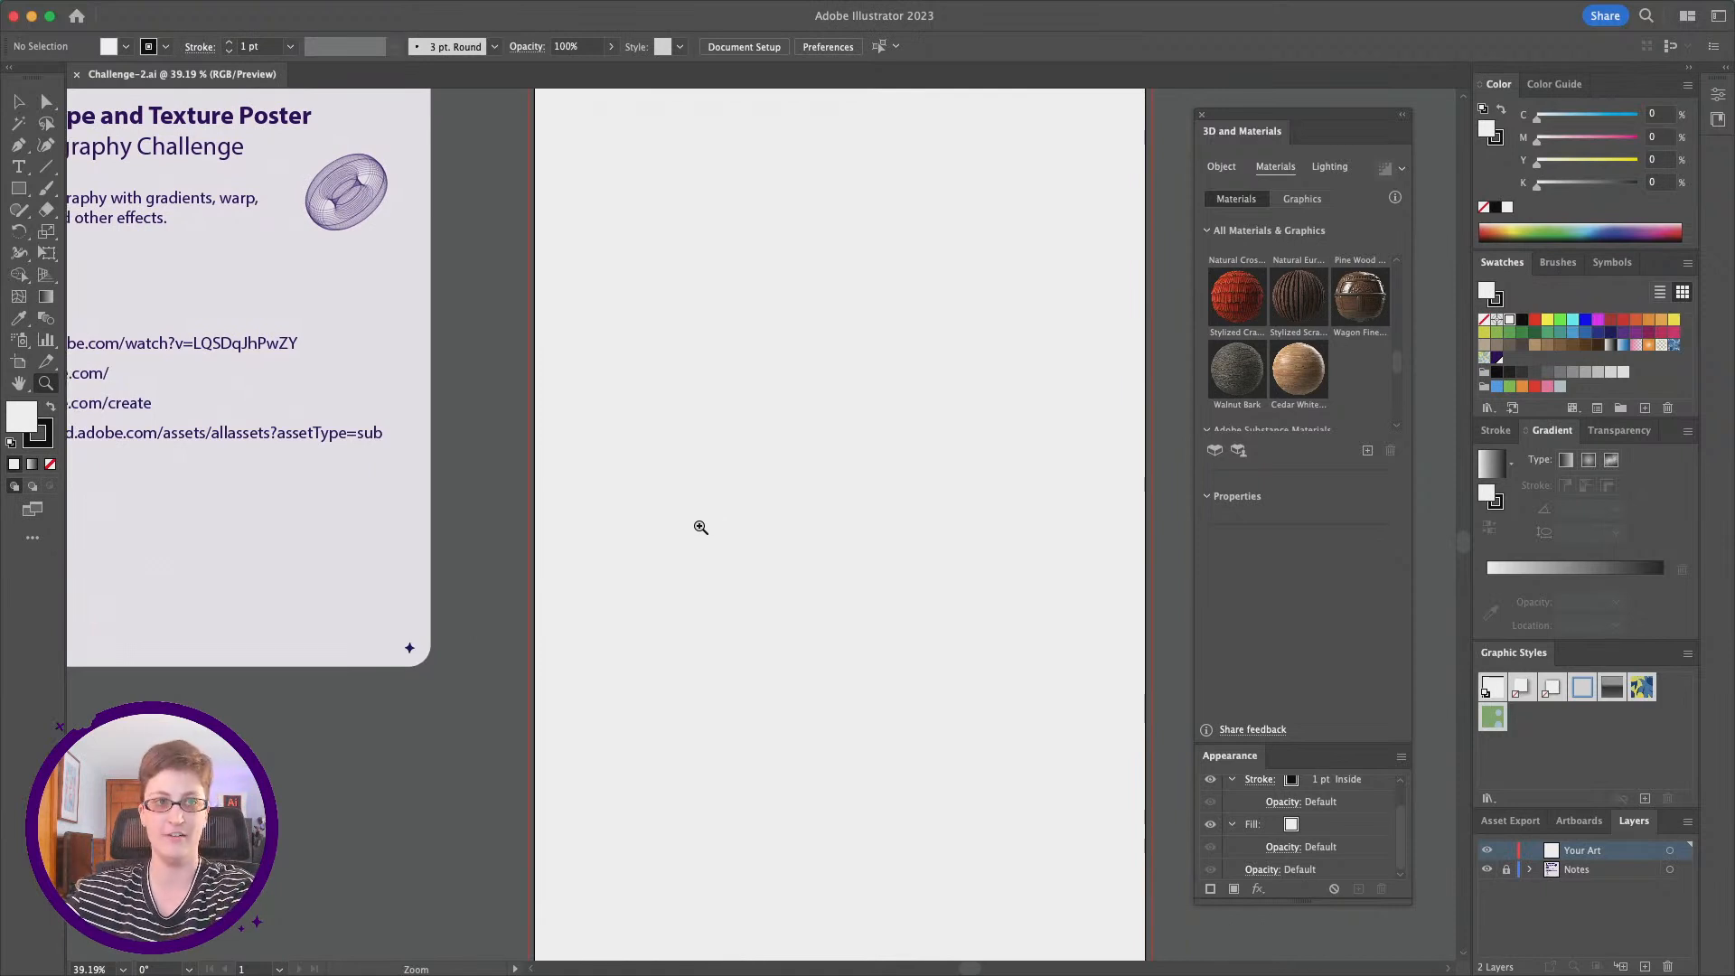
{"action": "scroll", "coordinate": [690, 537], "scroll_direction": "right", "scroll_amount": 2}
{"action": "scroll", "coordinate": [690, 537], "scroll_direction": "left", "scroll_amount": 15}
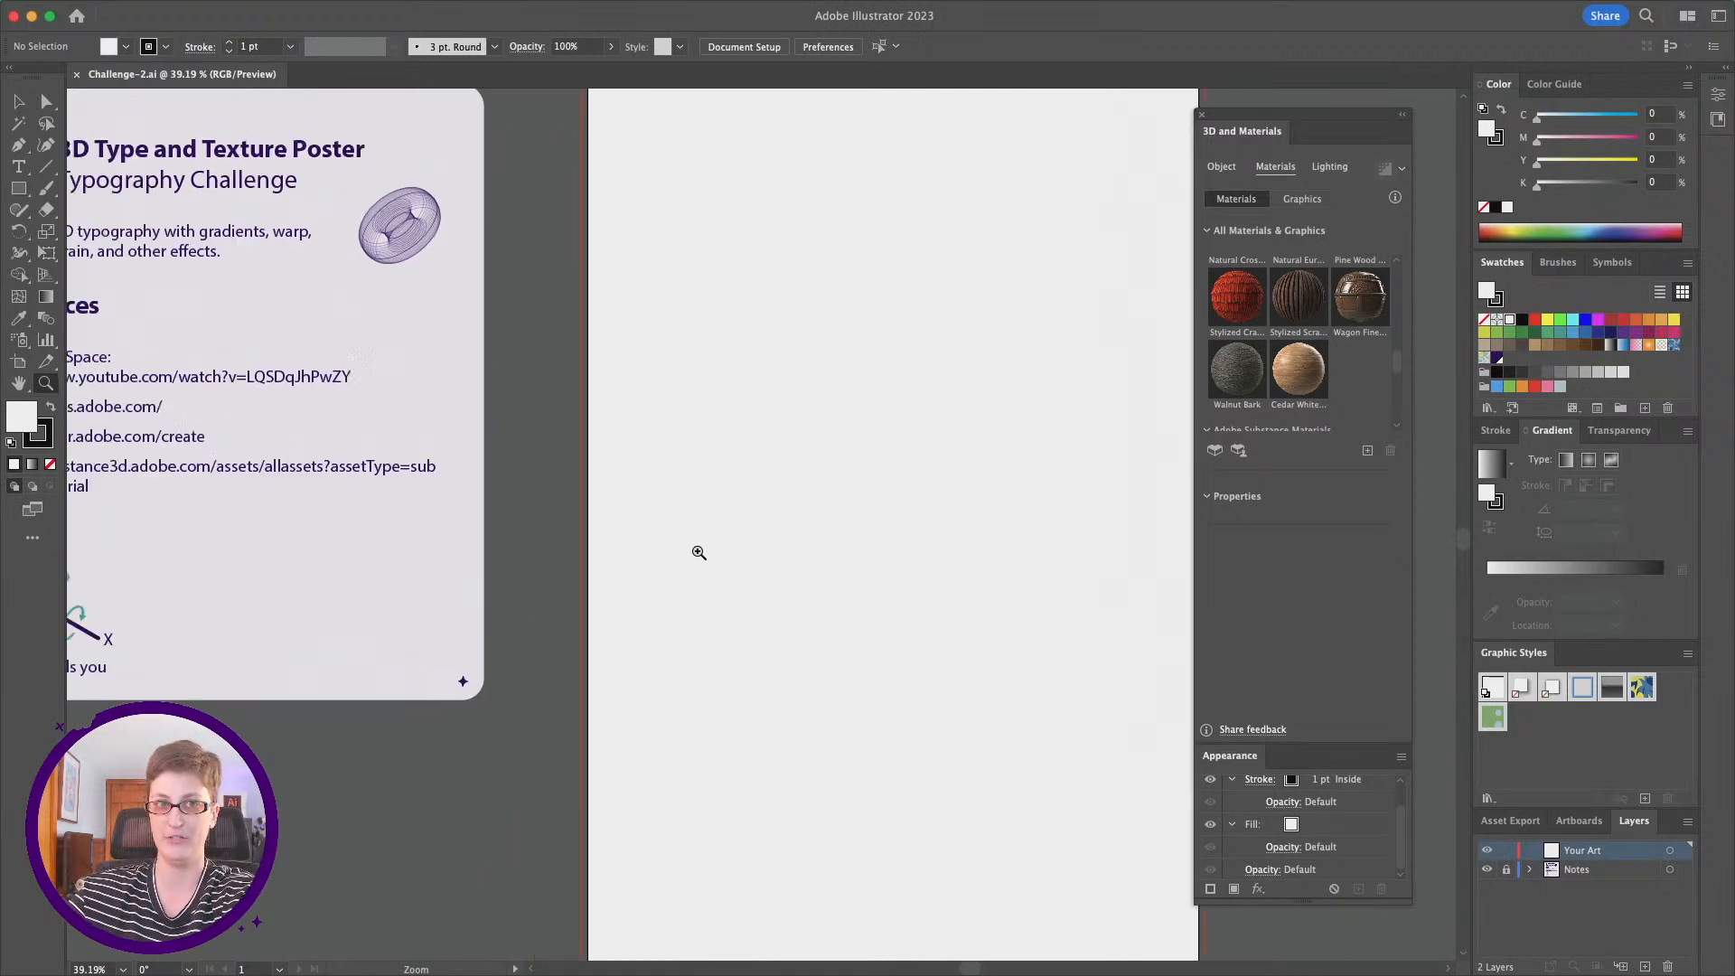
{"action": "scroll", "coordinate": [696, 547], "scroll_direction": "up", "scroll_amount": 4}
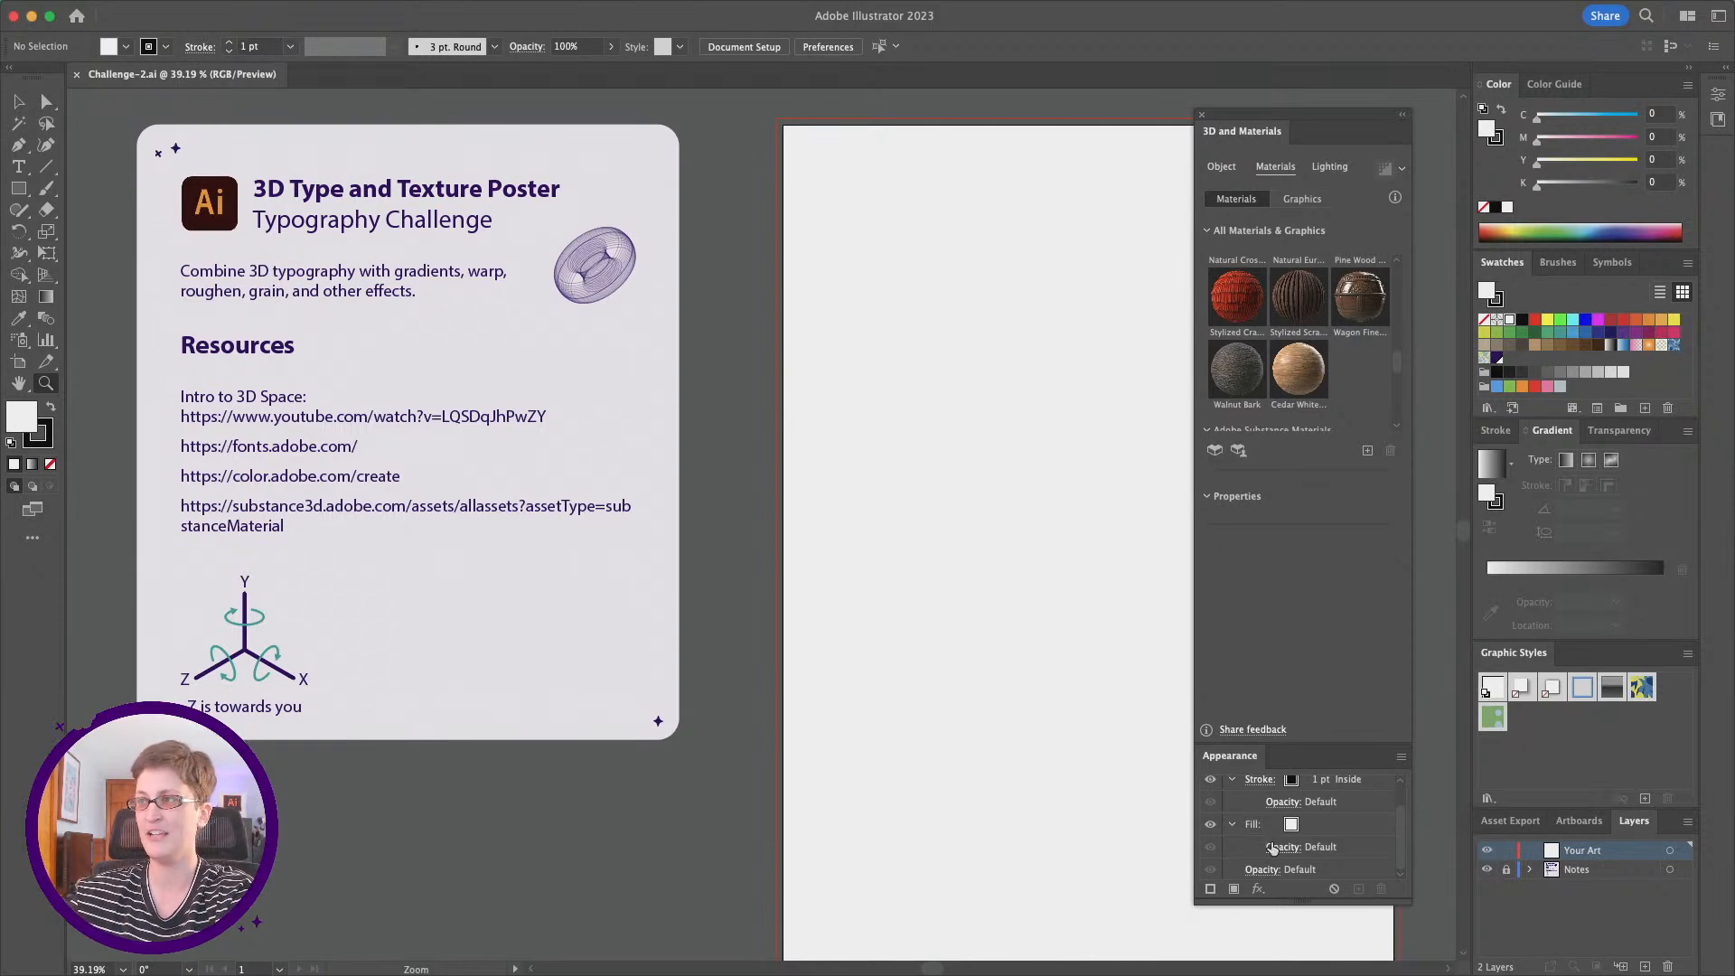
Step: Check that the 3D and Materials and Appearance panels are enabled in the workspace
{"action": "mouse_move", "coordinate": [1572, 7]}
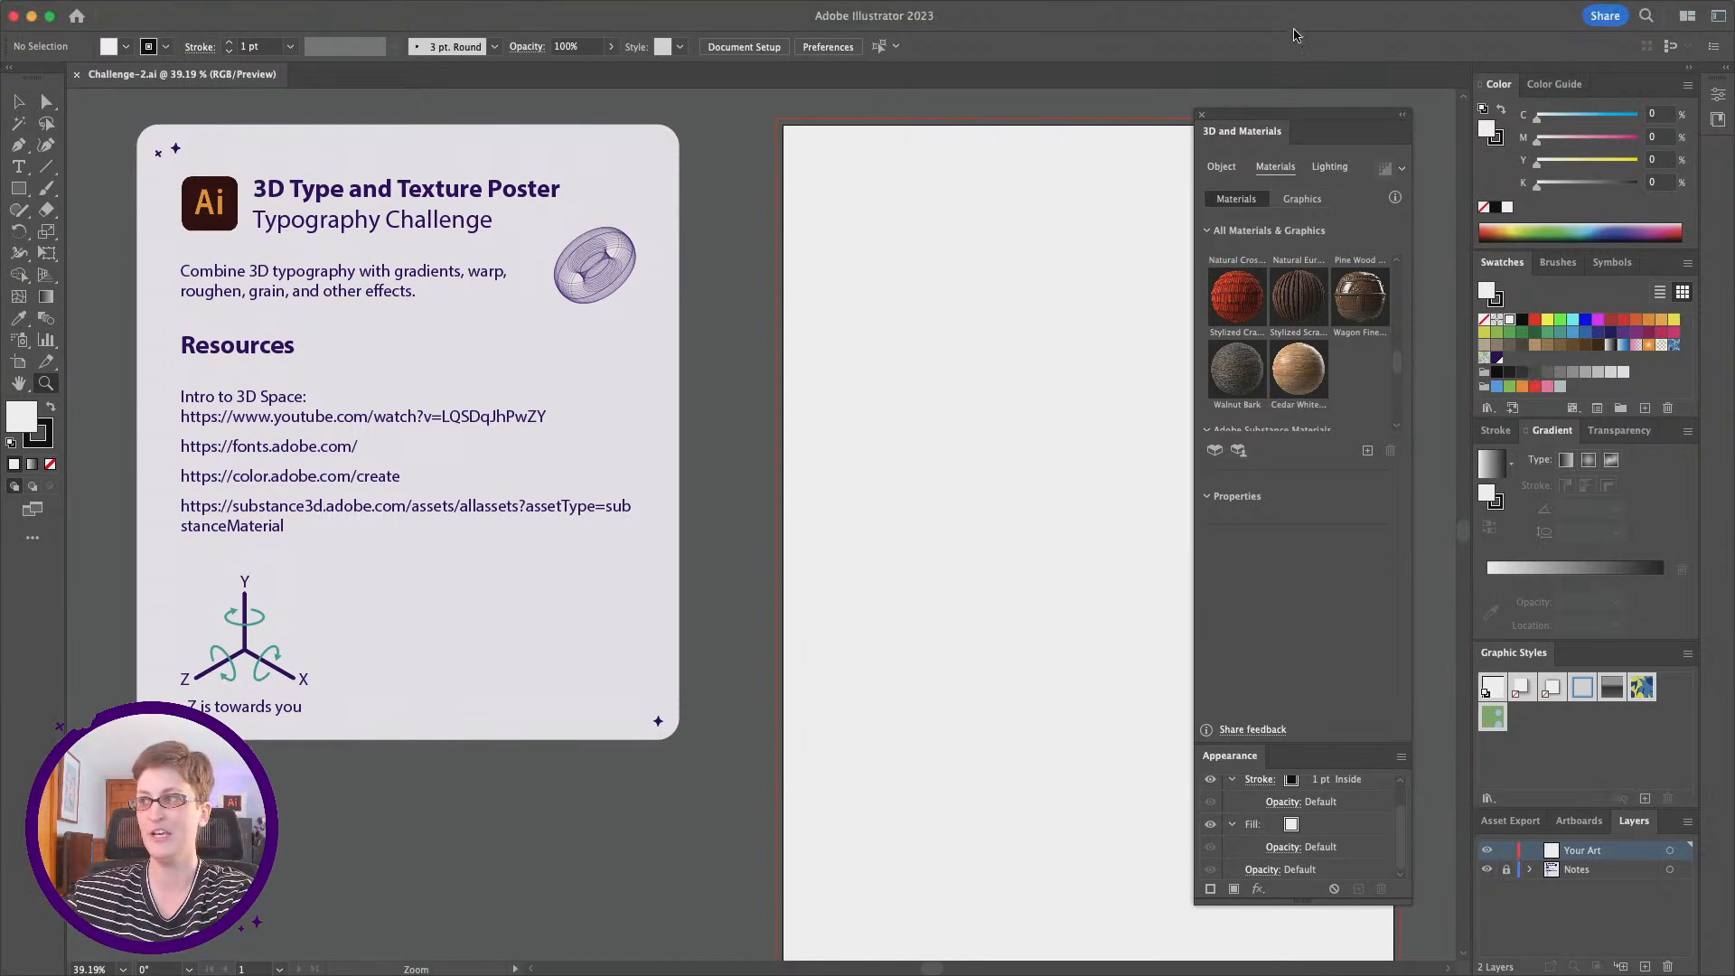
{"action": "left_click", "coordinate": [464, 12]}
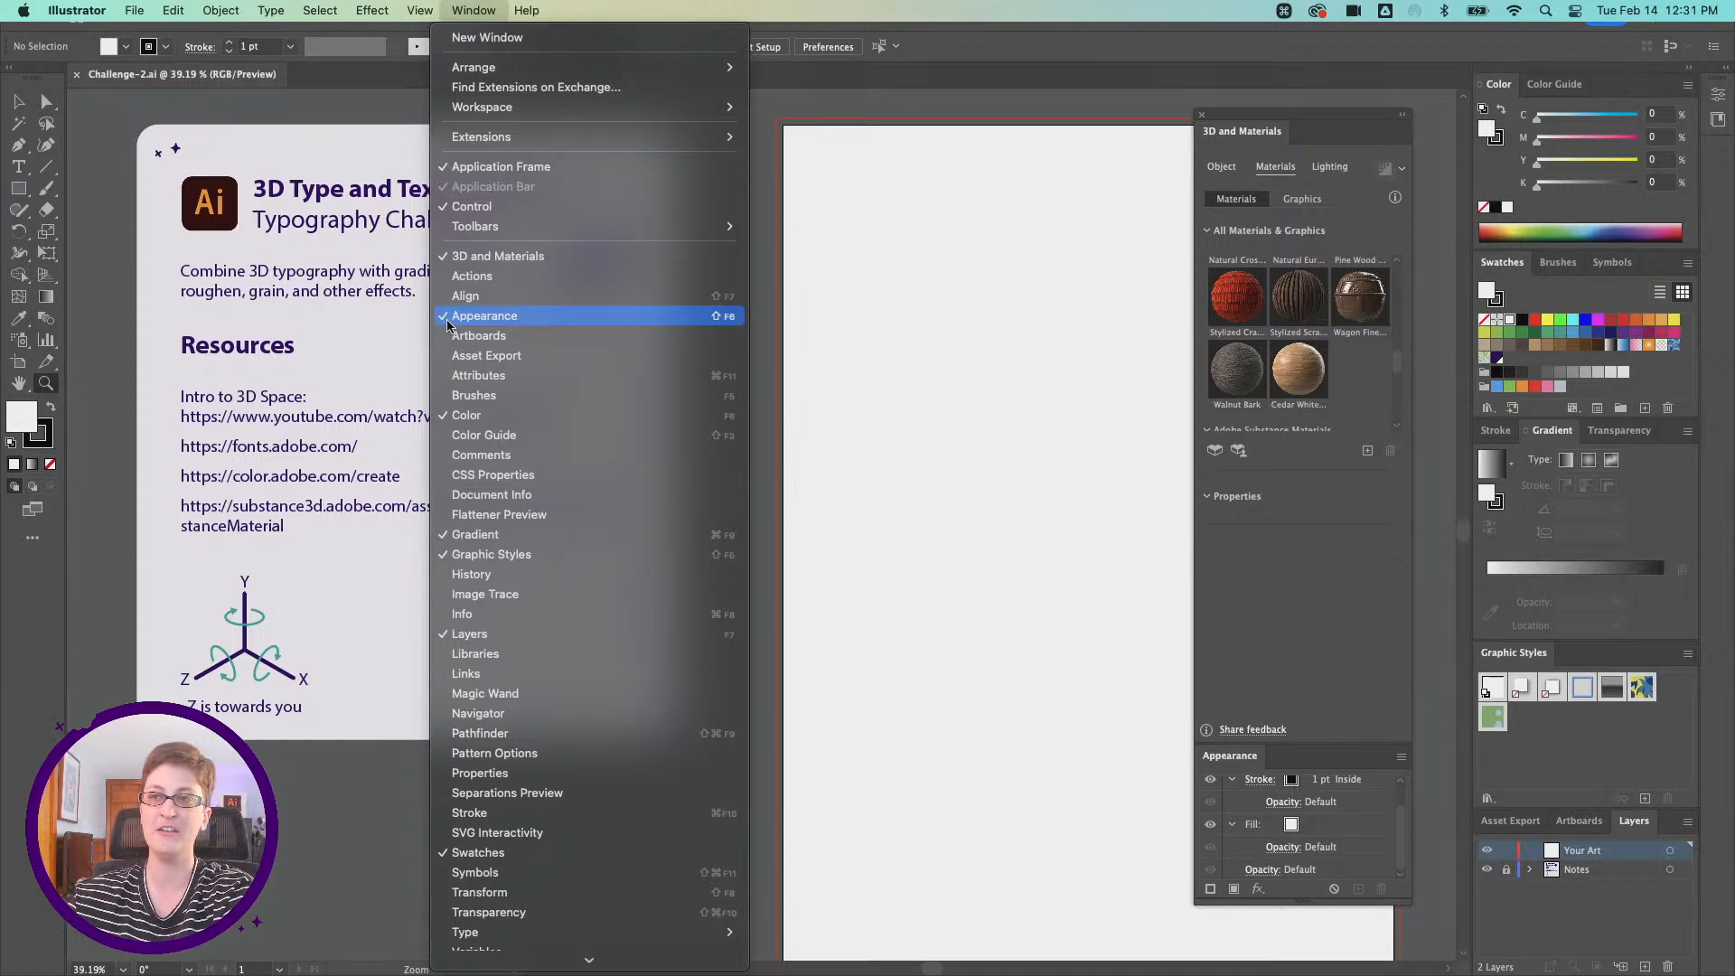
{"action": "left_click", "coordinate": [475, 7]}
{"action": "scroll", "coordinate": [626, 176], "scroll_direction": "right", "scroll_amount": 5}
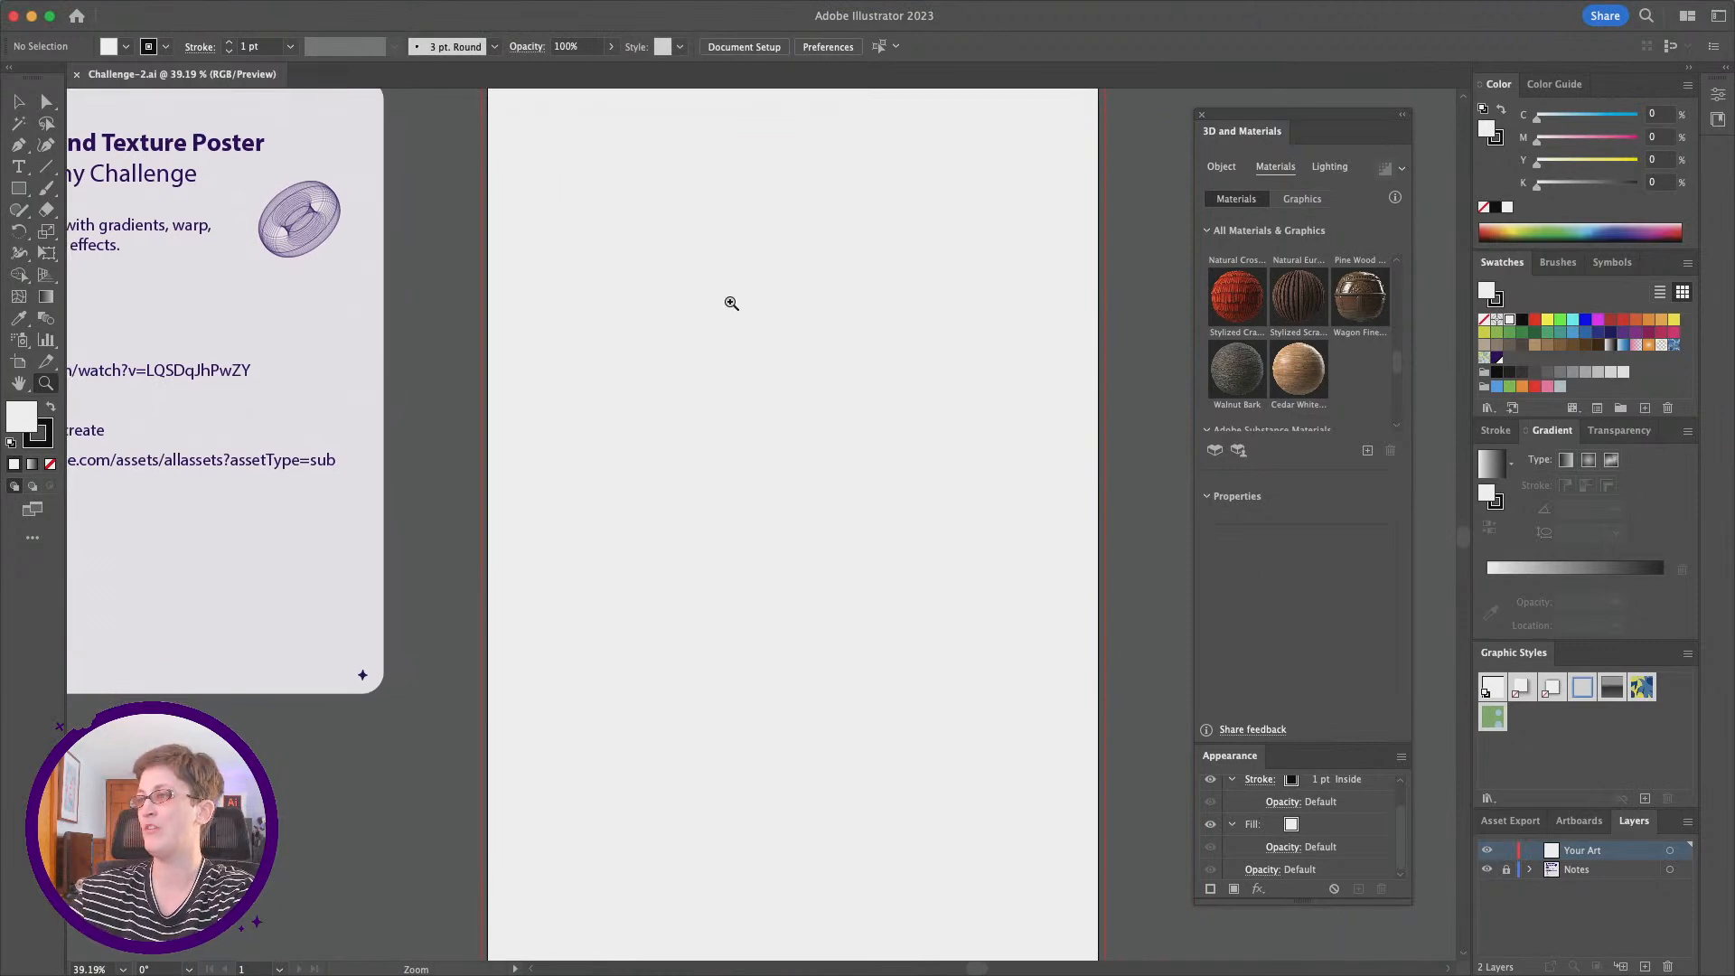
Step: Add the Chalky Candy Hearts, Dark Gradient and Sandblasted Chrome .sbsar files to the 3D materials library and locate them there
{"action": "left_click", "coordinate": [1220, 167]}
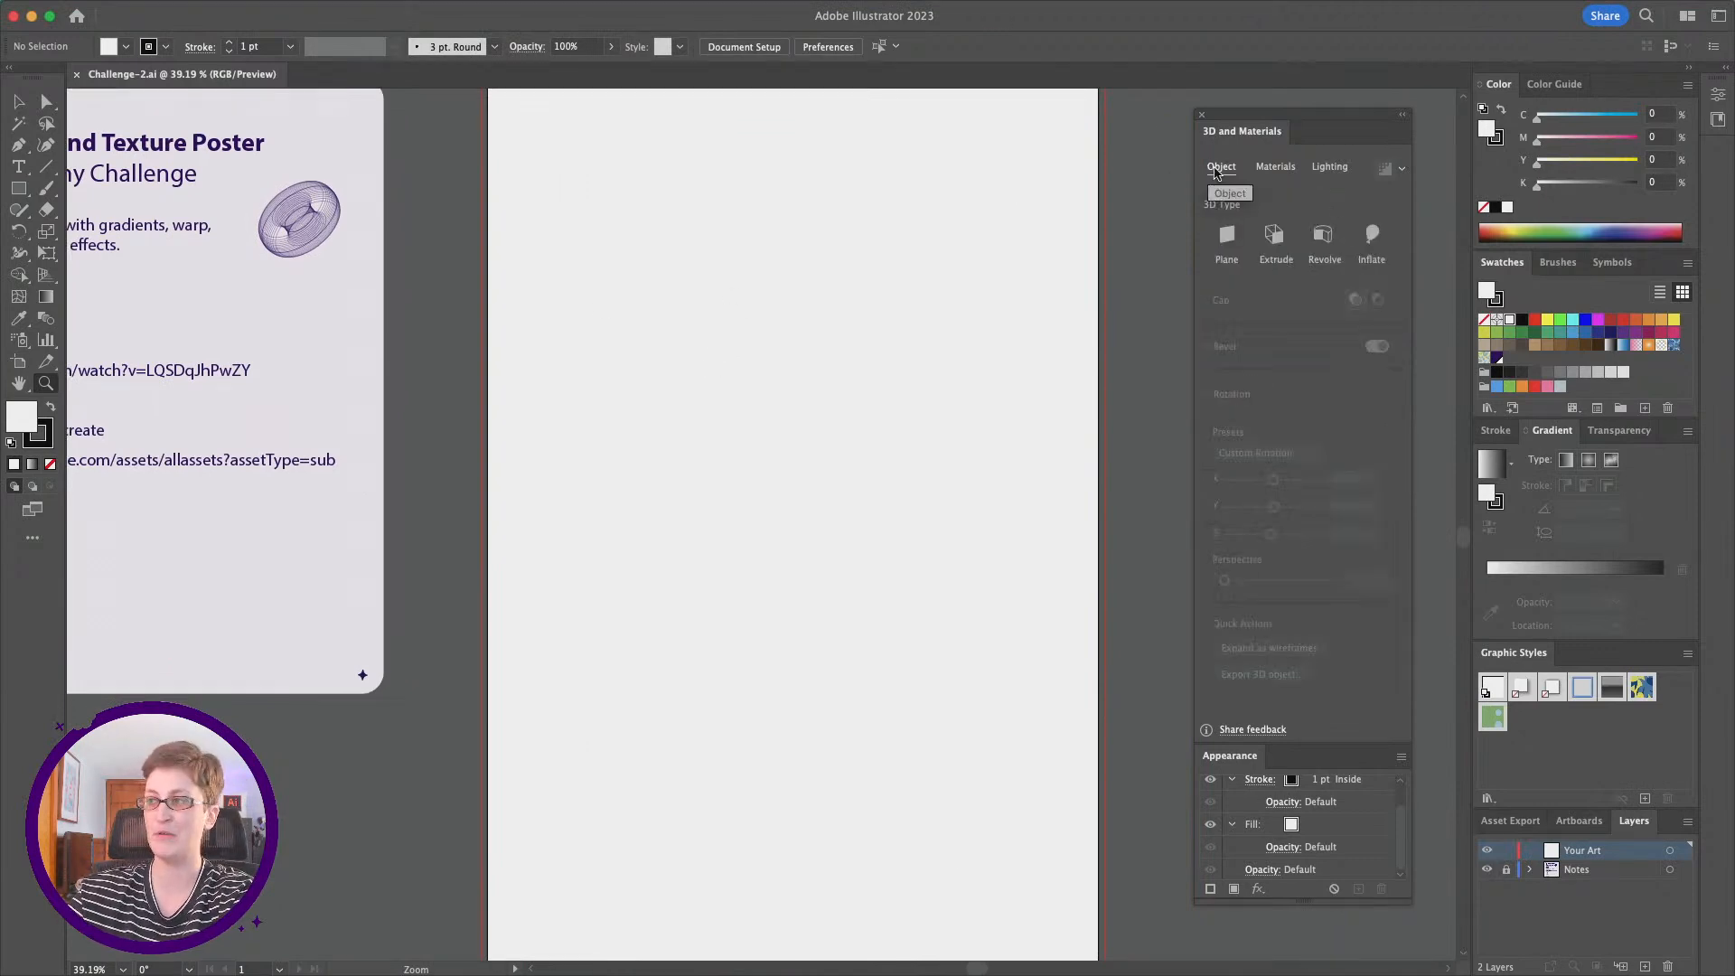
{"action": "left_click", "coordinate": [1287, 173]}
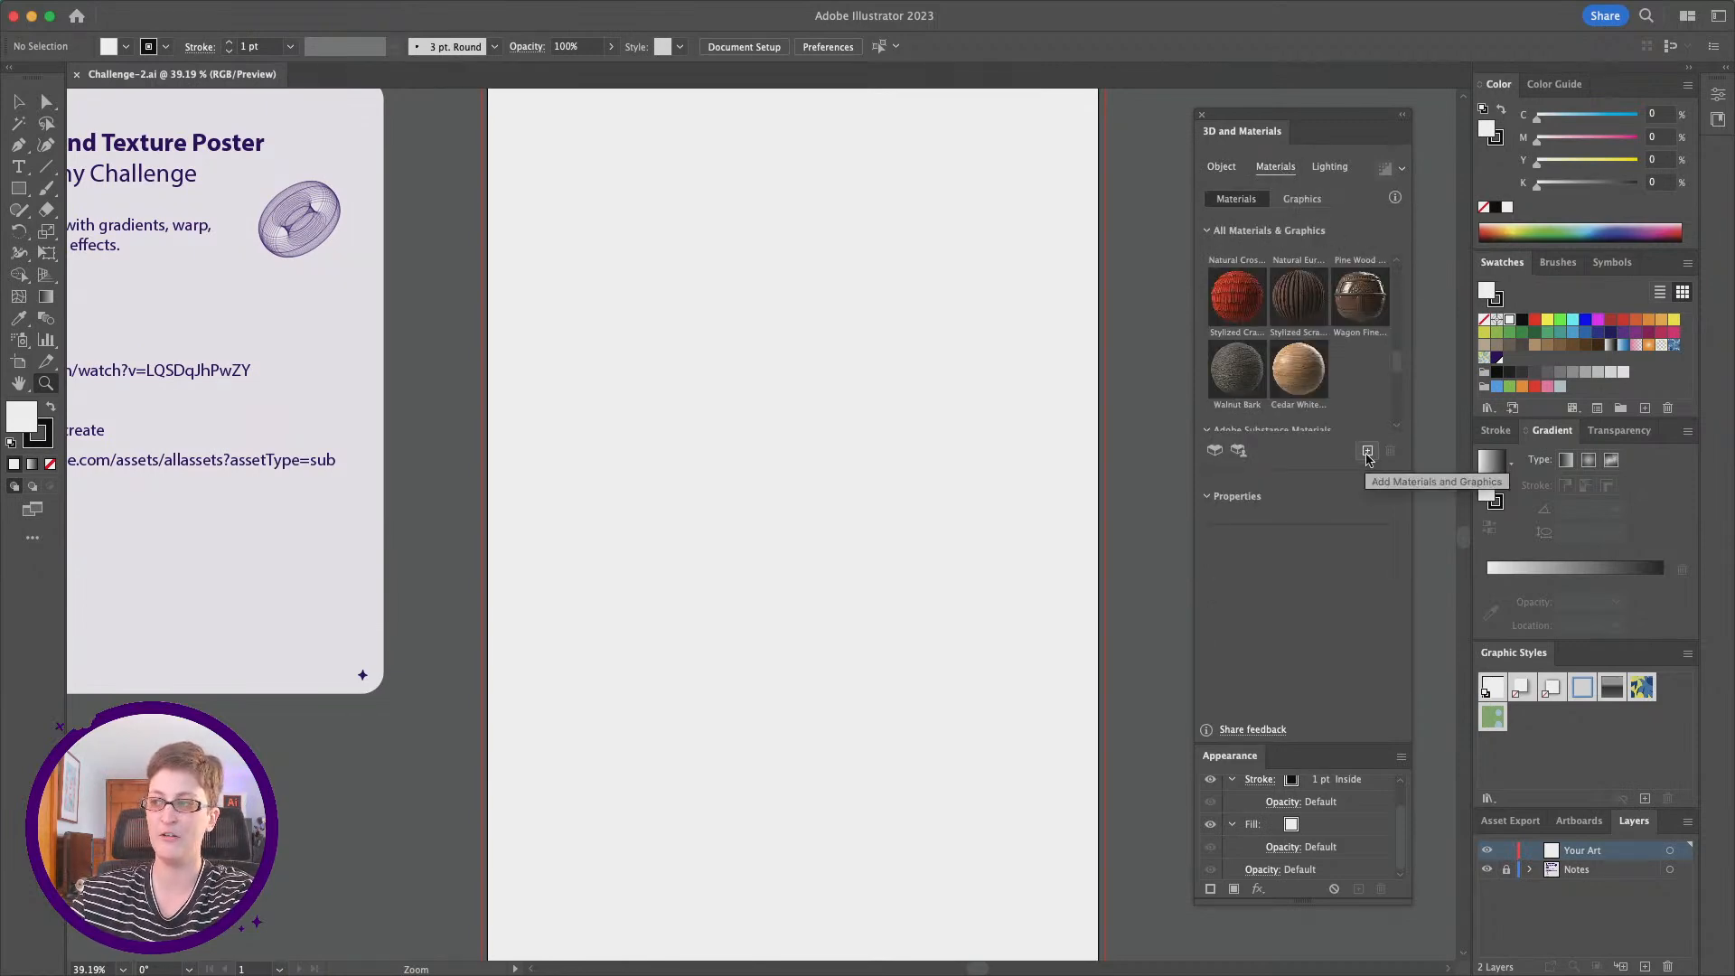
{"action": "left_click", "coordinate": [1366, 452]}
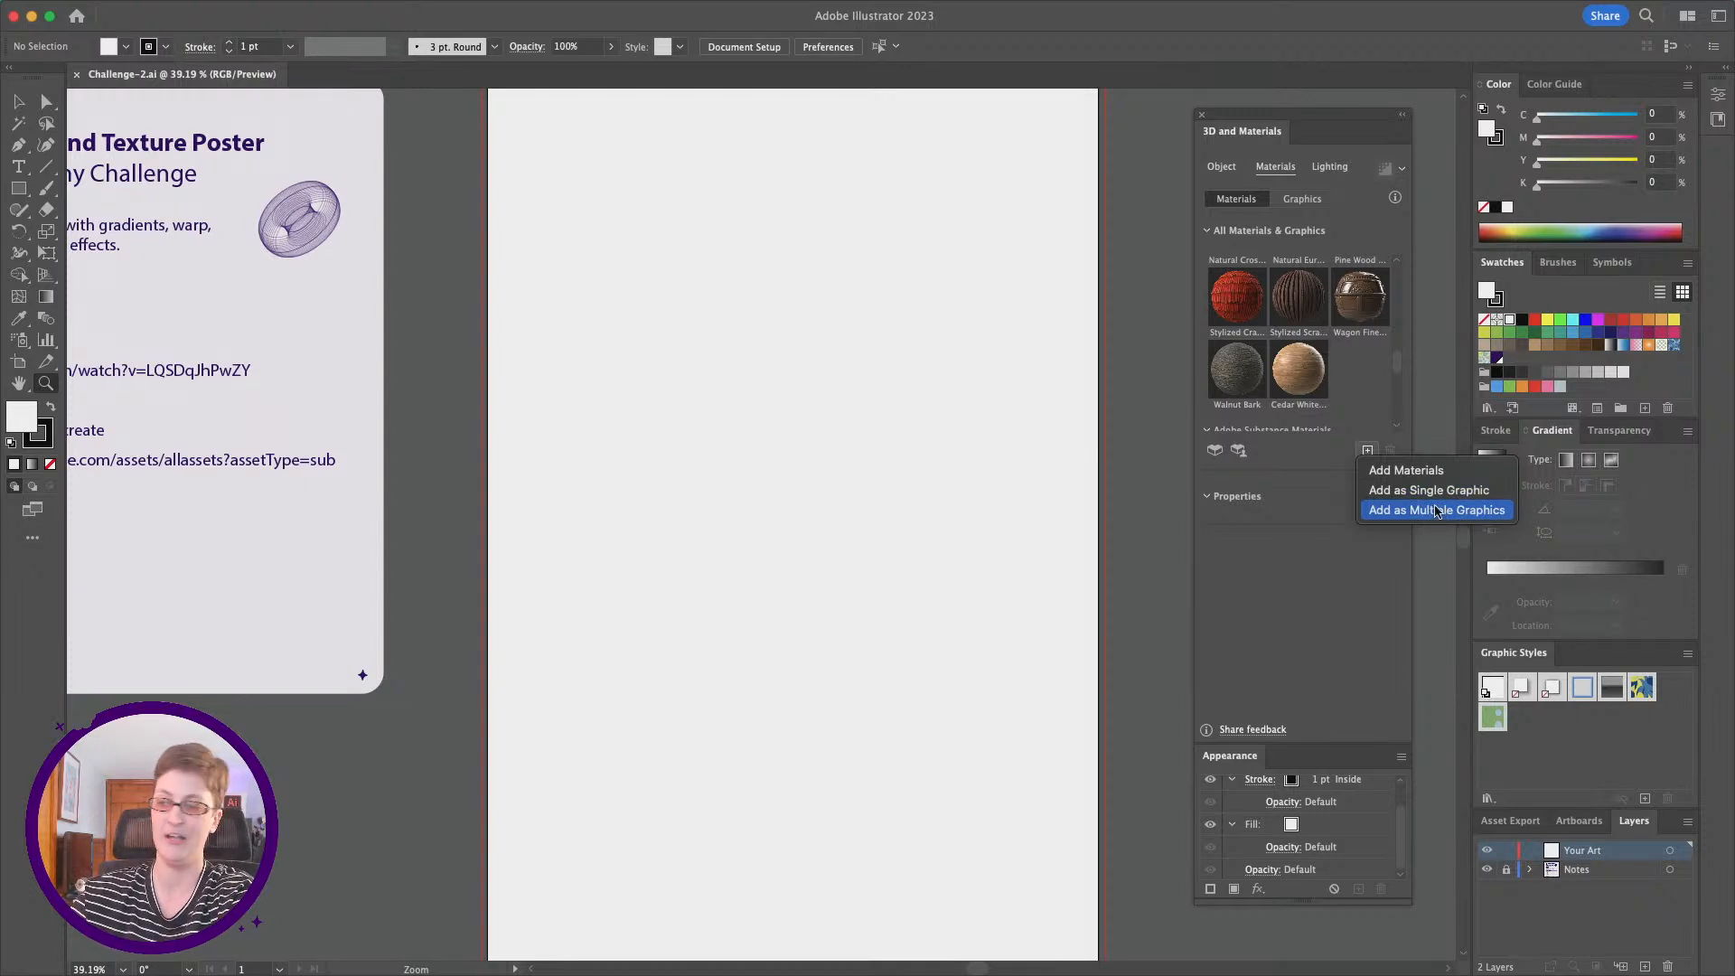
{"action": "left_click", "coordinate": [1425, 471]}
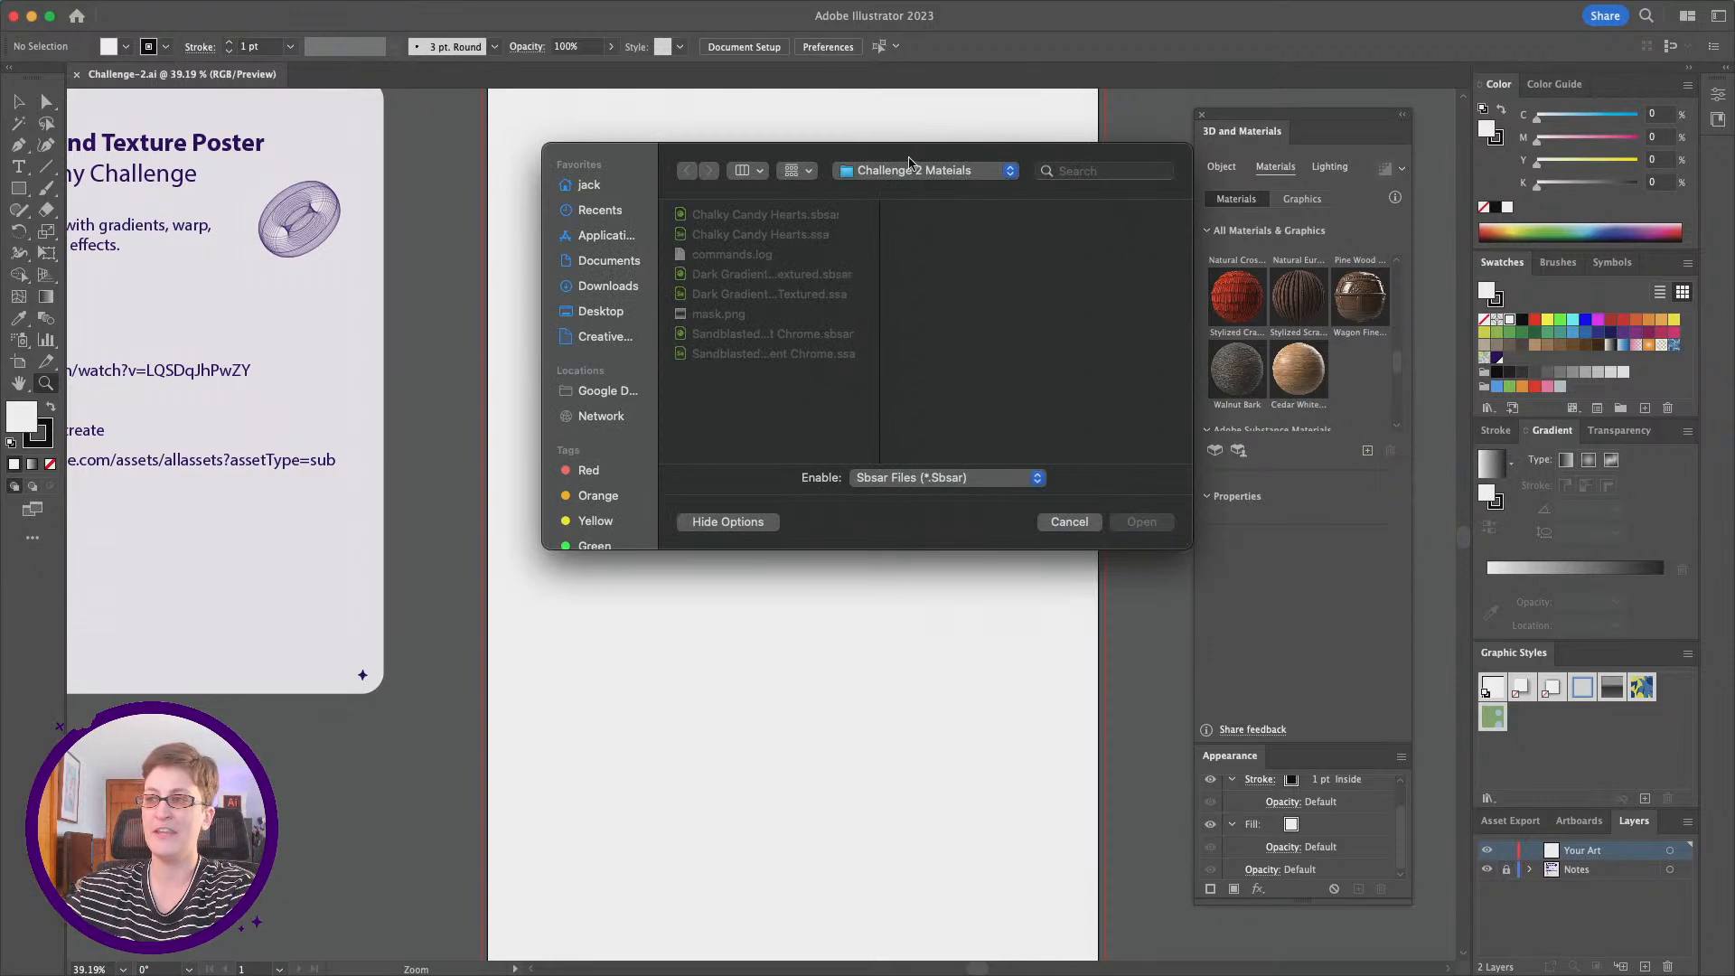
{"action": "left_click_drag", "start_coordinate": [910, 163], "coordinate": [931, 193]}
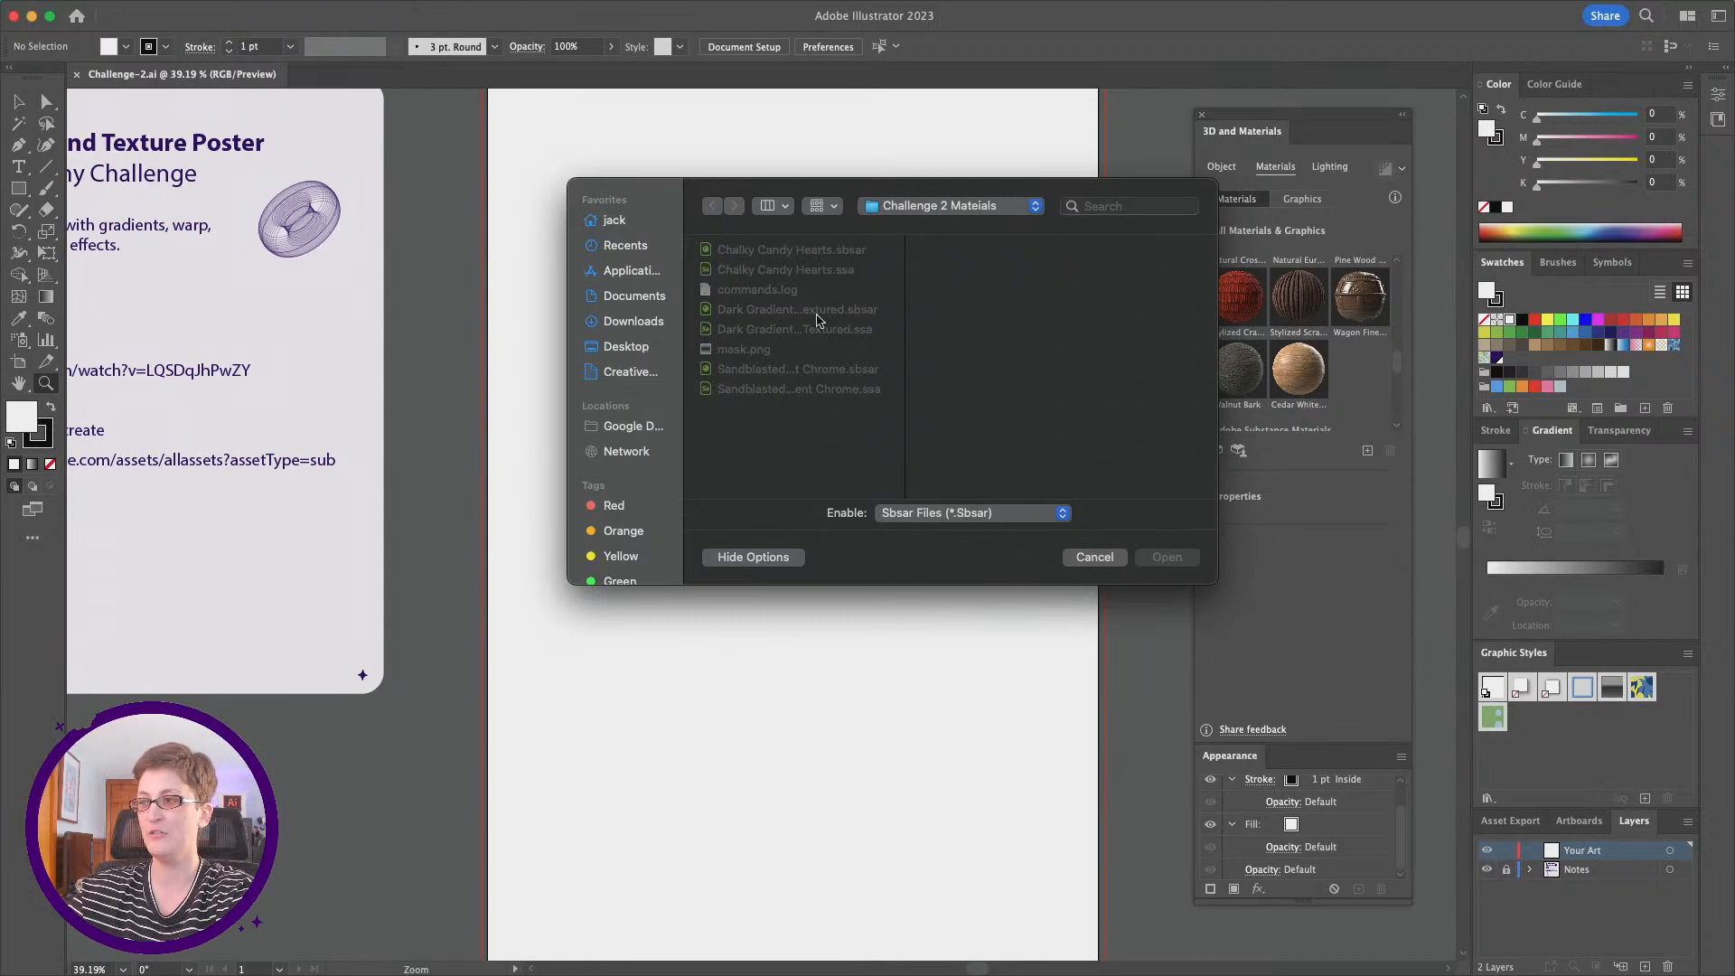
{"action": "left_click", "coordinate": [812, 250]}
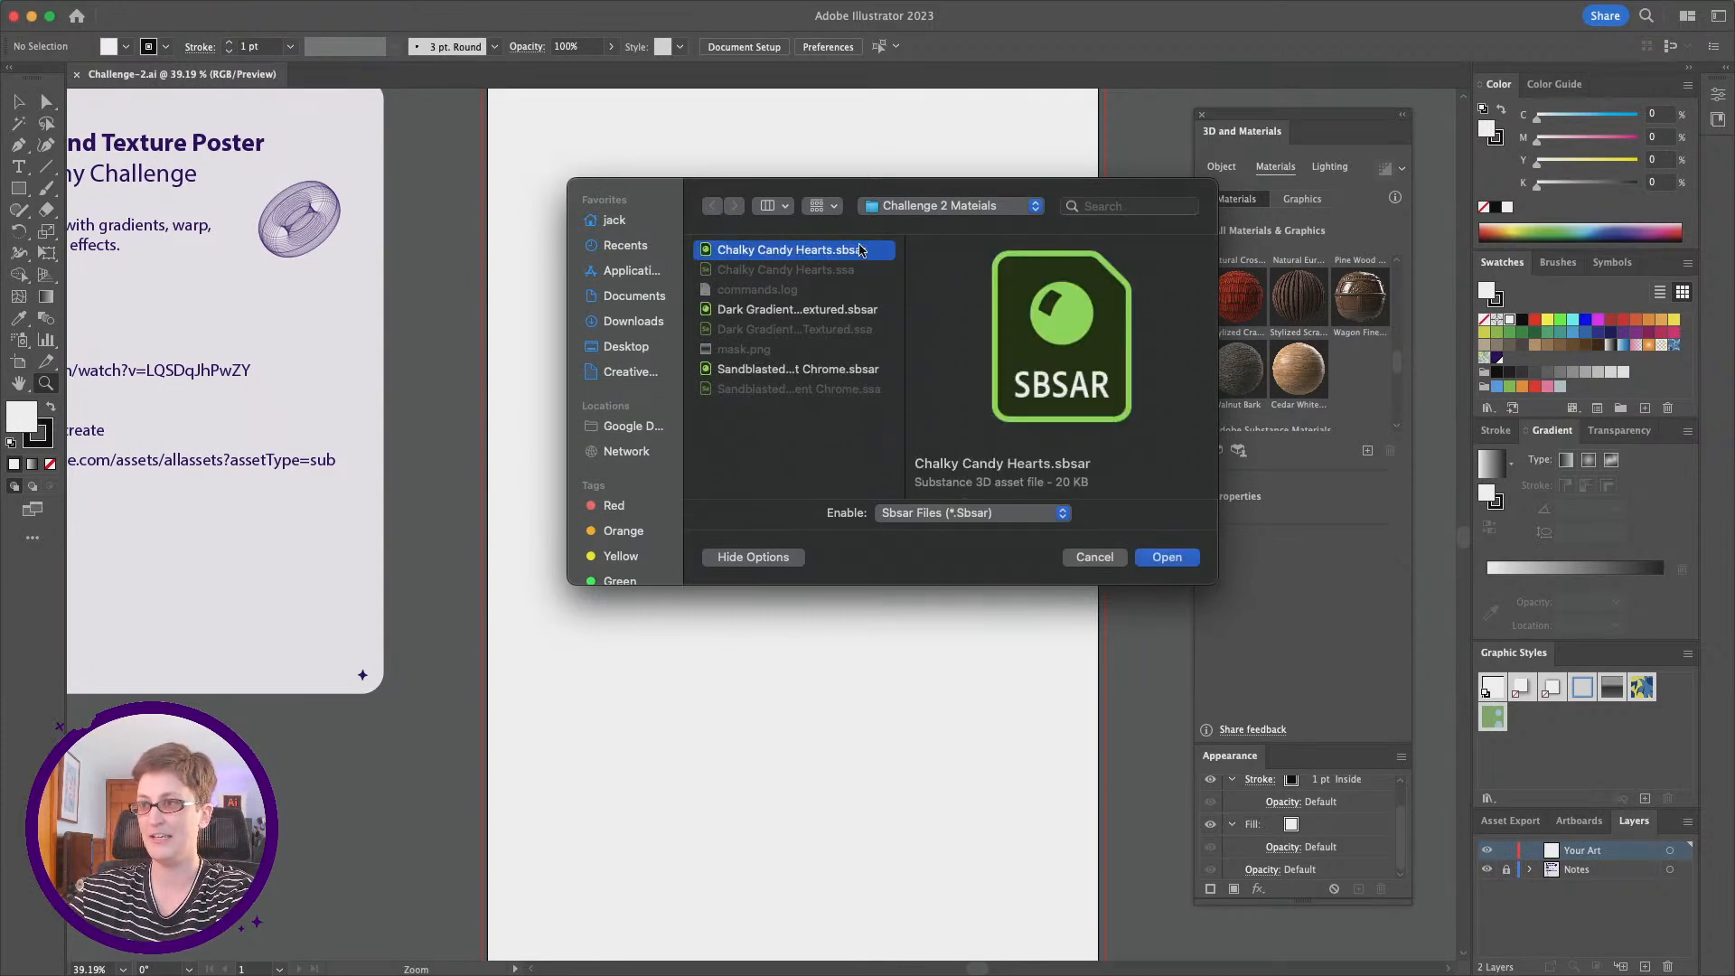
{"action": "left_click", "coordinate": [795, 309], "text": "super"}
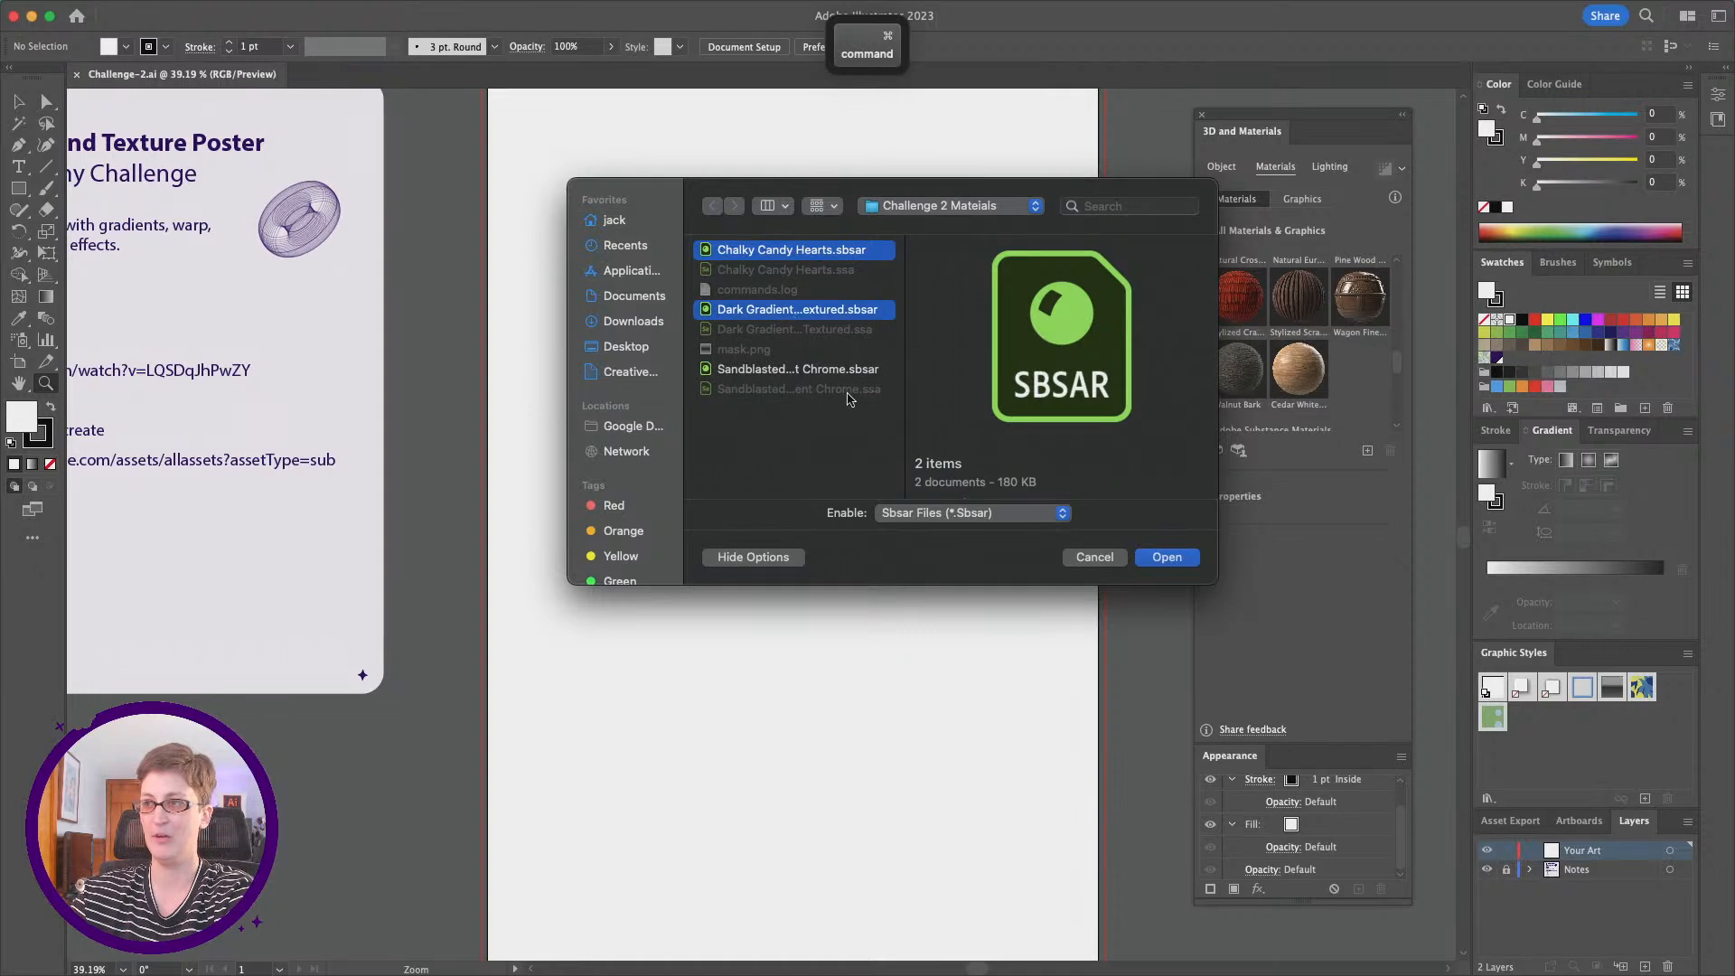
{"action": "left_click", "coordinate": [835, 368], "text": "super"}
{"action": "left_click", "coordinate": [1163, 556]}
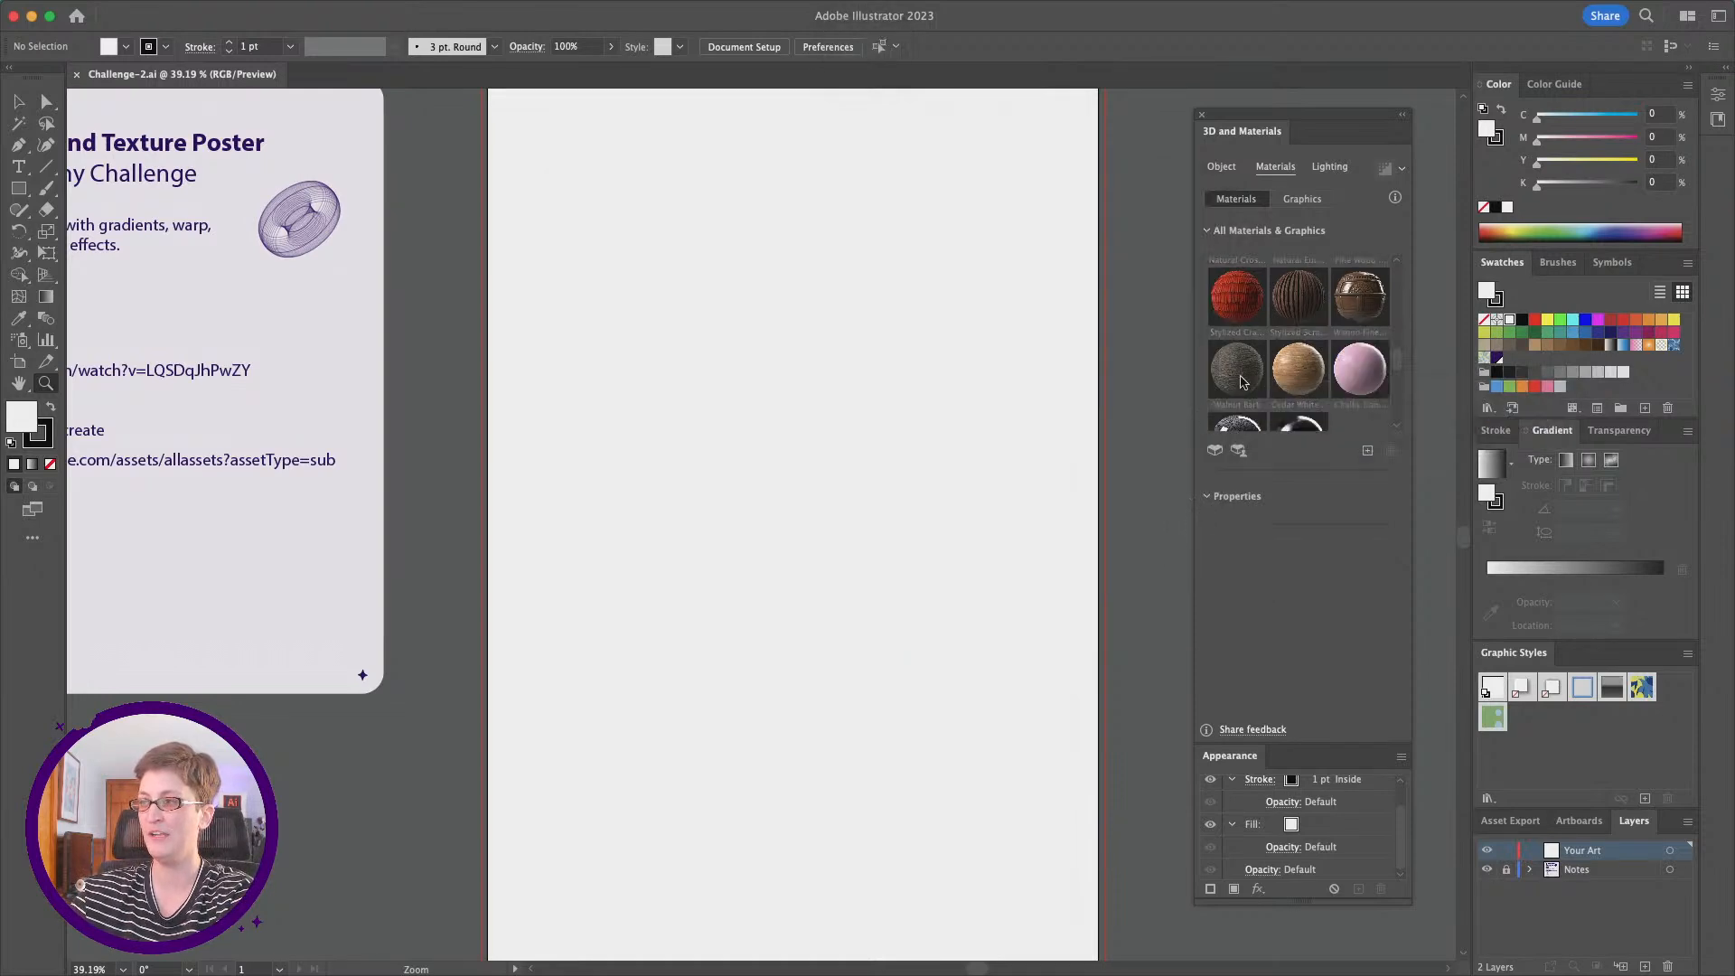
{"action": "scroll", "coordinate": [1278, 356], "scroll_direction": "up", "scroll_amount": 5}
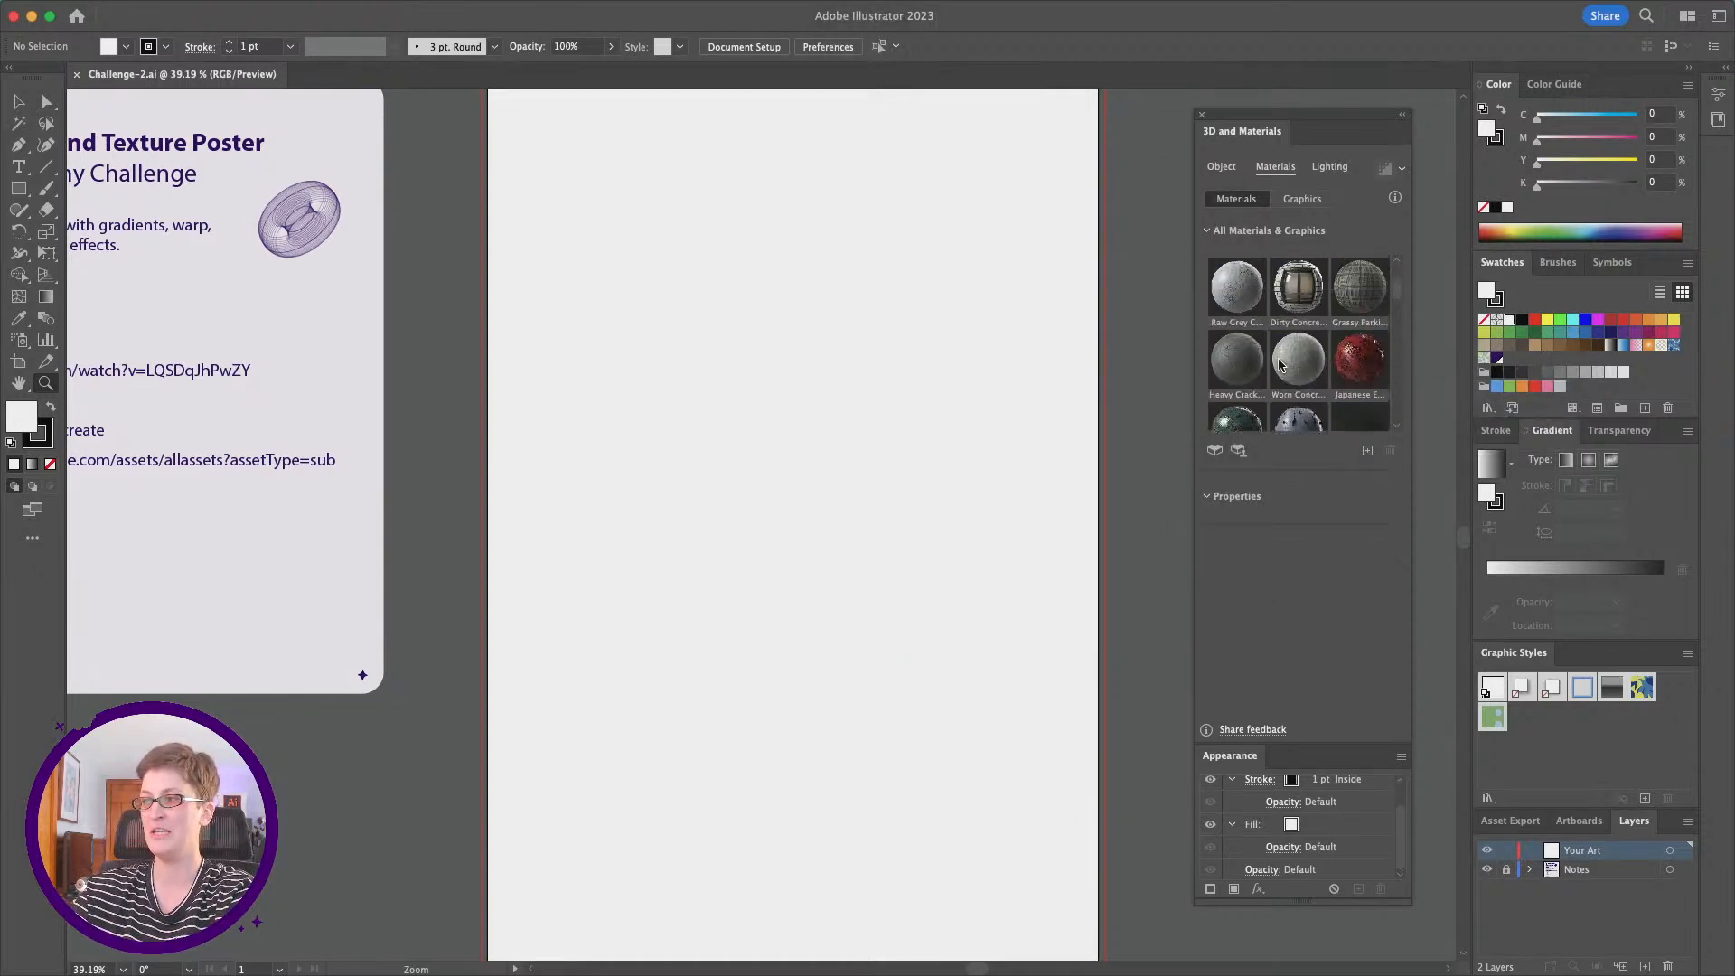
{"action": "scroll", "coordinate": [1279, 363], "scroll_direction": "down", "scroll_amount": 5}
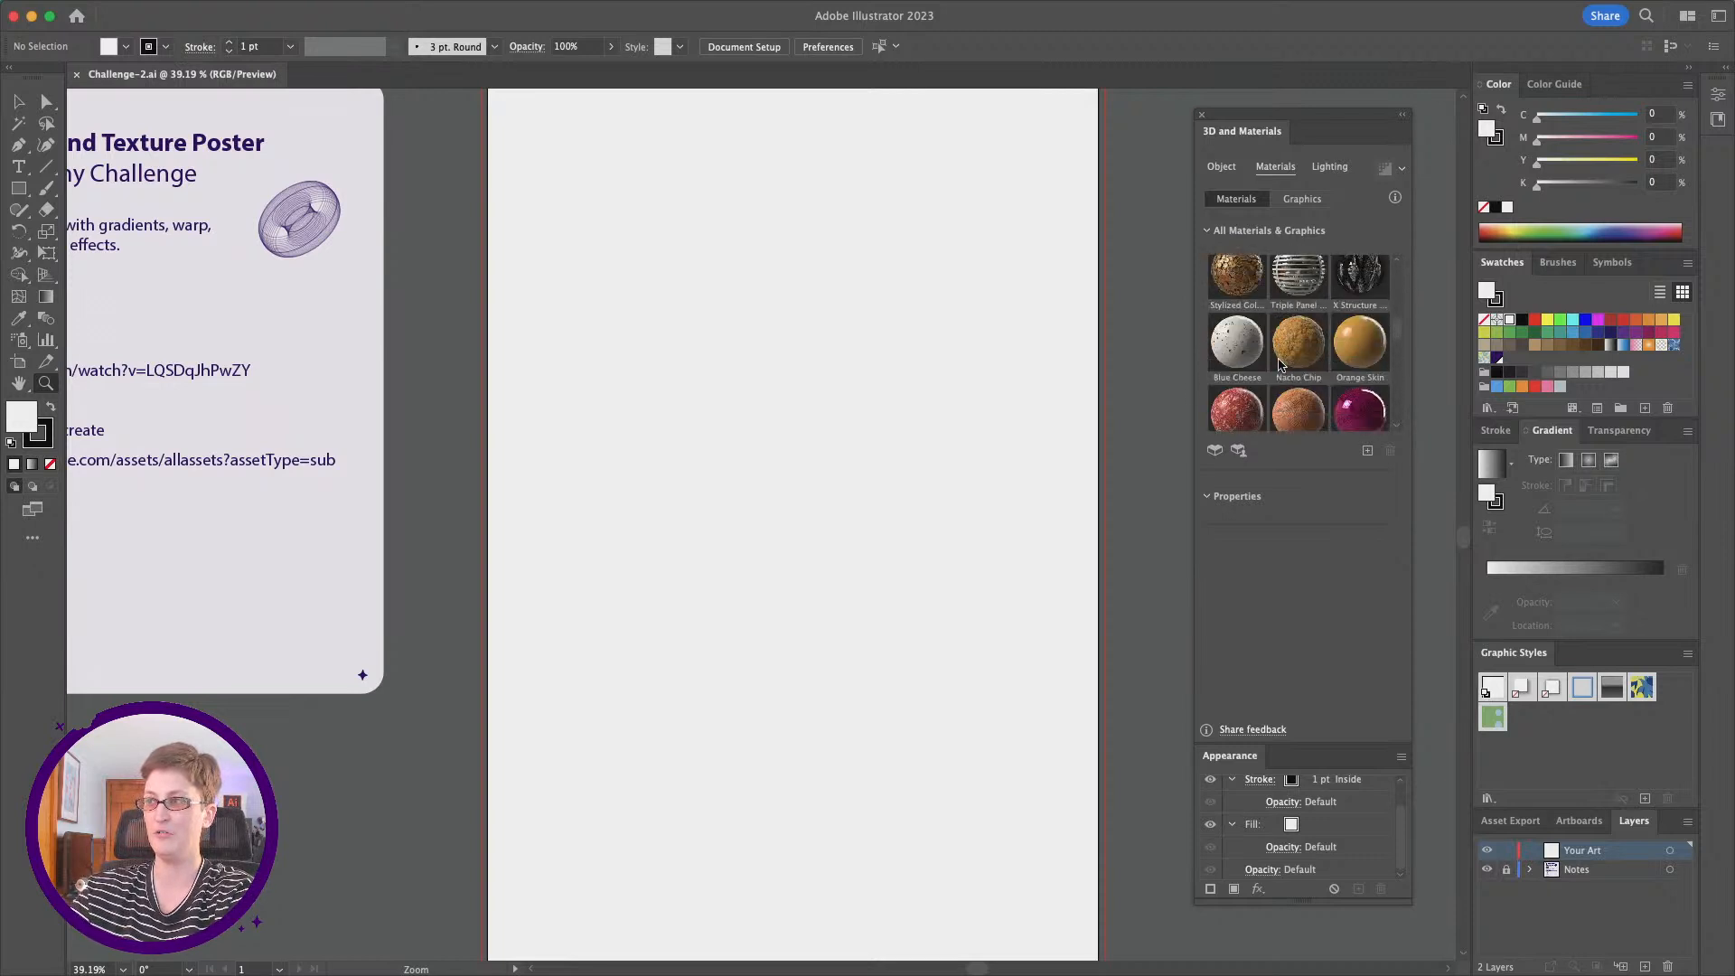
{"action": "scroll", "coordinate": [1279, 363], "scroll_direction": "down", "scroll_amount": 8}
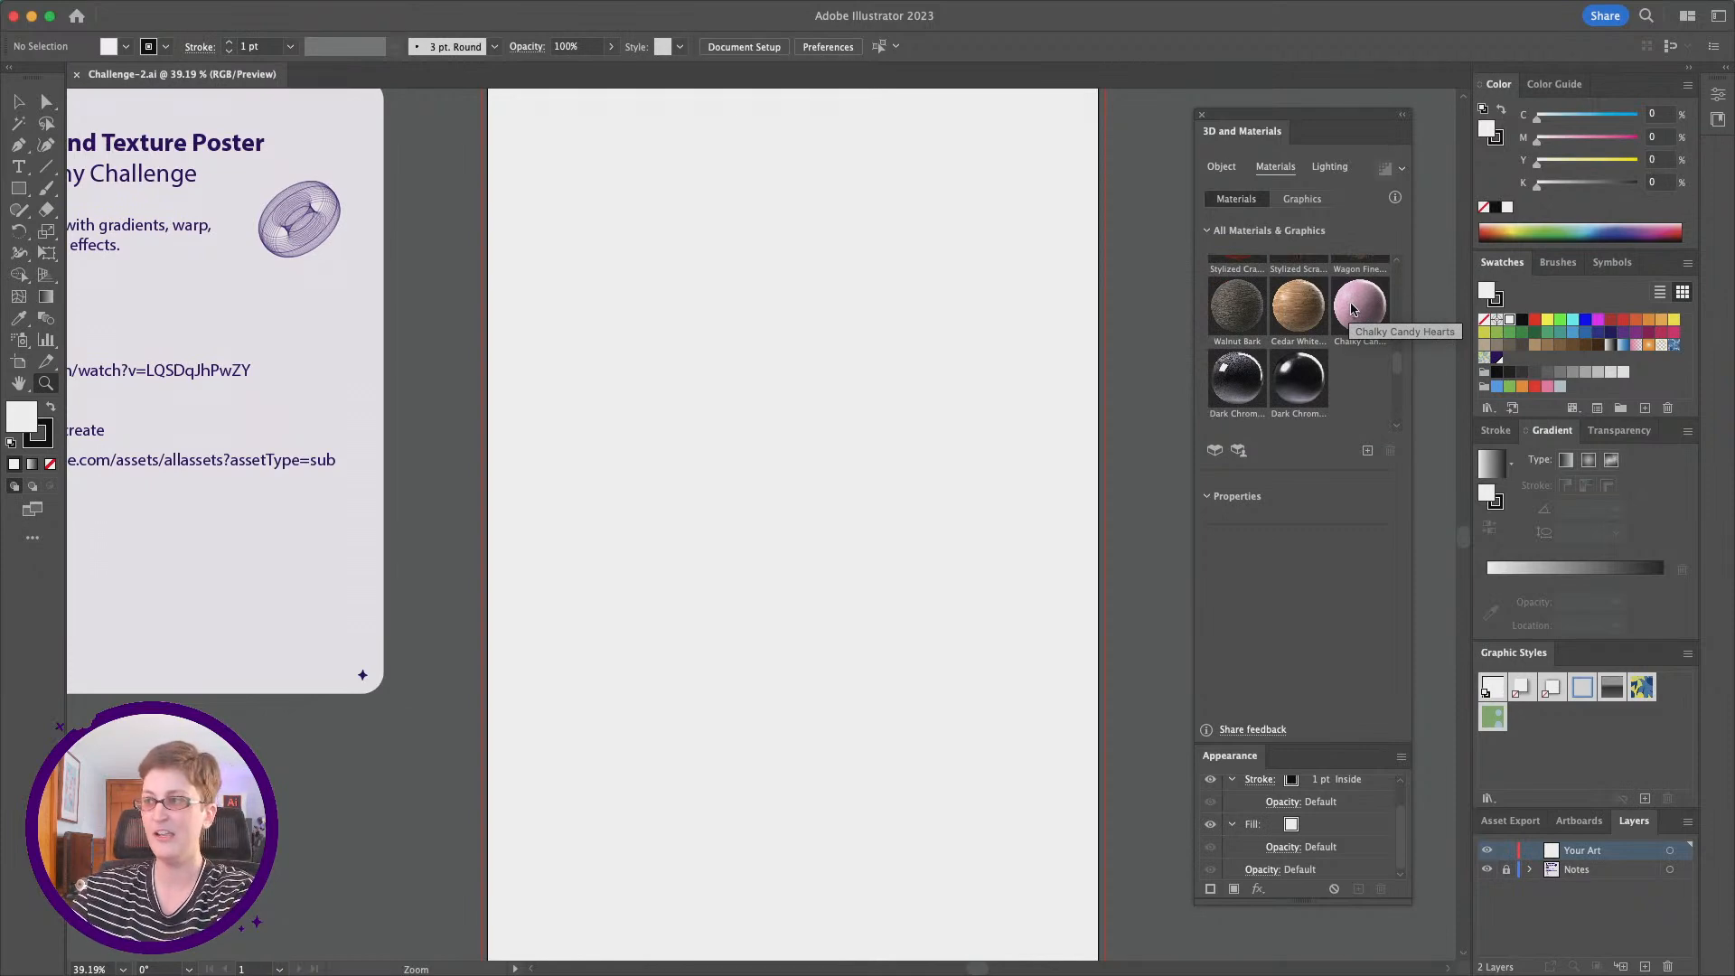
Step: Switch to Adobe Substance 3D Sampler and browse its available materials and filters beside the Chalky Candy Hearts material
{"action": "mouse_move", "coordinate": [463, 972]}
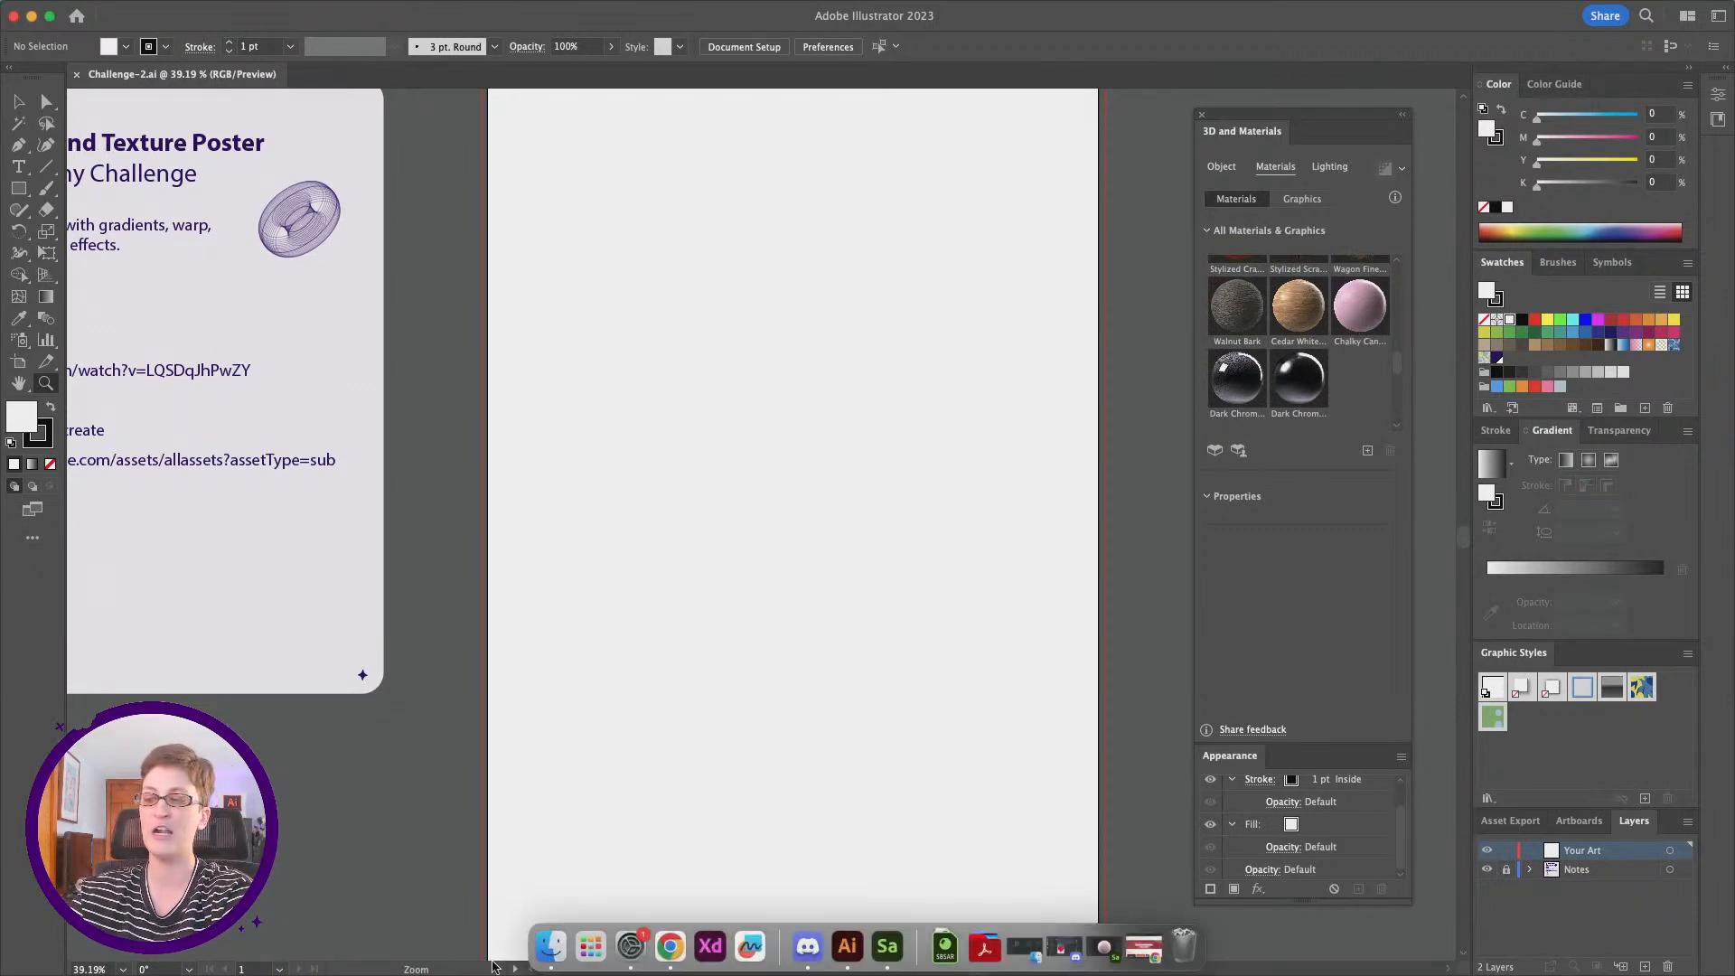
{"action": "left_click", "coordinate": [899, 942]}
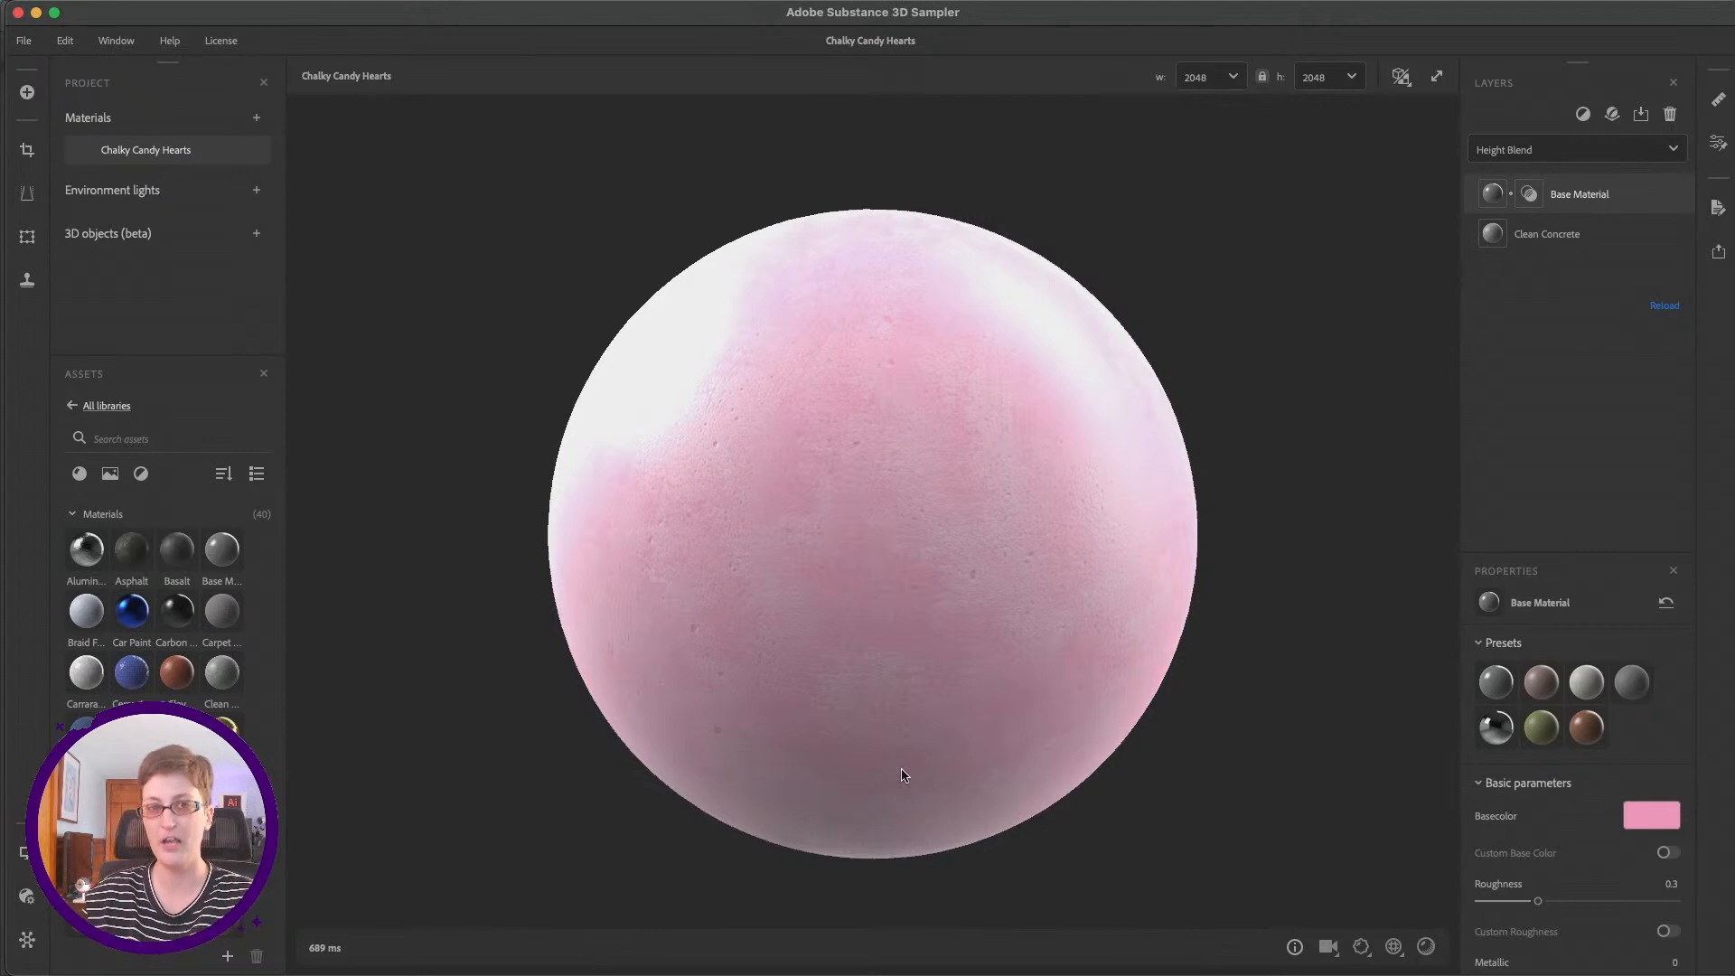
{"action": "left_click_drag", "start_coordinate": [412, 24], "coordinate": [740, 25]}
{"action": "mouse_move", "coordinate": [524, 612]}
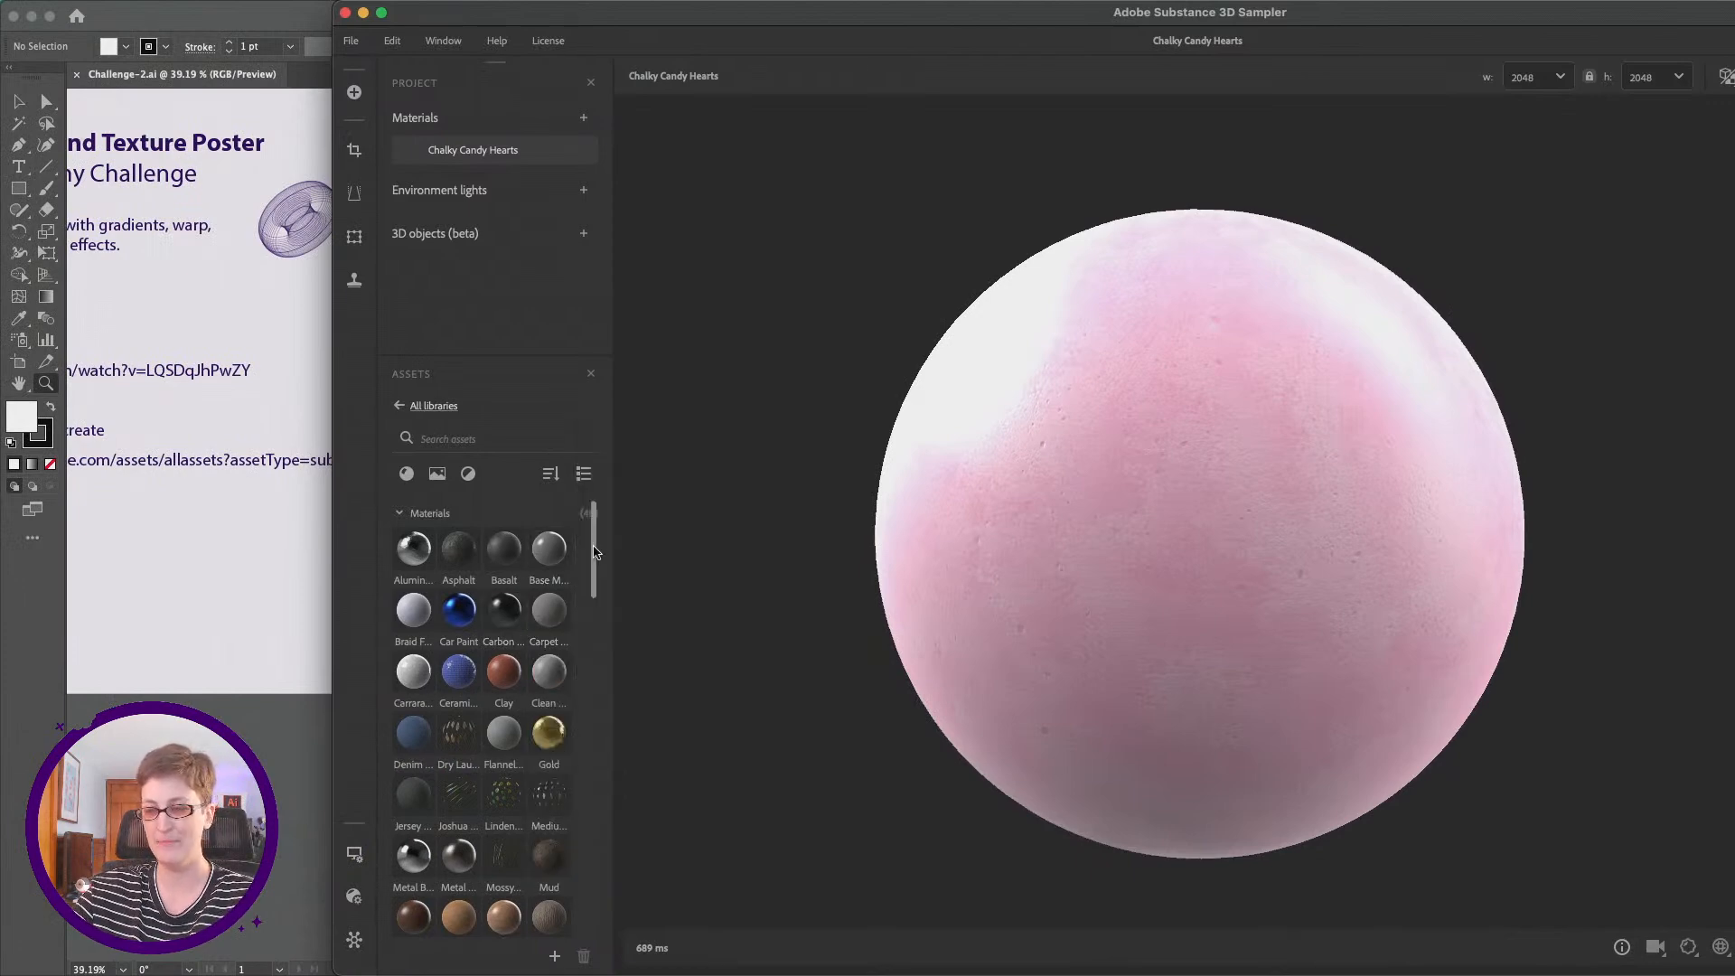
{"action": "scroll", "coordinate": [596, 553], "scroll_direction": "down", "scroll_amount": 5}
{"action": "scroll", "coordinate": [596, 542], "scroll_direction": "up", "scroll_amount": 5}
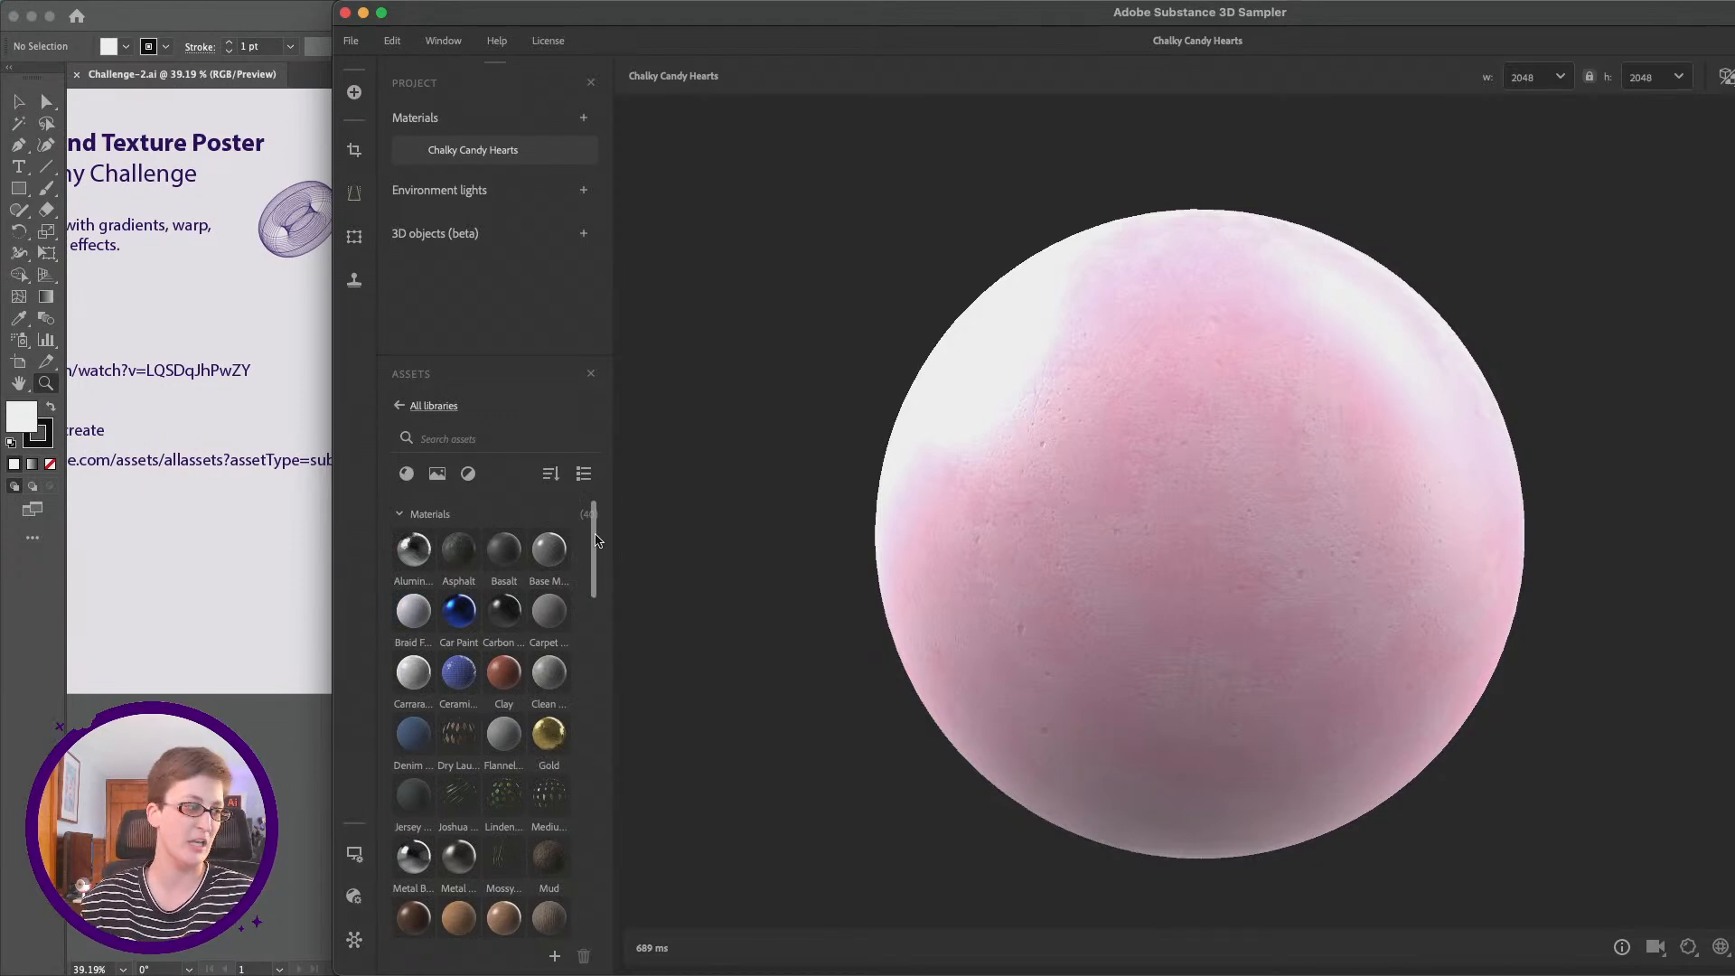
{"action": "scroll", "coordinate": [596, 540], "scroll_direction": "down", "scroll_amount": 10}
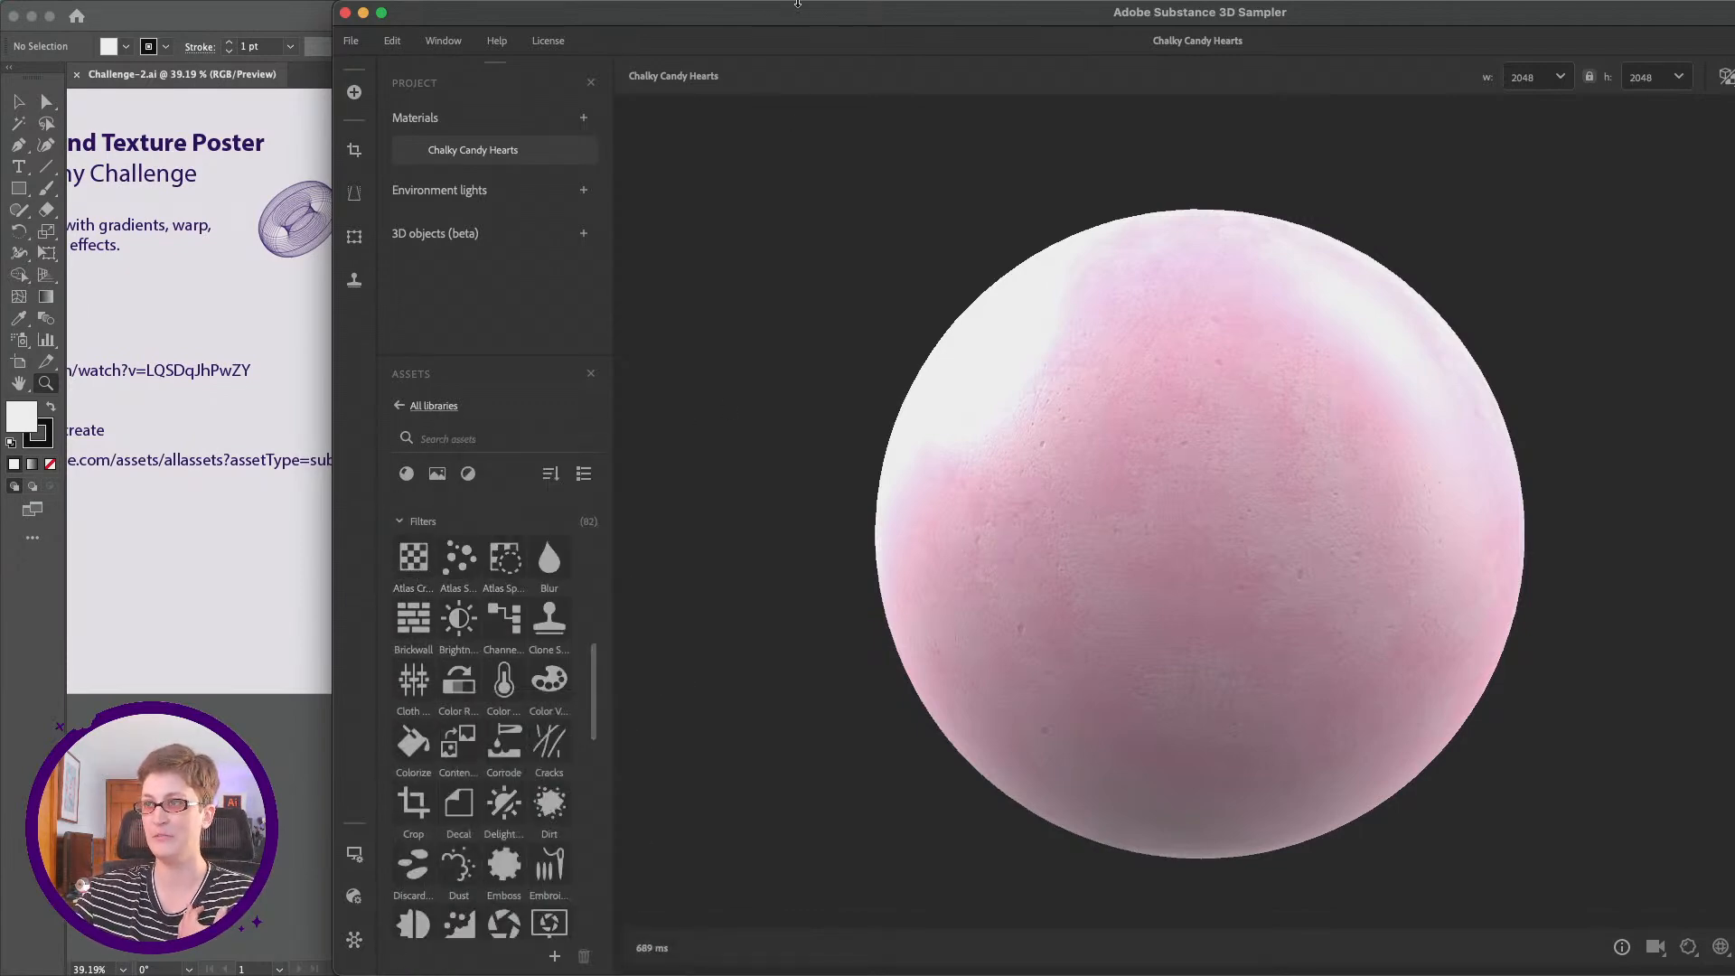
Step: Reveal the share and export options for the Chalky Candy Hearts material, and minimize Substance 3D Sampler
{"action": "left_click_drag", "start_coordinate": [804, 13], "coordinate": [413, 70]}
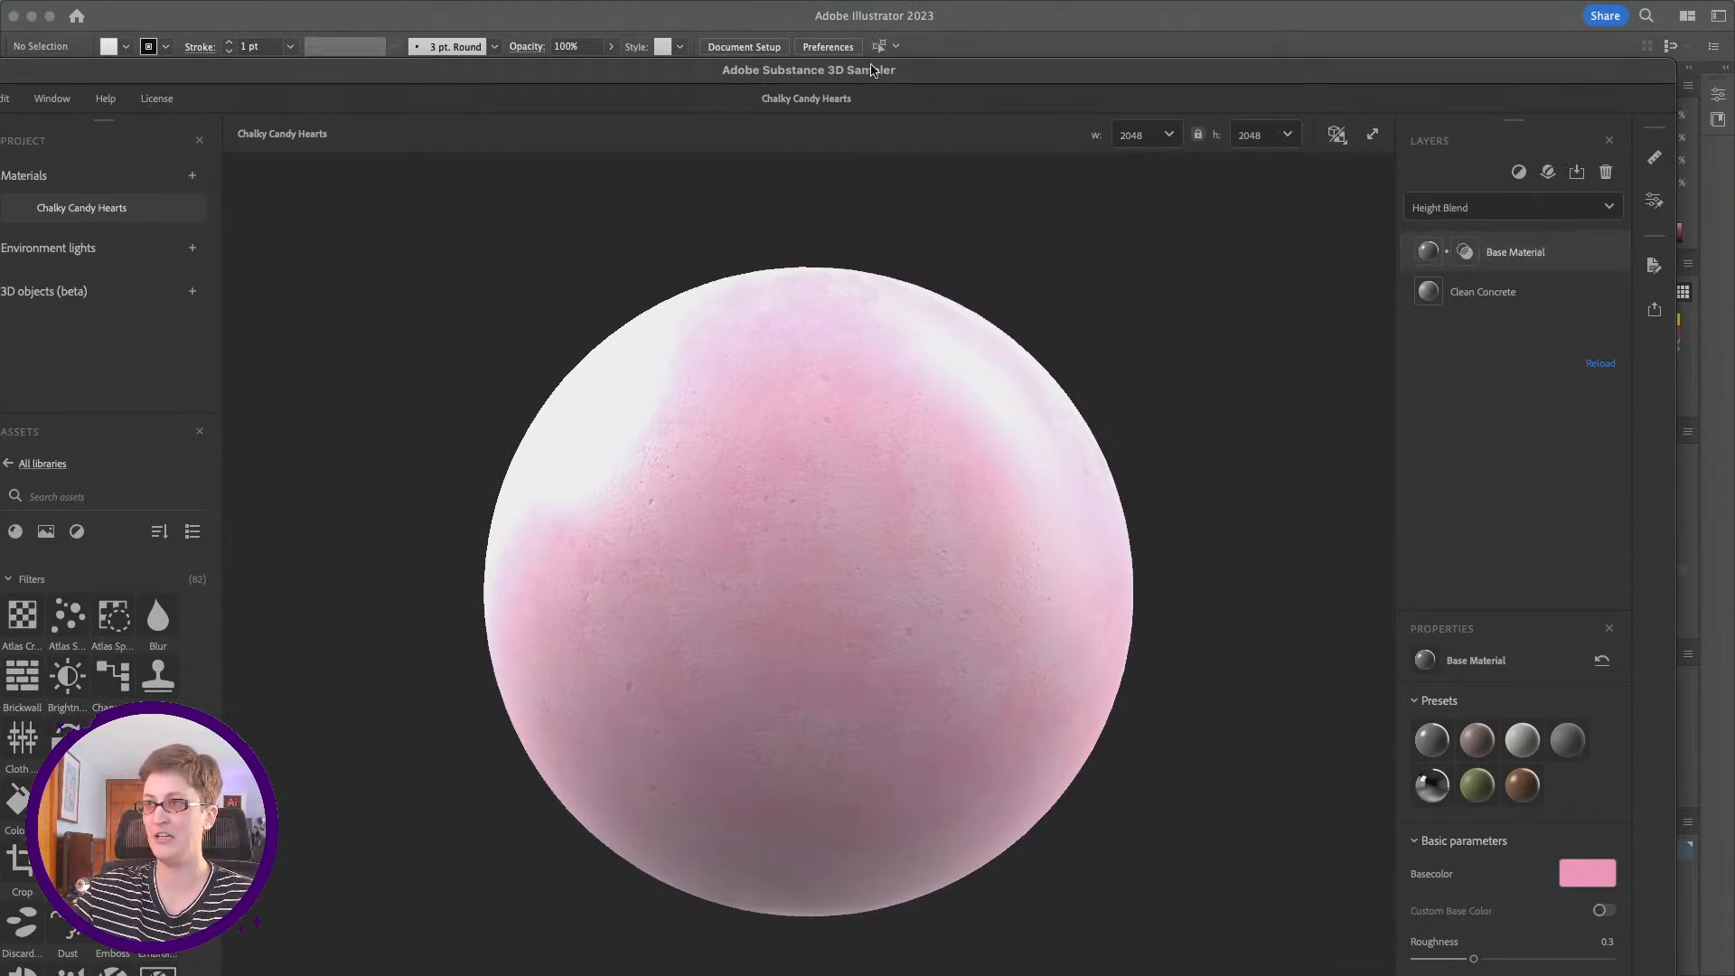
{"action": "left_click_drag", "start_coordinate": [873, 70], "coordinate": [1077, 51]}
{"action": "left_click_drag", "start_coordinate": [1321, 56], "coordinate": [1192, 46]}
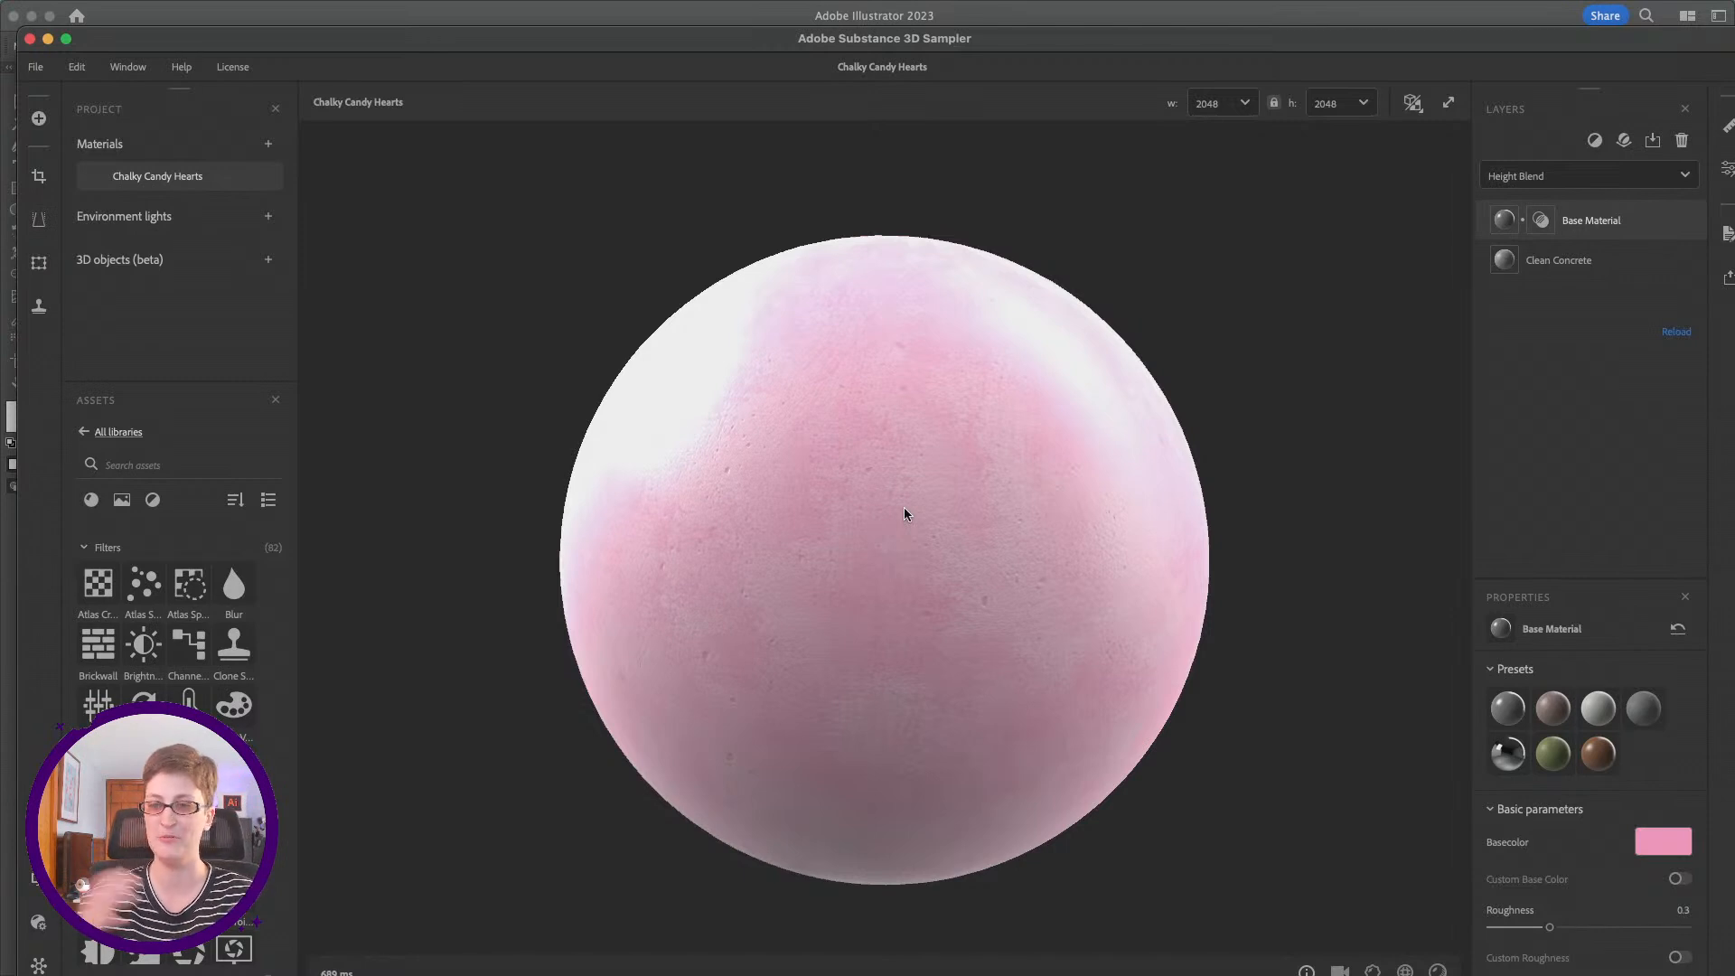
{"action": "mouse_move", "coordinate": [184, 635]}
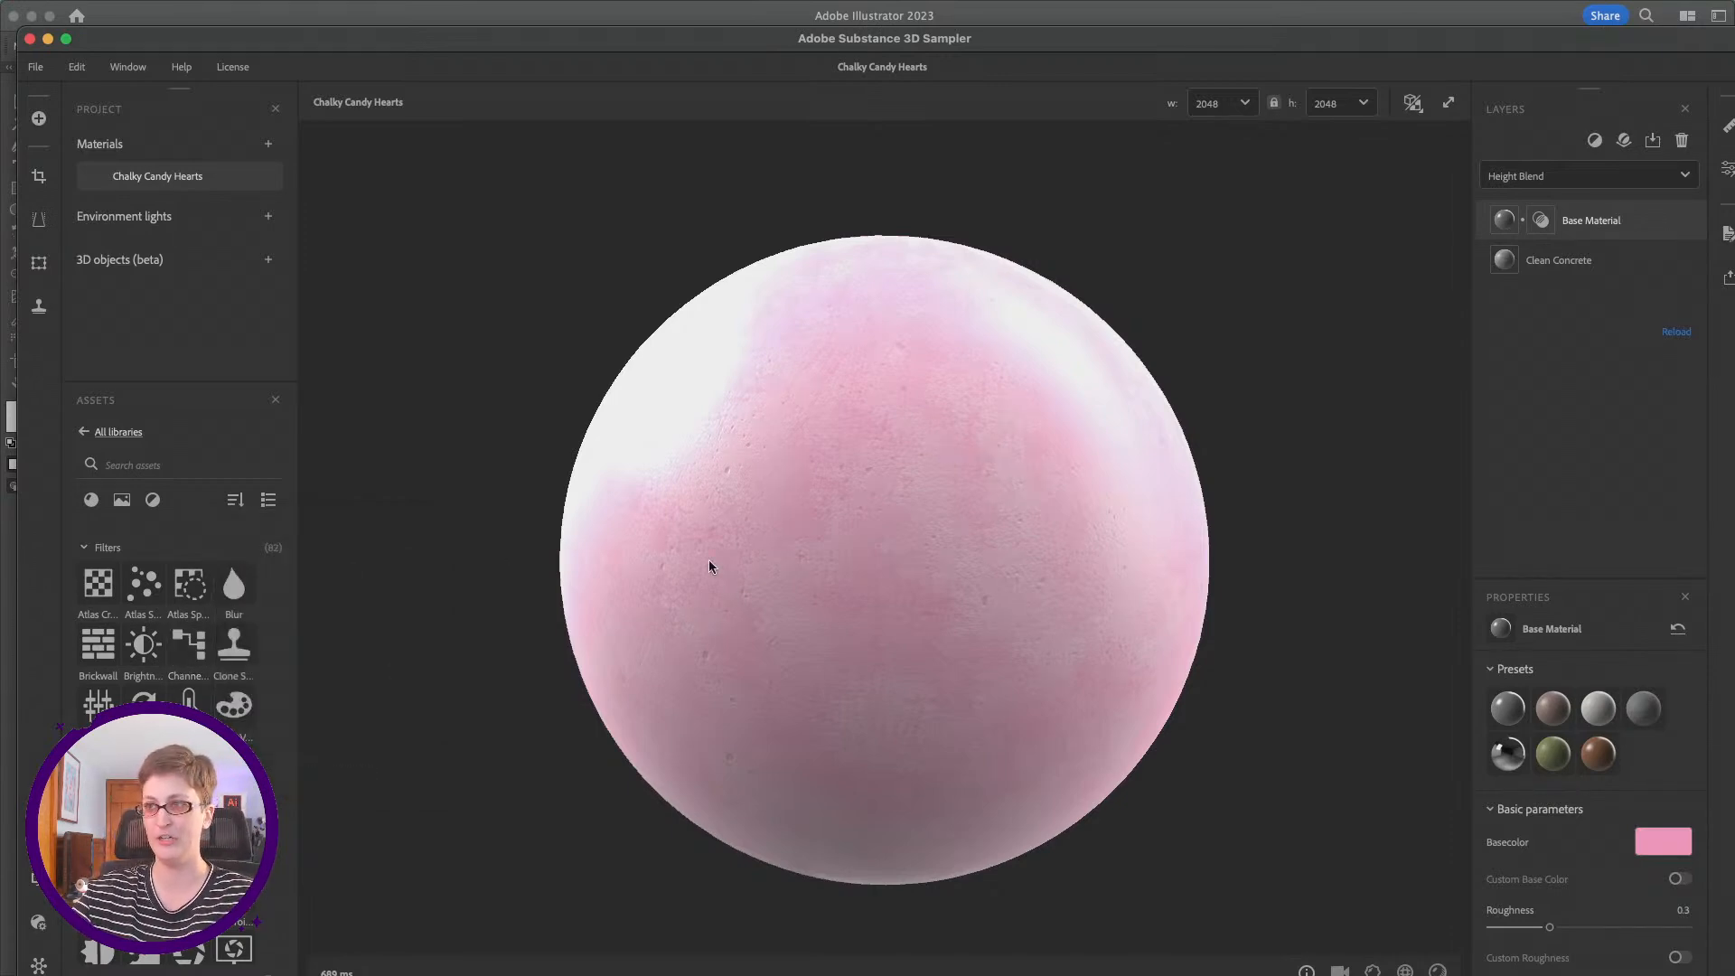
{"action": "left_click_drag", "start_coordinate": [1038, 46], "coordinate": [863, 39]}
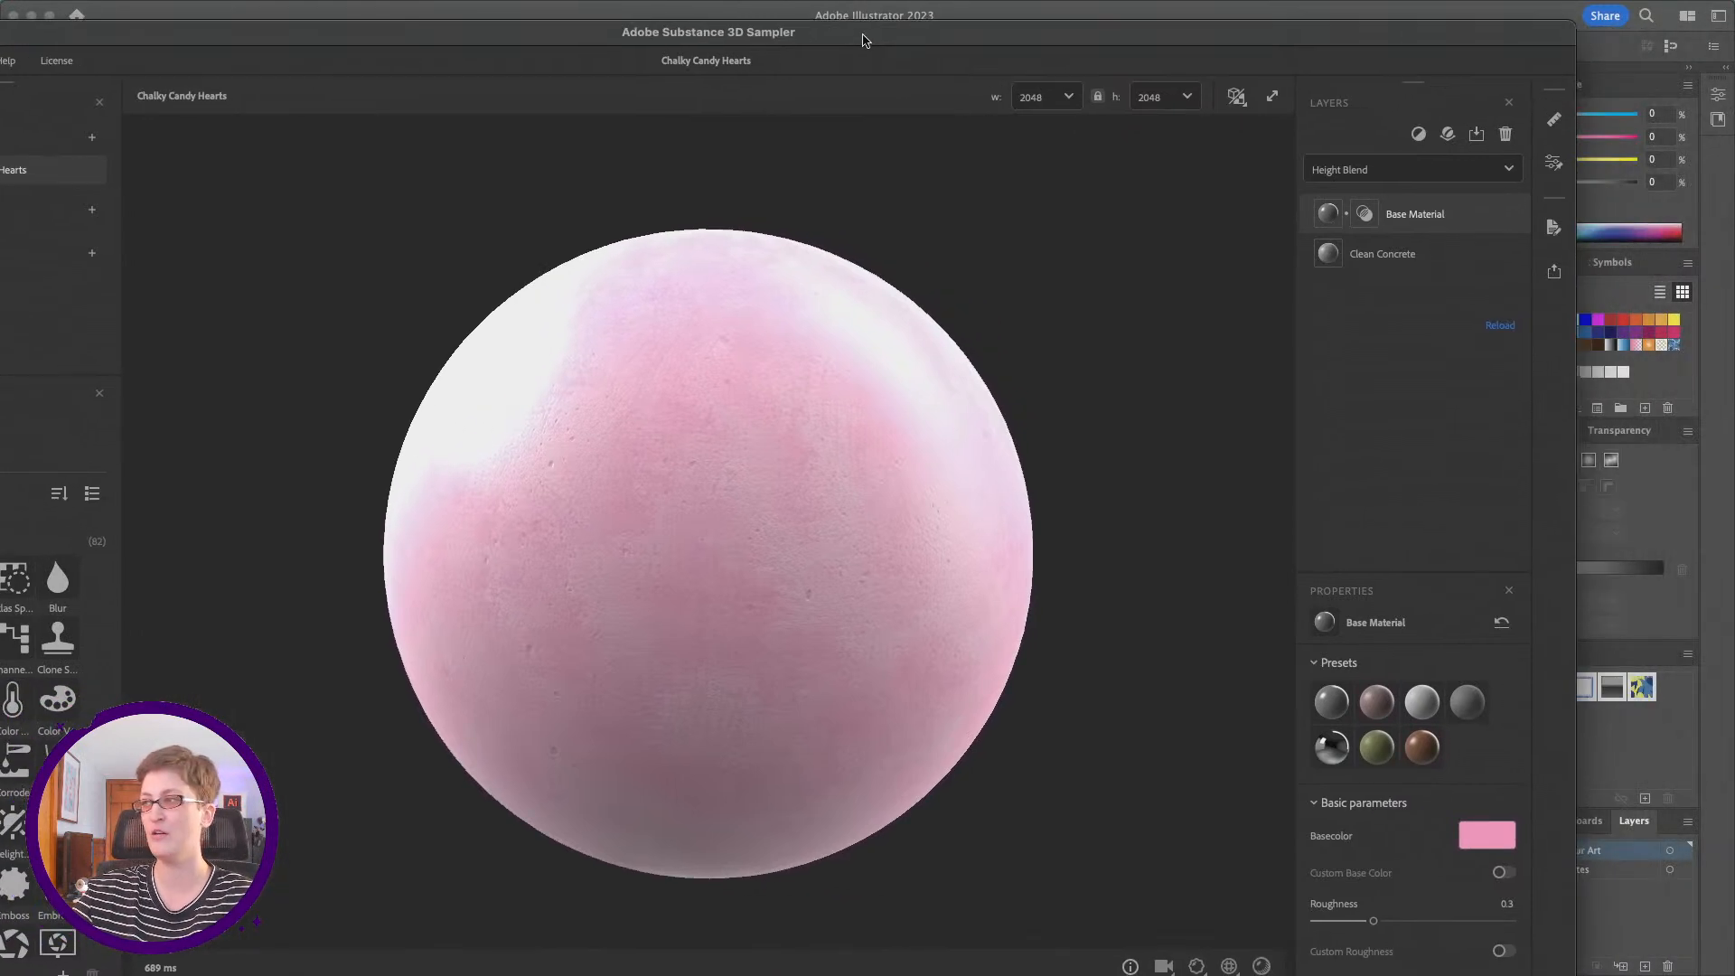
{"action": "left_click", "coordinate": [1553, 273]}
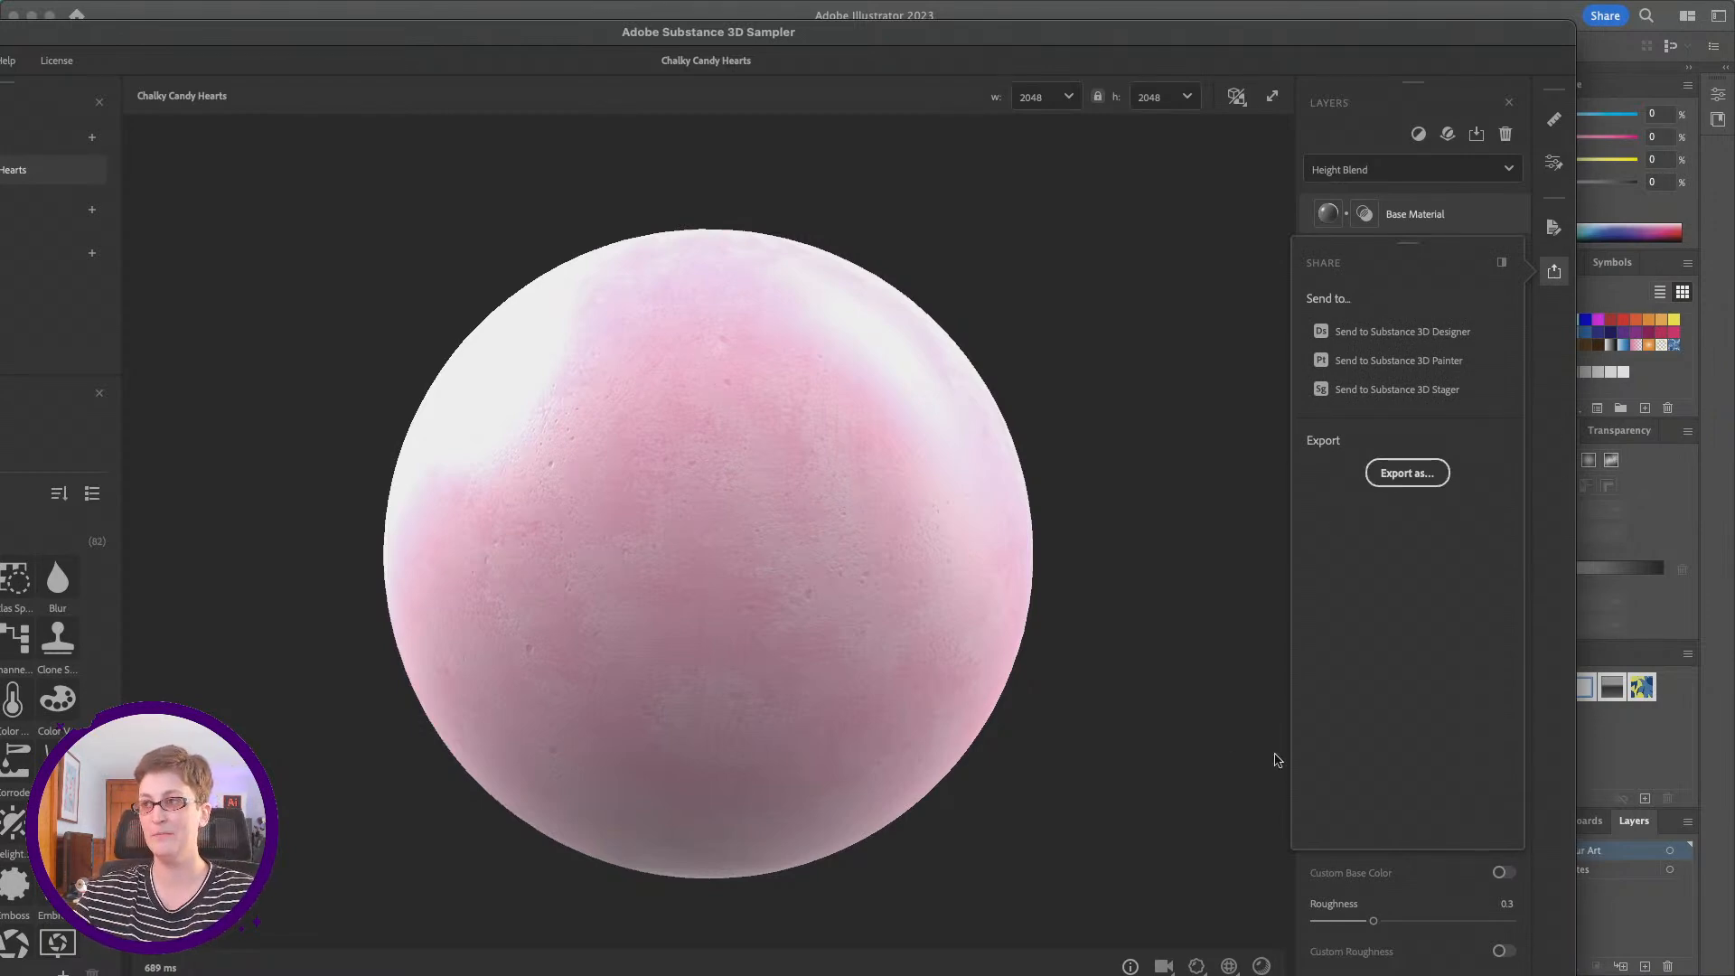
{"action": "left_click_drag", "start_coordinate": [96, 42], "coordinate": [462, 63]}
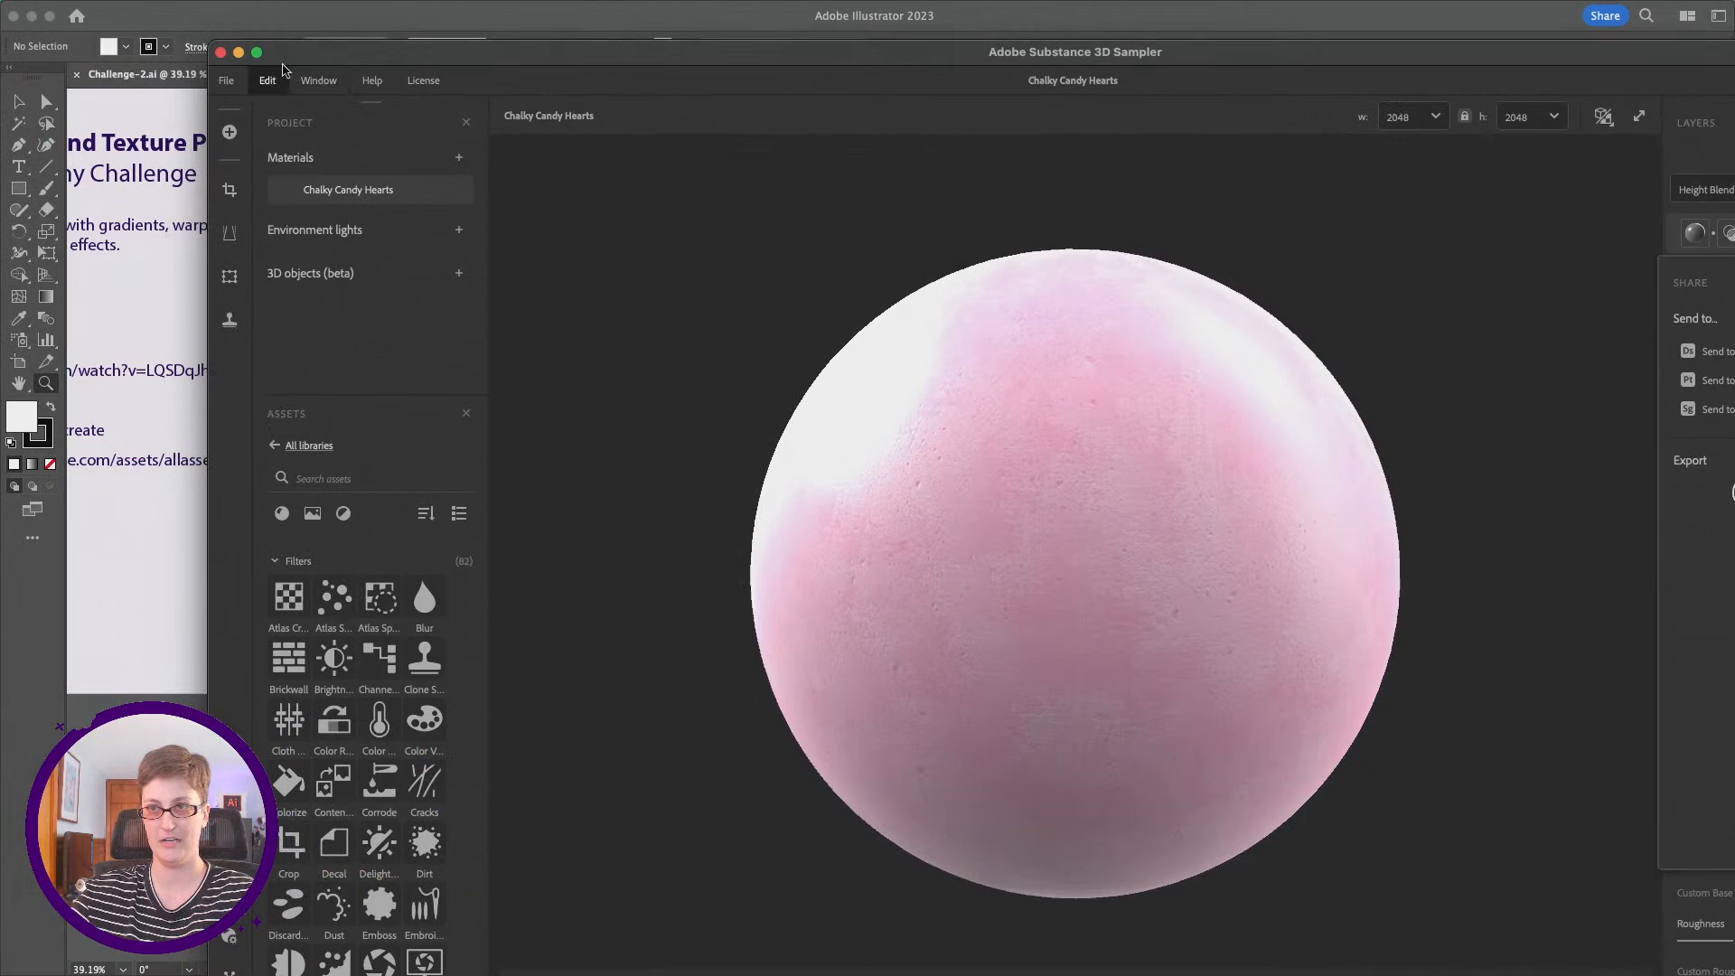
{"action": "left_click", "coordinate": [238, 53]}
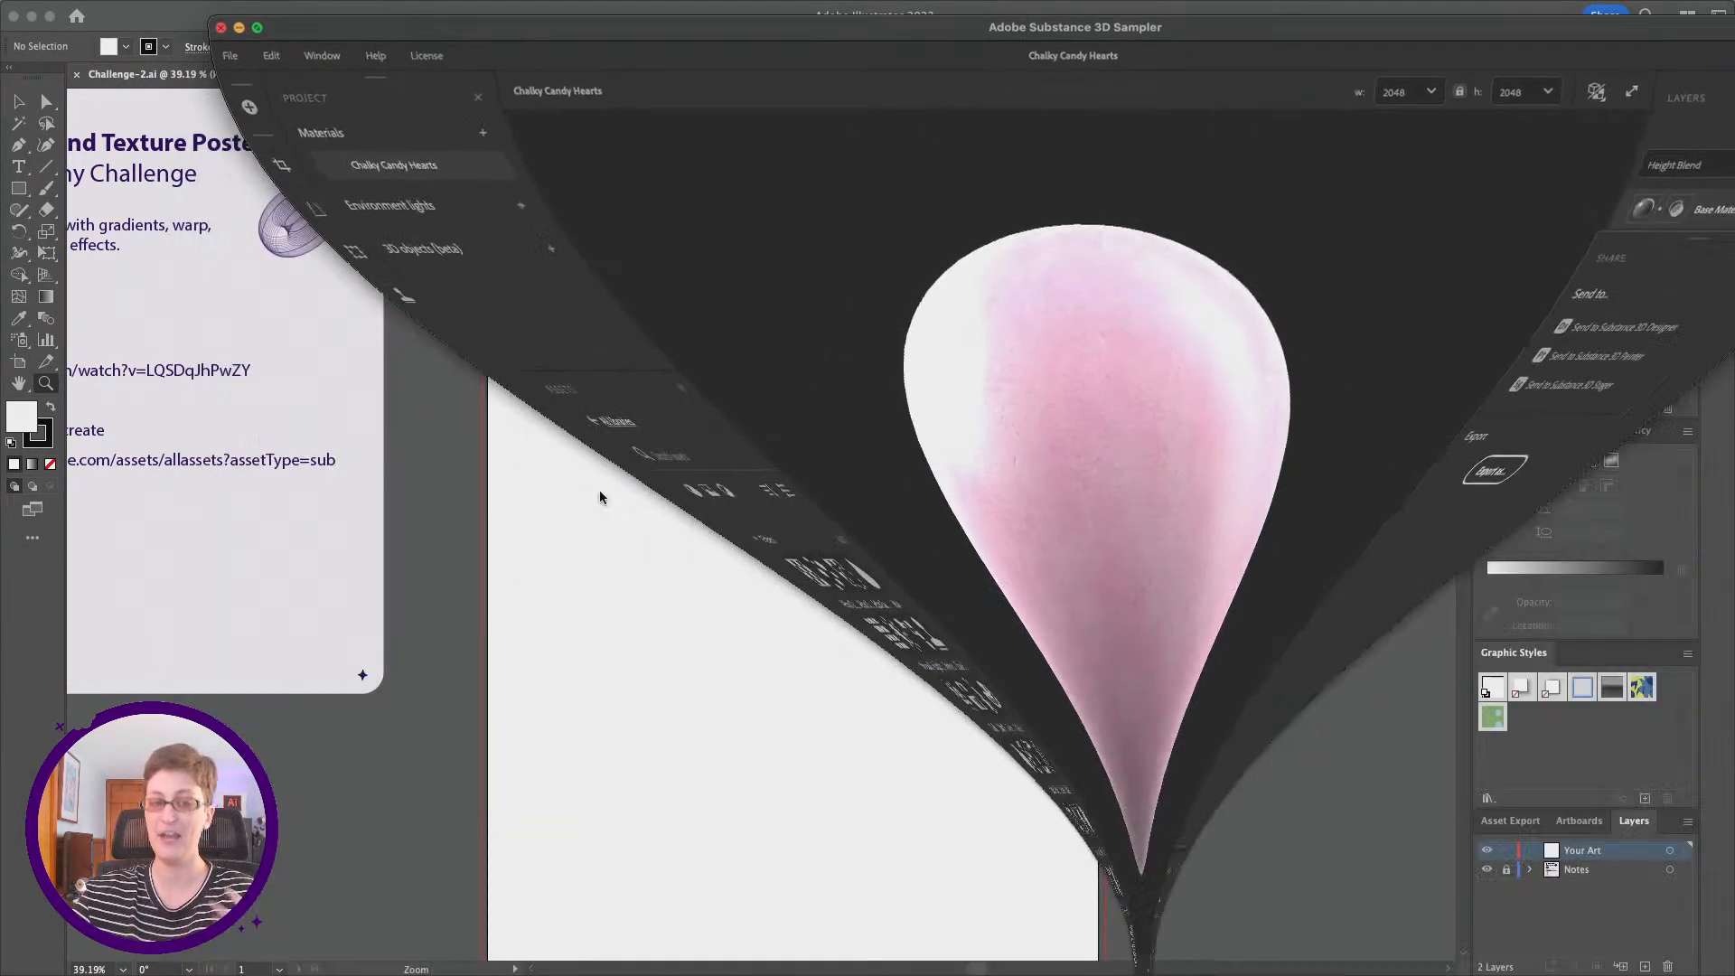
Step: Switch to the Adobe Fonts website in Chrome and open the catalogue of all fonts
{"action": "scroll", "coordinate": [641, 459], "scroll_direction": "up", "scroll_amount": 2}
{"action": "scroll", "coordinate": [641, 460], "scroll_direction": "left", "scroll_amount": 2}
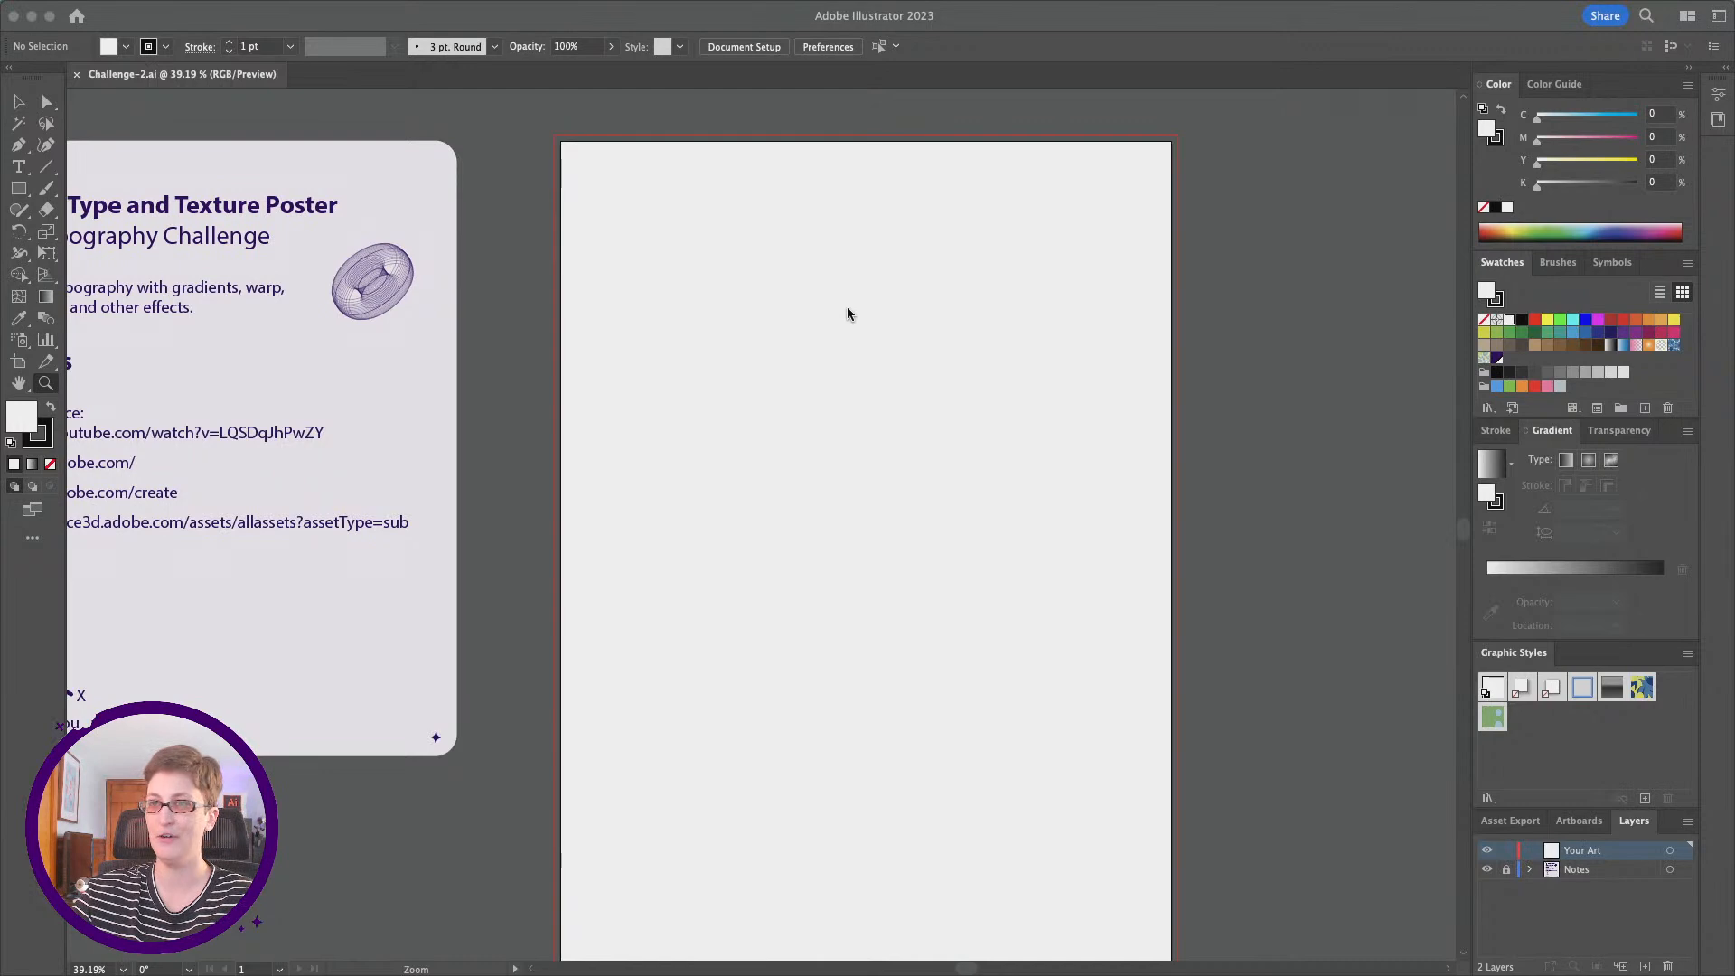
{"action": "mouse_move", "coordinate": [623, 973]}
{"action": "left_click", "coordinate": [665, 947]}
{"action": "scroll", "coordinate": [116, 408], "scroll_direction": "left", "scroll_amount": 2}
{"action": "scroll", "coordinate": [116, 408], "scroll_direction": "left", "scroll_amount": 2}
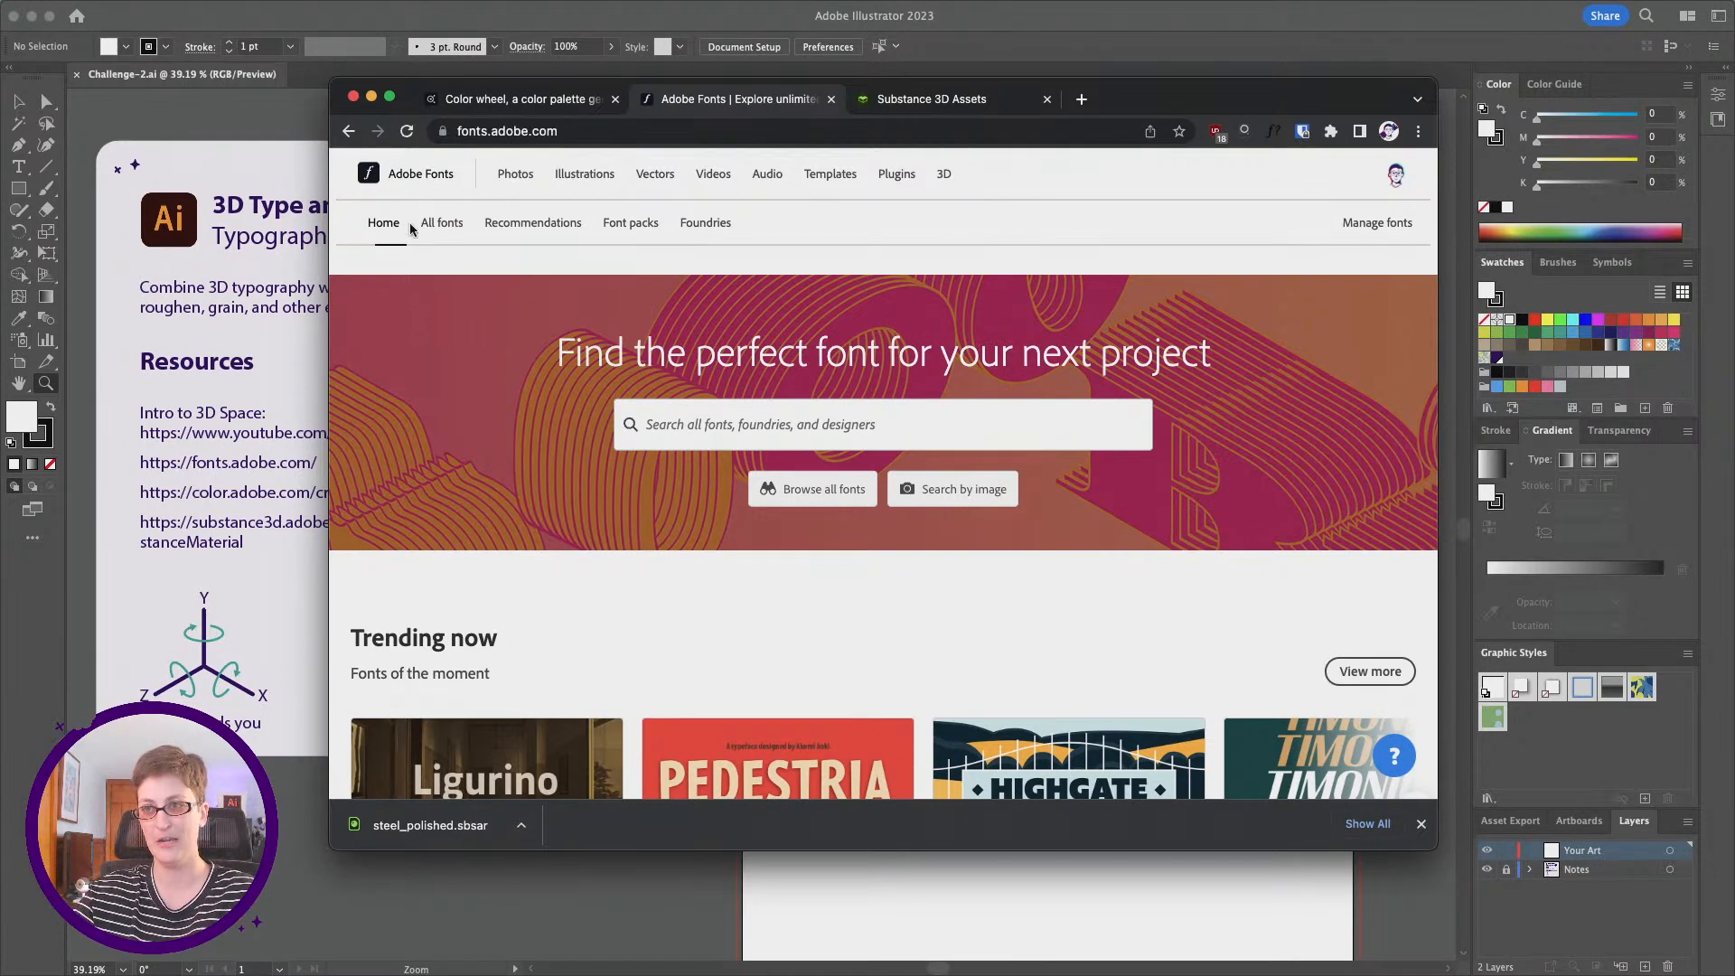
{"action": "left_click", "coordinate": [442, 228]}
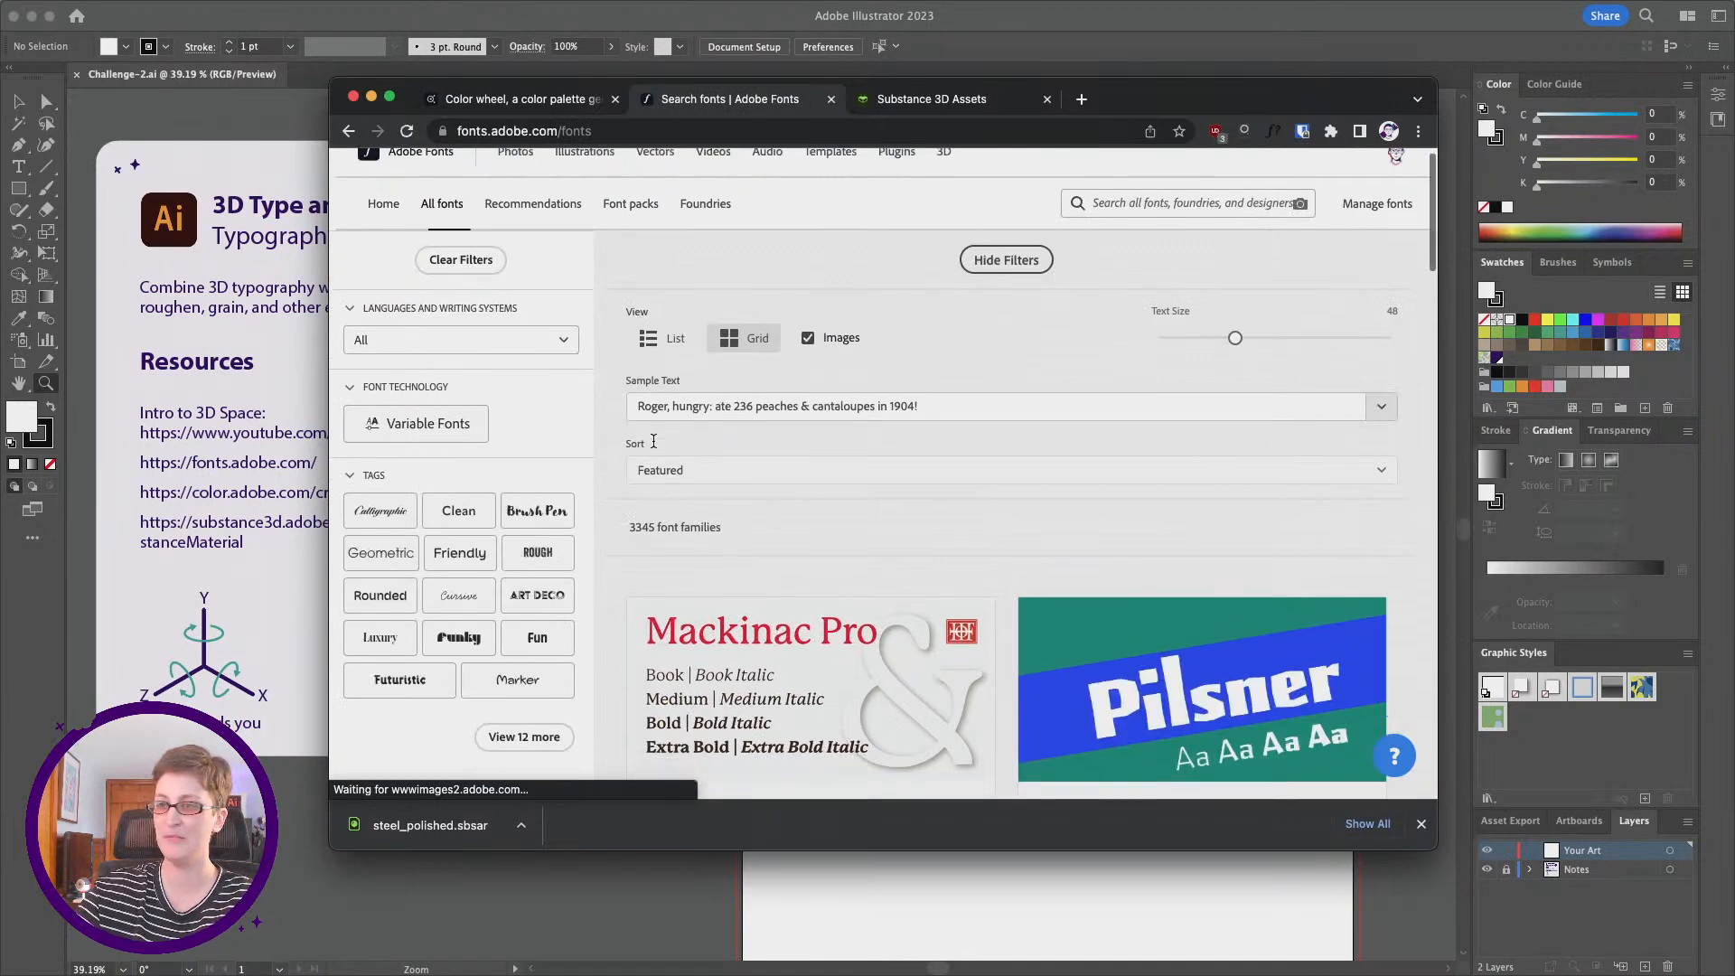
Step: Expand the list of font tags, try the Friendly tag, and filter the font catalogue by Cursive instead
{"action": "scroll", "coordinate": [654, 434], "scroll_direction": "down", "scroll_amount": 4}
{"action": "left_click", "coordinate": [524, 525]}
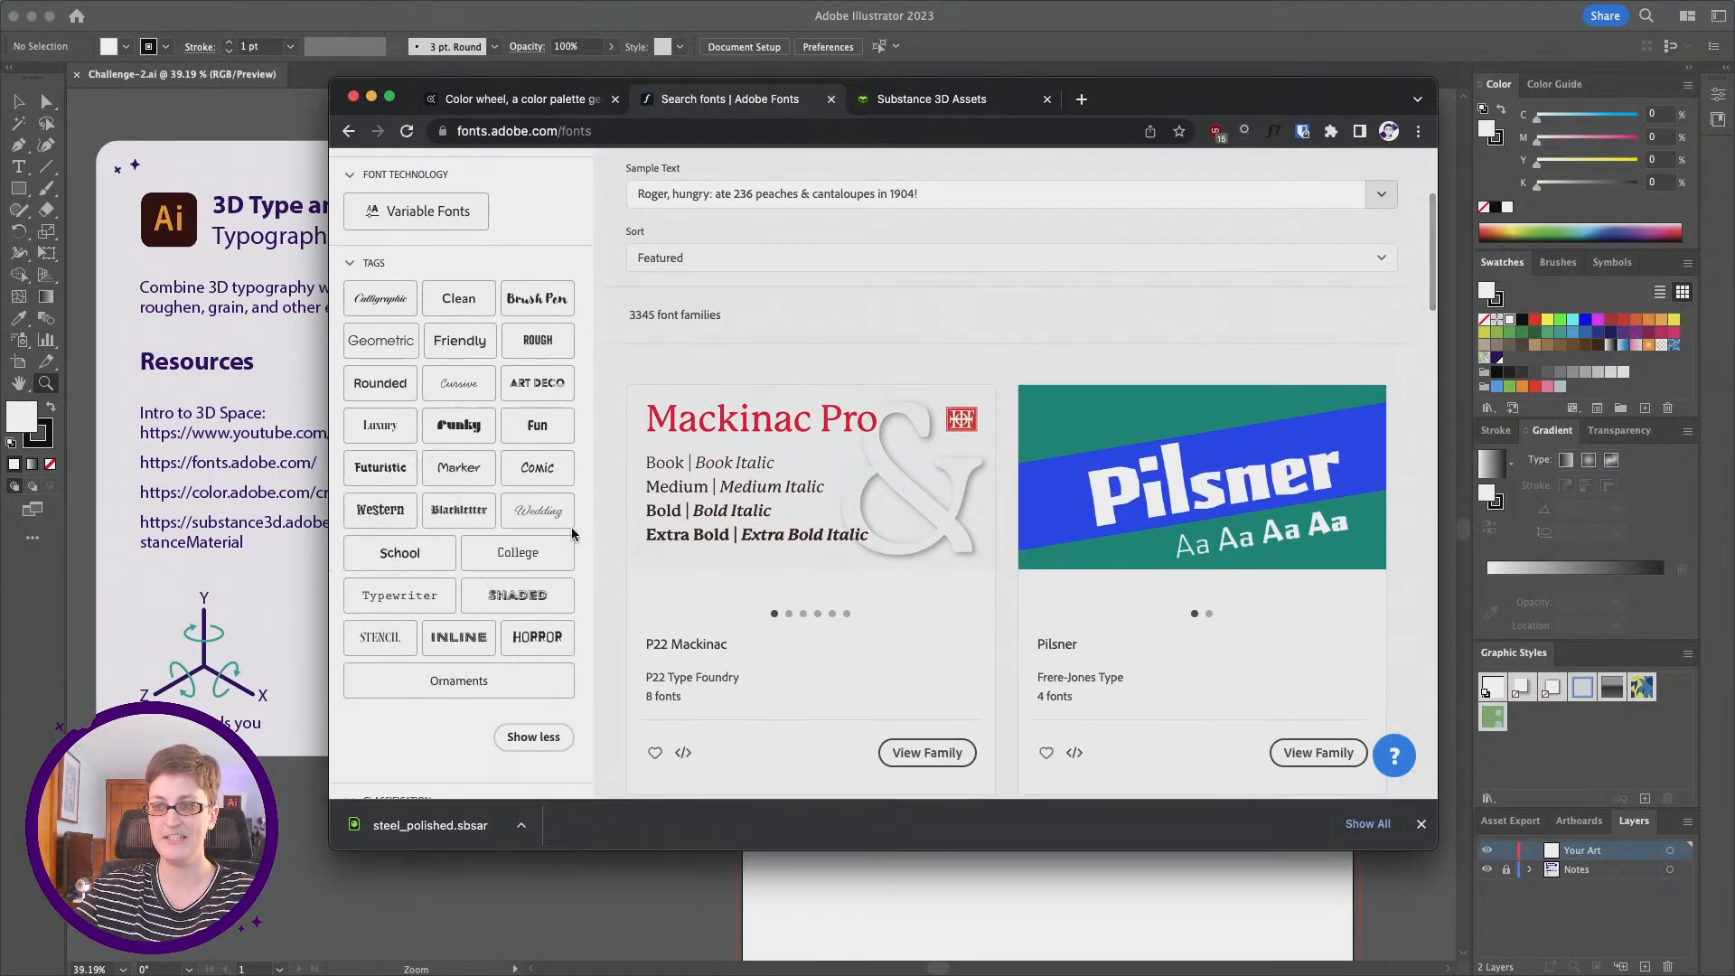
{"action": "scroll", "coordinate": [666, 503], "scroll_direction": "up", "scroll_amount": 1}
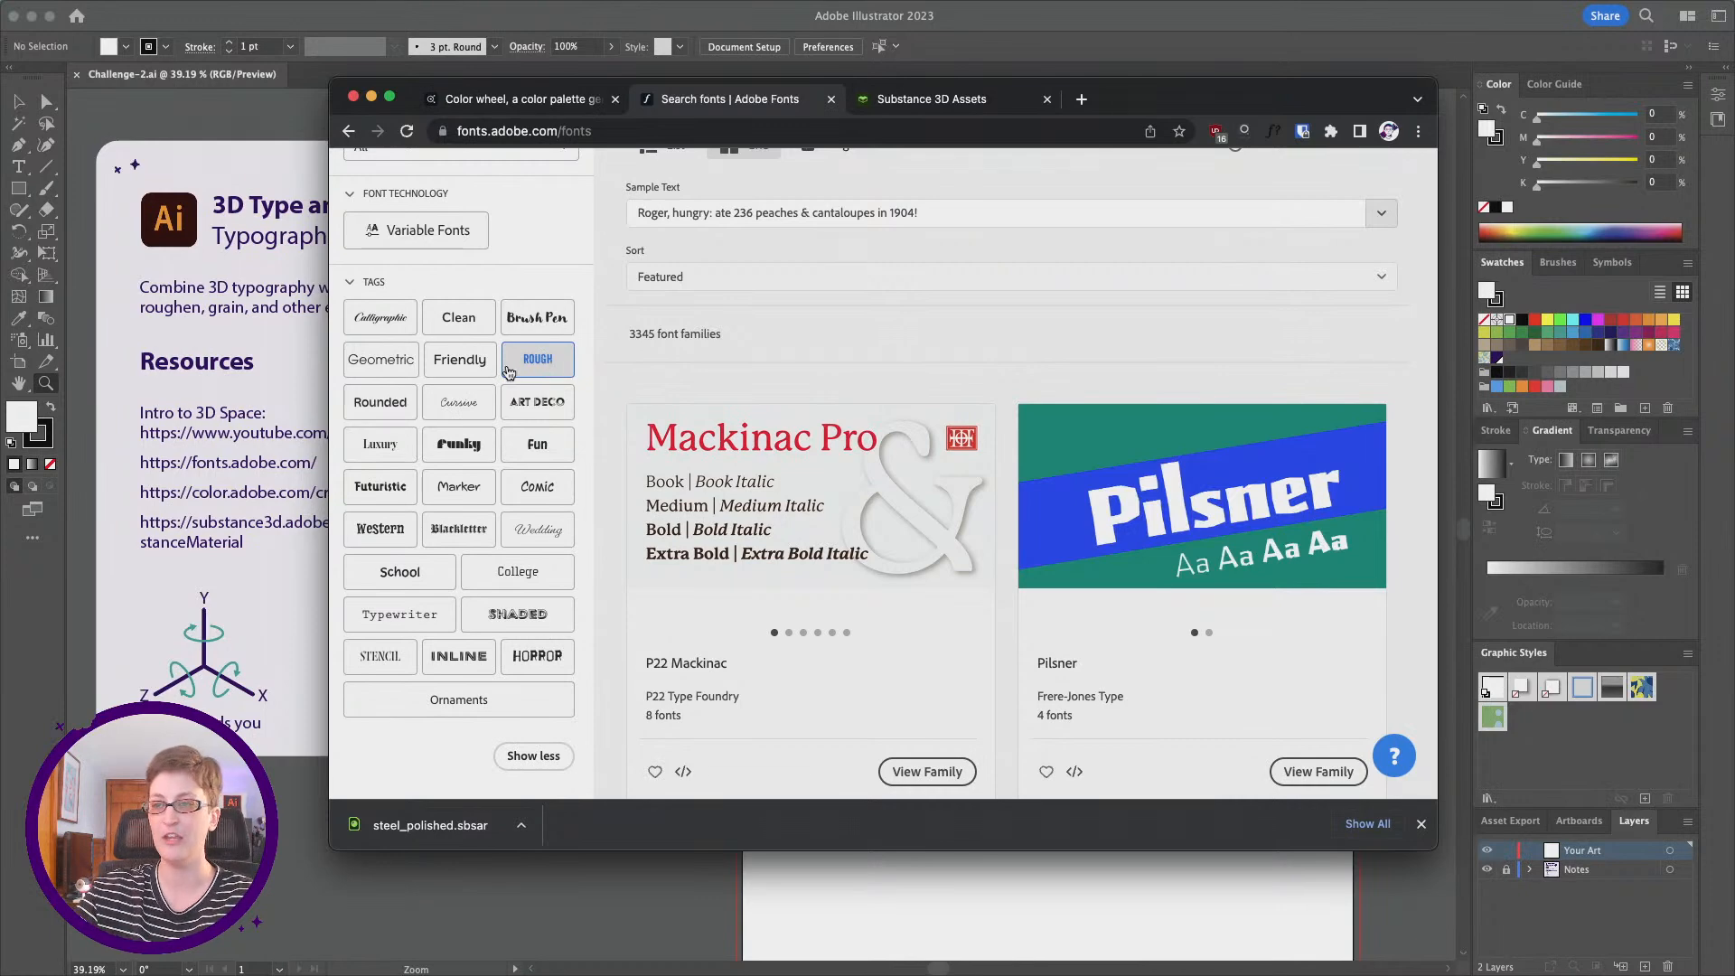
{"action": "left_click", "coordinate": [461, 362]}
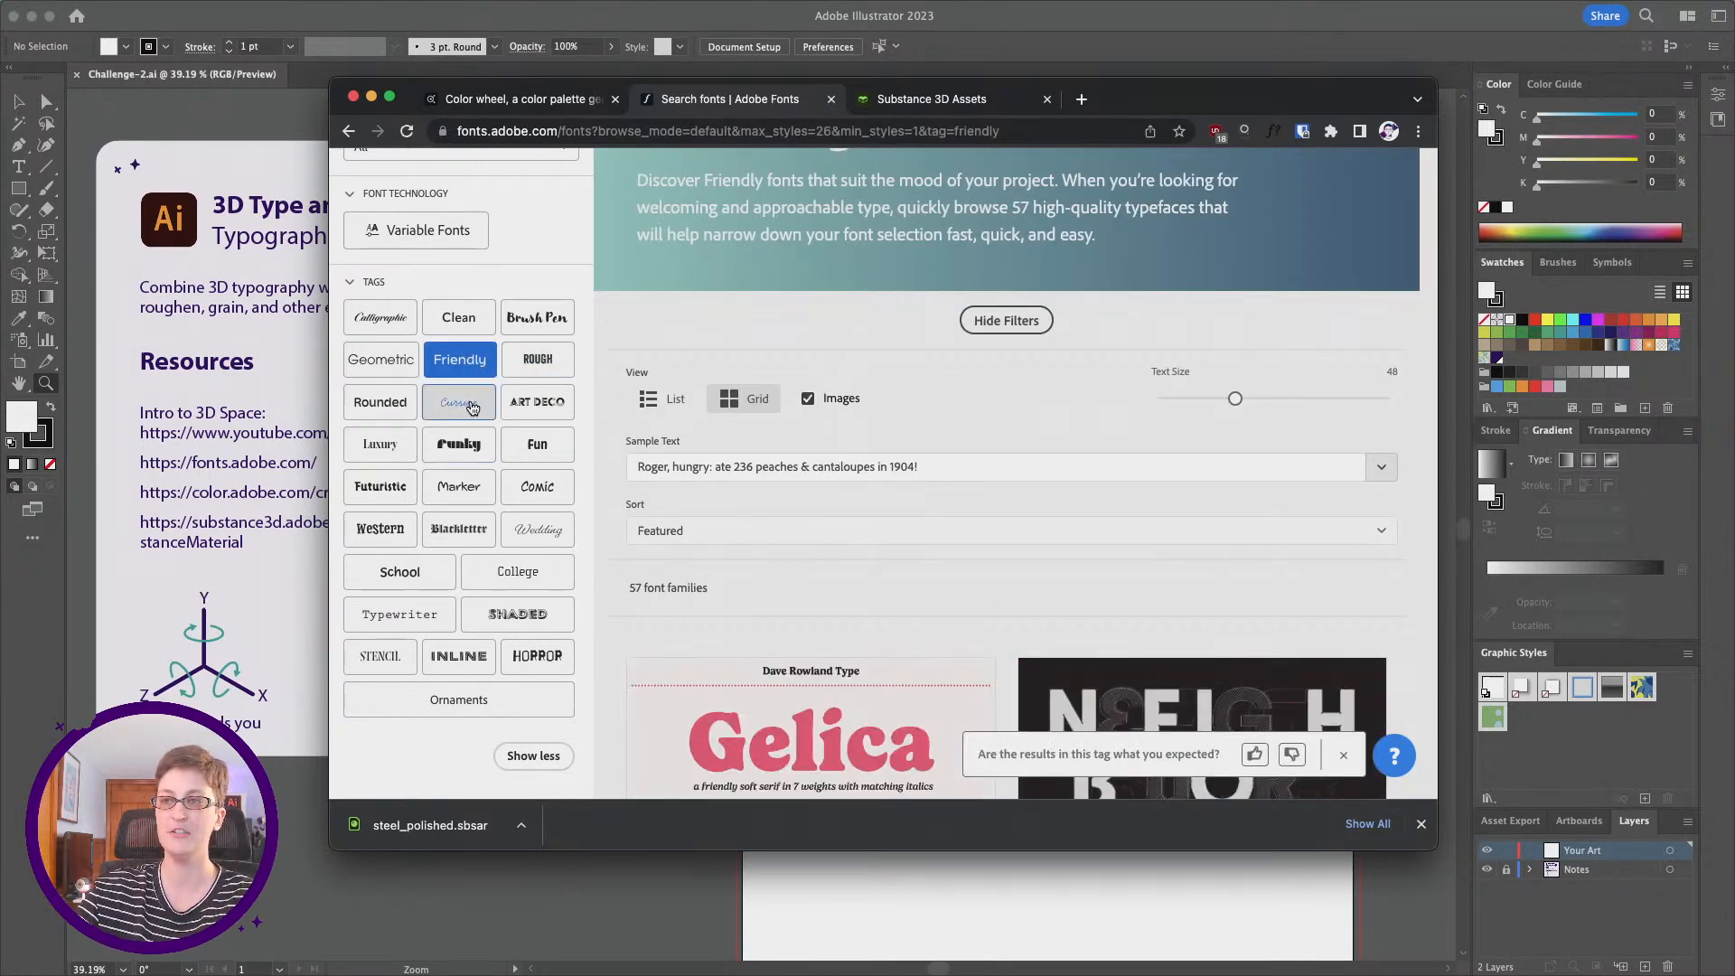
{"action": "left_click", "coordinate": [473, 411]}
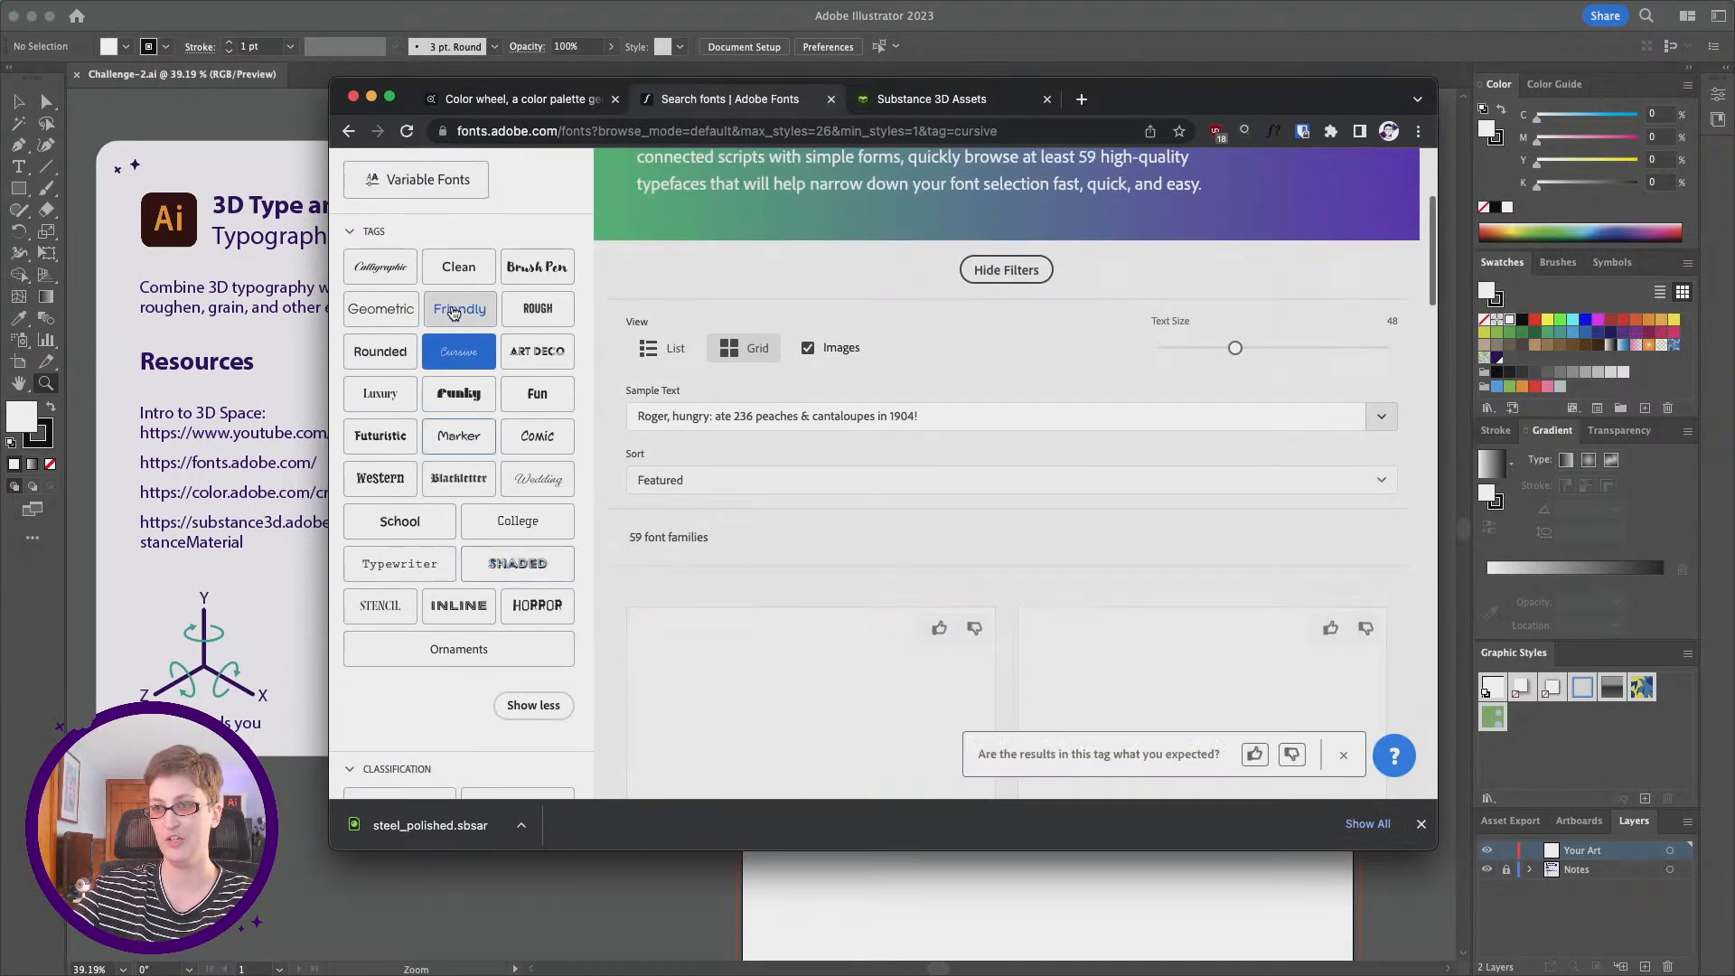
Step: Examine the classification and property filters and the cursive font families, including Thirsty Script, Handsome Pro, Espiritu and Blithe
{"action": "scroll", "coordinate": [561, 389], "scroll_direction": "down", "scroll_amount": 5}
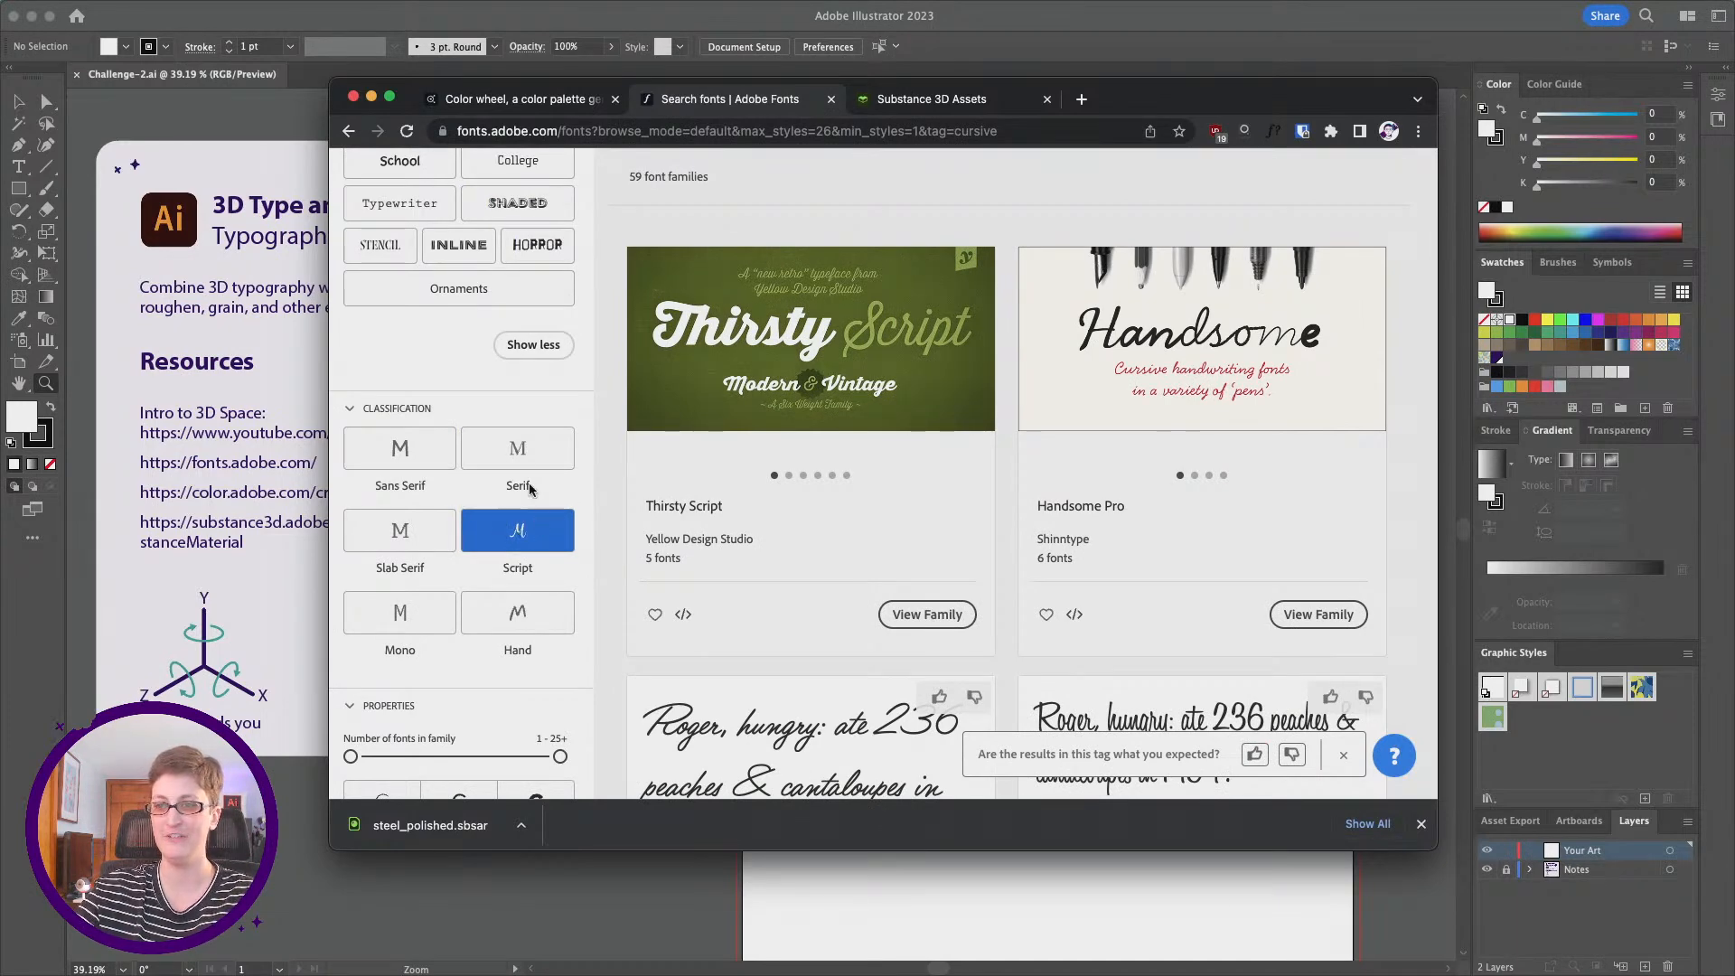
{"action": "scroll", "coordinate": [947, 510], "scroll_direction": "up", "scroll_amount": 2}
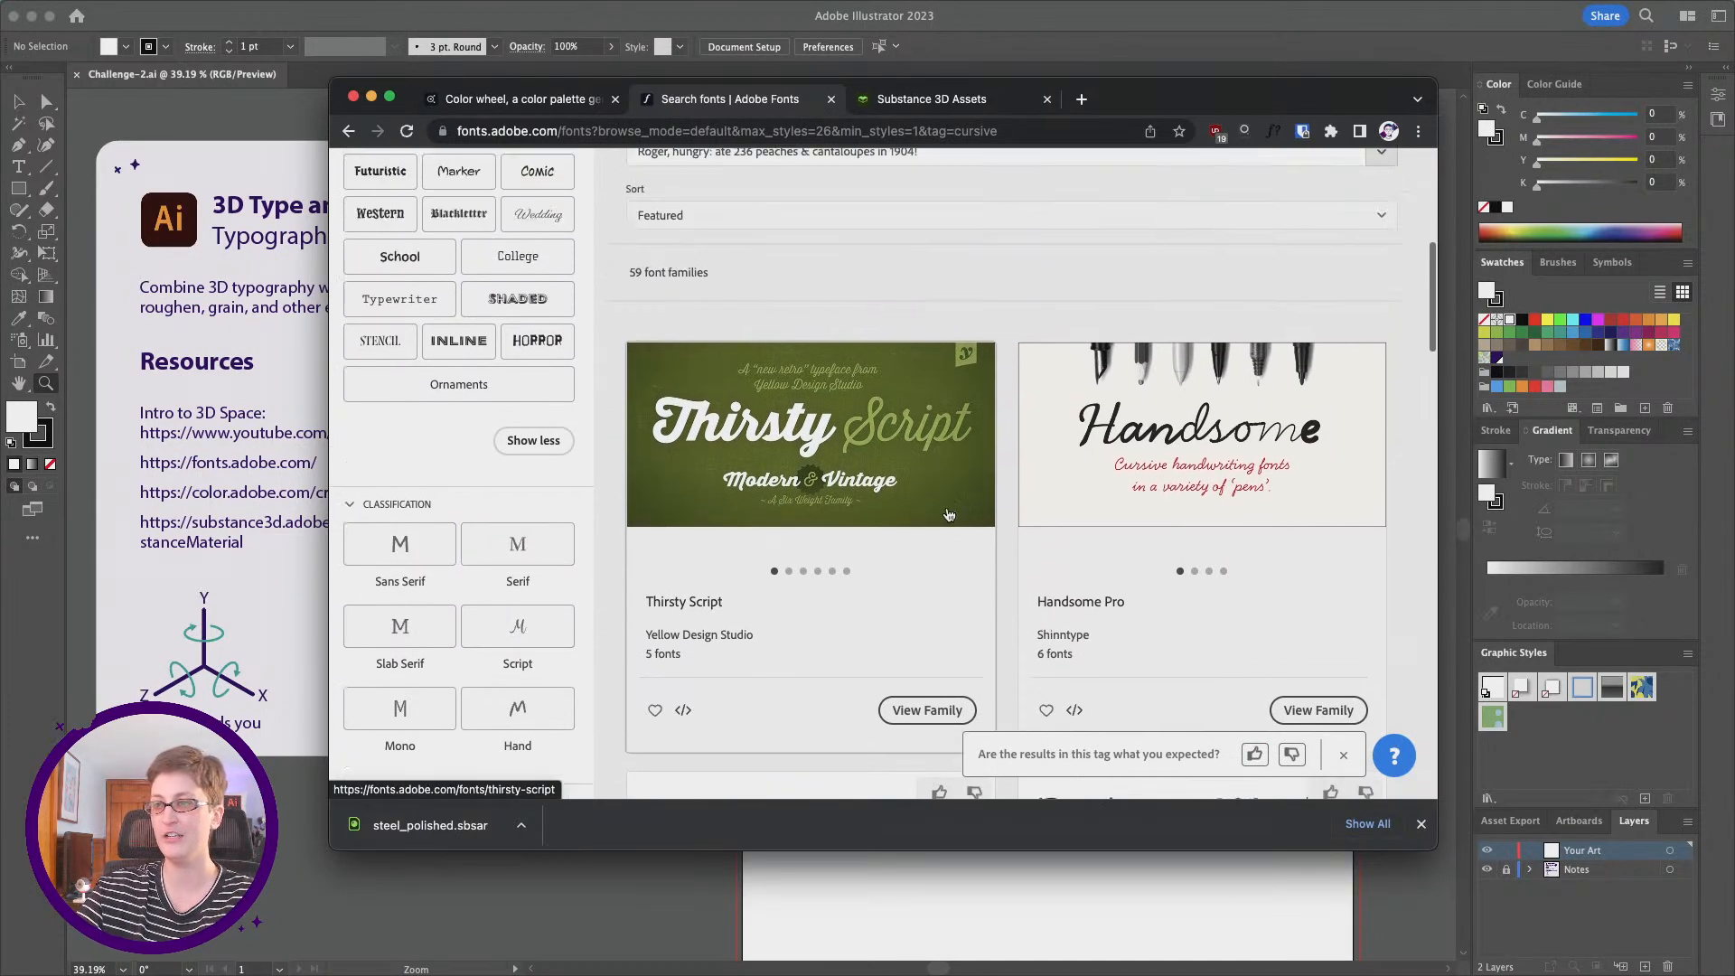
{"action": "scroll", "coordinate": [947, 513], "scroll_direction": "down", "scroll_amount": 4}
{"action": "scroll", "coordinate": [946, 513], "scroll_direction": "down", "scroll_amount": 10}
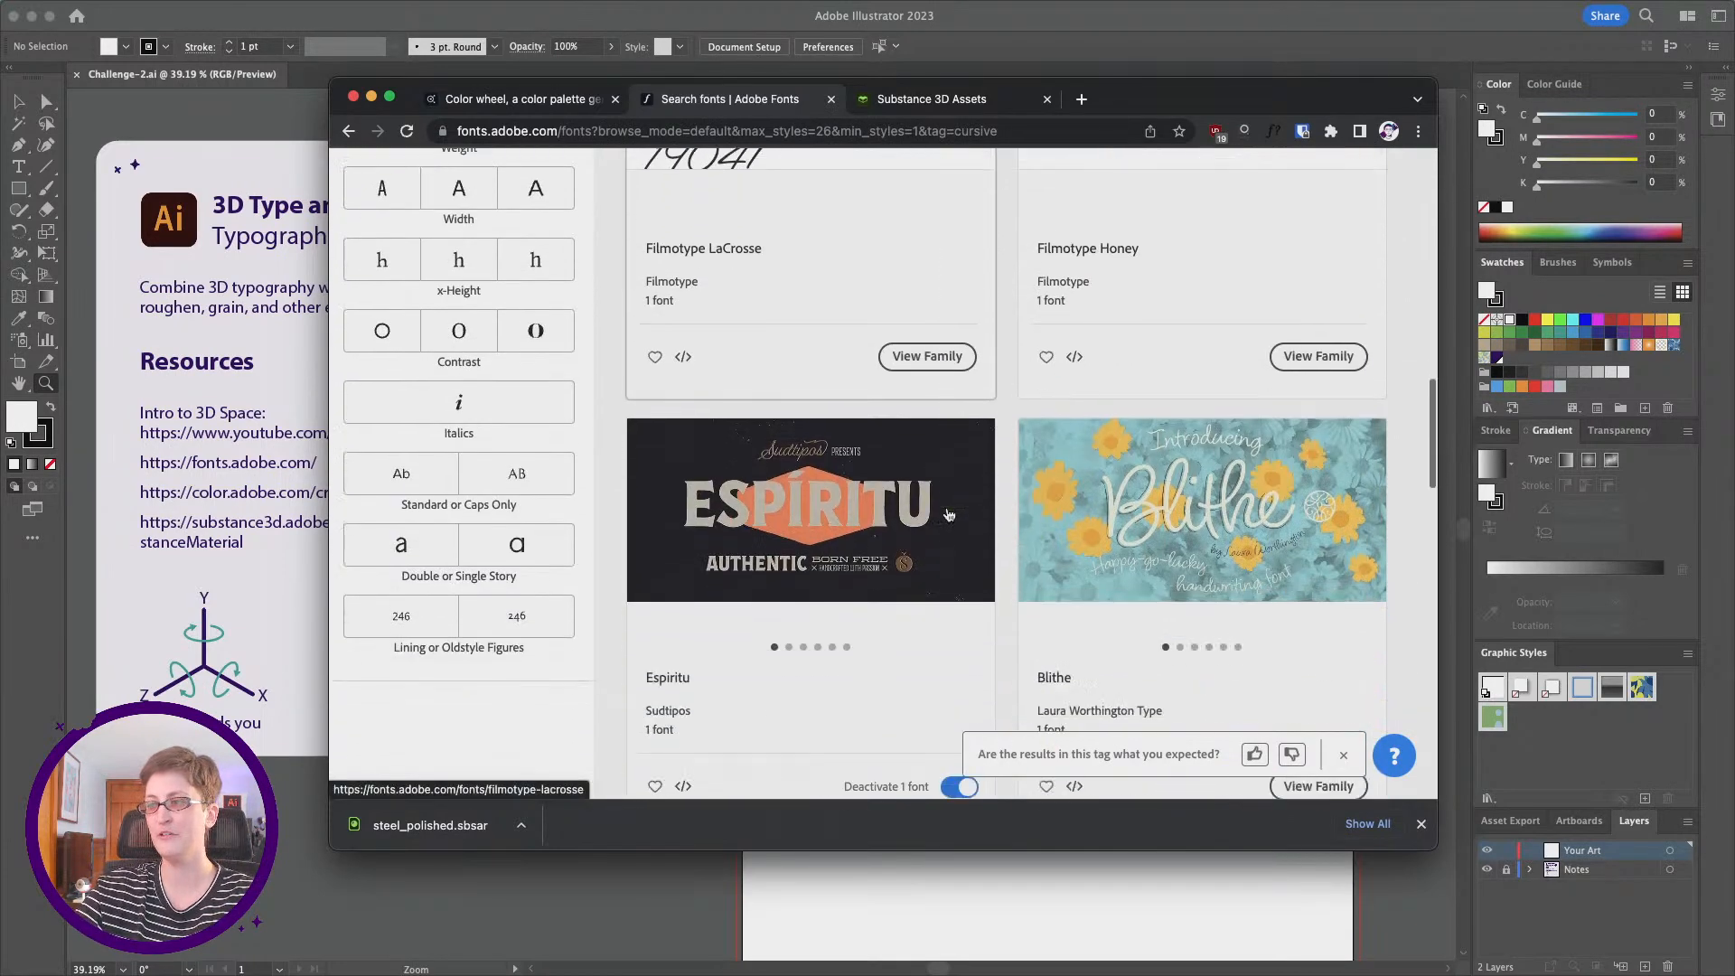
{"action": "scroll", "coordinate": [1152, 510], "scroll_direction": "up", "scroll_amount": 15}
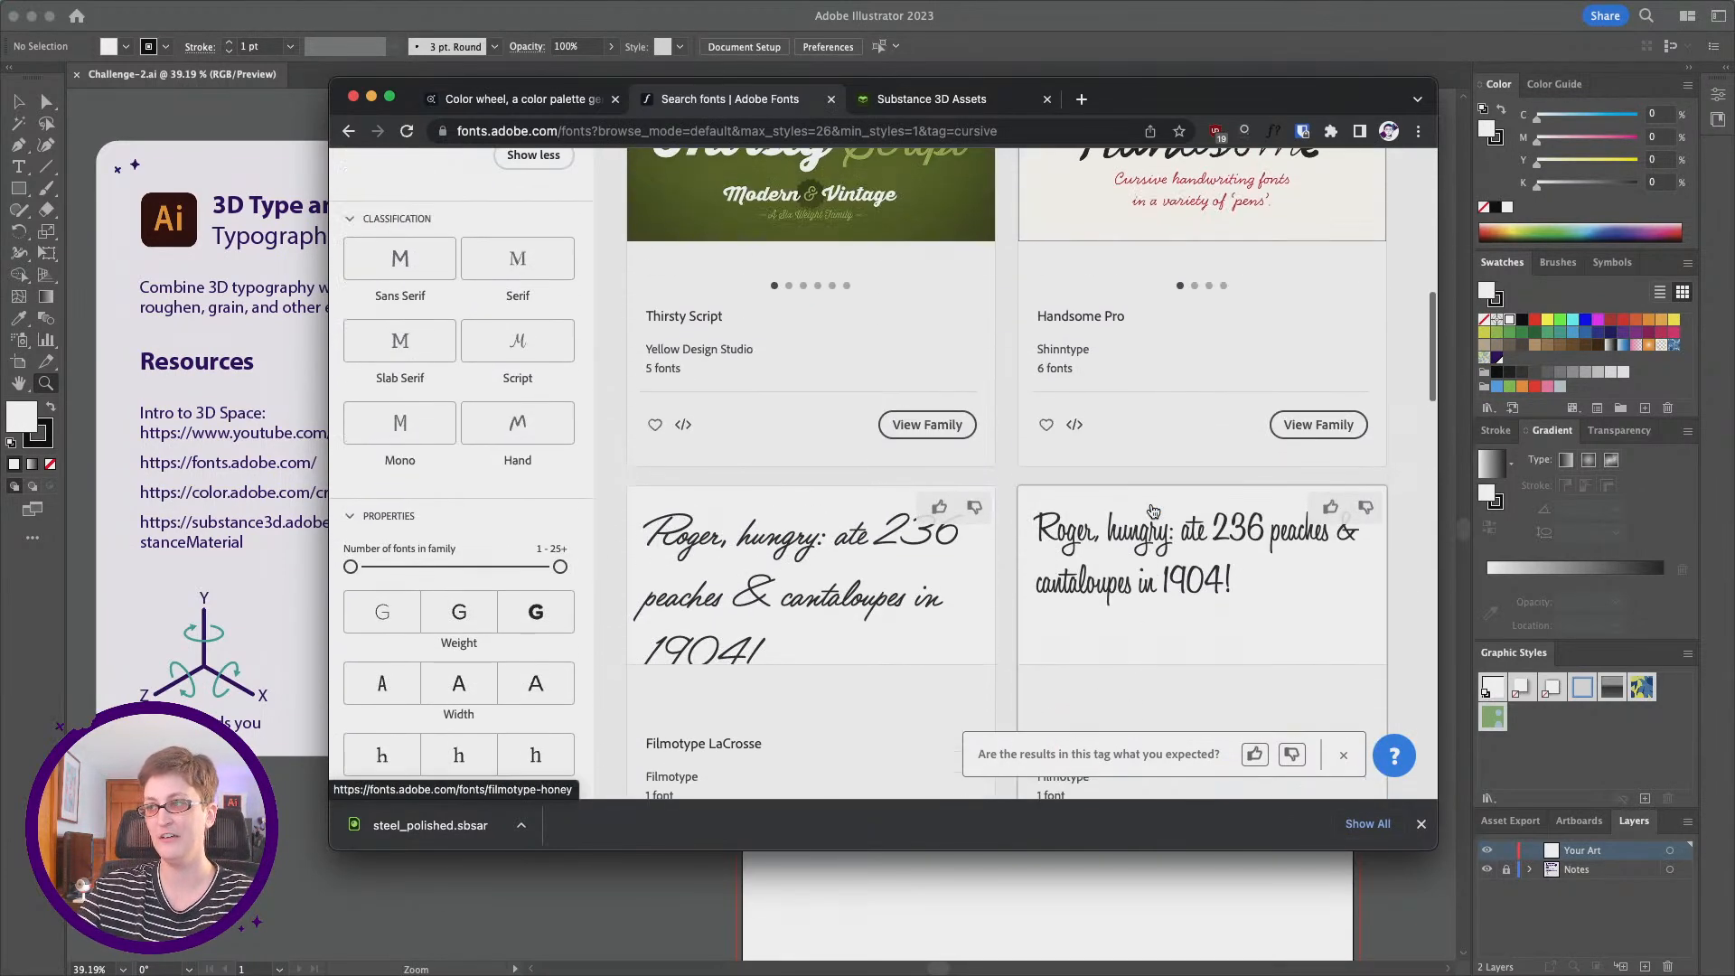
{"action": "scroll", "coordinate": [1129, 412], "scroll_direction": "down", "scroll_amount": 3}
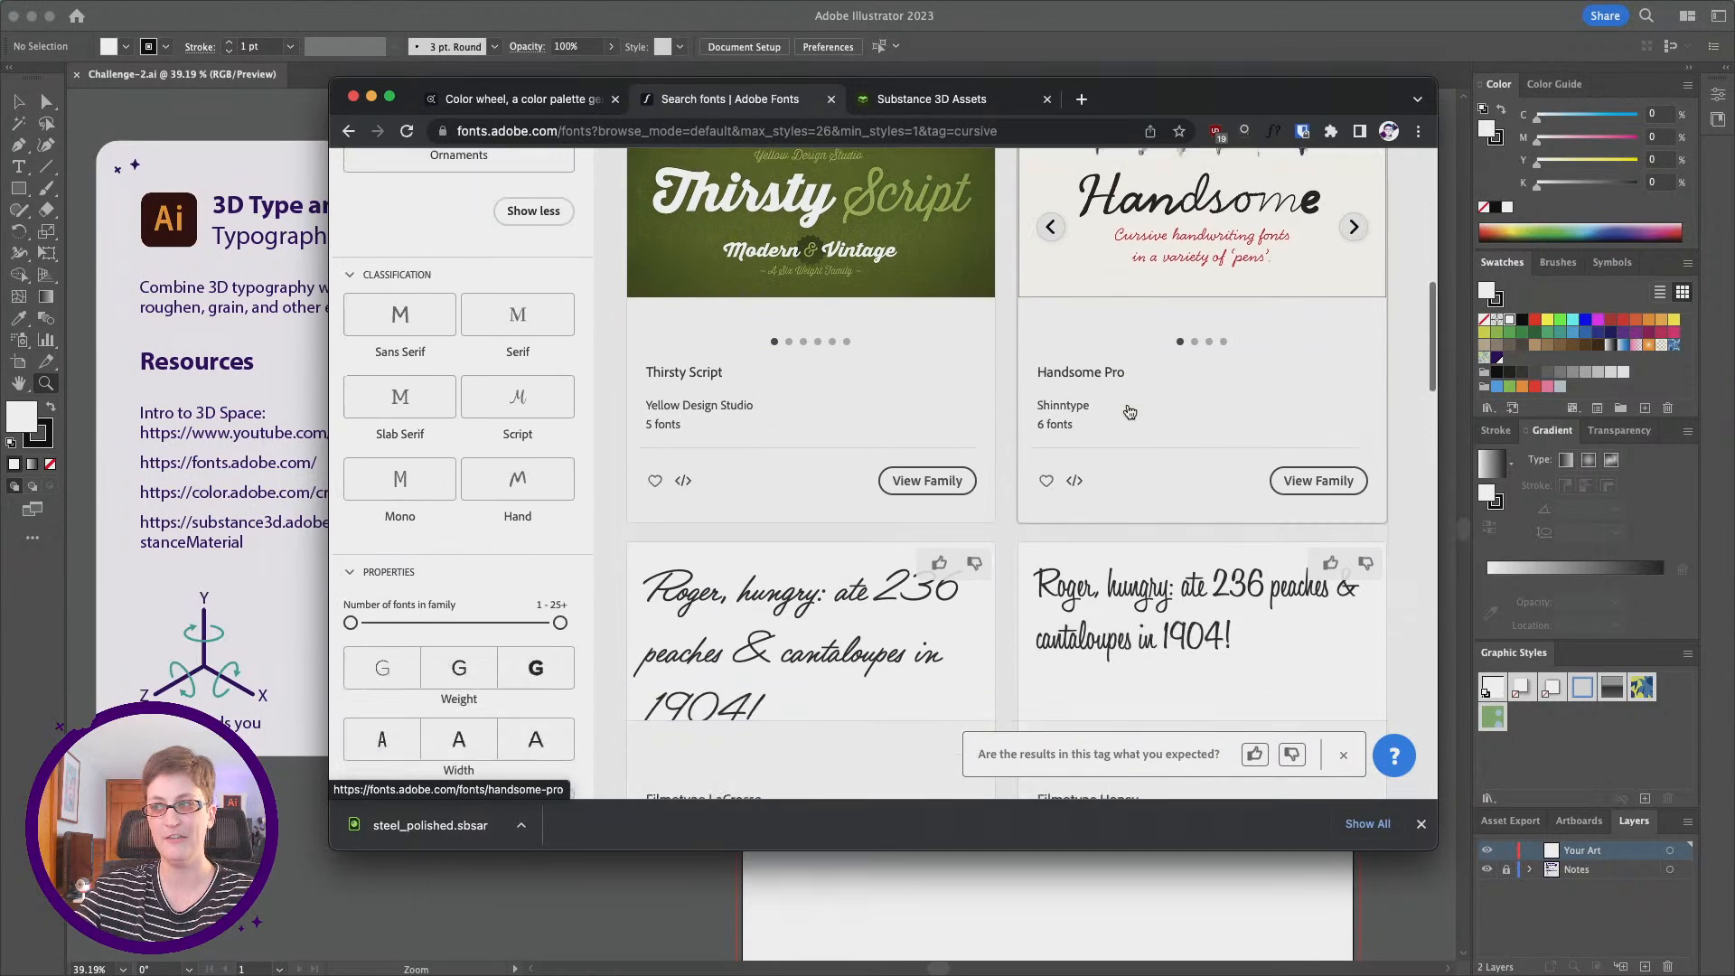
{"action": "scroll", "coordinate": [1125, 407], "scroll_direction": "down", "scroll_amount": 10}
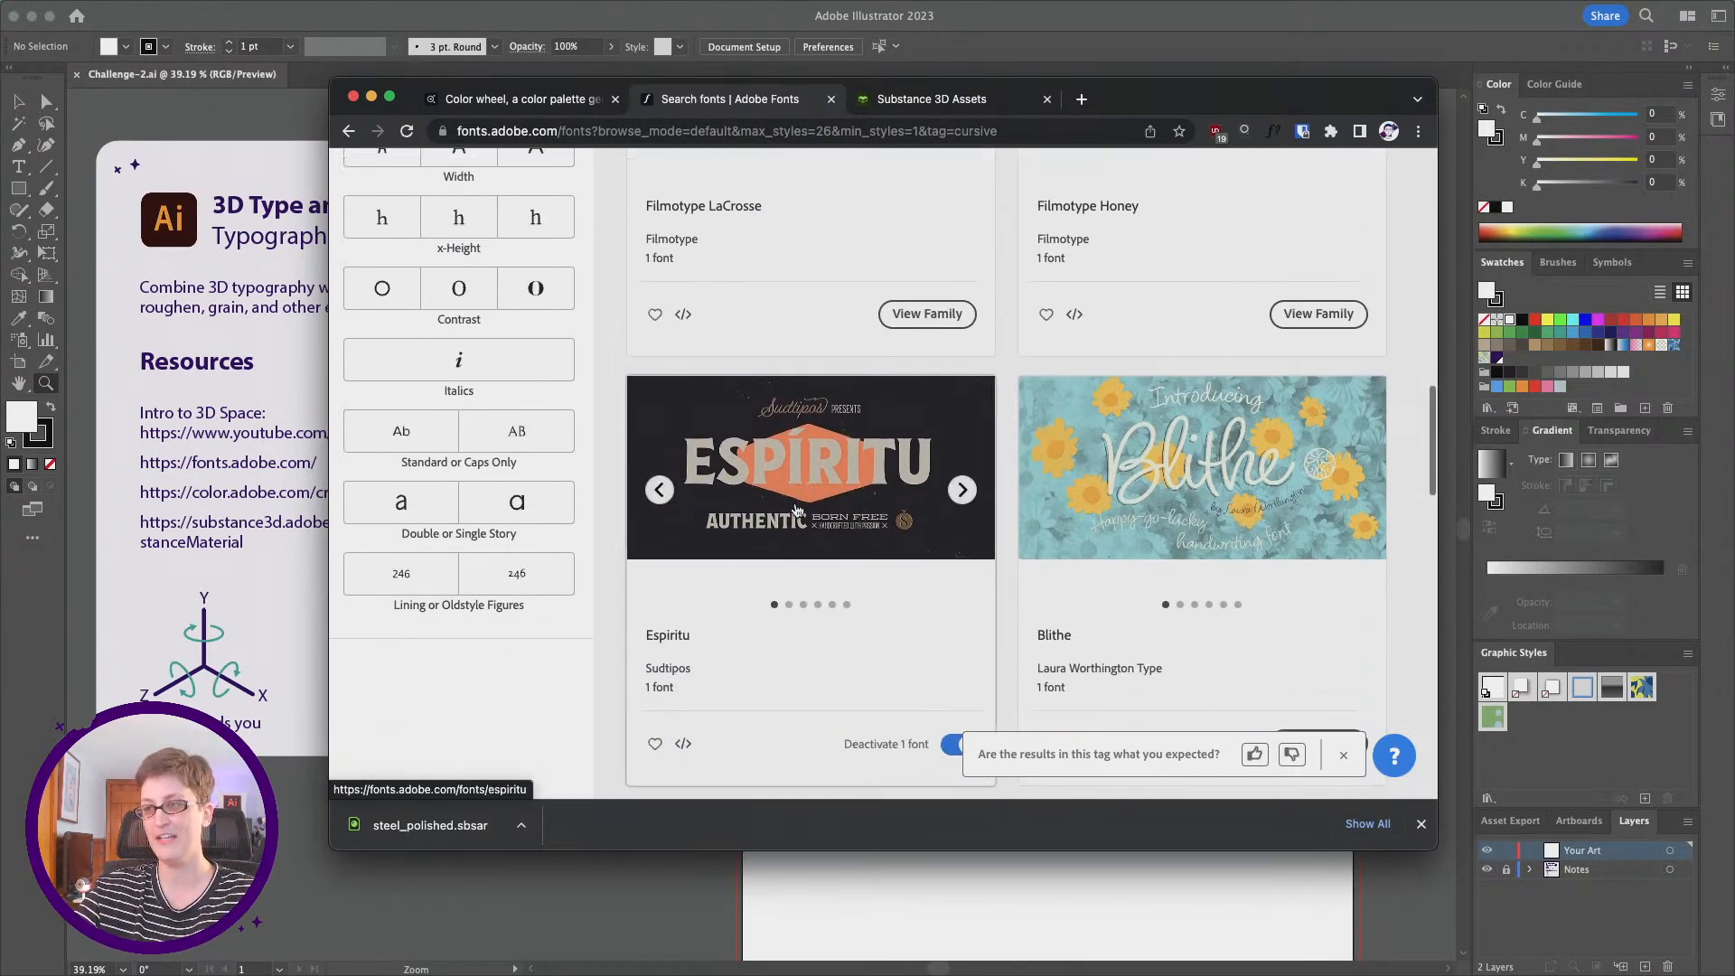
{"action": "scroll", "coordinate": [722, 506], "scroll_direction": "down", "scroll_amount": 3}
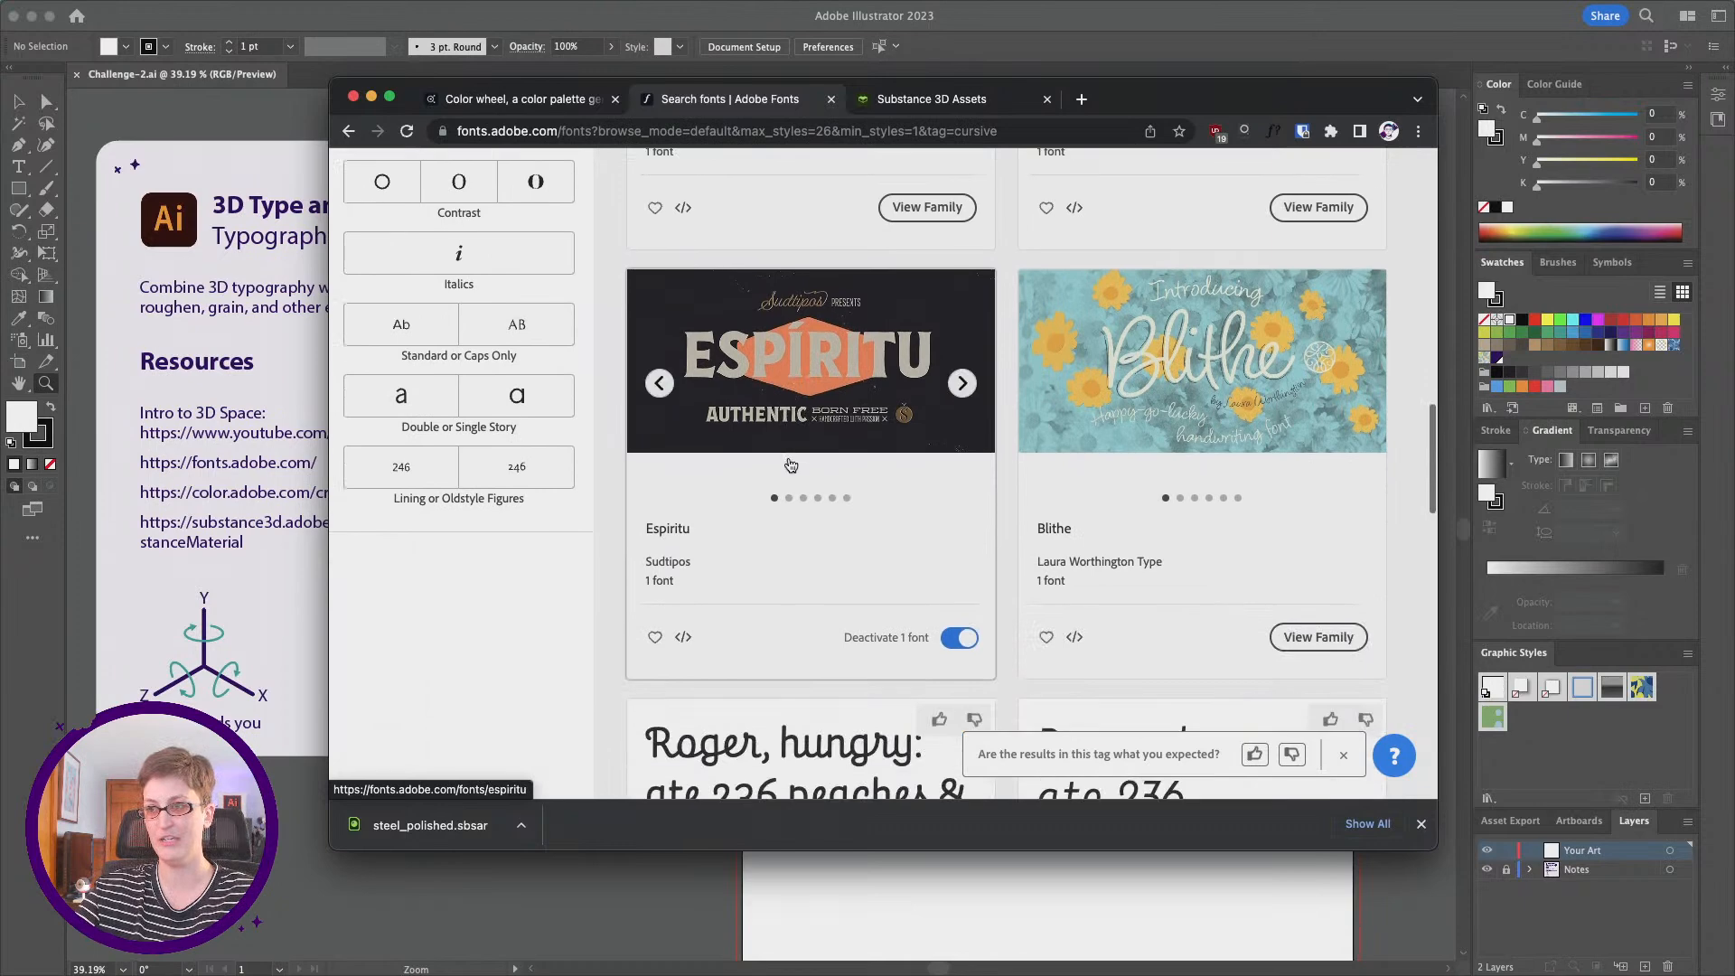
Step: Open the Espiritu font family page and review its preview images and individual font samples
{"action": "left_click", "coordinate": [661, 540]}
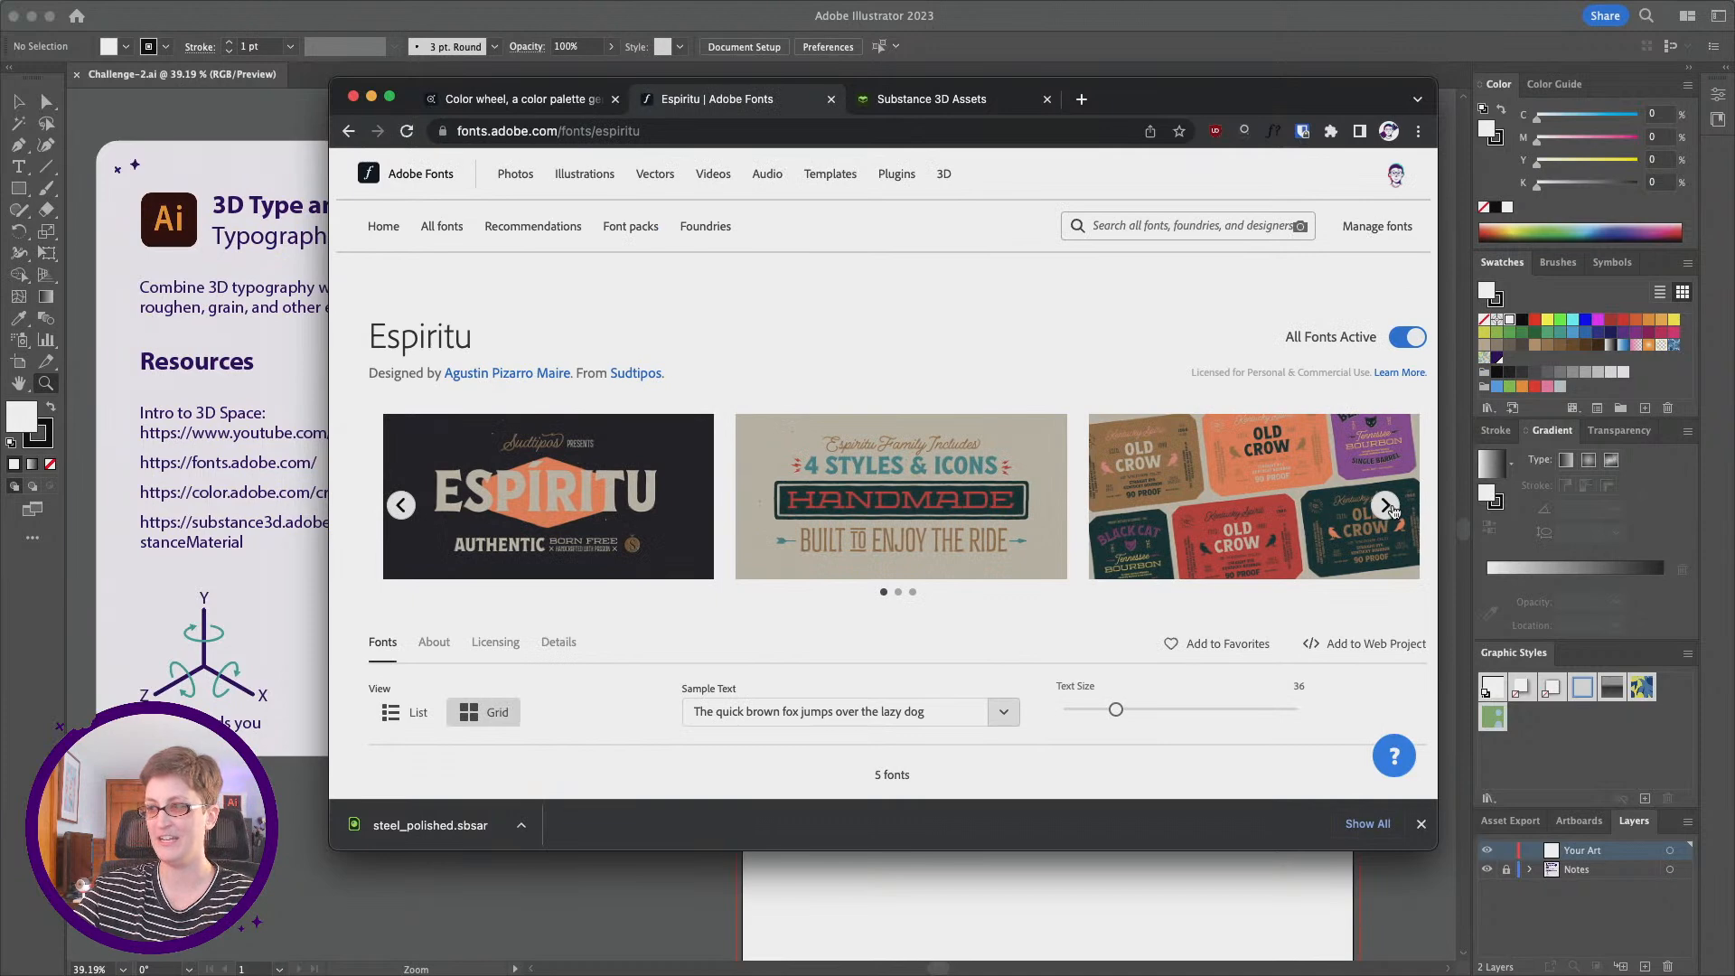
{"action": "left_click", "coordinate": [1385, 505]}
{"action": "scroll", "coordinate": [616, 470], "scroll_direction": "down", "scroll_amount": 5}
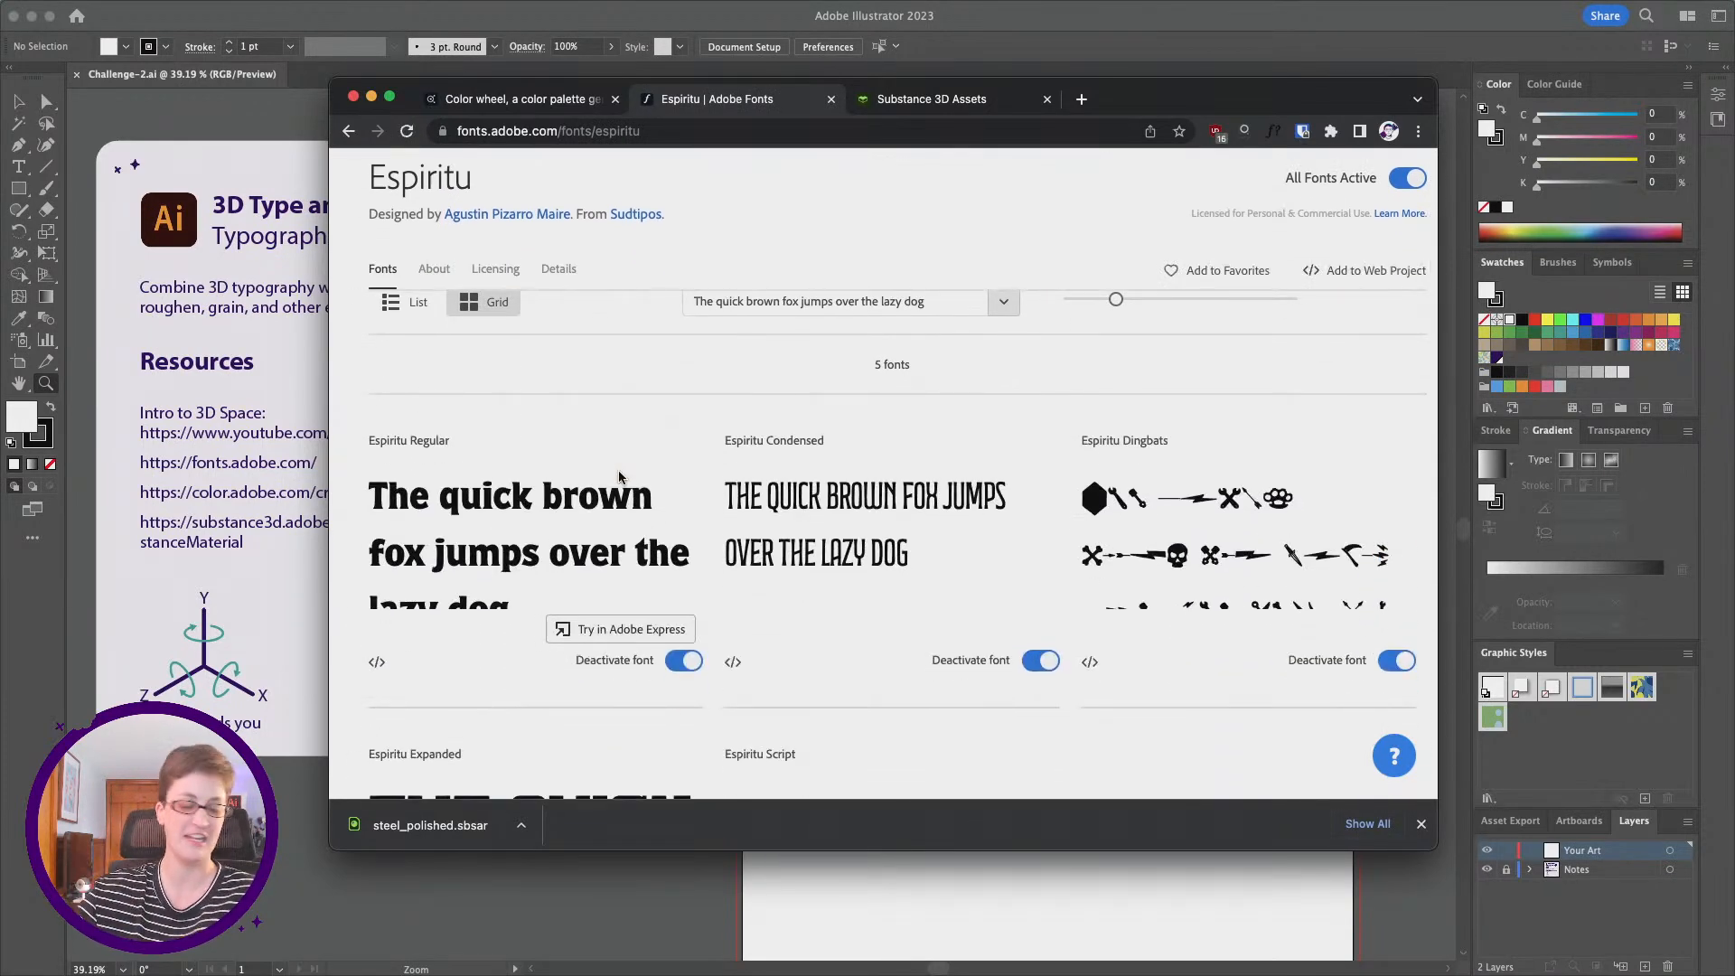
{"action": "scroll", "coordinate": [617, 470], "scroll_direction": "down", "scroll_amount": 1}
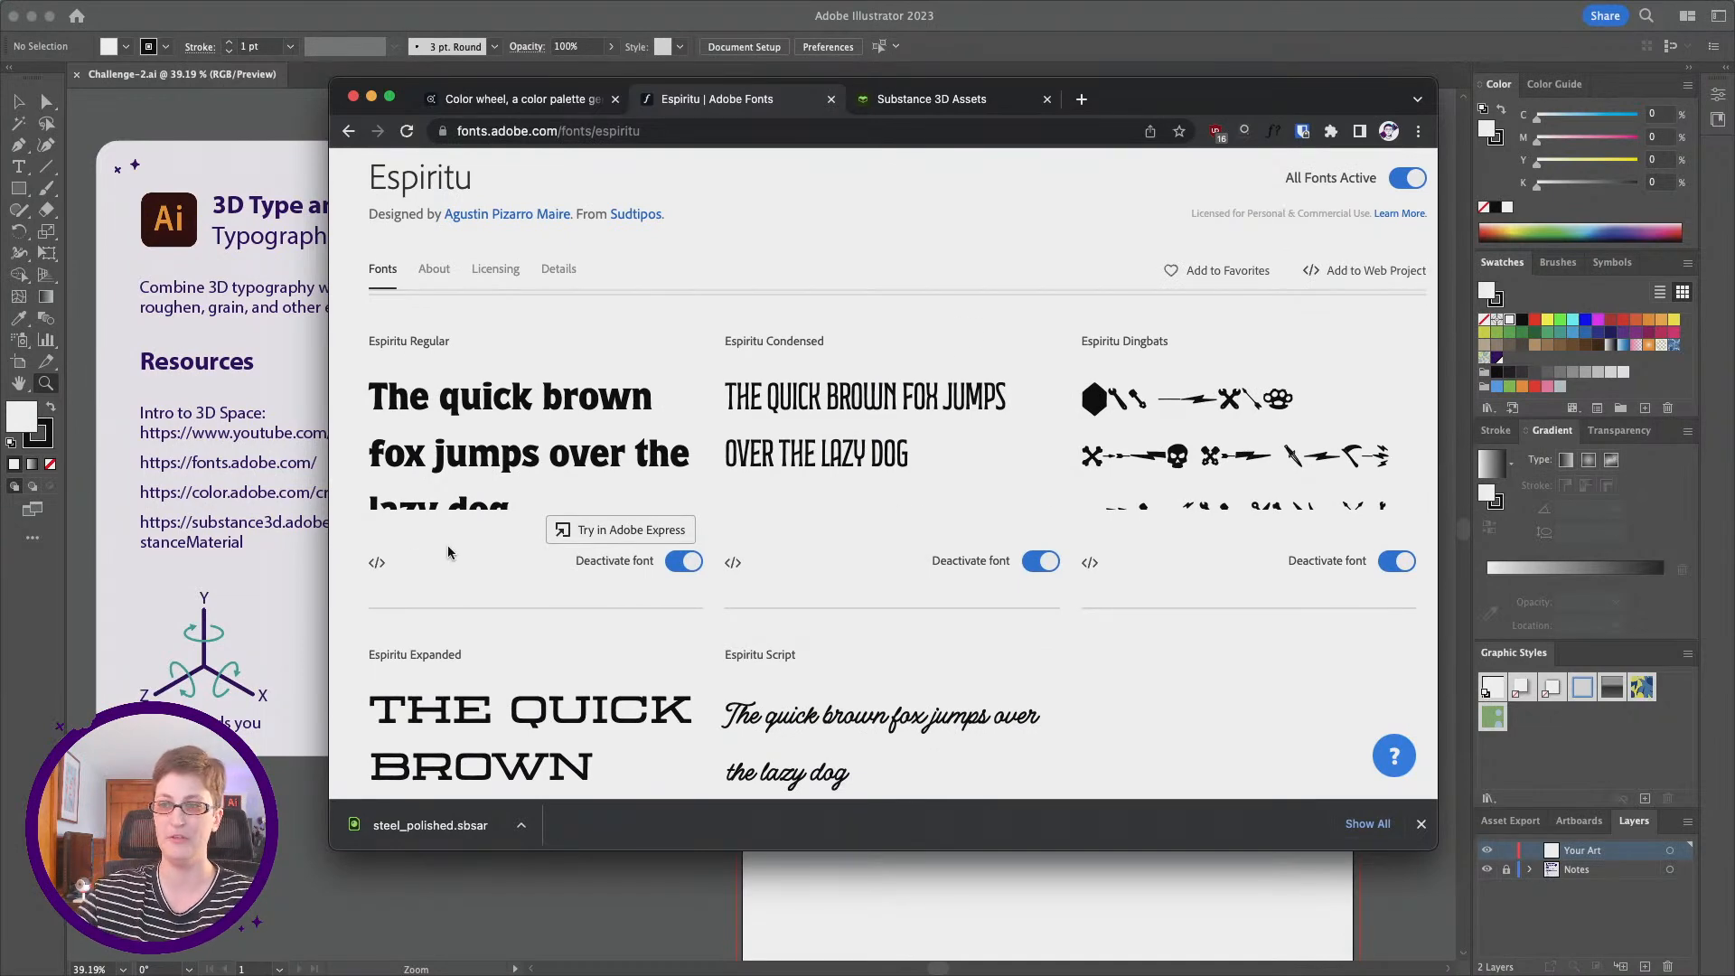
{"action": "scroll", "coordinate": [452, 763], "scroll_direction": "down", "scroll_amount": 1}
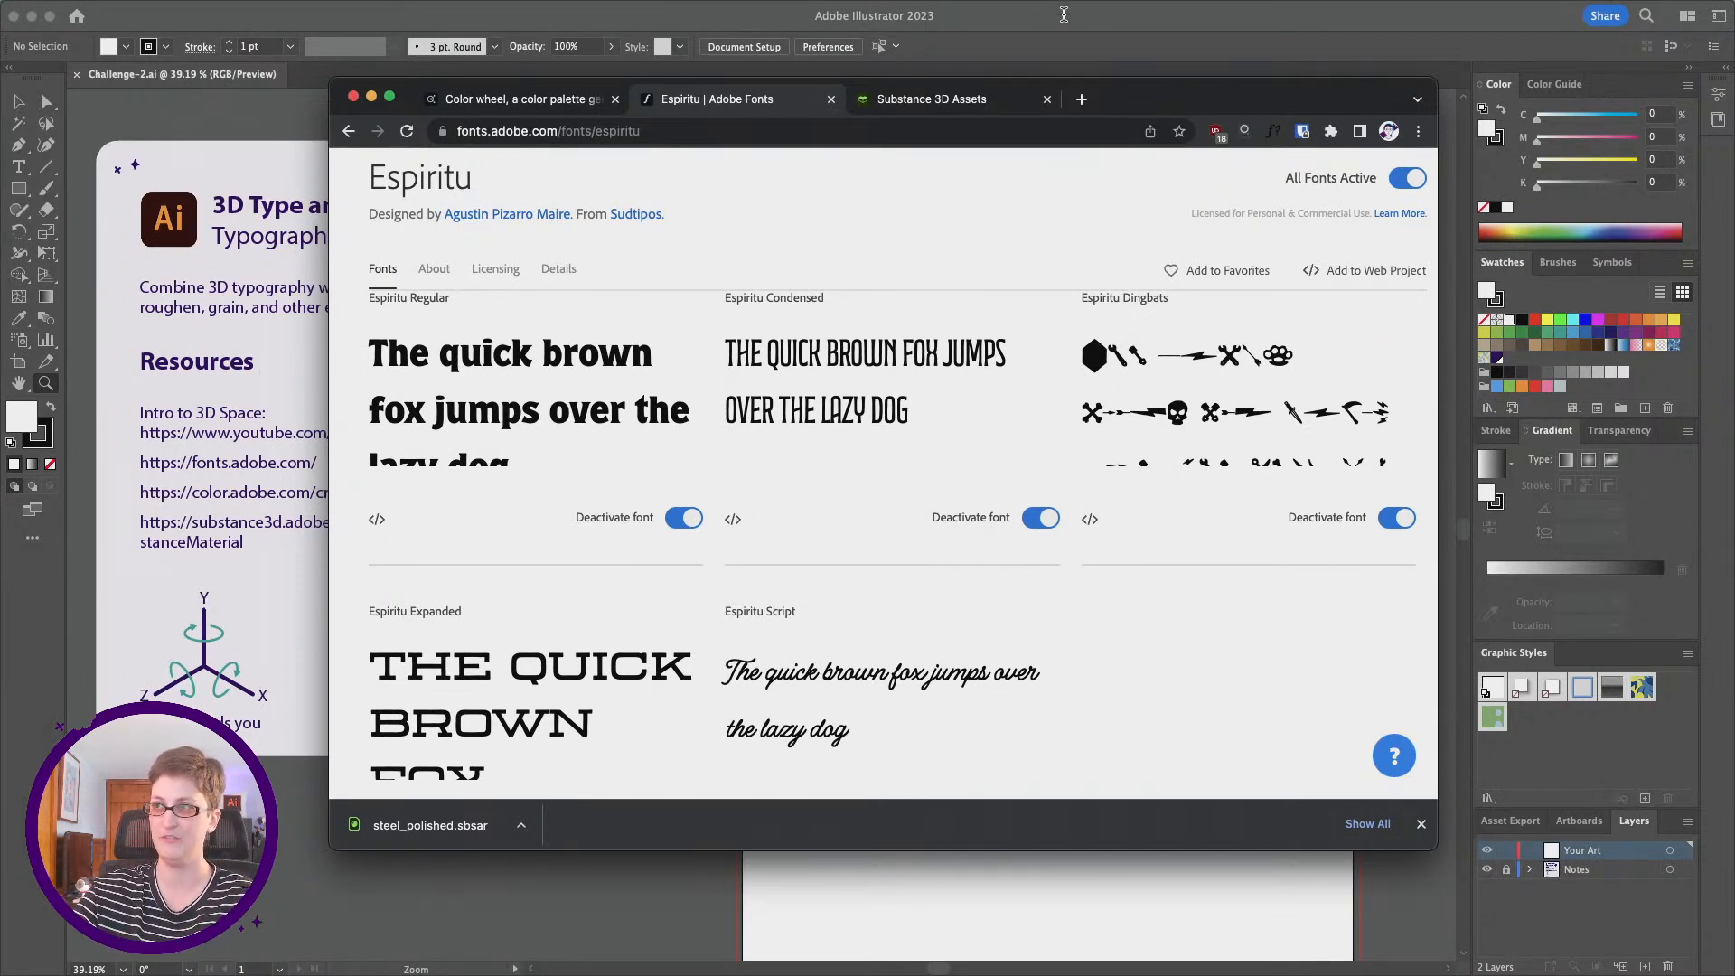
Step: Switch back to Illustrator and add the text "Love" at 72 pt on the blank poster artboard
{"action": "left_click", "coordinate": [150, 76]}
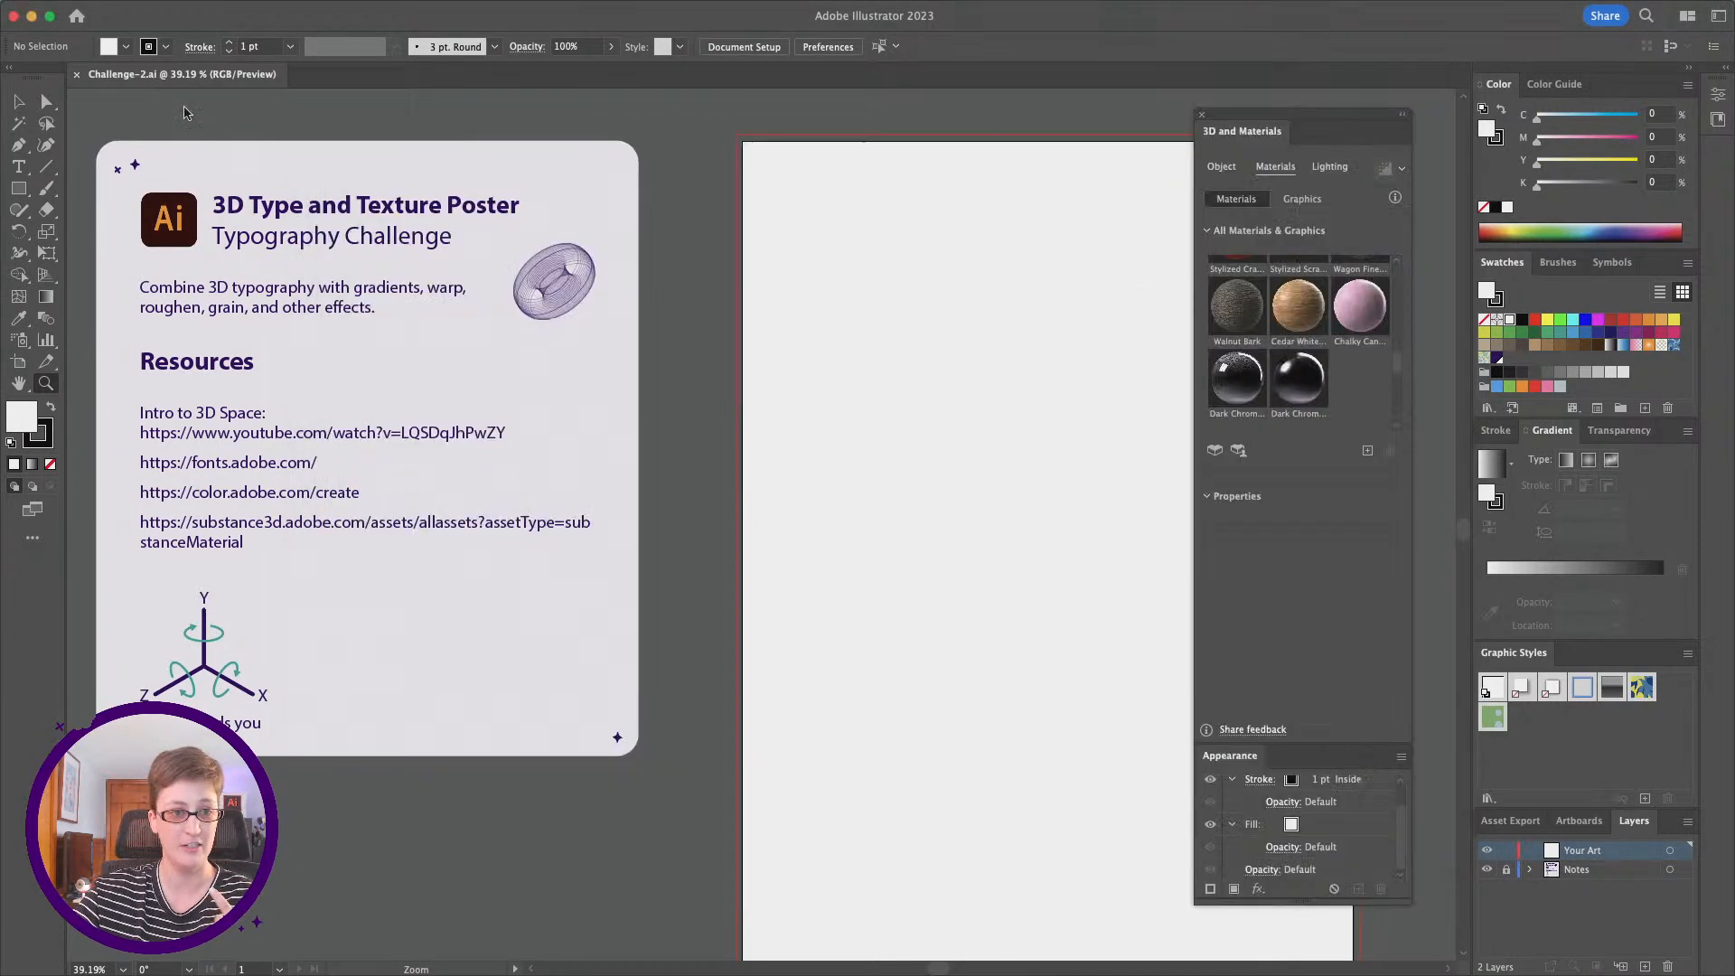
{"action": "scroll", "coordinate": [900, 514], "scroll_direction": "right", "scroll_amount": 1}
{"action": "scroll", "coordinate": [901, 514], "scroll_direction": "right", "scroll_amount": 5}
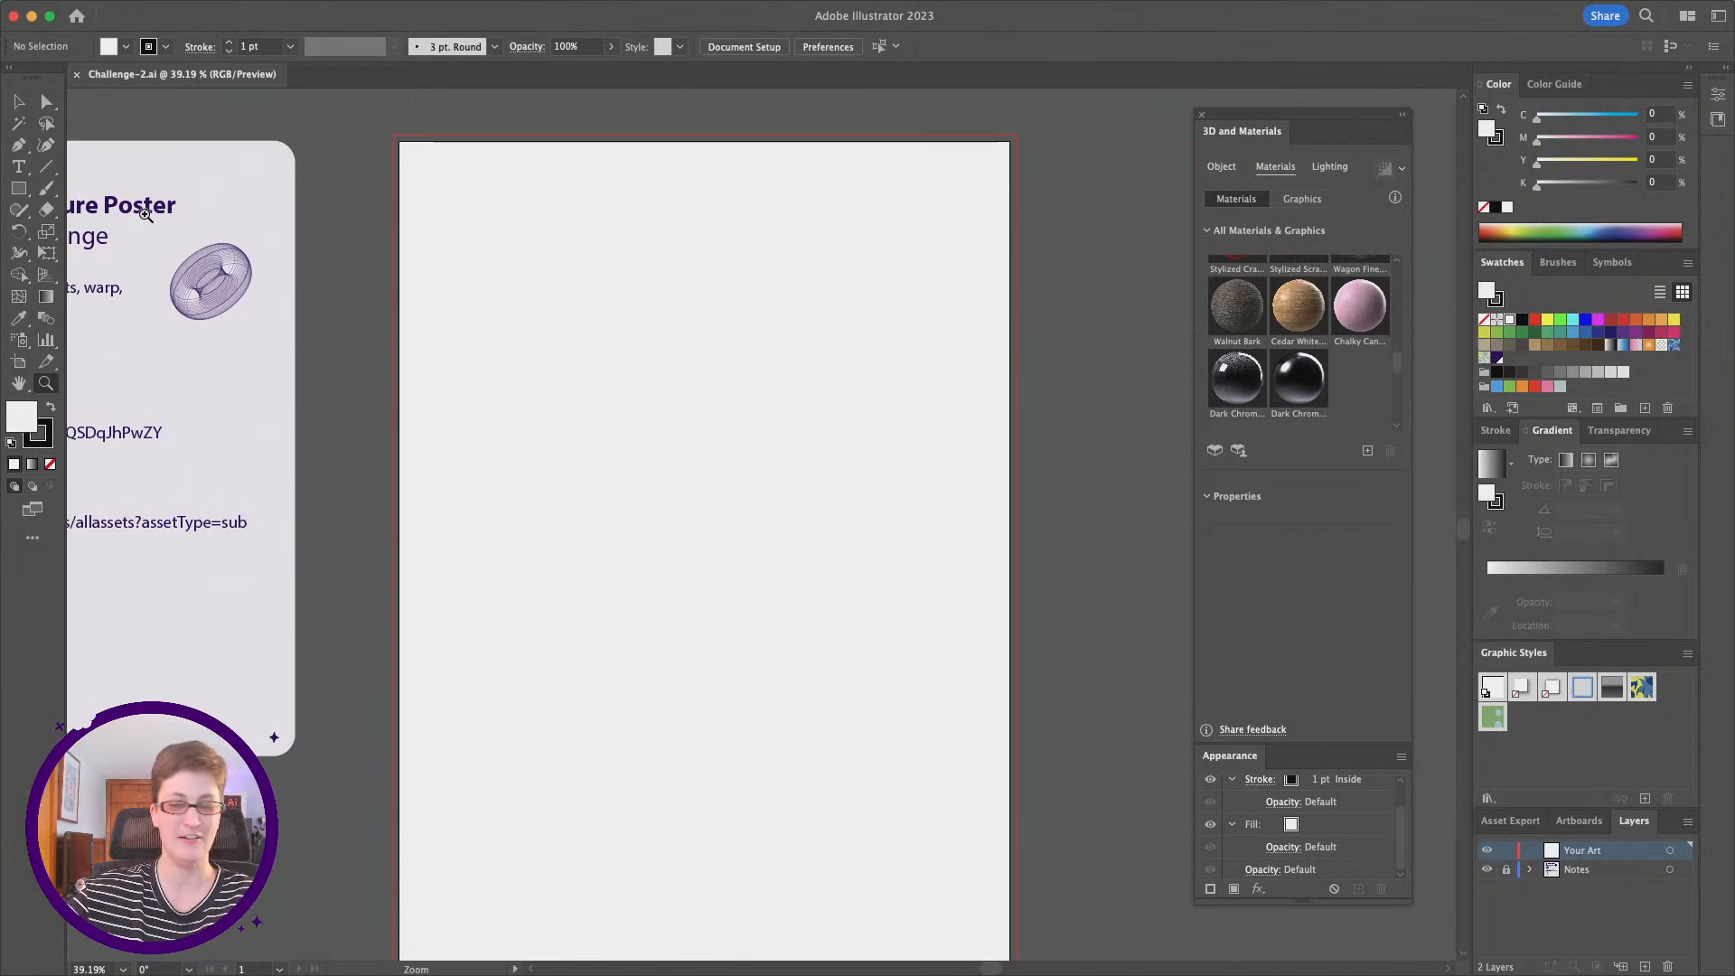
{"action": "left_click", "coordinate": [20, 167]}
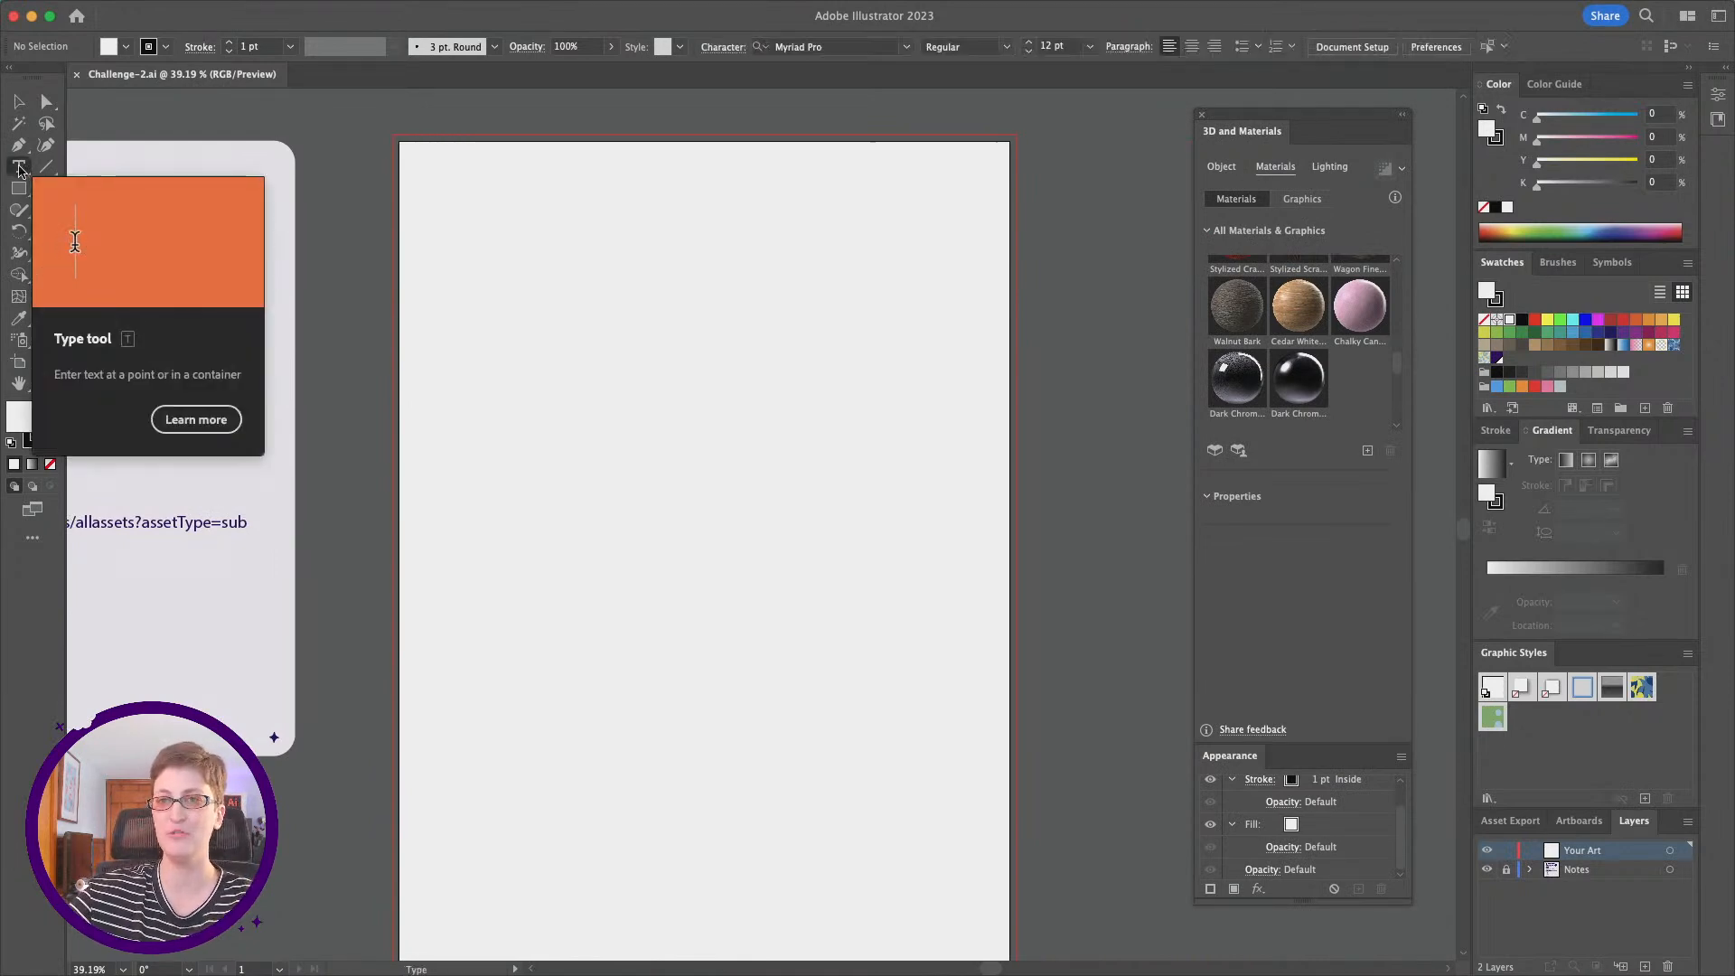
{"action": "left_click", "coordinate": [569, 445]}
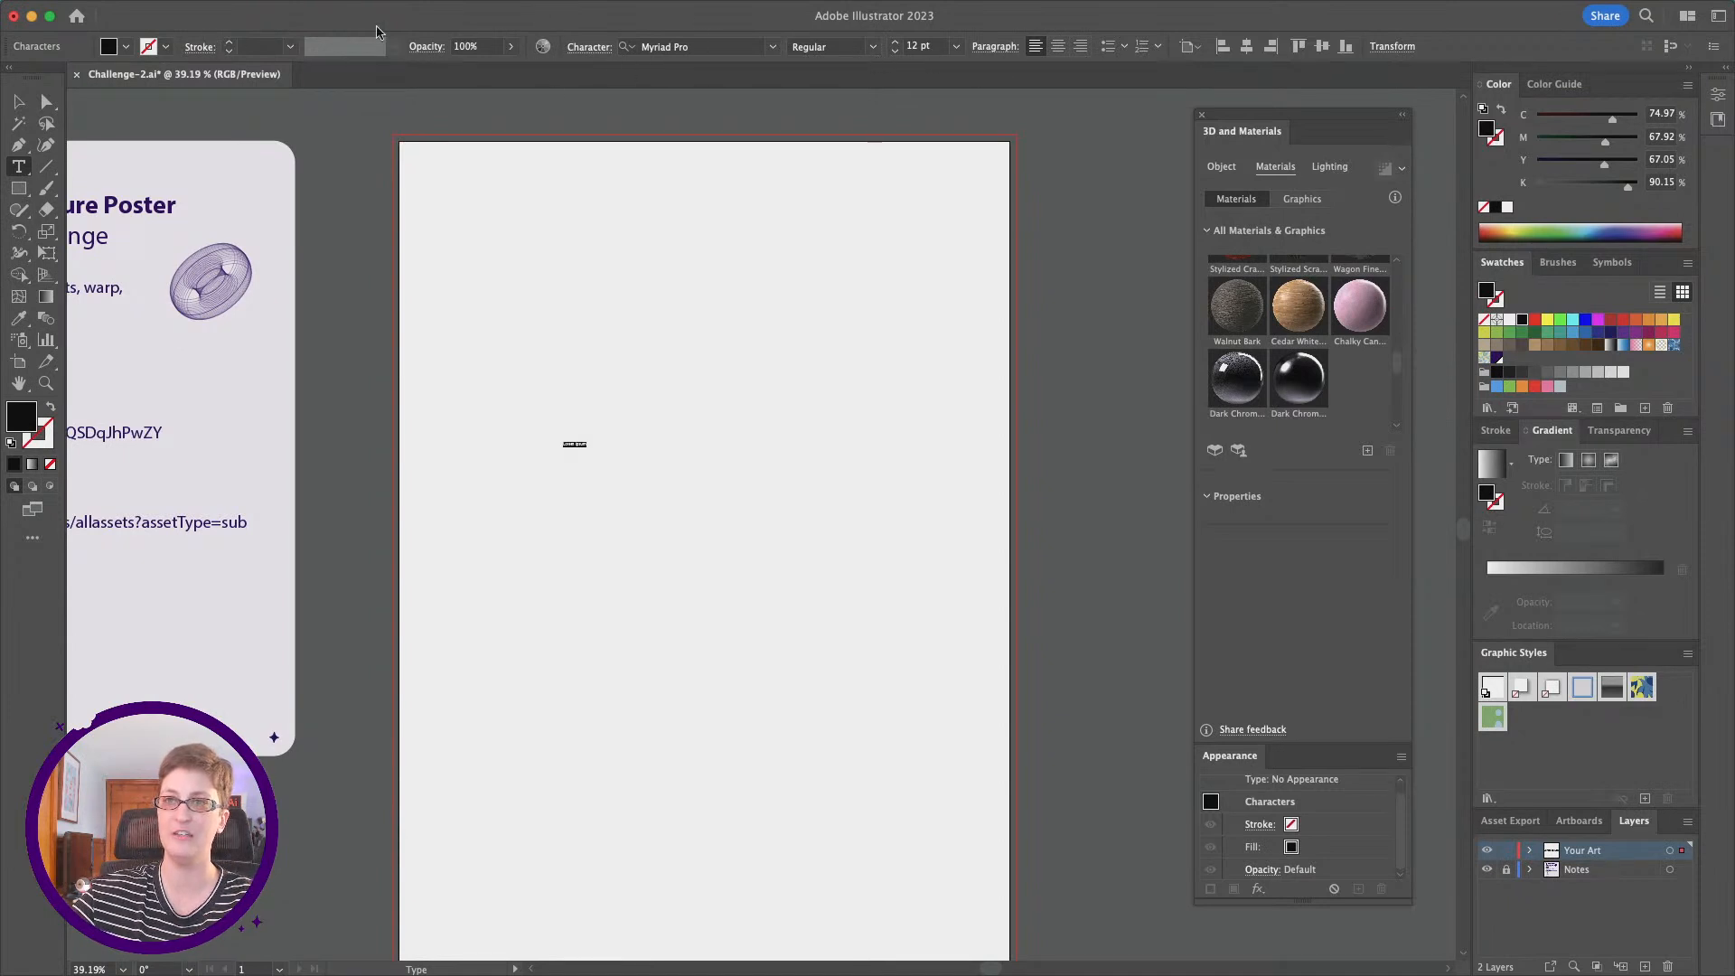
{"action": "left_click", "coordinate": [956, 46]}
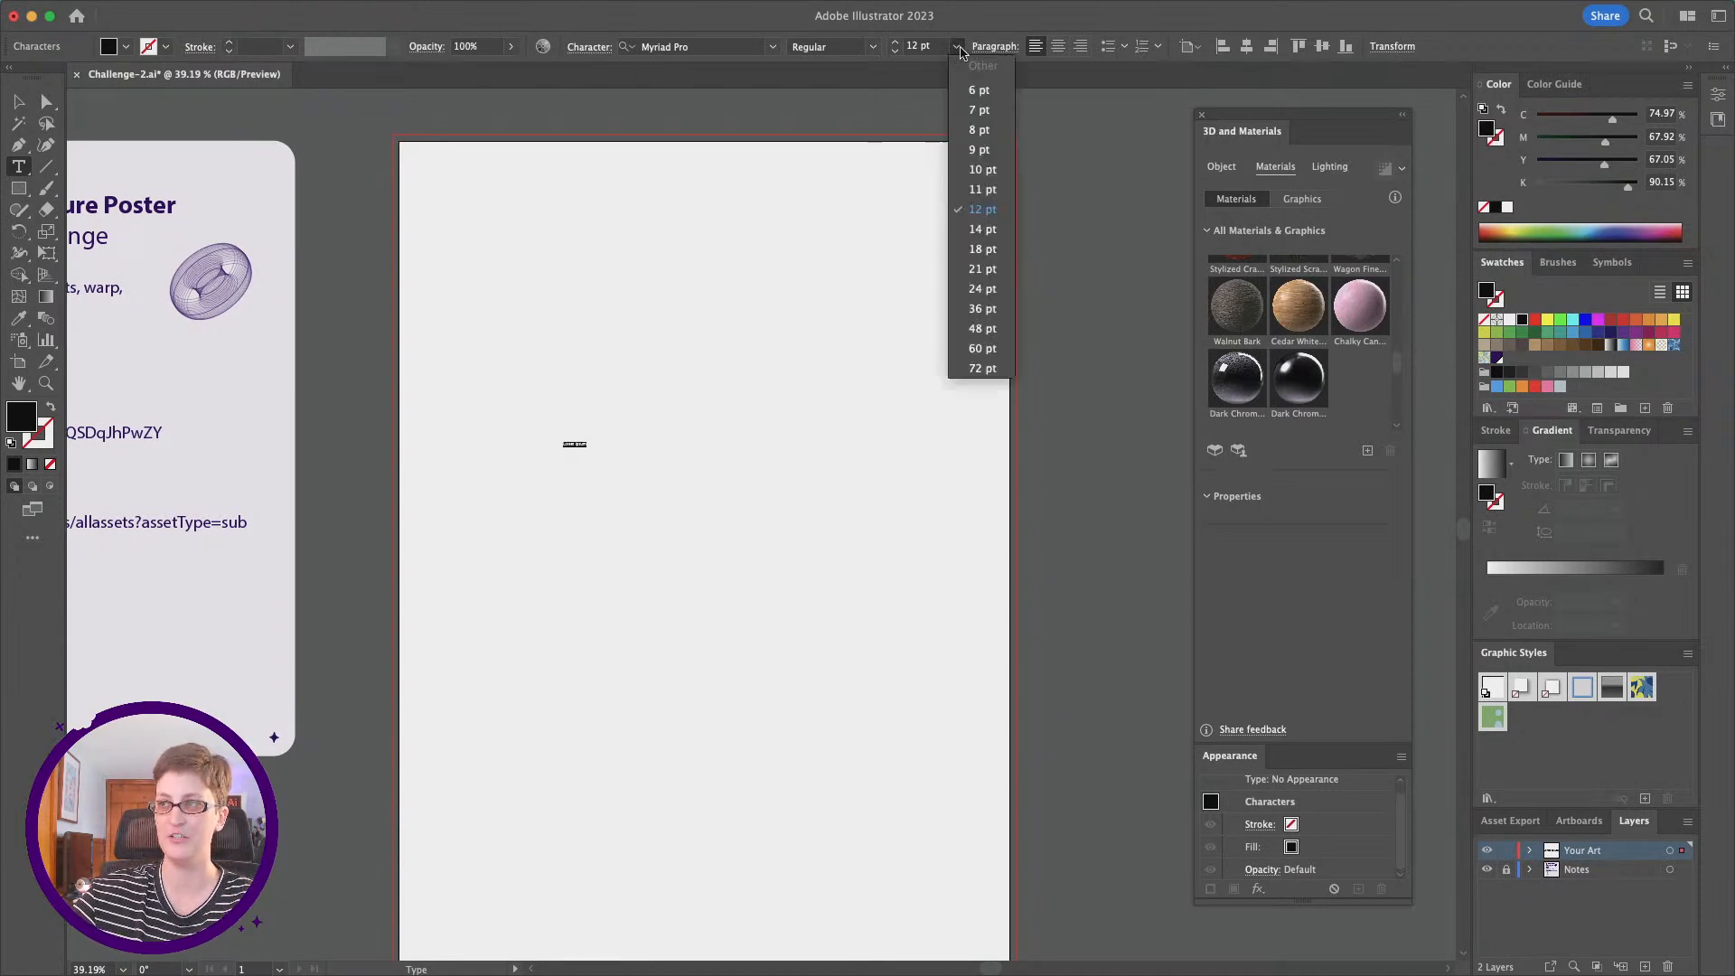
{"action": "left_click", "coordinate": [994, 379]}
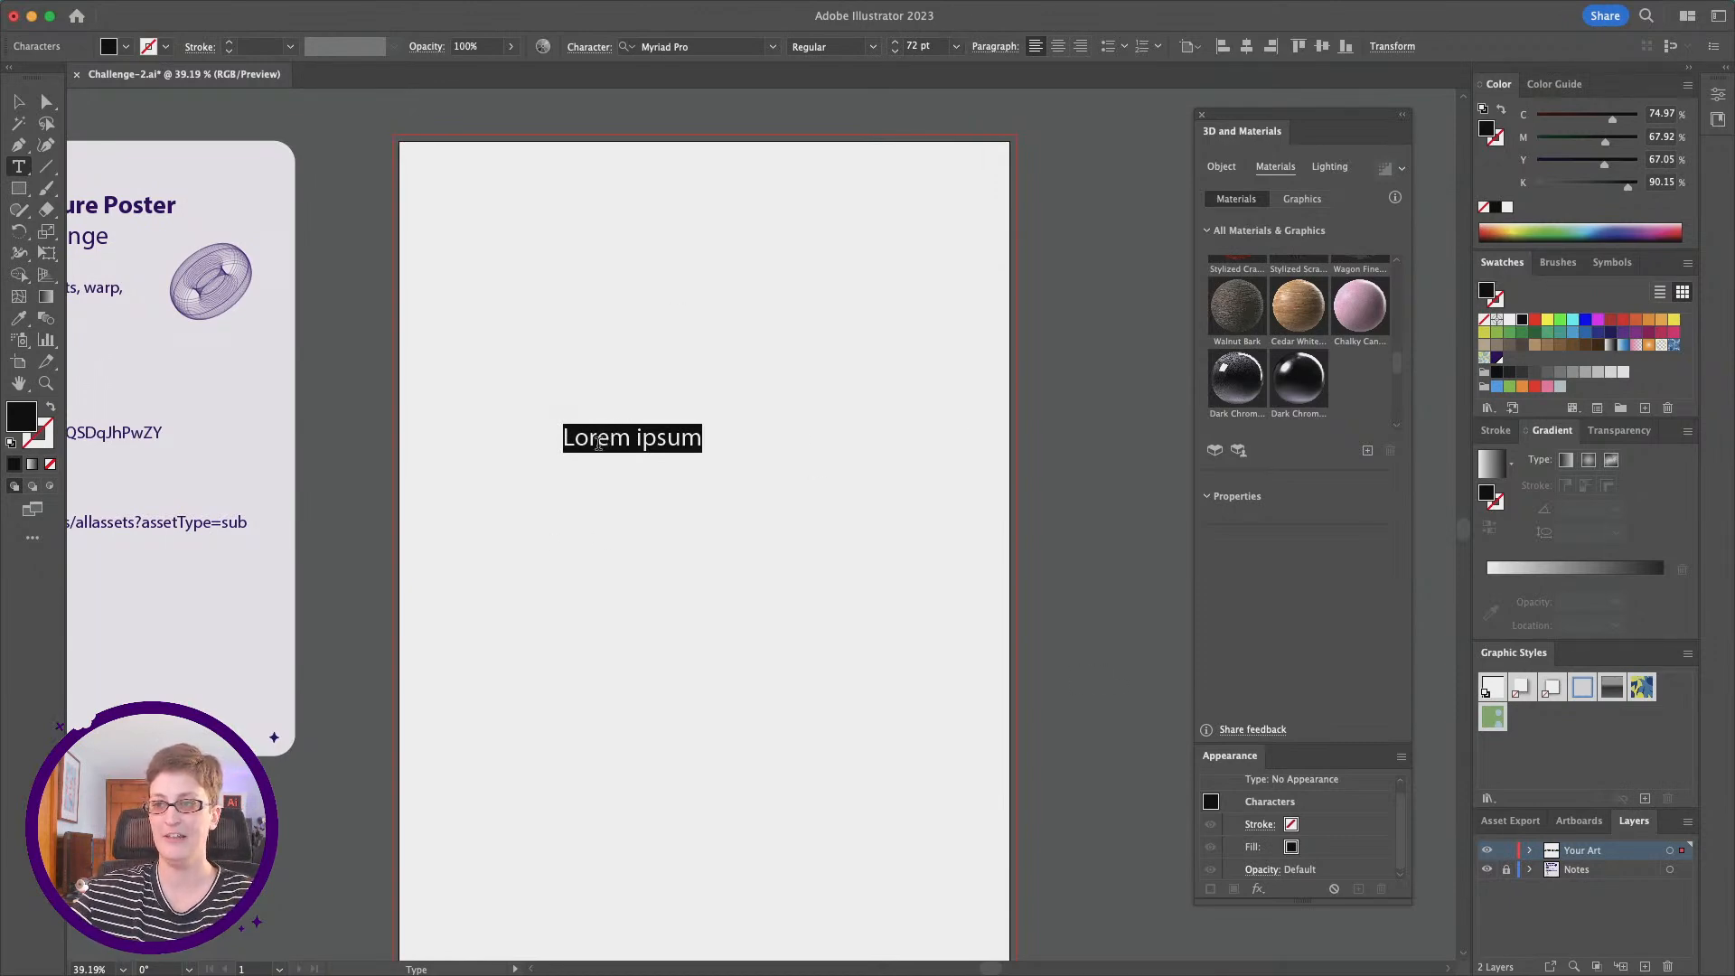
{"action": "mouse_move", "coordinate": [723, 974]}
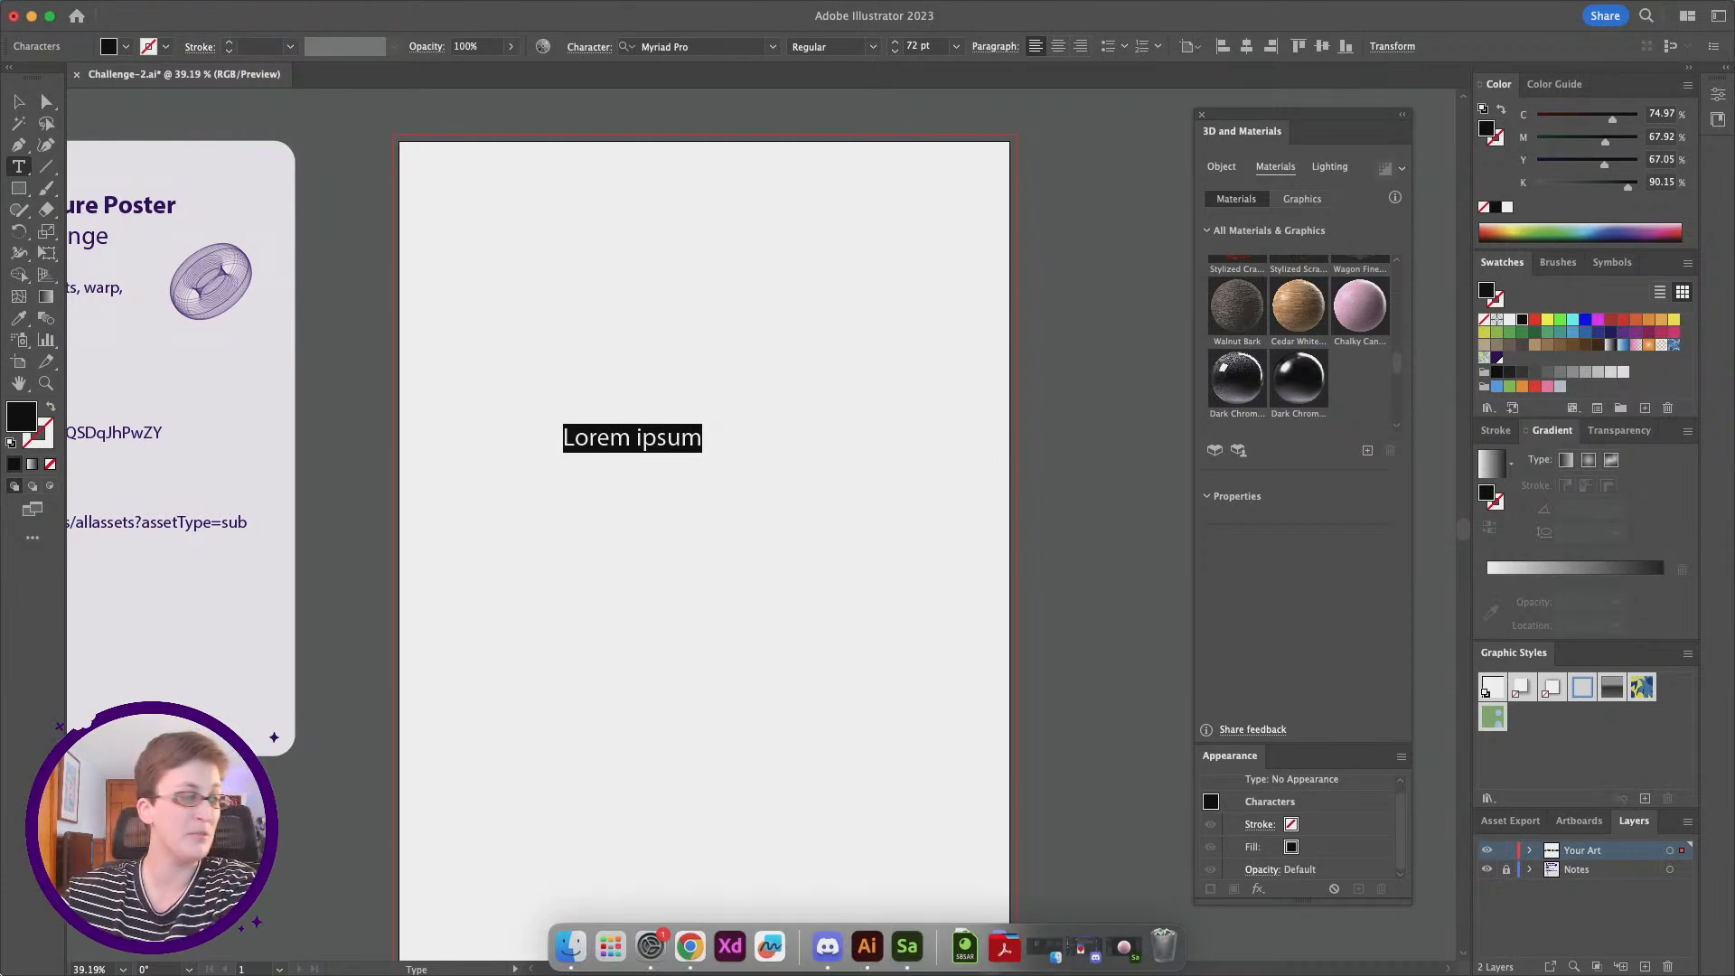
{"action": "type", "text": "L"}
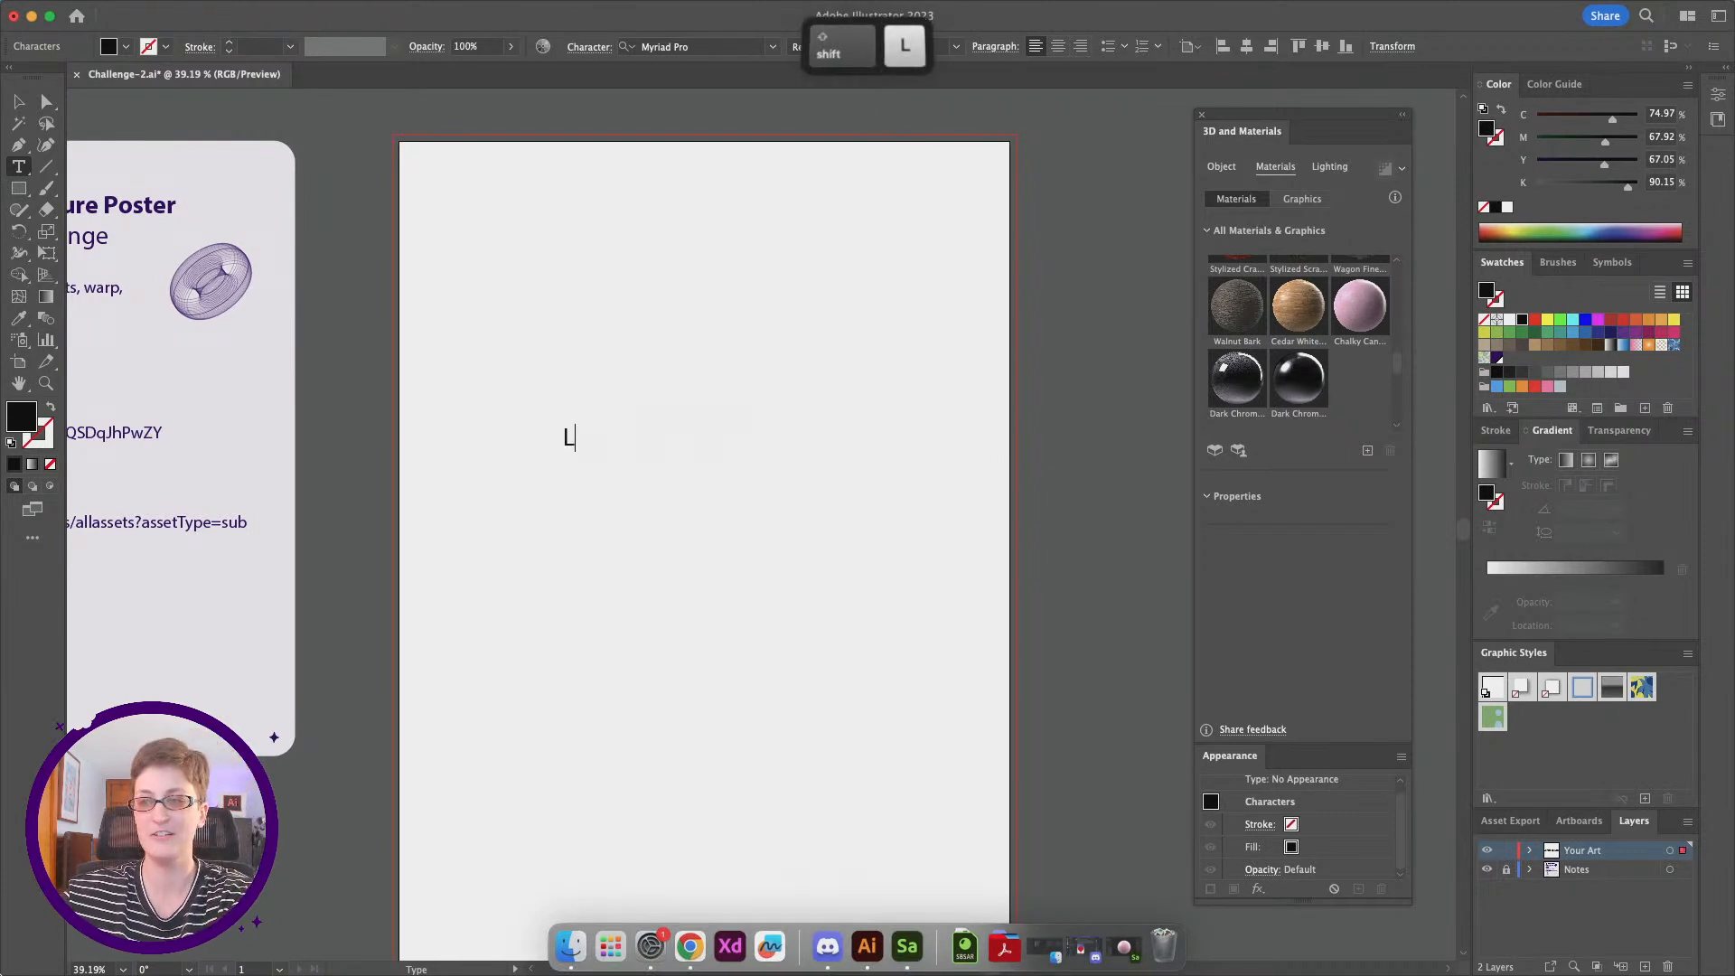
{"action": "type", "text": "ove"}
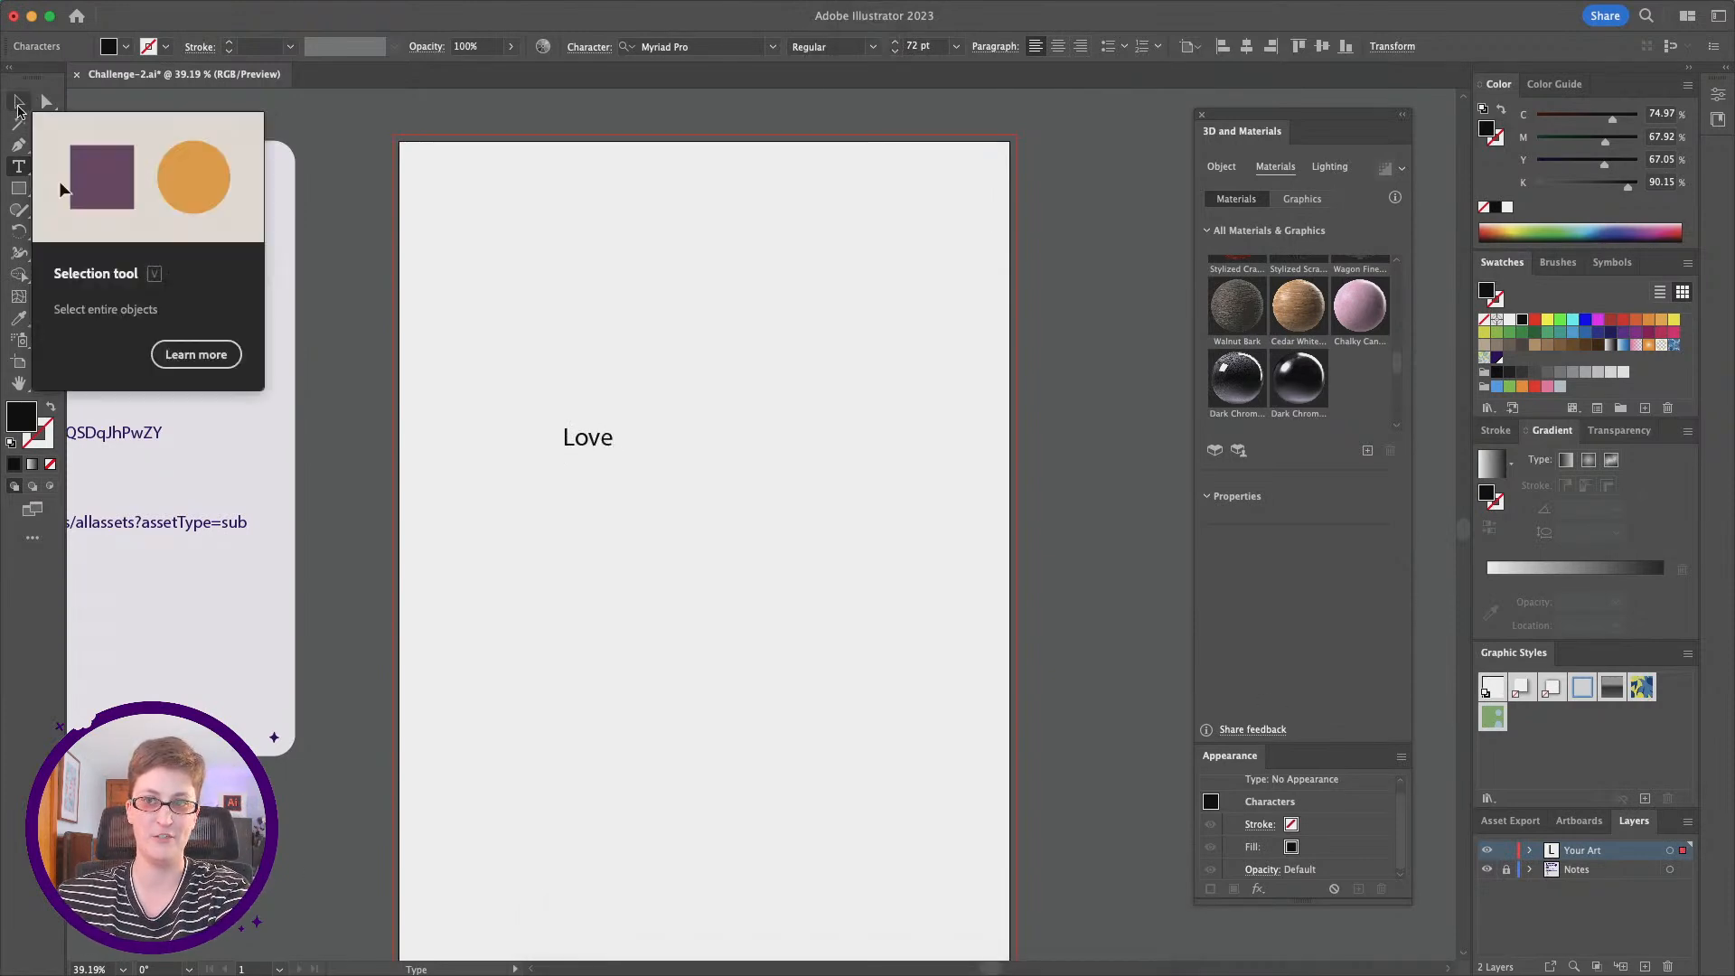
Step: Scale the "Love" text up proportionally to about 364 pt and center it horizontally in the upper half of the artboard
{"action": "left_click", "coordinate": [19, 104]}
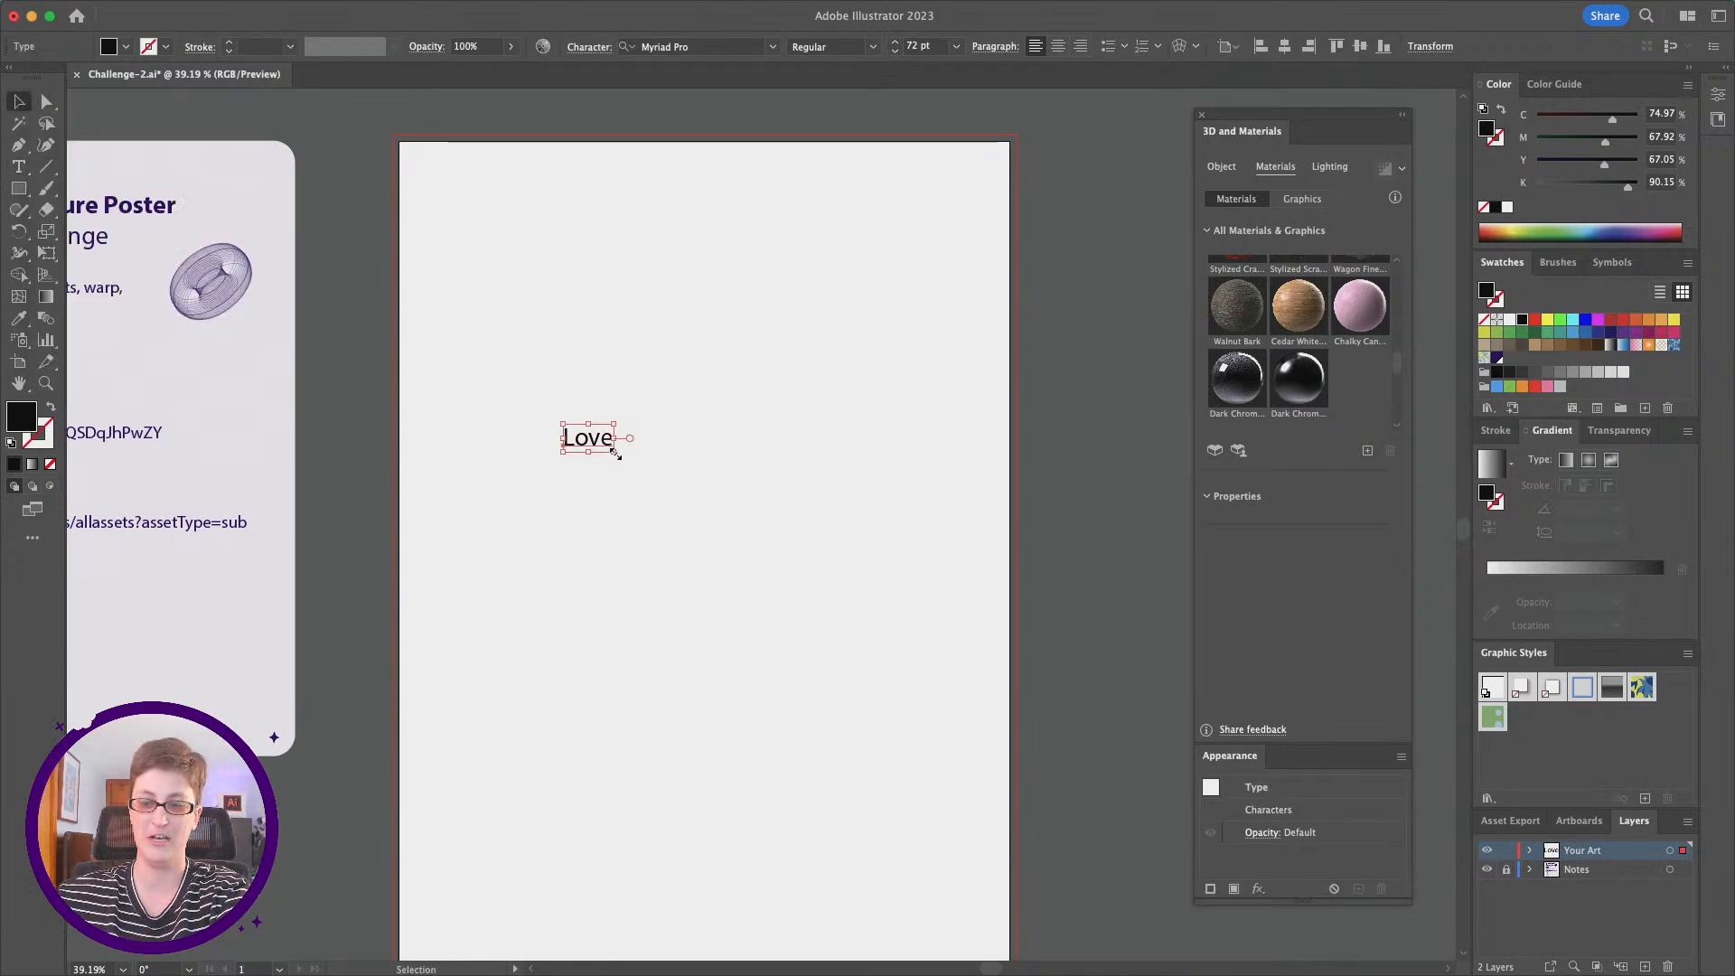
{"action": "left_click_drag", "start_coordinate": [614, 450], "coordinate": [818, 630]}
{"action": "key", "text": "shift"}
{"action": "left_click_drag", "start_coordinate": [705, 495], "coordinate": [668, 463]}
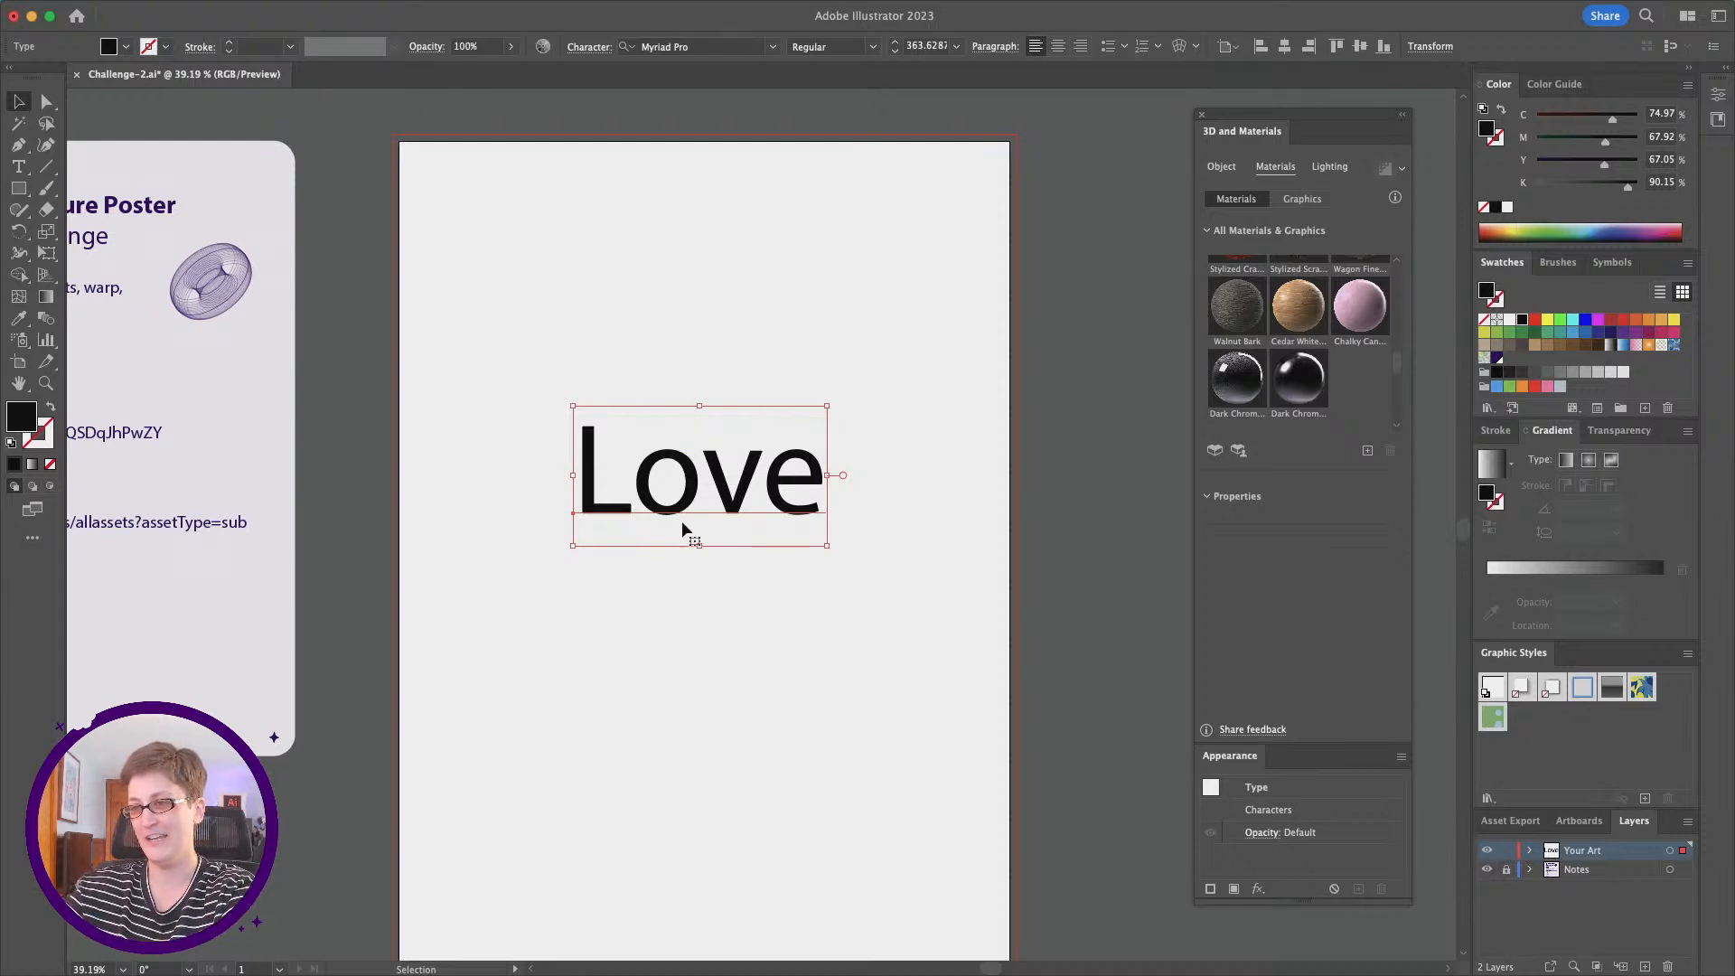
Step: Add a separate text object reading "Yourself" at 72 pt below "Love"
{"action": "left_click", "coordinate": [18, 166]}
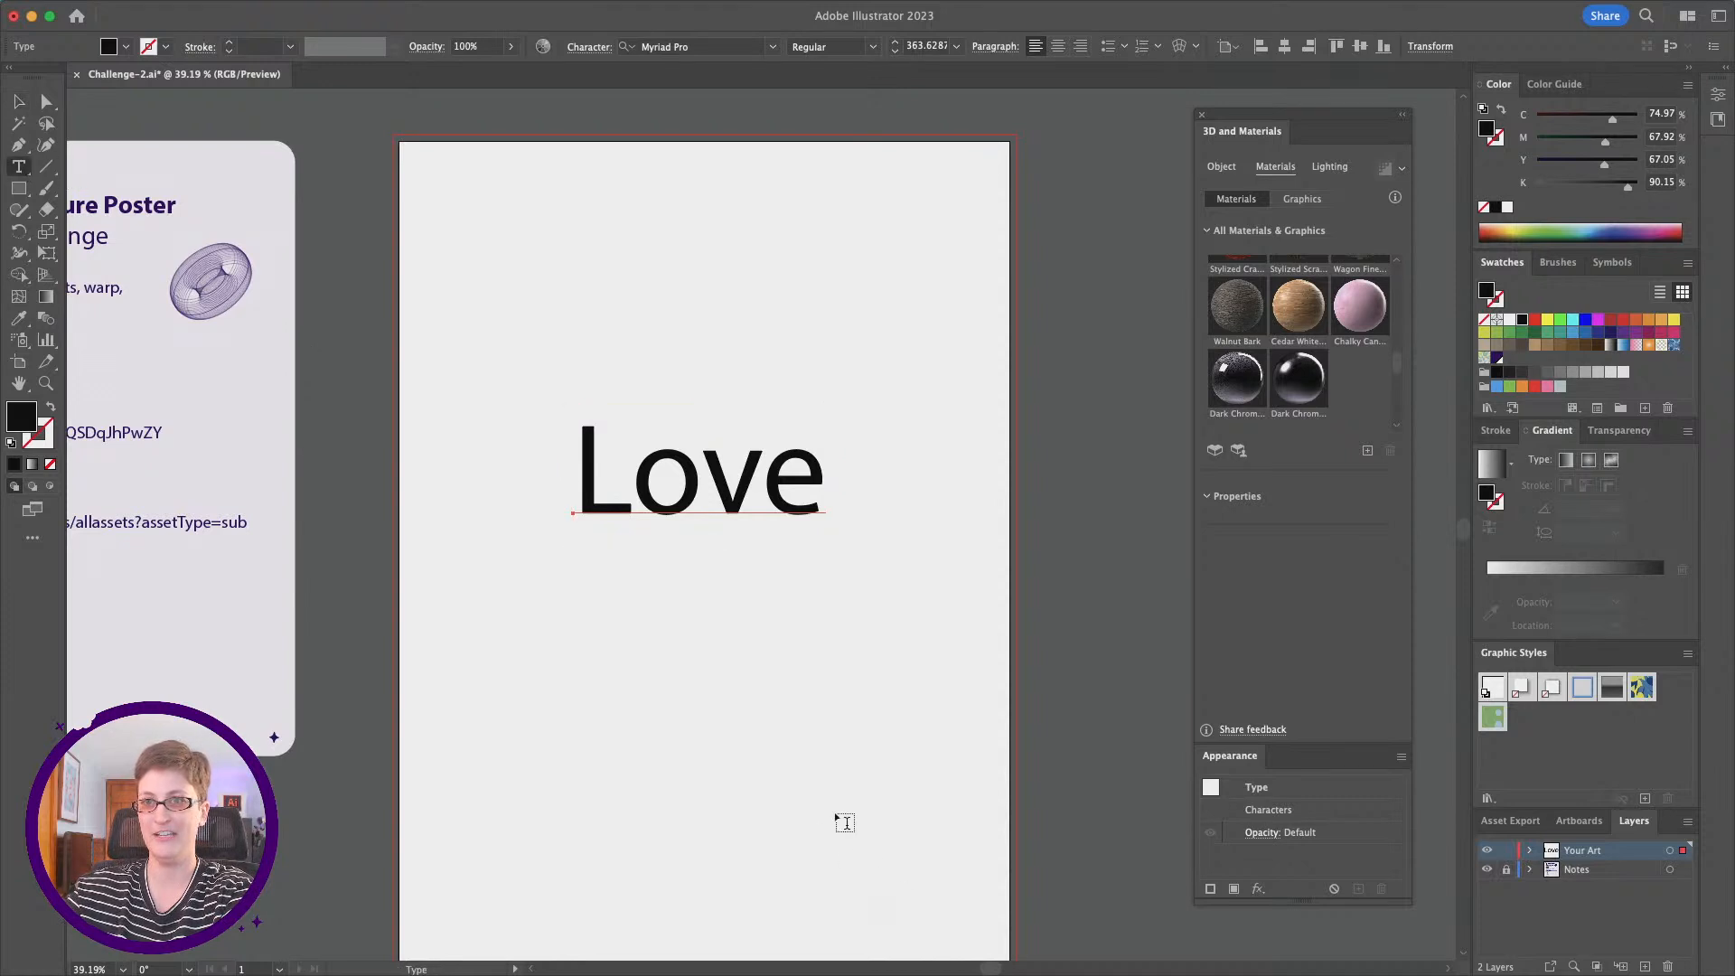
{"action": "left_click", "coordinate": [496, 648]}
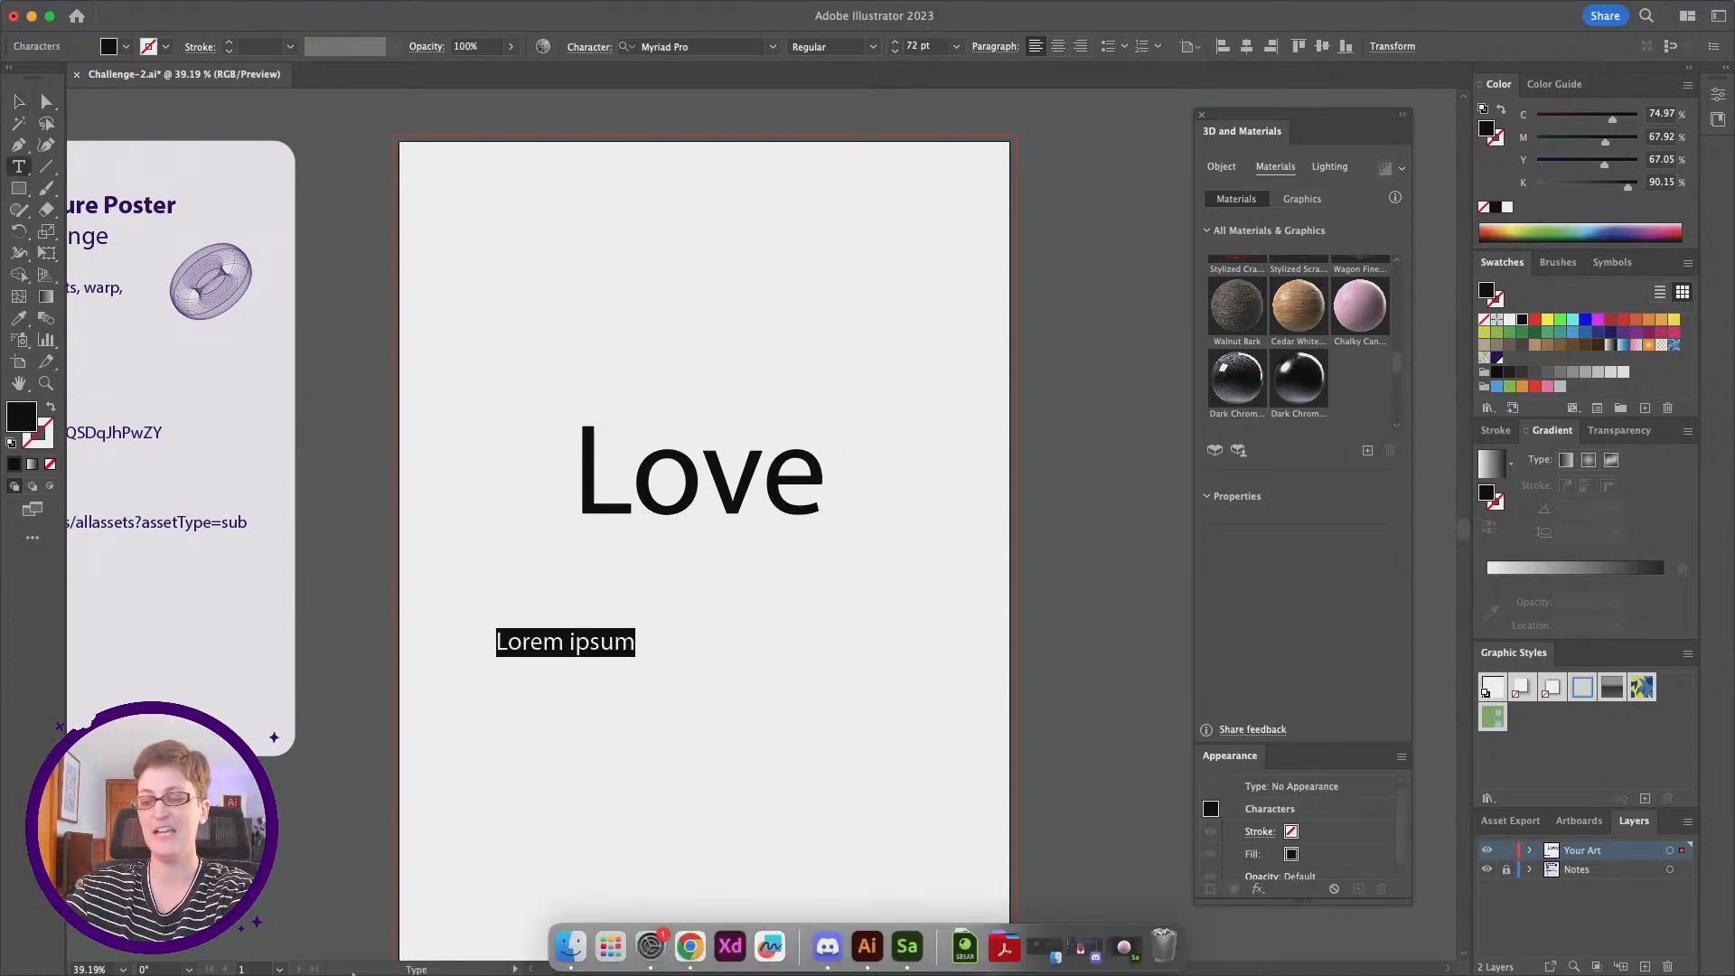
{"action": "type", "text": "Your"}
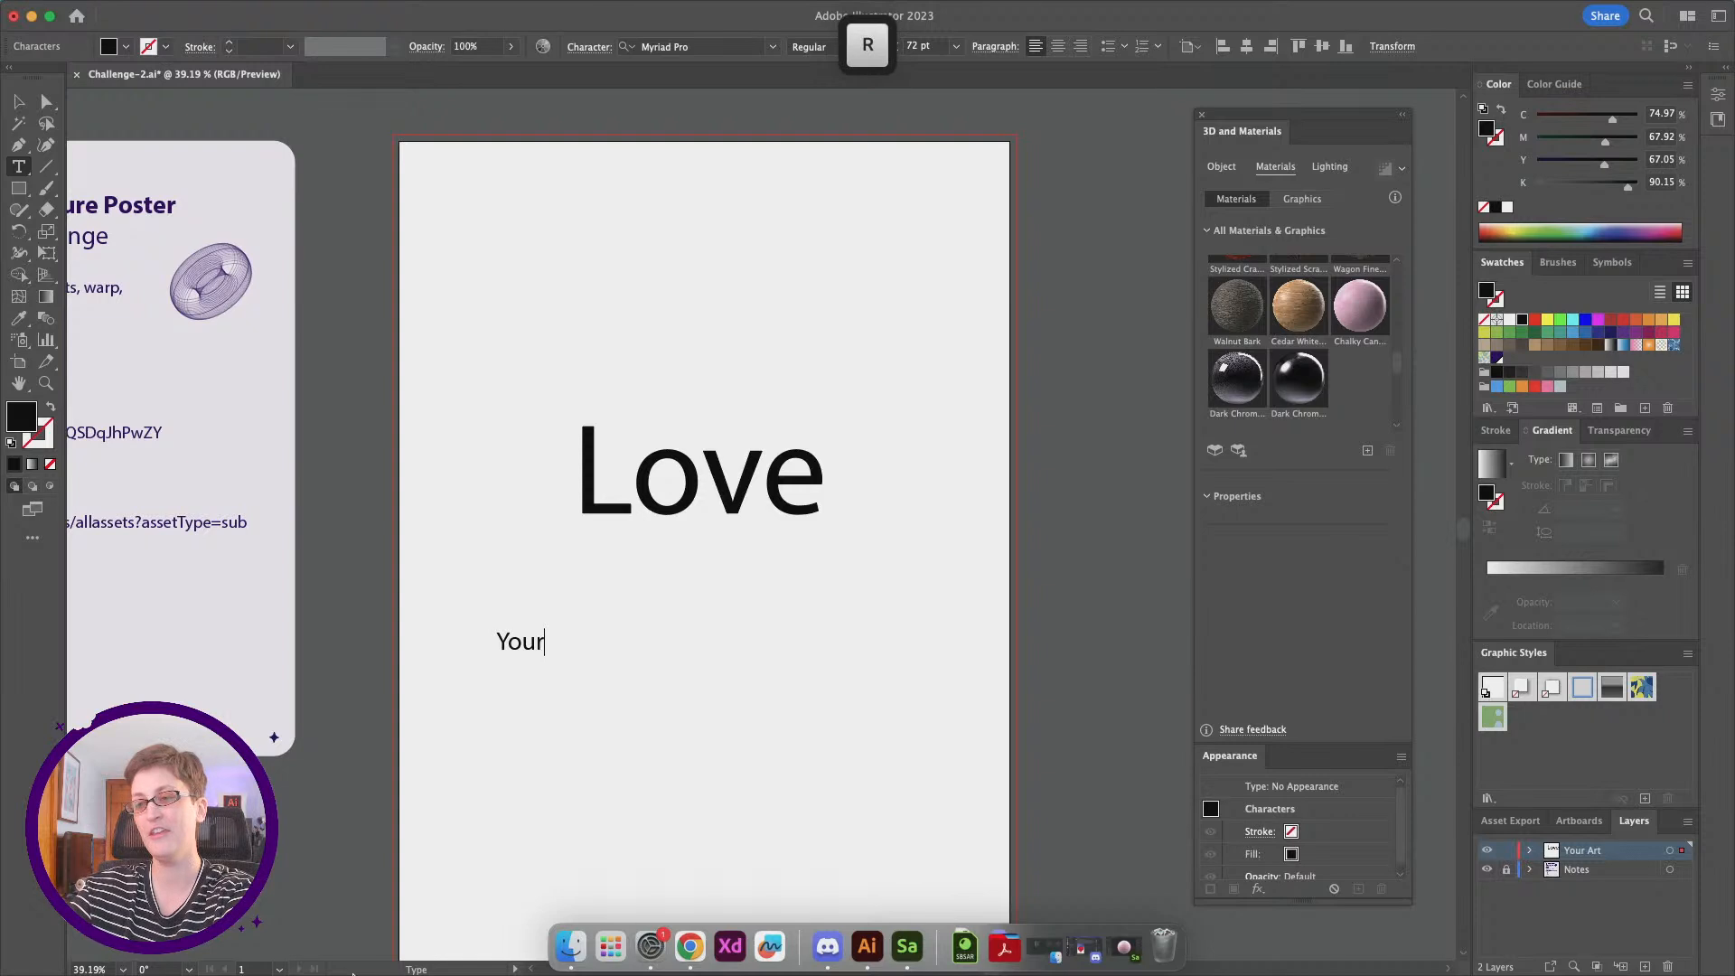
{"action": "type", "text": "self"}
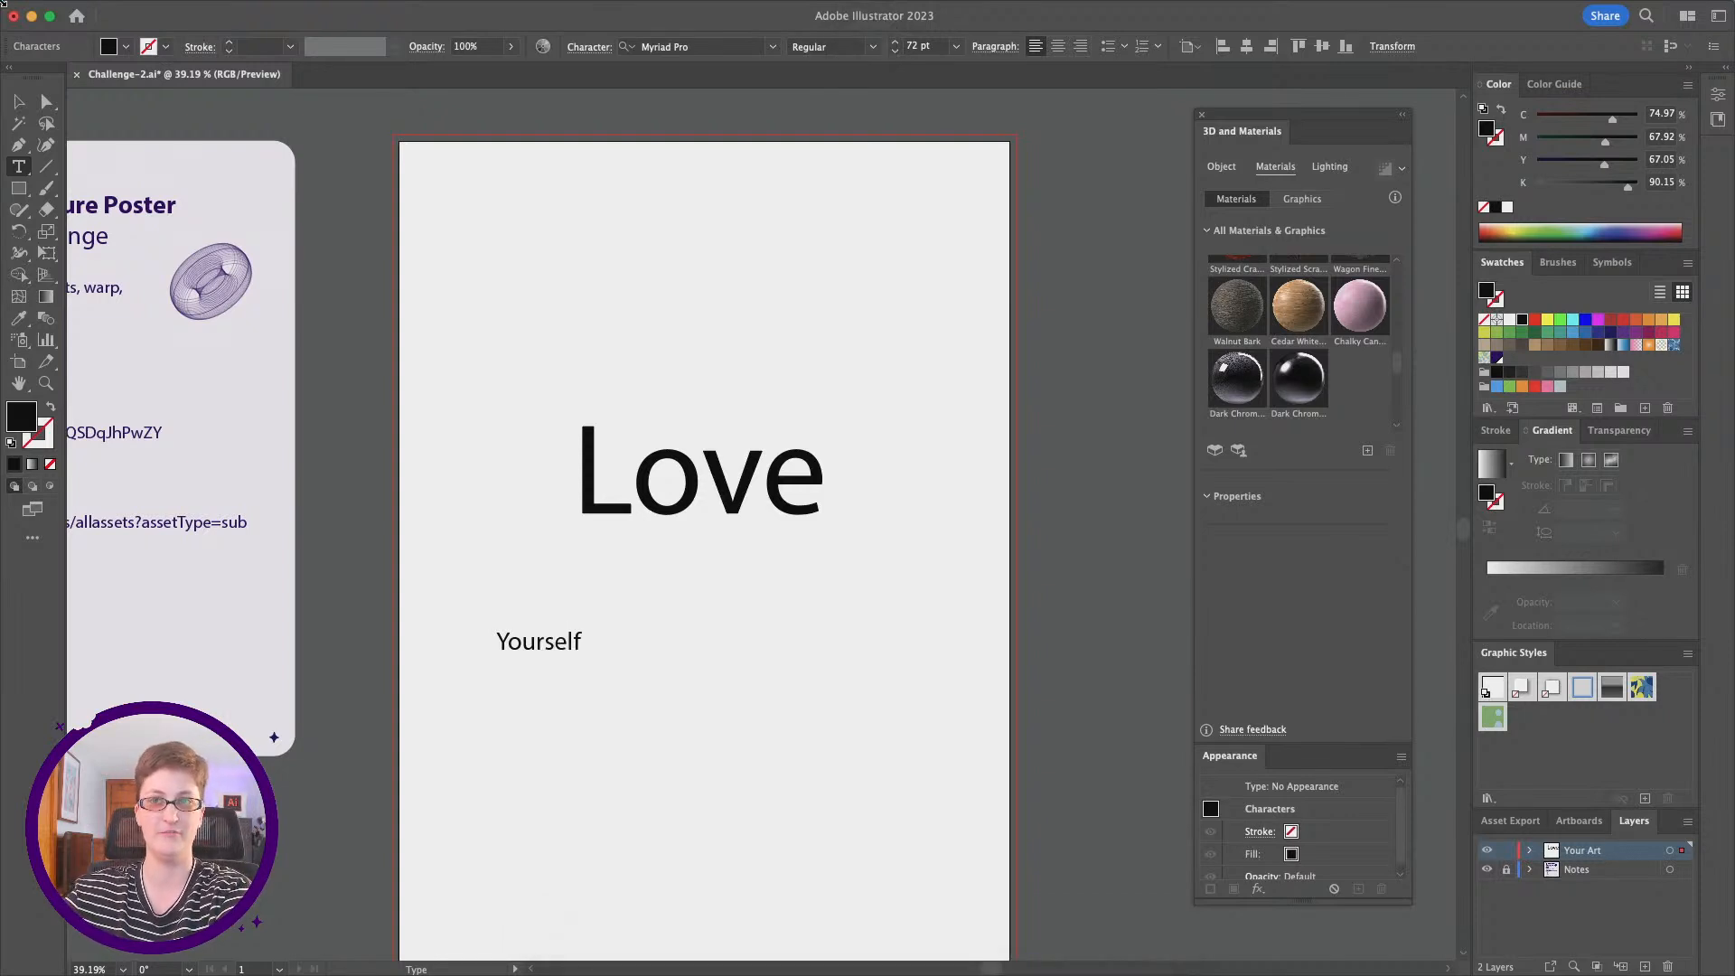
Step: Enlarge "Yourself" to match the height of "Love" and place it centered directly beneath that word
{"action": "left_click", "coordinate": [18, 101]}
{"action": "left_click_drag", "start_coordinate": [584, 662], "coordinate": [911, 813]}
{"action": "left_click_drag", "start_coordinate": [803, 725], "coordinate": [805, 643]}
{"action": "left_click", "coordinate": [735, 840]}
Step: Set the font of "Love" to Espiritu Script and shift the word slightly right and up above "Yourself"
{"action": "left_click", "coordinate": [730, 499]}
{"action": "left_click", "coordinate": [689, 50]}
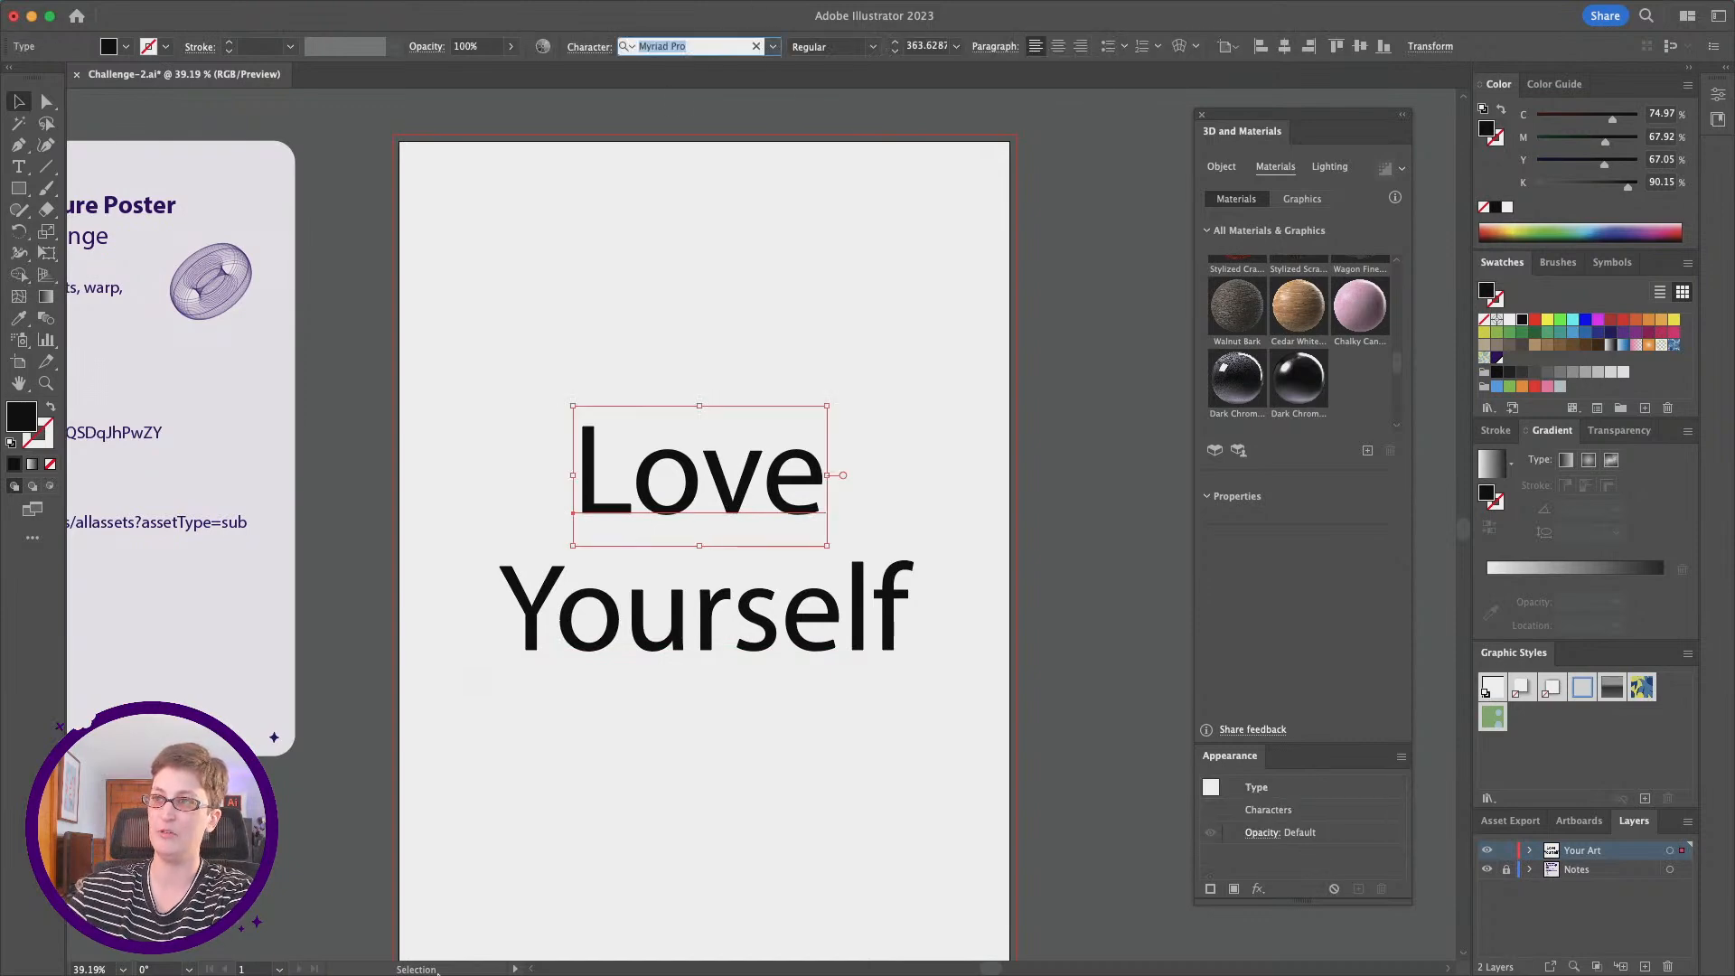
{"action": "type", "text": "e"}
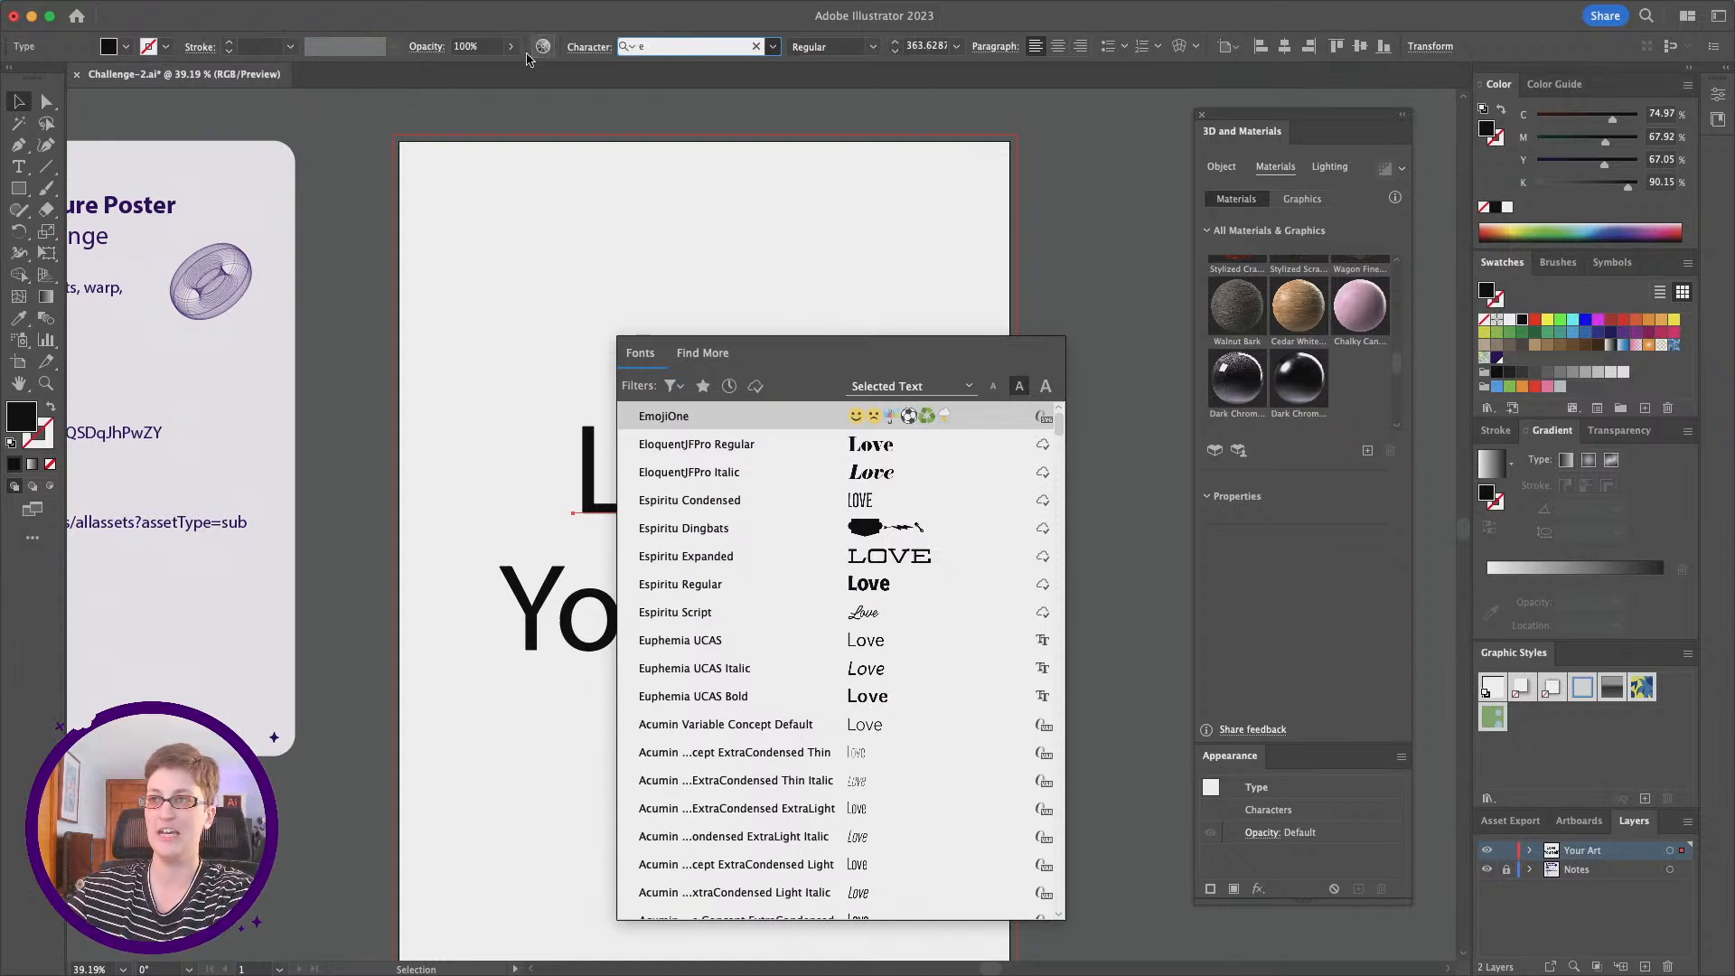
{"action": "type", "text": "sp"}
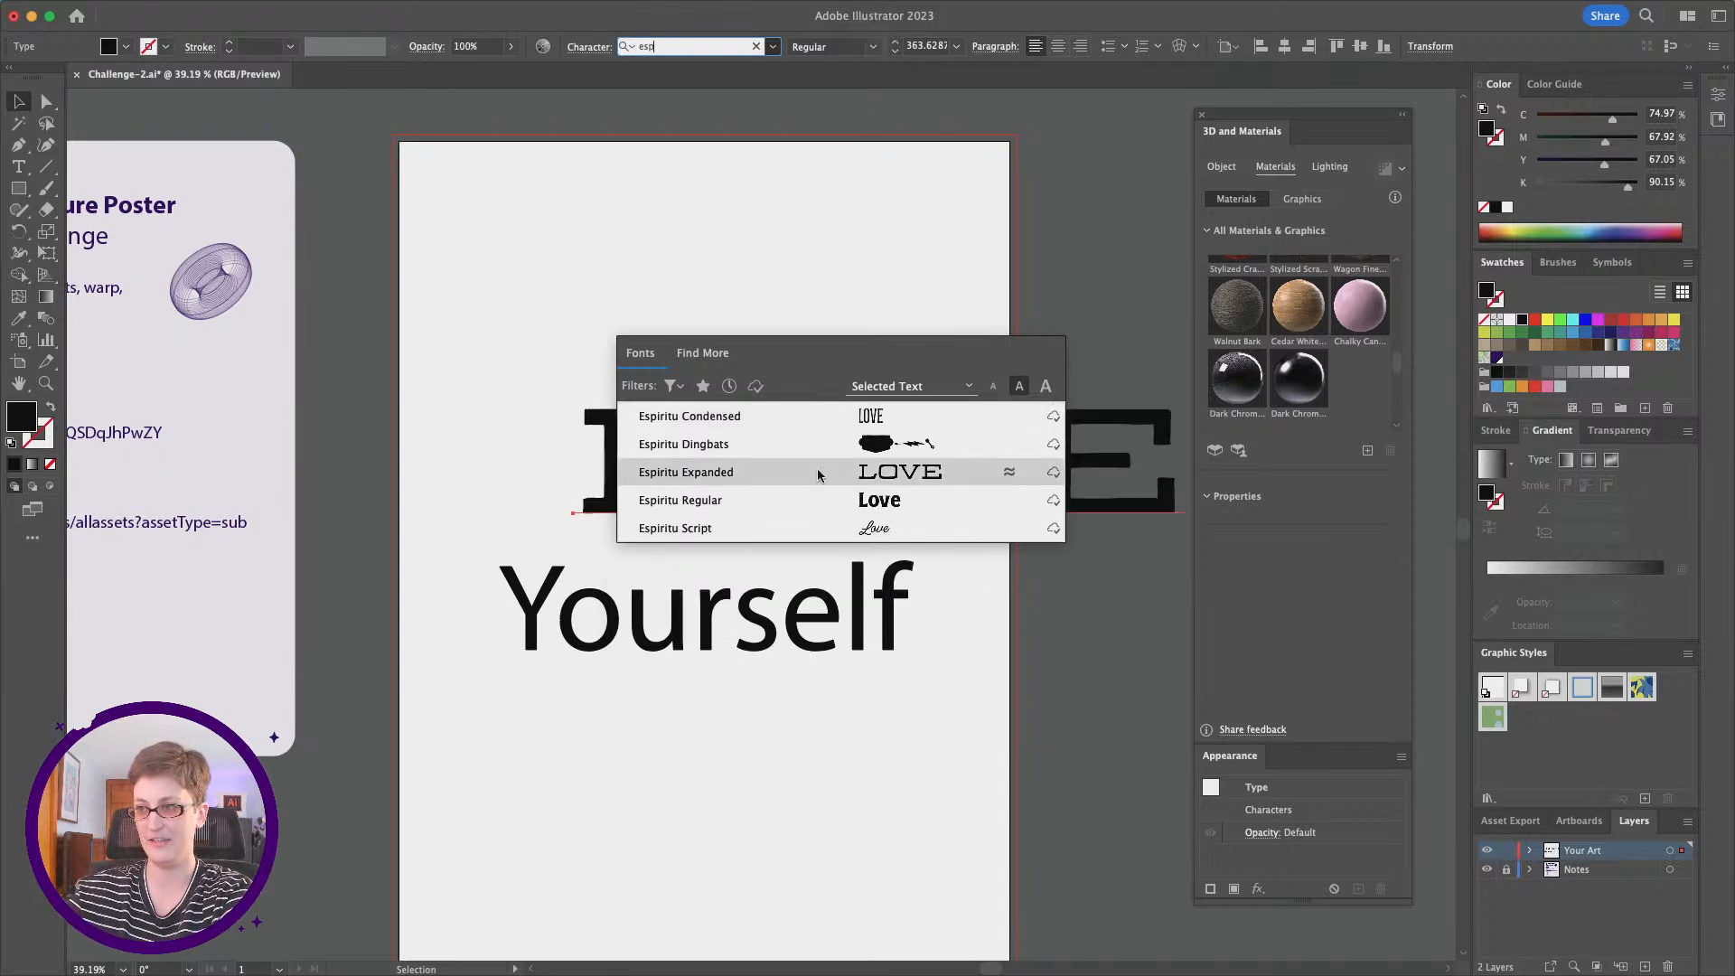
{"action": "left_click", "coordinate": [791, 532]}
{"action": "left_click", "coordinate": [629, 325]}
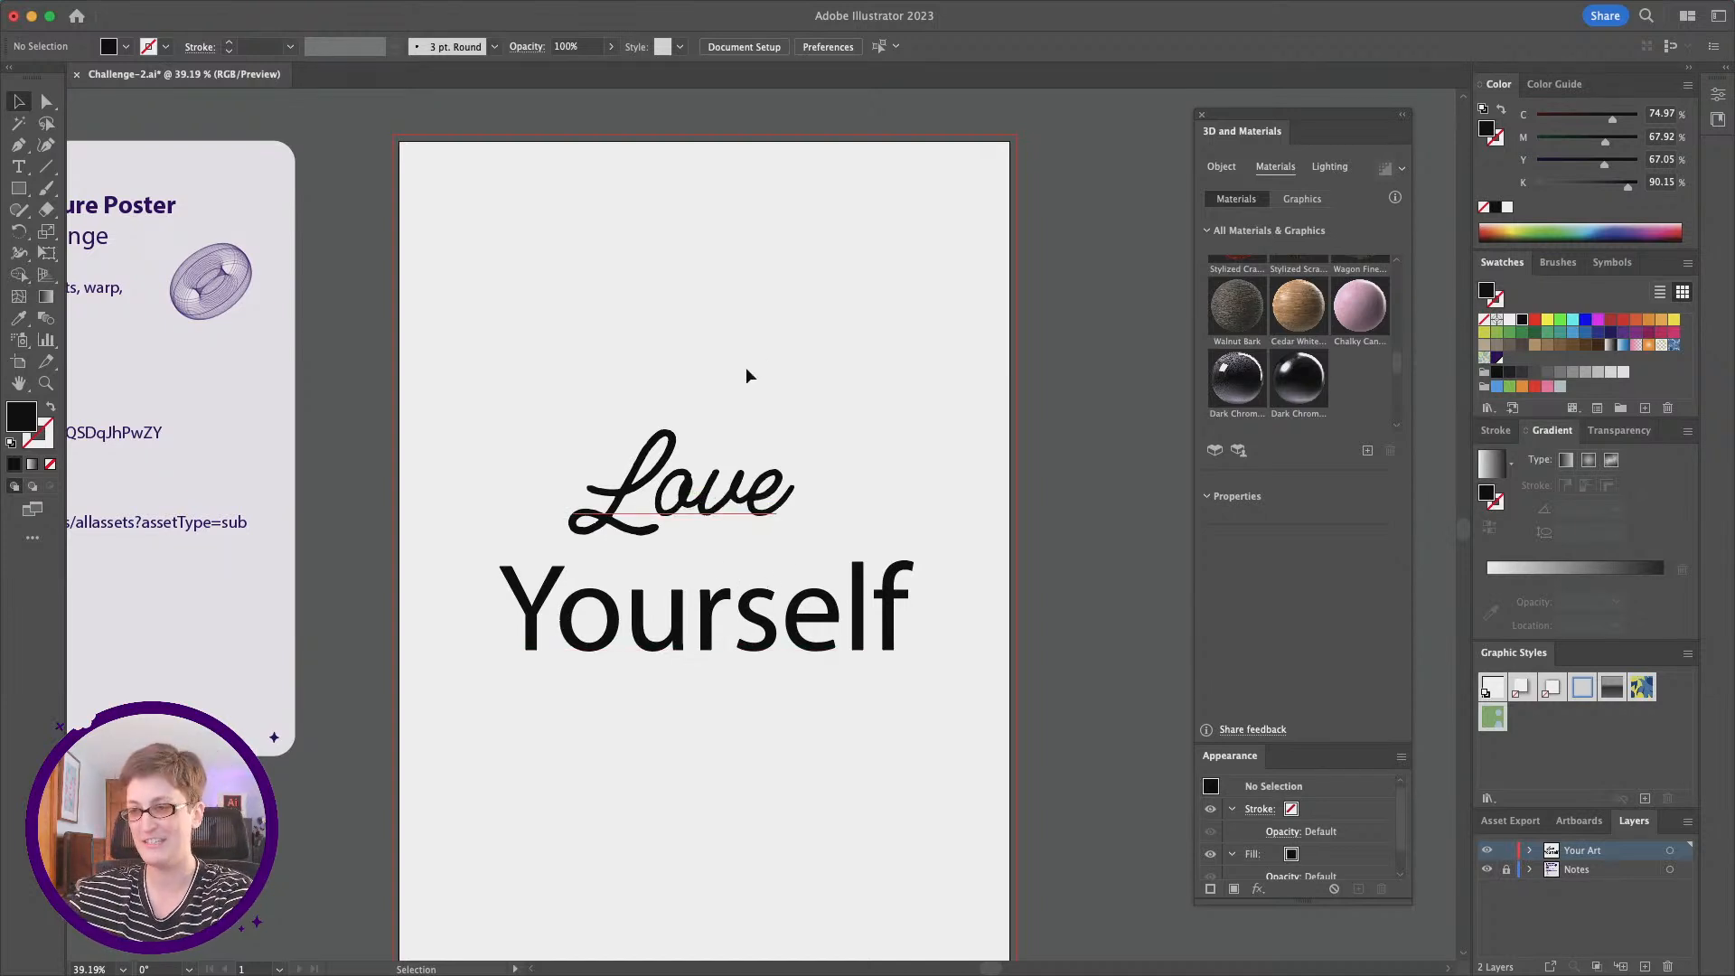
{"action": "left_click_drag", "start_coordinate": [746, 498], "coordinate": [757, 492]}
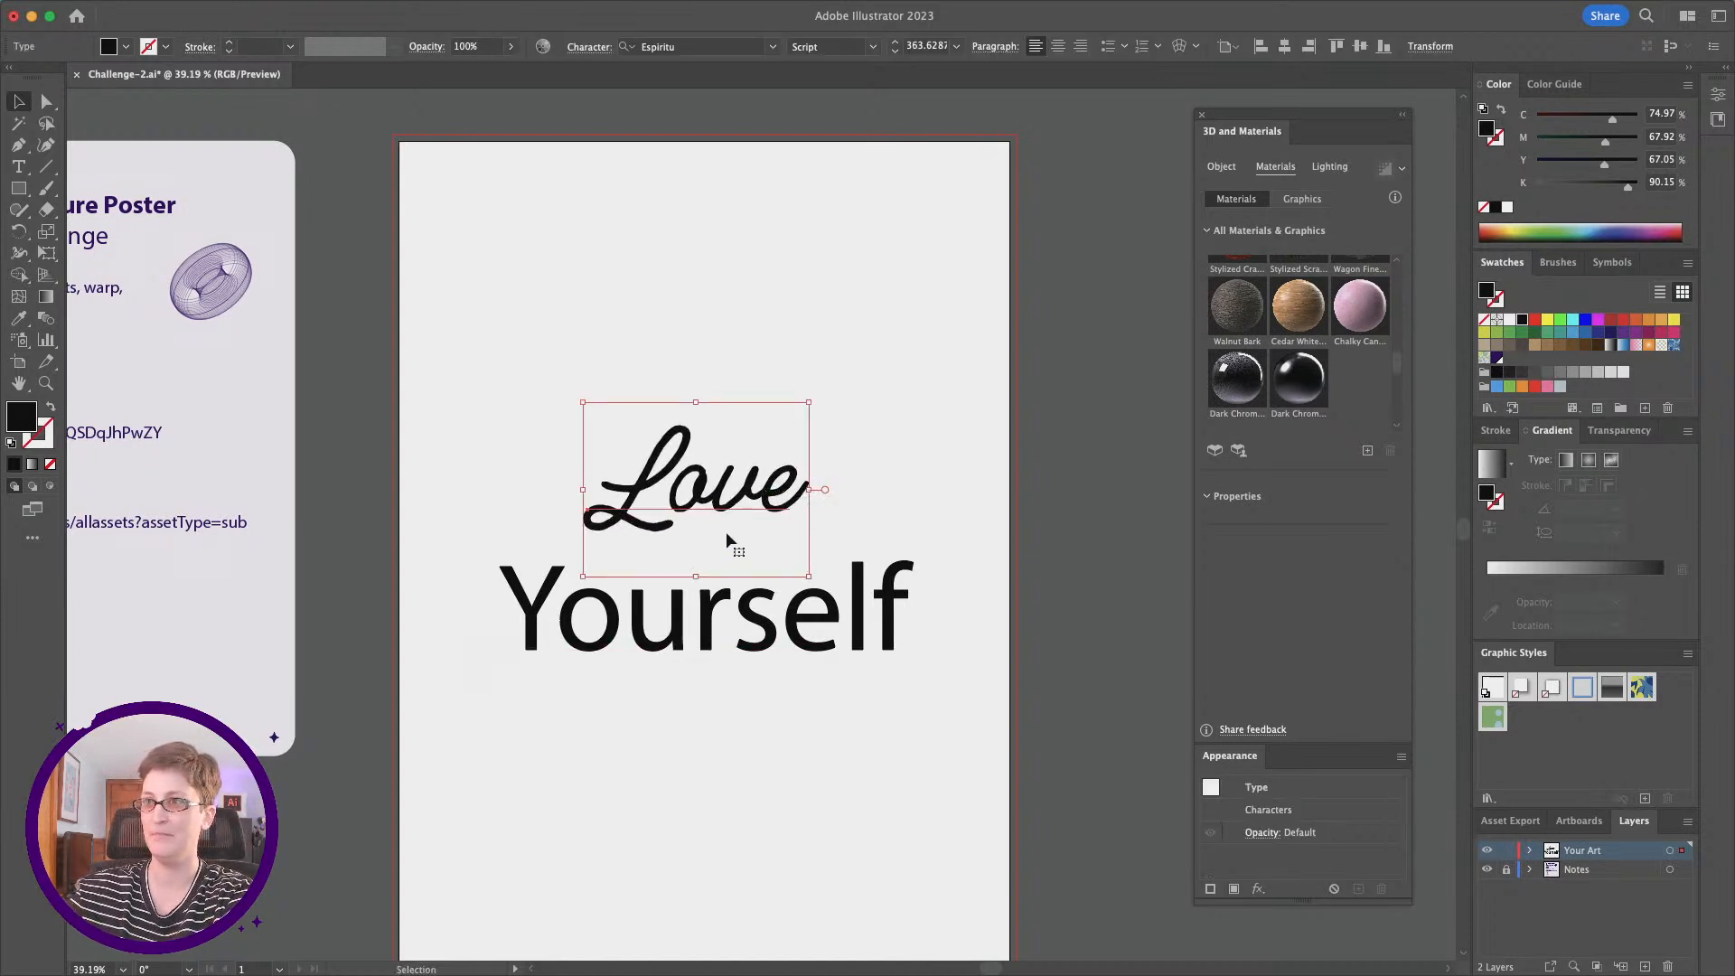
Step: Try the alternate glyph with a long wavy underline swash for the "L" in "Love", then undo it
{"action": "double_click", "coordinate": [673, 491]}
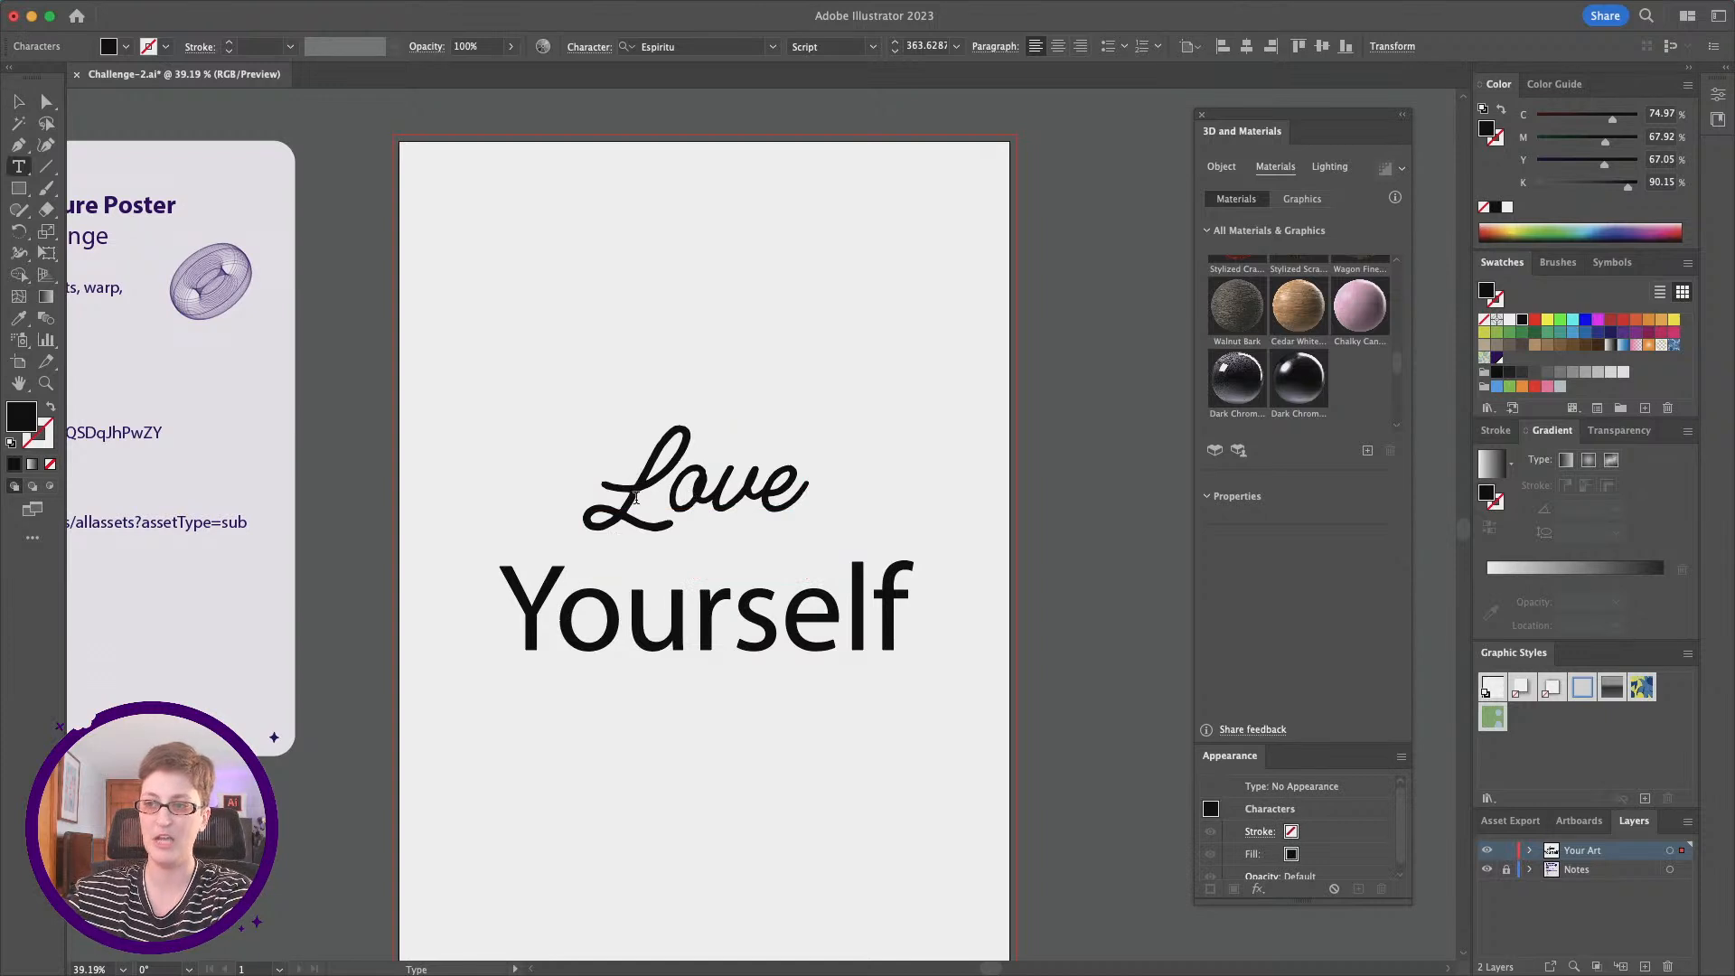
{"action": "key", "text": "shift+Left"}
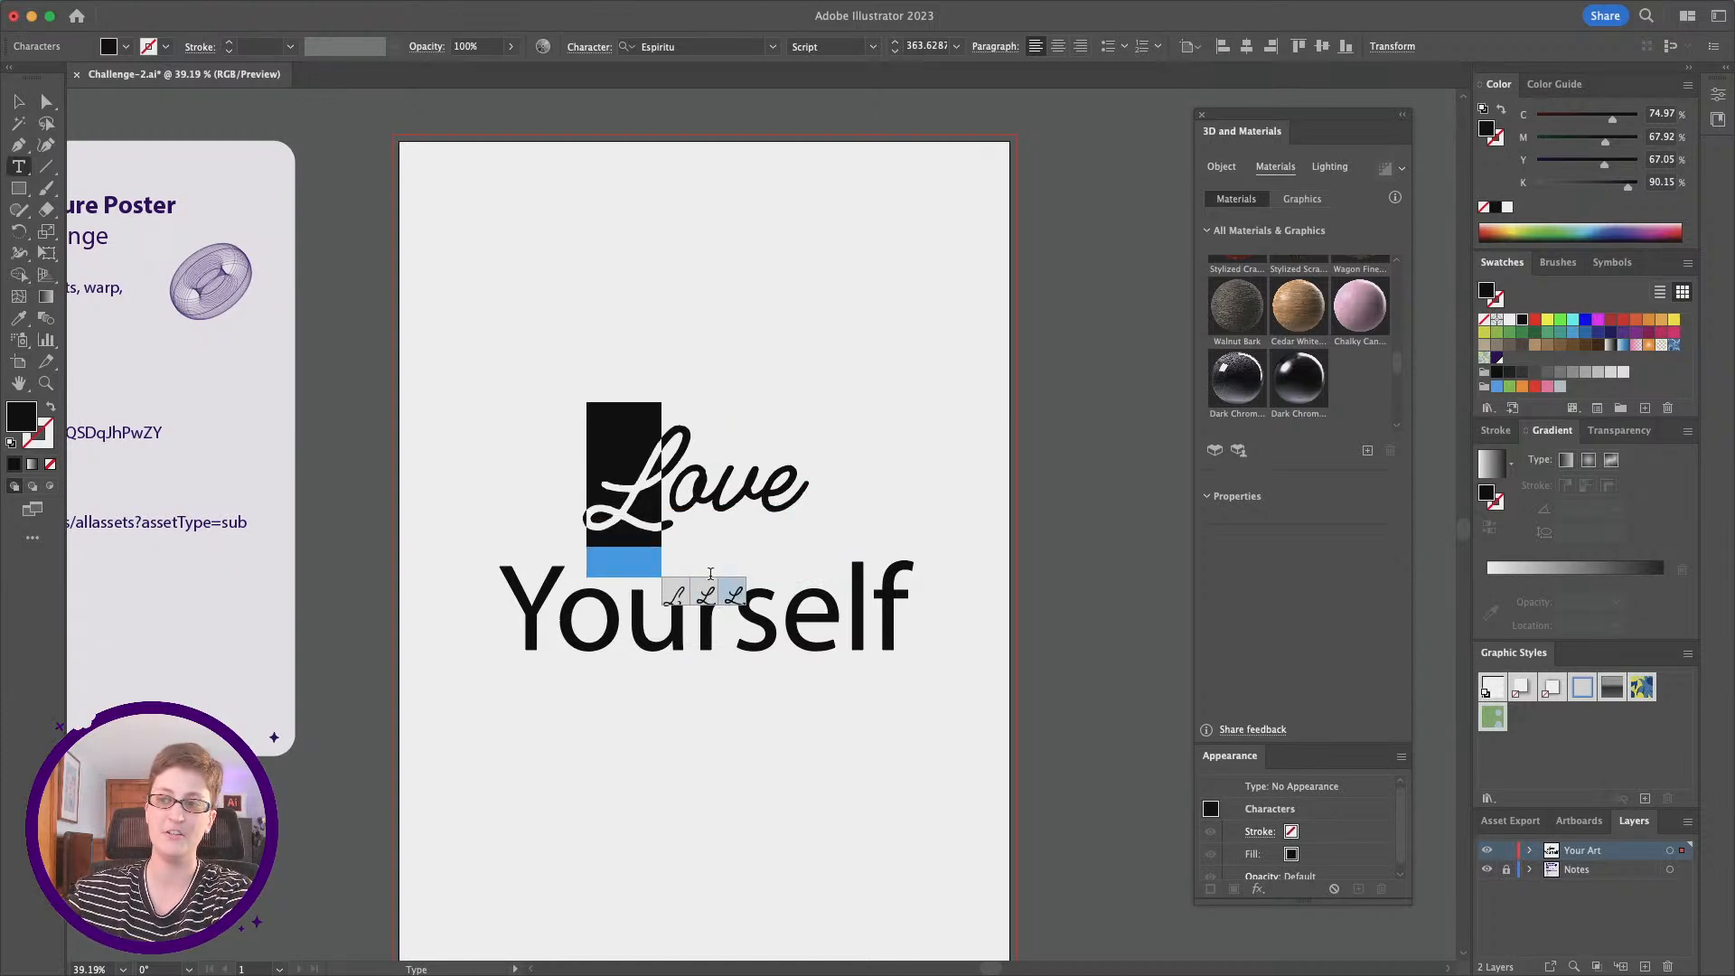
{"action": "left_click", "coordinate": [650, 504]}
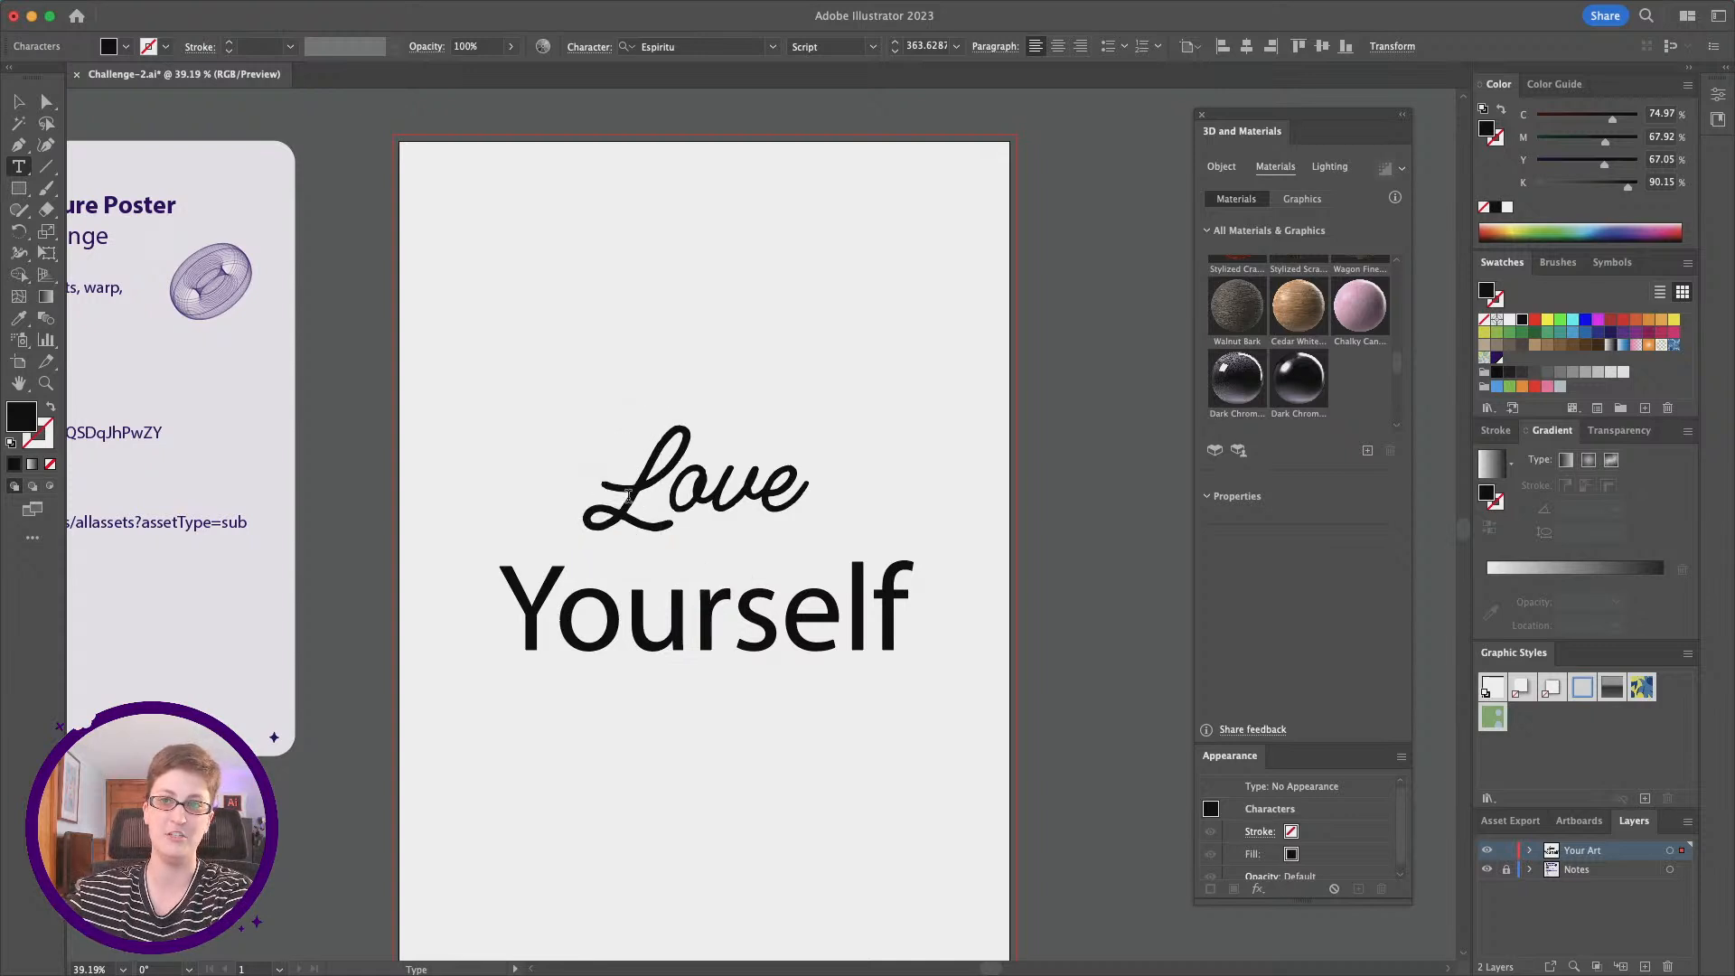
{"action": "left_click_drag", "start_coordinate": [630, 496], "coordinate": [602, 495]}
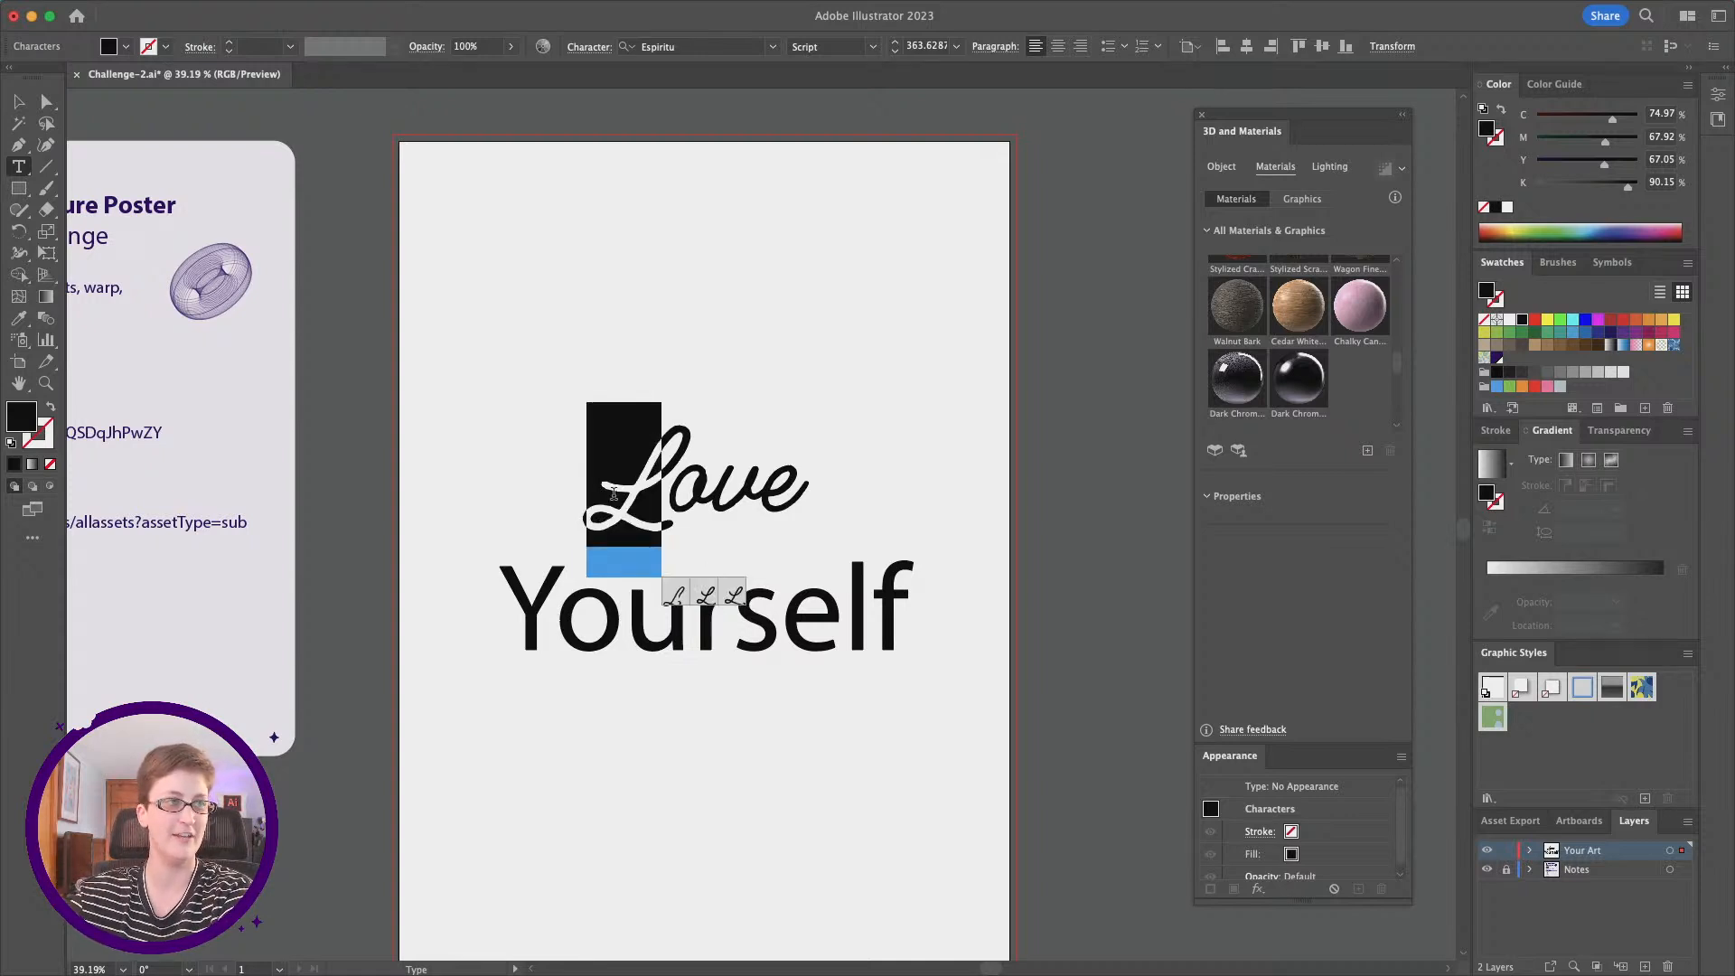
{"action": "left_click", "coordinate": [737, 594]}
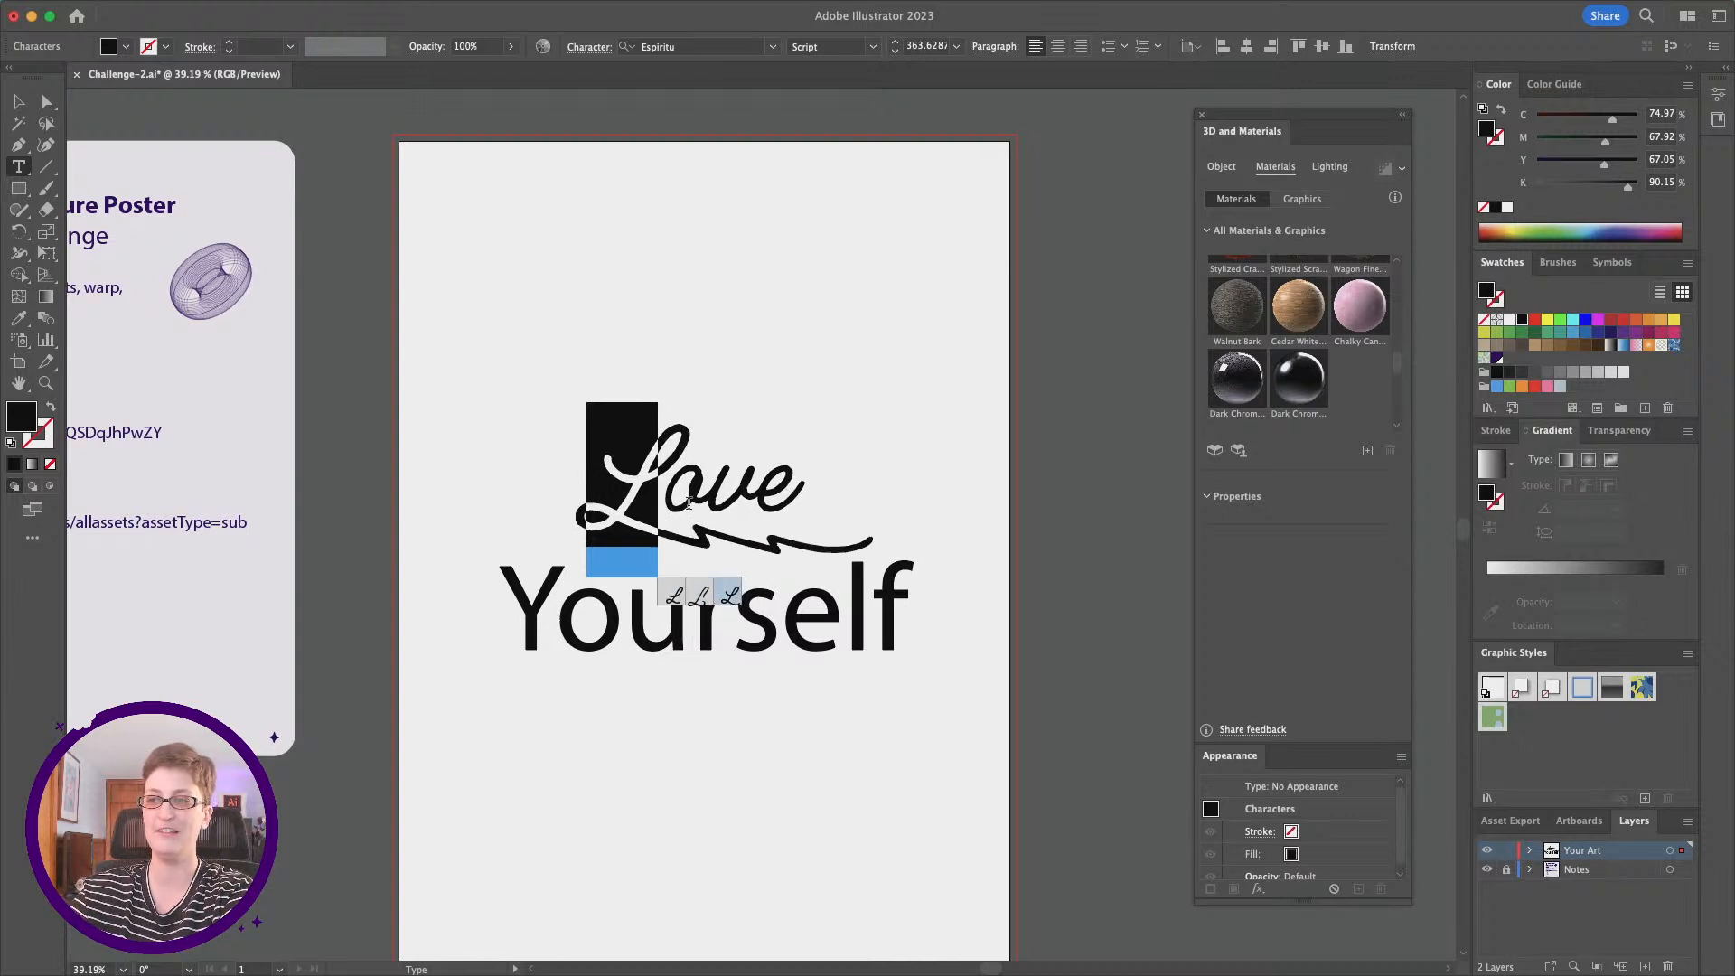
{"action": "key", "text": "super+z"}
Step: Try alternate swash glyphs for the "o" and the final "e" in "Love", undoing each one
{"action": "left_click_drag", "start_coordinate": [664, 501], "coordinate": [702, 508]}
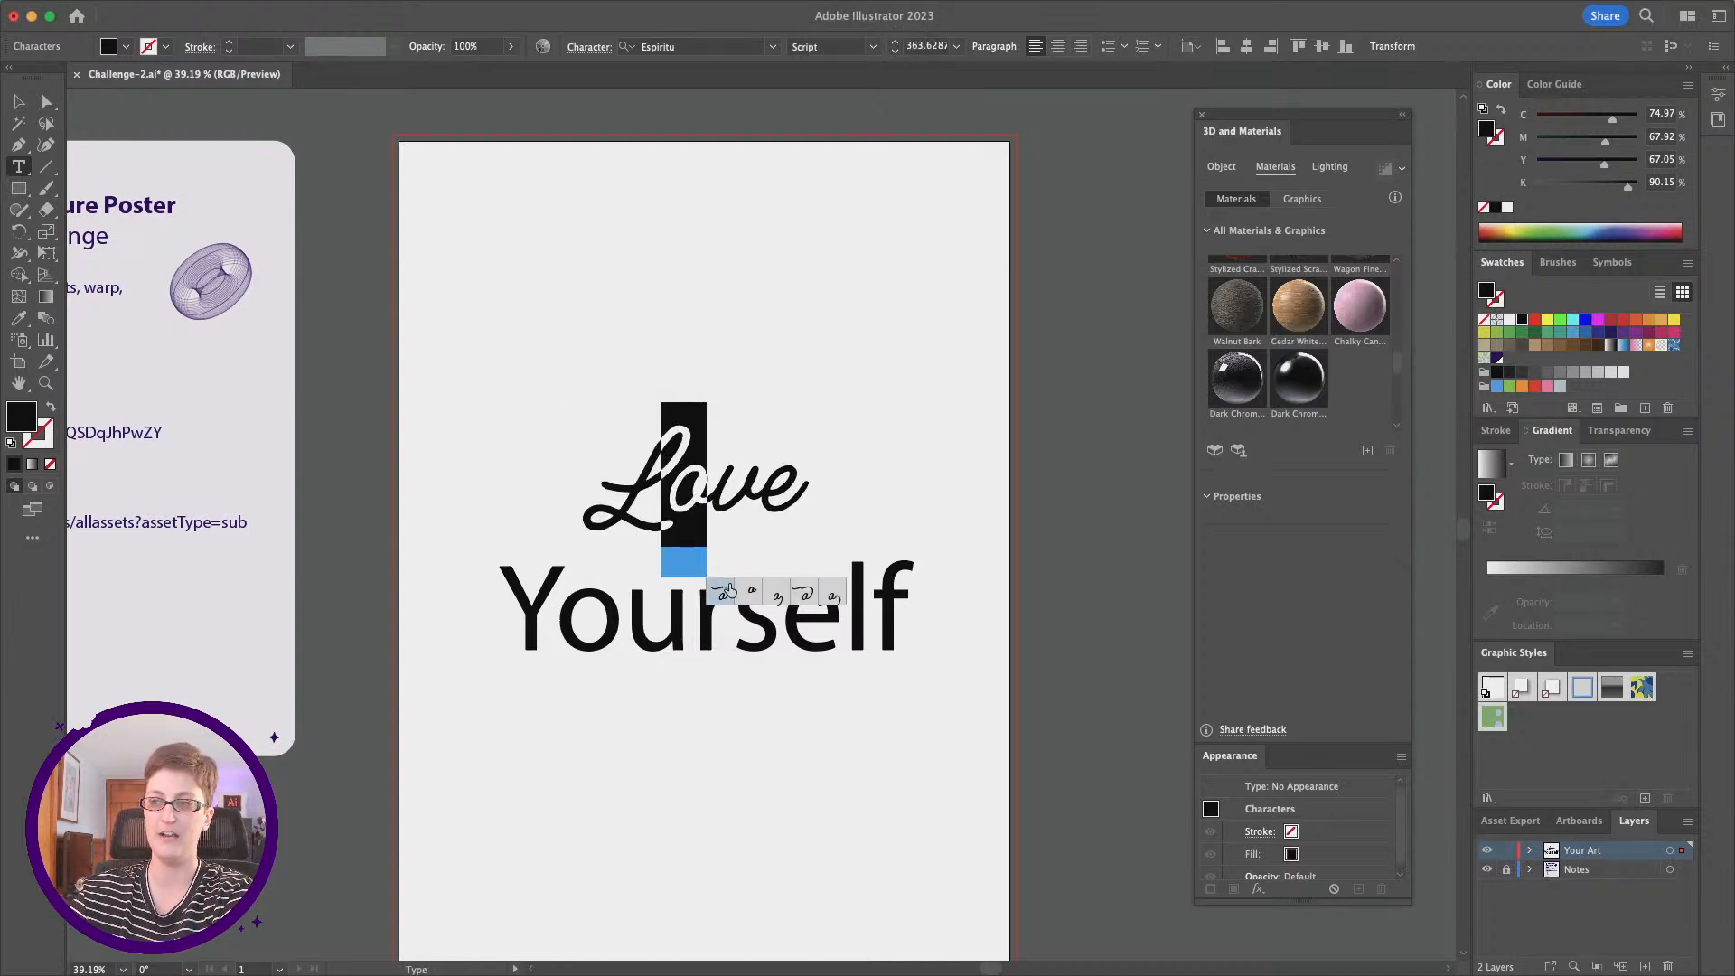
{"action": "left_click", "coordinate": [727, 589]}
{"action": "key", "text": "super+z"}
{"action": "left_click_drag", "start_coordinate": [726, 488], "coordinate": [807, 495]}
{"action": "left_click", "coordinate": [799, 596]}
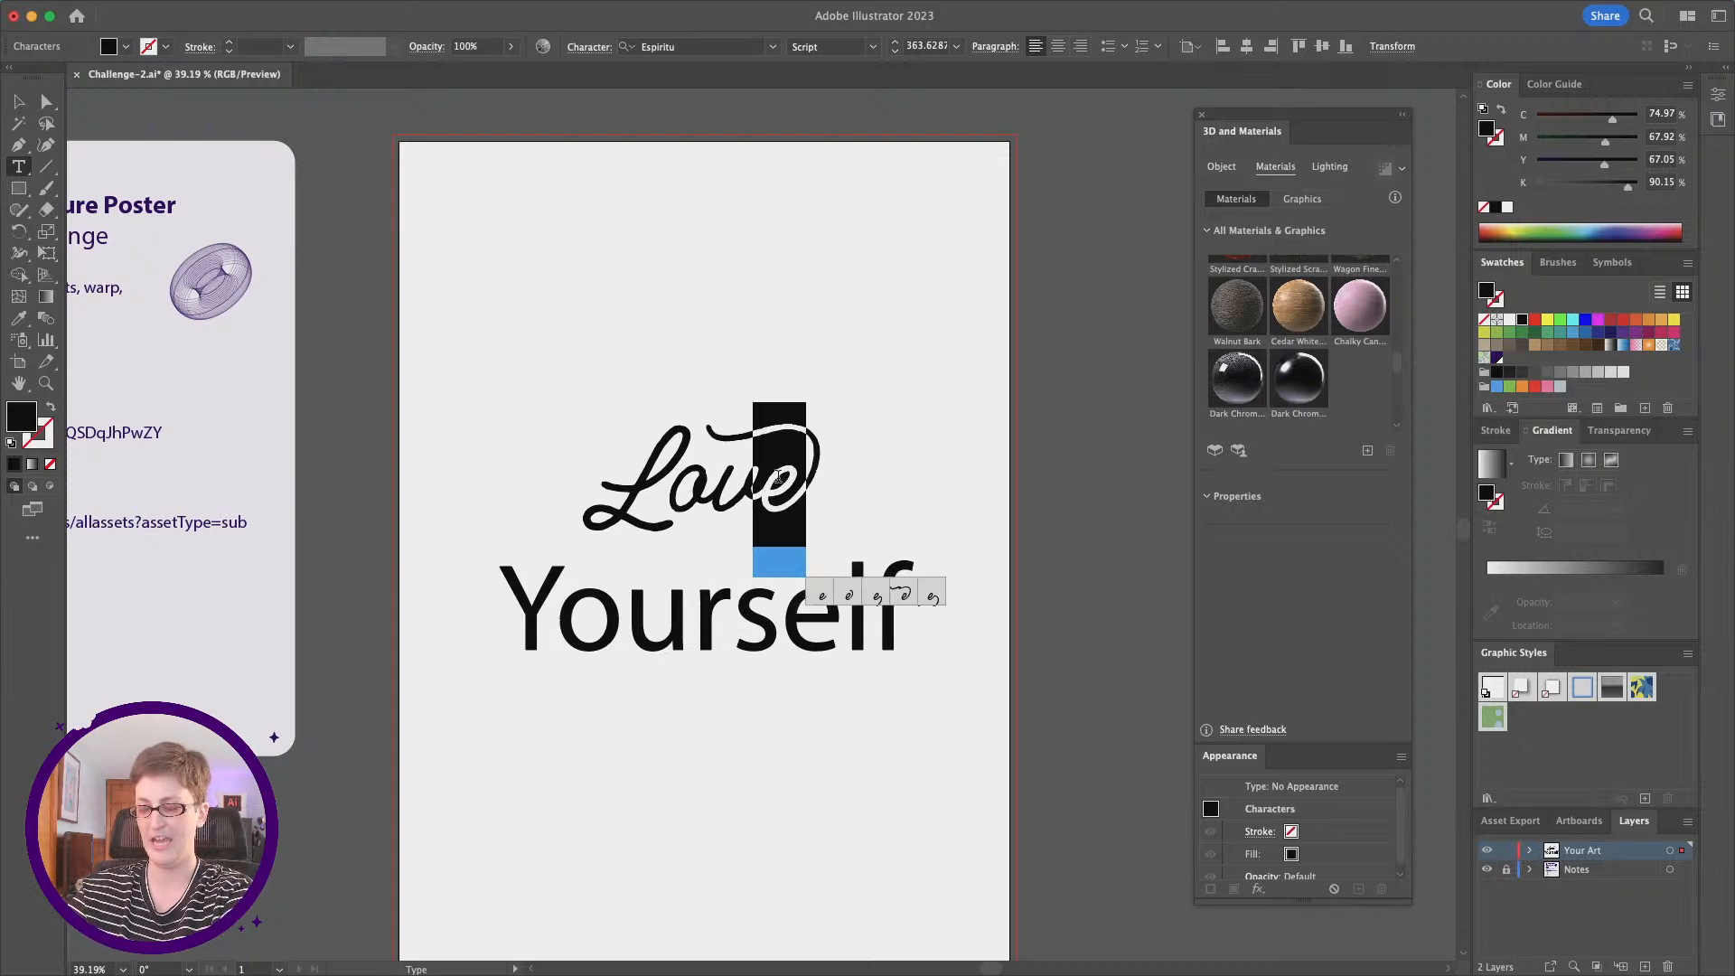
{"action": "key", "text": "ctrl+z"}
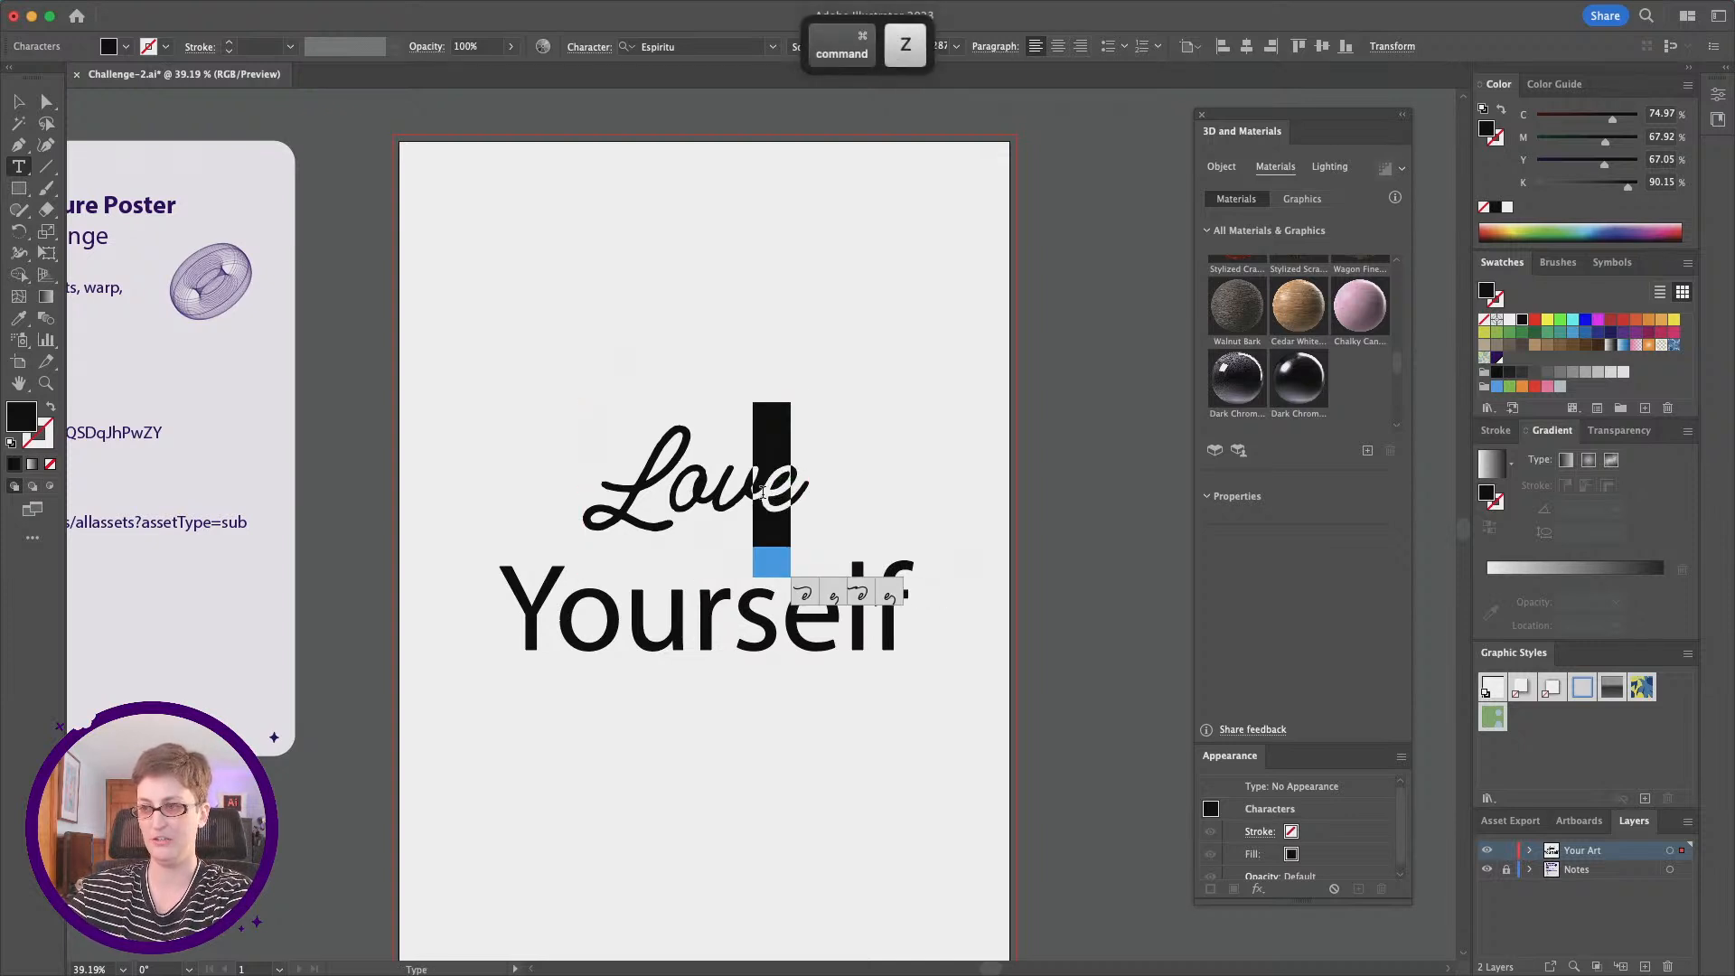
{"action": "left_click", "coordinate": [830, 598]}
{"action": "key", "text": "ctrl+z"}
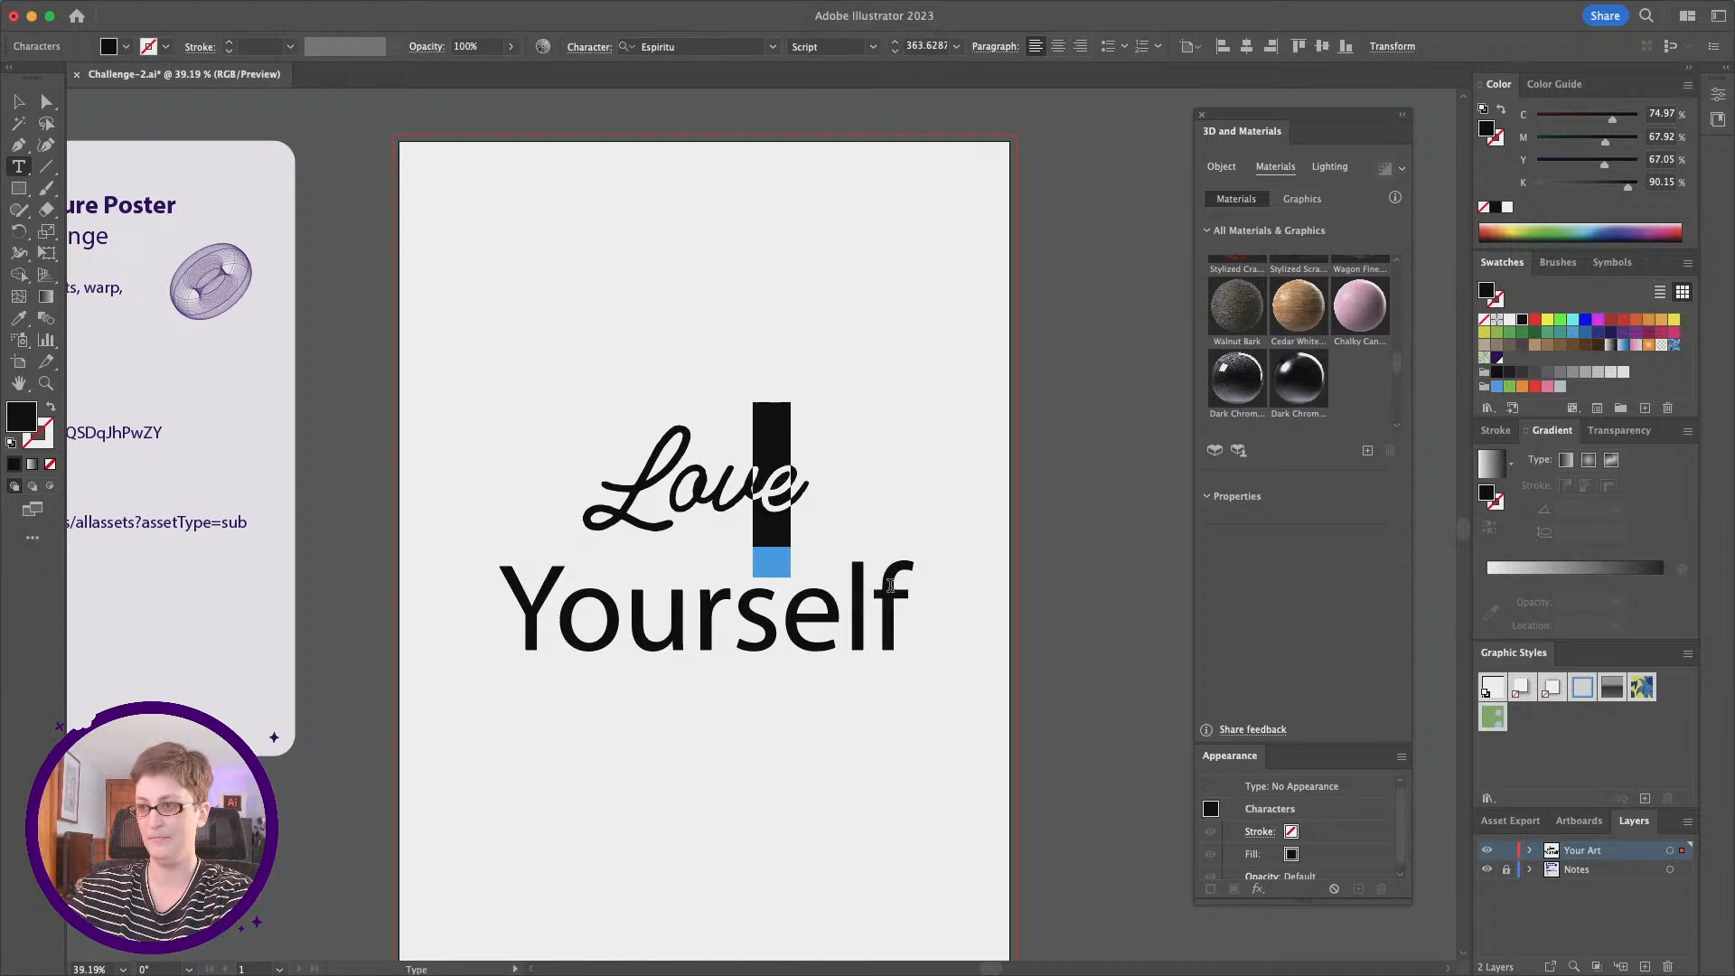
Step: Replace the final "e" of "Love" with the alternate glyph whose tail sweeps back beneath the word, and deselect the text
{"action": "mouse_move", "coordinate": [808, 489]}
{"action": "left_click", "coordinate": [784, 479]}
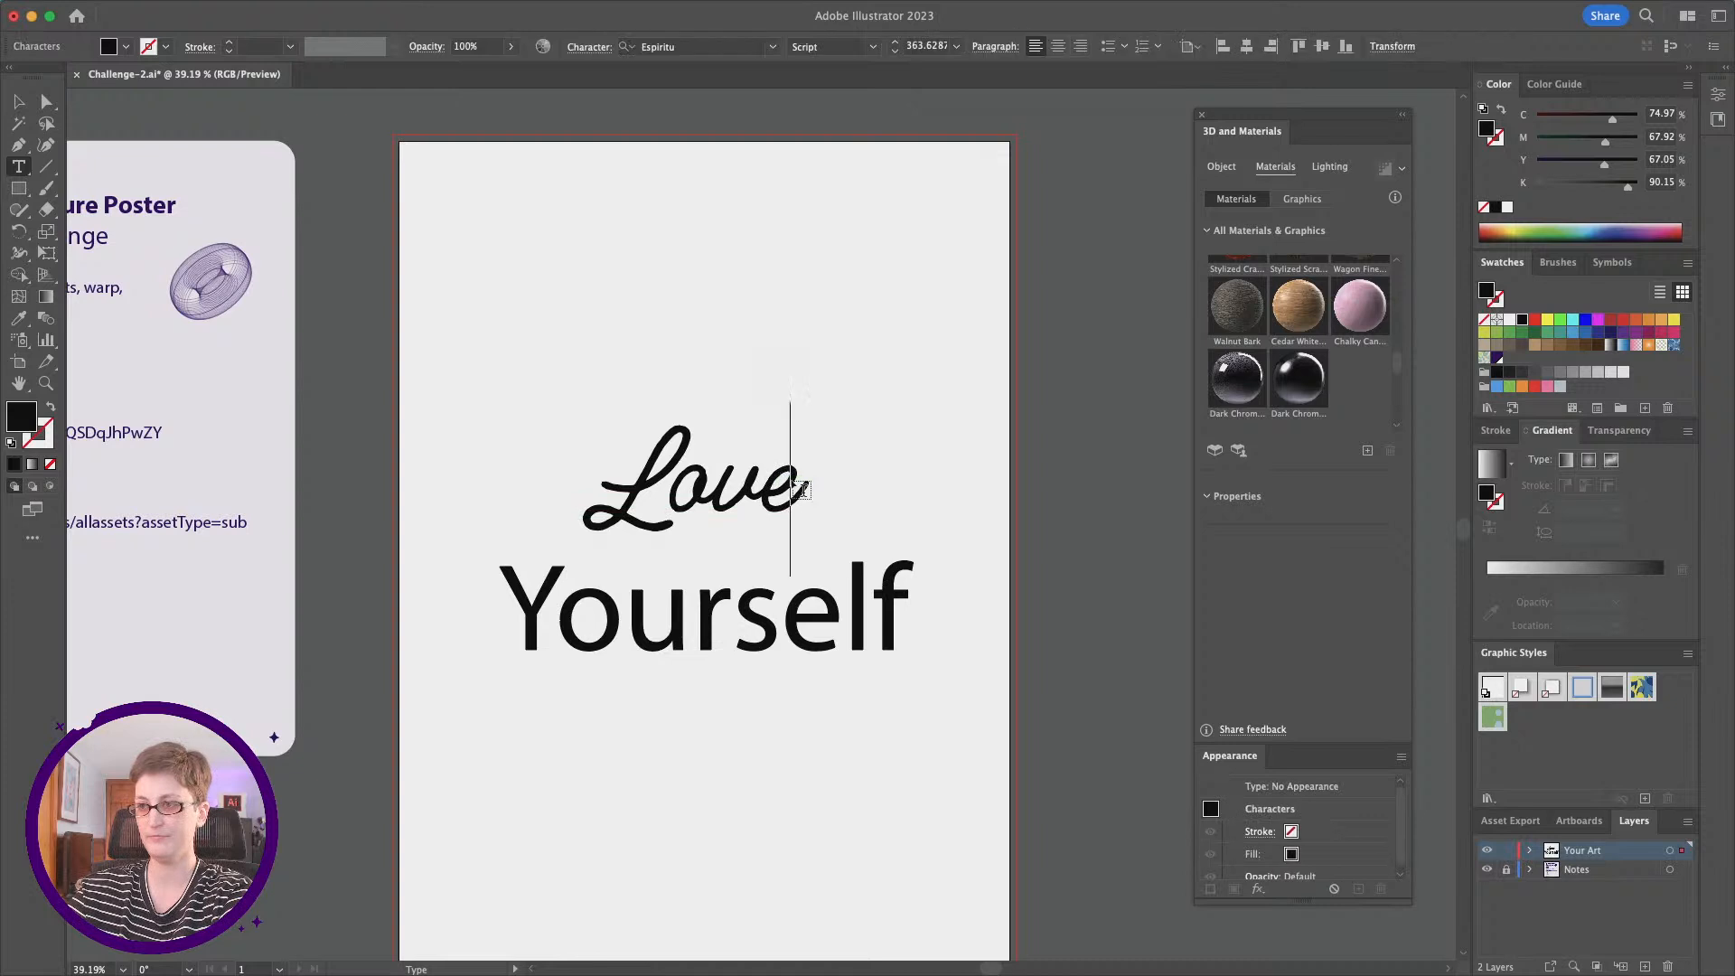
{"action": "key", "text": "shift+Left"}
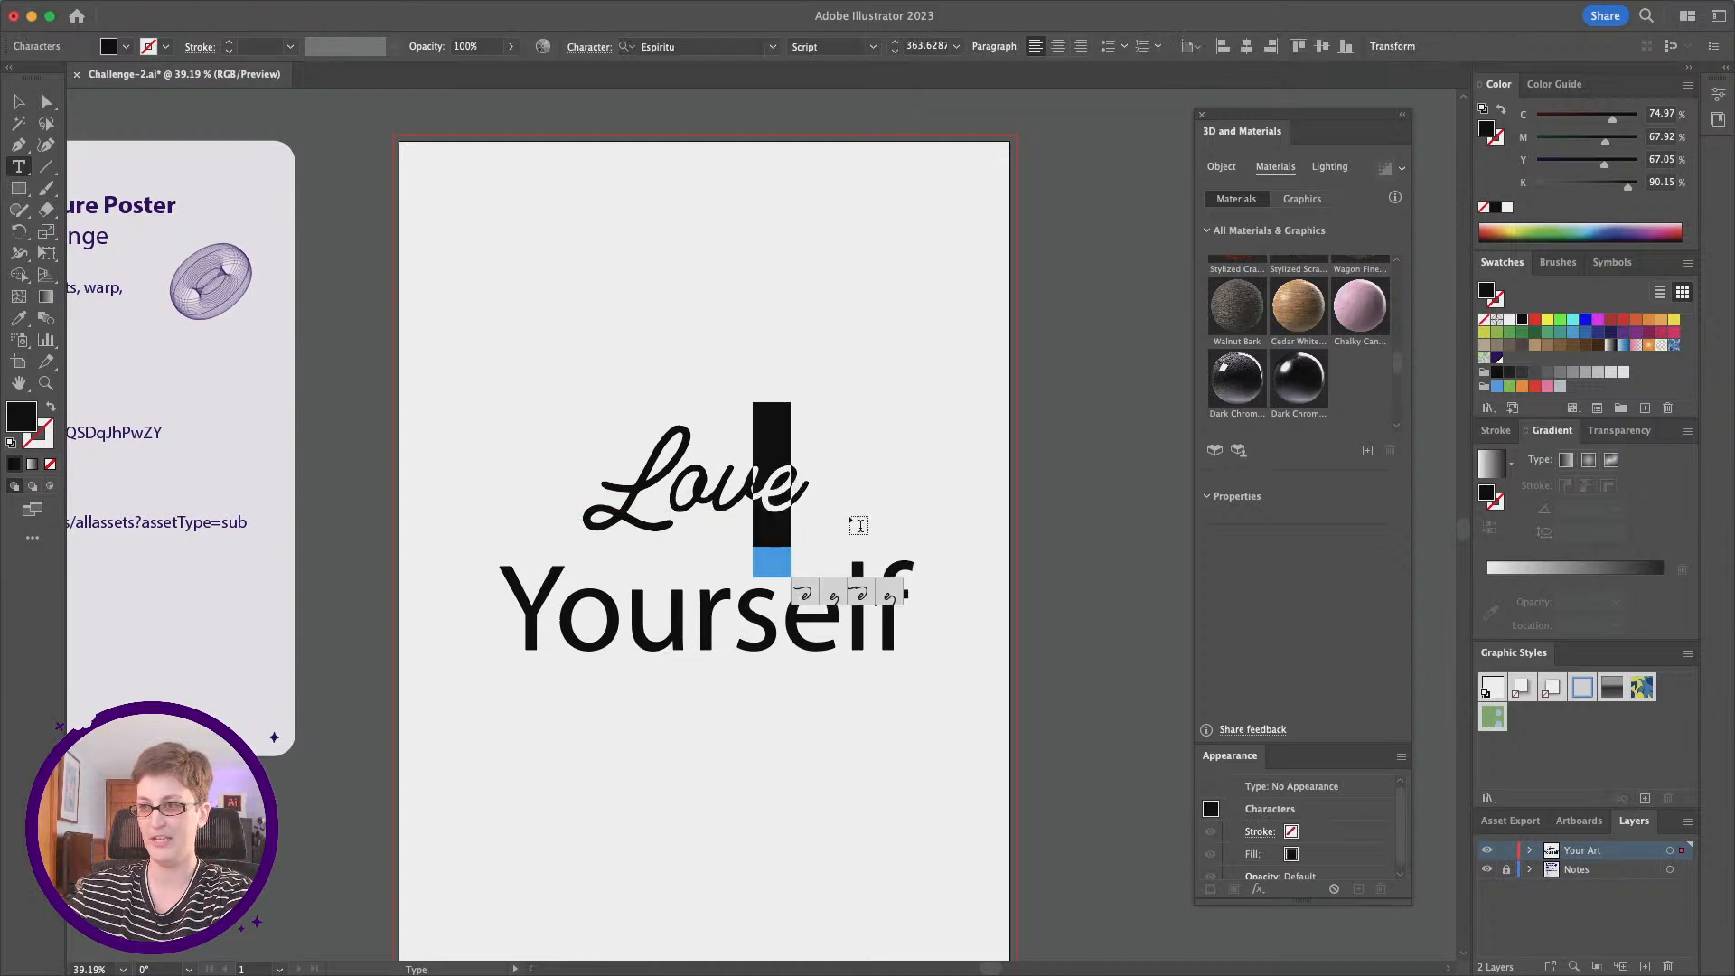
{"action": "left_click", "coordinate": [890, 594]}
{"action": "left_click", "coordinate": [21, 101]}
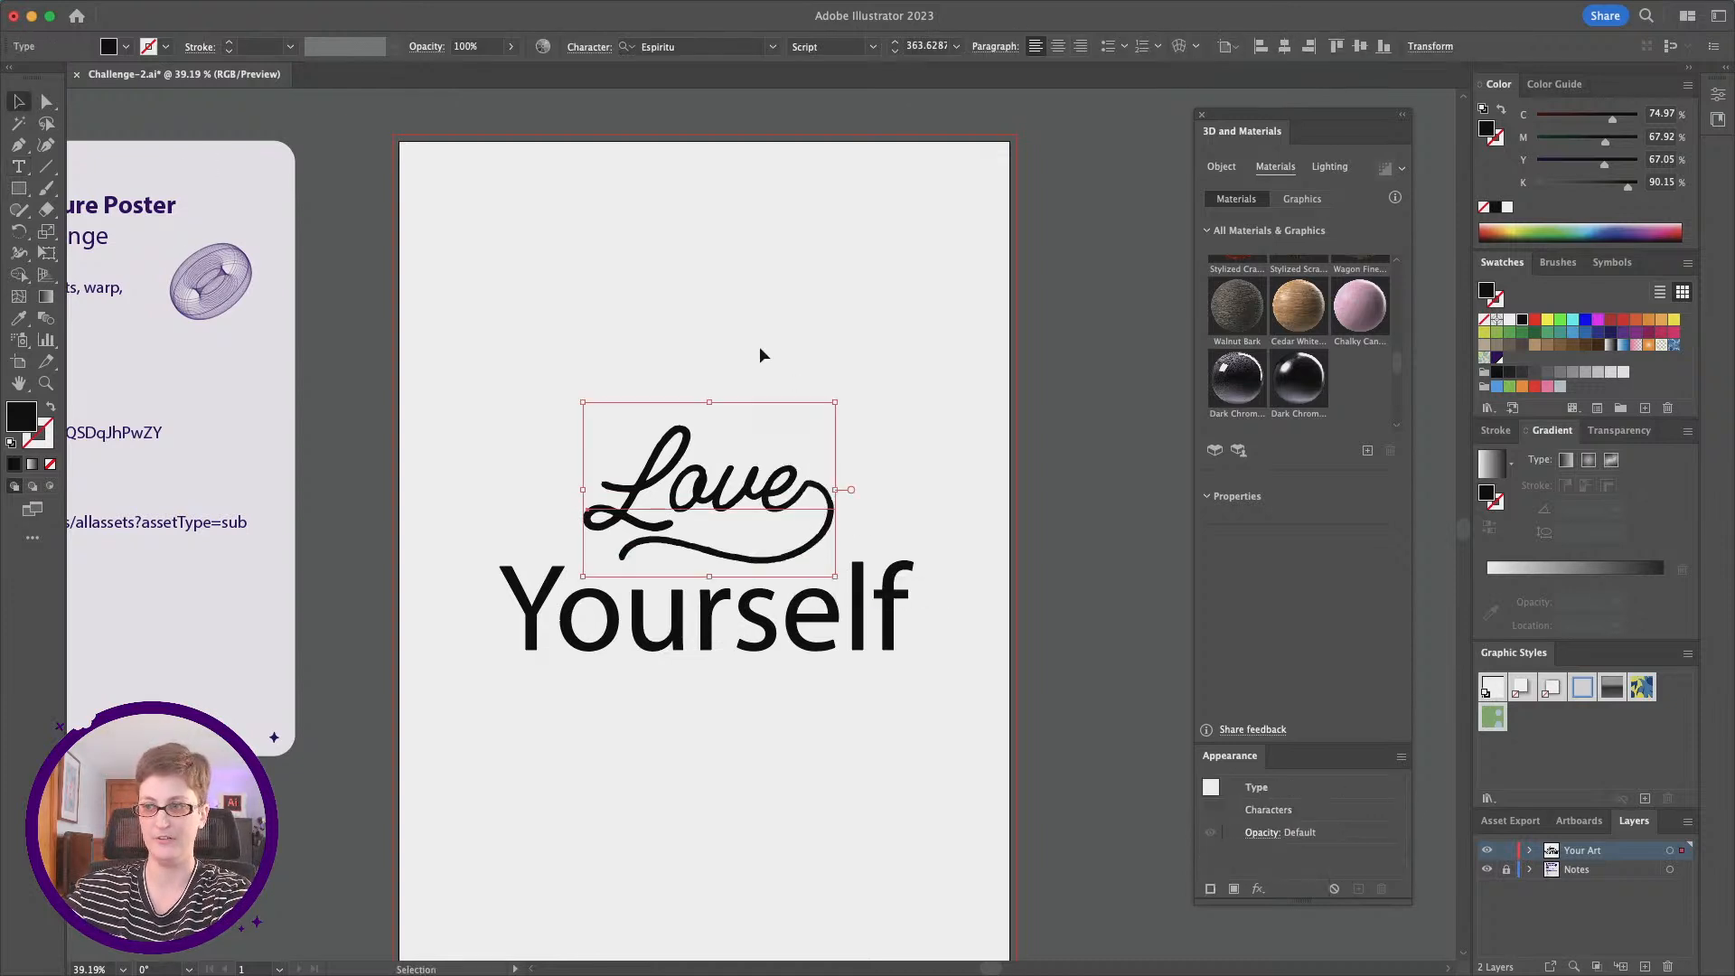
{"action": "left_click", "coordinate": [759, 345]}
Step: Set the font of "Yourself" to Caraque XBold Melted and shift the word slightly right to center it beneath "Love"
{"action": "left_click", "coordinate": [799, 664]}
{"action": "mouse_move", "coordinate": [807, 6]}
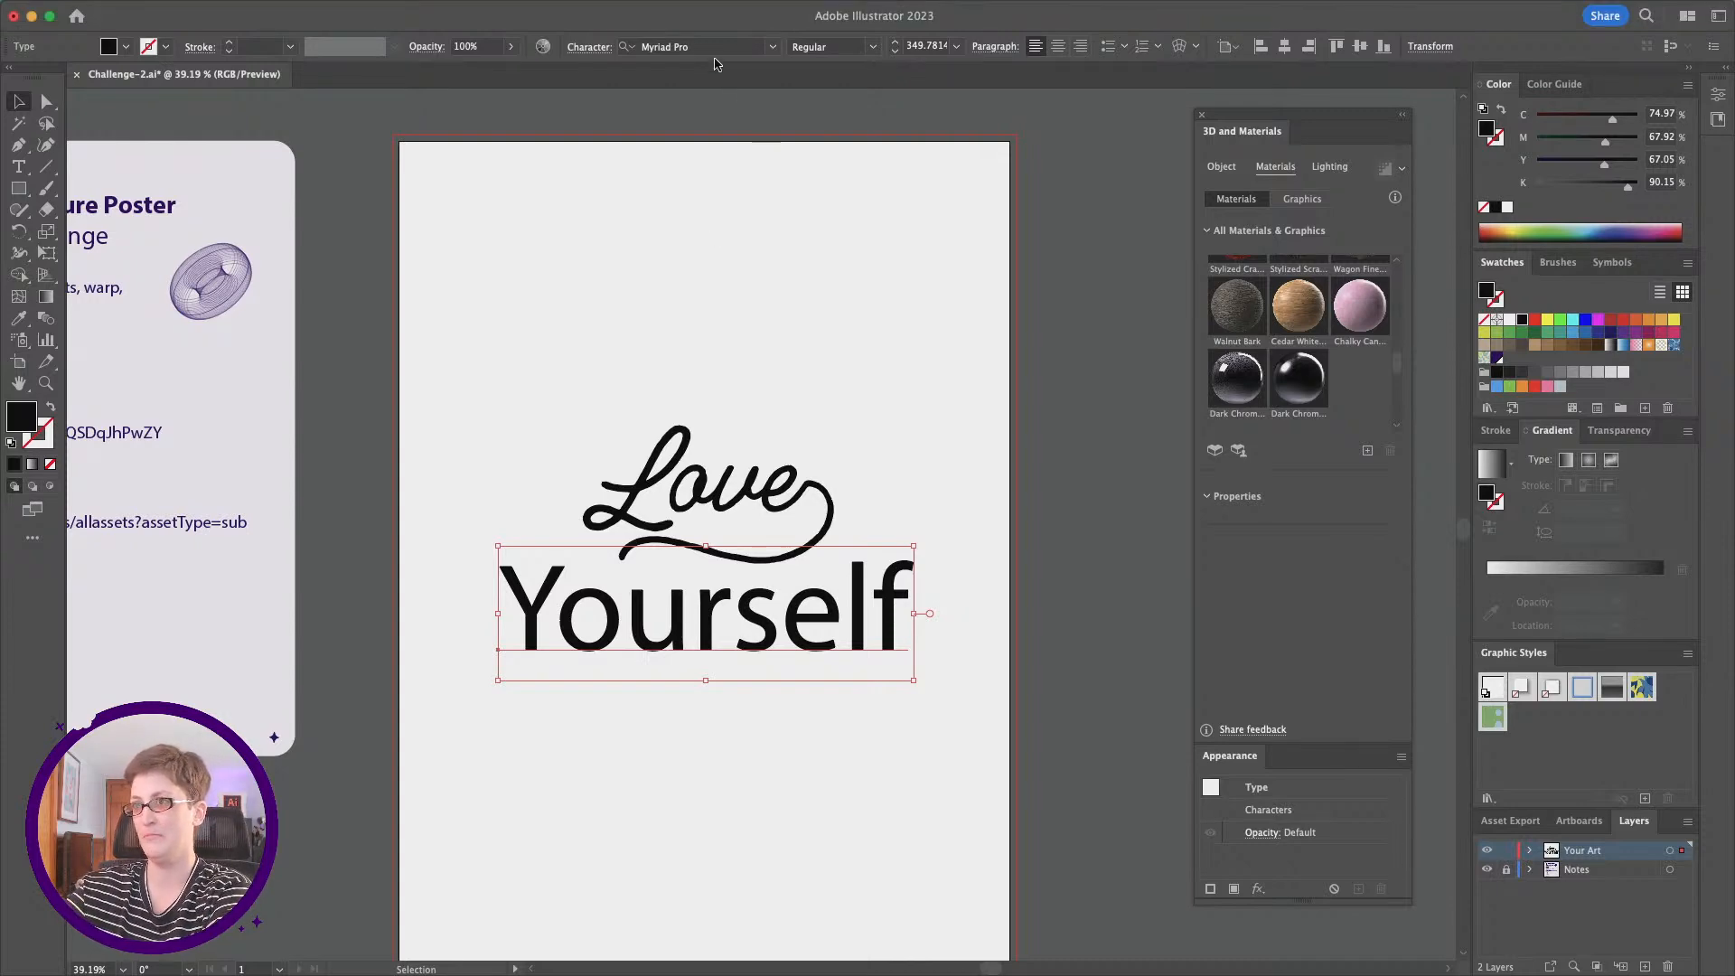
{"action": "key", "text": "super+alt+shift+m"}
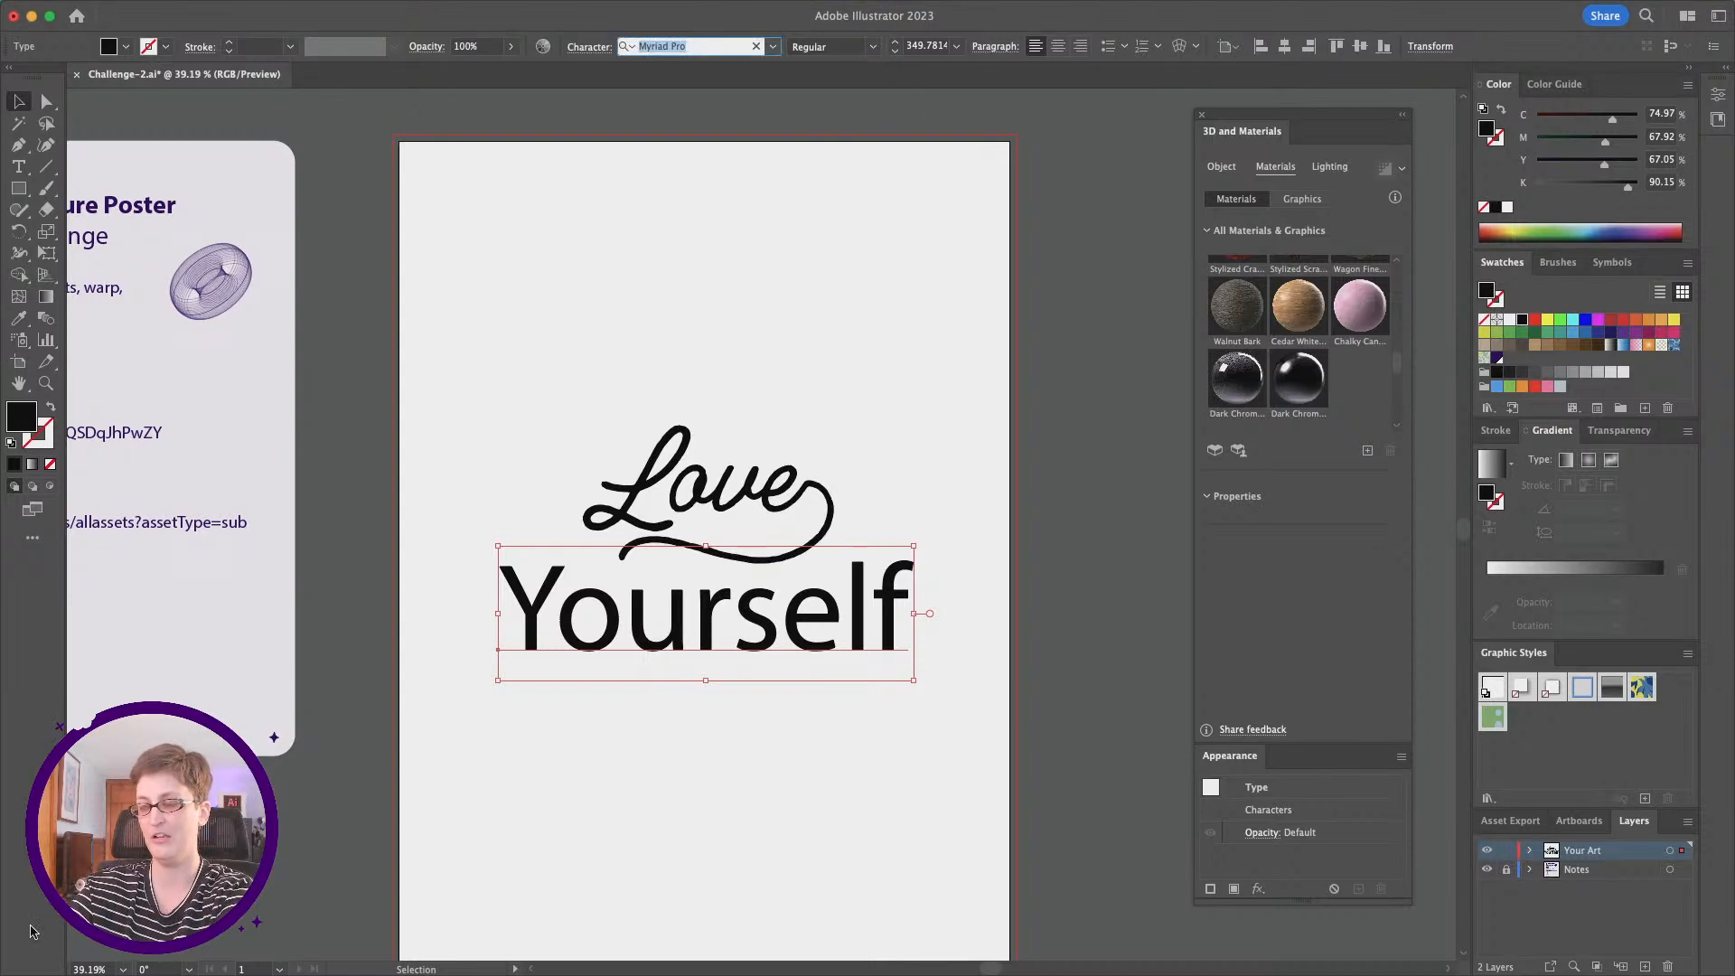
{"action": "type", "text": "car"}
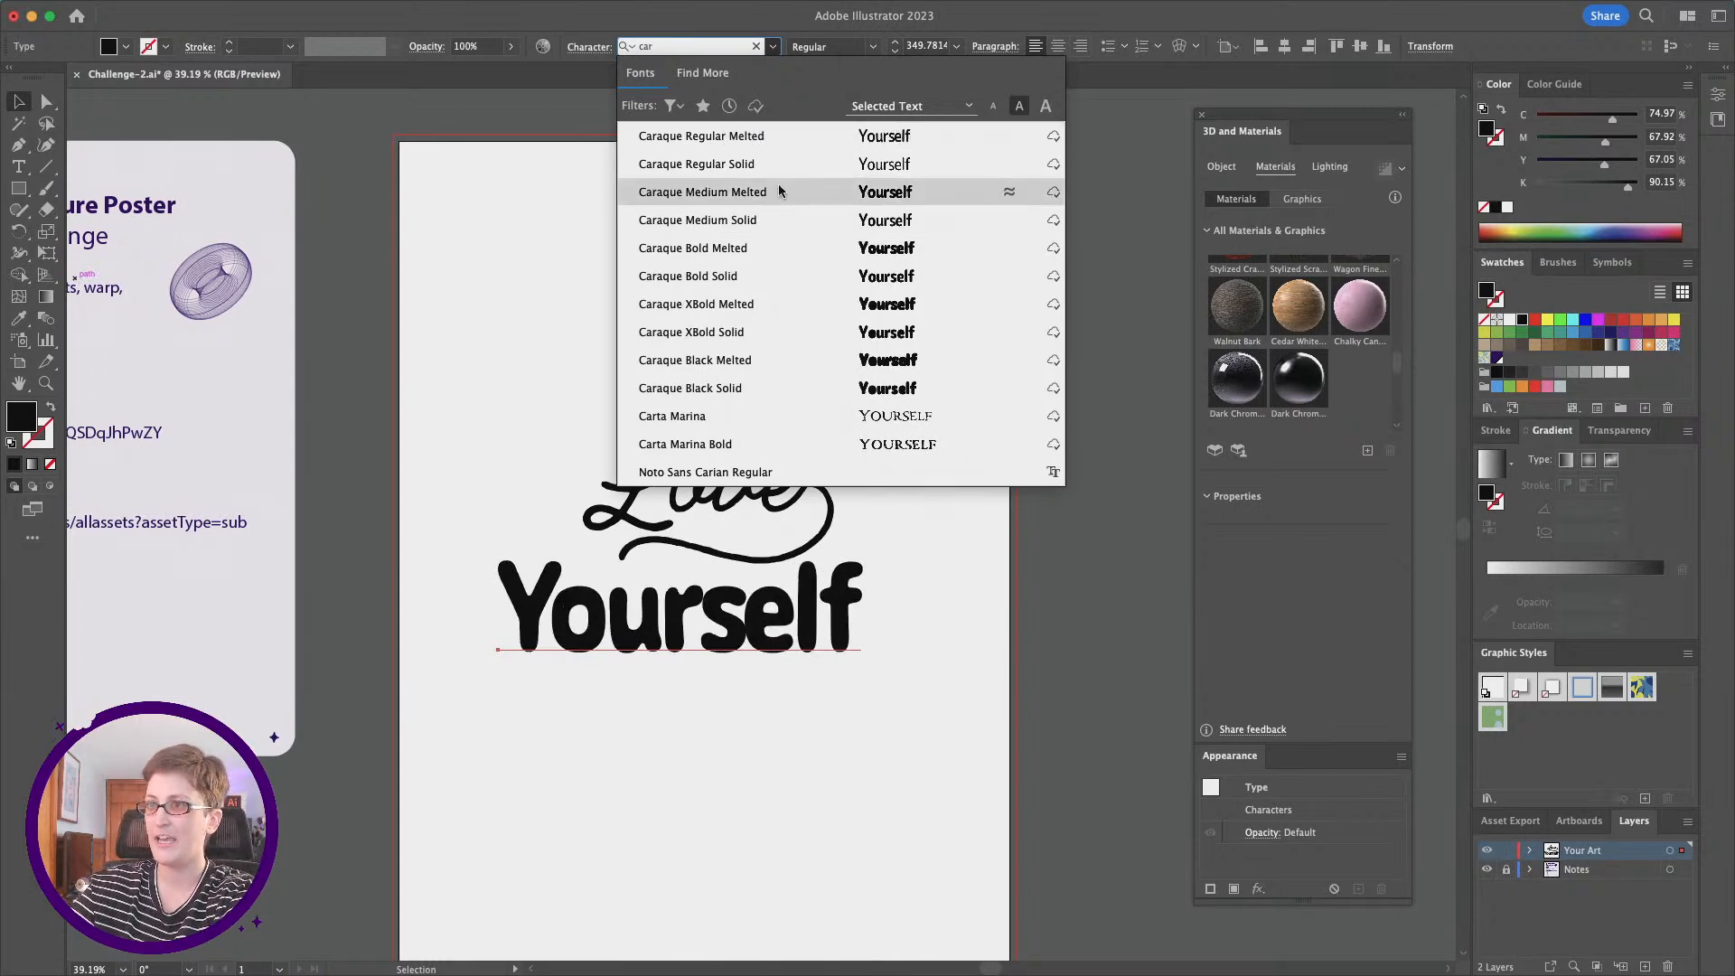
{"action": "left_click", "coordinate": [761, 309]}
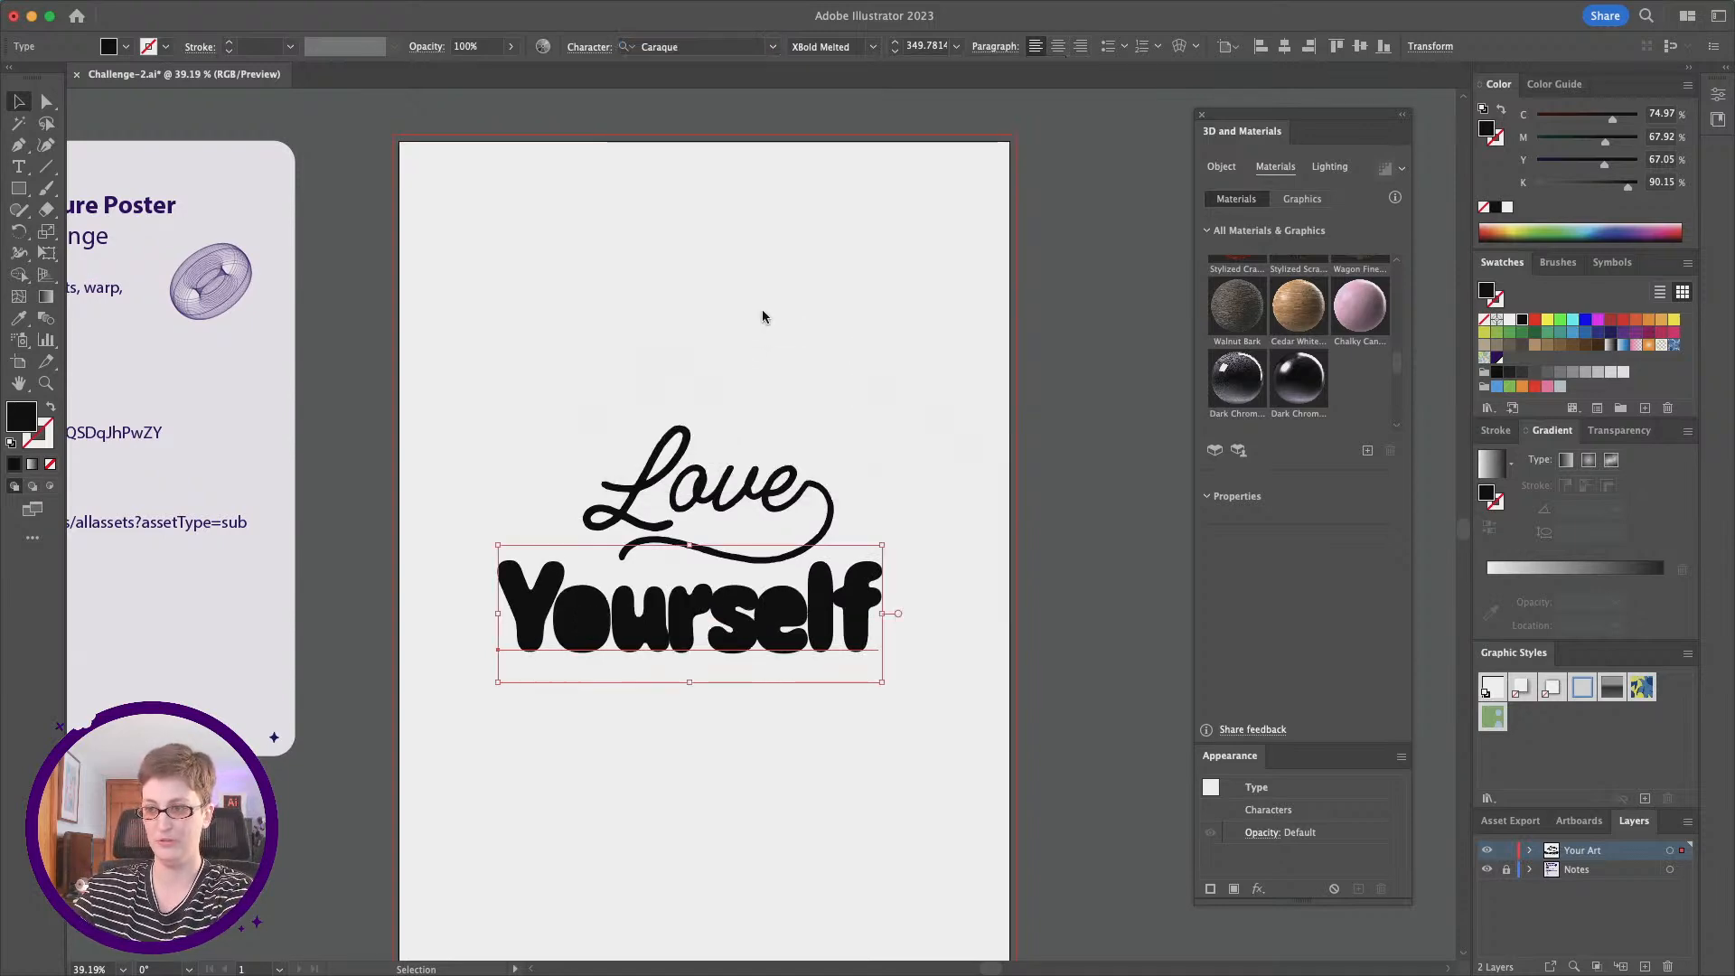
{"action": "left_click_drag", "start_coordinate": [800, 633], "coordinate": [821, 633]}
Step: Apply the Chalky Candy Hearts material to "Love" and "Yourself" together
{"action": "left_click_drag", "start_coordinate": [901, 810], "coordinate": [622, 471]}
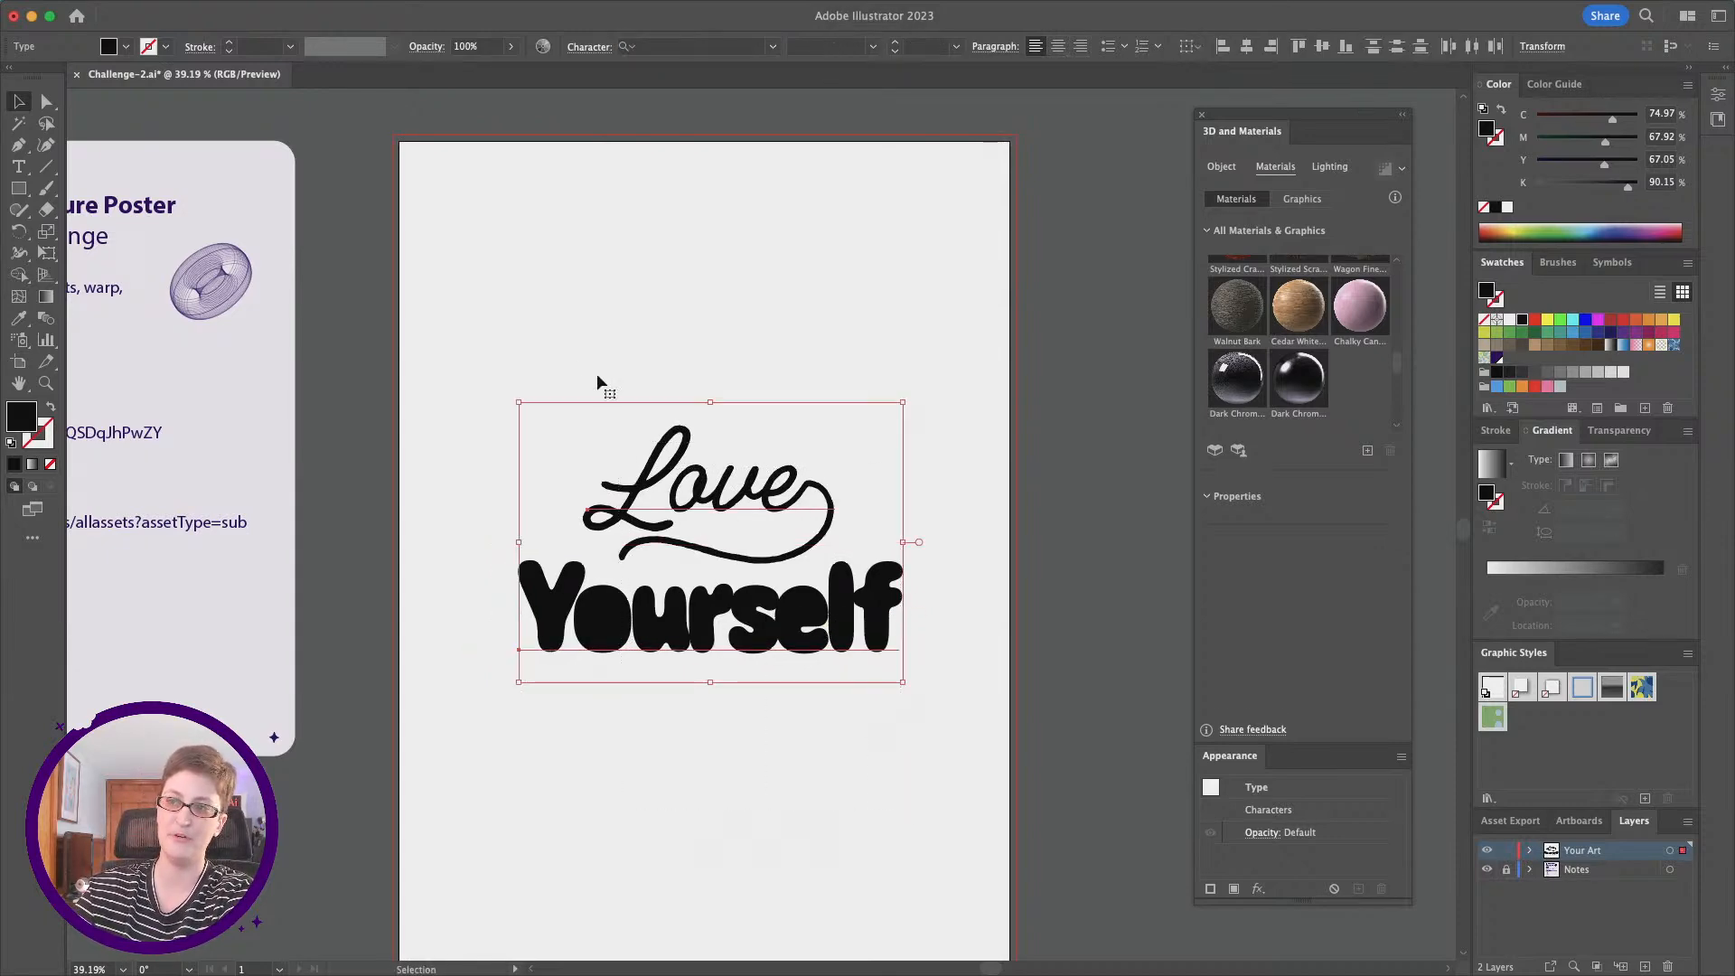
{"action": "scroll", "coordinate": [664, 560], "scroll_direction": "down", "scroll_amount": 2}
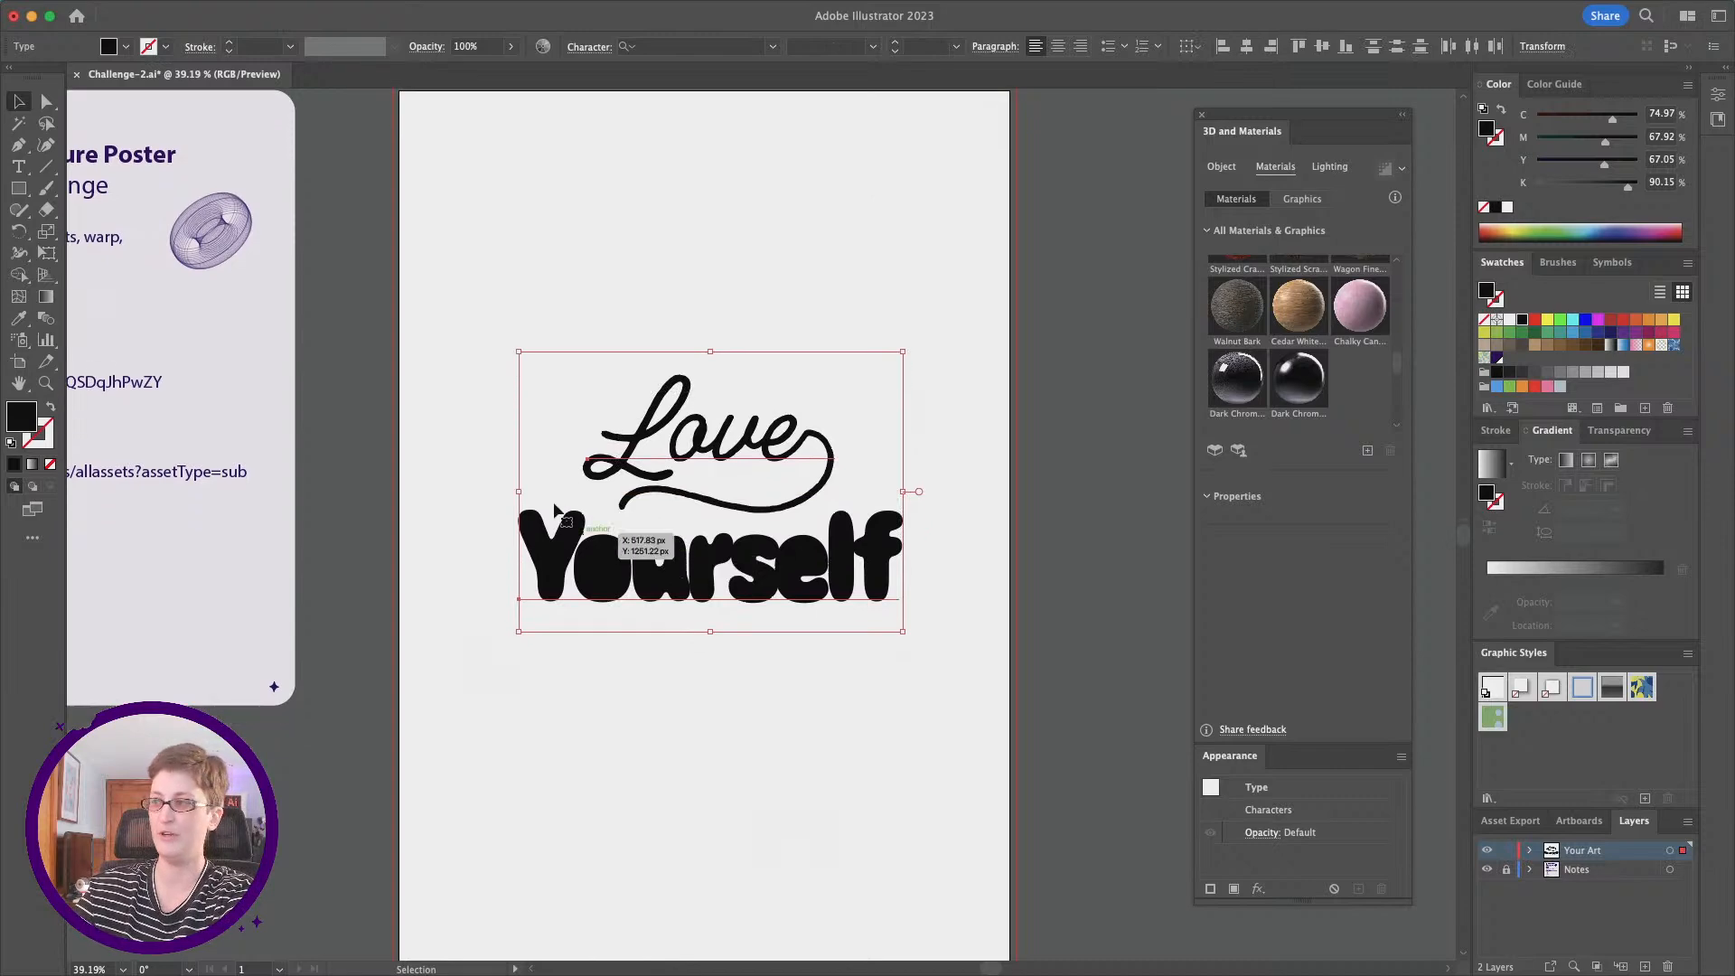
{"action": "left_click", "coordinate": [1358, 319]}
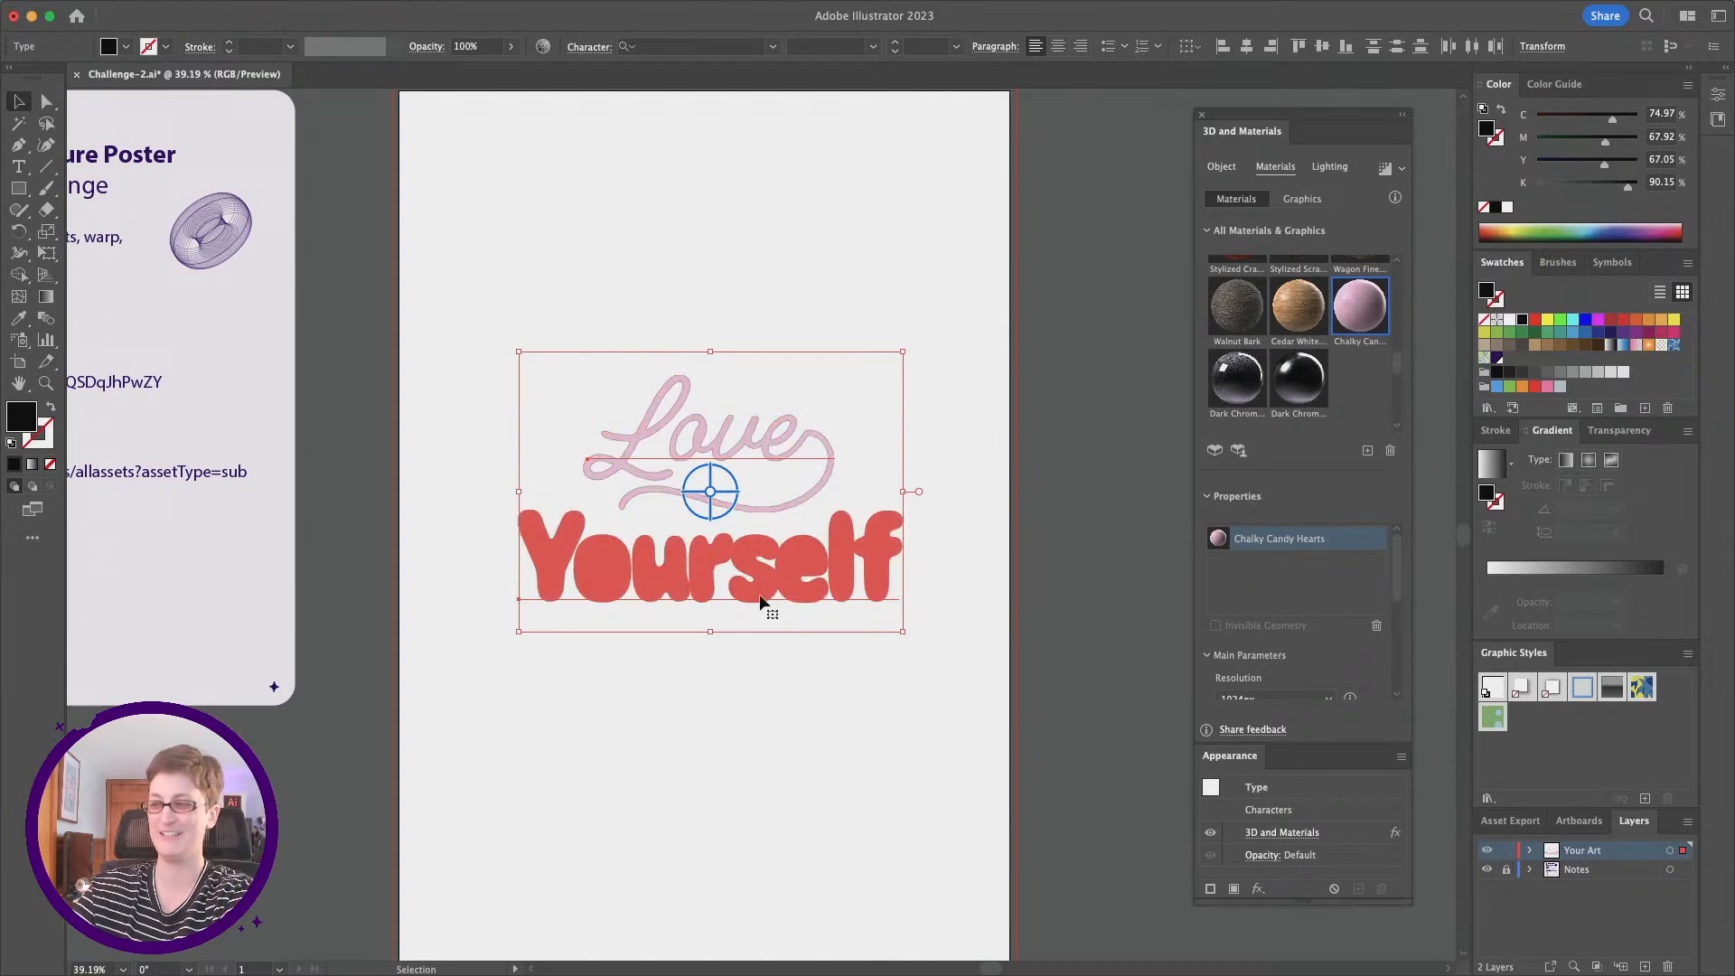
{"action": "scroll", "coordinate": [1258, 570], "scroll_direction": "down", "scroll_amount": 5}
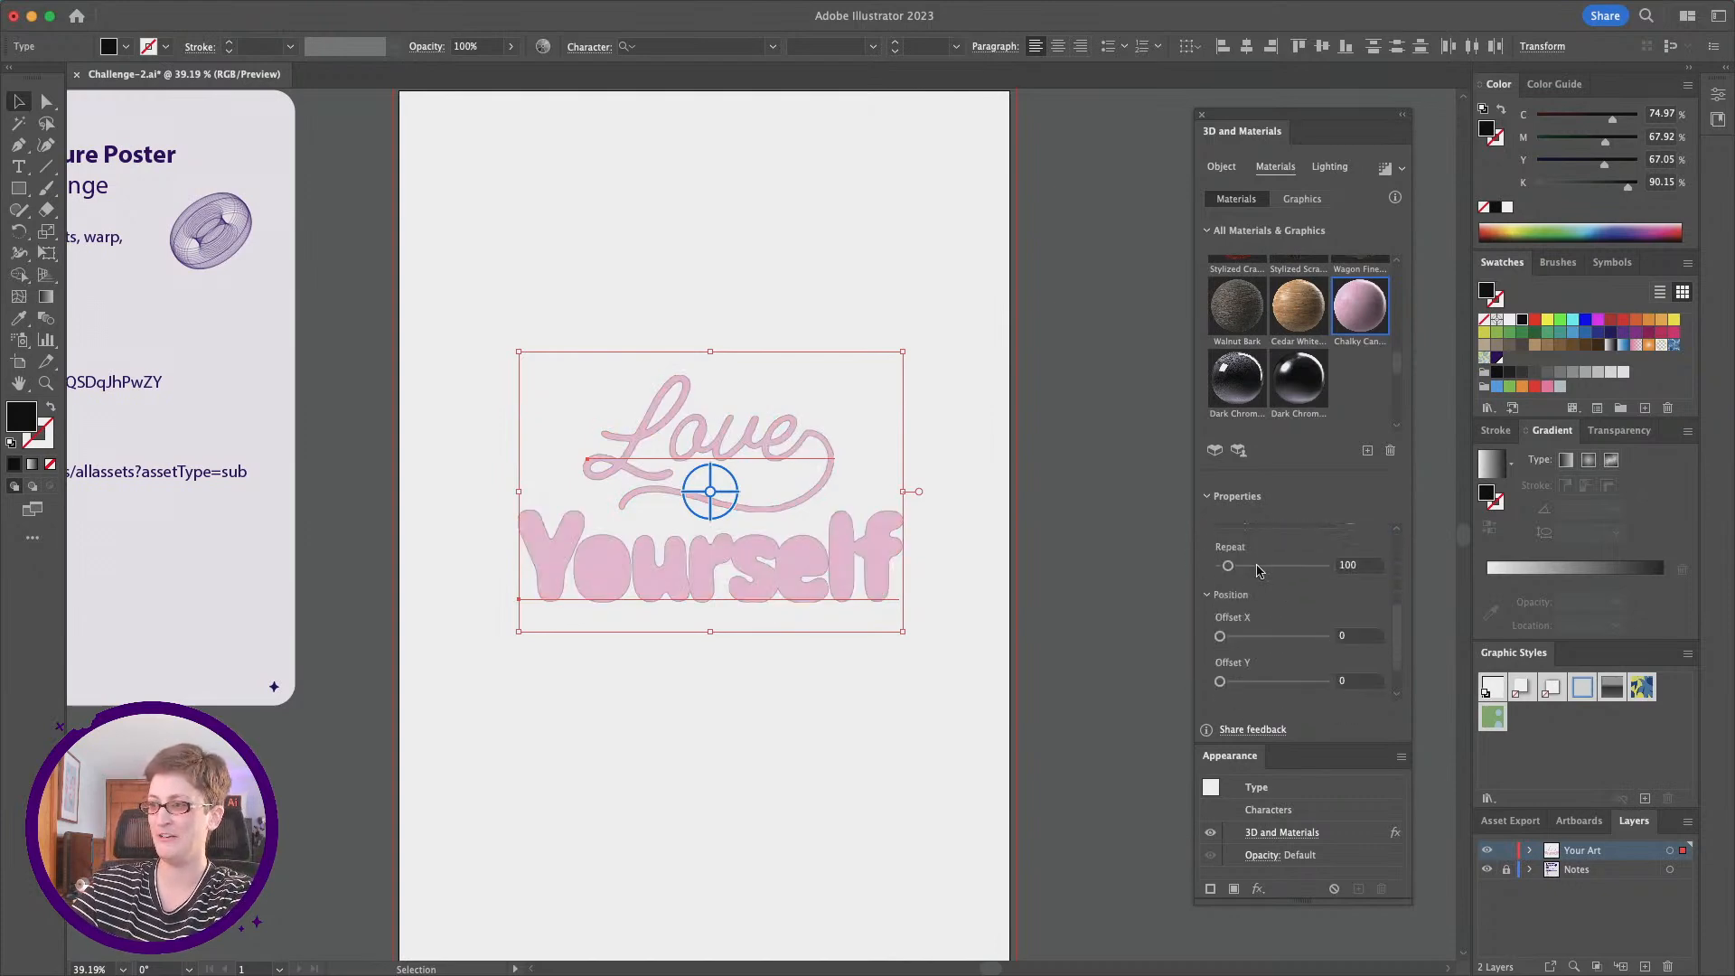
{"action": "scroll", "coordinate": [1258, 570], "scroll_direction": "down", "scroll_amount": 2}
{"action": "scroll", "coordinate": [1262, 572], "scroll_direction": "up", "scroll_amount": 5}
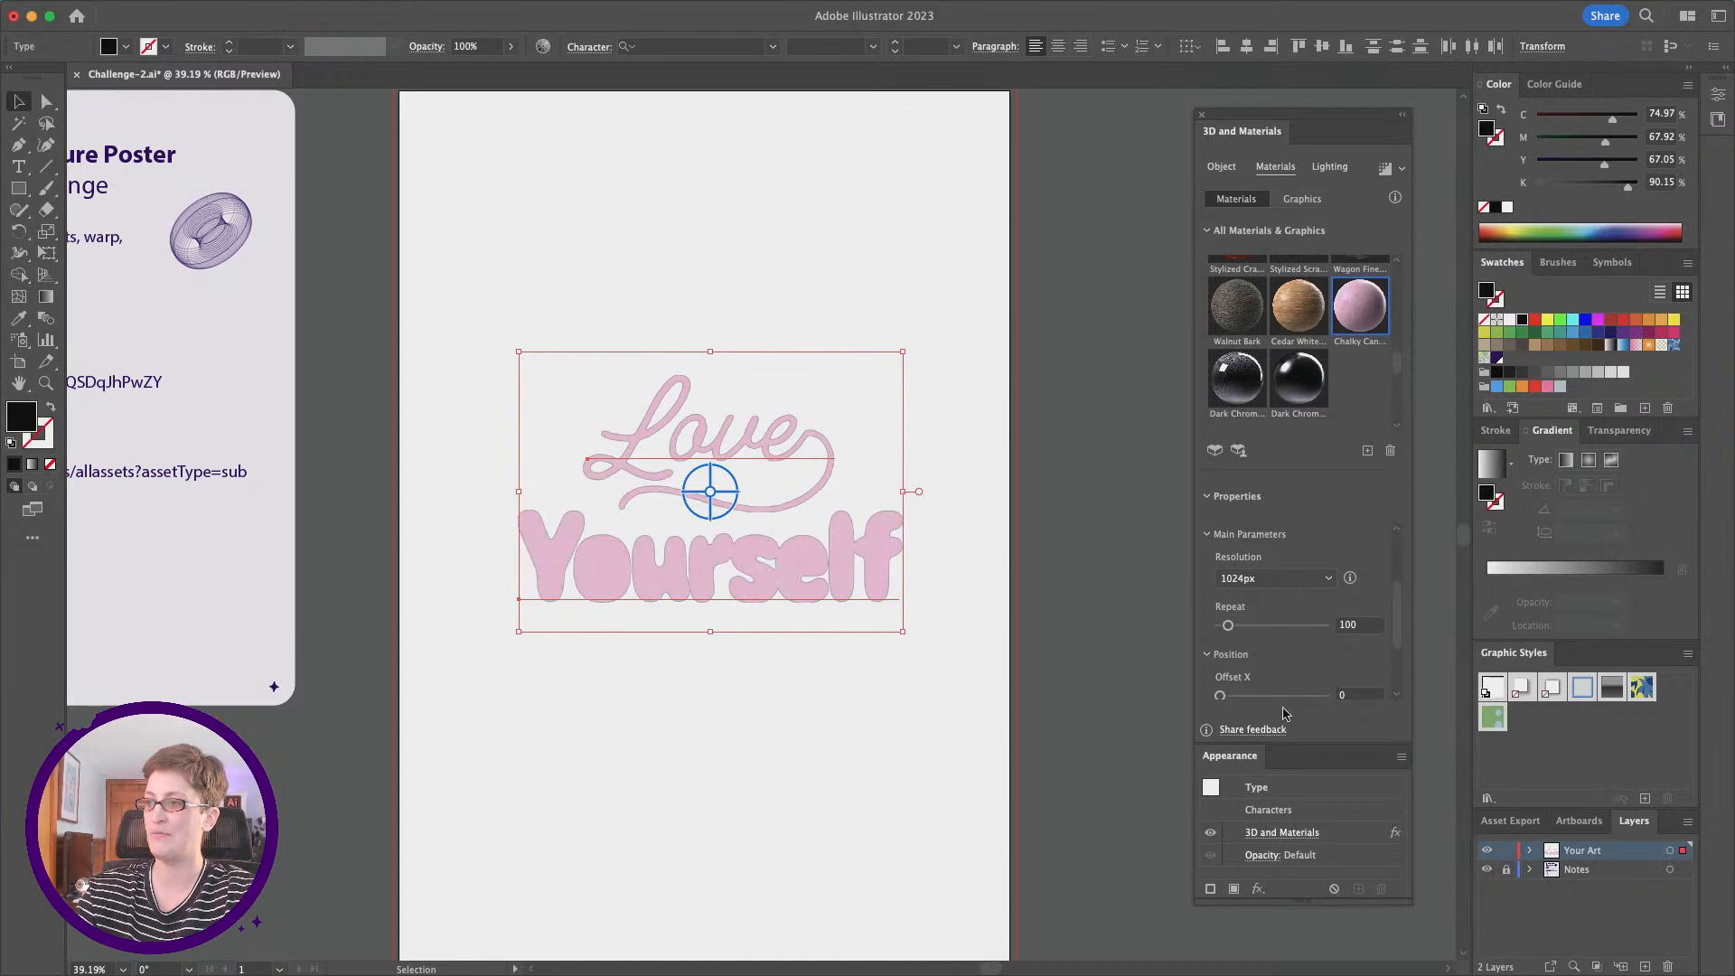
Step: Rotate both words slightly up and to the left in 3D with the freeform rotation control
{"action": "left_click", "coordinate": [1223, 169]}
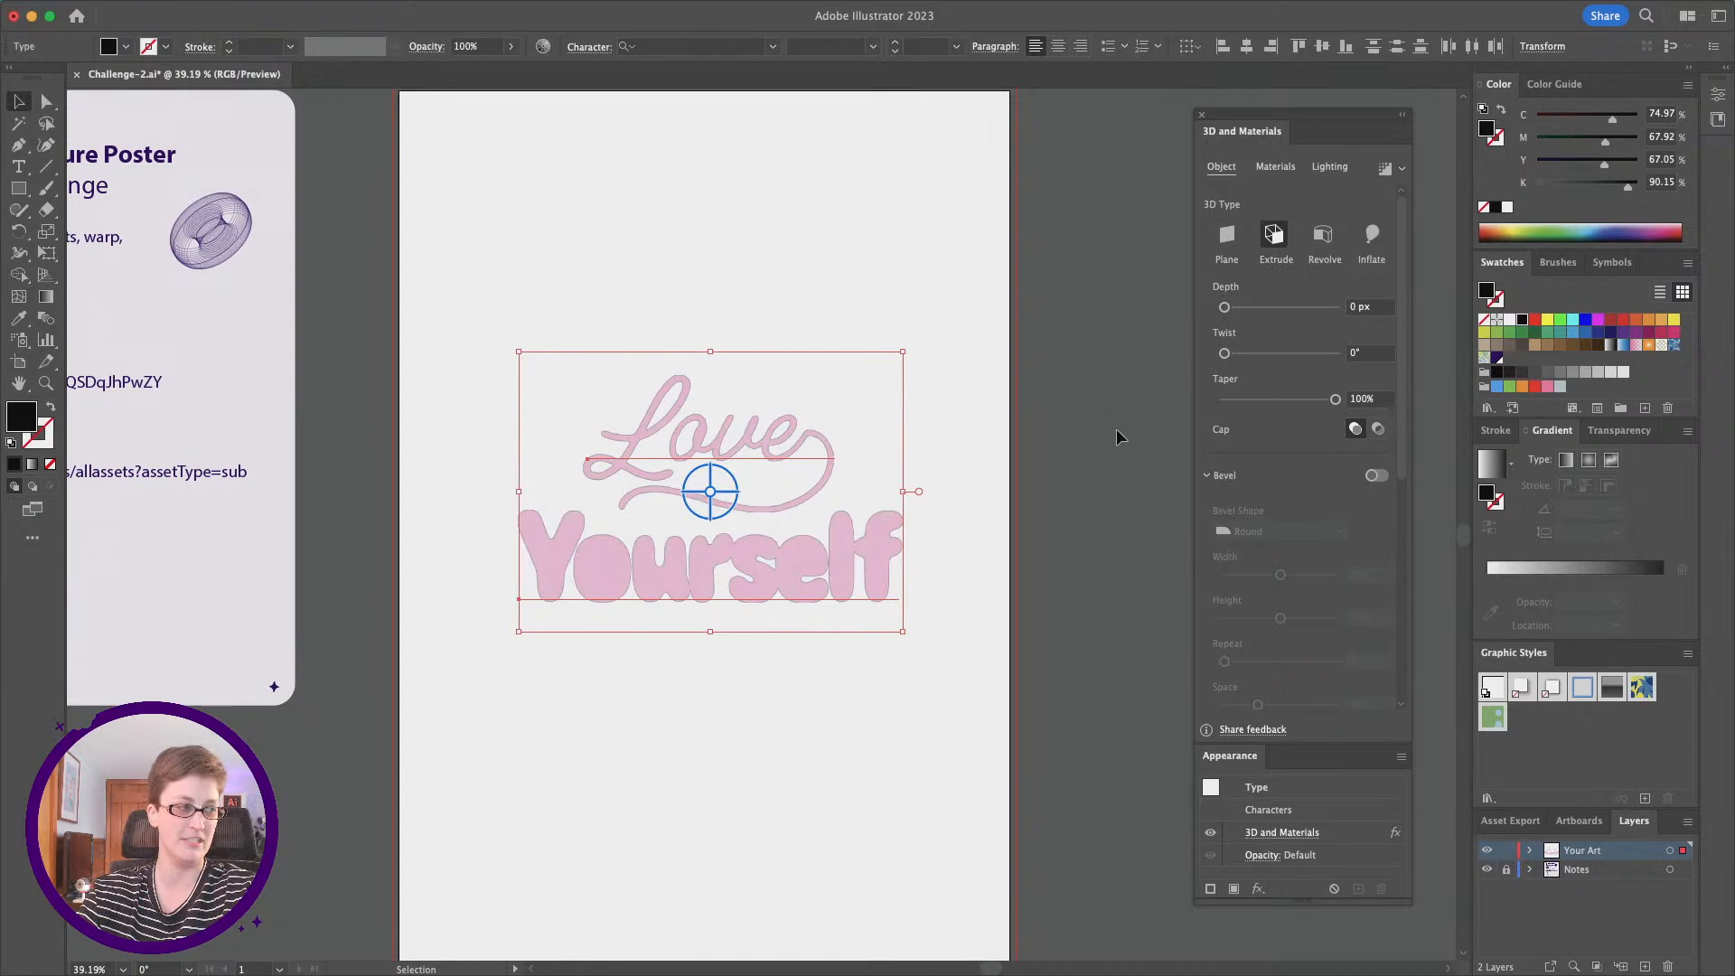
{"action": "scroll", "coordinate": [989, 440], "scroll_direction": "left", "scroll_amount": 10}
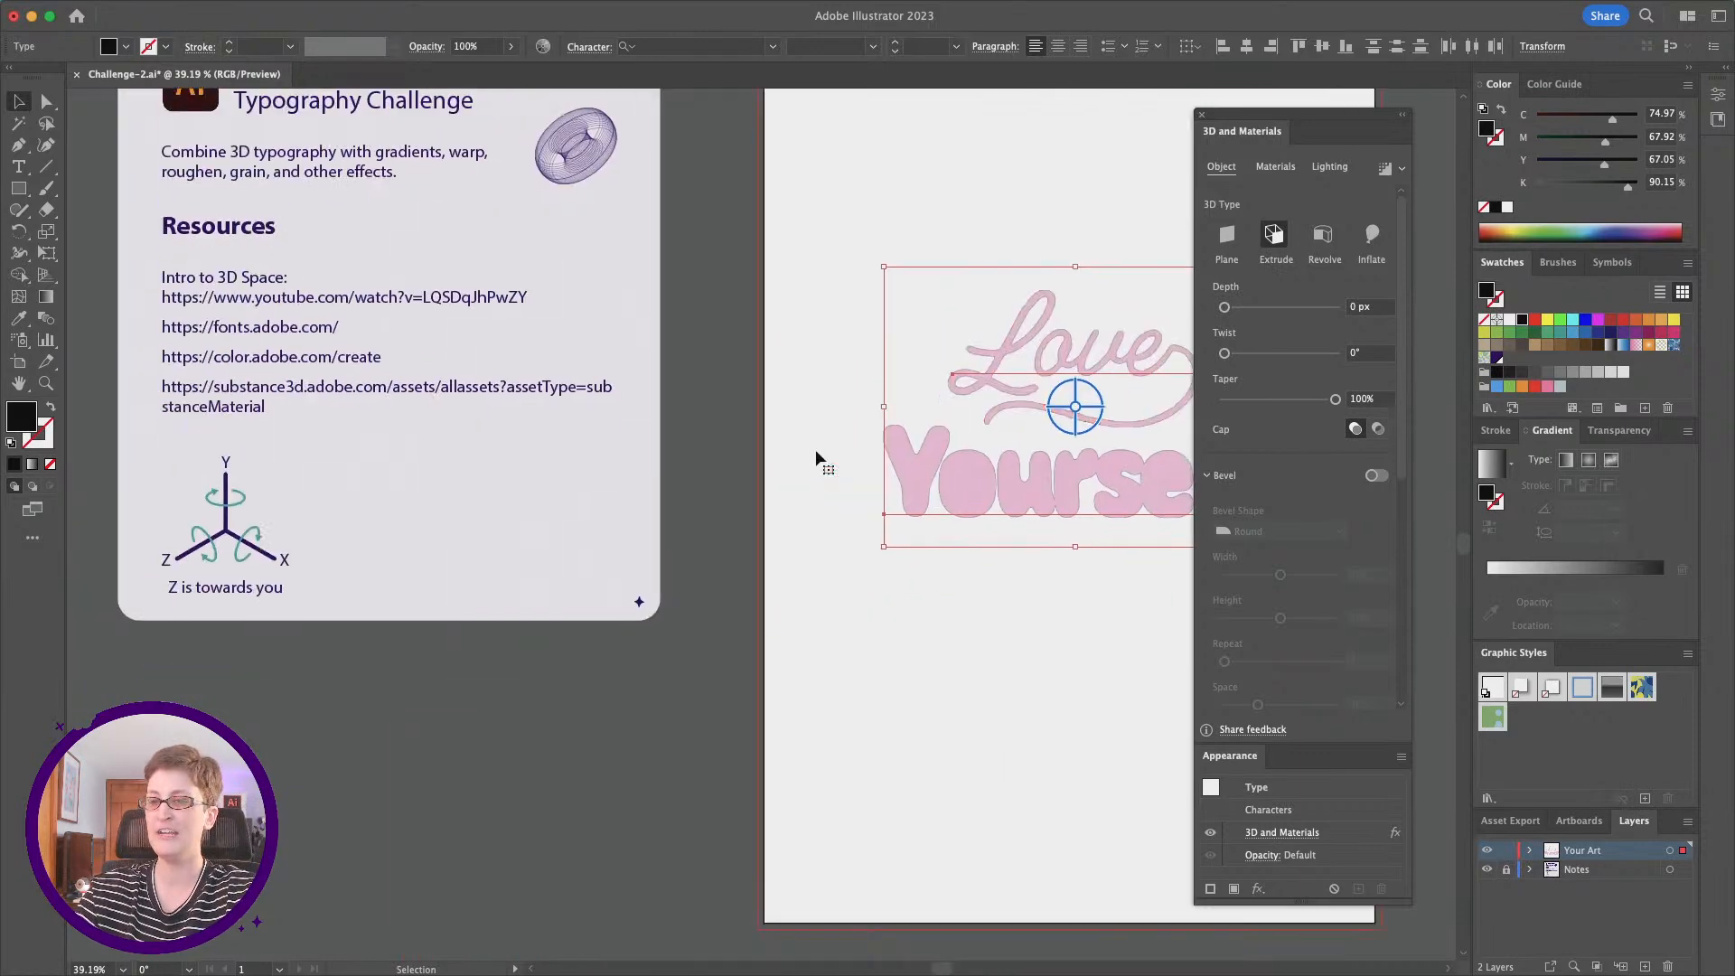
{"action": "scroll", "coordinate": [791, 362], "scroll_direction": "right", "scroll_amount": 6}
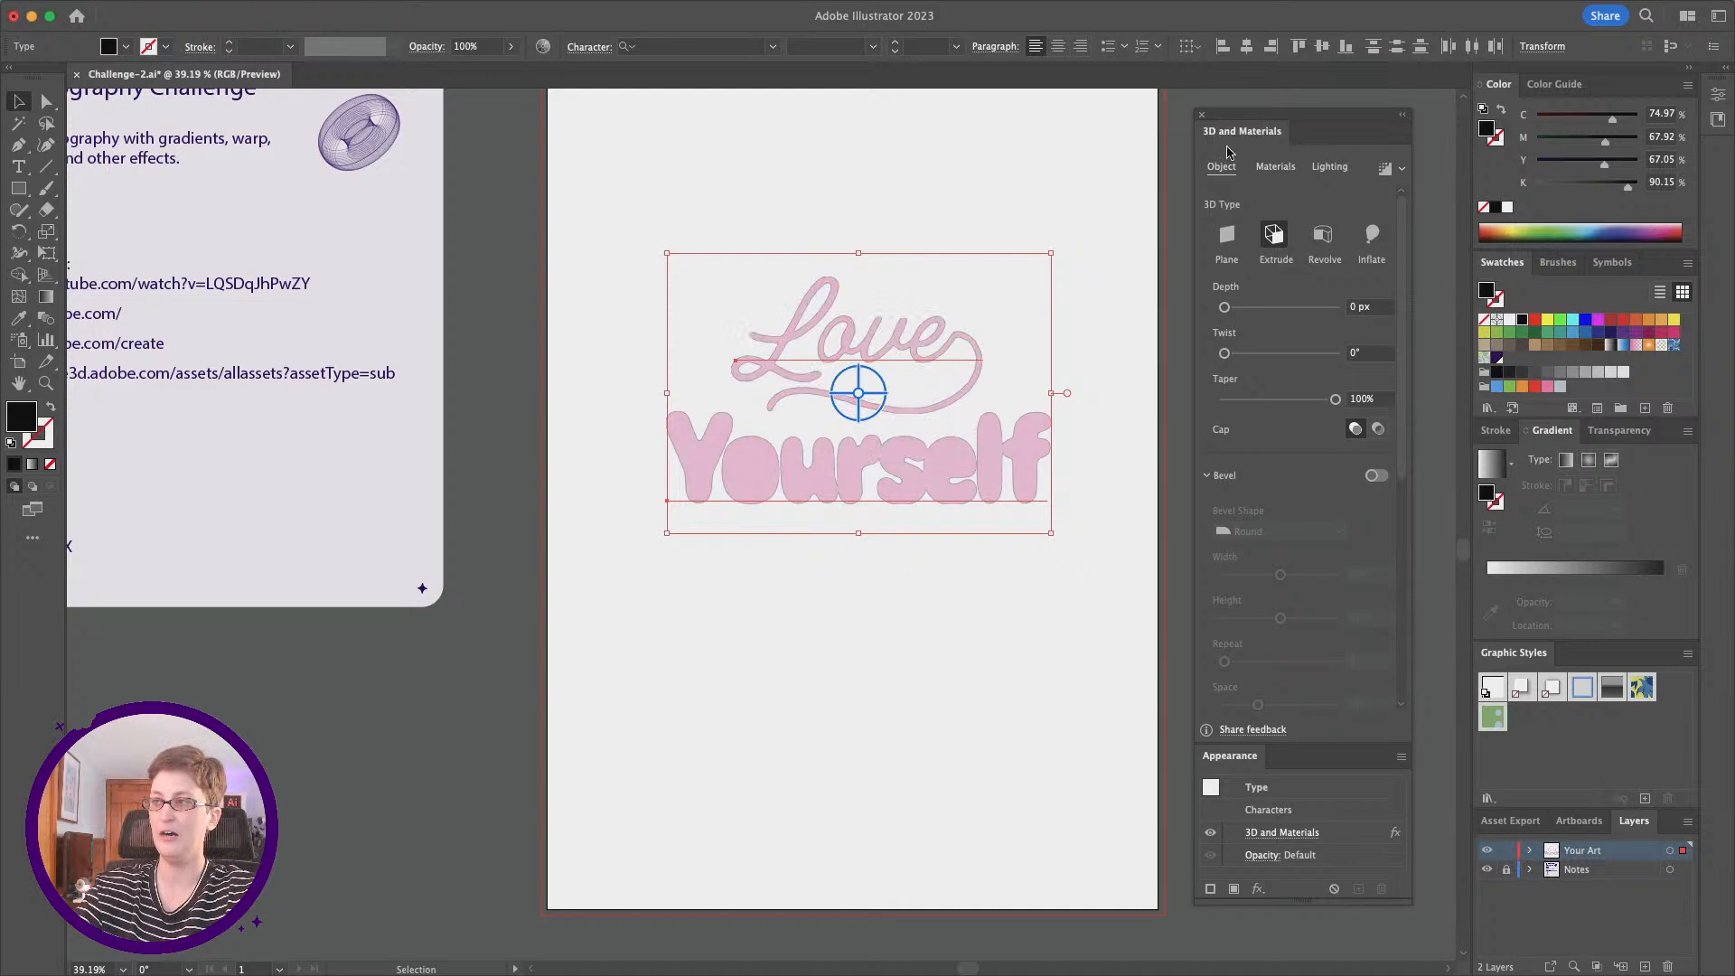
{"action": "scroll", "coordinate": [783, 481], "scroll_direction": "up", "scroll_amount": 1}
{"action": "scroll", "coordinate": [782, 481], "scroll_direction": "up", "scroll_amount": 2}
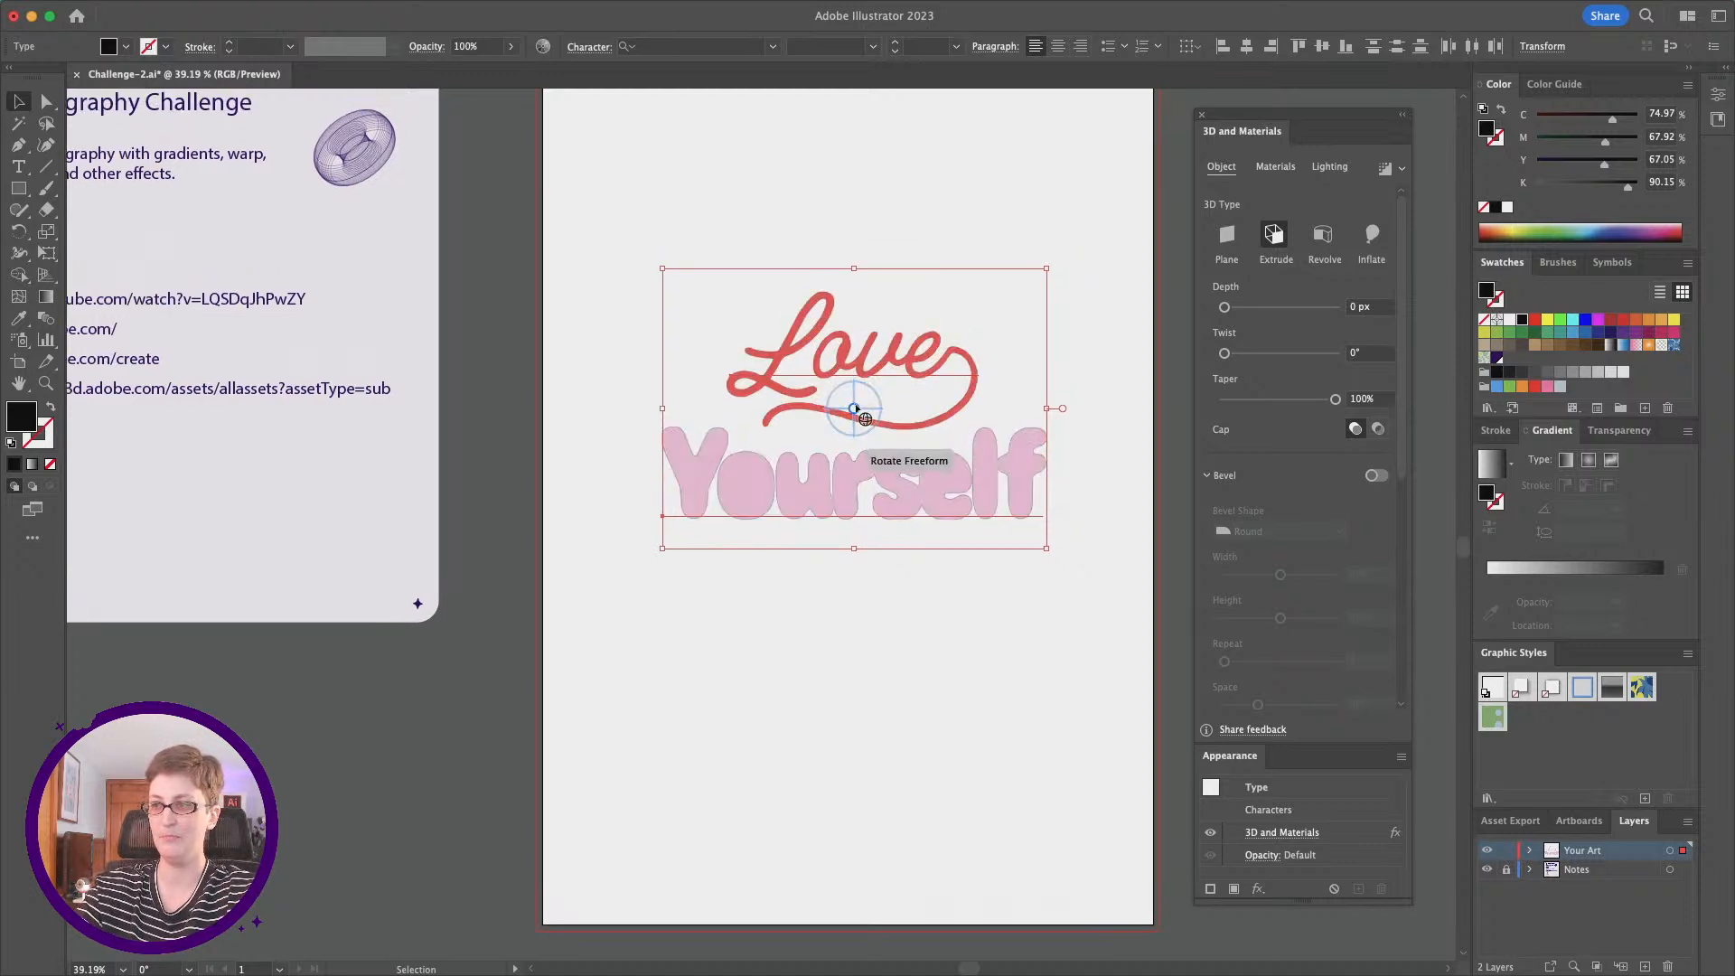
{"action": "left_click_drag", "start_coordinate": [854, 408], "coordinate": [840, 398]}
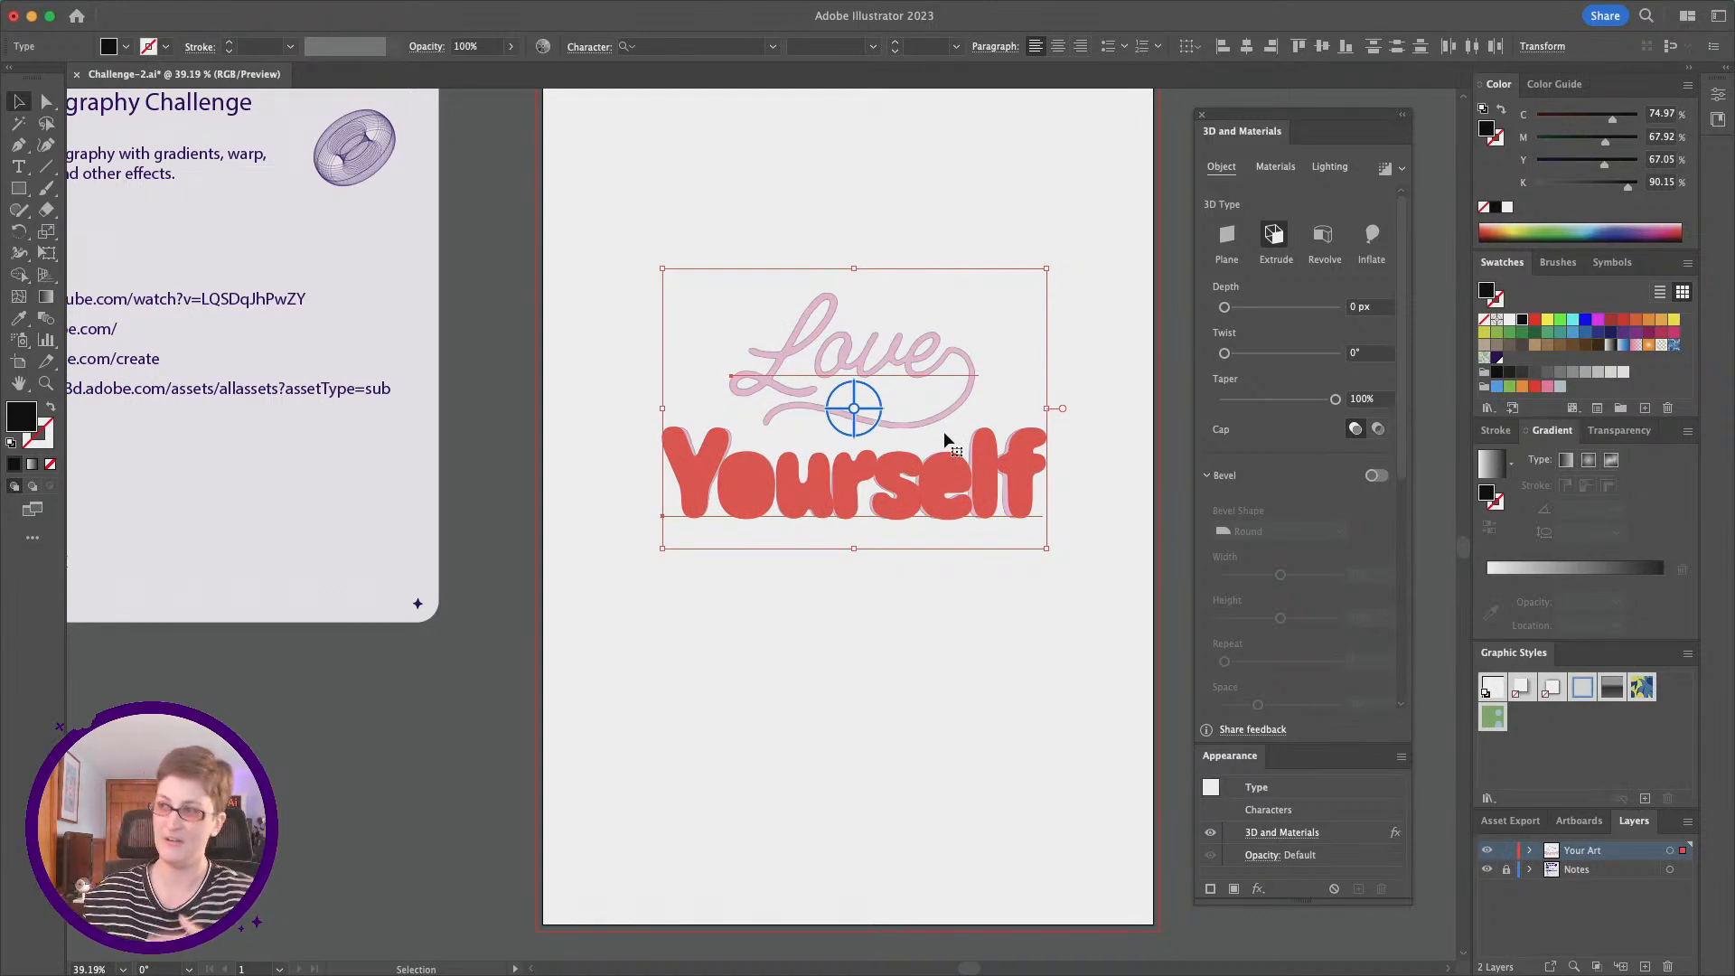
Step: Extrude both words to a depth of 521 px and deselect them
{"action": "left_click", "coordinate": [1278, 237]}
{"action": "left_click_drag", "start_coordinate": [1235, 310], "coordinate": [1254, 308]}
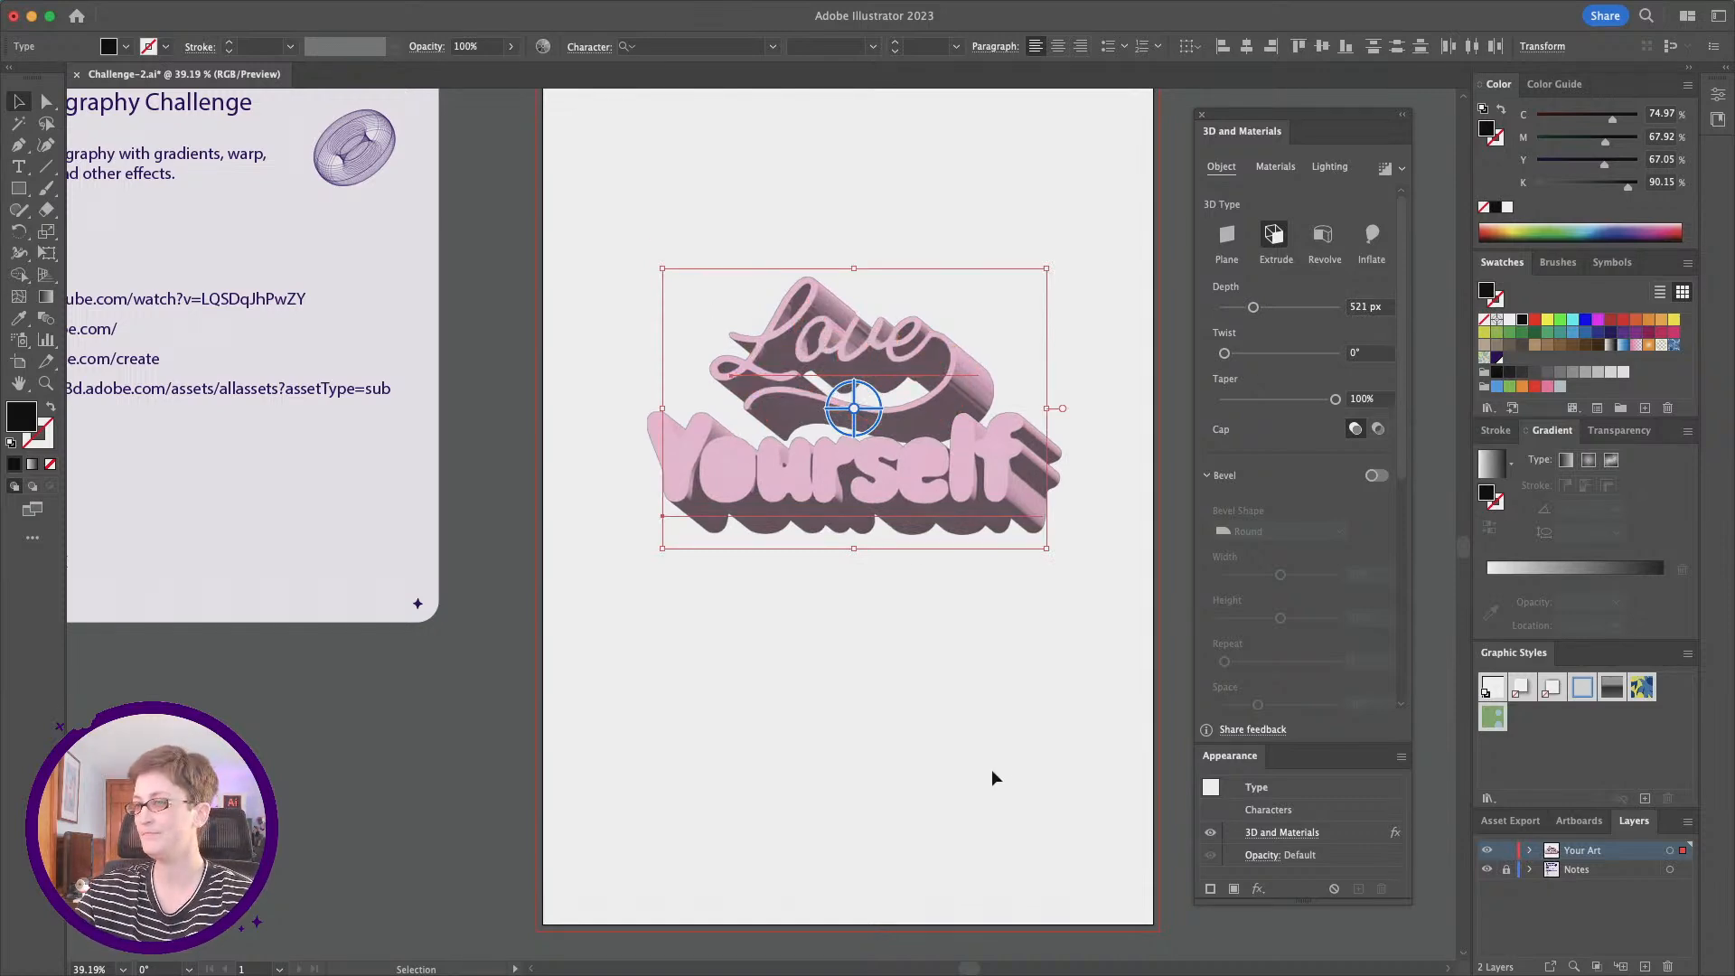
{"action": "scroll", "coordinate": [1090, 539], "scroll_direction": "right", "scroll_amount": 1}
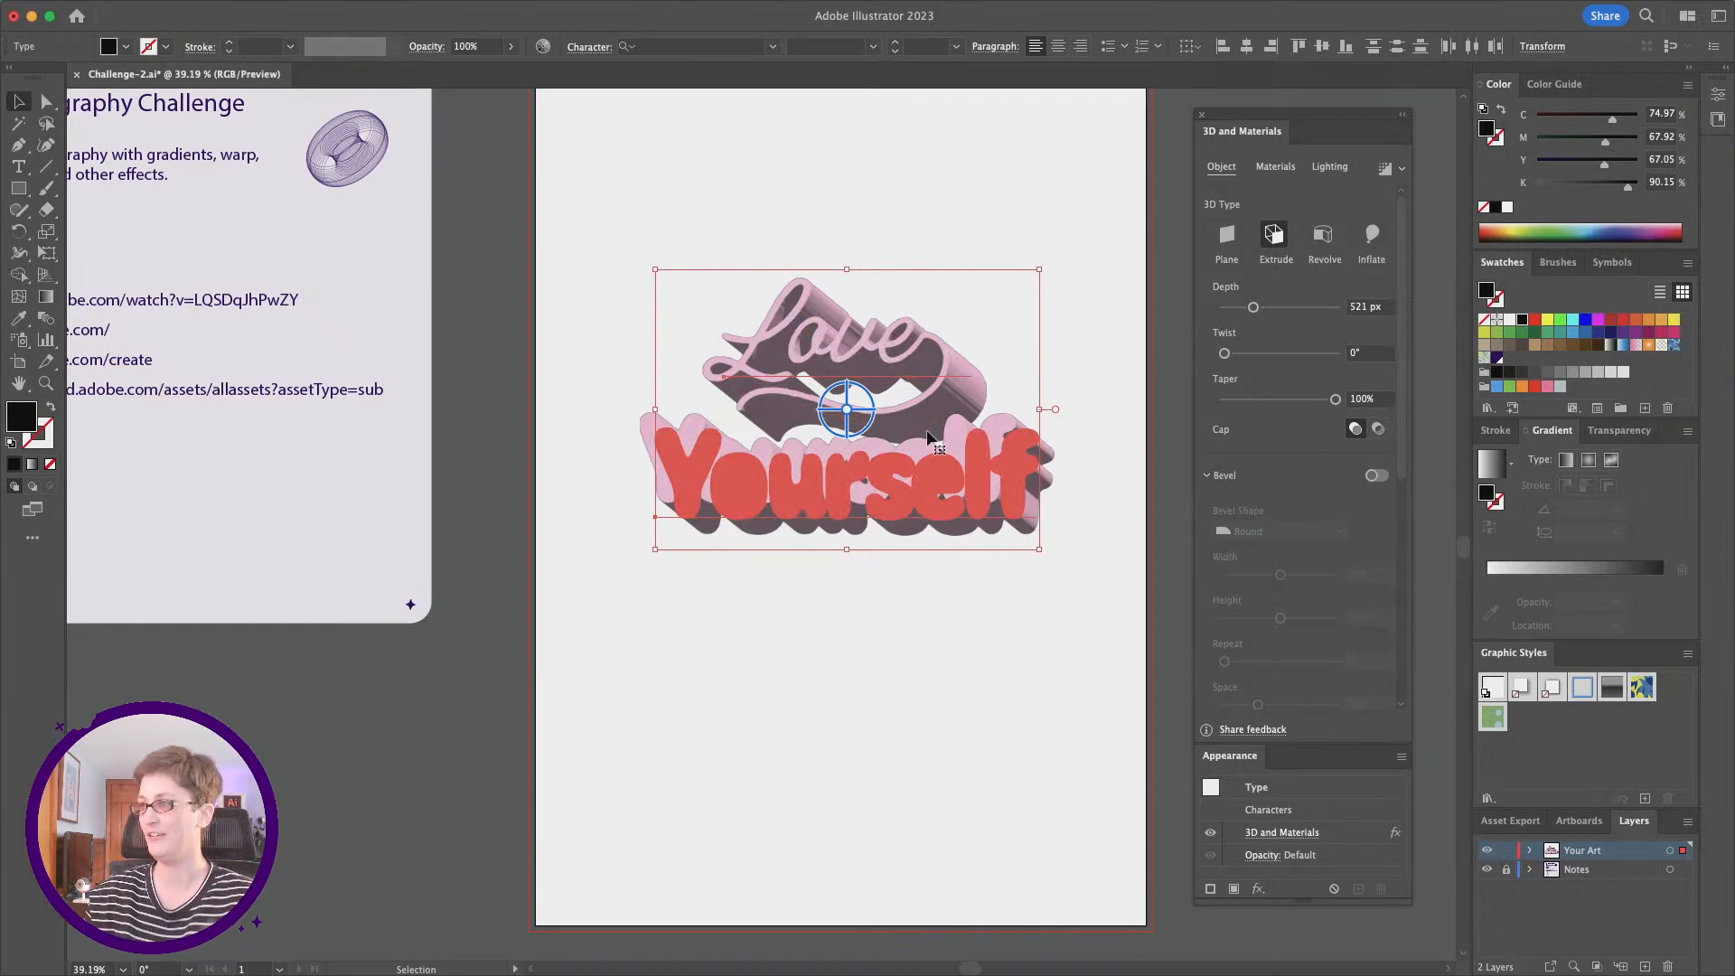
{"action": "left_click", "coordinate": [891, 676]}
Step: Add a bevel to "Yourself" only and set its bevel shape to Round
{"action": "scroll", "coordinate": [891, 676], "scroll_direction": "up", "scroll_amount": 2}
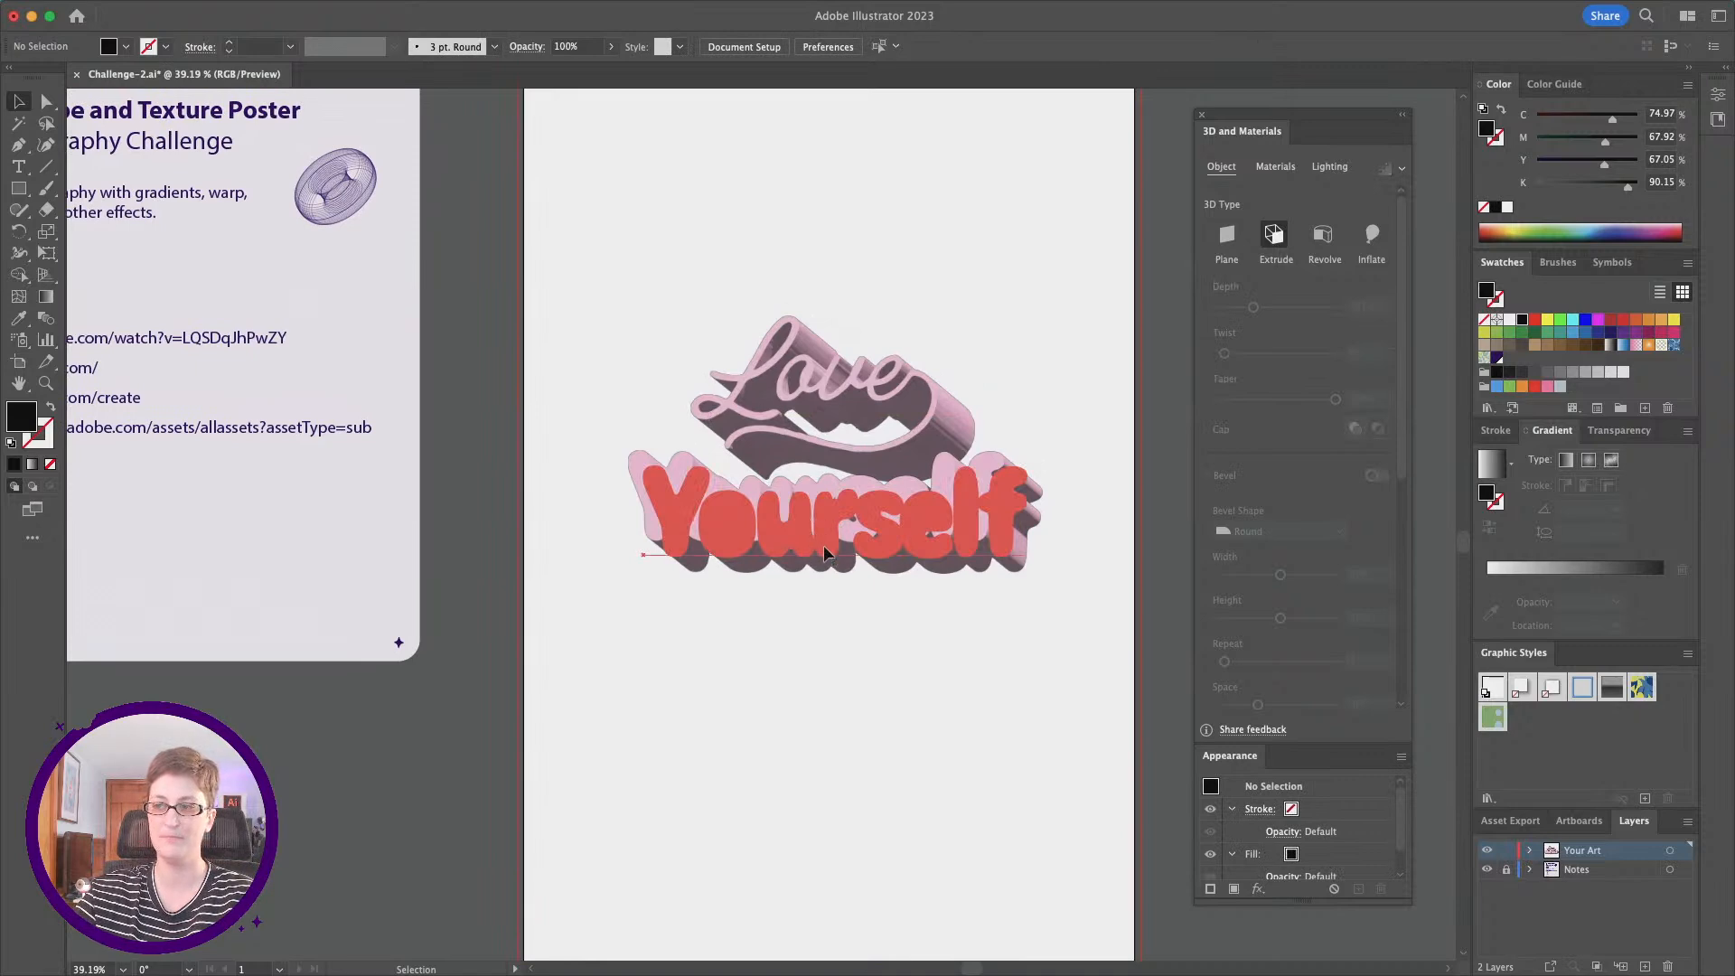
{"action": "left_click", "coordinate": [825, 553]}
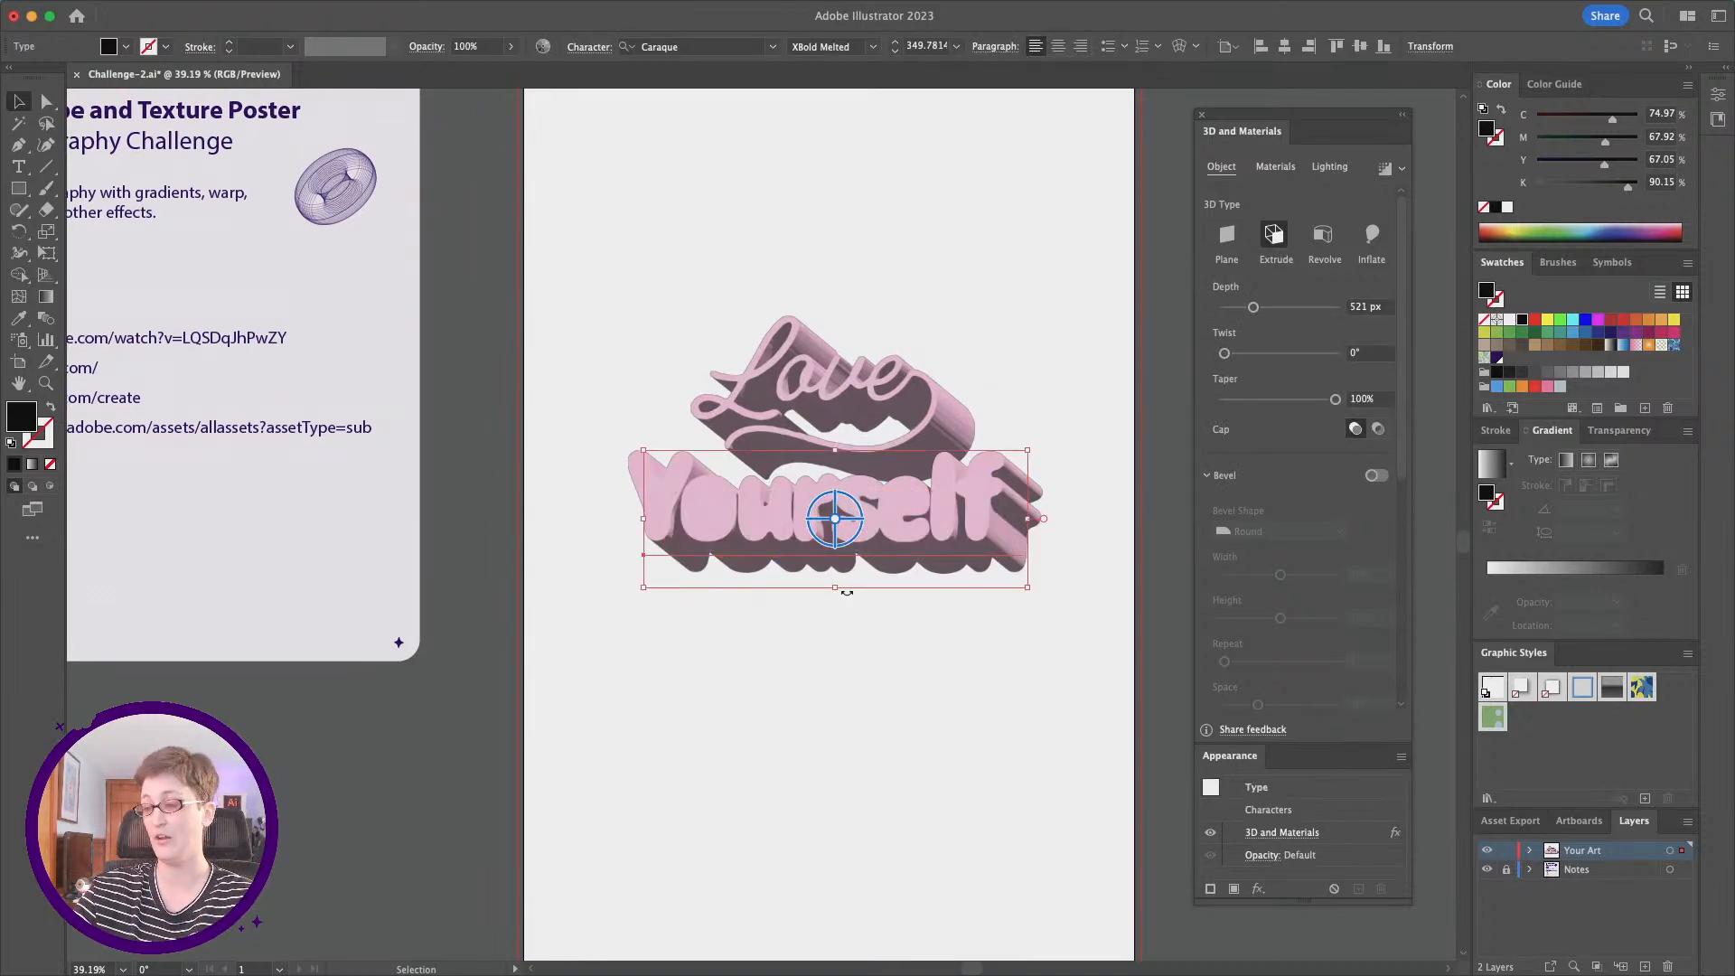
{"action": "left_click", "coordinate": [1382, 479]}
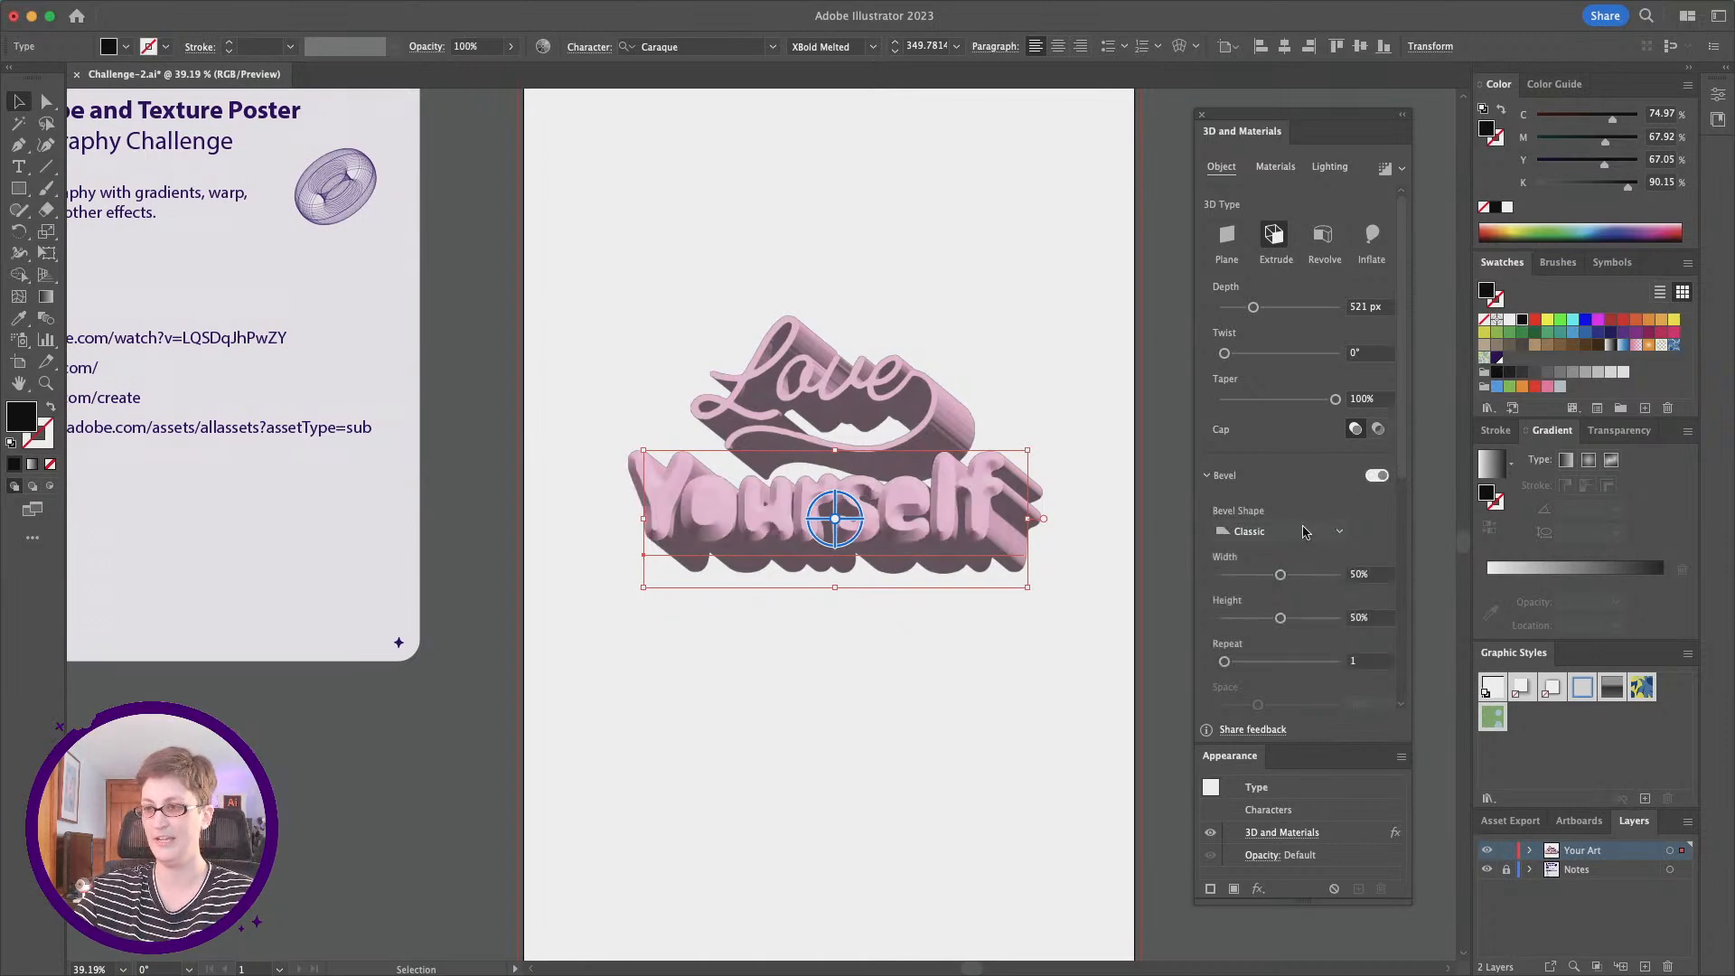
{"action": "left_click", "coordinate": [45, 383]}
{"action": "left_click", "coordinate": [946, 540]}
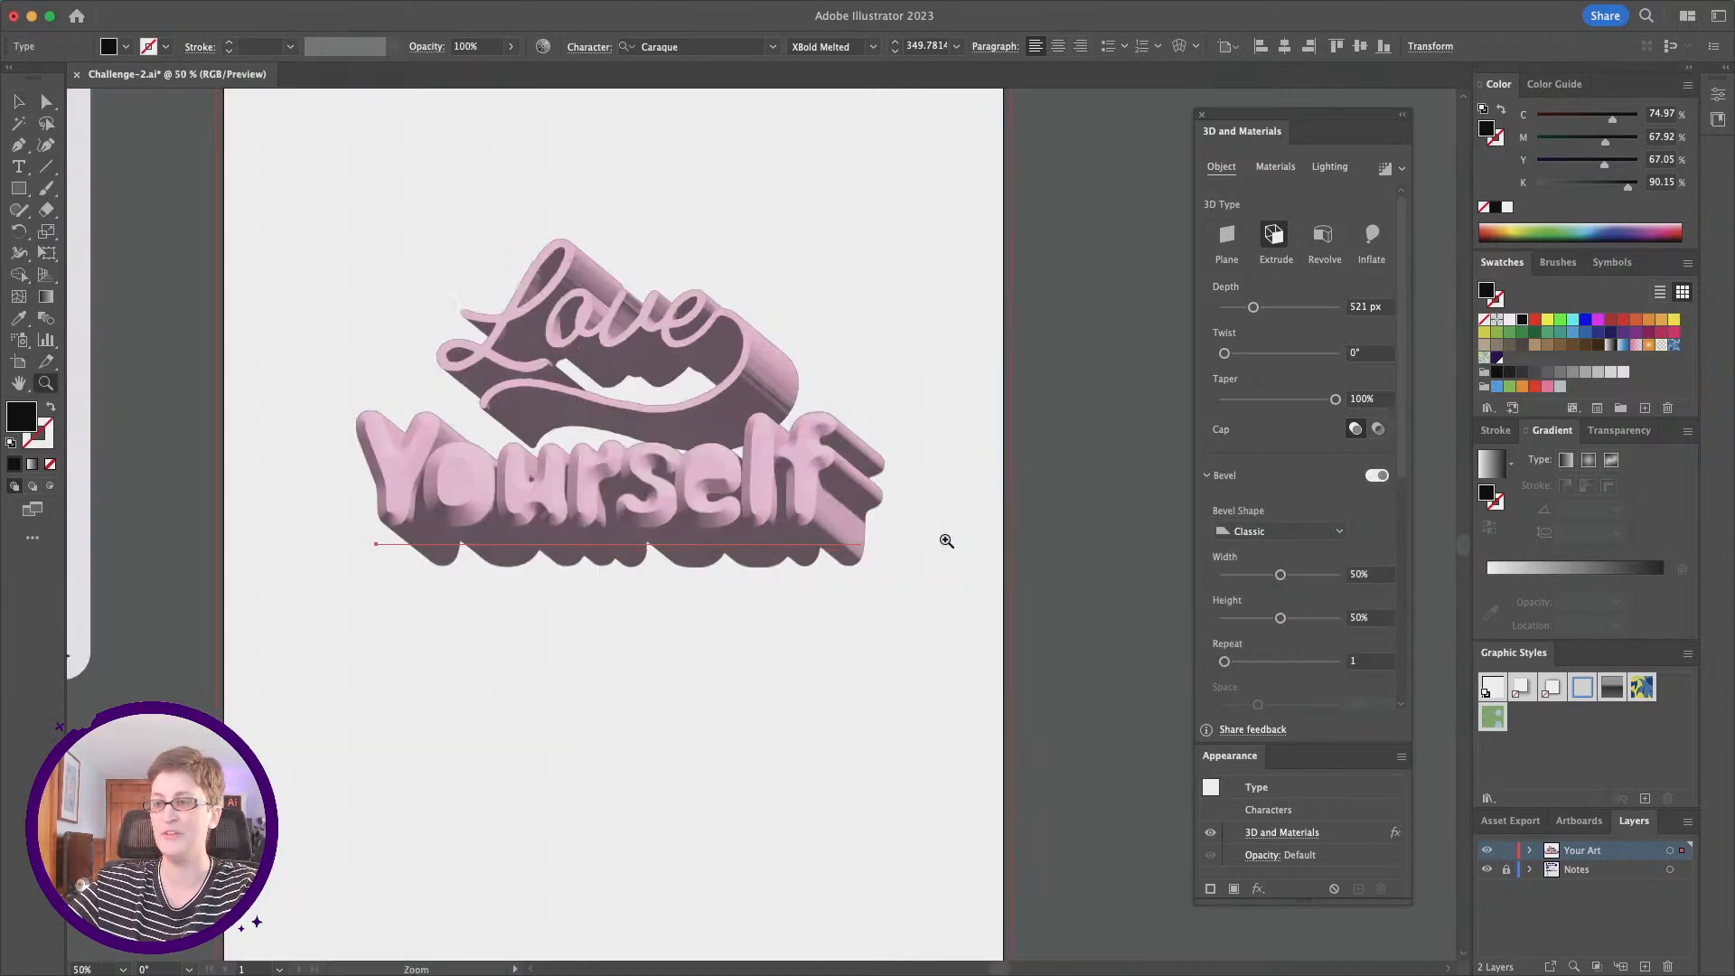
{"action": "left_click", "coordinate": [692, 516]}
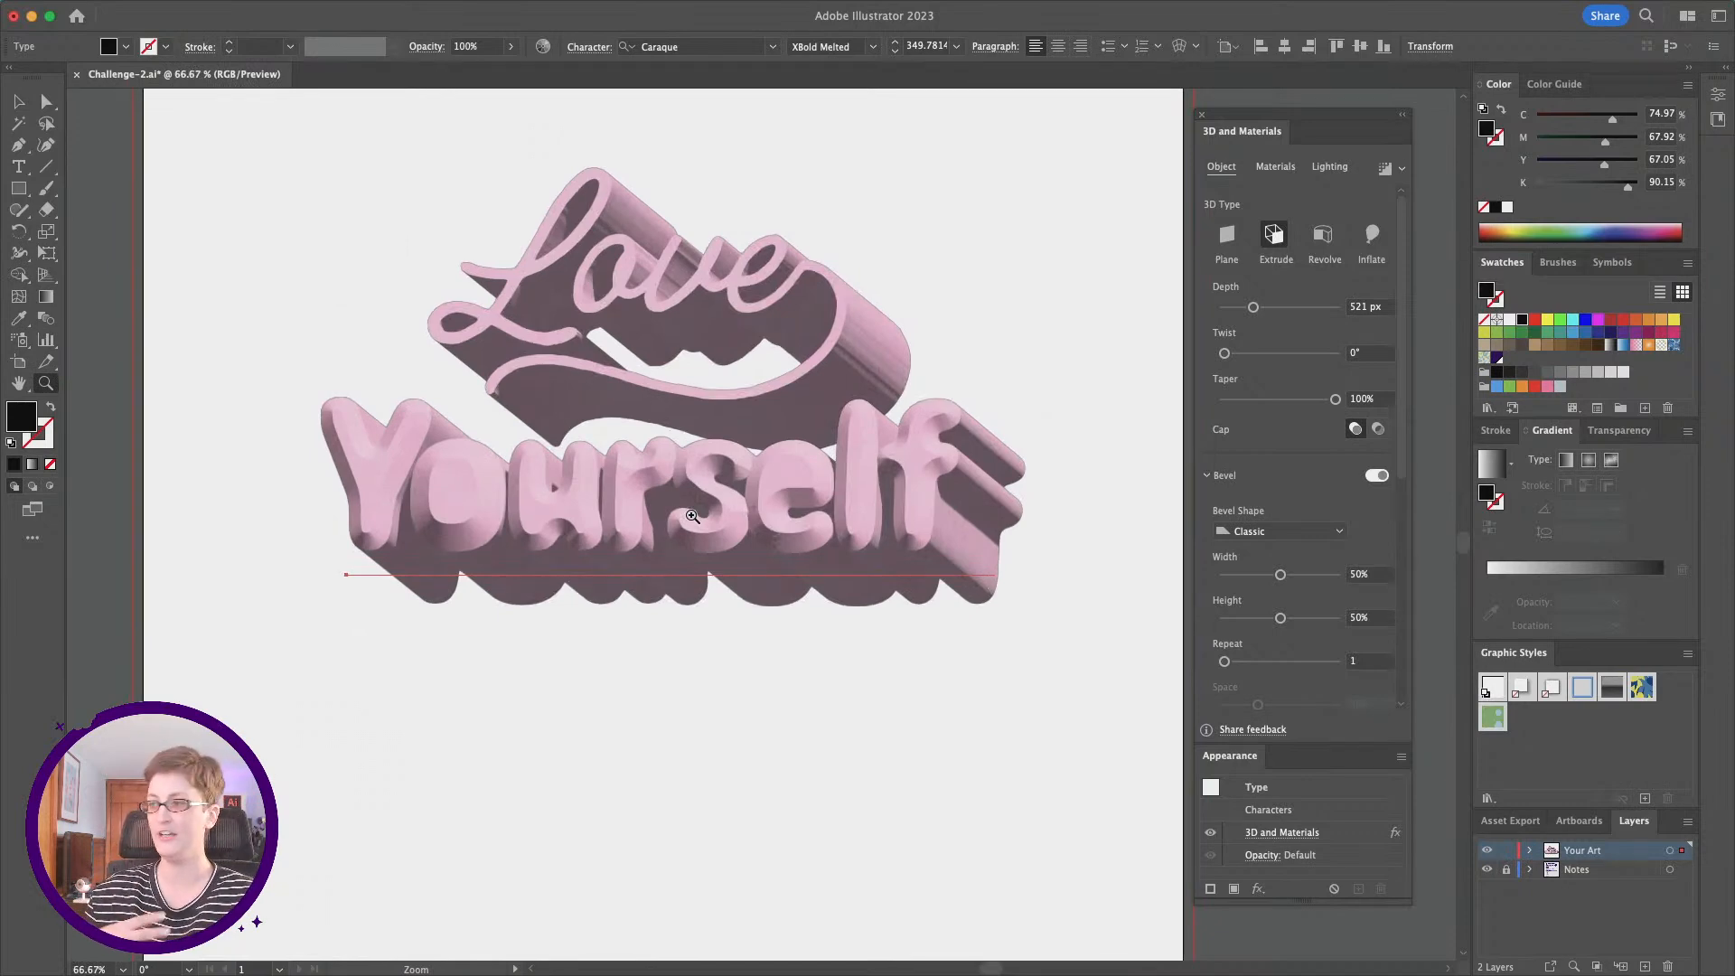
{"action": "left_click", "coordinate": [1337, 532]}
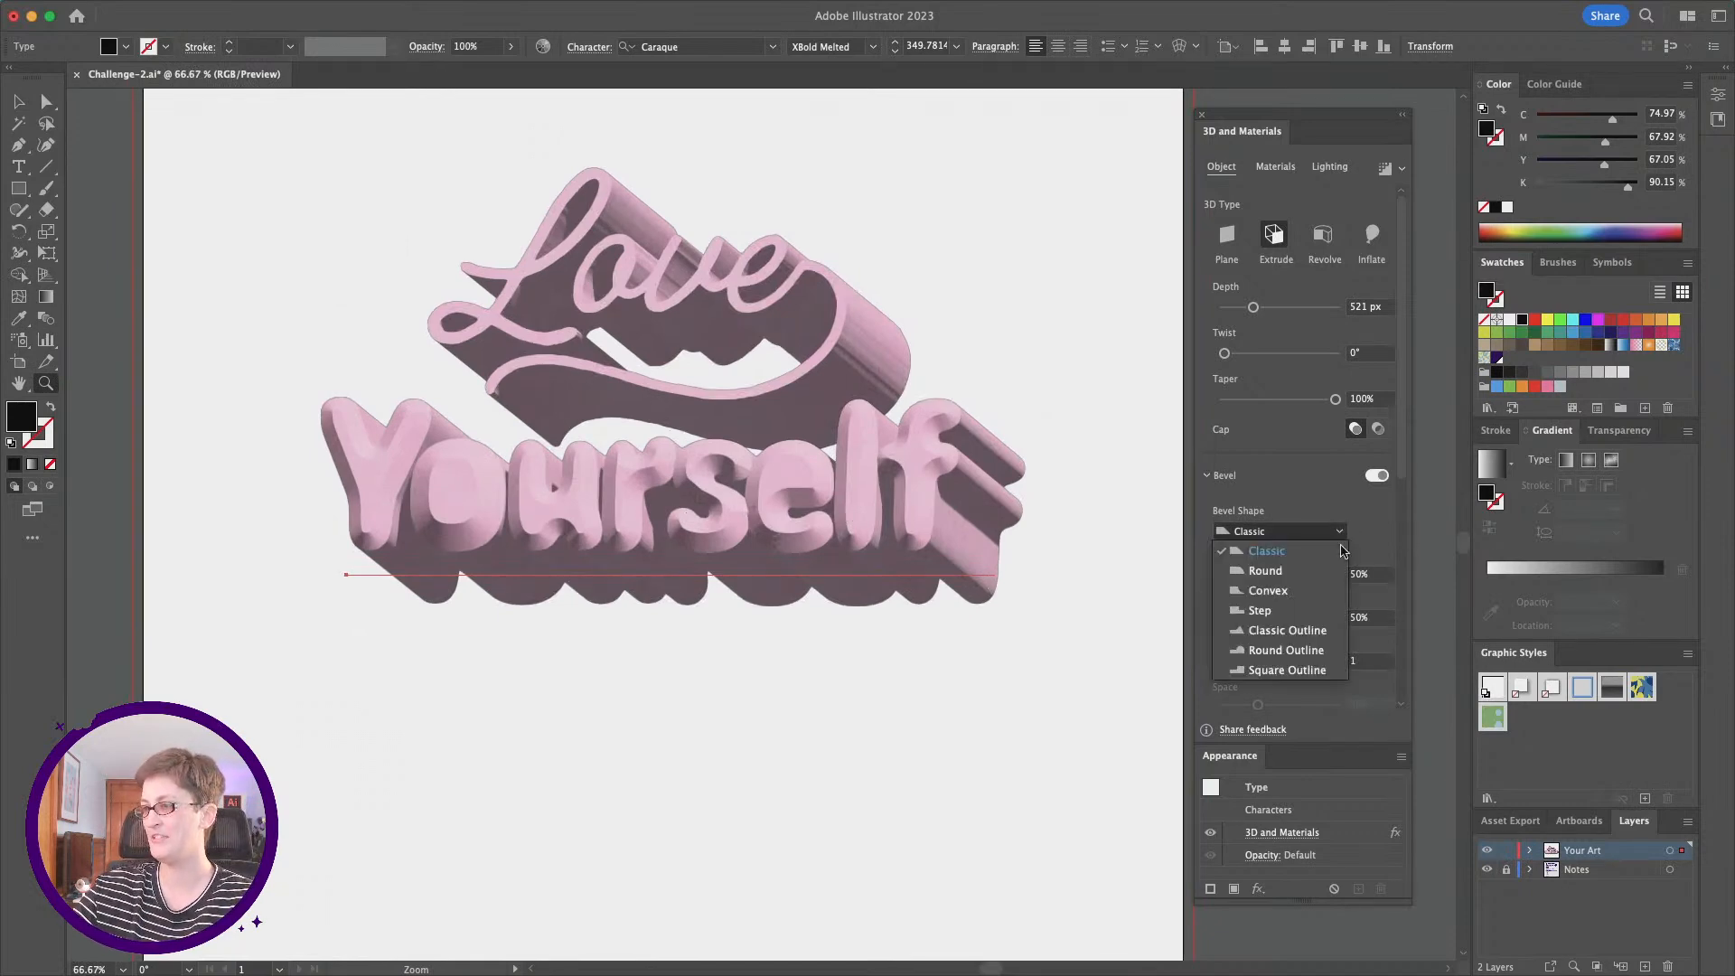
{"action": "left_click", "coordinate": [1331, 570]}
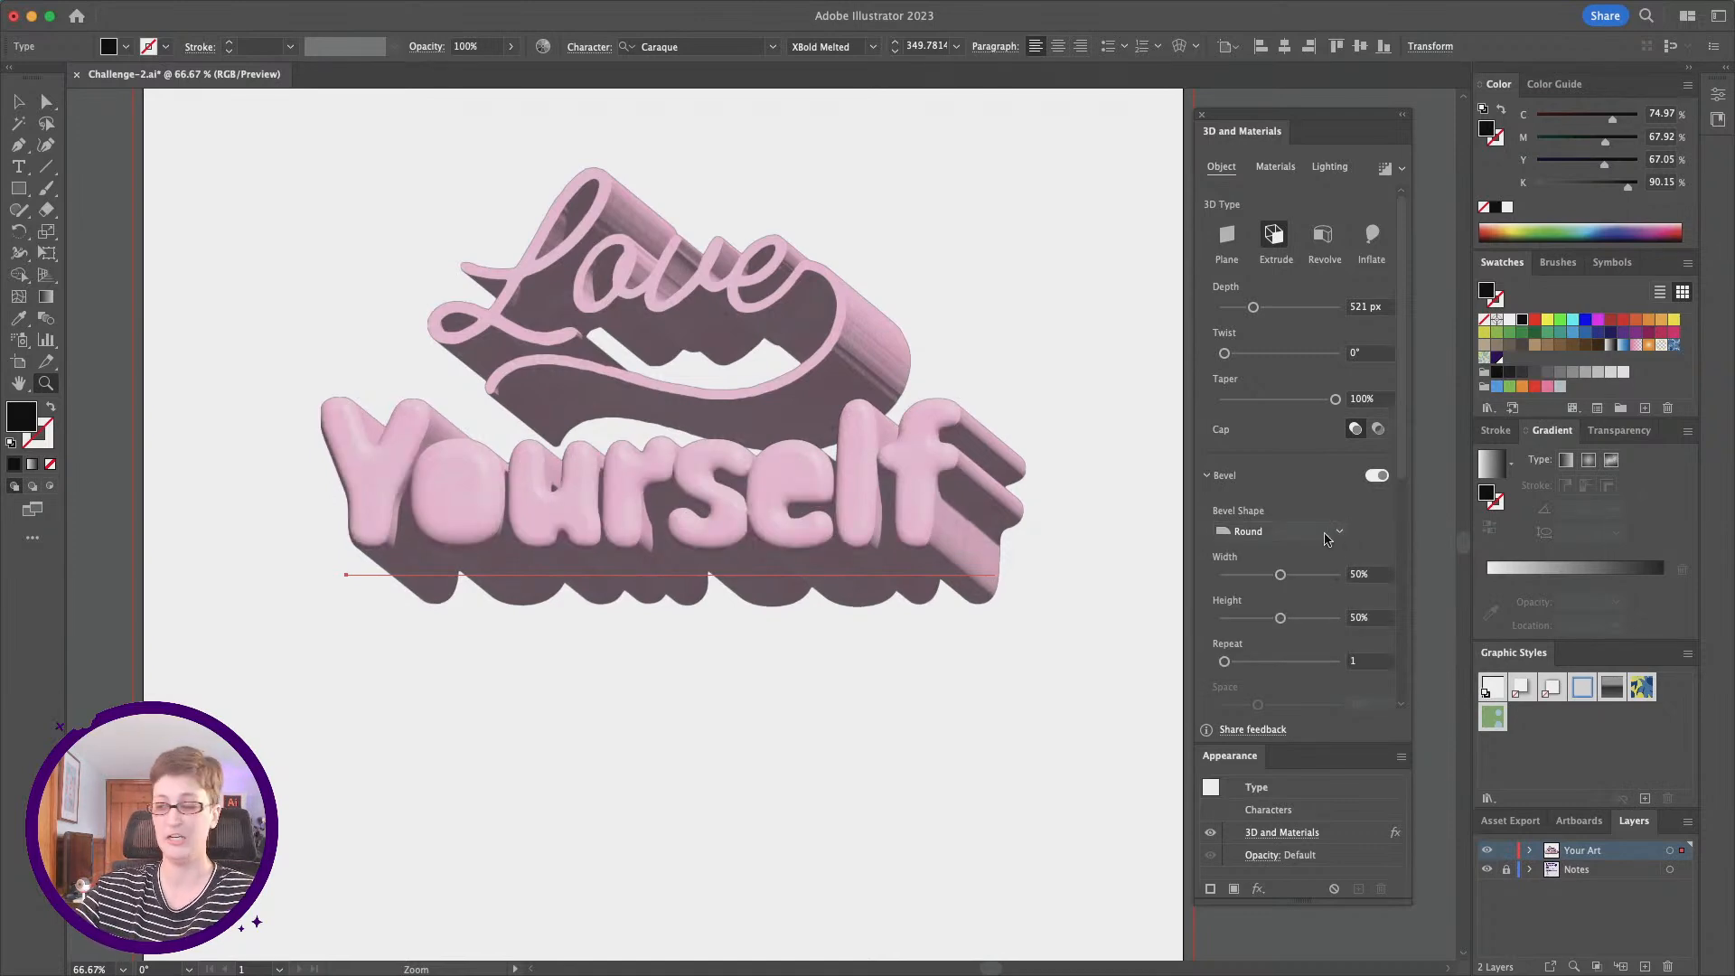
Step: Change the bevel on "Yourself" to Classic Outline with a width of 39% and a height of 61%
{"action": "left_click", "coordinate": [1344, 530]}
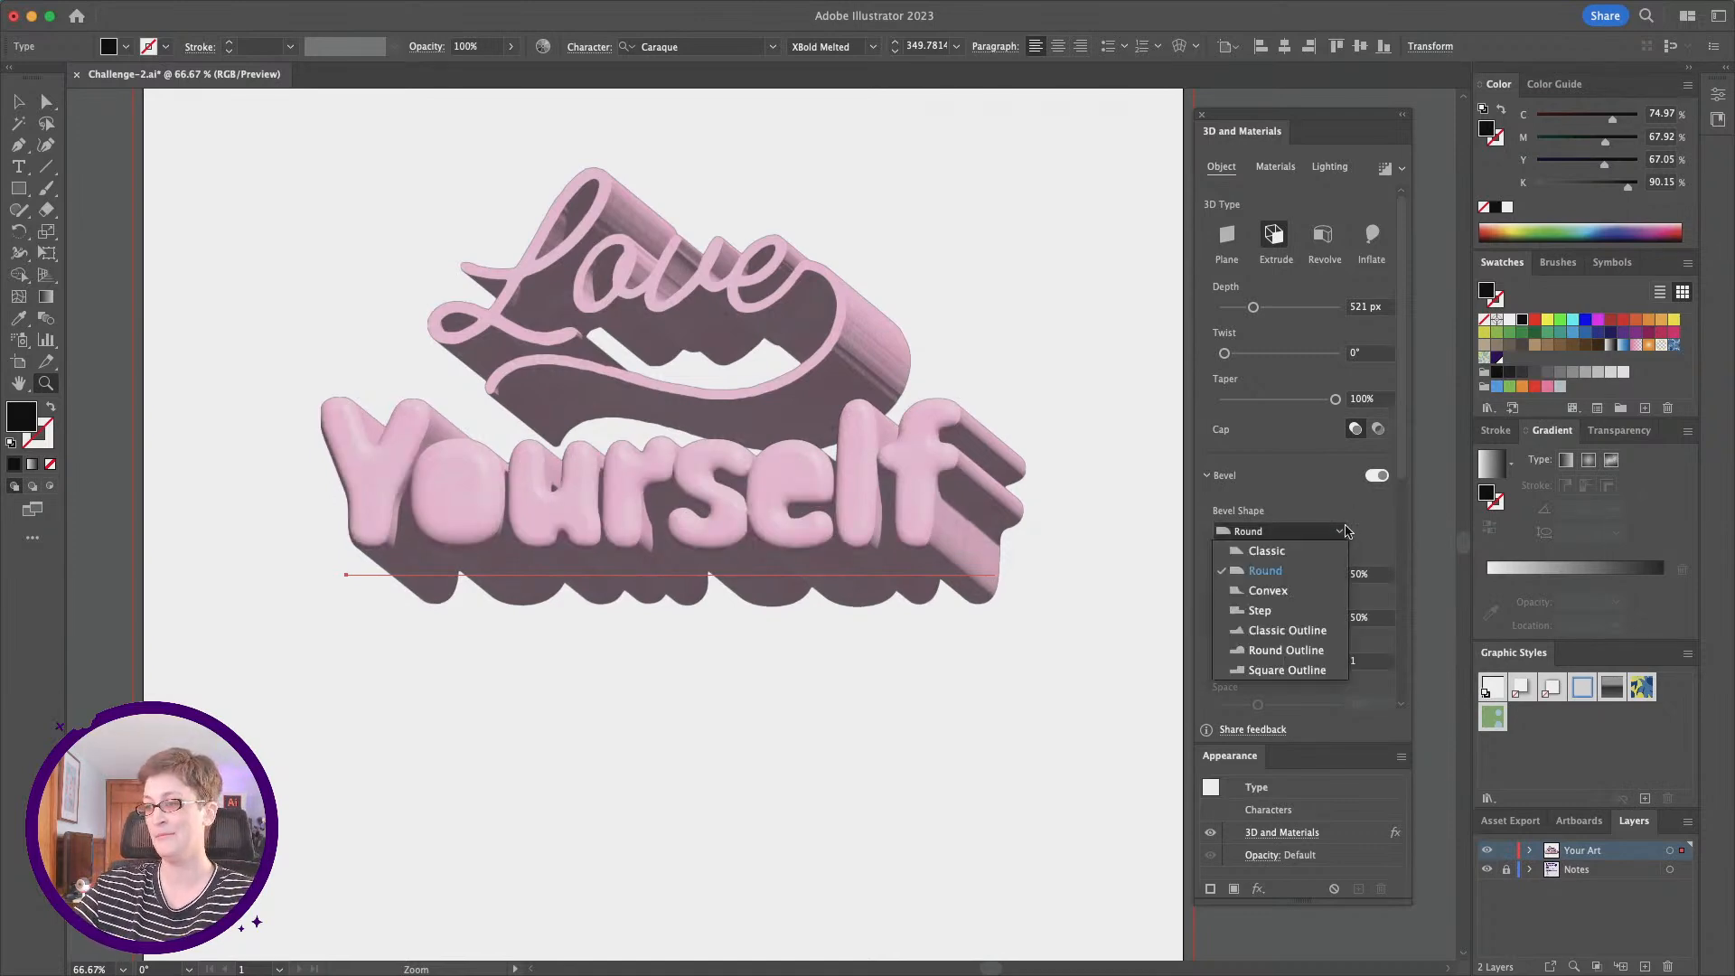
{"action": "left_click", "coordinate": [1315, 637]}
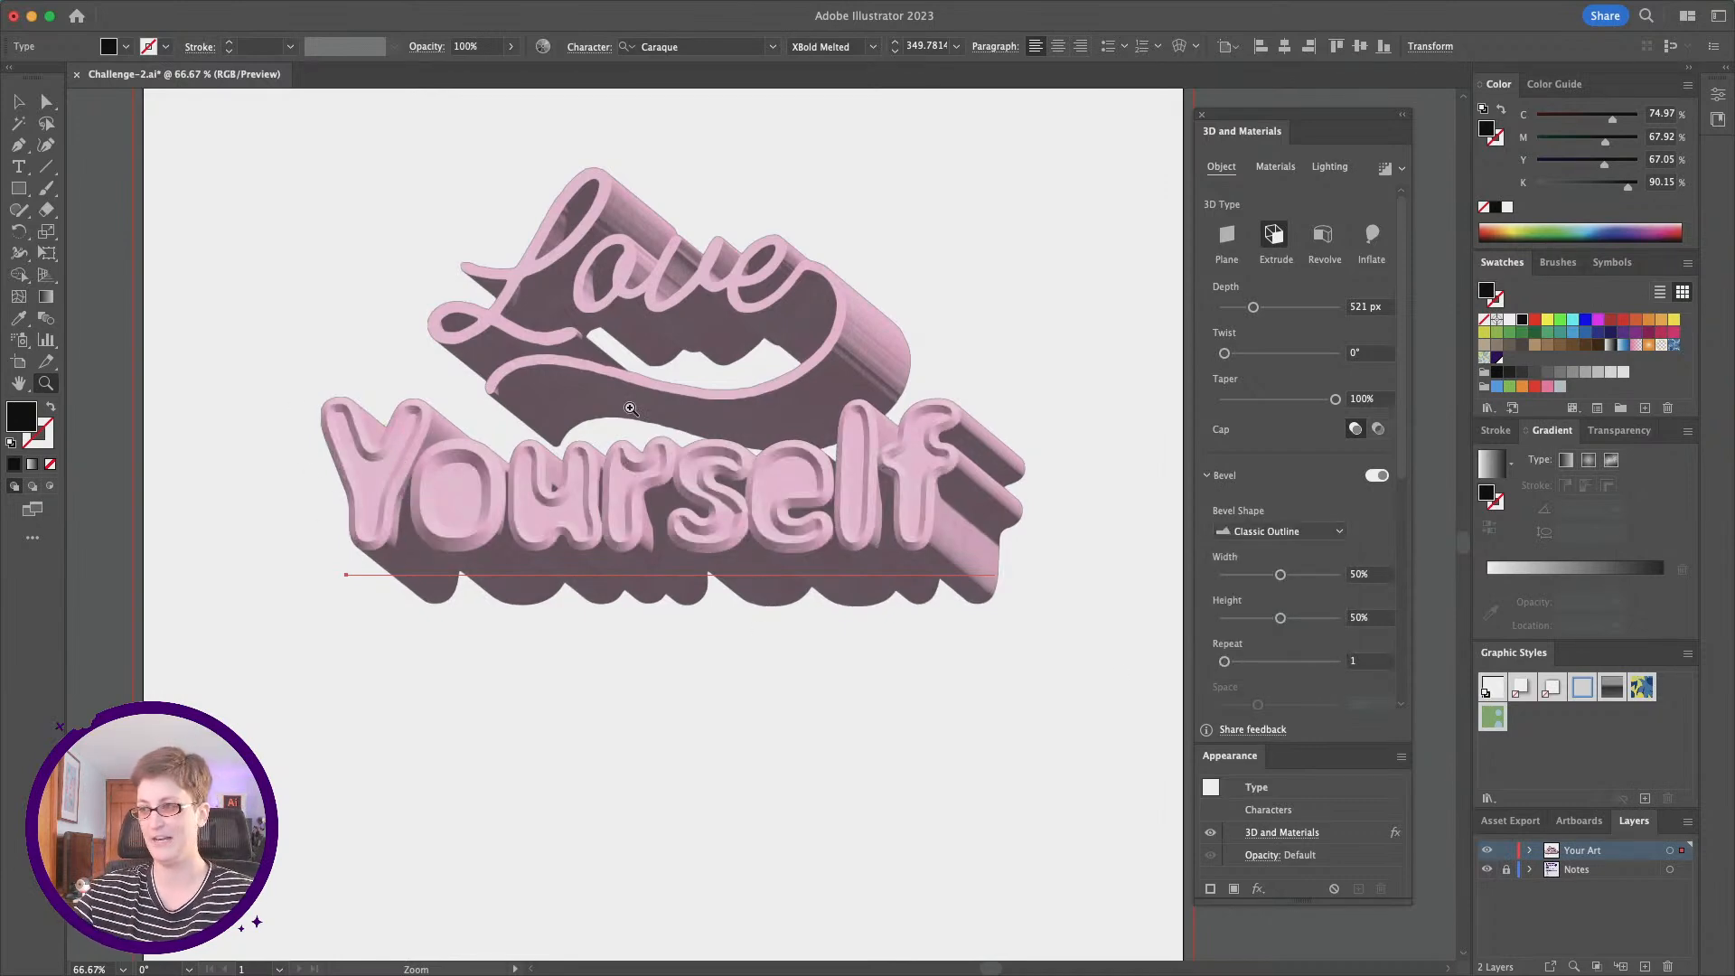
{"action": "left_click_drag", "start_coordinate": [1280, 578], "coordinate": [1268, 578]}
{"action": "left_click_drag", "start_coordinate": [1225, 662], "coordinate": [1292, 619]}
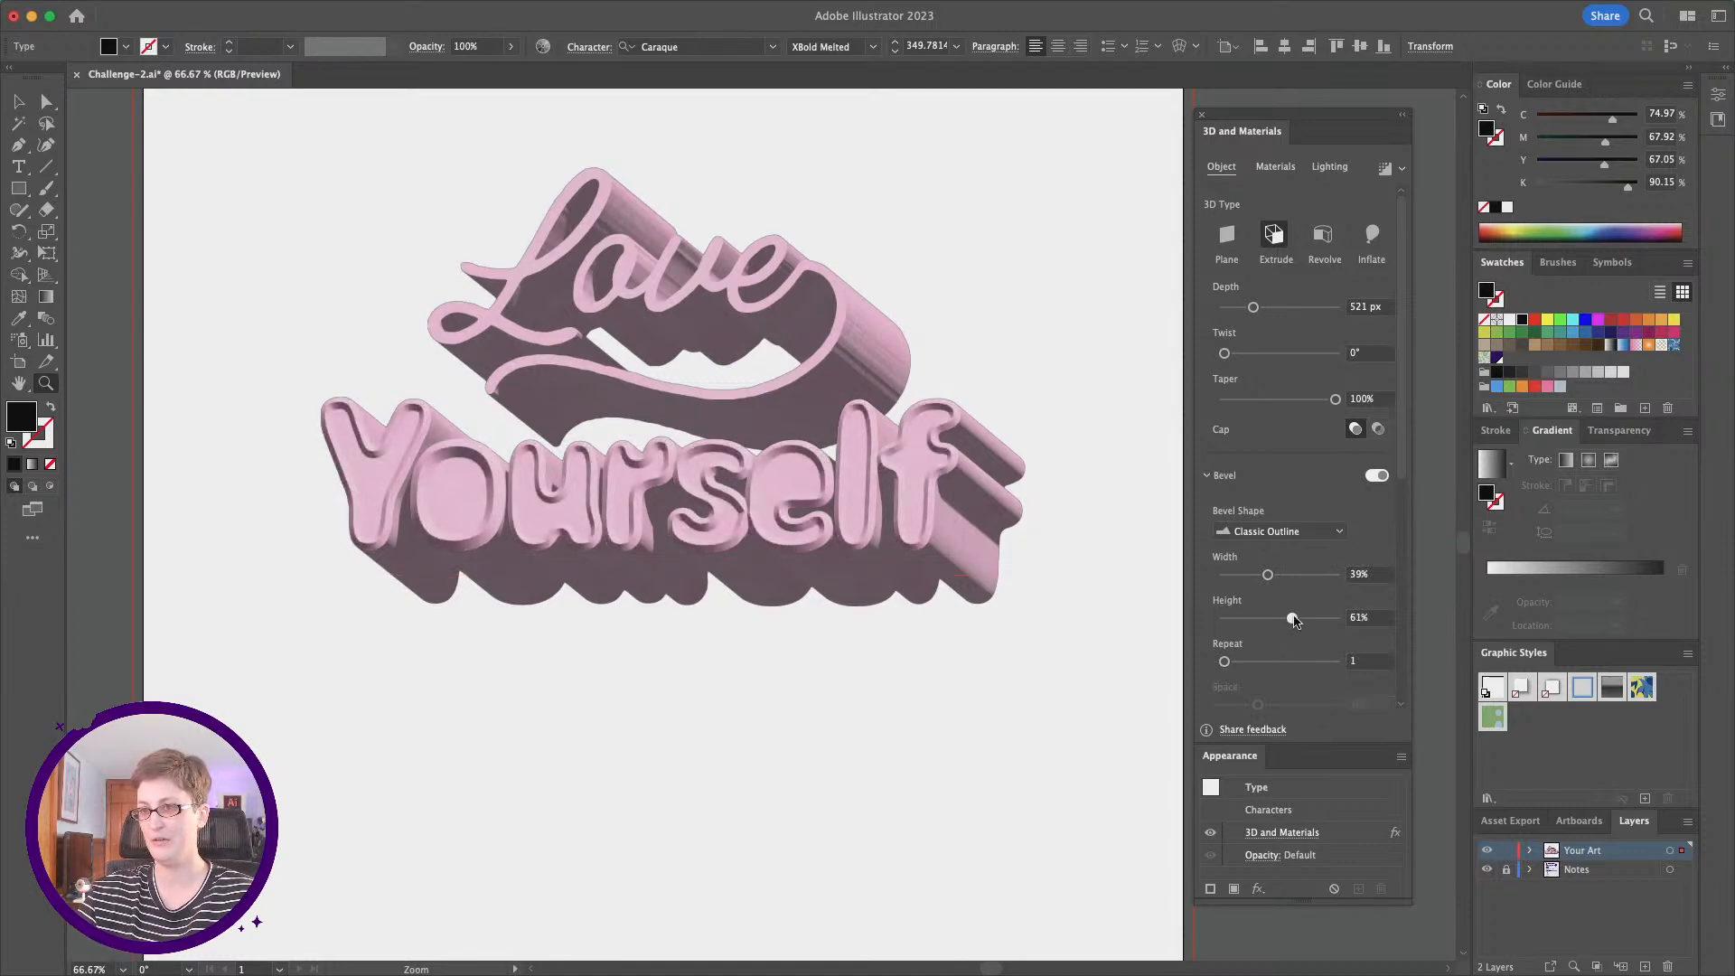
{"action": "left_click_drag", "start_coordinate": [1223, 664], "coordinate": [1226, 664]}
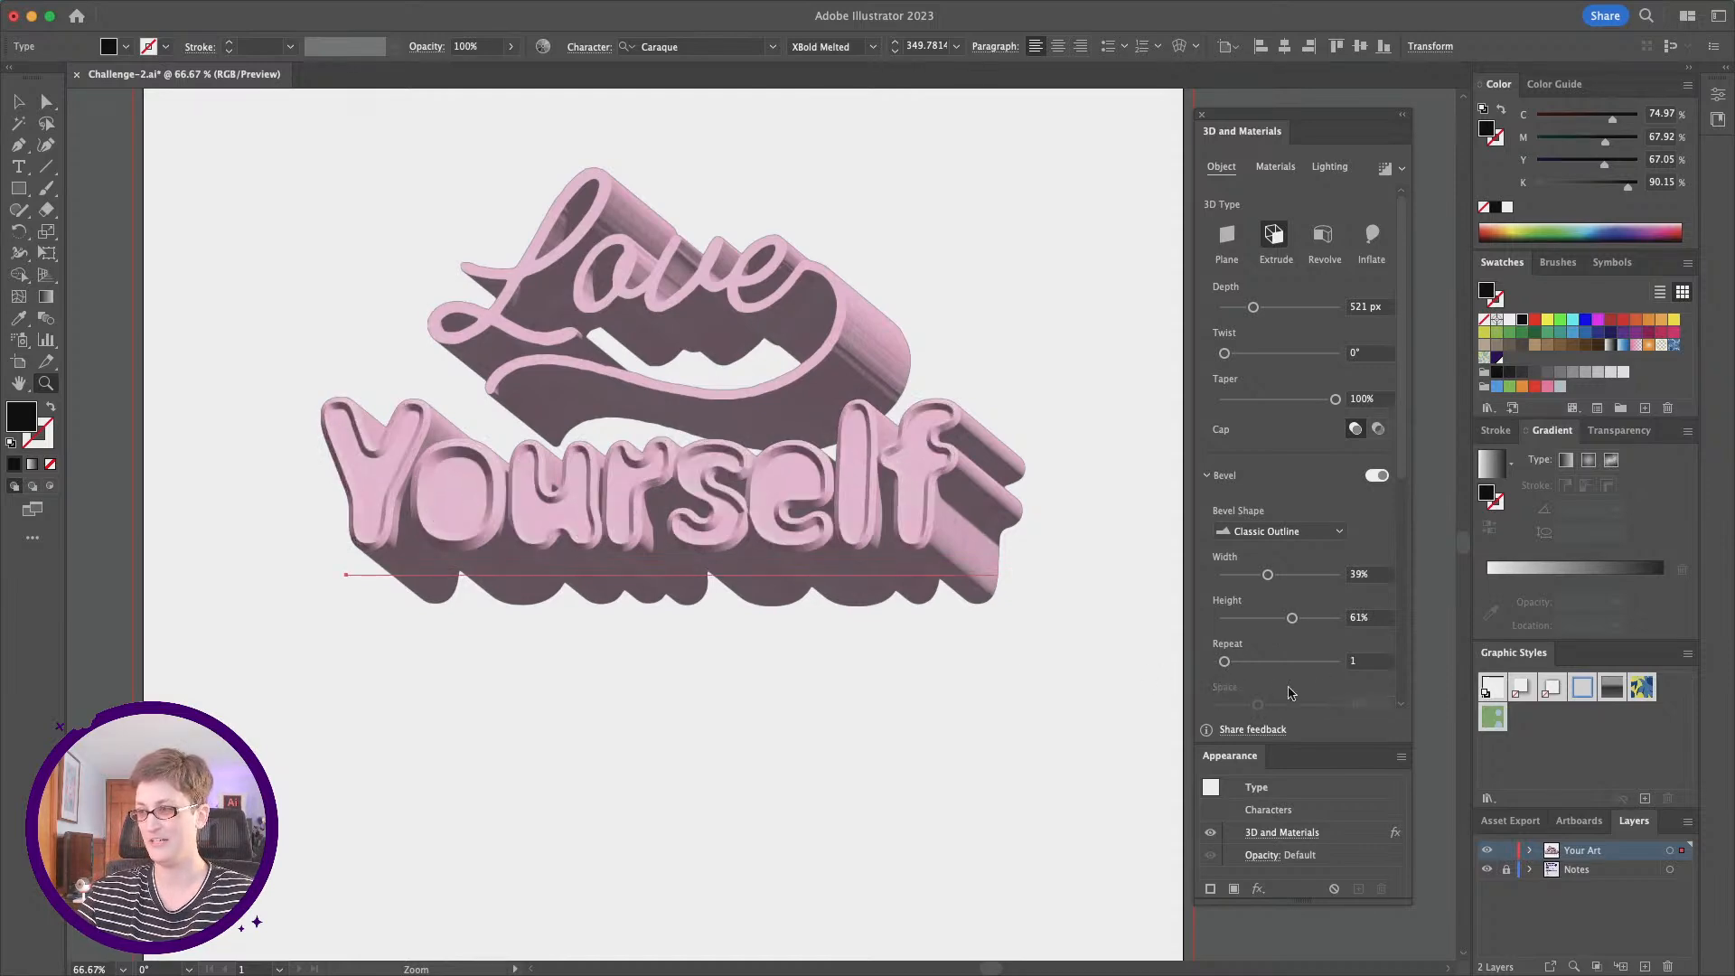
{"action": "left_click", "coordinate": [1015, 652]}
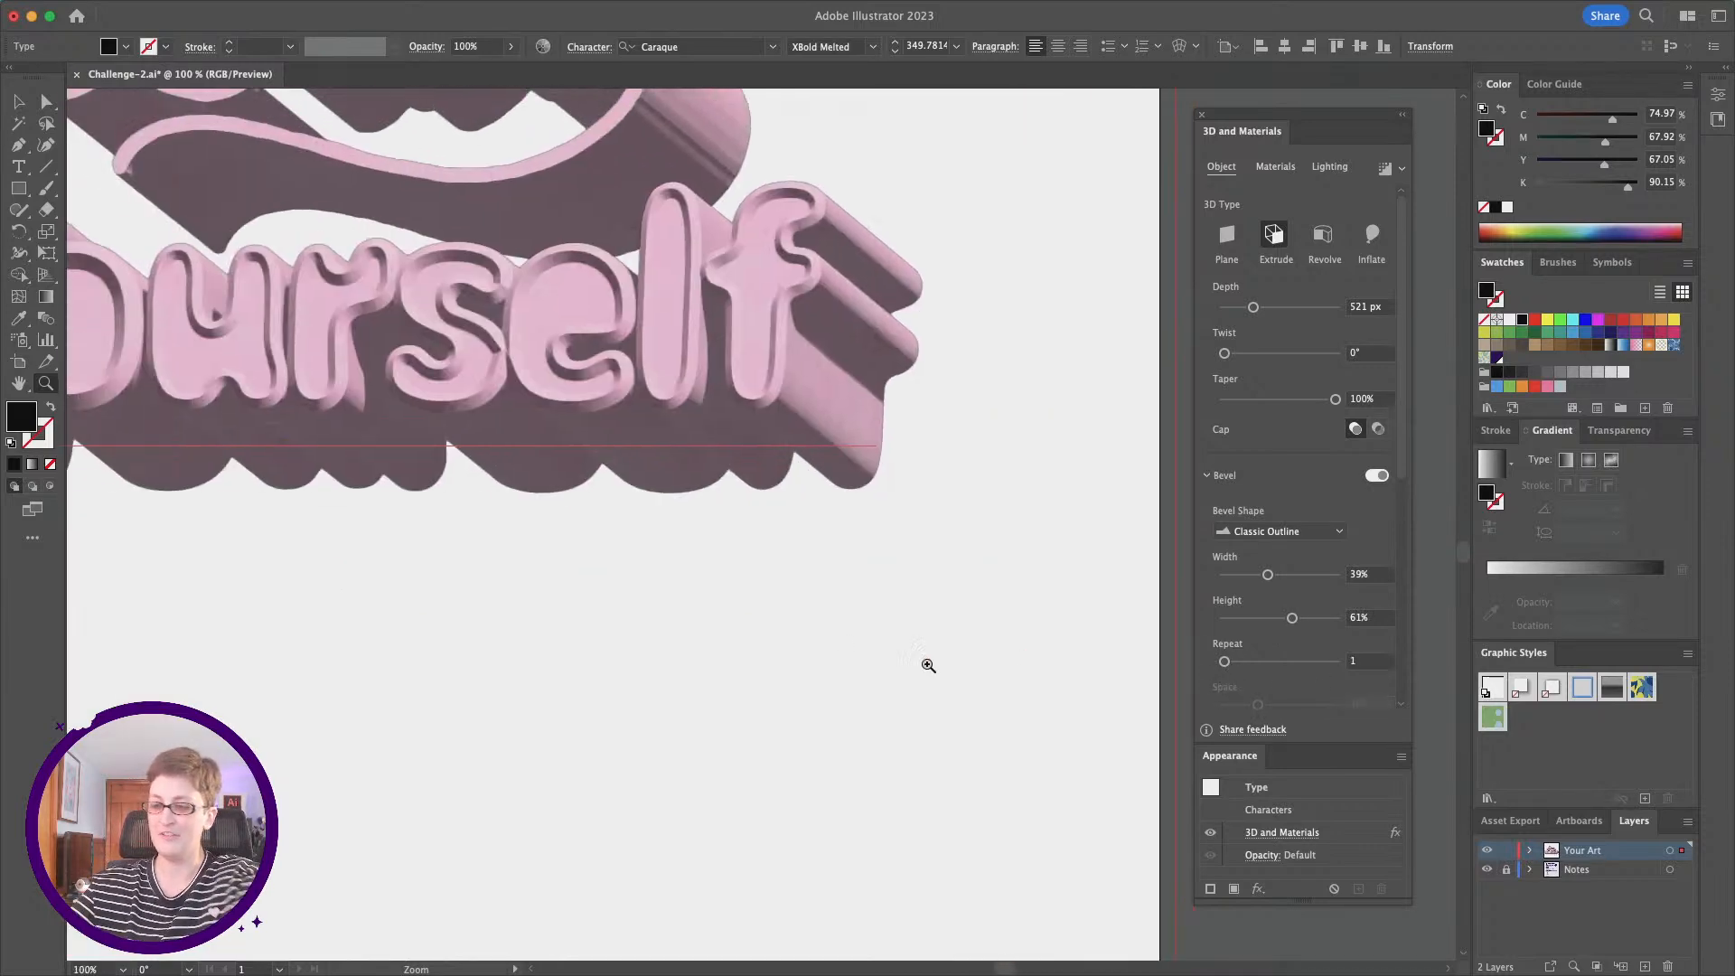
{"action": "left_click", "coordinate": [345, 504], "text": "alt"}
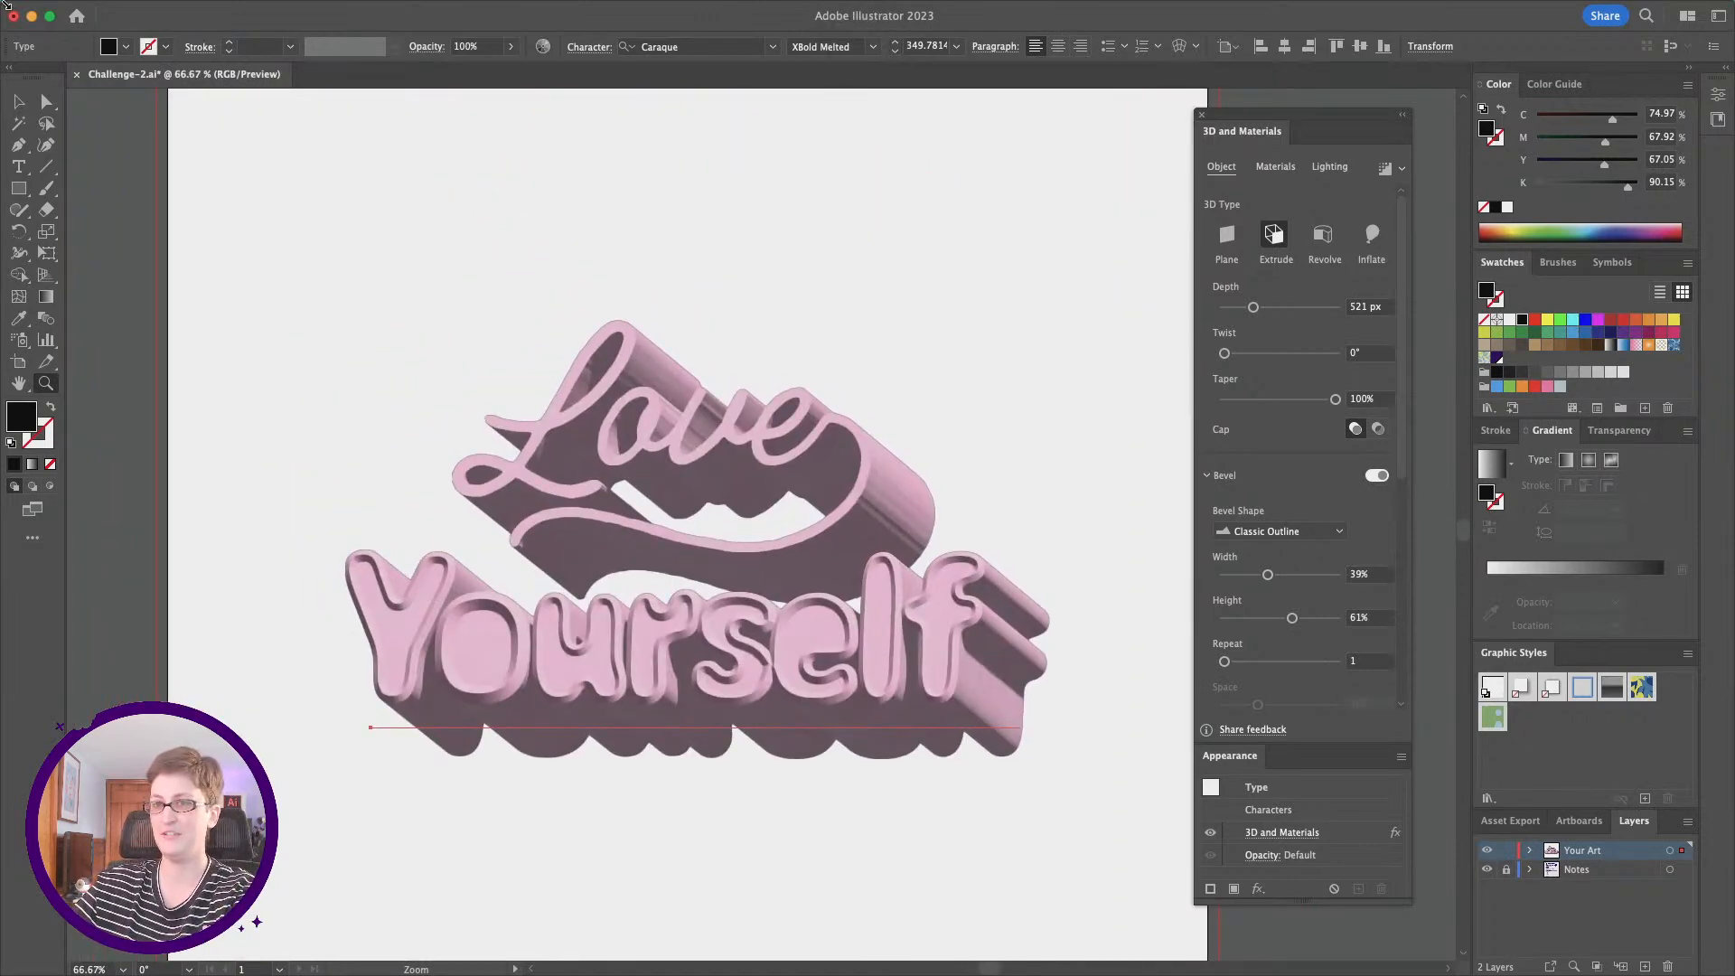
Step: Give the "Love" extrusion a 101° twist and a 50% taper, and deselect it
{"action": "left_click", "coordinate": [18, 102]}
{"action": "left_click", "coordinate": [629, 411]}
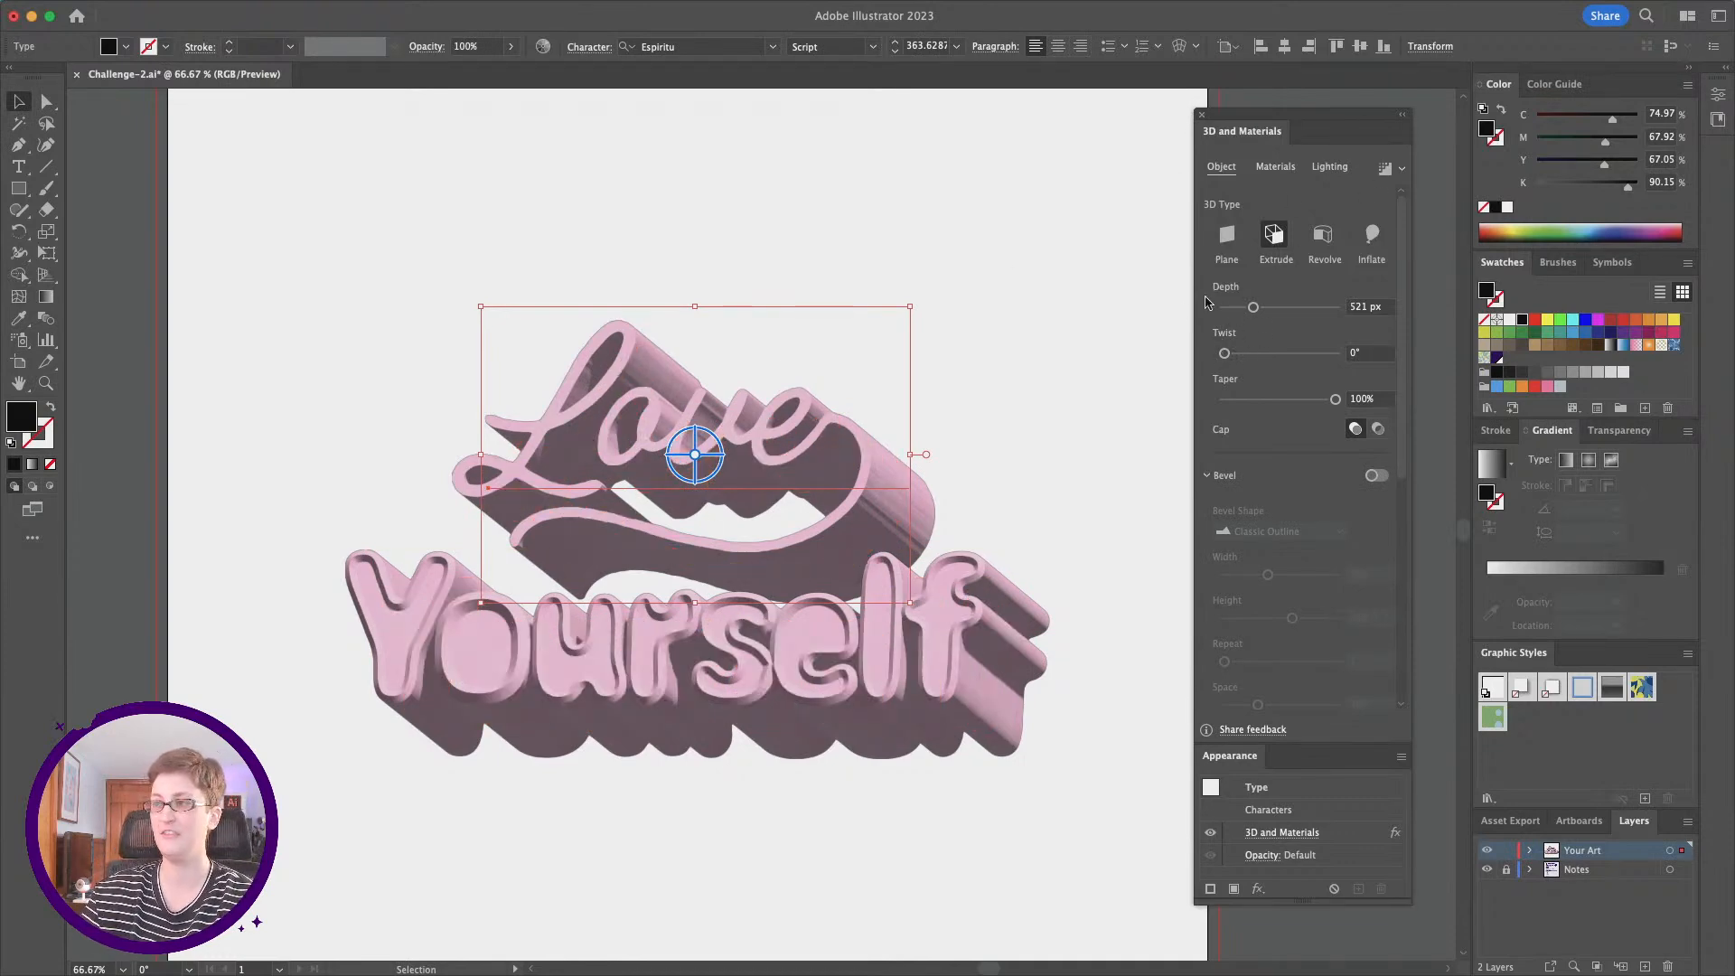
{"action": "left_click_drag", "start_coordinate": [1226, 353], "coordinate": [1260, 355]}
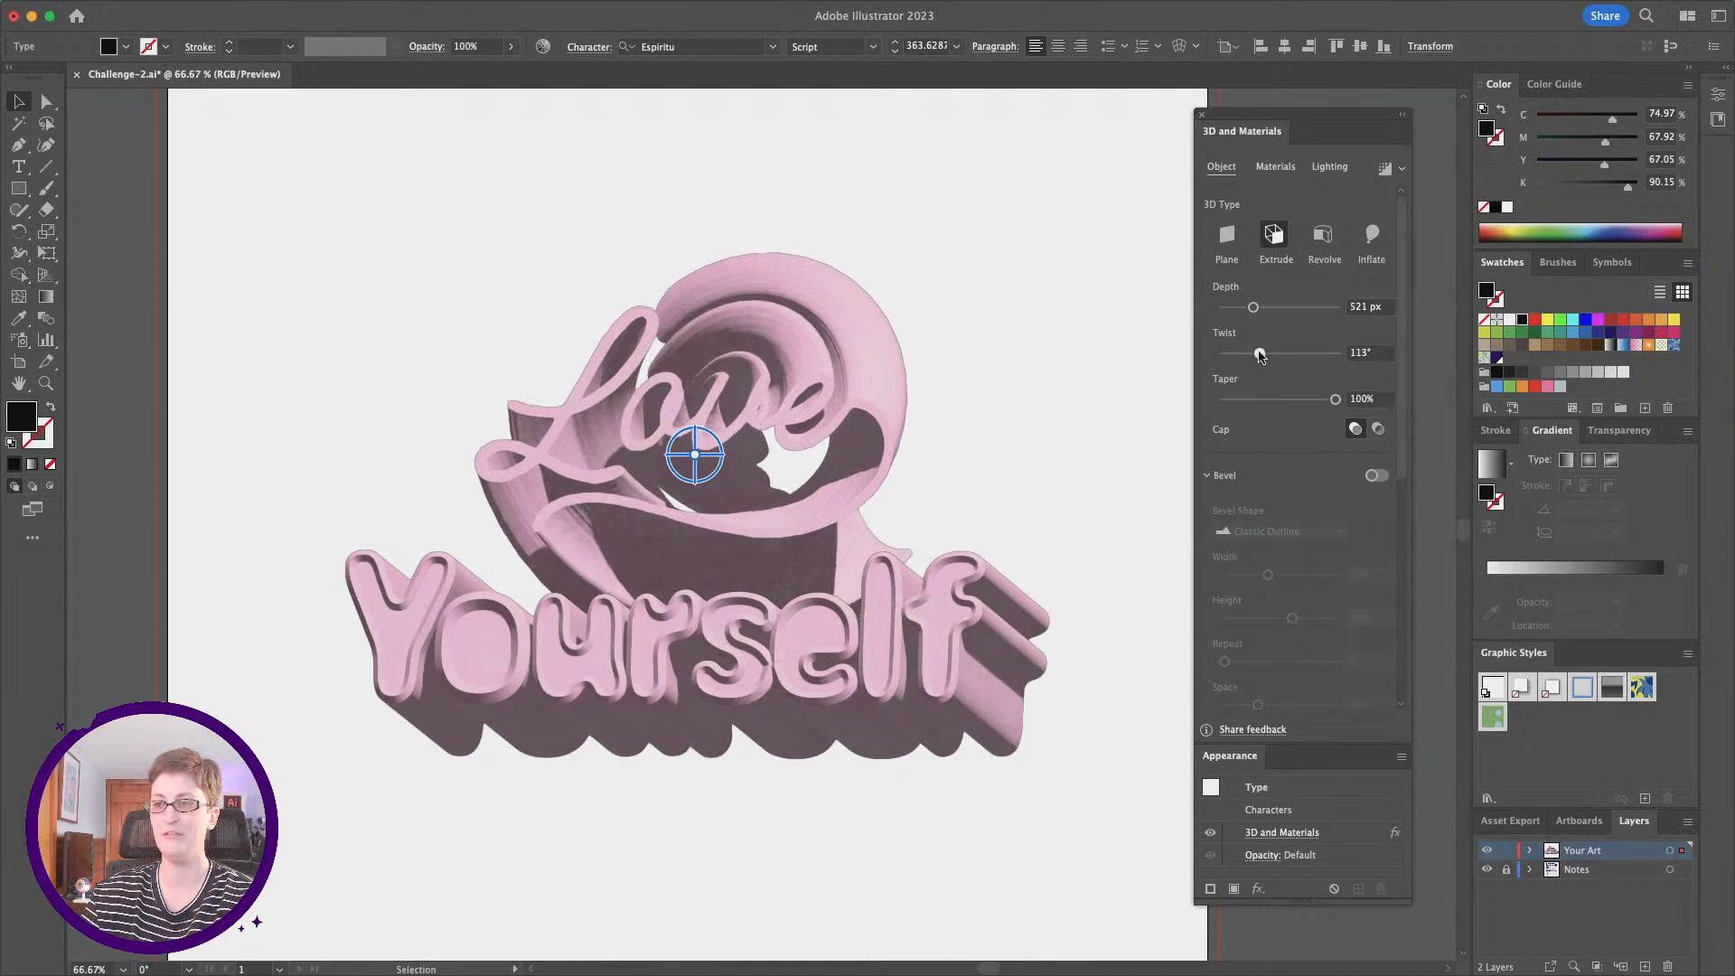
{"action": "left_click_drag", "start_coordinate": [1258, 356], "coordinate": [1254, 357]}
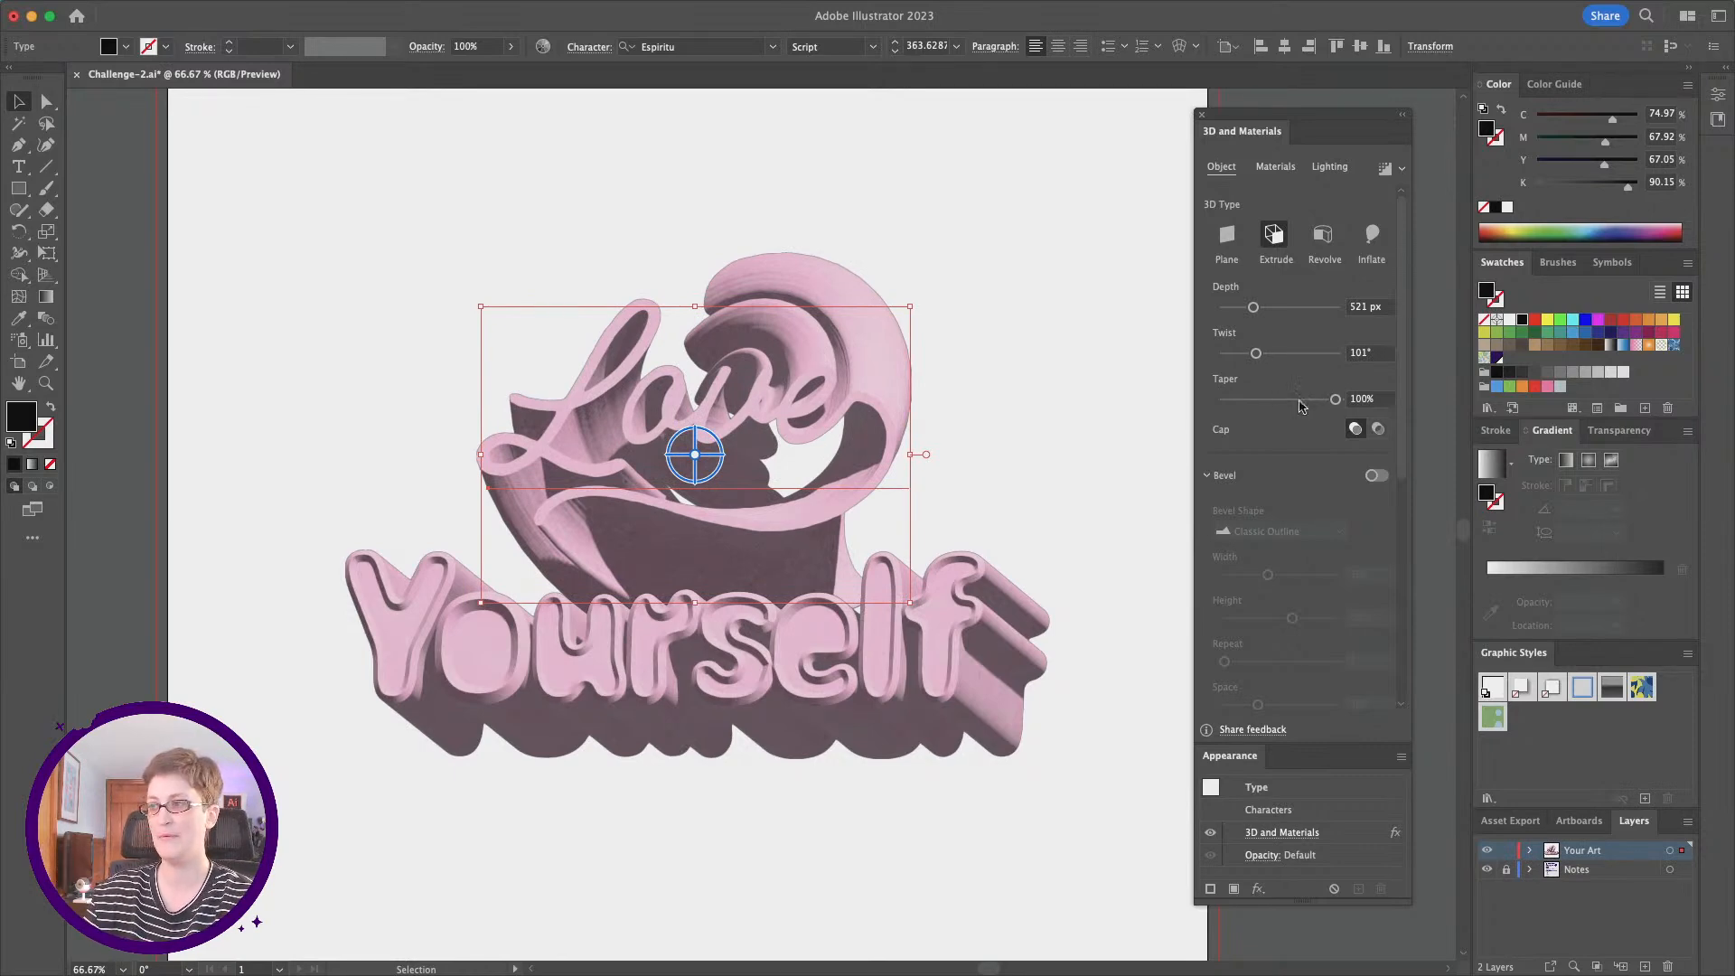
{"action": "left_click_drag", "start_coordinate": [1330, 405], "coordinate": [1279, 406]}
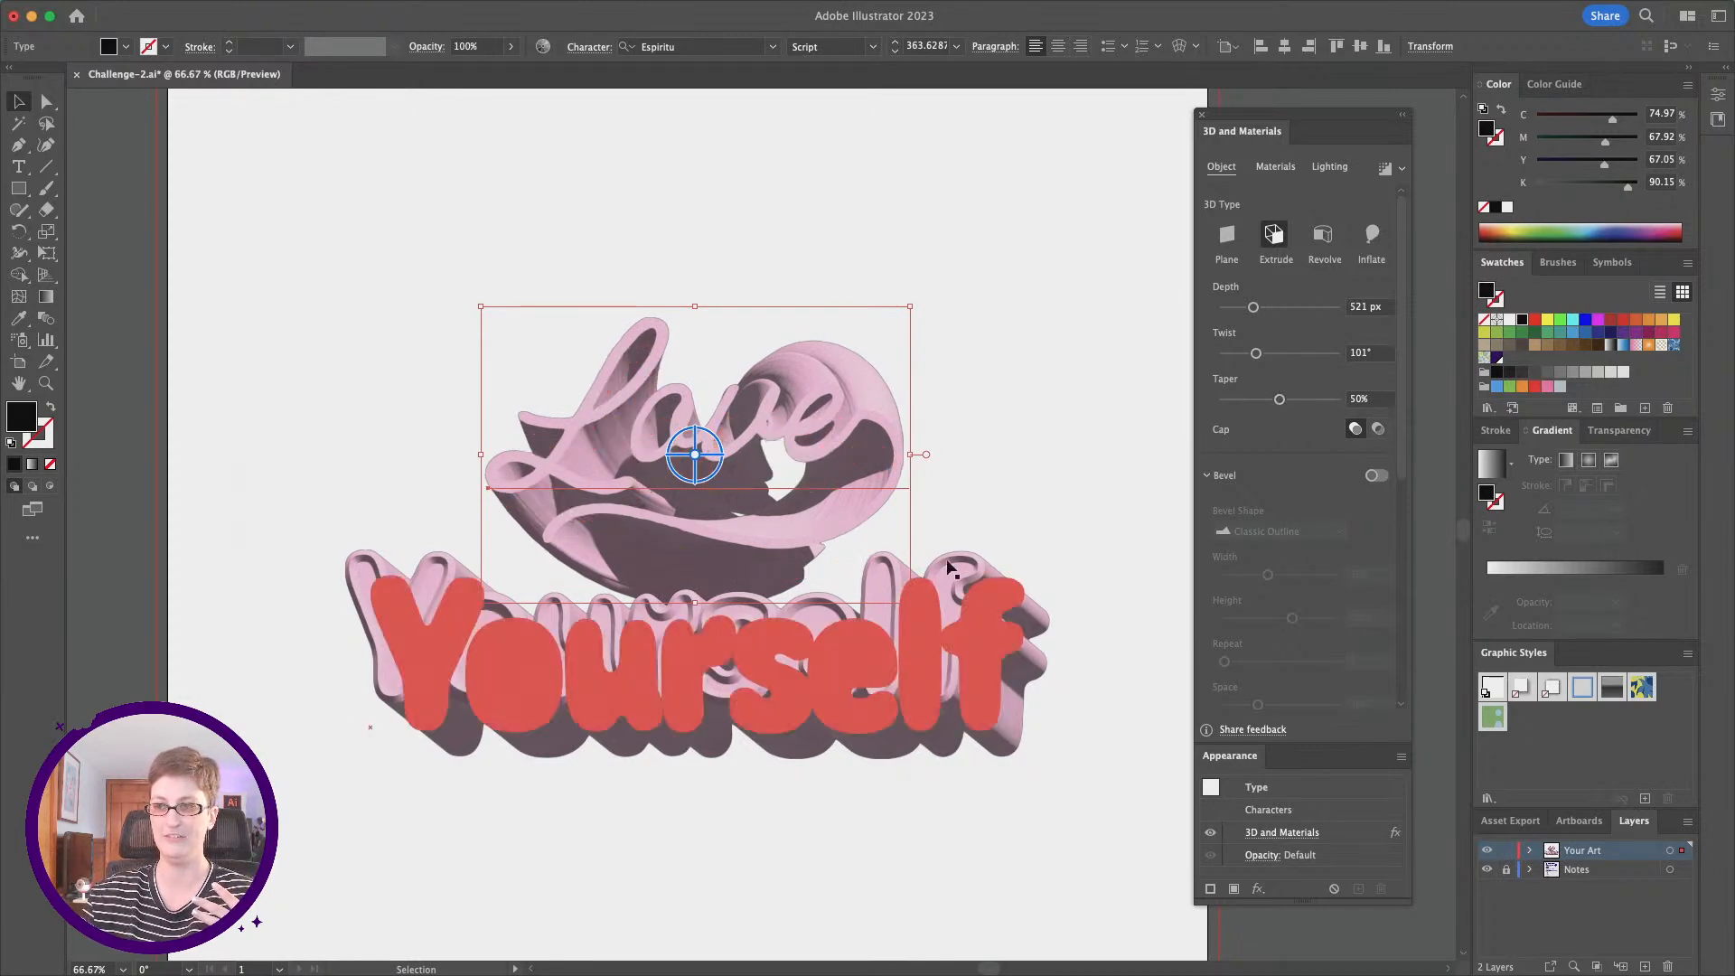
{"action": "left_click", "coordinate": [1102, 485]}
Step: Select both words and scale them up together, centred across the poster and filling most of its width
{"action": "scroll", "coordinate": [1066, 480], "scroll_direction": "left", "scroll_amount": 1}
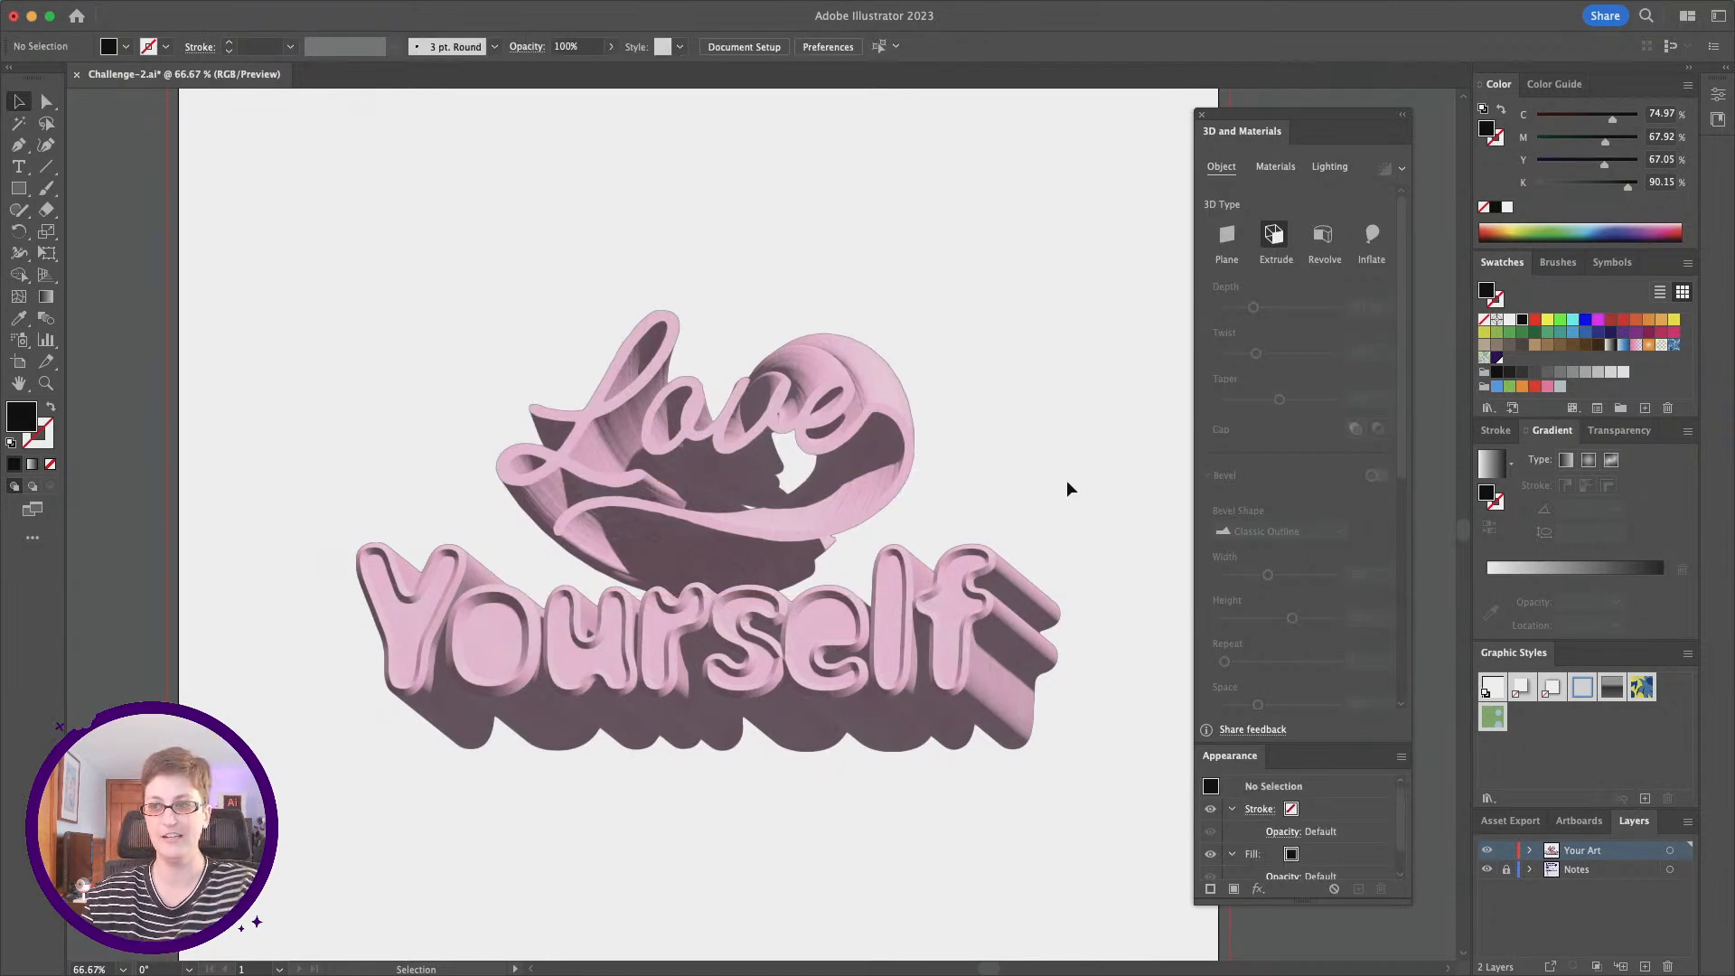
{"action": "scroll", "coordinate": [1061, 480], "scroll_direction": "down", "scroll_amount": 5}
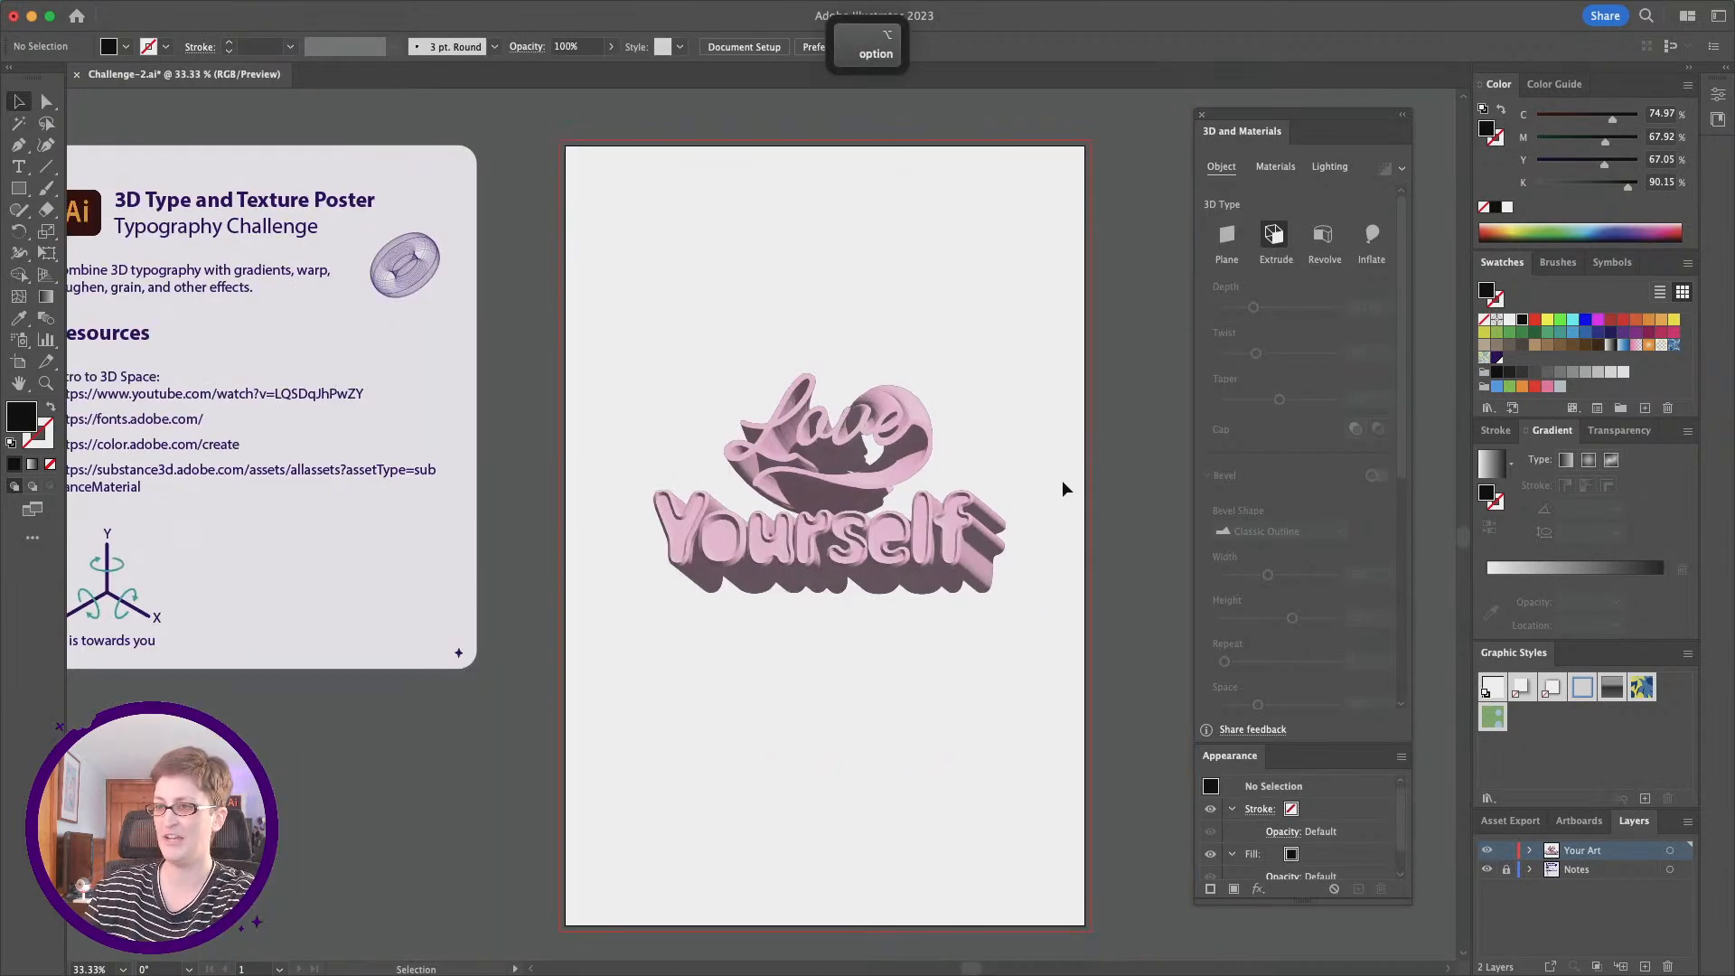
{"action": "left_click_drag", "start_coordinate": [606, 331], "coordinate": [999, 682]}
{"action": "left_click_drag", "start_coordinate": [789, 614], "coordinate": [824, 684]}
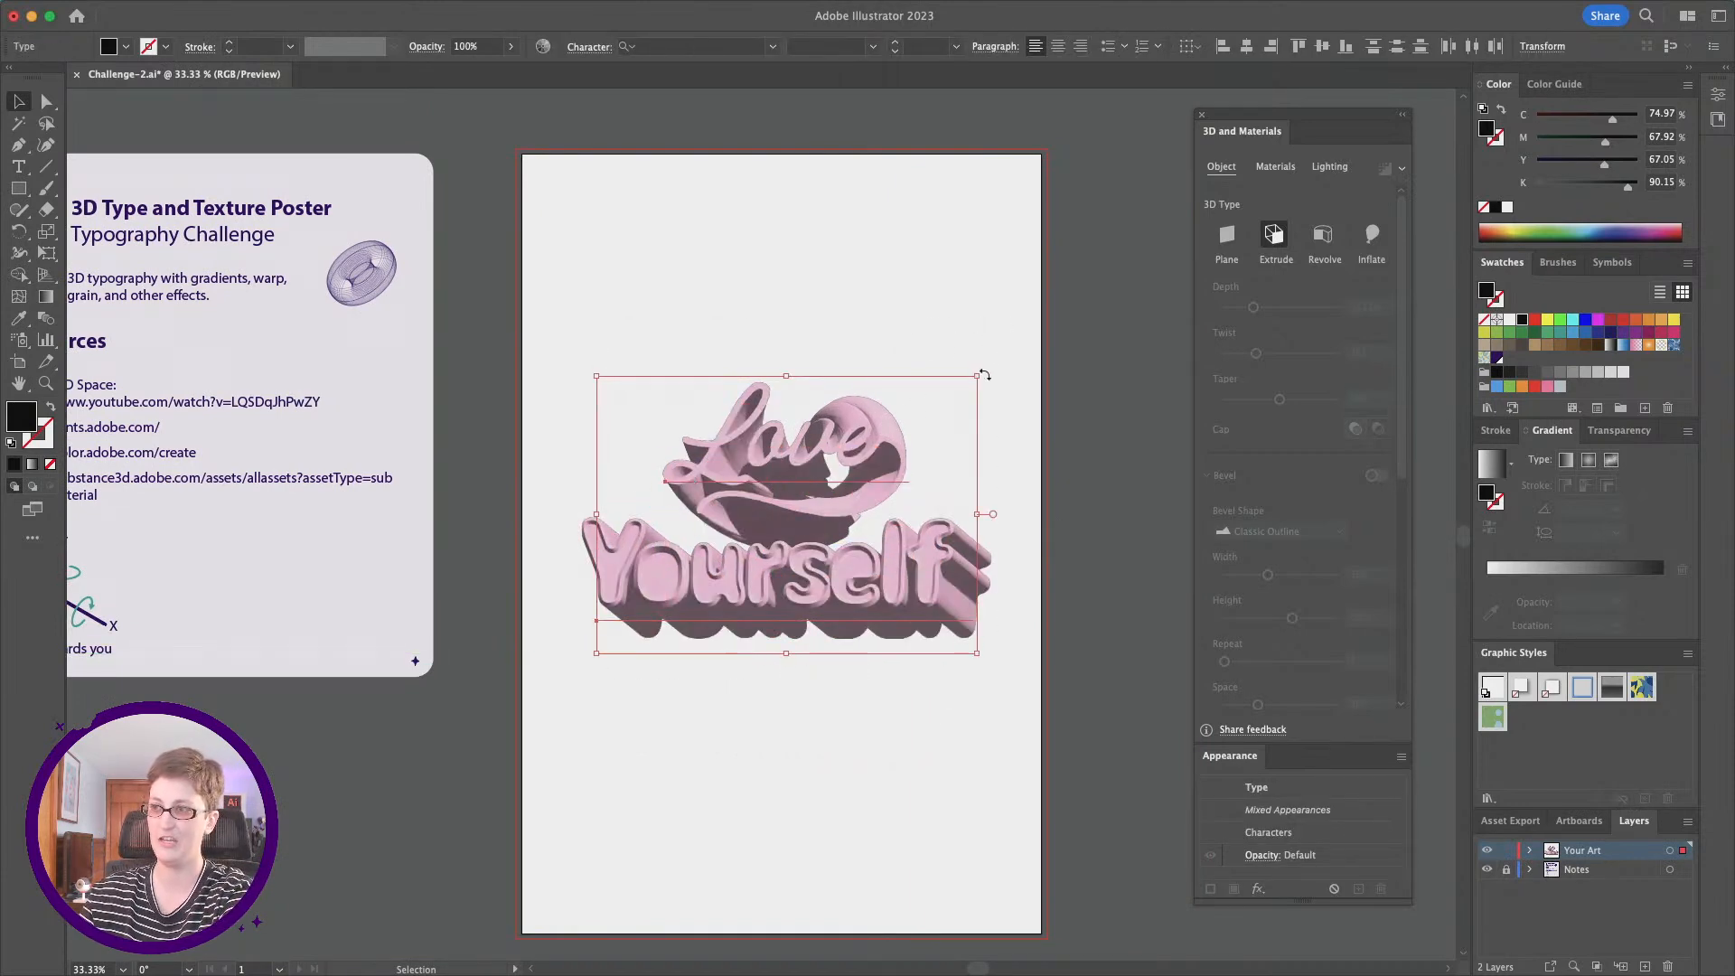
{"action": "left_click_drag", "start_coordinate": [981, 372], "coordinate": [986, 369]}
{"action": "left_click", "coordinate": [1094, 529]}
Step: Activate the Rectangle tool for drawing a background over the artboard and its bleed
{"action": "scroll", "coordinate": [1093, 528], "scroll_direction": "up", "scroll_amount": 2}
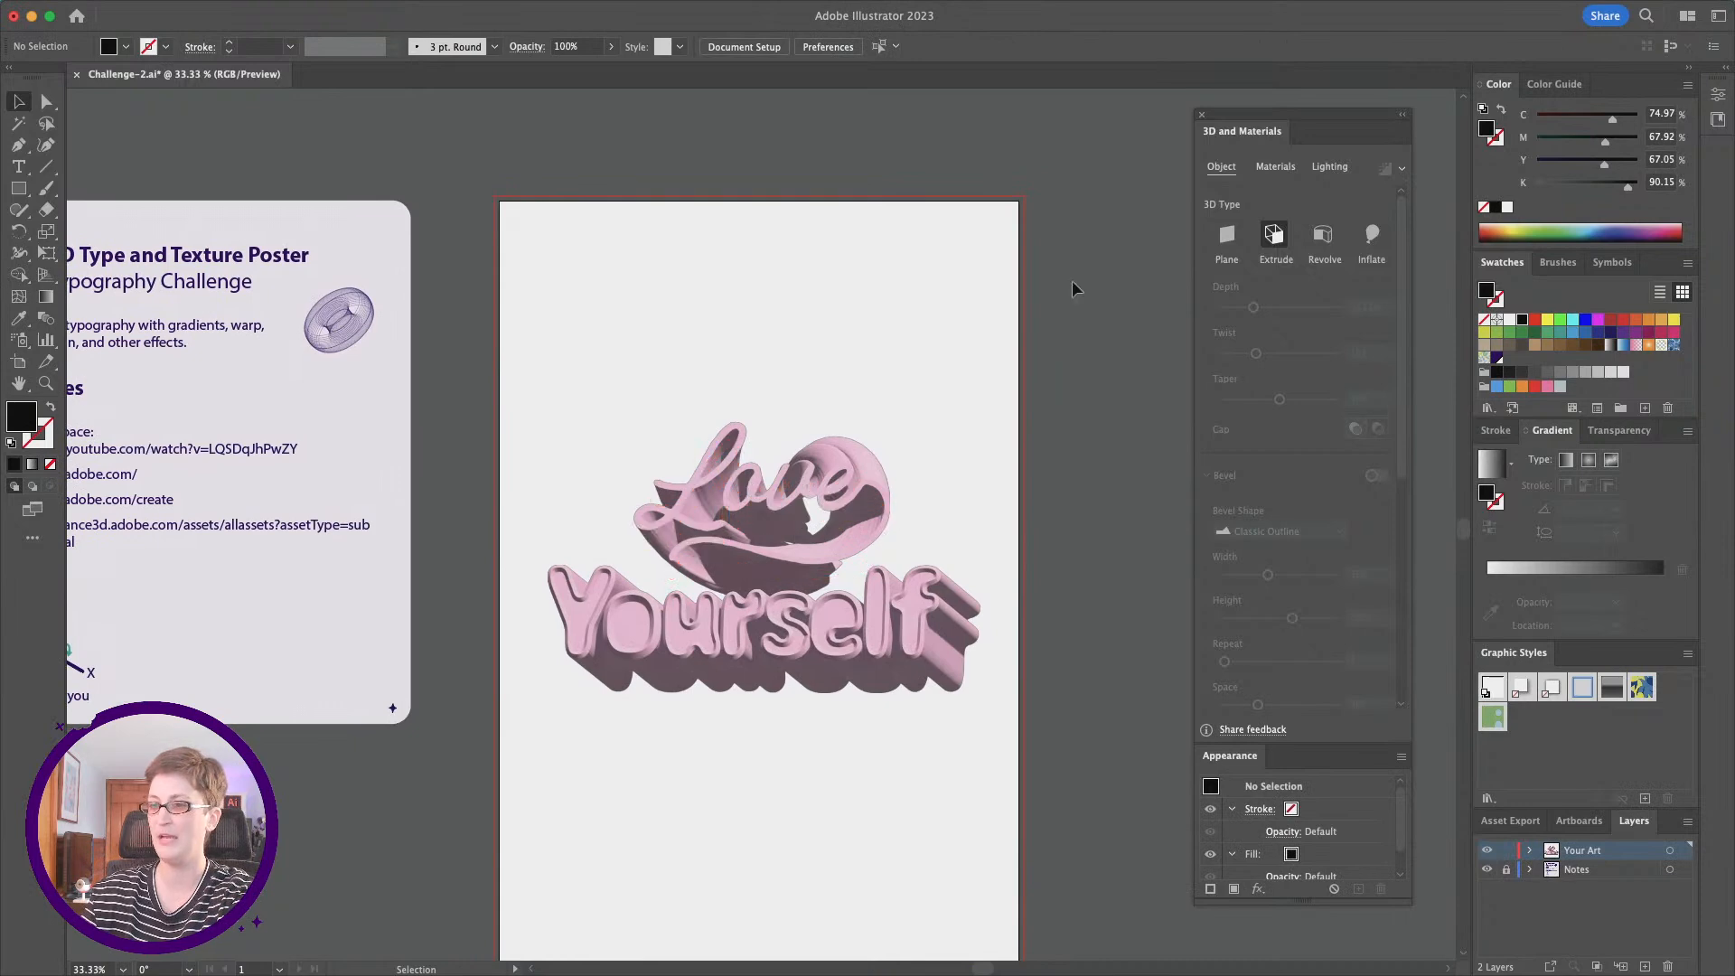
{"action": "scroll", "coordinate": [576, 318], "scroll_direction": "down", "scroll_amount": 1}
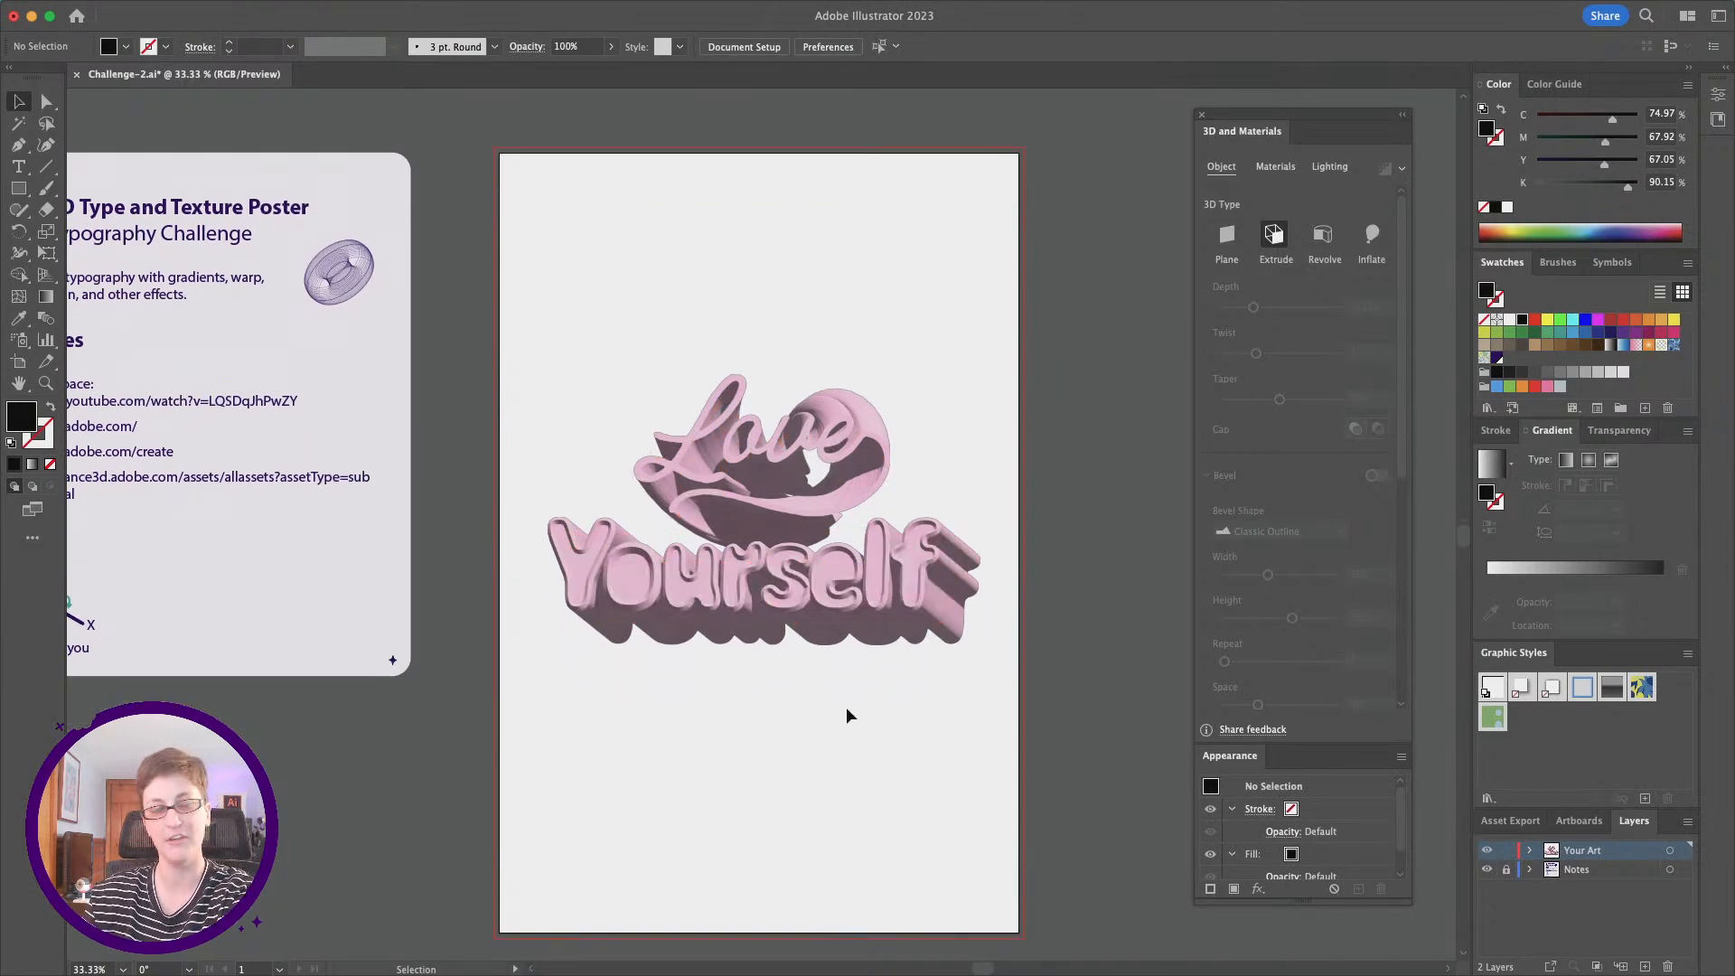
{"action": "left_click", "coordinate": [19, 191]}
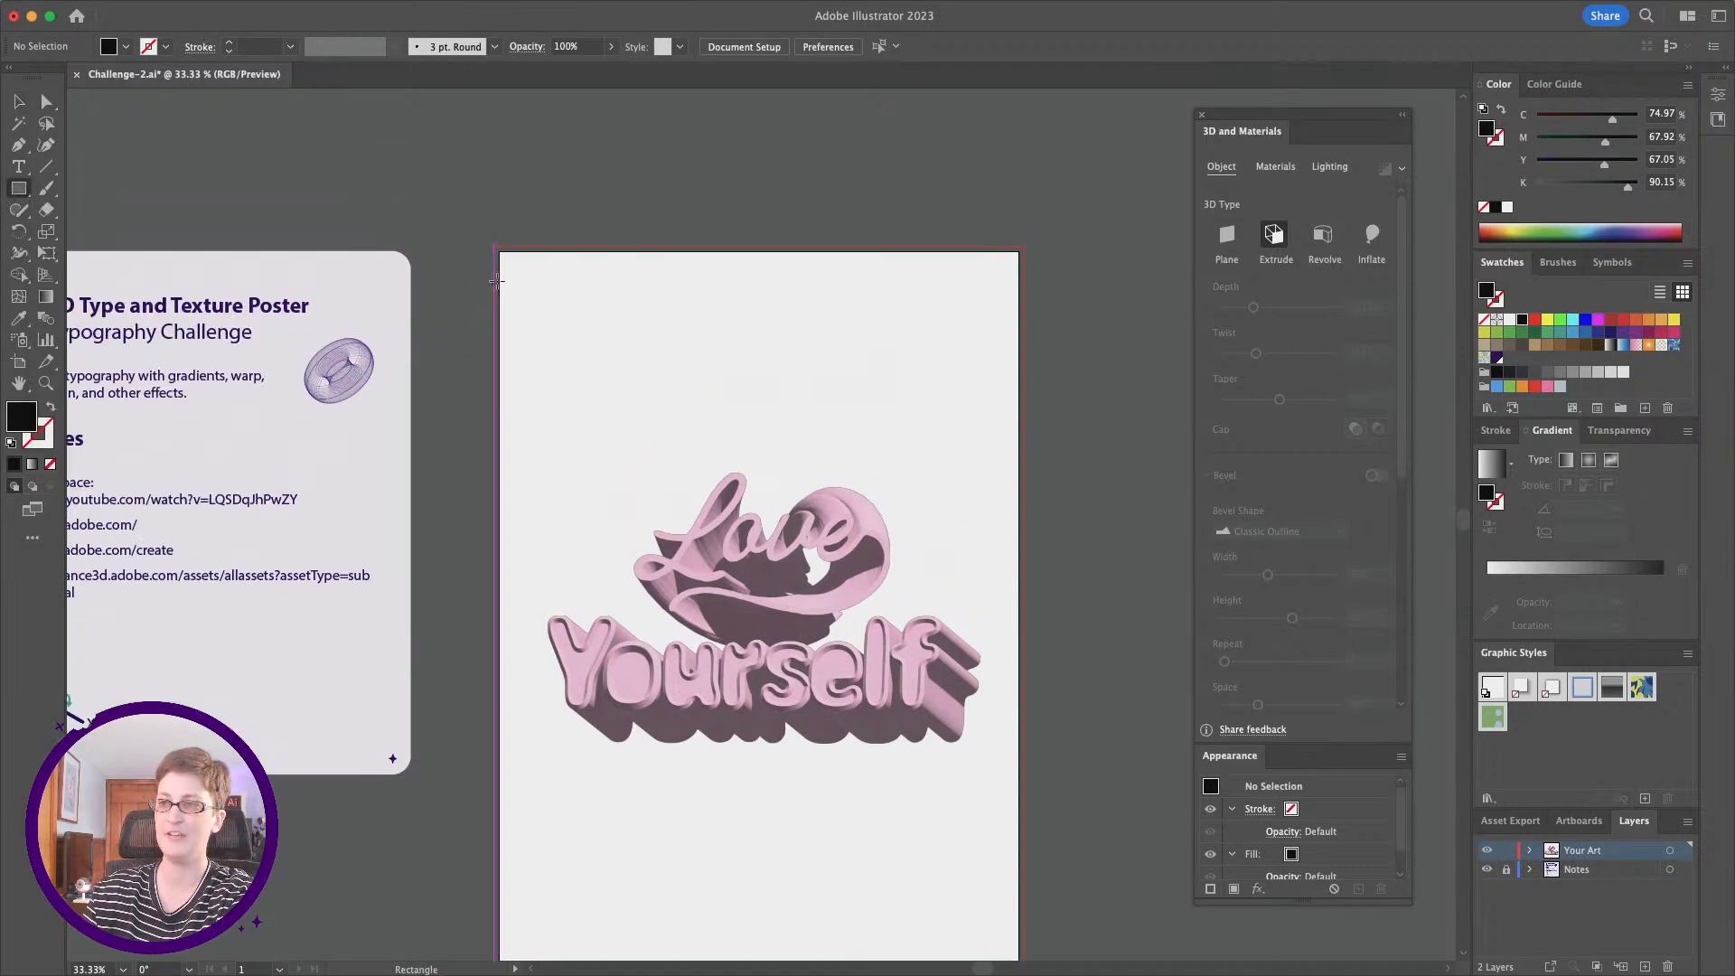
{"action": "scroll", "coordinate": [503, 263], "scroll_direction": "up", "scroll_amount": 2}
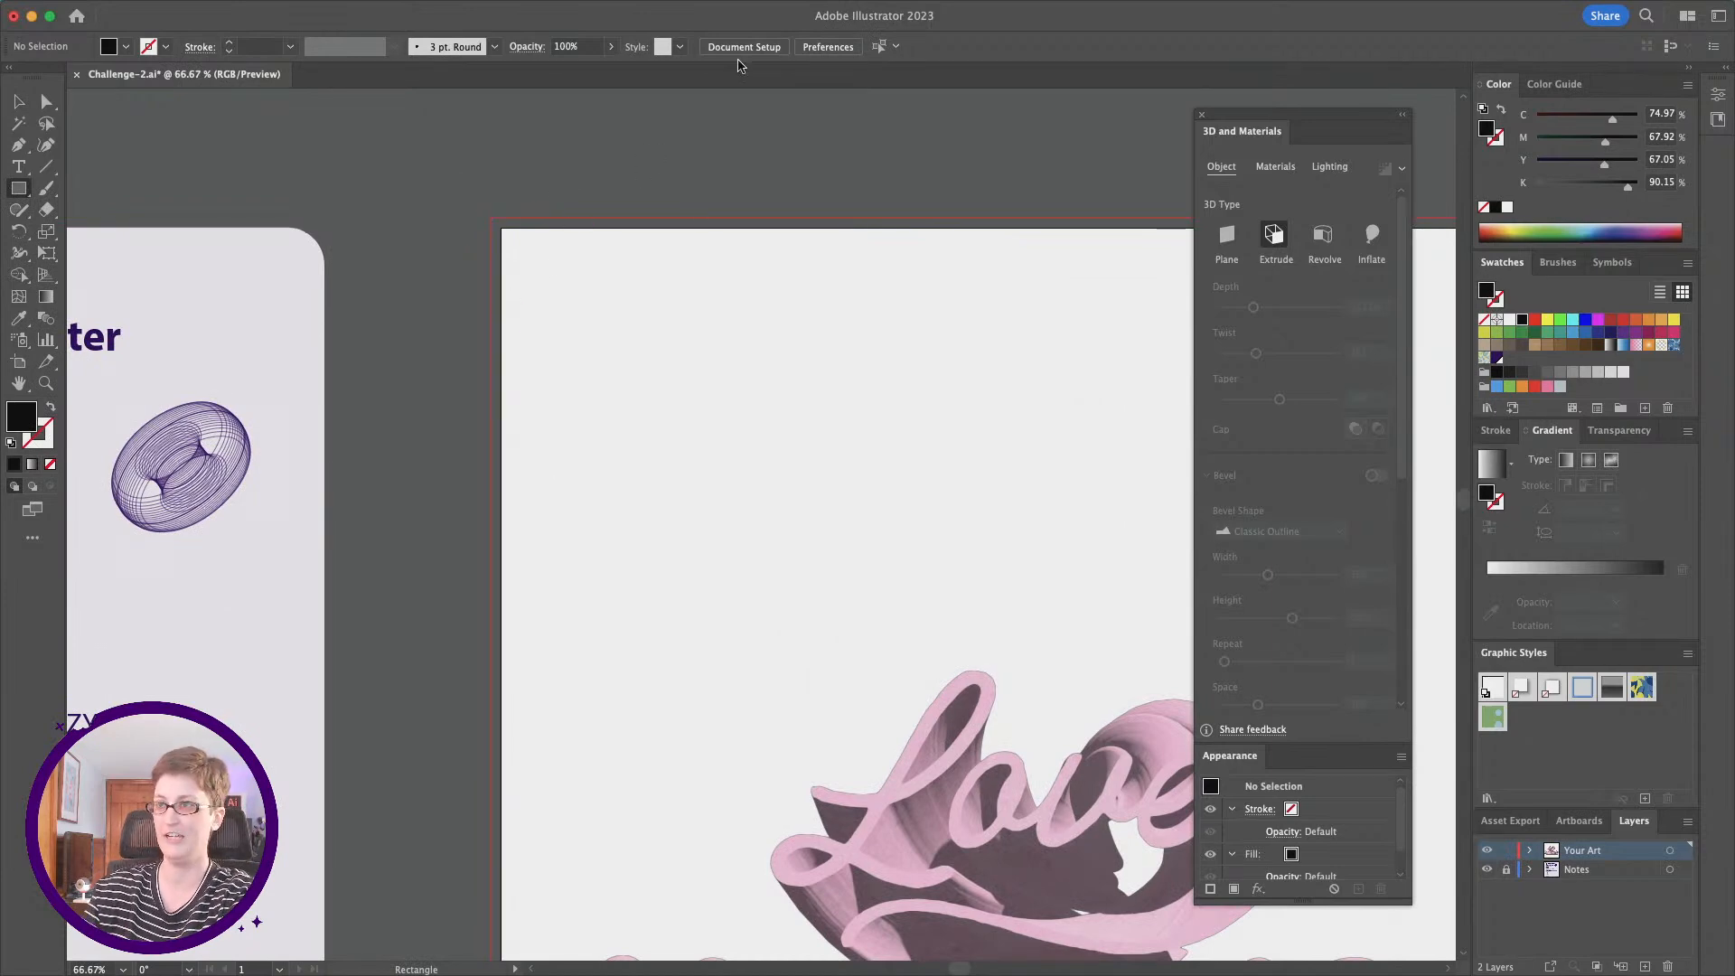
{"action": "scroll", "coordinate": [561, 158], "scroll_direction": "down", "scroll_amount": 2}
{"action": "scroll", "coordinate": [560, 158], "scroll_direction": "right", "scroll_amount": 2}
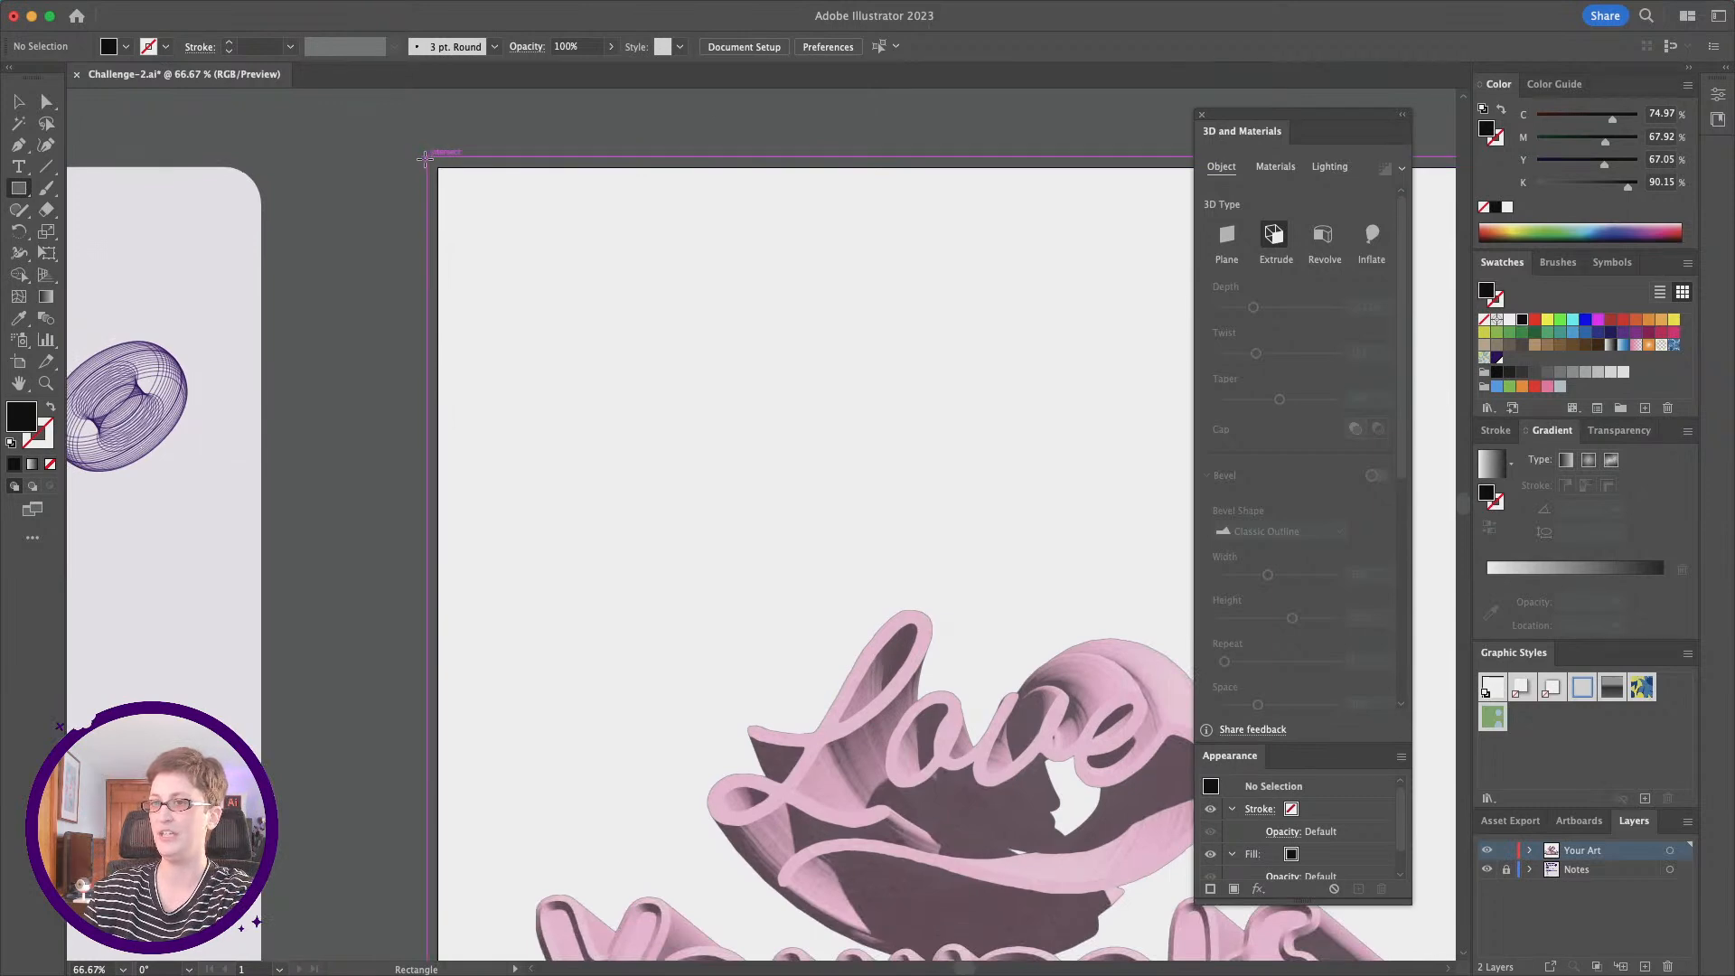
{"action": "key", "text": "super+minus"}
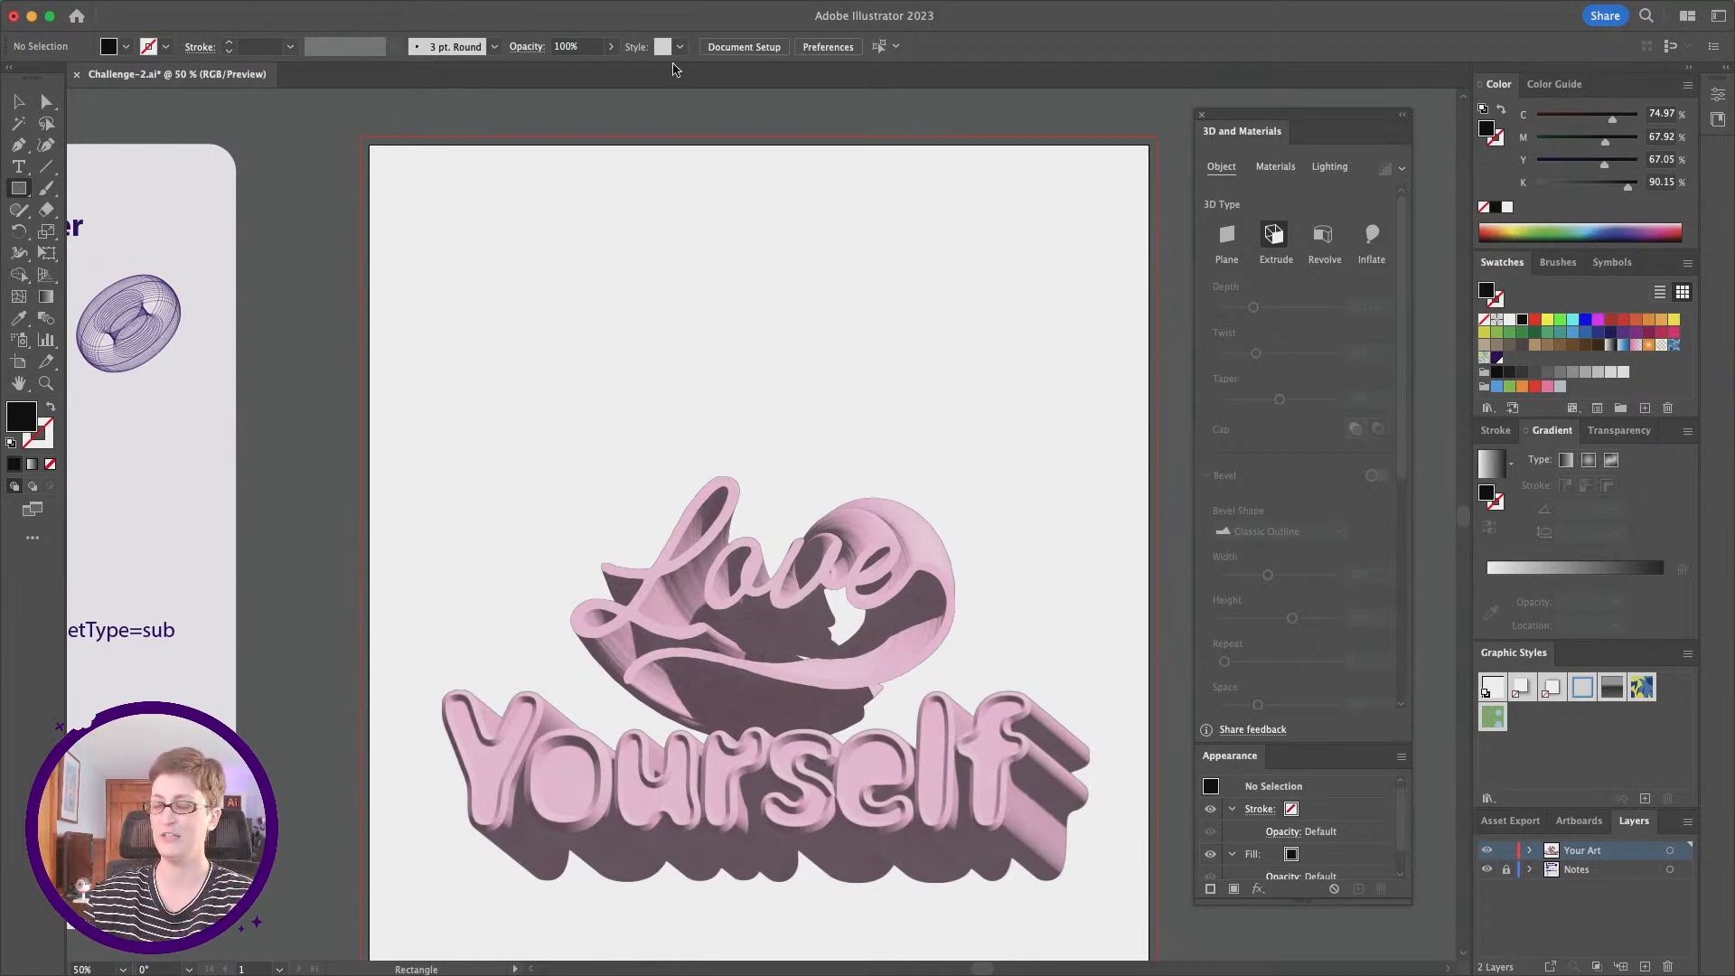
{"action": "left_click", "coordinate": [737, 46]}
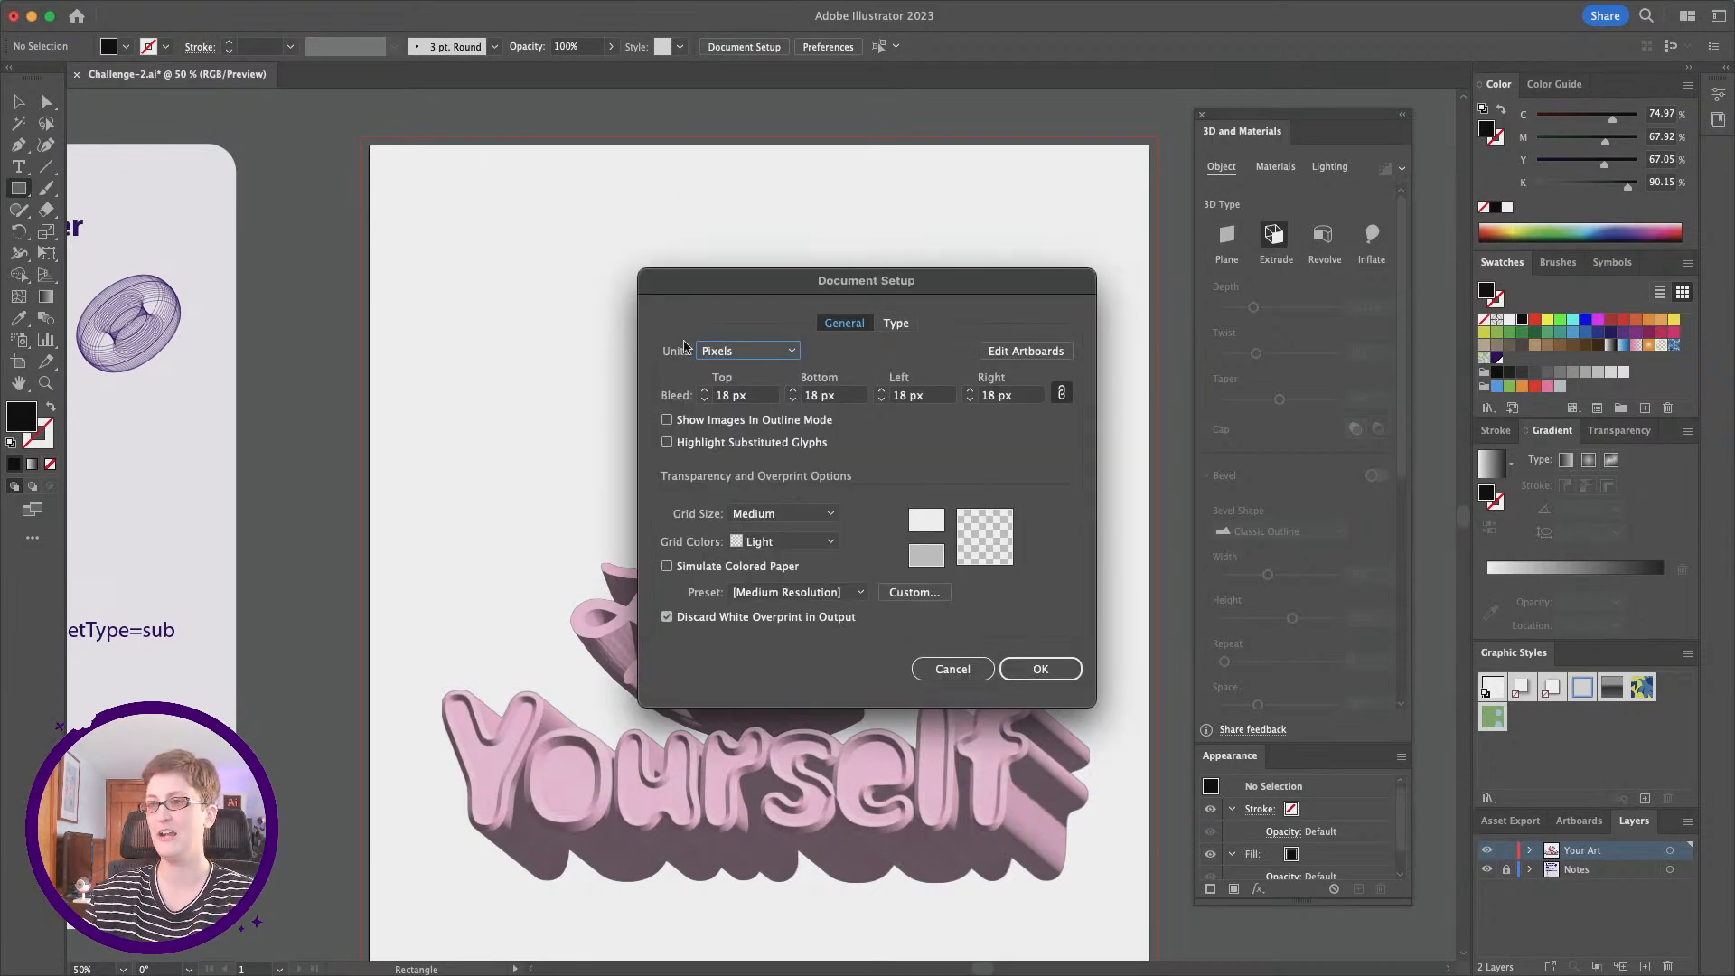
{"action": "left_click", "coordinate": [741, 398]}
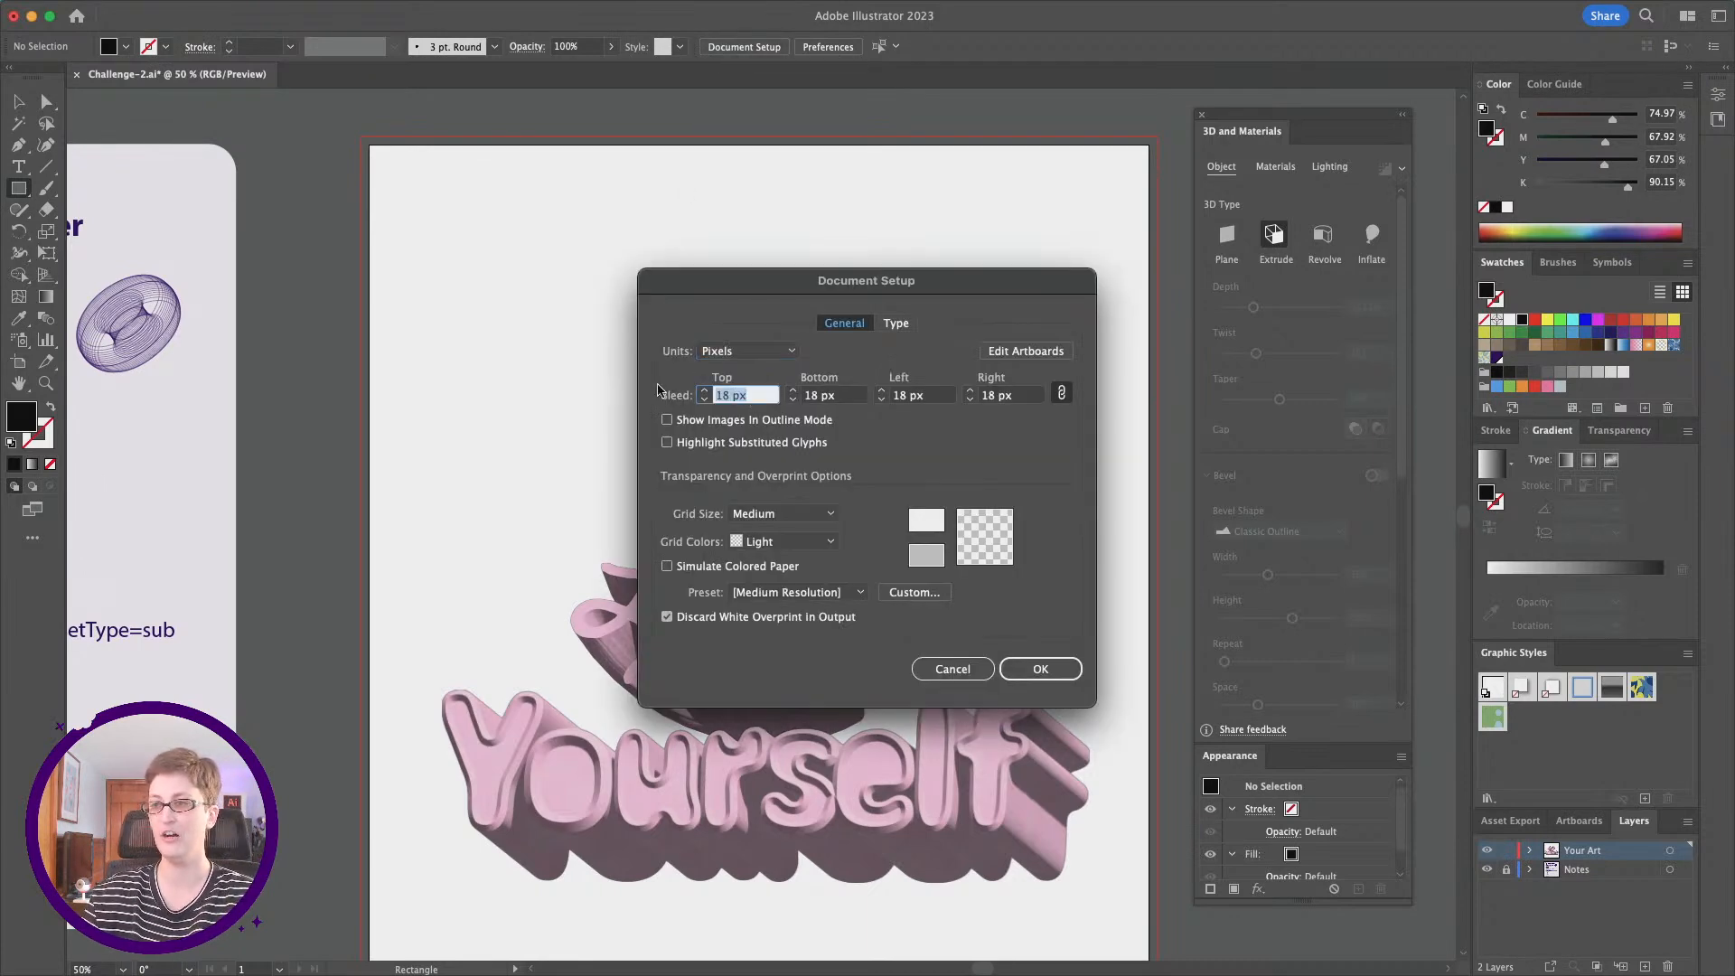
{"action": "type", "text": "0"}
{"action": "key", "text": "Tab"}
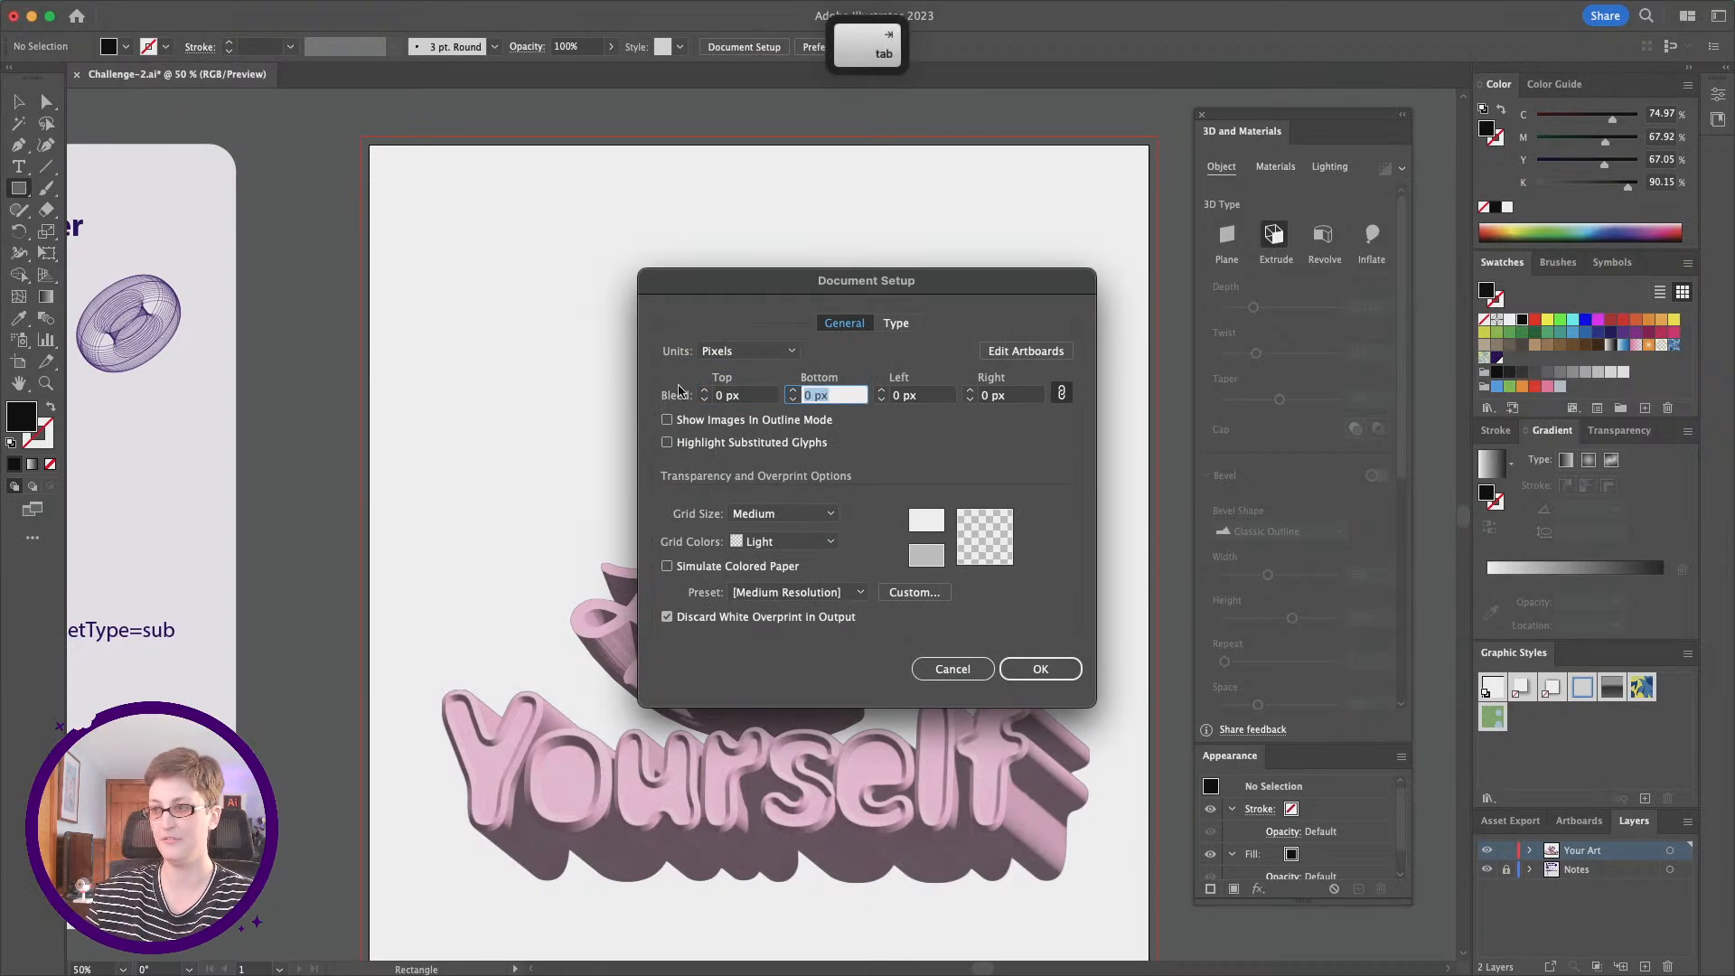
{"action": "left_click", "coordinate": [953, 669]}
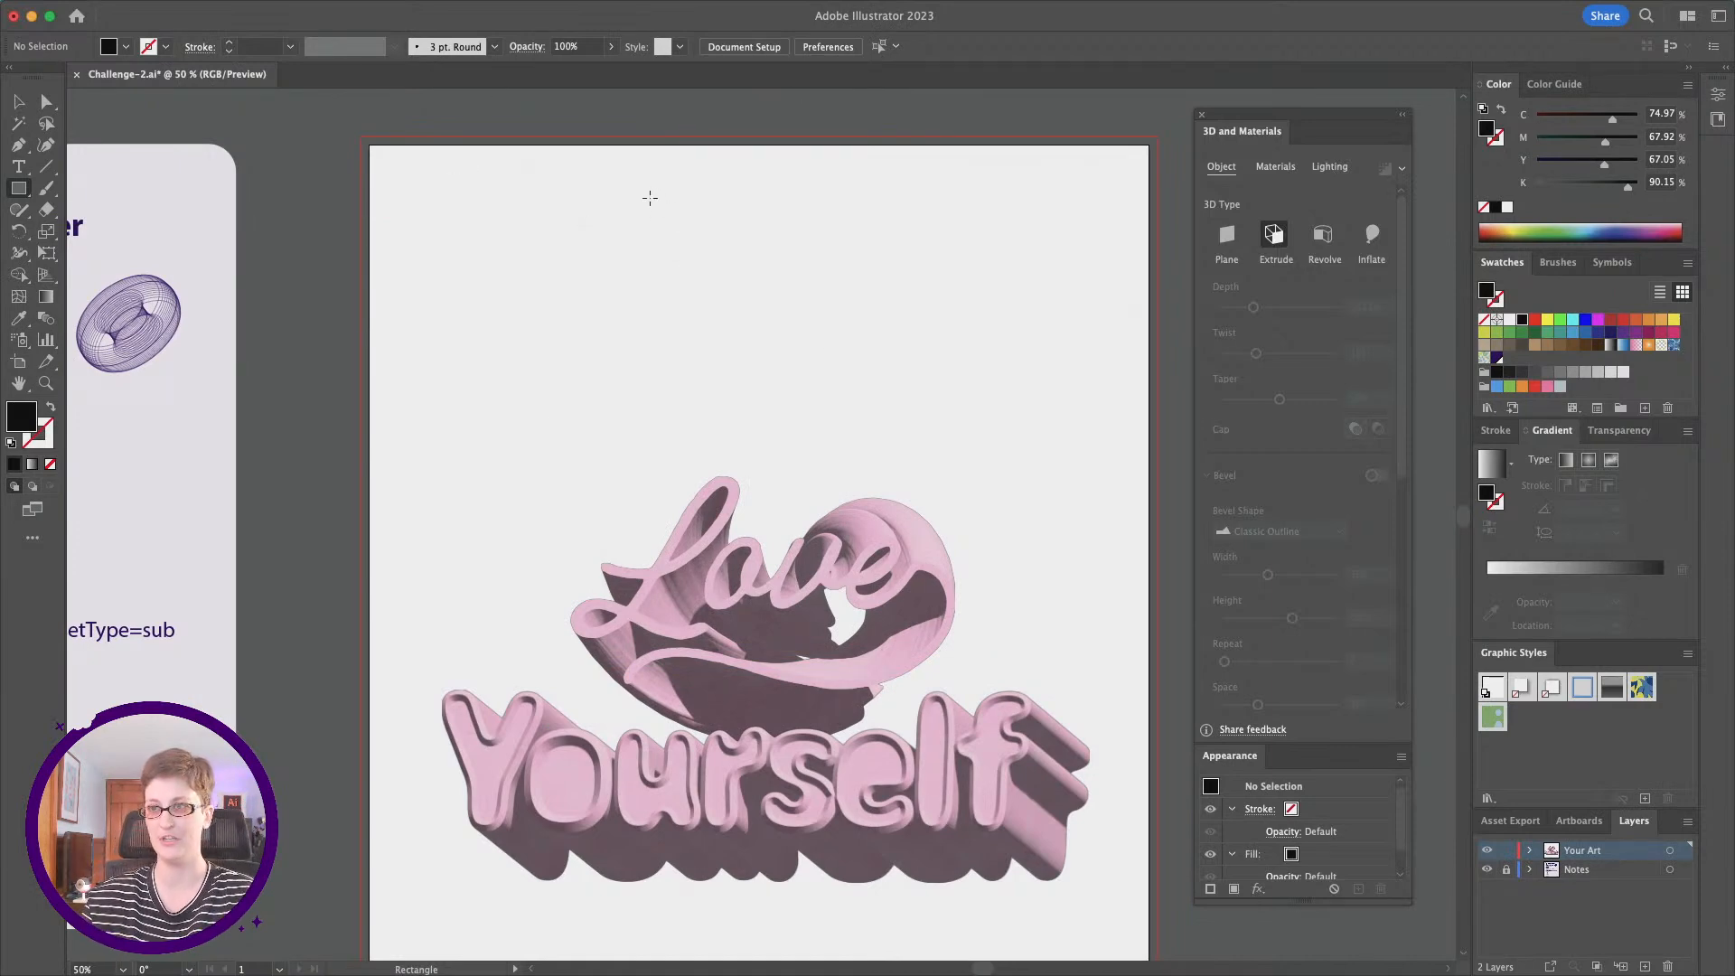
Step: Draw a 1764 × 2628 px rectangle covering the whole poster artboard out to the bleed edges
{"action": "scroll", "coordinate": [647, 193], "scroll_direction": "down", "scroll_amount": 1}
{"action": "scroll", "coordinate": [647, 193], "scroll_direction": "right", "scroll_amount": 1}
{"action": "scroll", "coordinate": [484, 217], "scroll_direction": "down", "scroll_amount": 1, "text": "alt"}
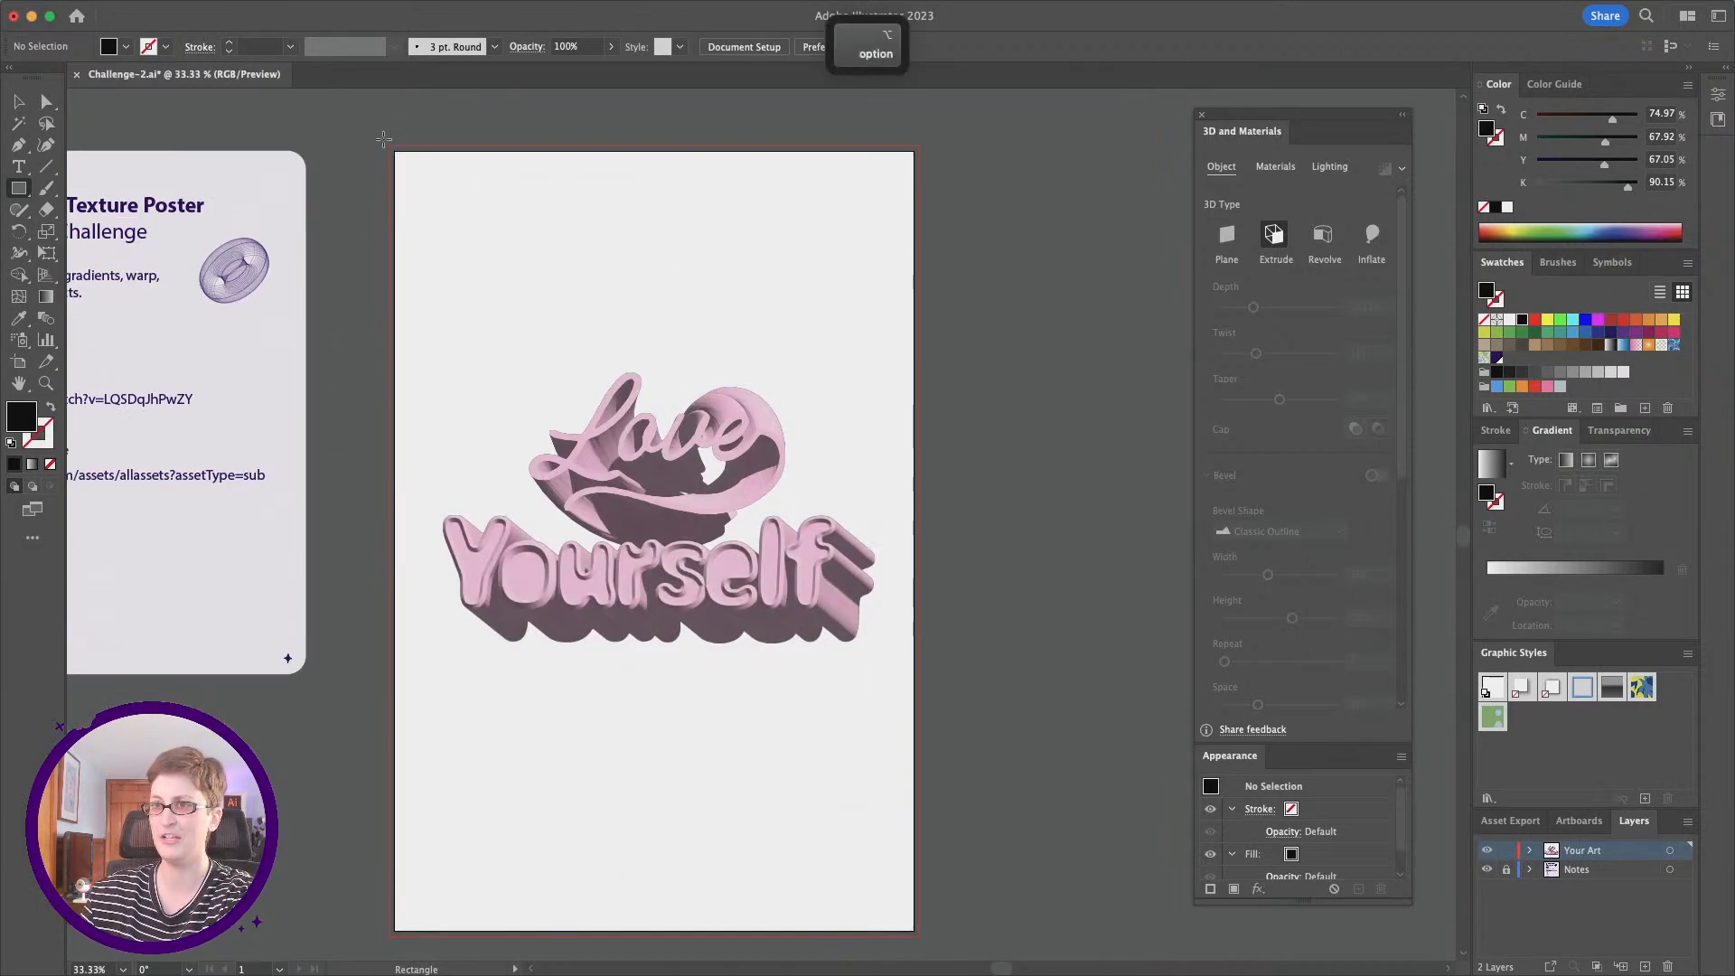
{"action": "left_click_drag", "start_coordinate": [386, 142], "coordinate": [919, 813]}
{"action": "left_click", "coordinate": [424, 8]}
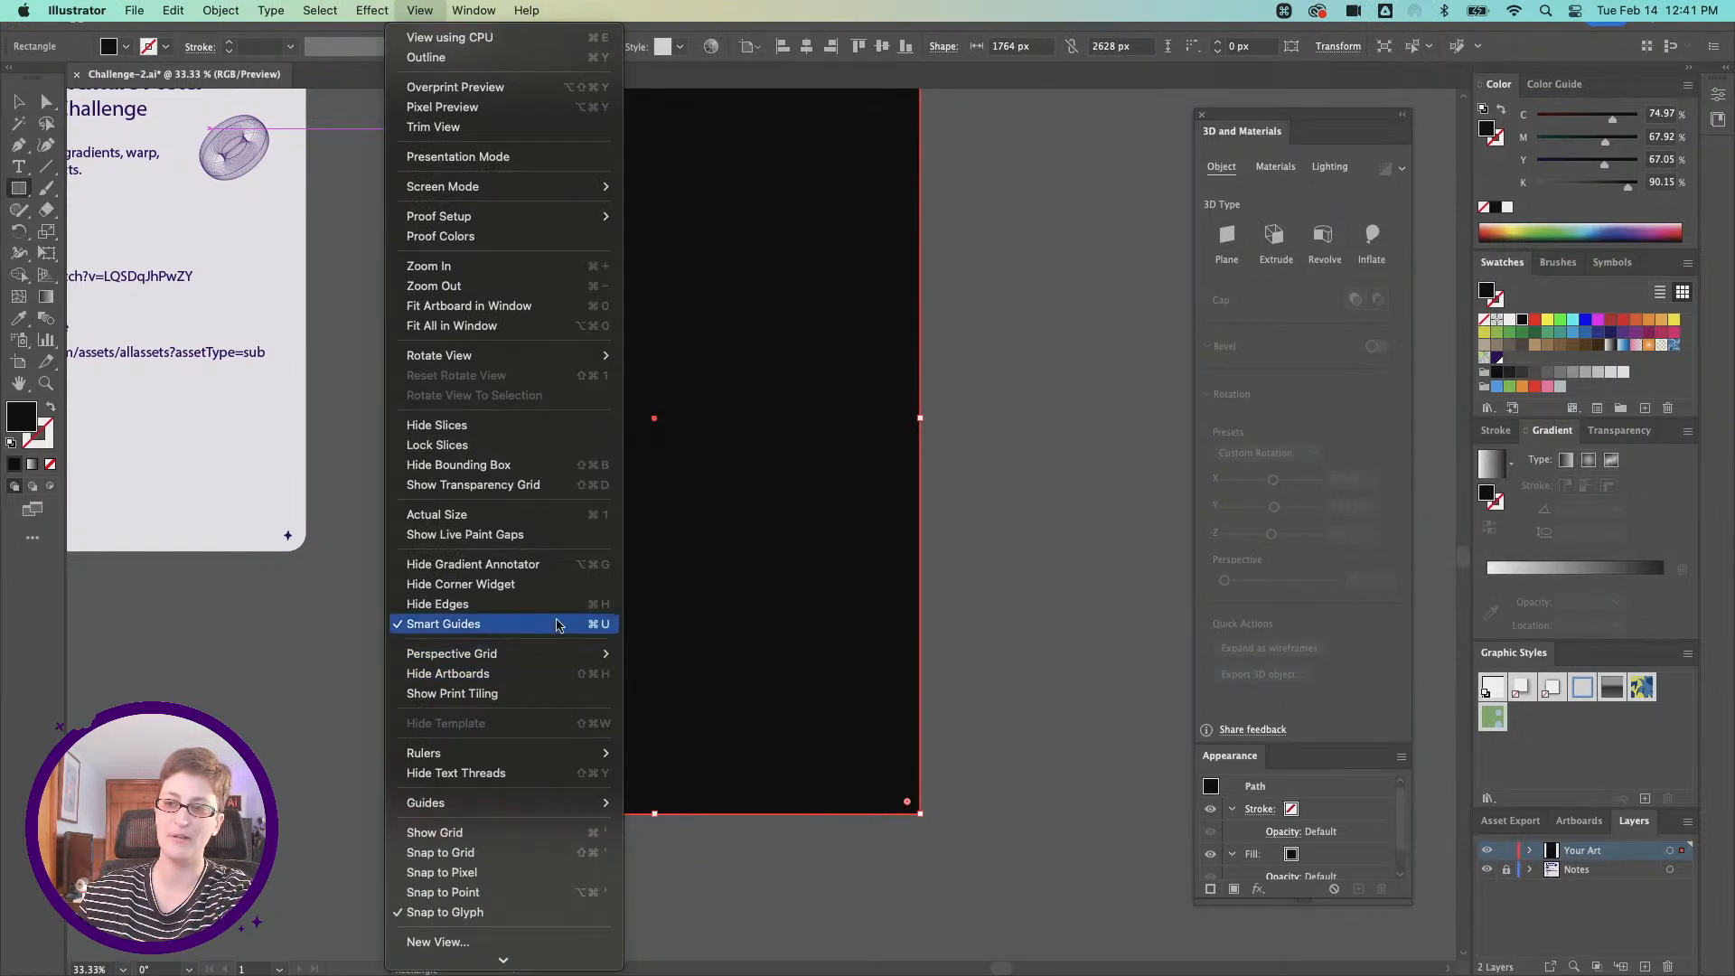
{"action": "left_click", "coordinate": [429, 7]}
Step: Send the background rectangle to the back, behind the 3D words
{"action": "scroll", "coordinate": [578, 253], "scroll_direction": "up", "scroll_amount": 5}
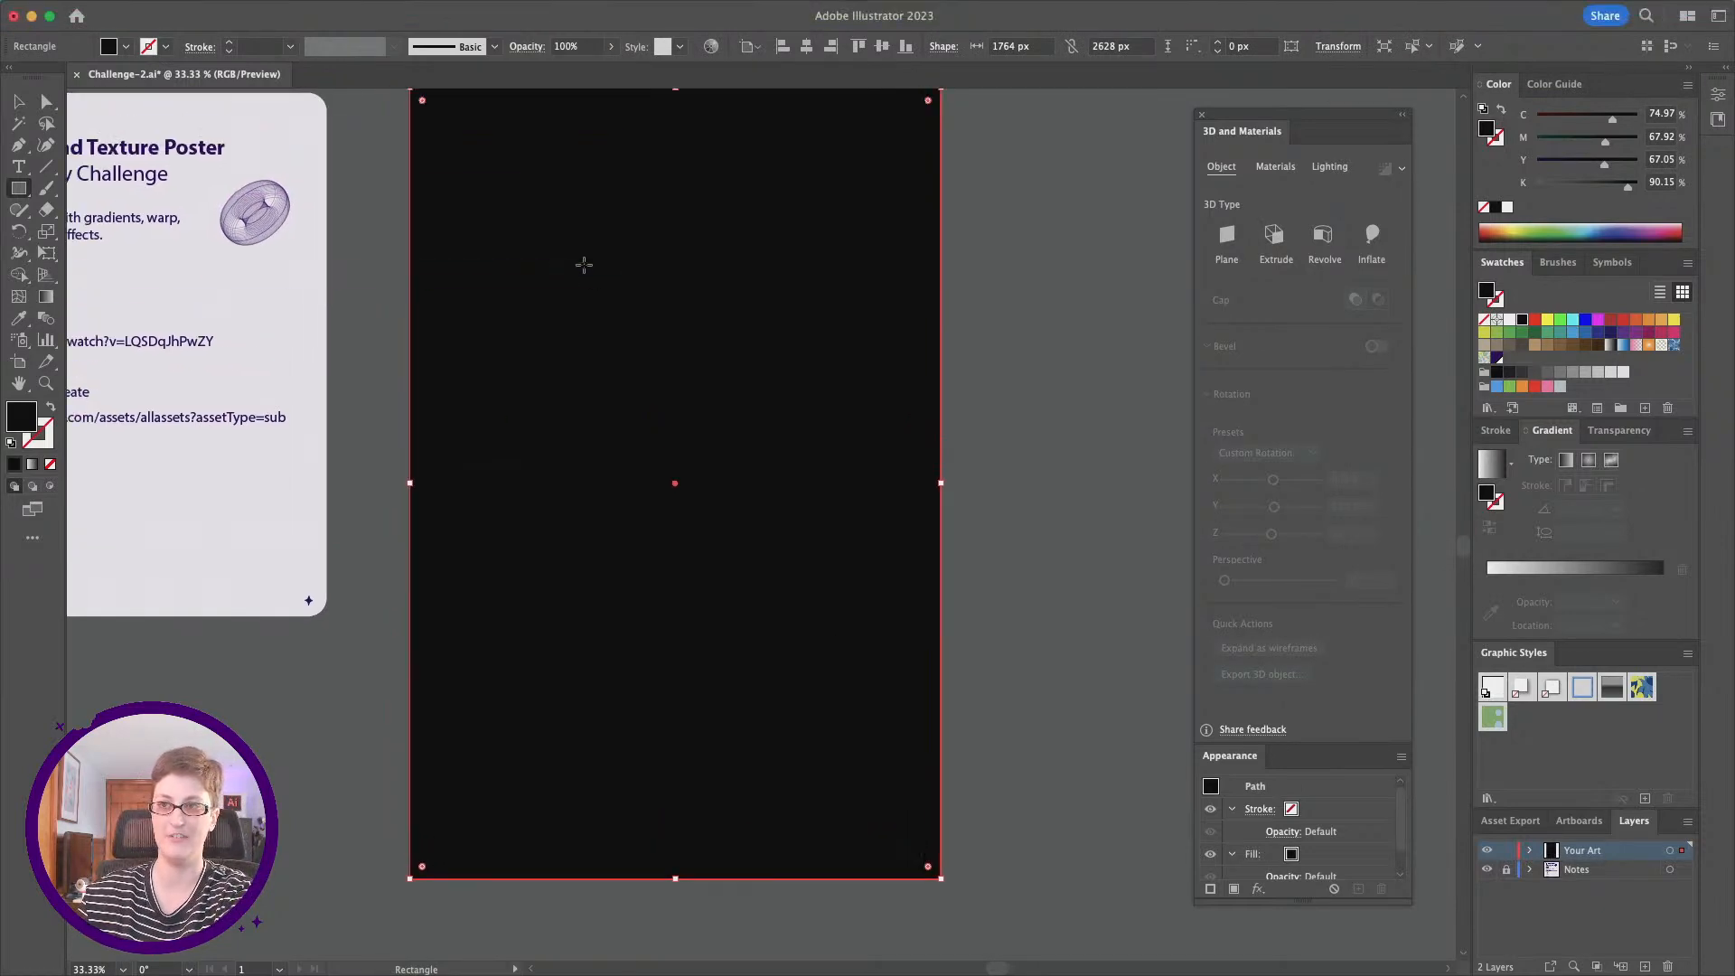
{"action": "scroll", "coordinate": [790, 410], "scroll_direction": "left", "scroll_amount": 2}
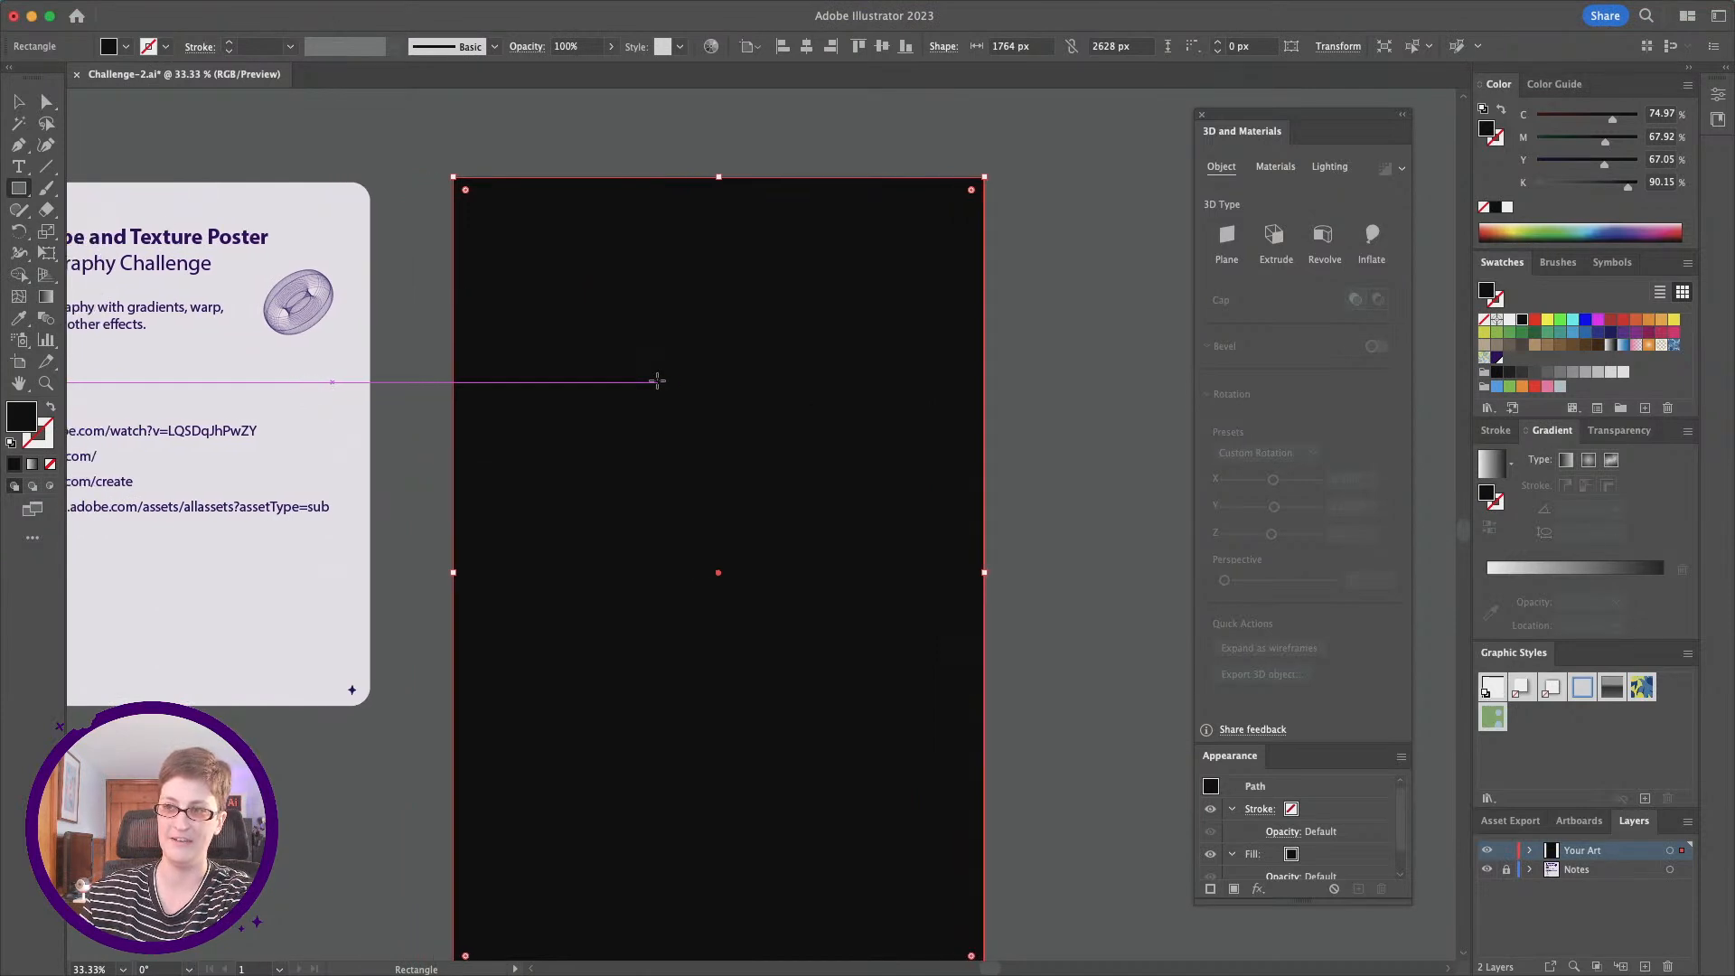
{"action": "right_click", "coordinate": [528, 275]}
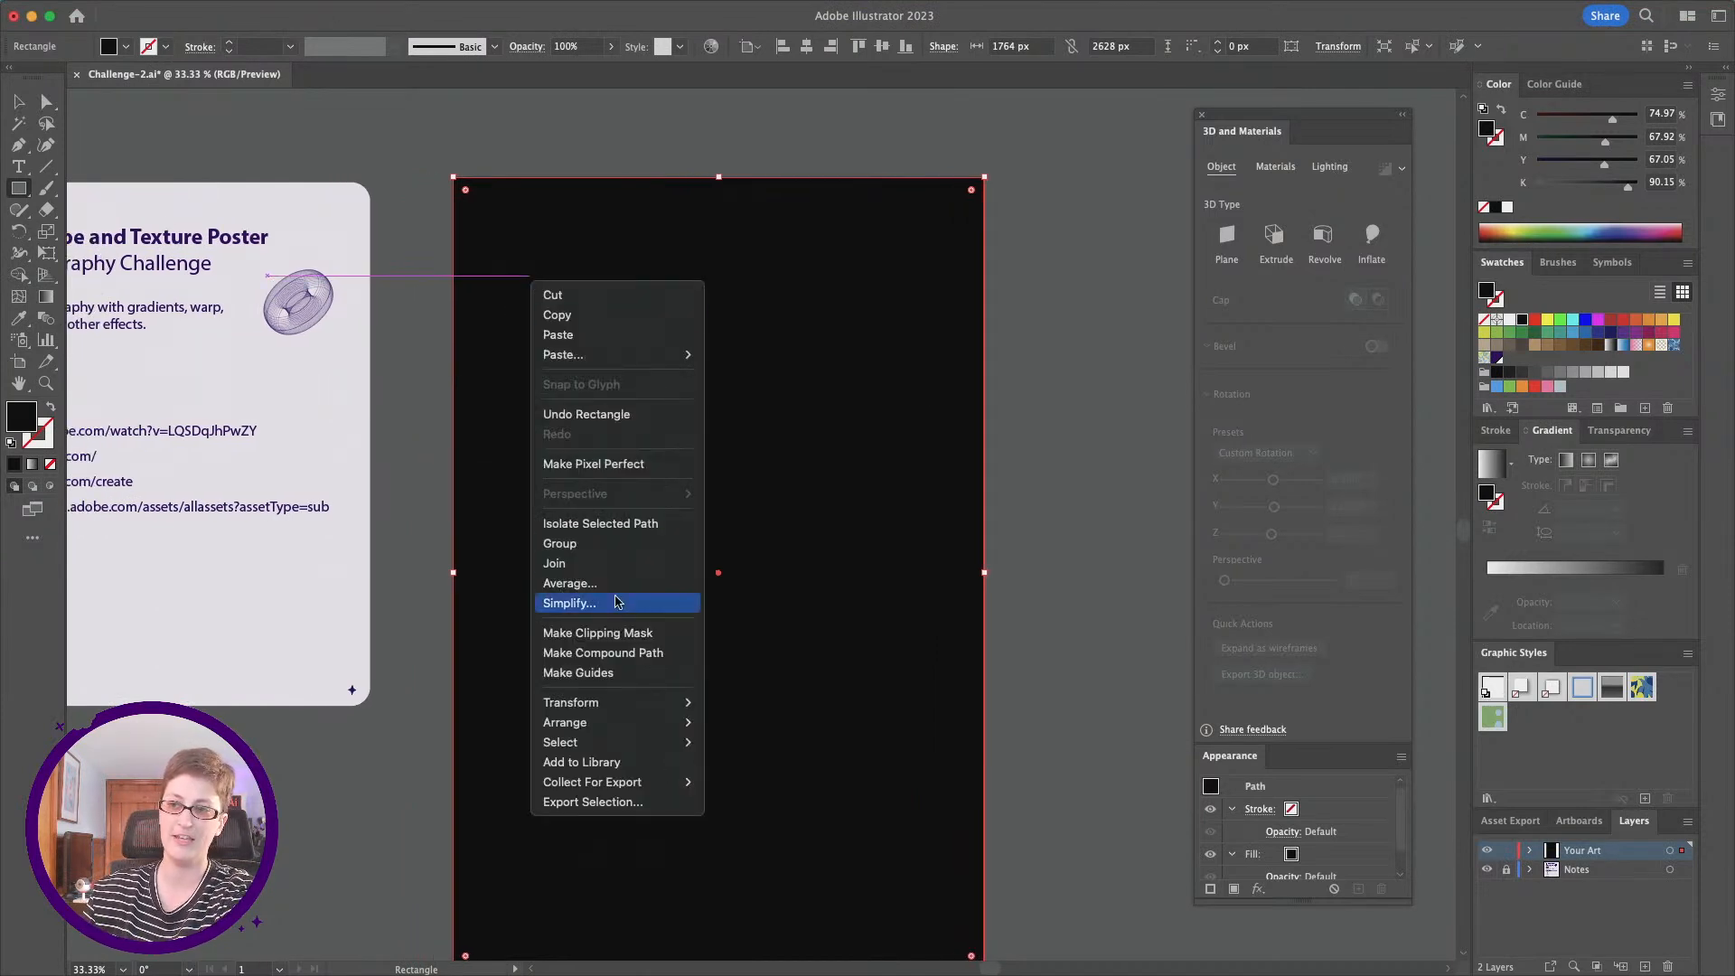
{"action": "mouse_move", "coordinate": [623, 727]}
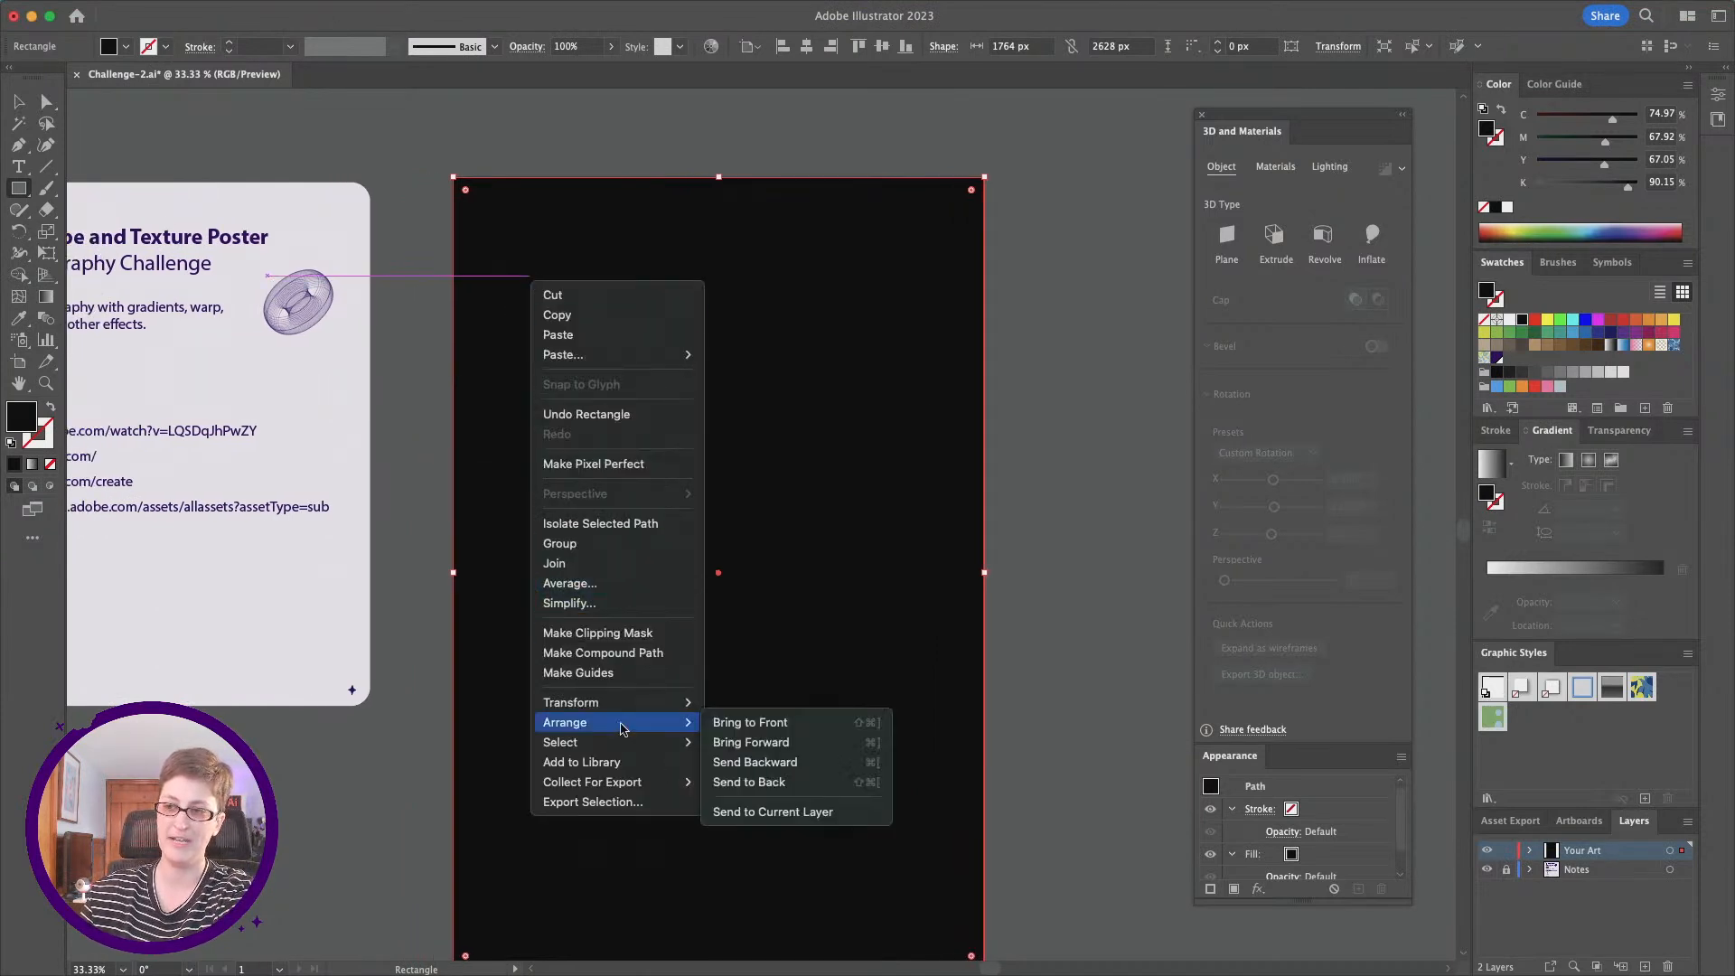
{"action": "left_click", "coordinate": [782, 784]}
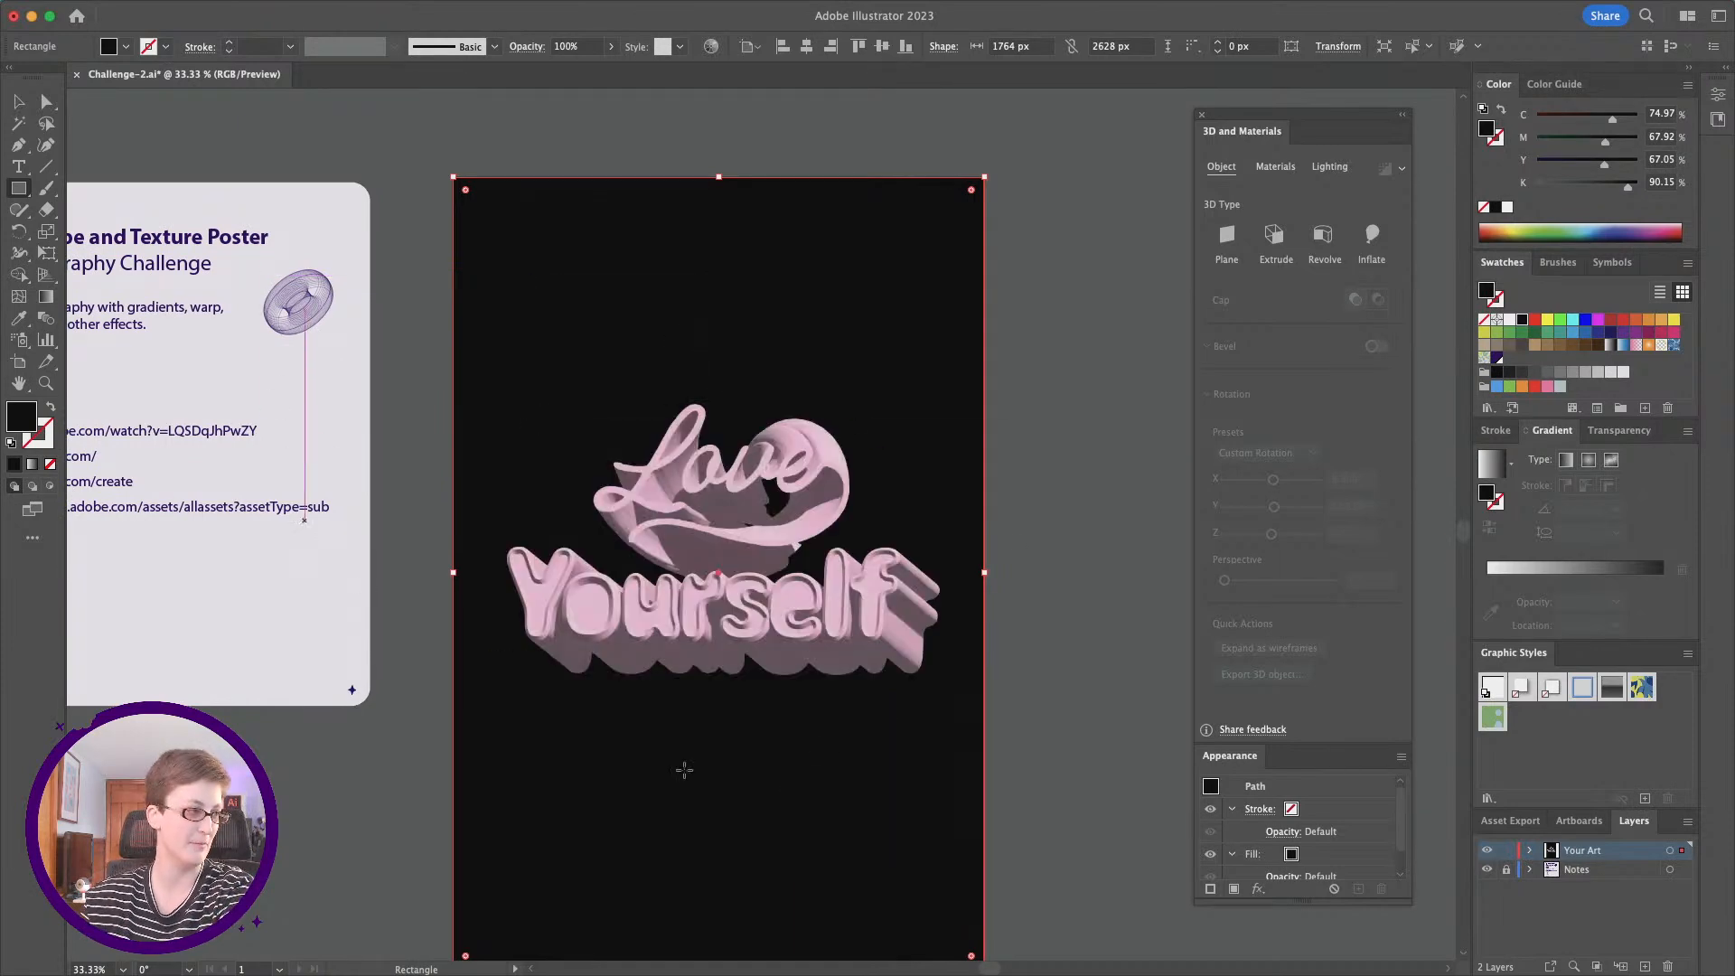
Step: Change the background rectangle's fill from black to a light pink, #ffd7ee
{"action": "key", "text": "super+equal"}
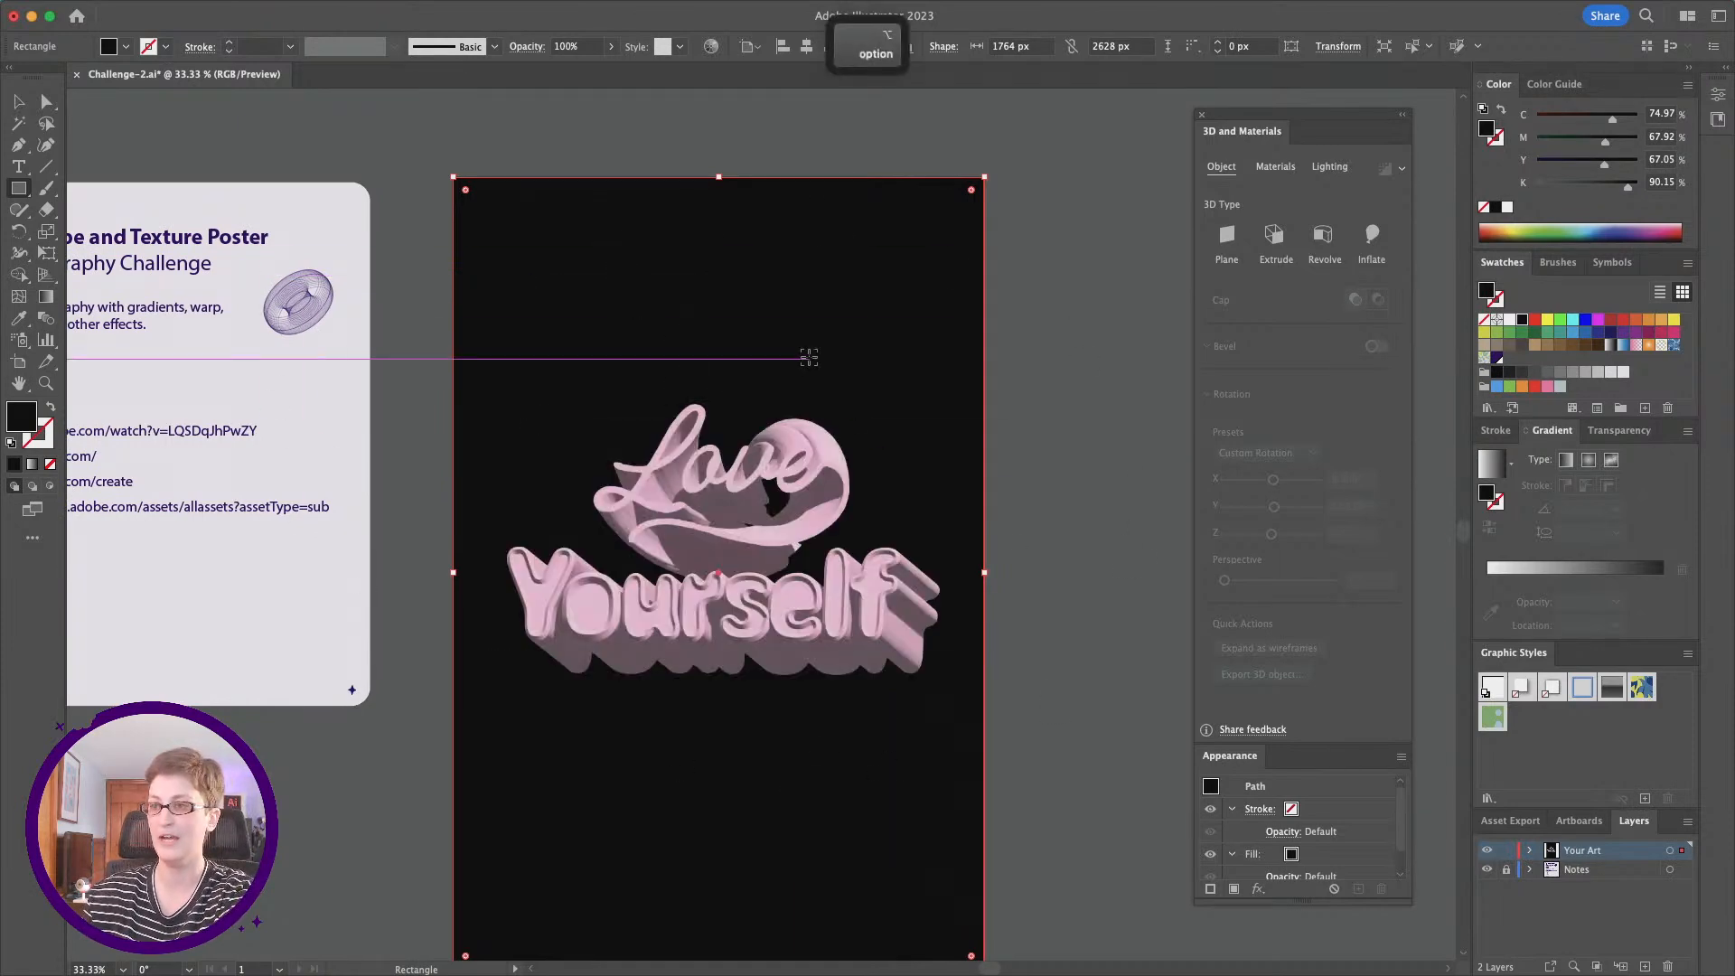
{"action": "scroll", "coordinate": [809, 357], "scroll_direction": "down", "scroll_amount": 3}
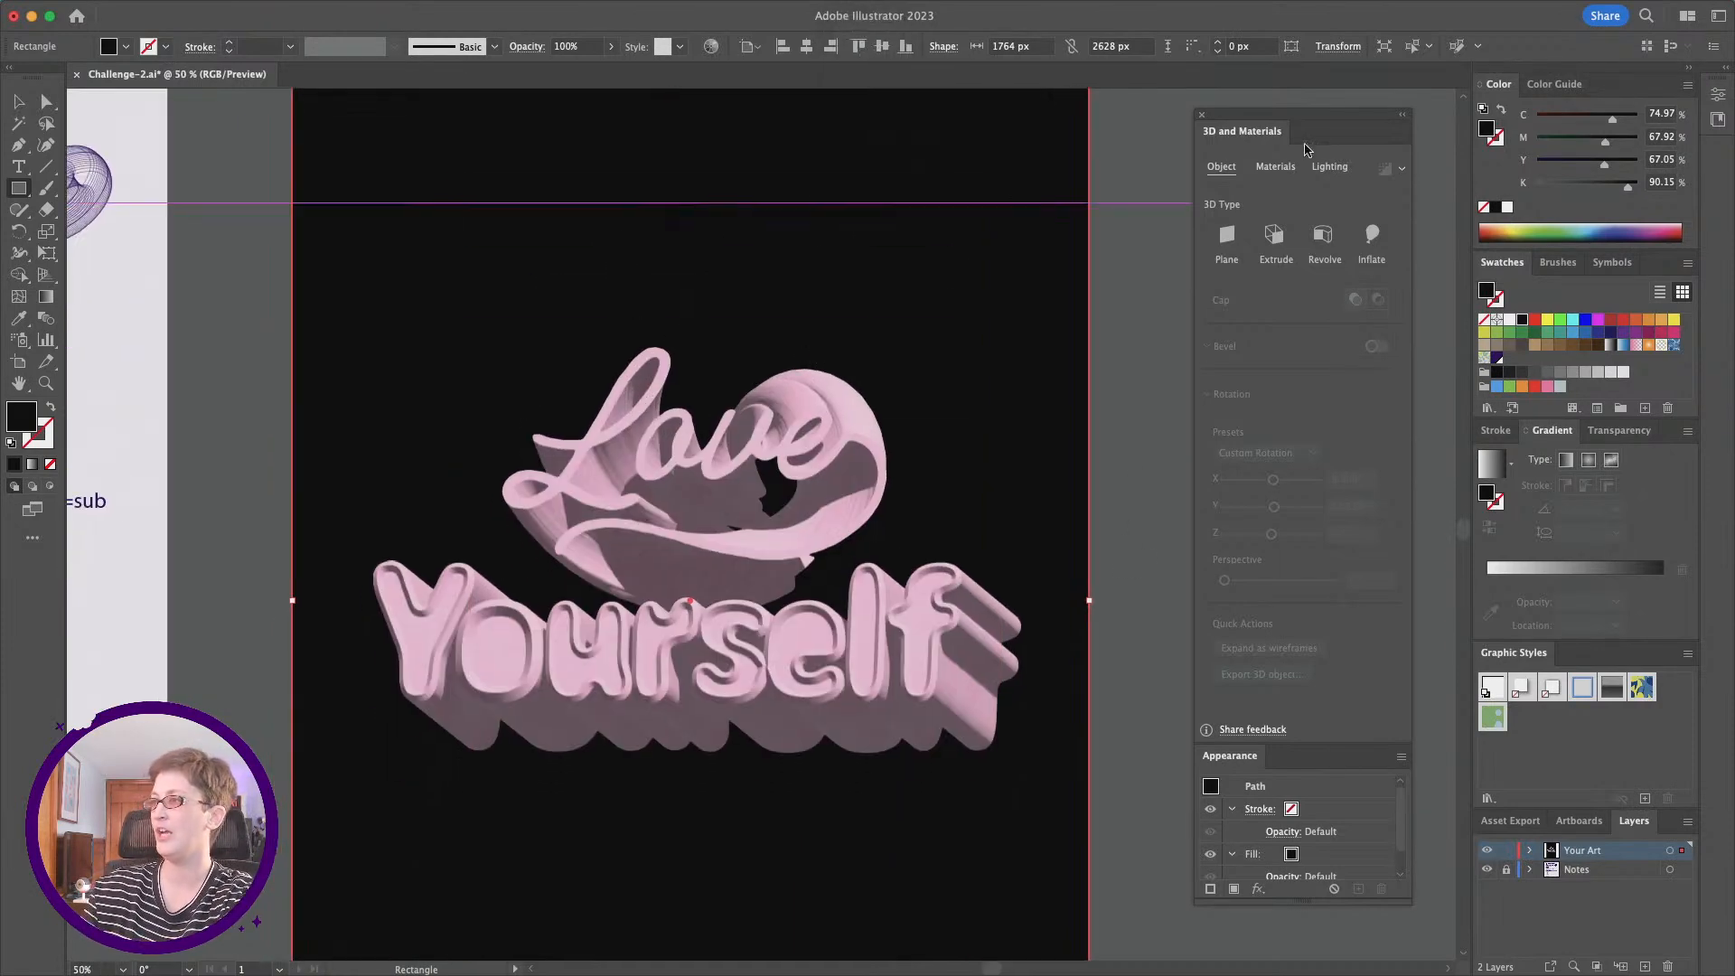
{"action": "double_click", "coordinate": [23, 418]}
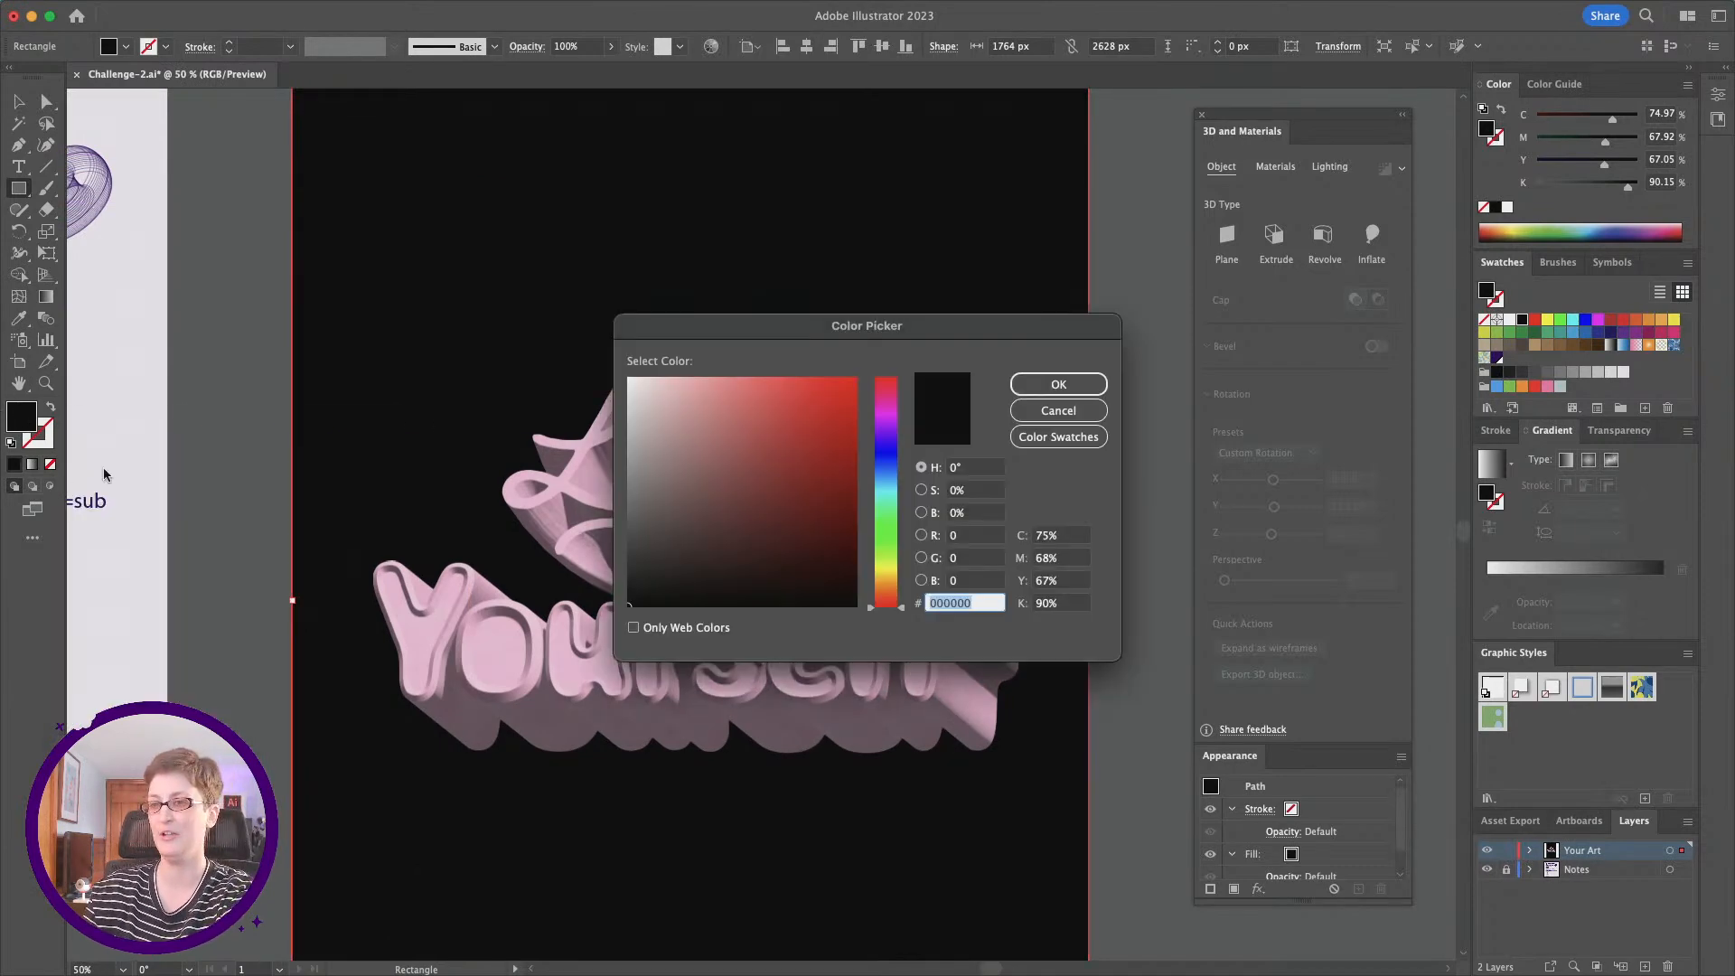
{"action": "type", "text": "e5caca"}
{"action": "left_click_drag", "start_coordinate": [654, 399], "coordinate": [657, 376]}
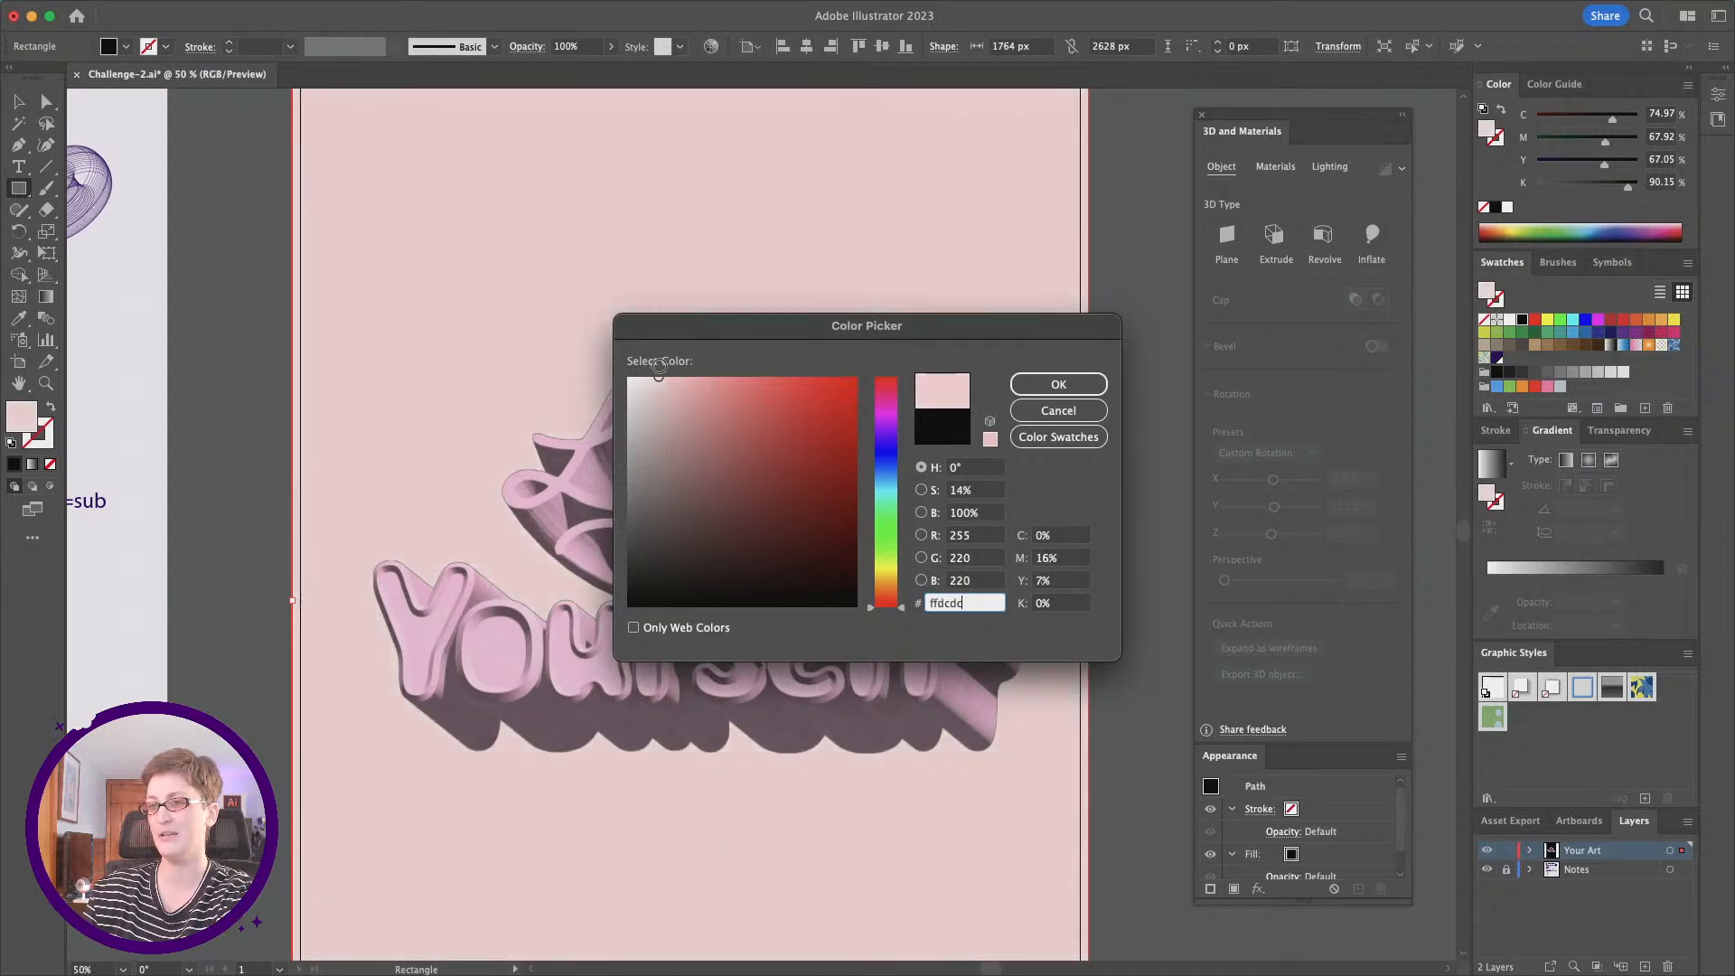
{"action": "left_click_drag", "start_coordinate": [890, 466], "coordinate": [891, 395]}
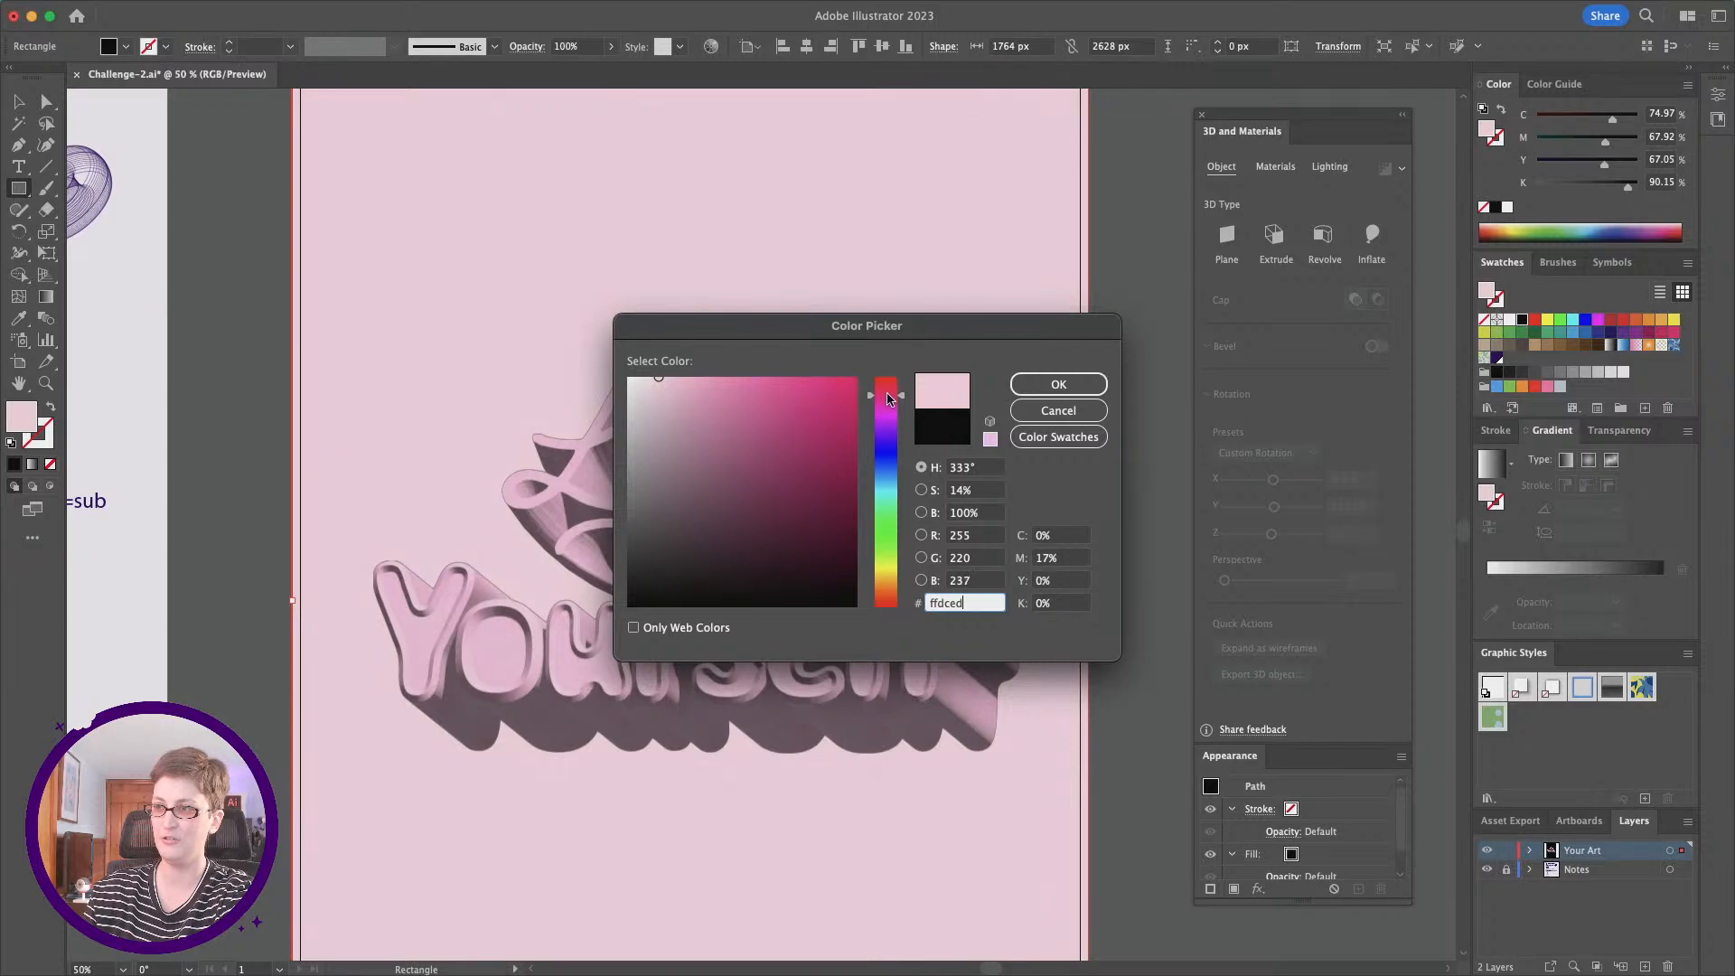
{"action": "left_click_drag", "start_coordinate": [665, 376], "coordinate": [663, 376]}
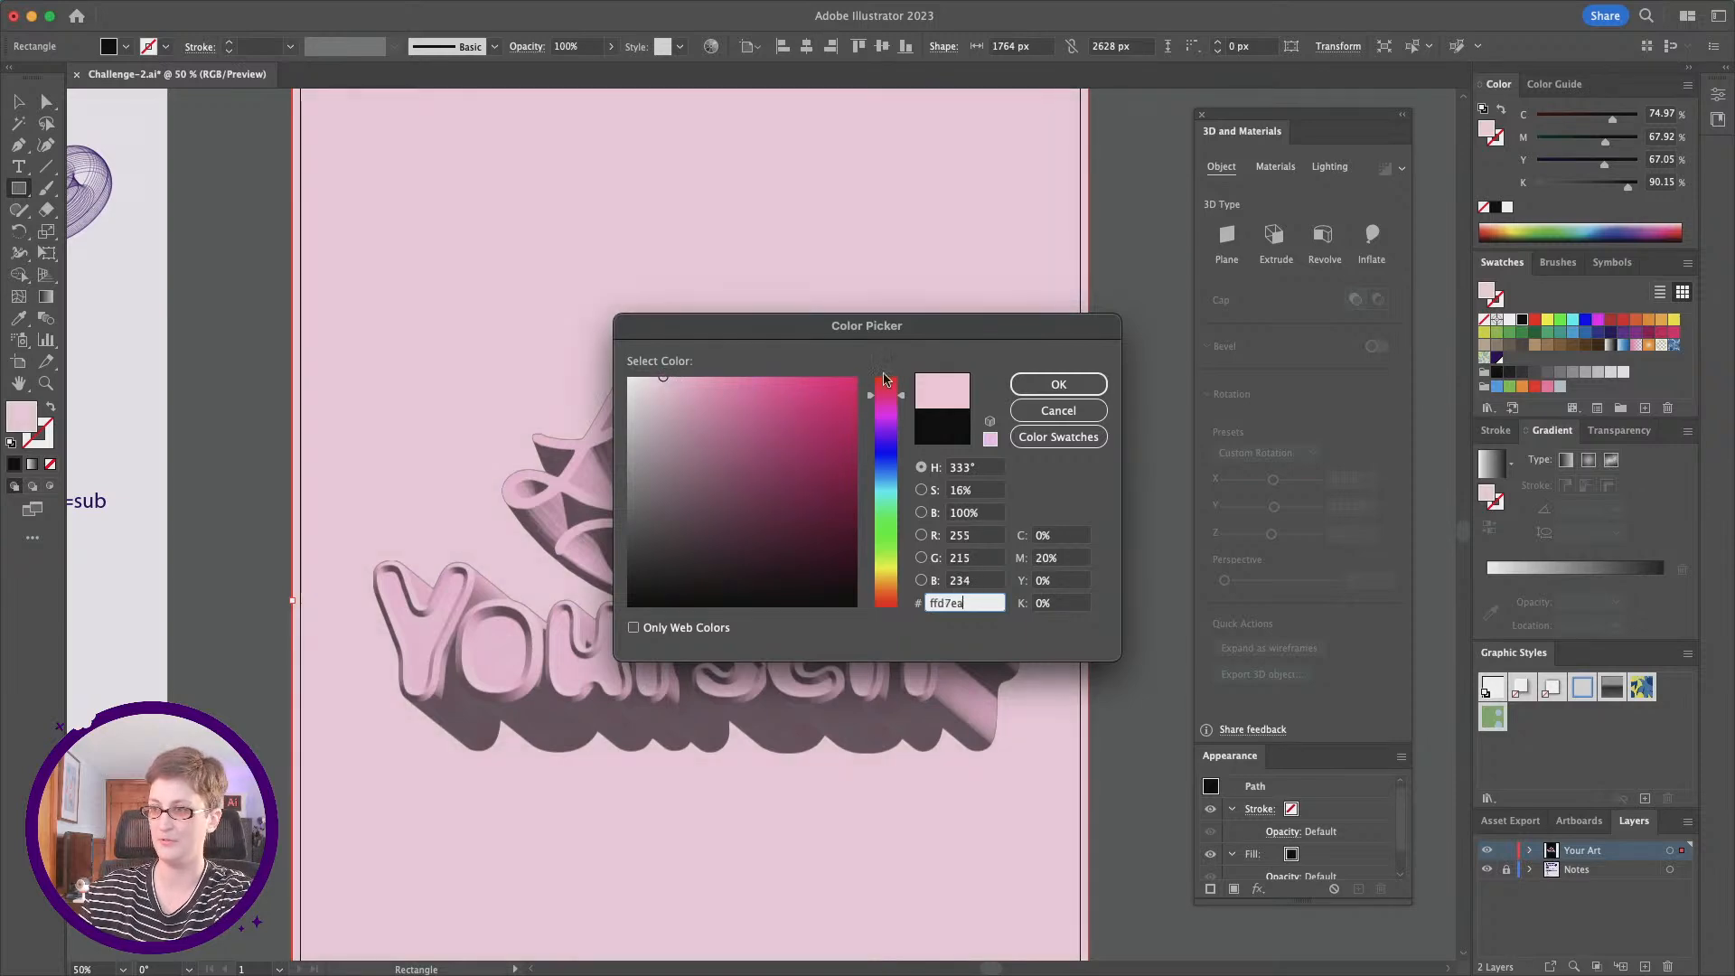
{"action": "left_click_drag", "start_coordinate": [885, 402], "coordinate": [887, 404]}
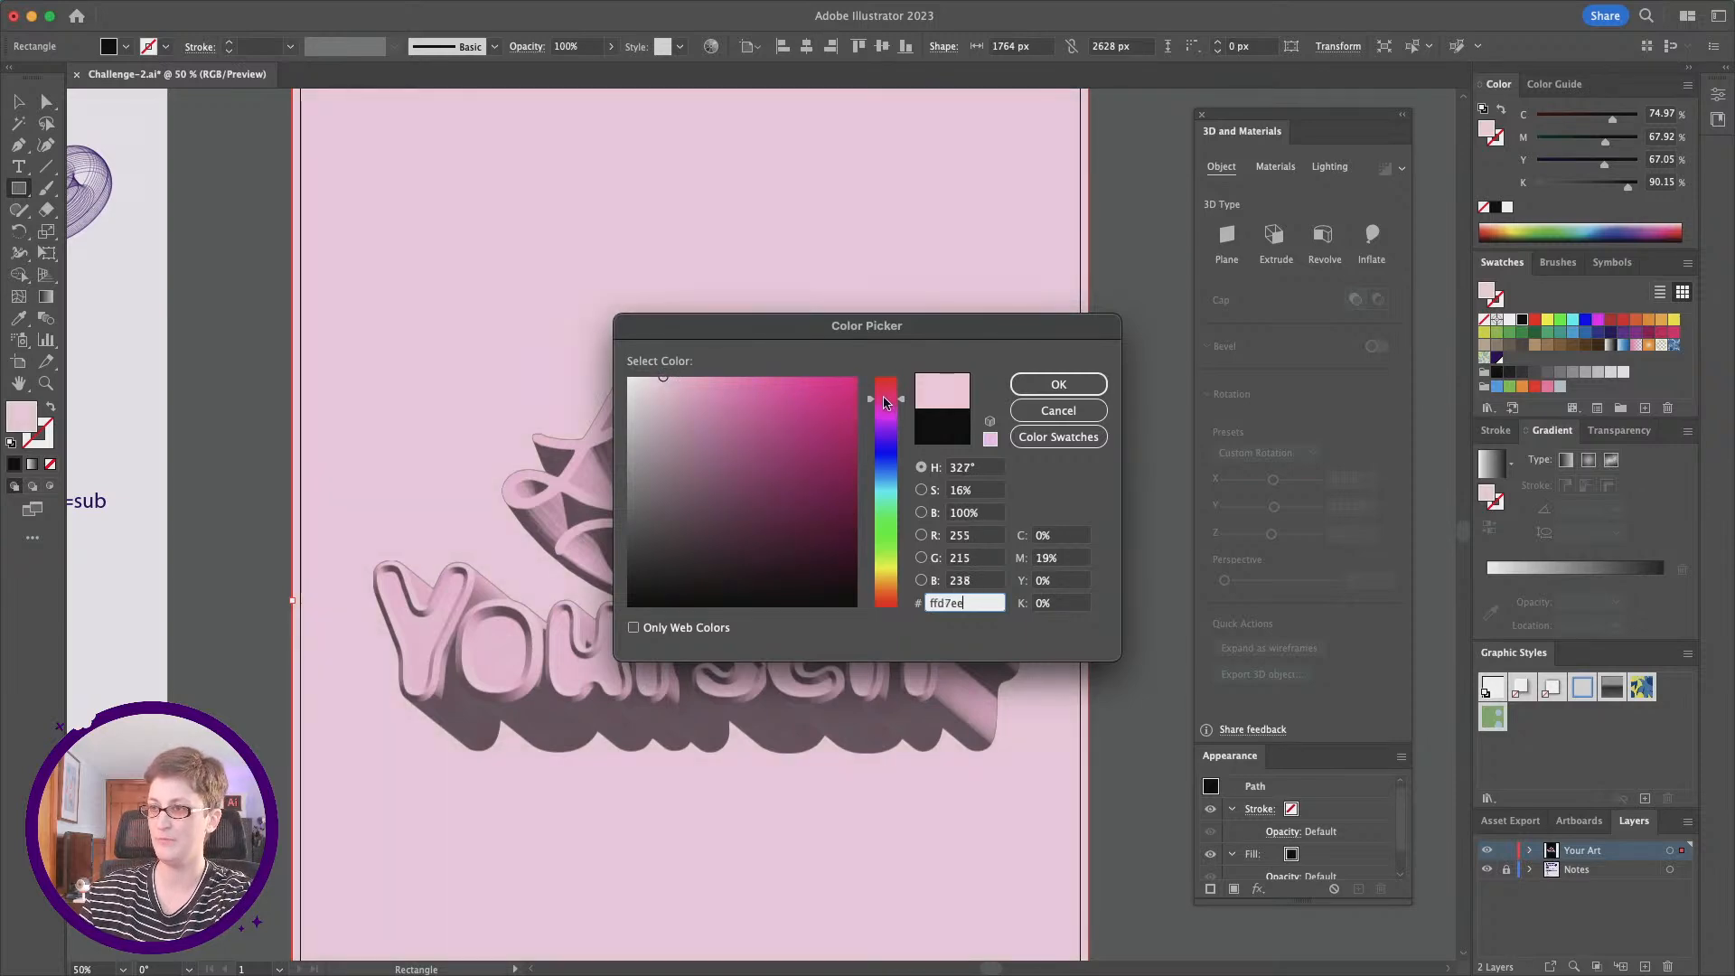
{"action": "left_click", "coordinate": [1059, 386]}
Step: Duplicate the pink background rectangle in place and bring the copy to the front, over the 3D words
{"action": "left_click", "coordinate": [46, 383]}
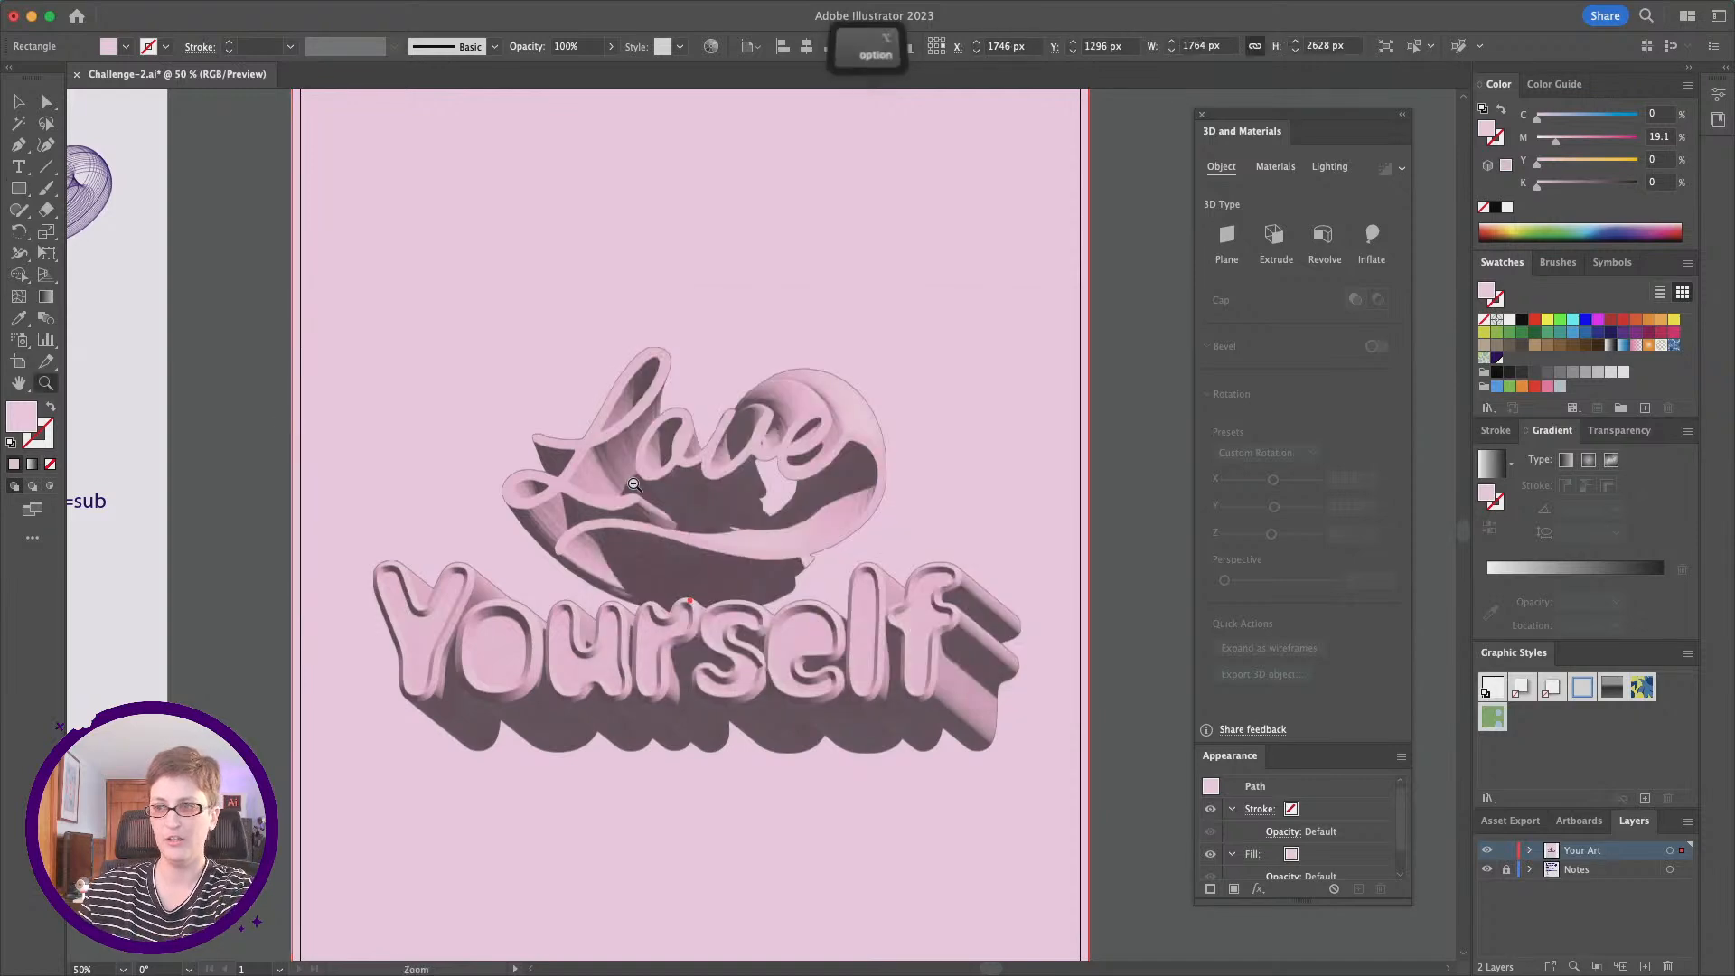
{"action": "left_click", "coordinate": [632, 483], "text": "alt"}
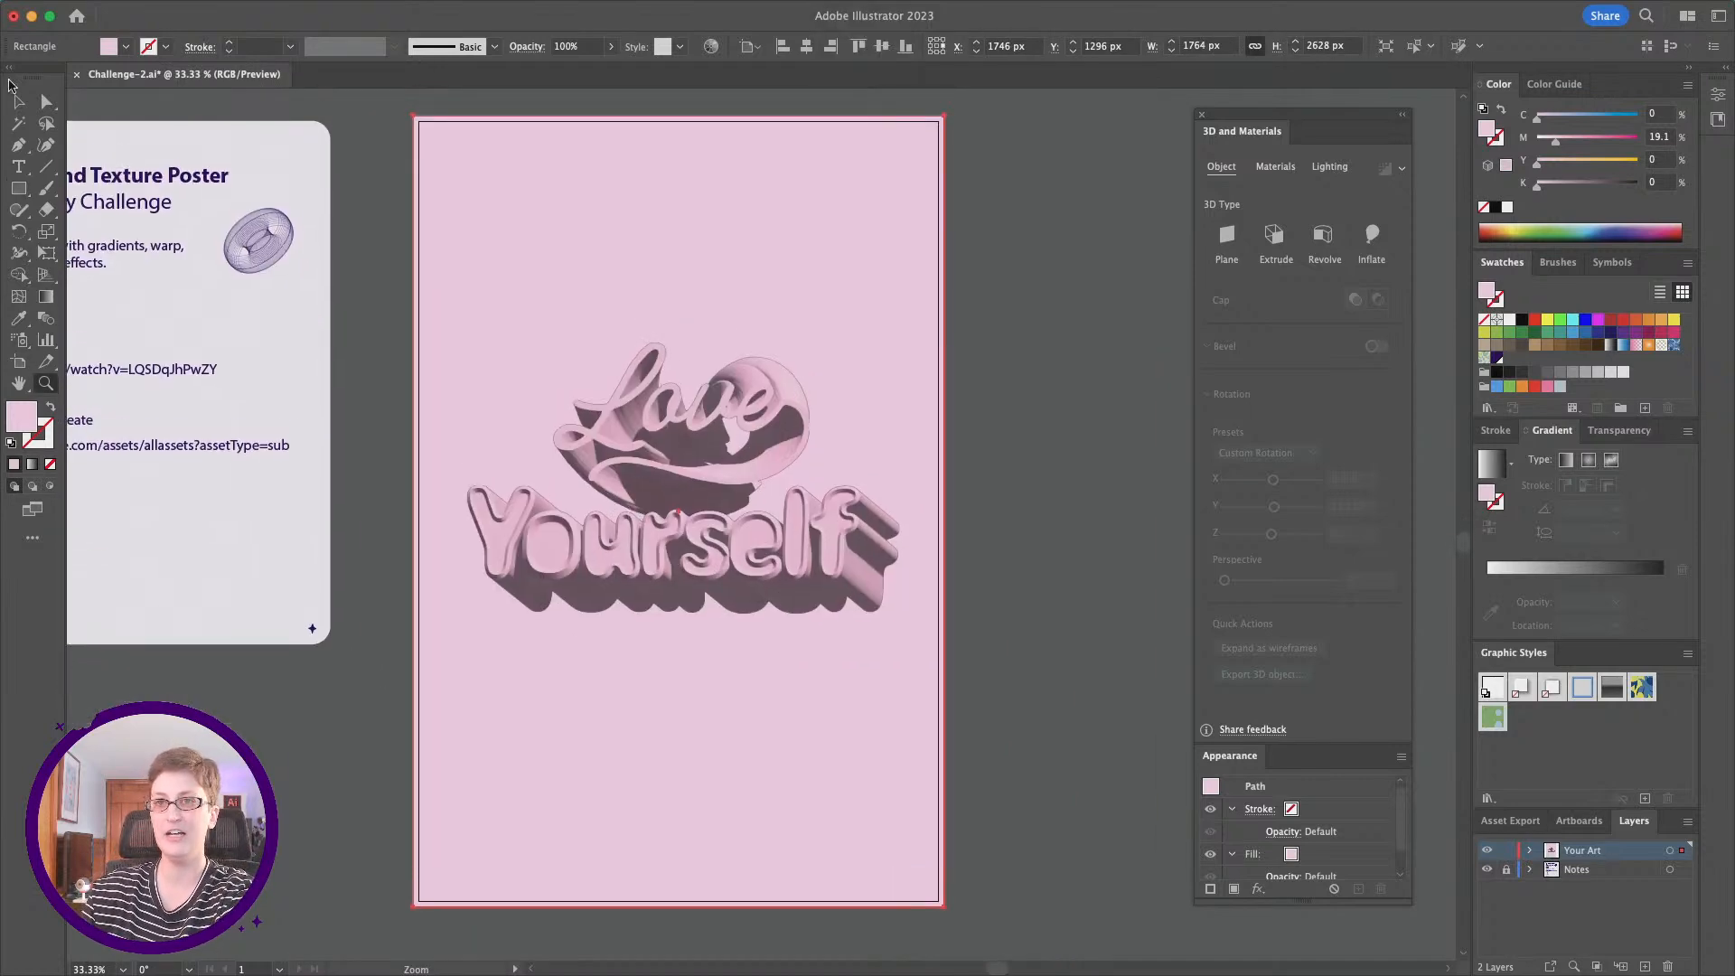
{"action": "key", "text": "v"}
{"action": "left_click", "coordinate": [1001, 519]}
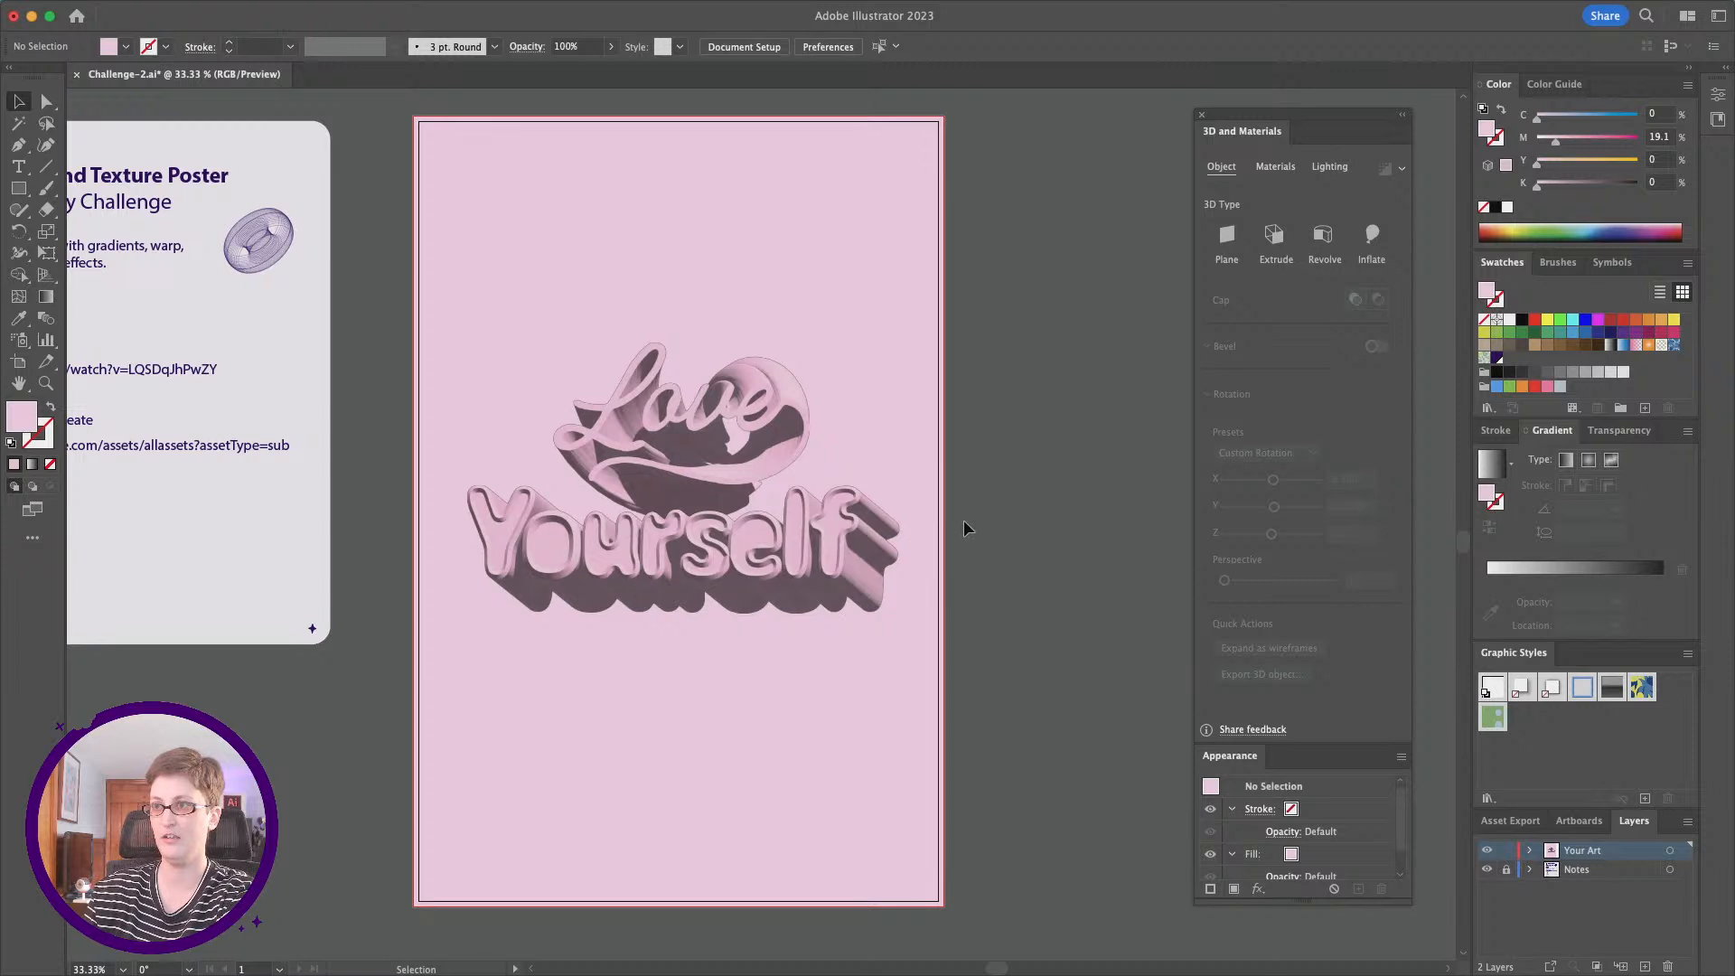
{"action": "left_click", "coordinate": [908, 330]}
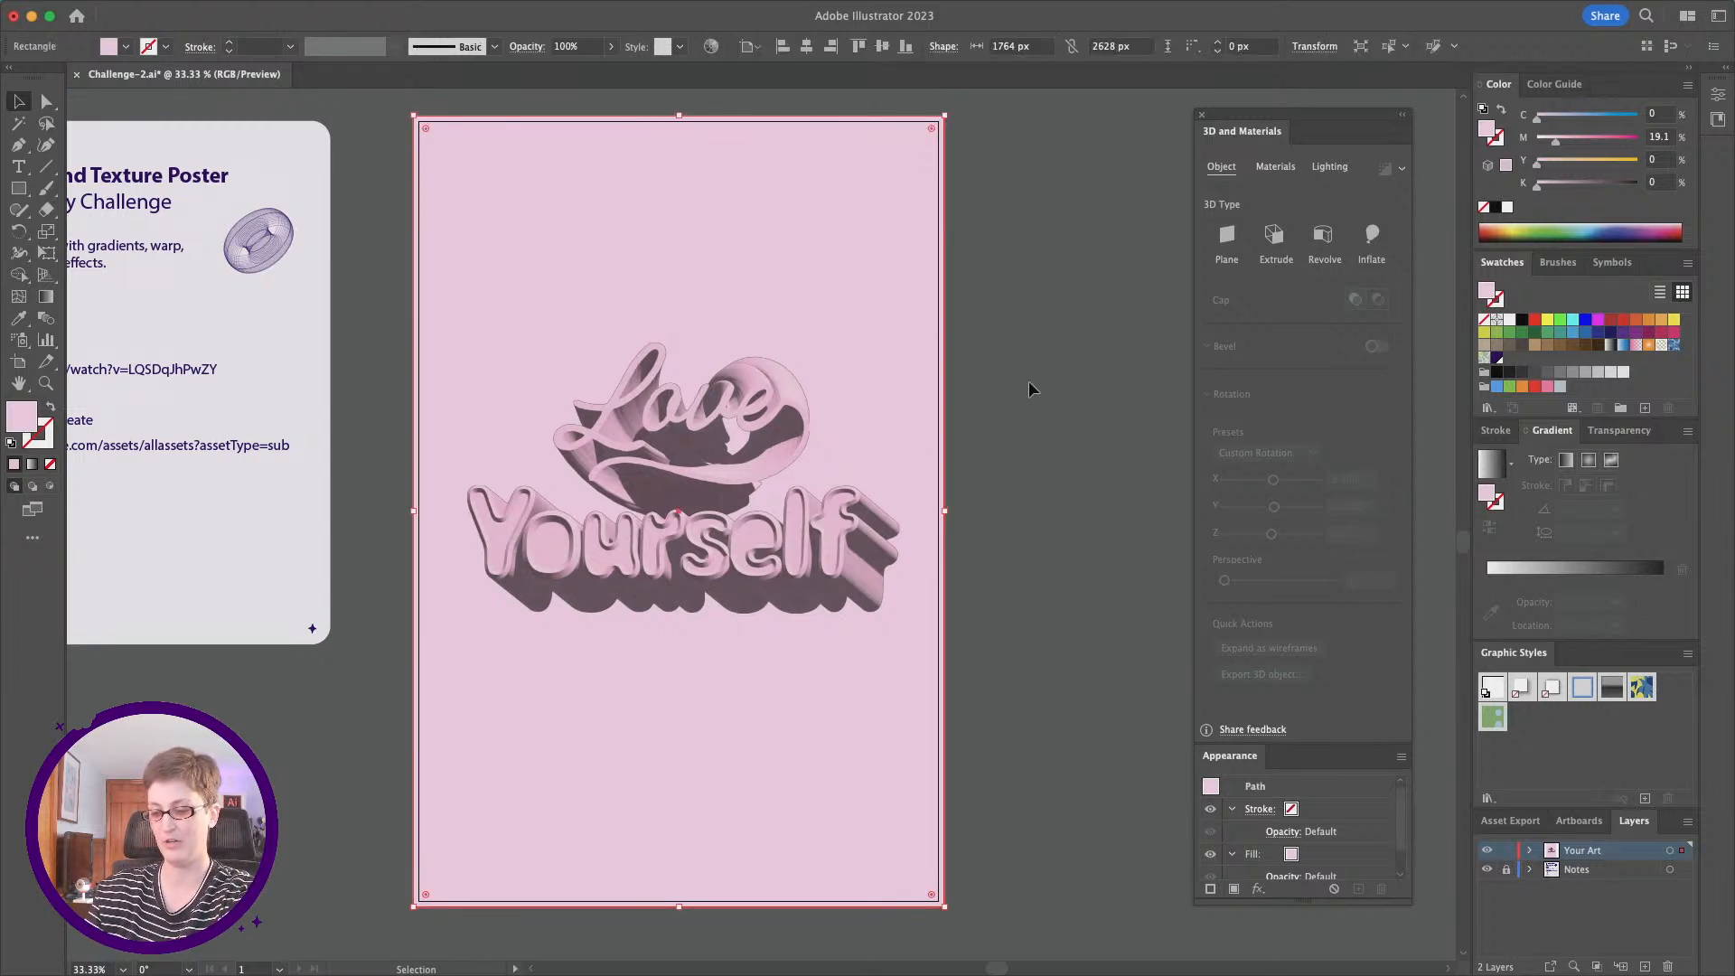
{"action": "key", "text": "super+c"}
{"action": "key", "text": "super+f"}
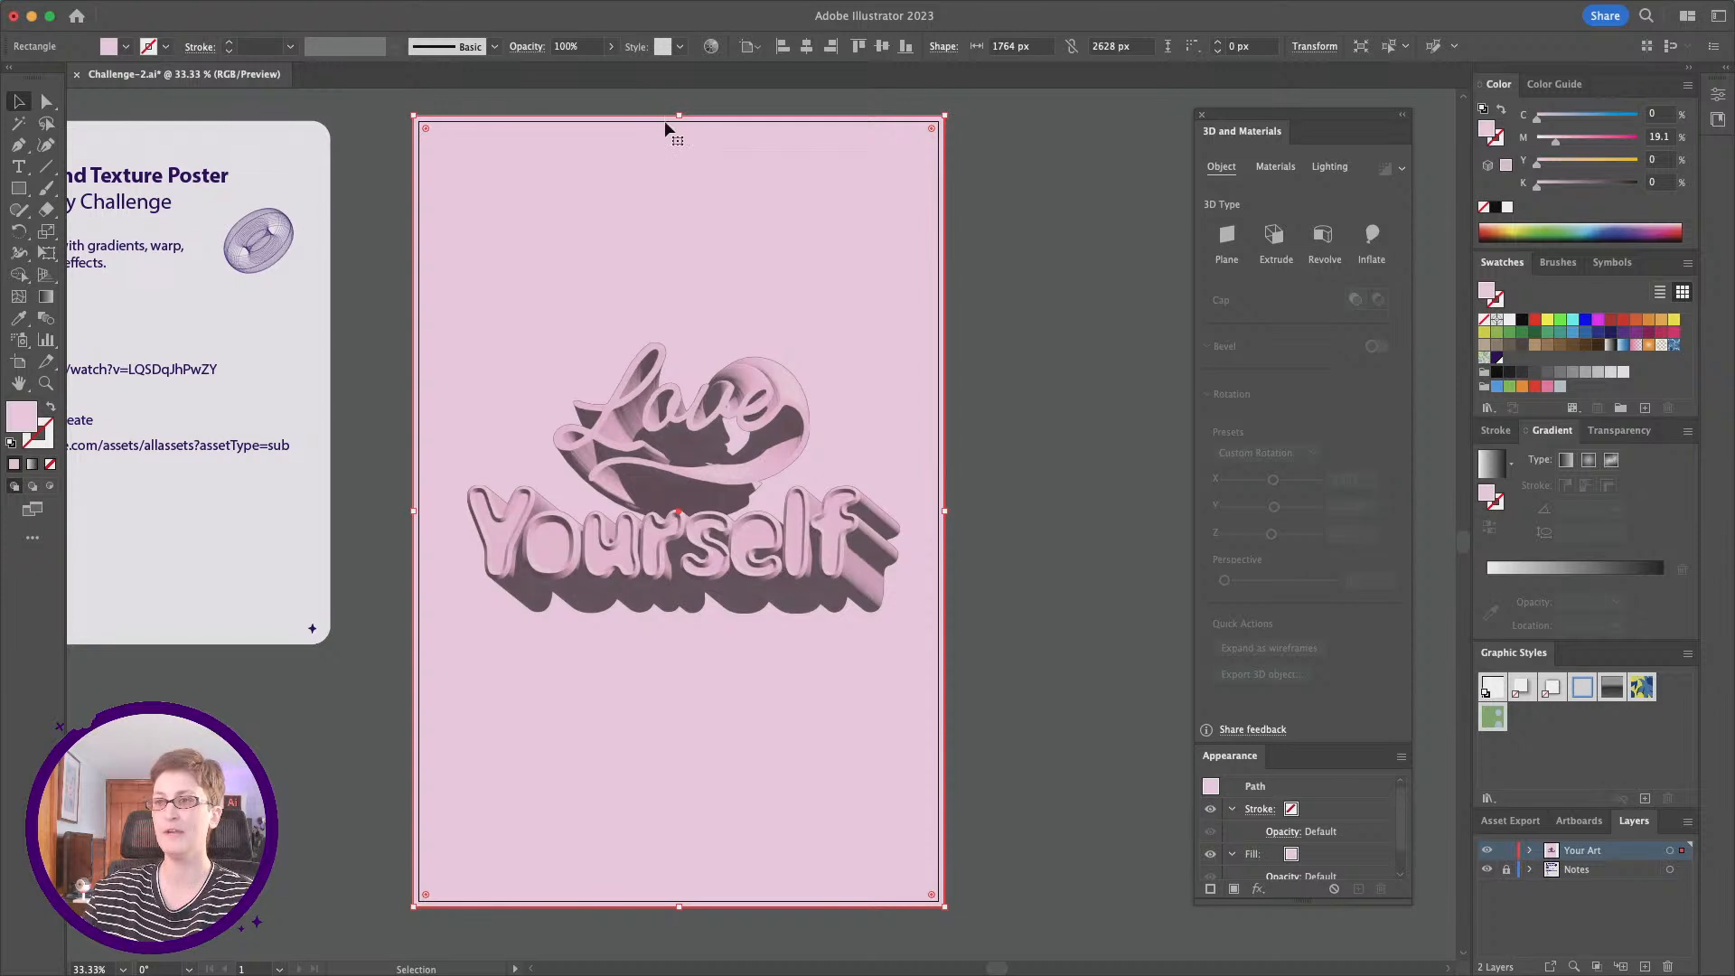
{"action": "right_click", "coordinate": [651, 178]}
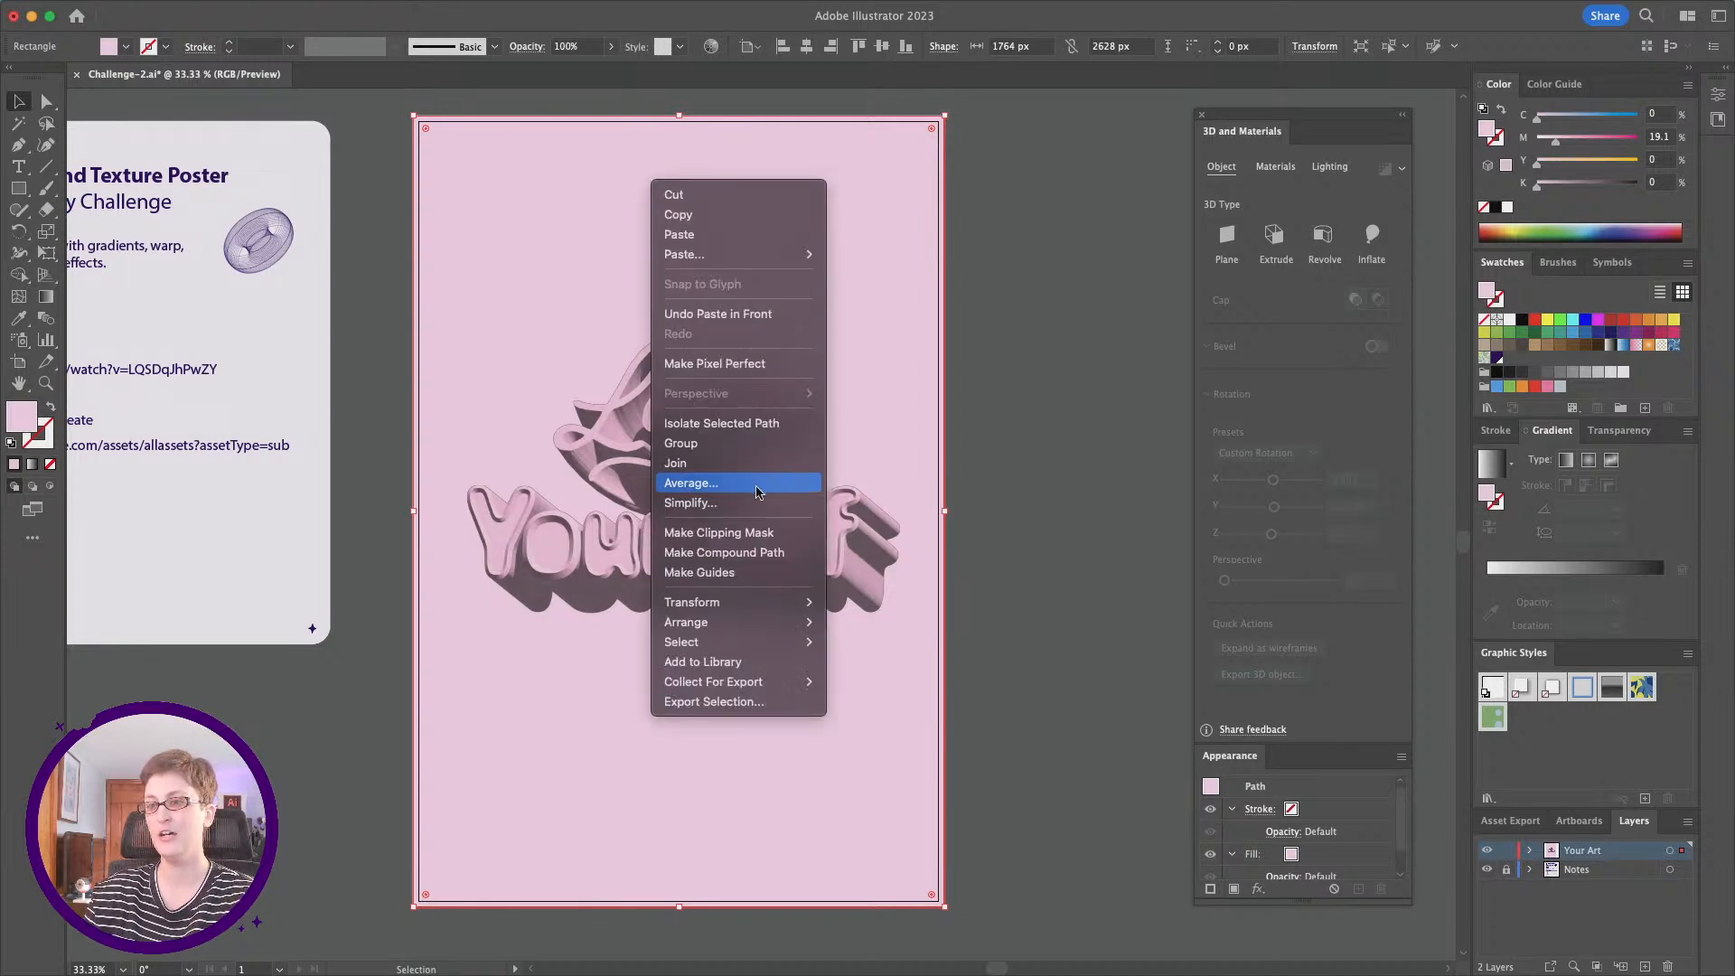
{"action": "mouse_move", "coordinate": [723, 621]}
{"action": "left_click", "coordinate": [842, 624]}
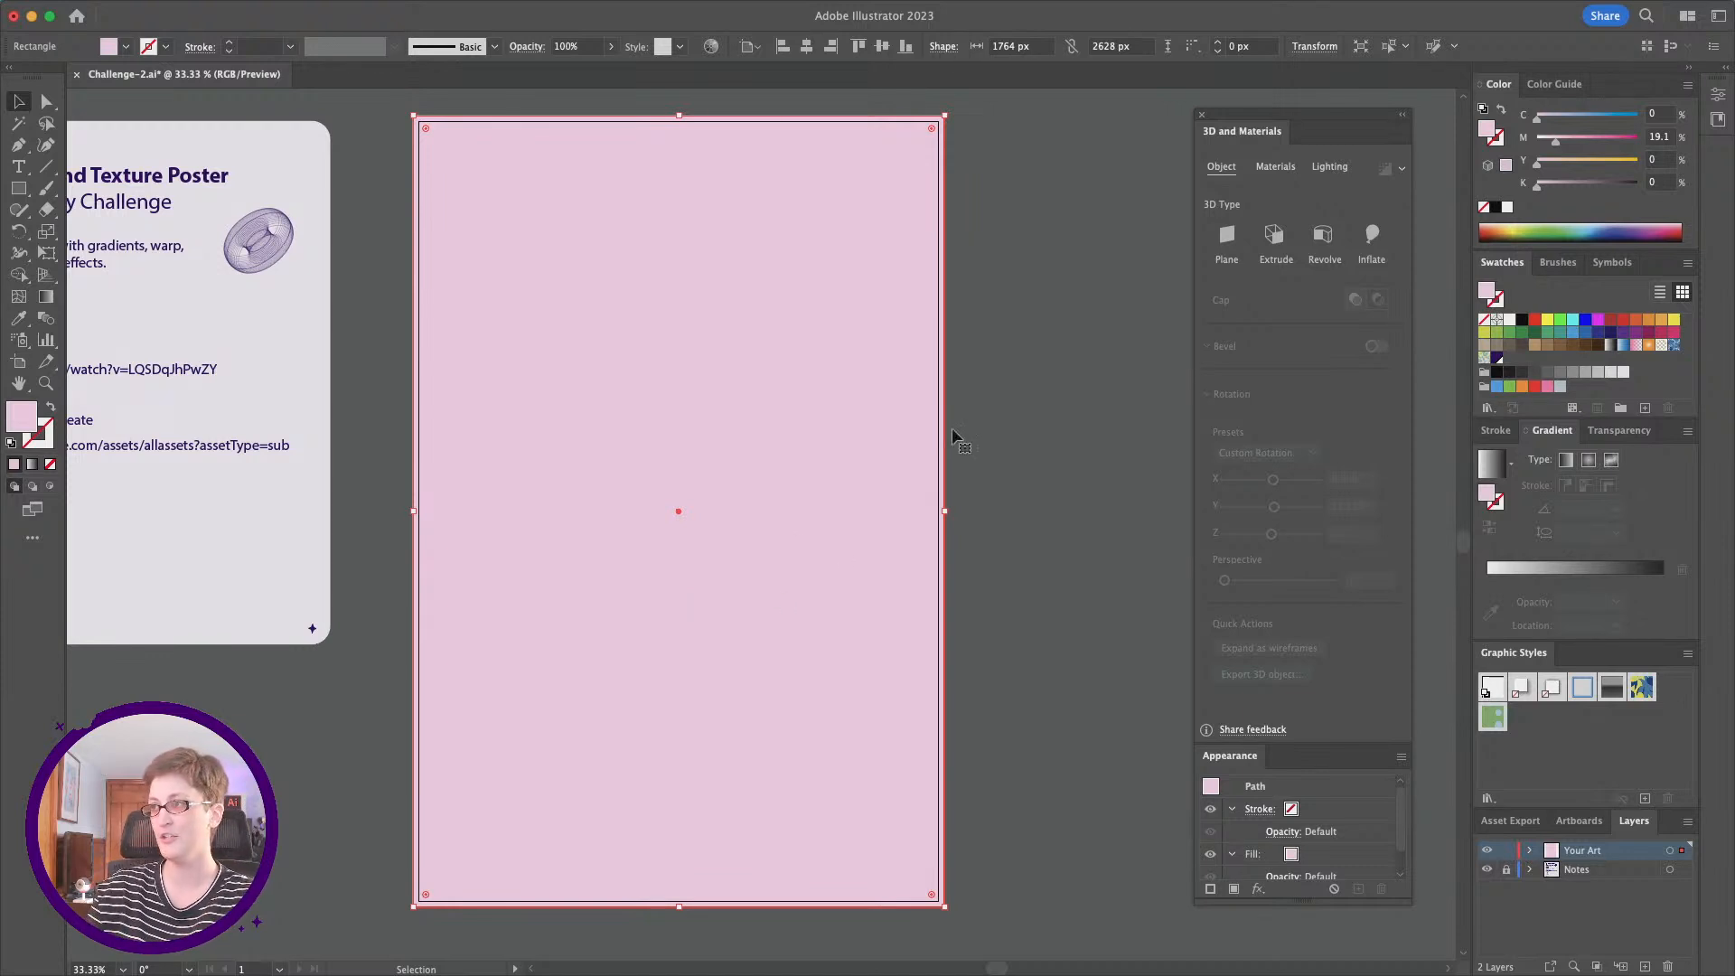
Step: Fill the front rectangle with white and apply a Grain texture effect with intensity 79 and the Stippled grain type
{"action": "left_click", "coordinate": [1508, 322]}
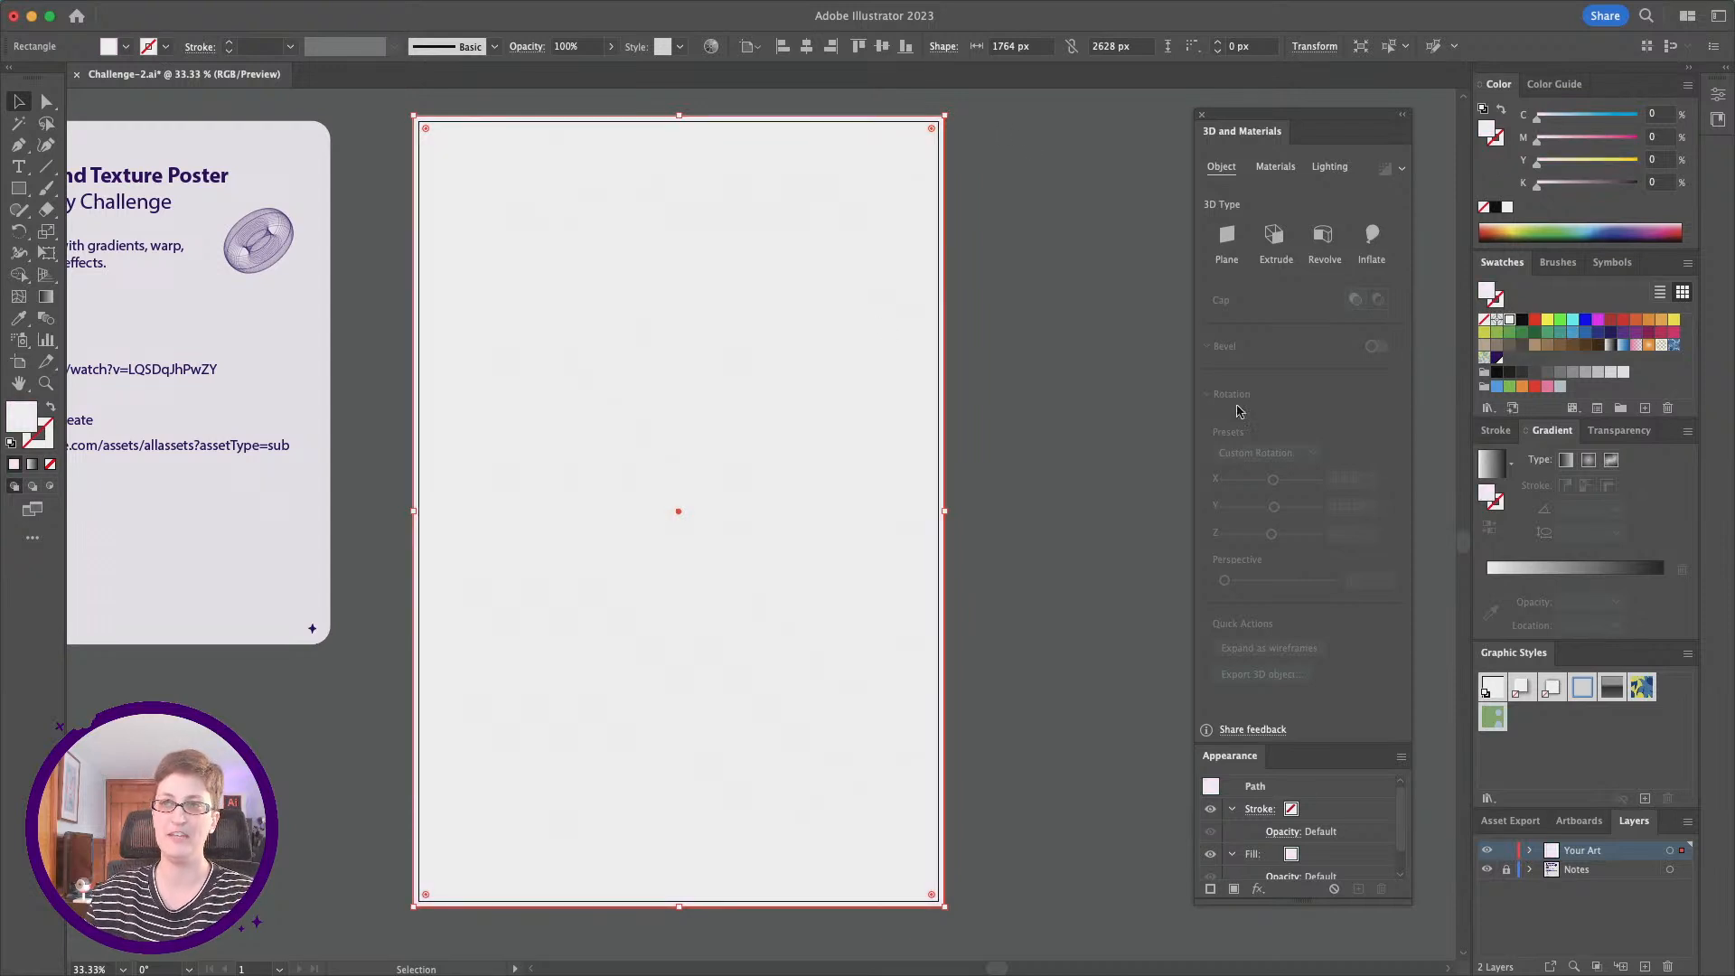
{"action": "left_click", "coordinate": [371, 10]}
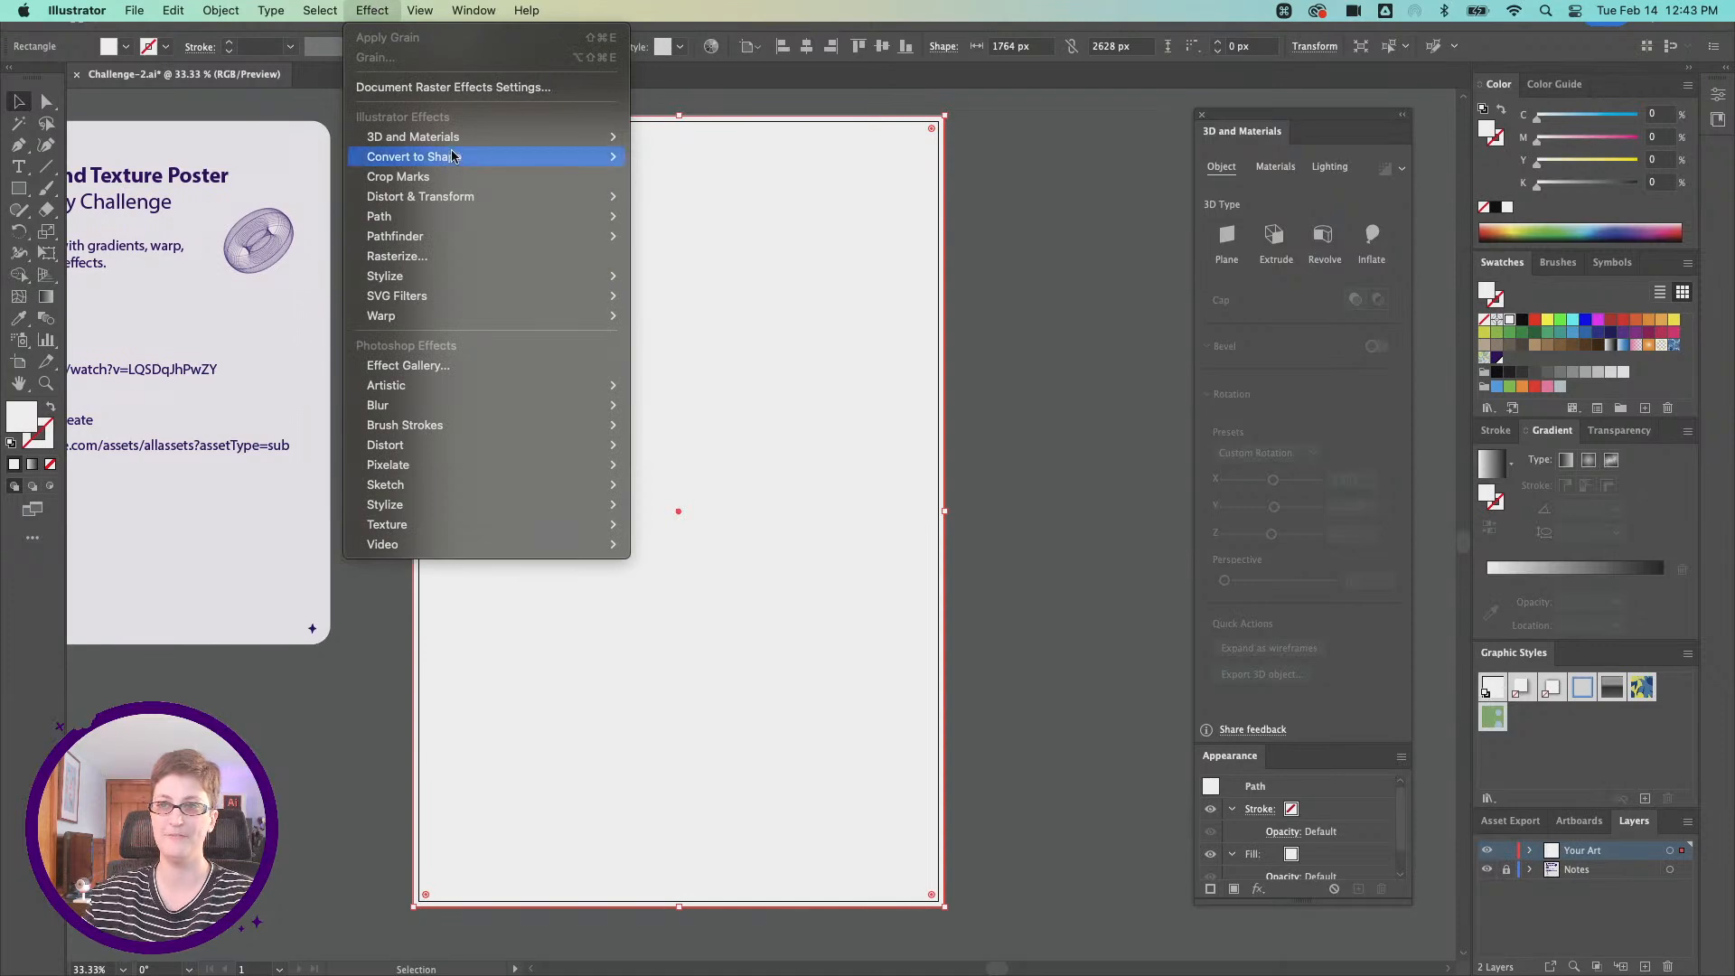
{"action": "mouse_move", "coordinate": [507, 523]}
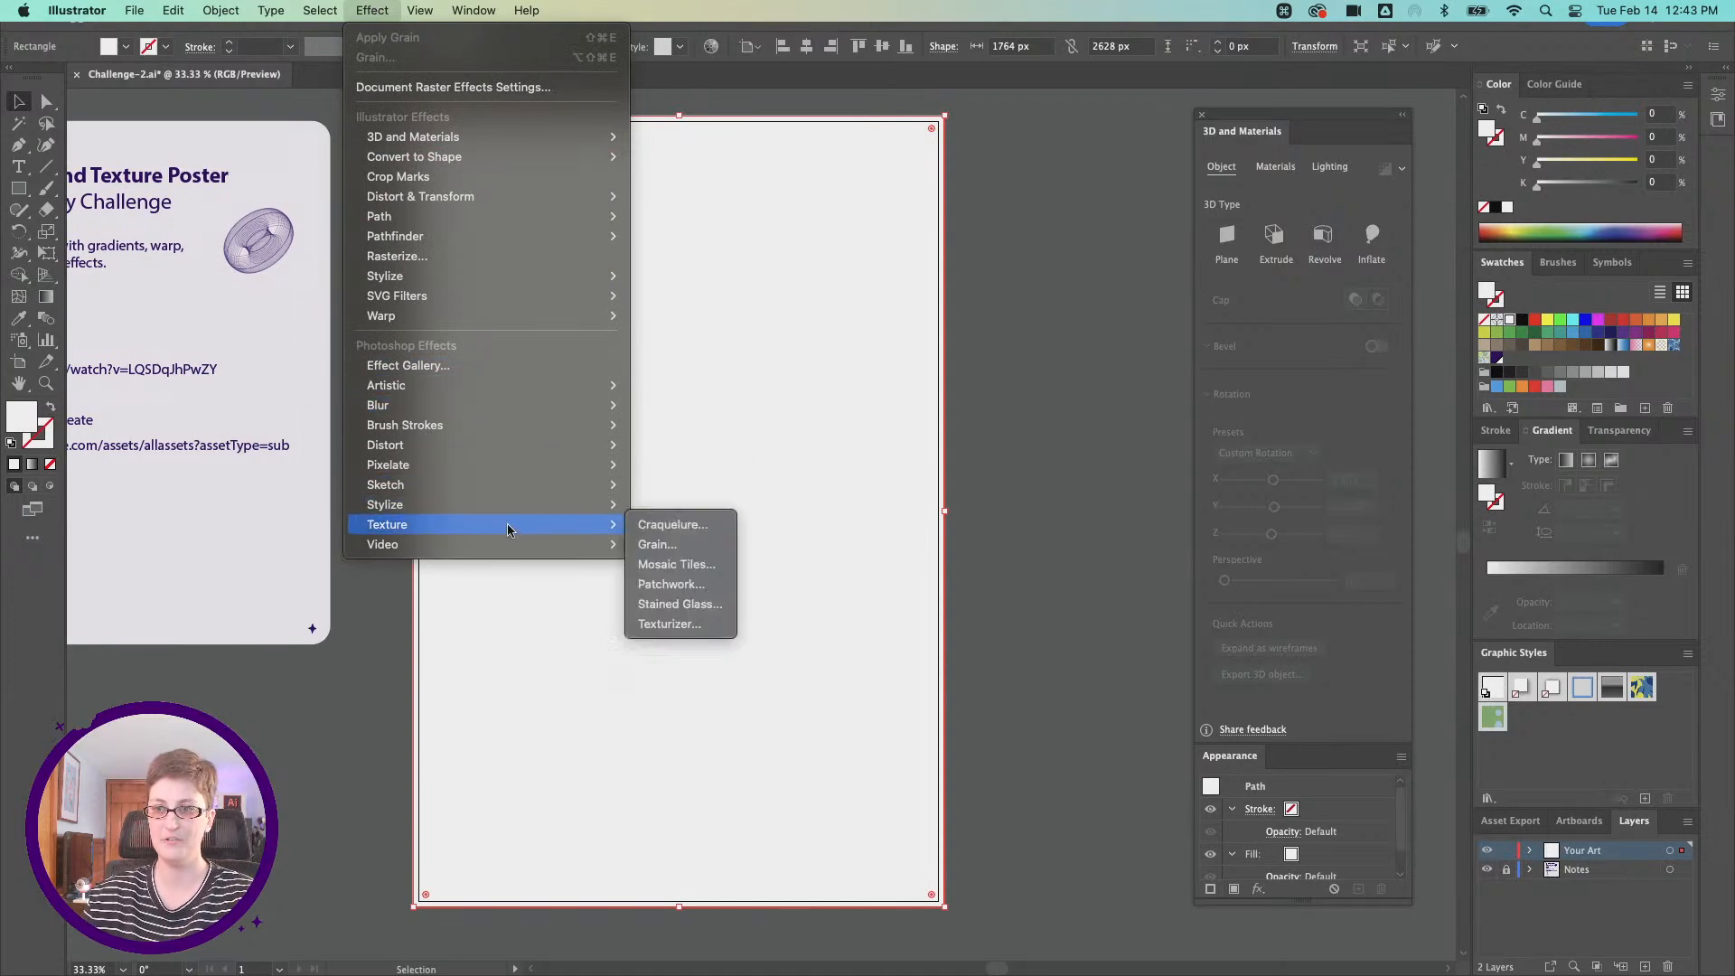
{"action": "left_click", "coordinate": [690, 546]}
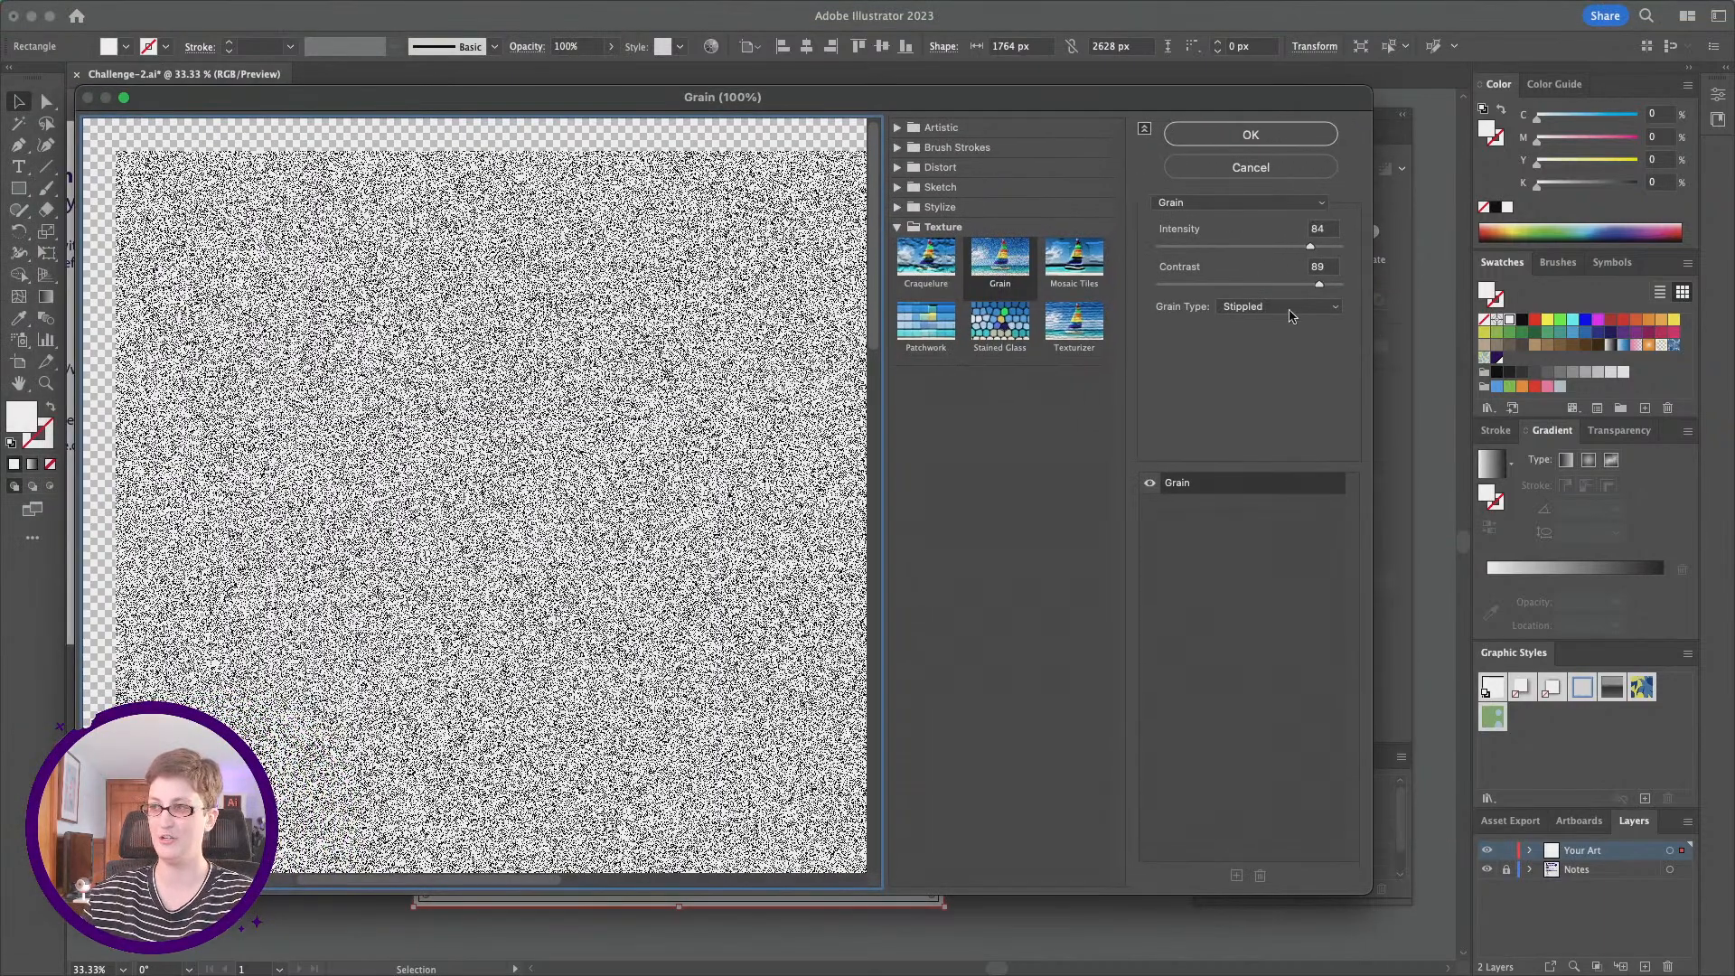
{"action": "left_click", "coordinate": [1290, 308]}
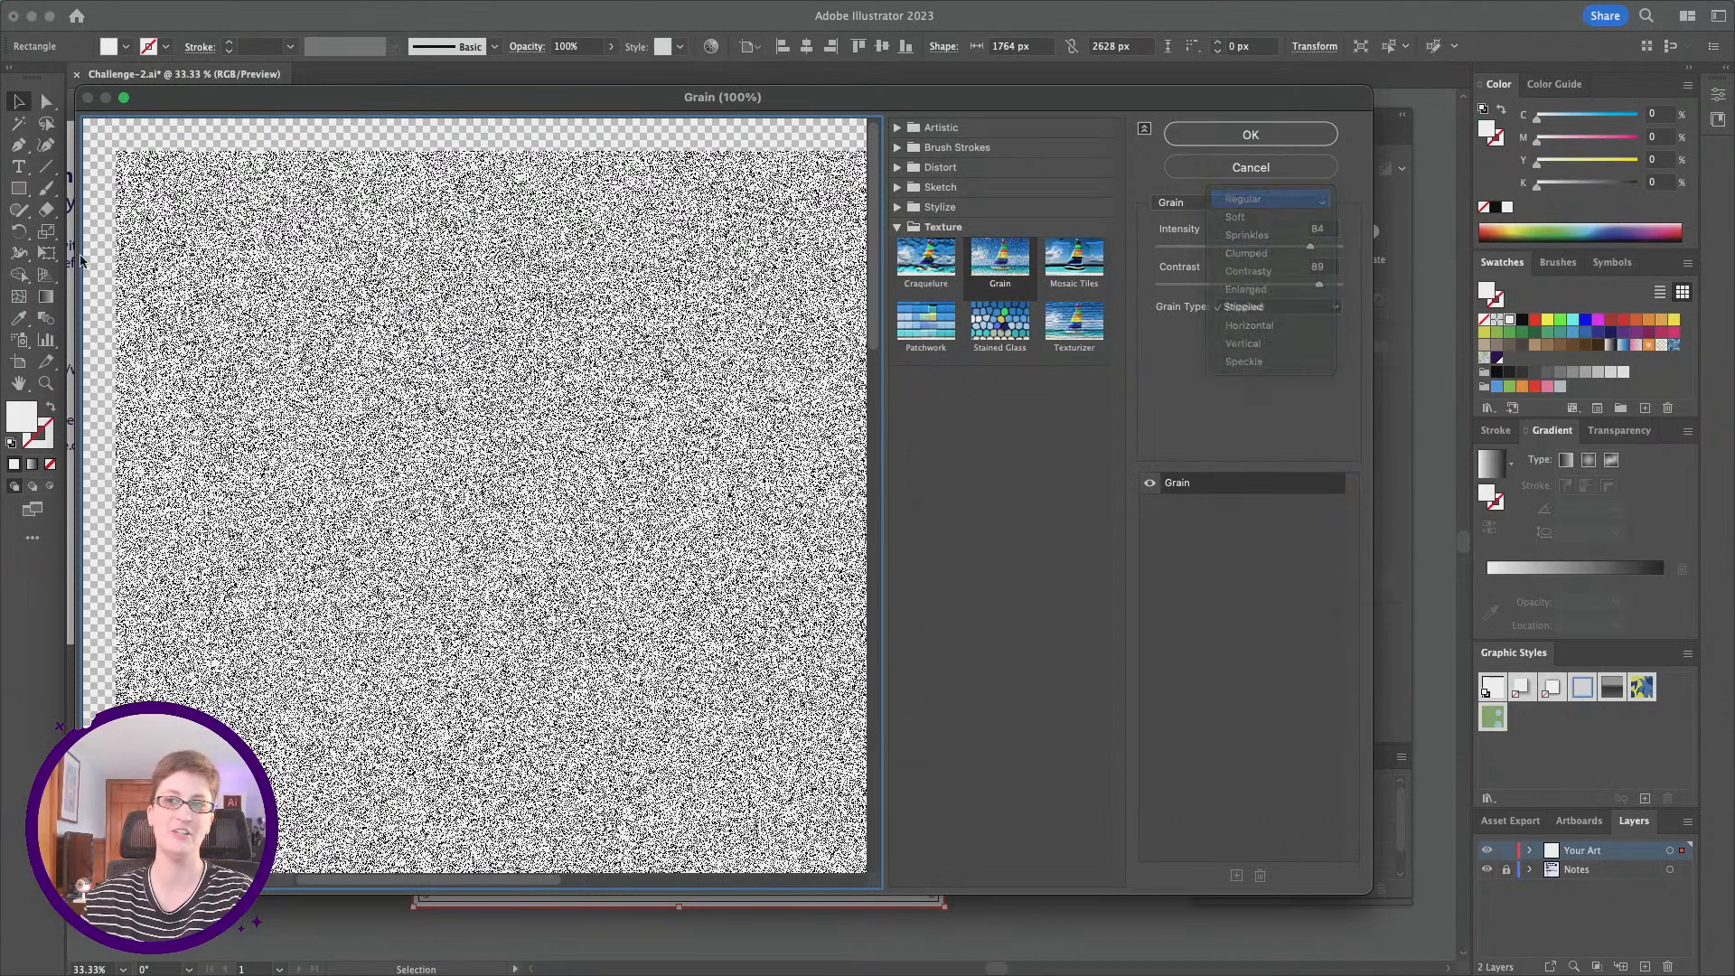
{"action": "left_click", "coordinate": [1264, 199]}
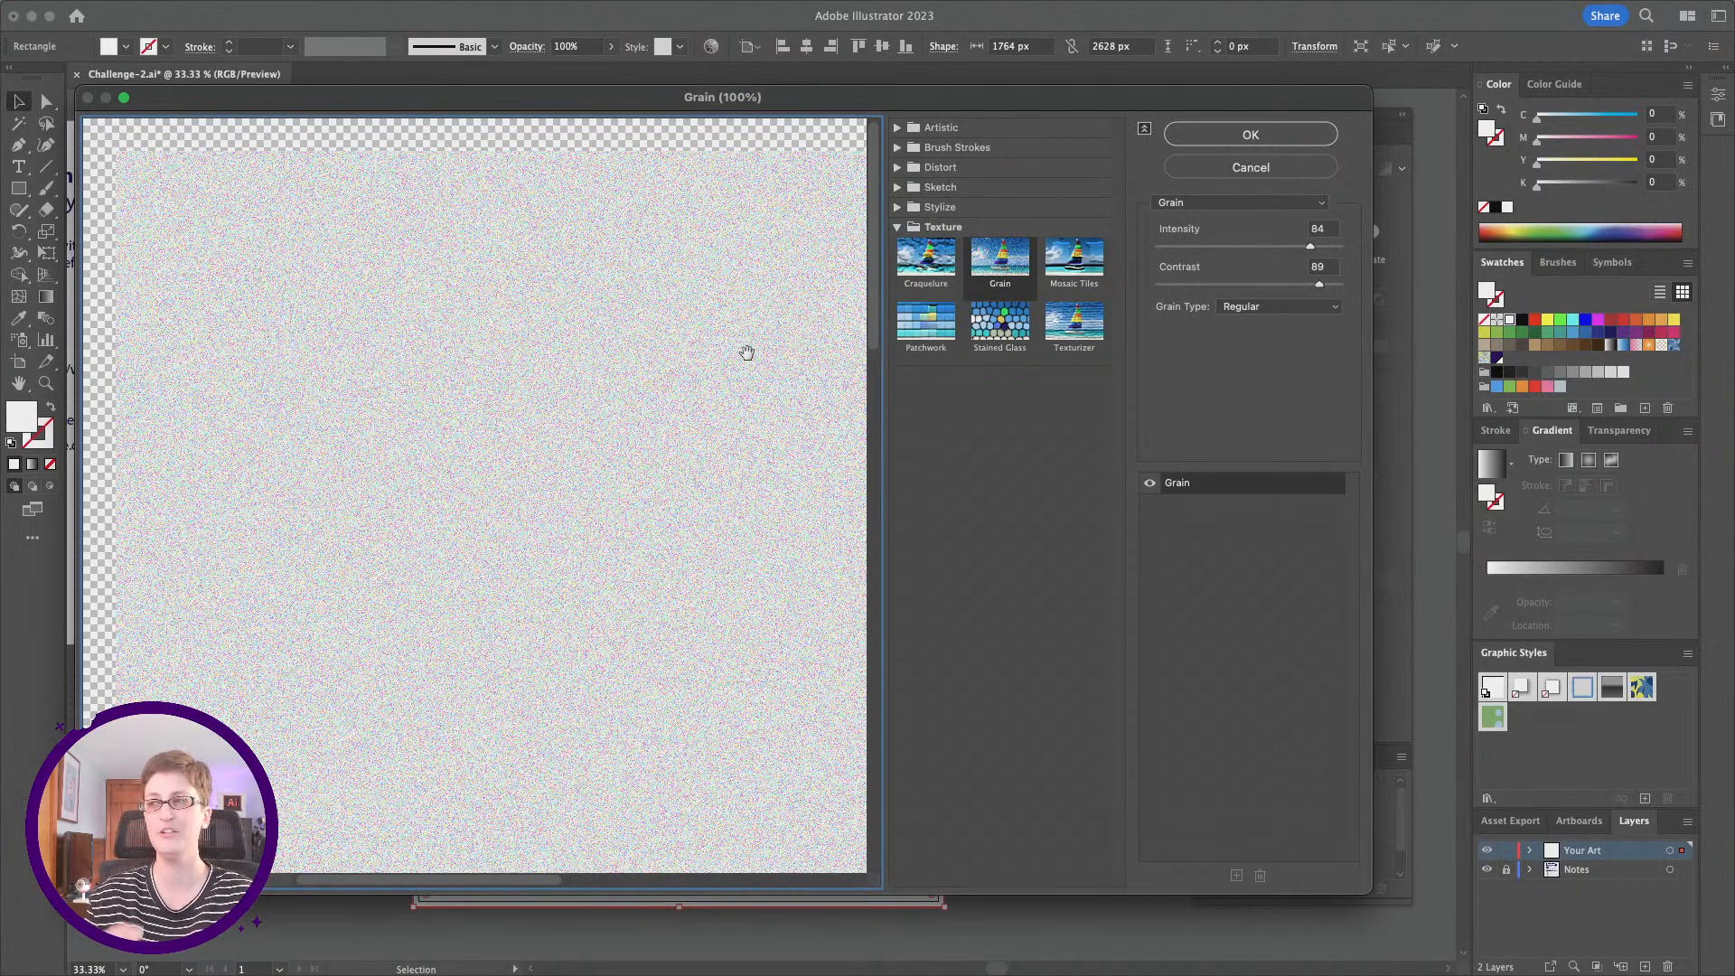
{"action": "left_click", "coordinate": [1287, 307]}
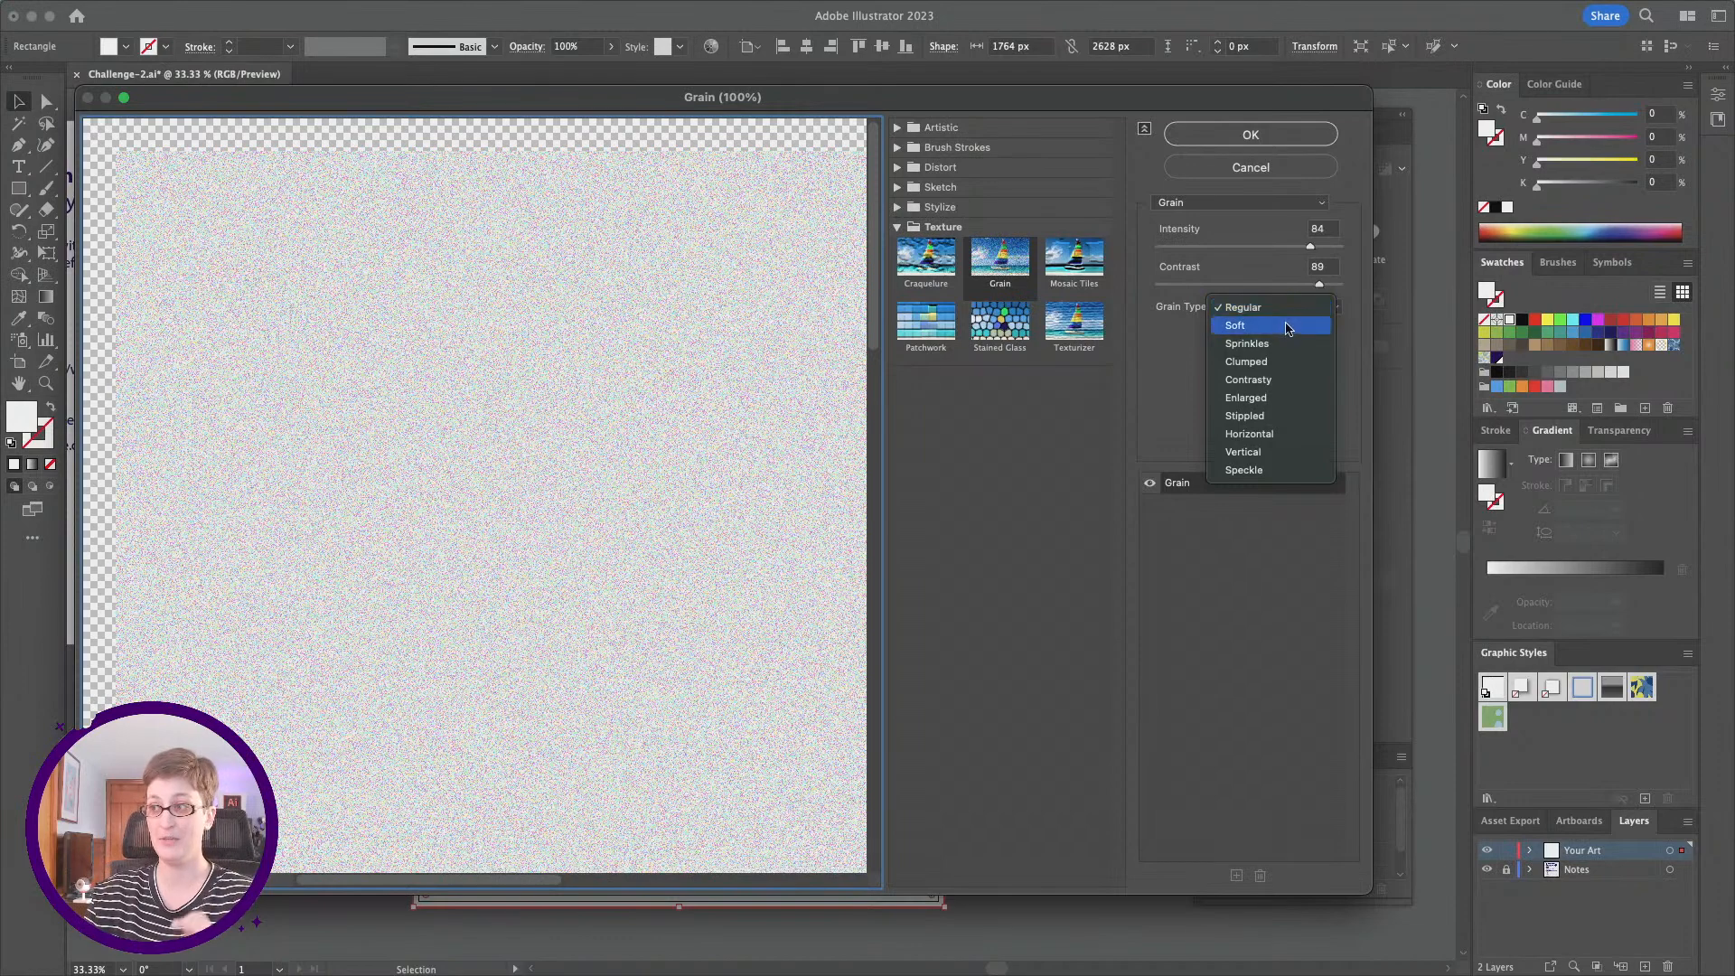
{"action": "left_click", "coordinate": [1265, 417]}
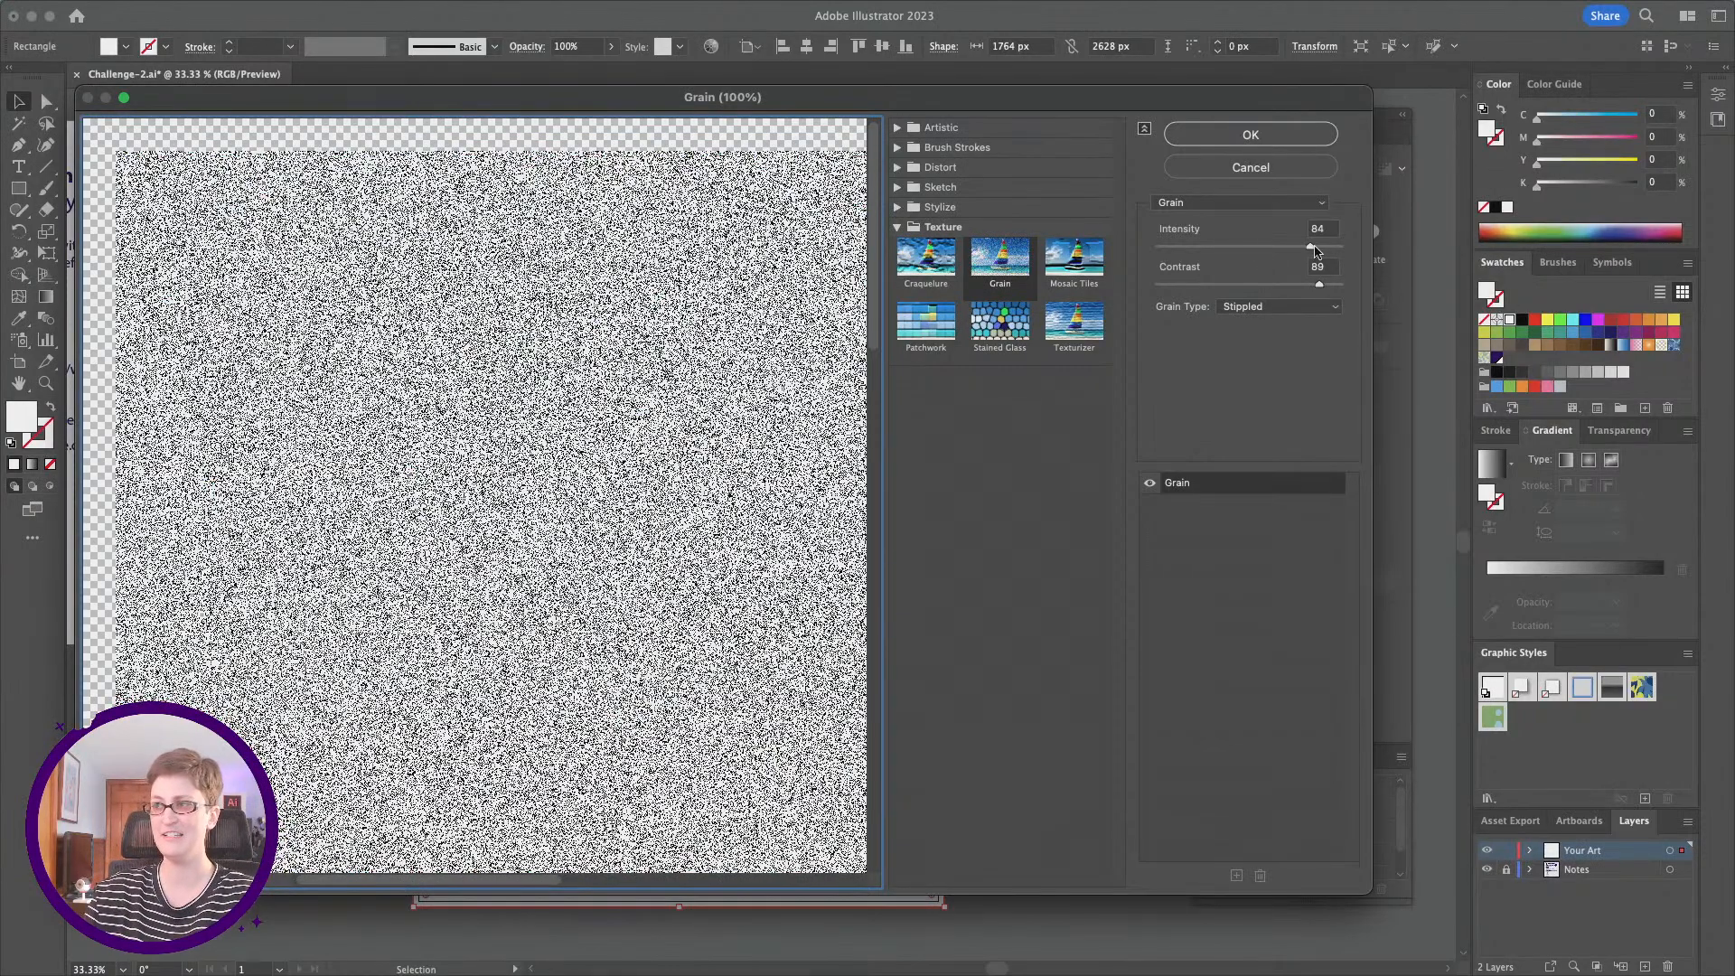
{"action": "mouse_move", "coordinate": [1310, 250]}
{"action": "left_mouse_down"}
{"action": "mouse_move", "coordinate": [1239, 251]}
{"action": "mouse_move", "coordinate": [1315, 246]}
{"action": "mouse_move", "coordinate": [1284, 248]}
{"action": "mouse_move", "coordinate": [1300, 246]}
{"action": "left_mouse_up"}
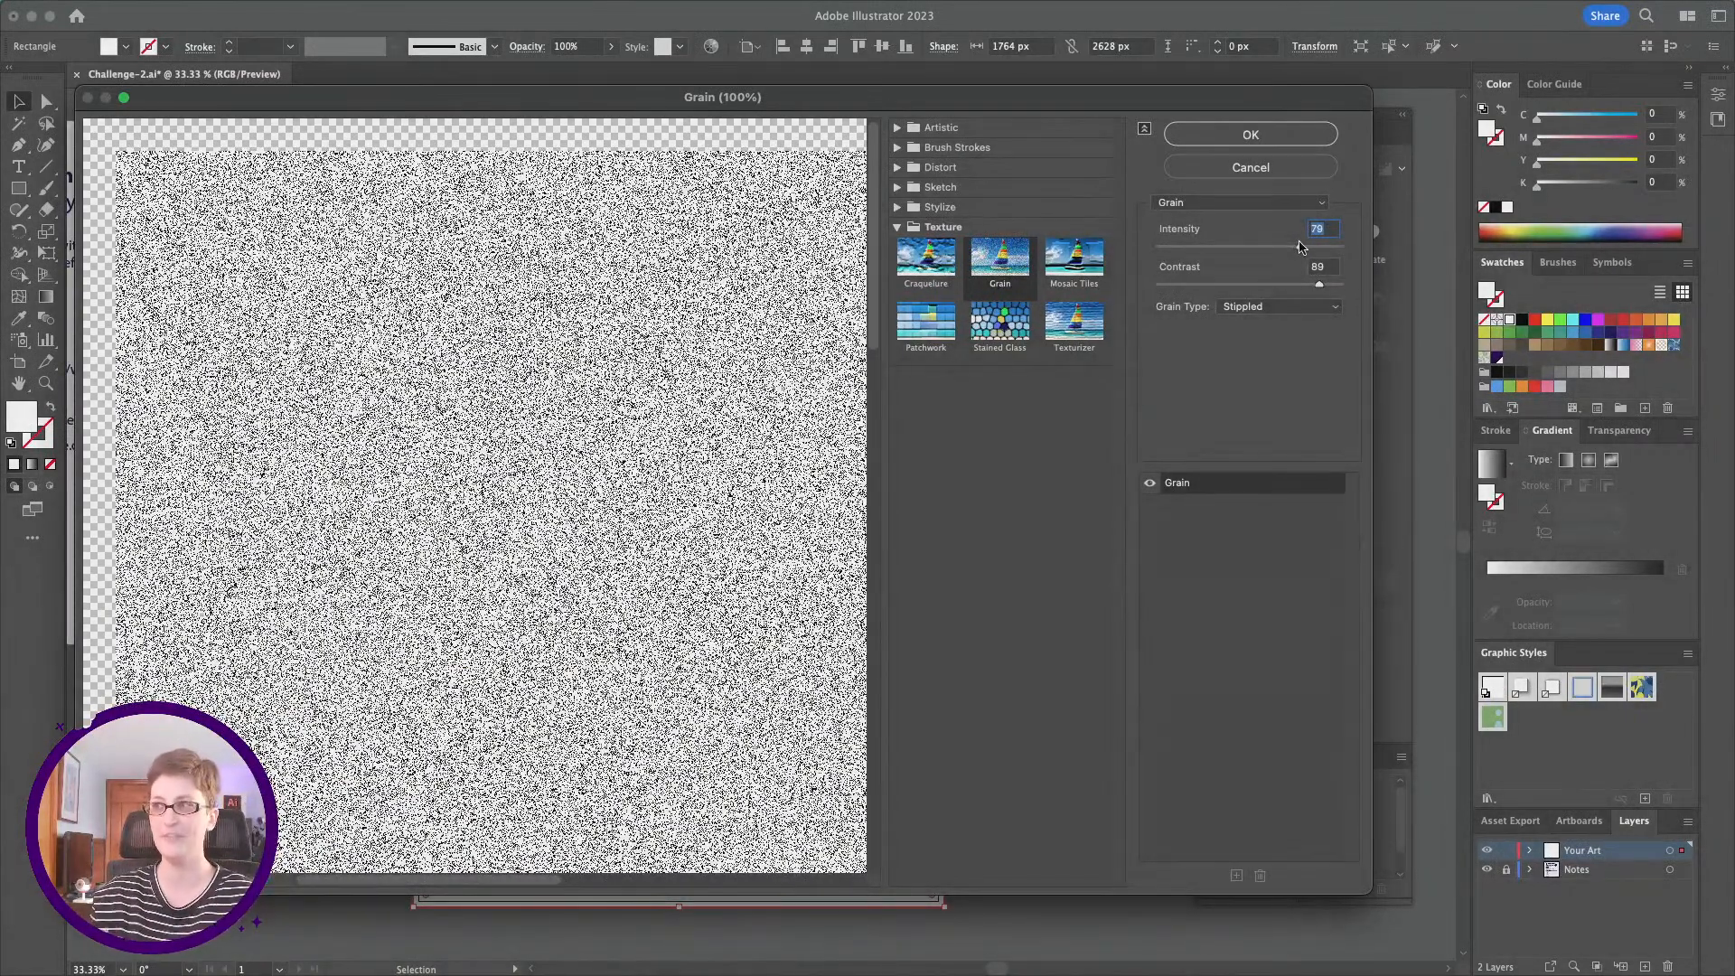
{"action": "left_click", "coordinate": [1238, 137]}
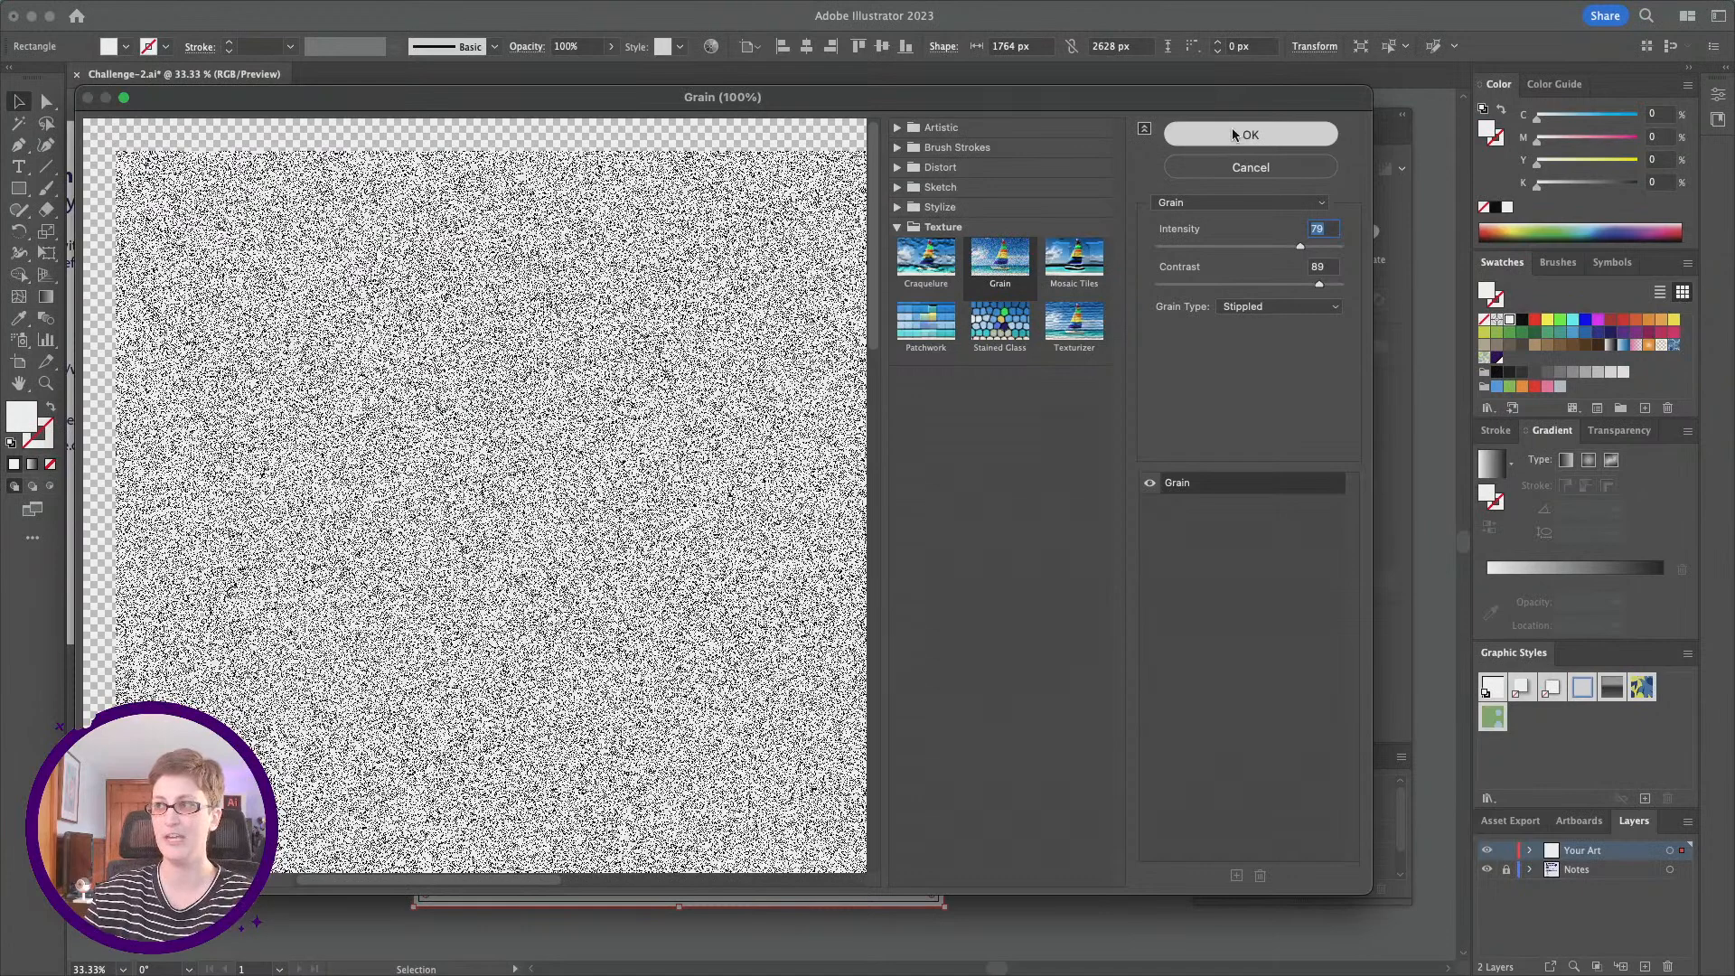
Step: Reopen the front rectangle's Grain effect to review its settings and accept them as they are
{"action": "scroll", "coordinate": [1343, 817], "scroll_direction": "down", "scroll_amount": 3}
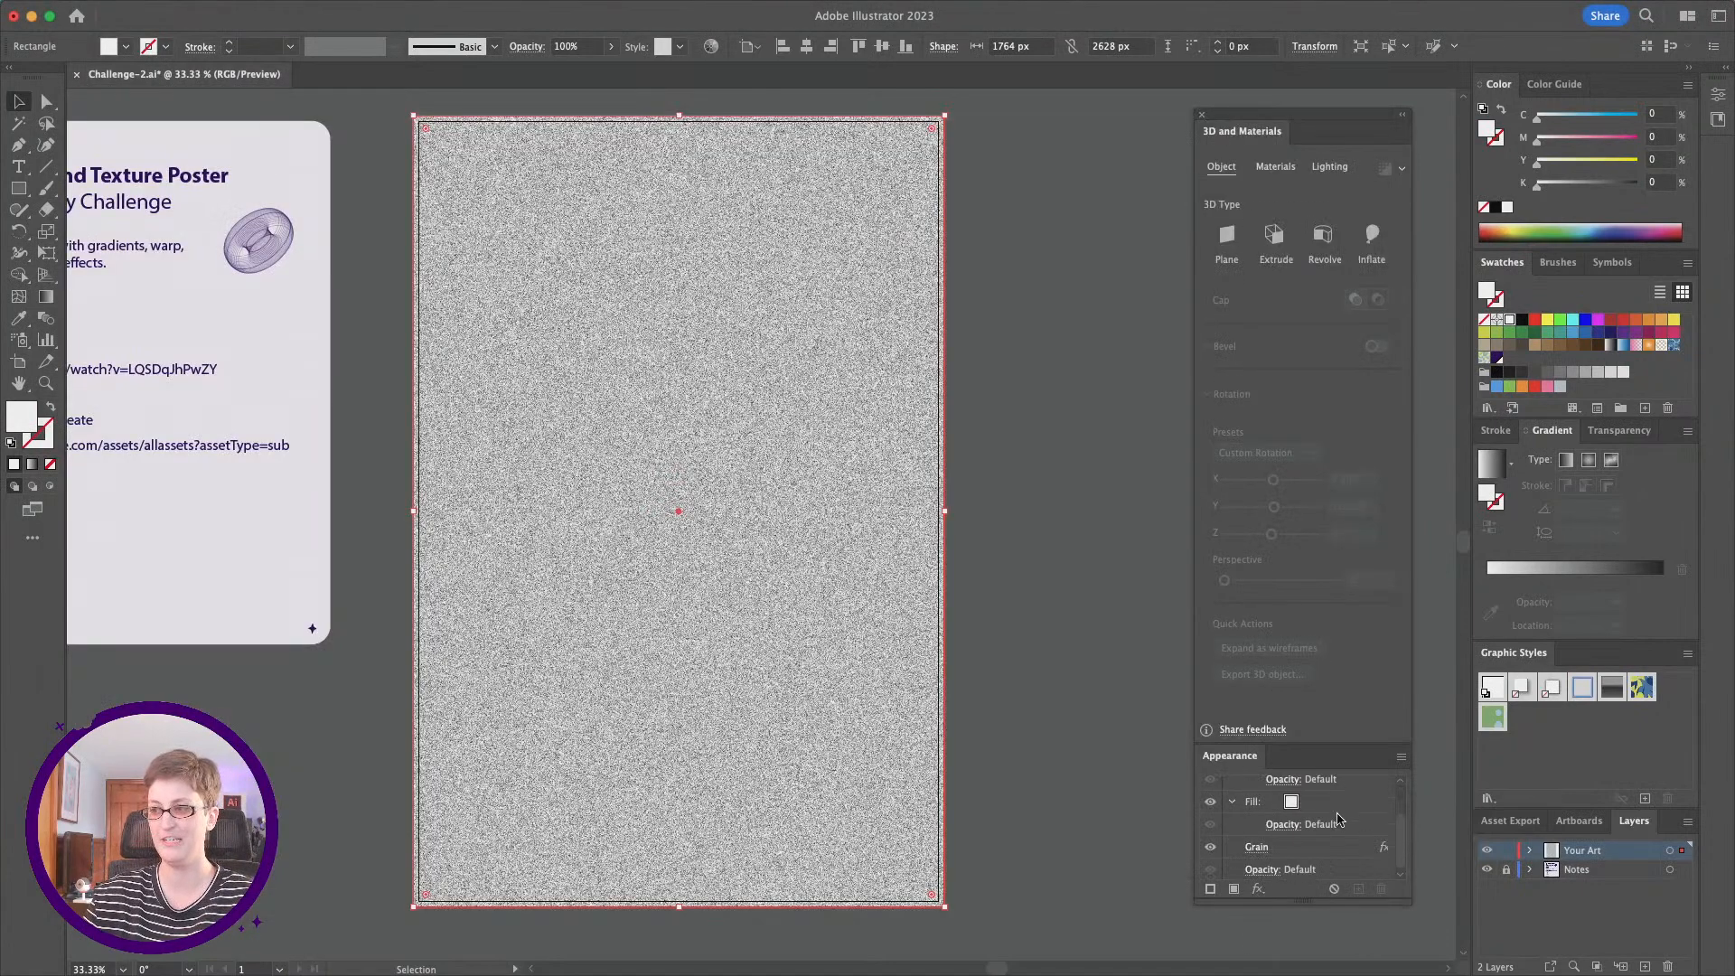
{"action": "left_click", "coordinate": [1254, 848]}
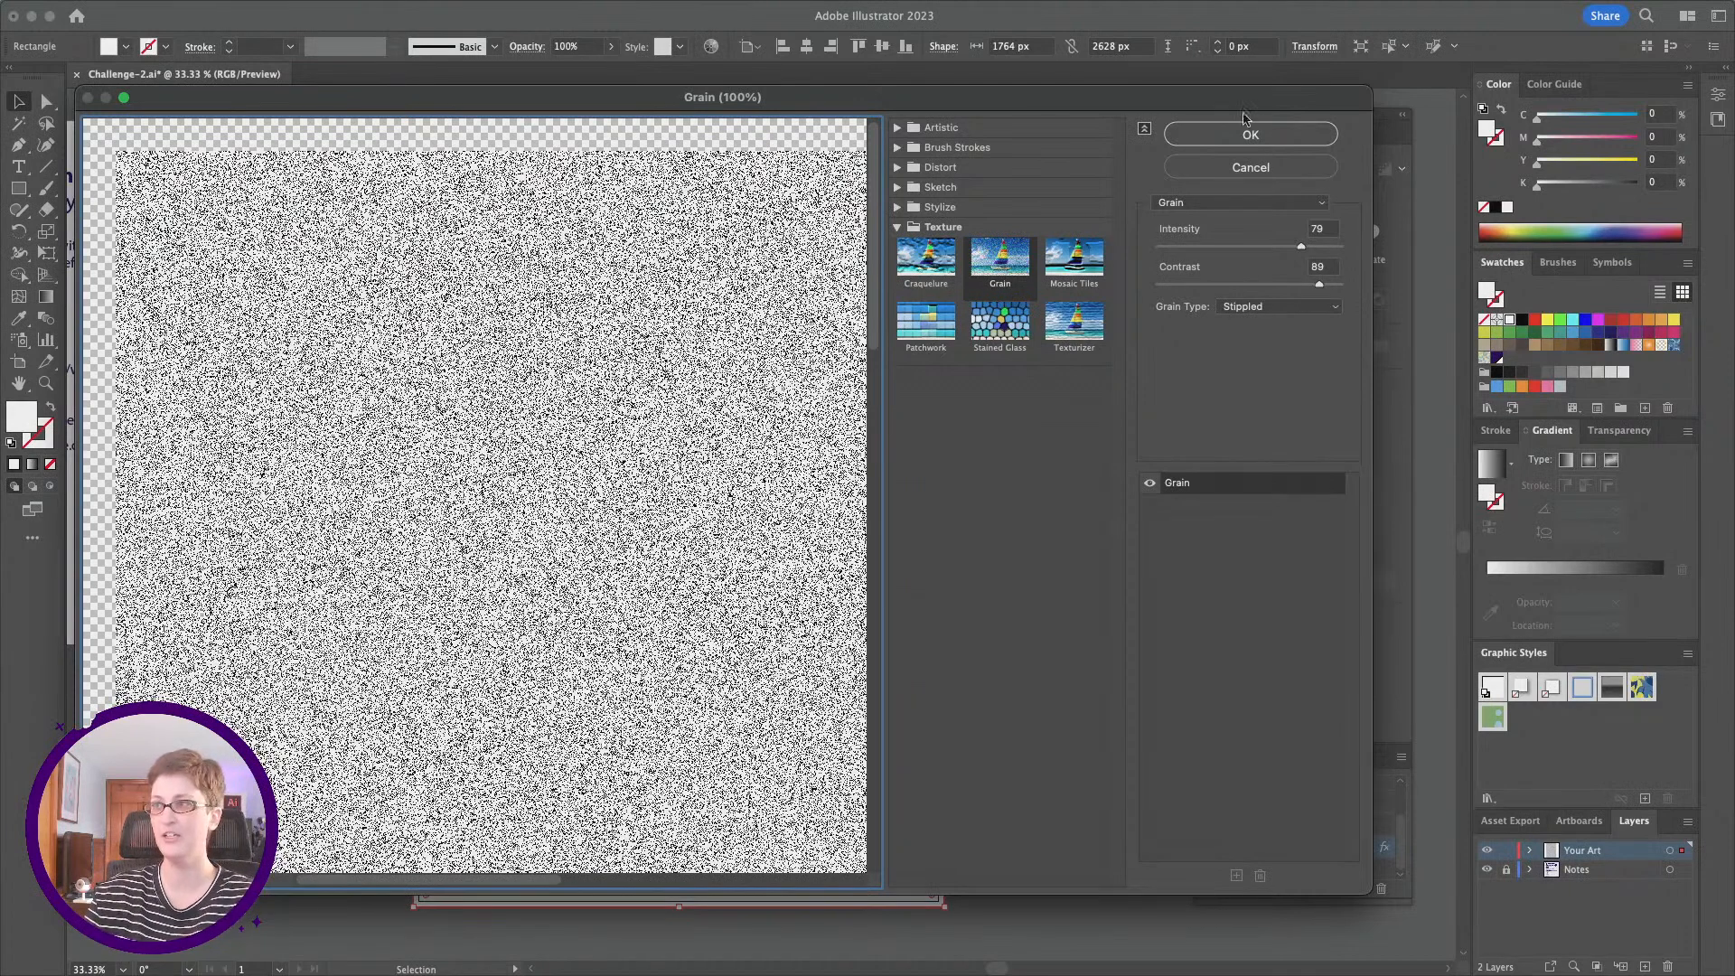
{"action": "left_click", "coordinate": [1263, 135]}
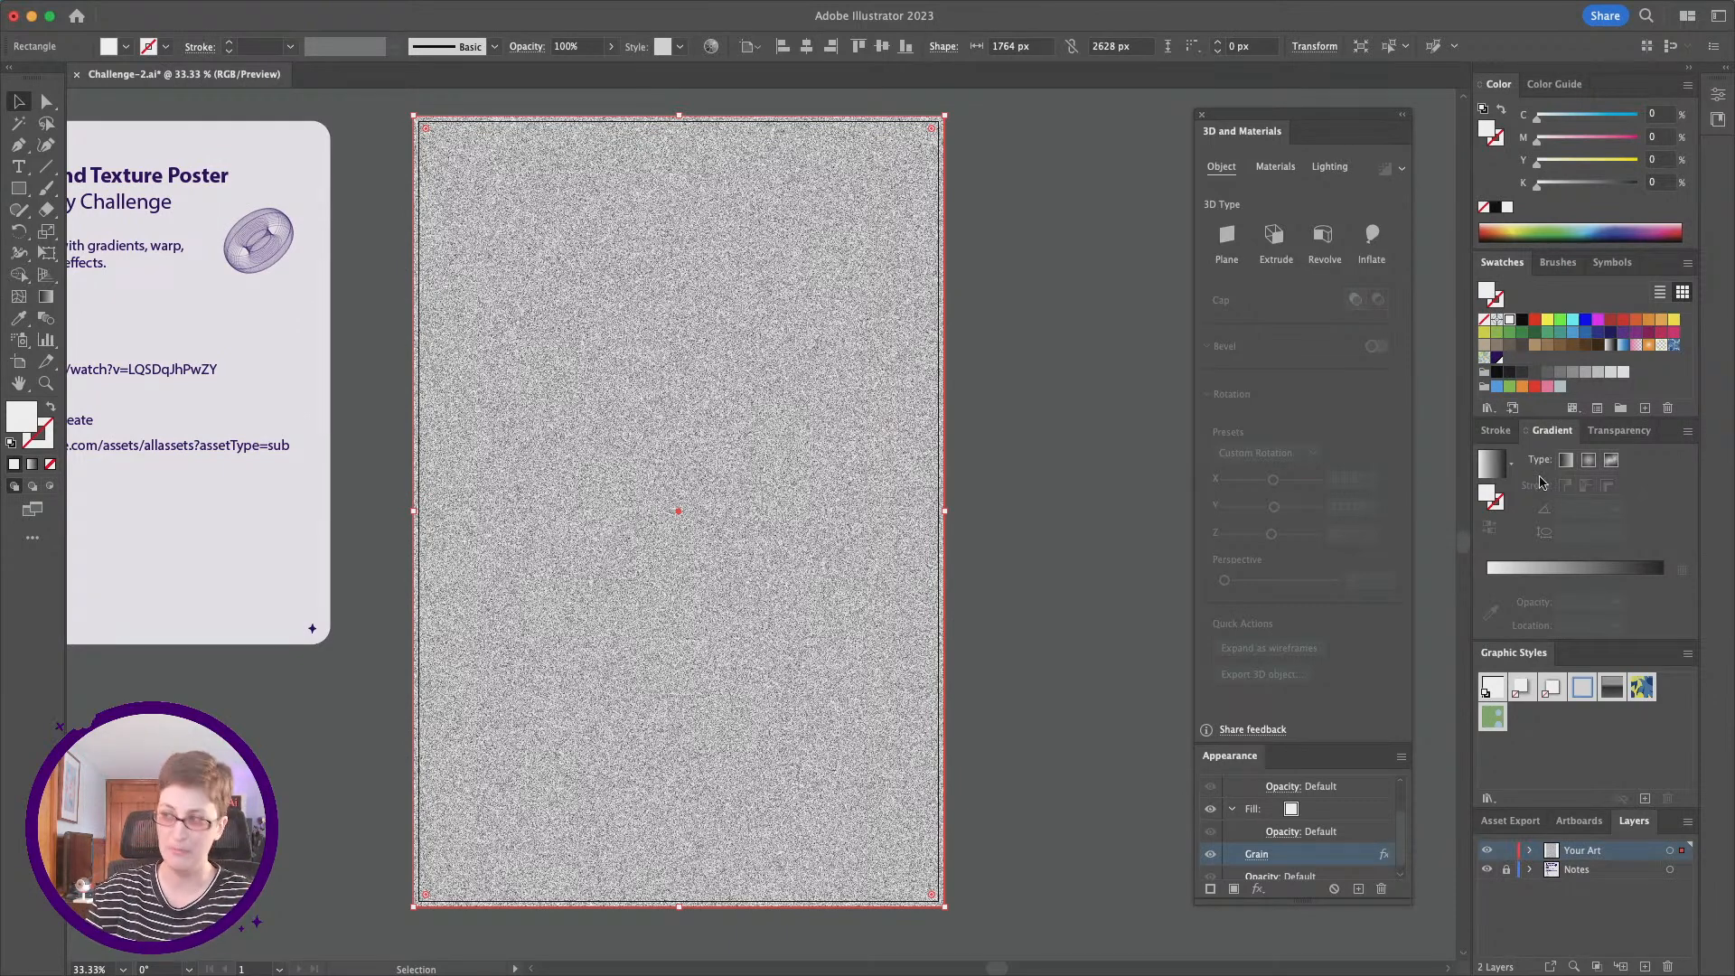
Step: Try the Screen blending mode on the grain rectangle
{"action": "left_click", "coordinate": [1596, 434]}
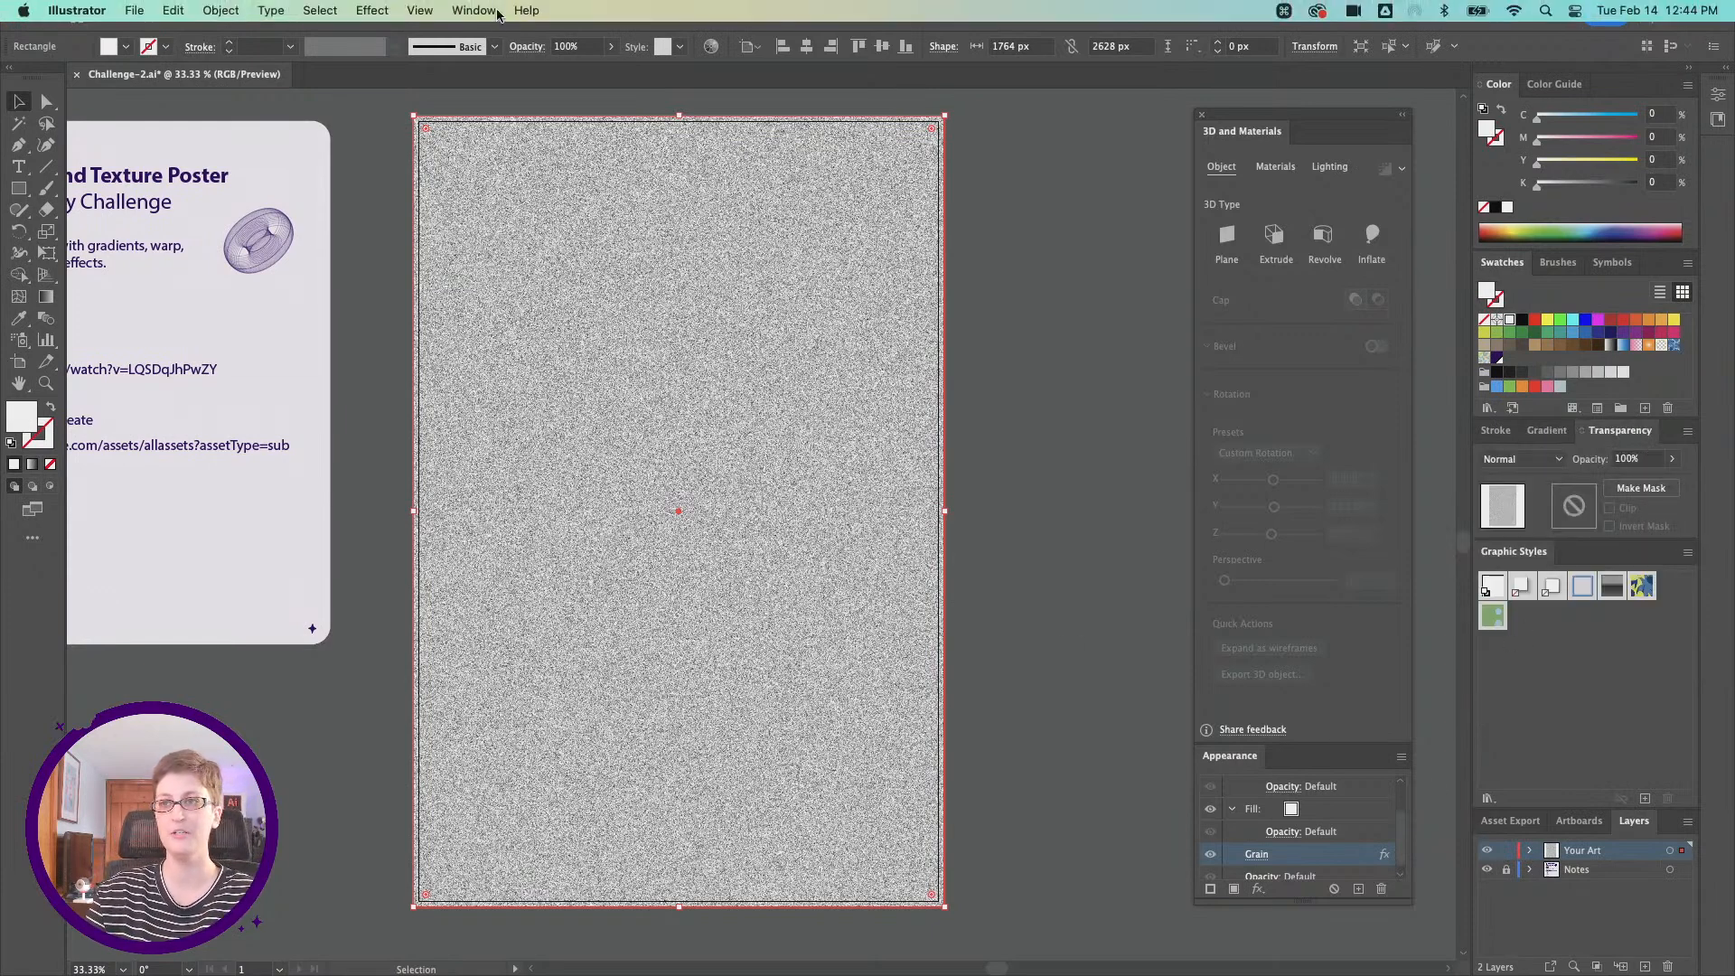
{"action": "left_click", "coordinate": [486, 11]}
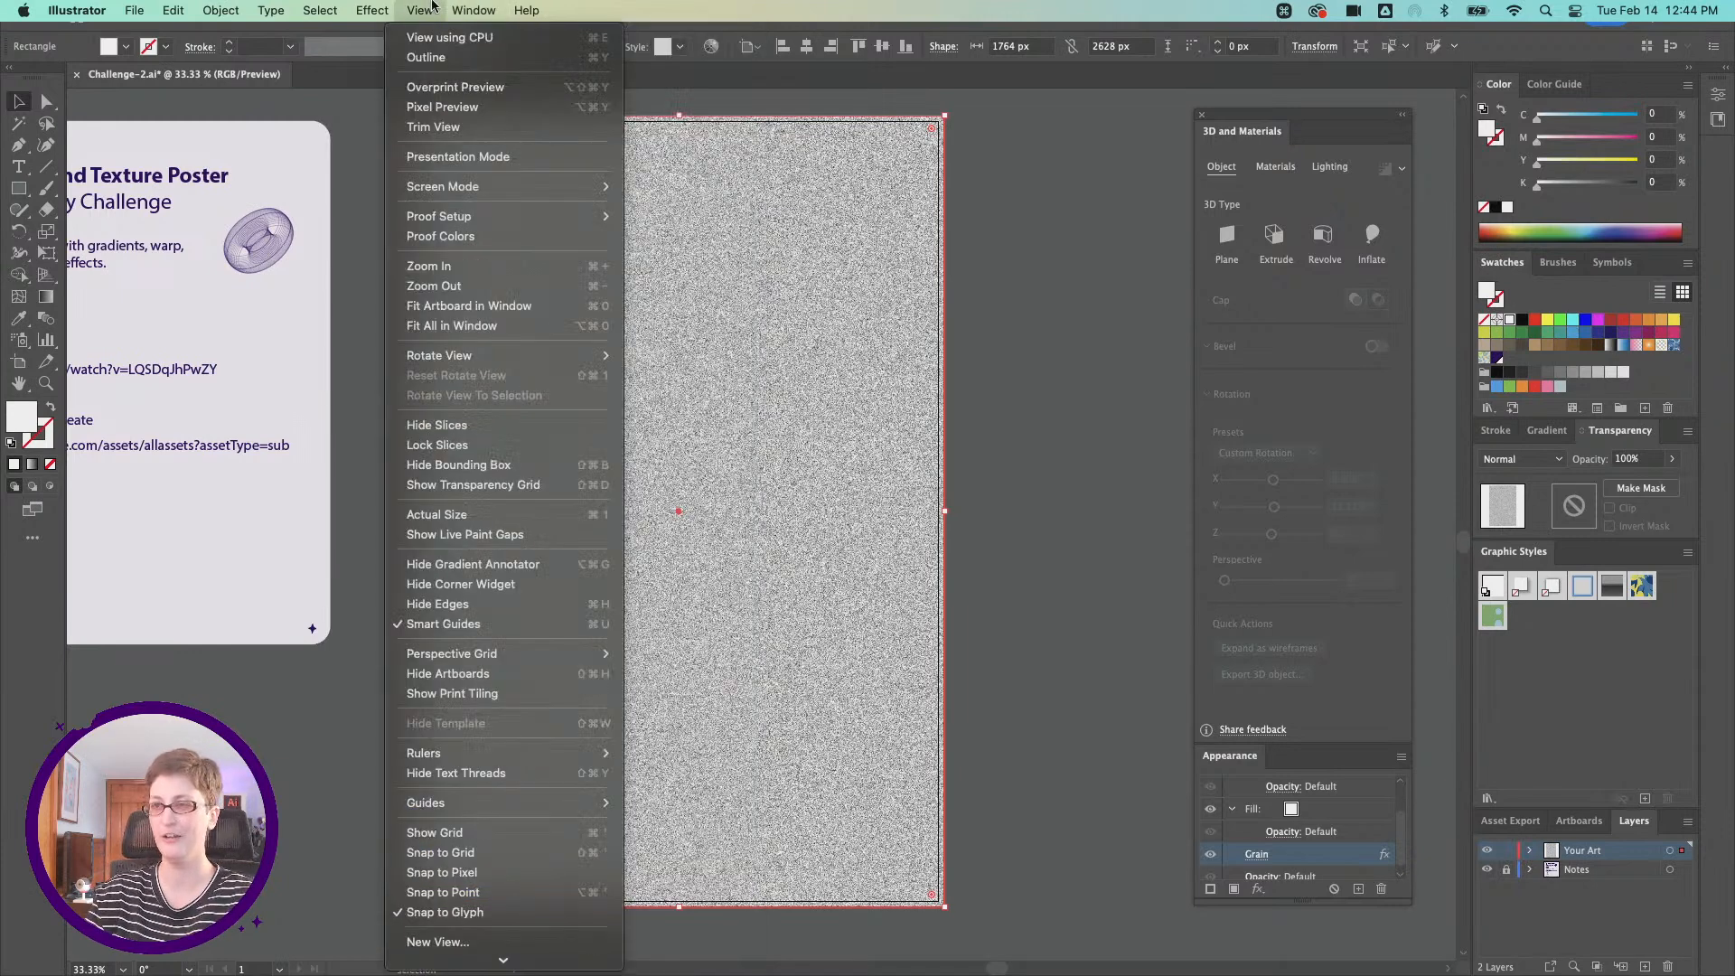
{"action": "left_click", "coordinate": [457, 7]}
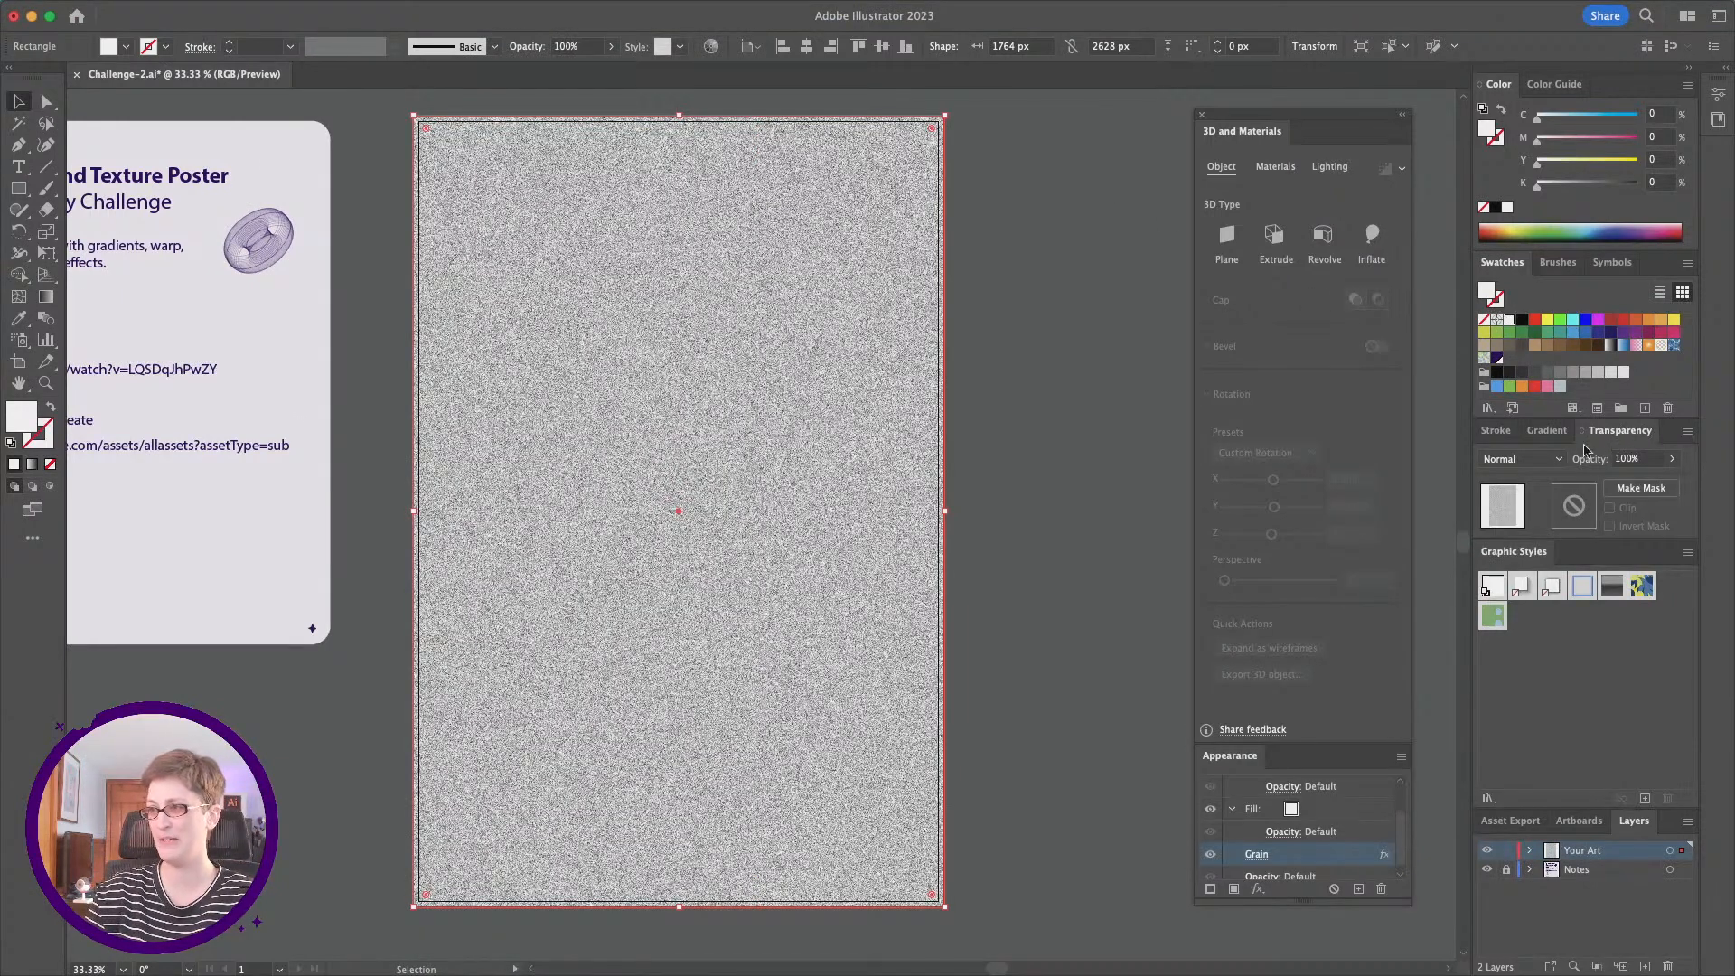
{"action": "left_click", "coordinate": [1539, 461]}
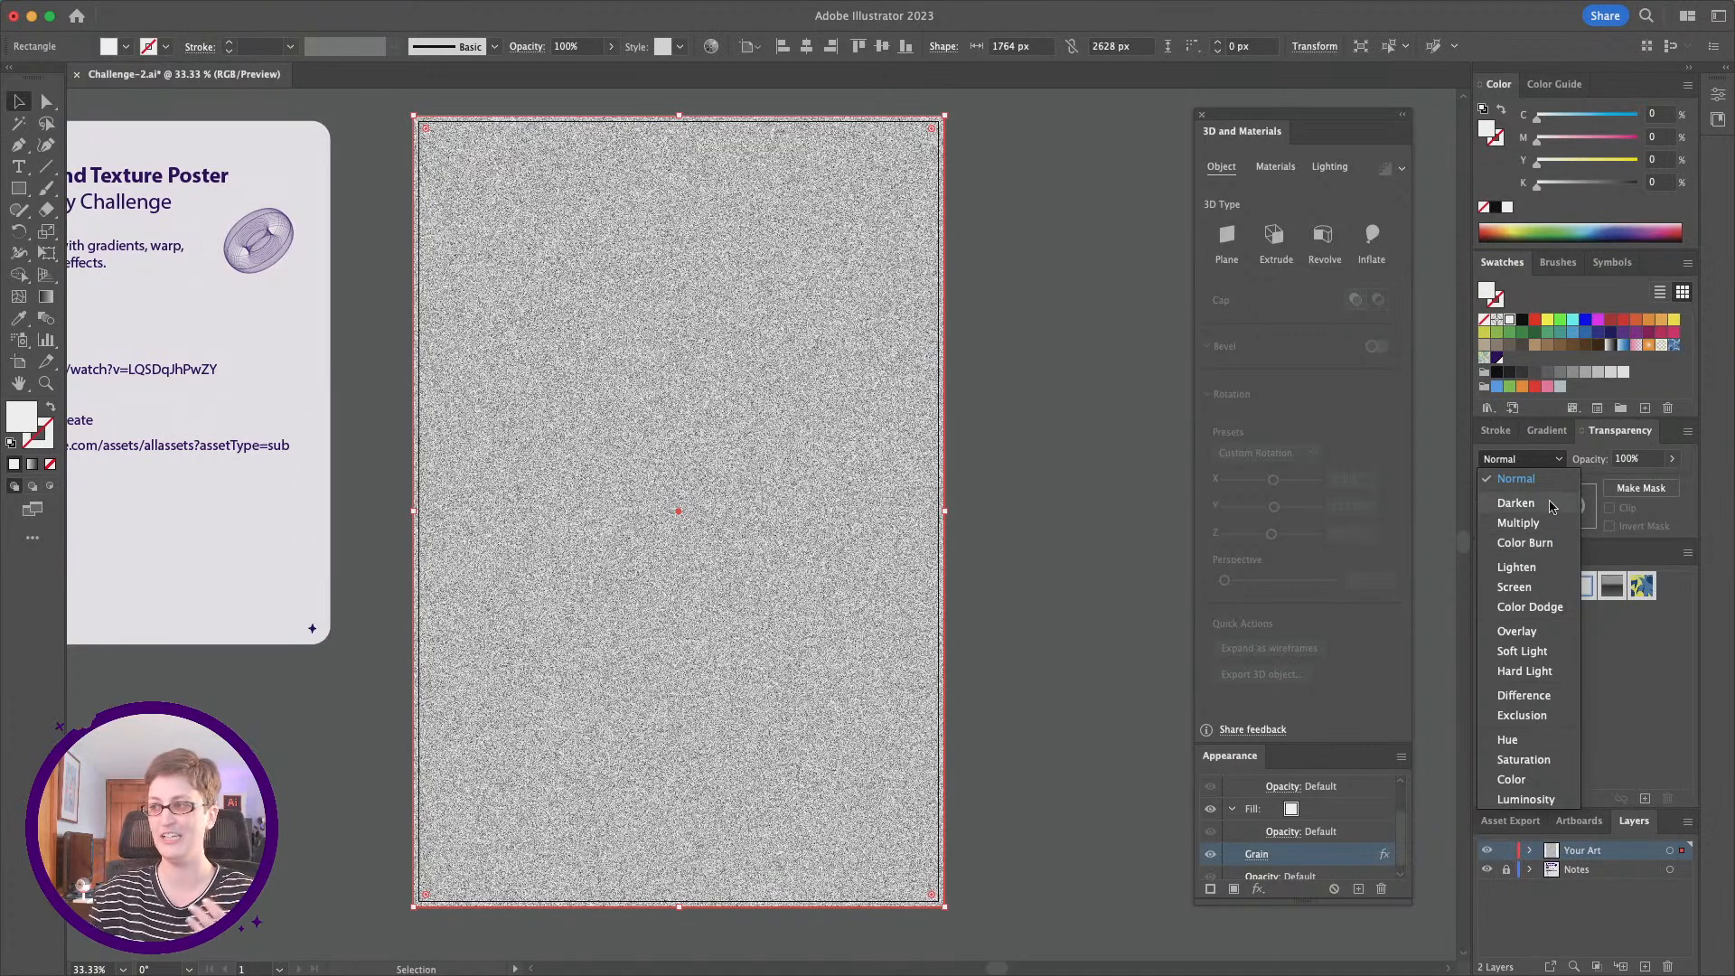
{"action": "left_click", "coordinate": [1515, 588]}
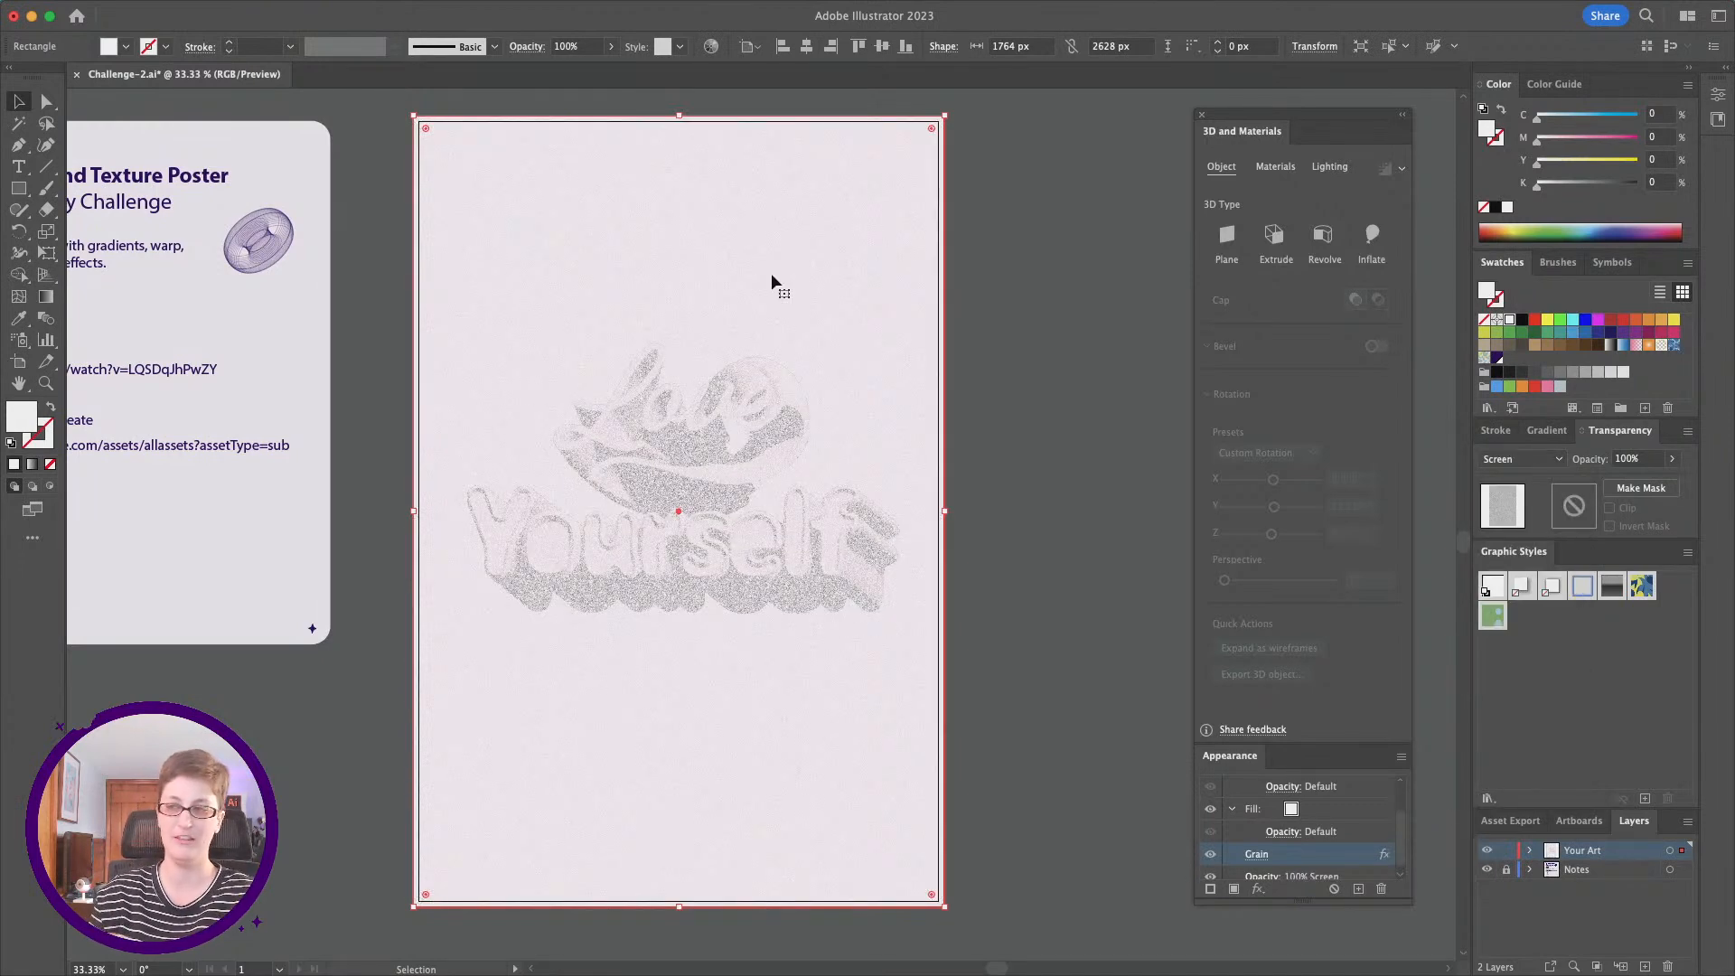
Step: Set the grain rectangle's blending mode to Color Burn and lower its opacity to about 31%
{"action": "left_click", "coordinate": [1520, 459]}
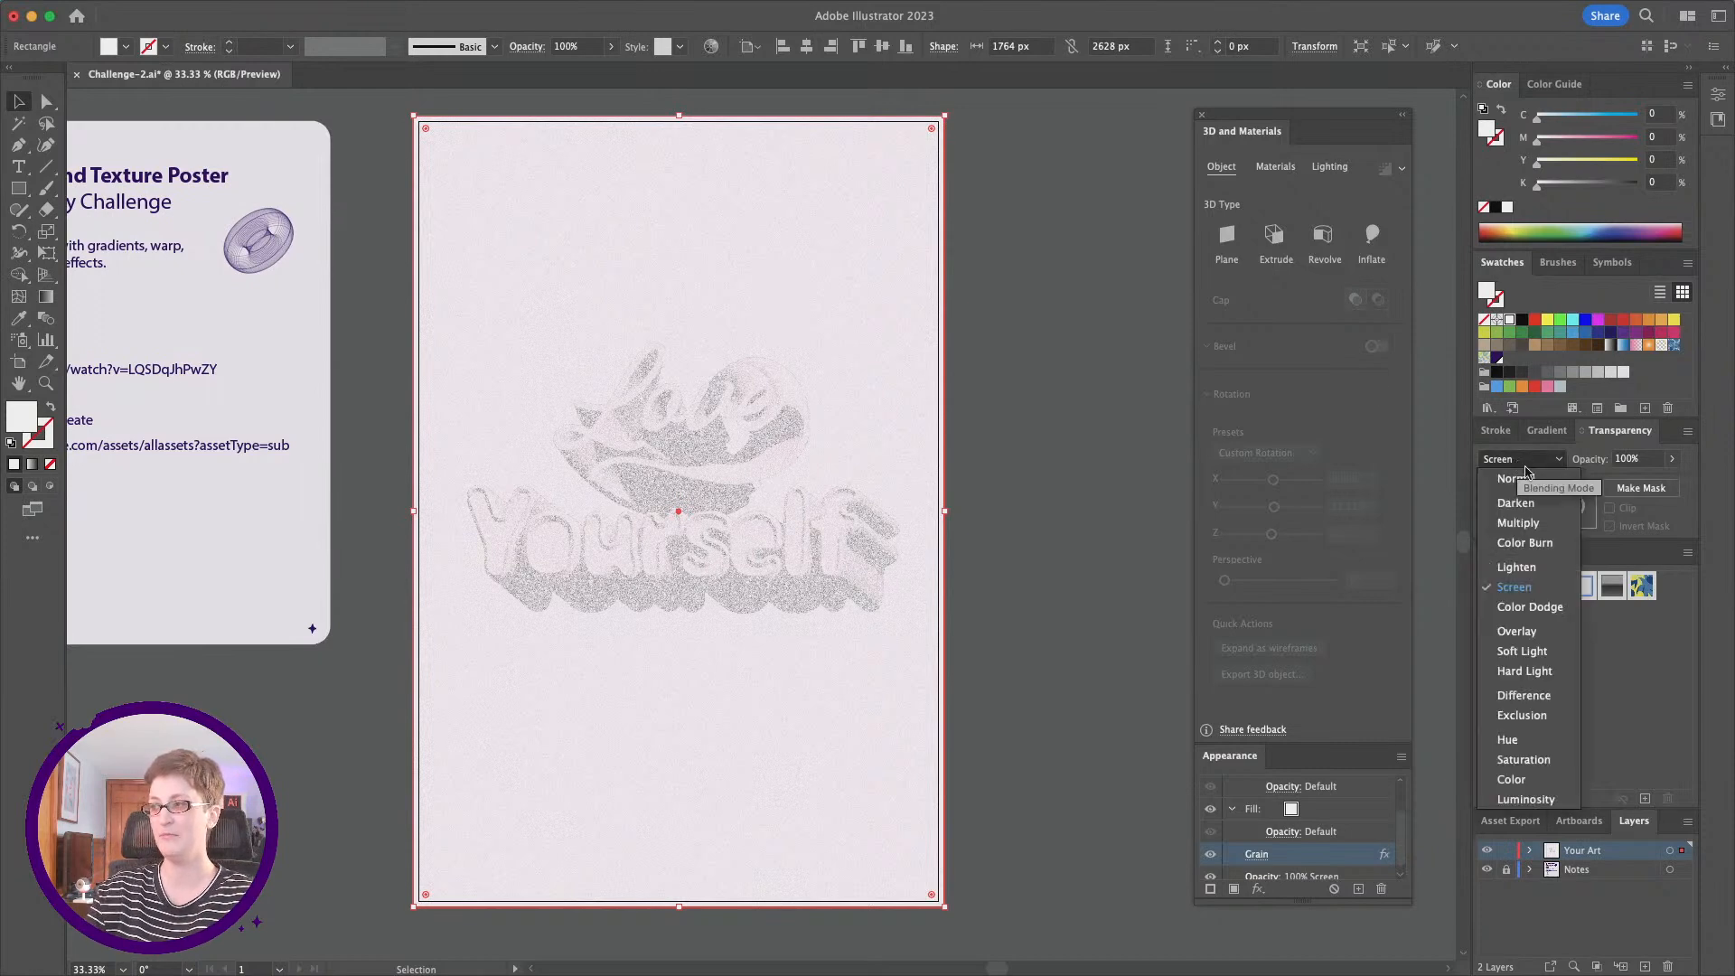
{"action": "left_click", "coordinate": [1525, 543]}
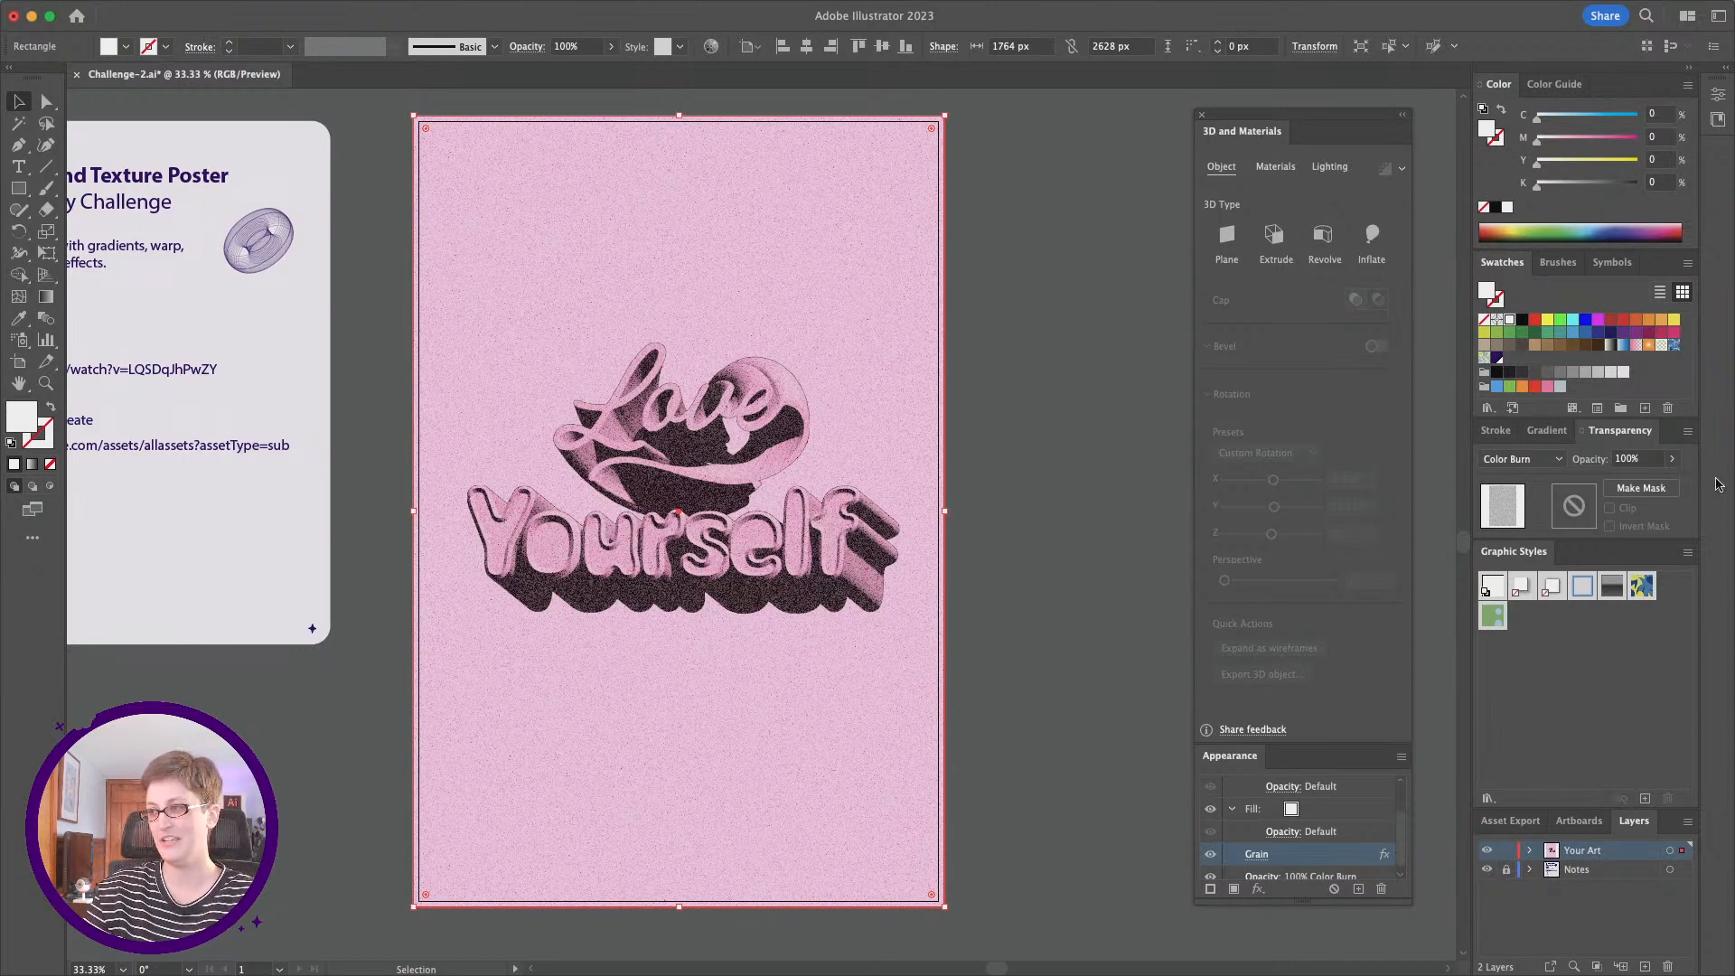
{"action": "left_click", "coordinate": [1672, 461]}
{"action": "left_click_drag", "start_coordinate": [1672, 481], "coordinate": [1622, 485]}
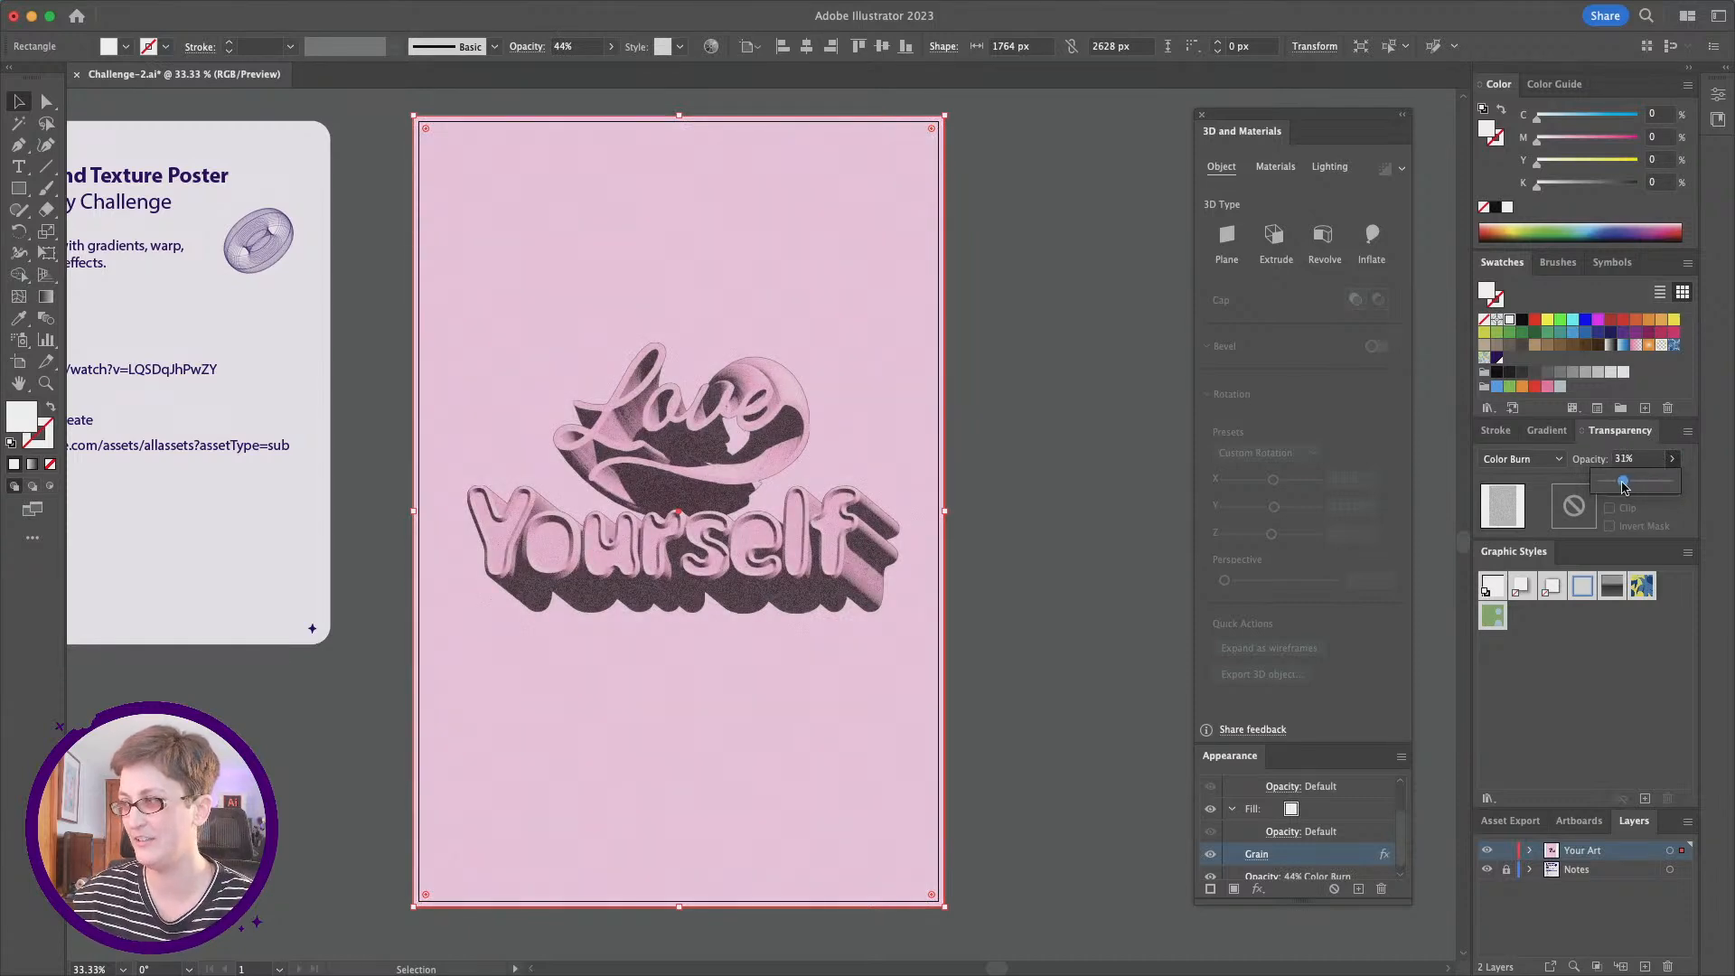
Step: Set the grain rectangle's opacity to 30%, then float the layer list beside the poster and expand the Your Art layer
{"action": "left_click", "coordinate": [1010, 608]}
{"action": "scroll", "coordinate": [991, 616], "scroll_direction": "left", "scroll_amount": 1}
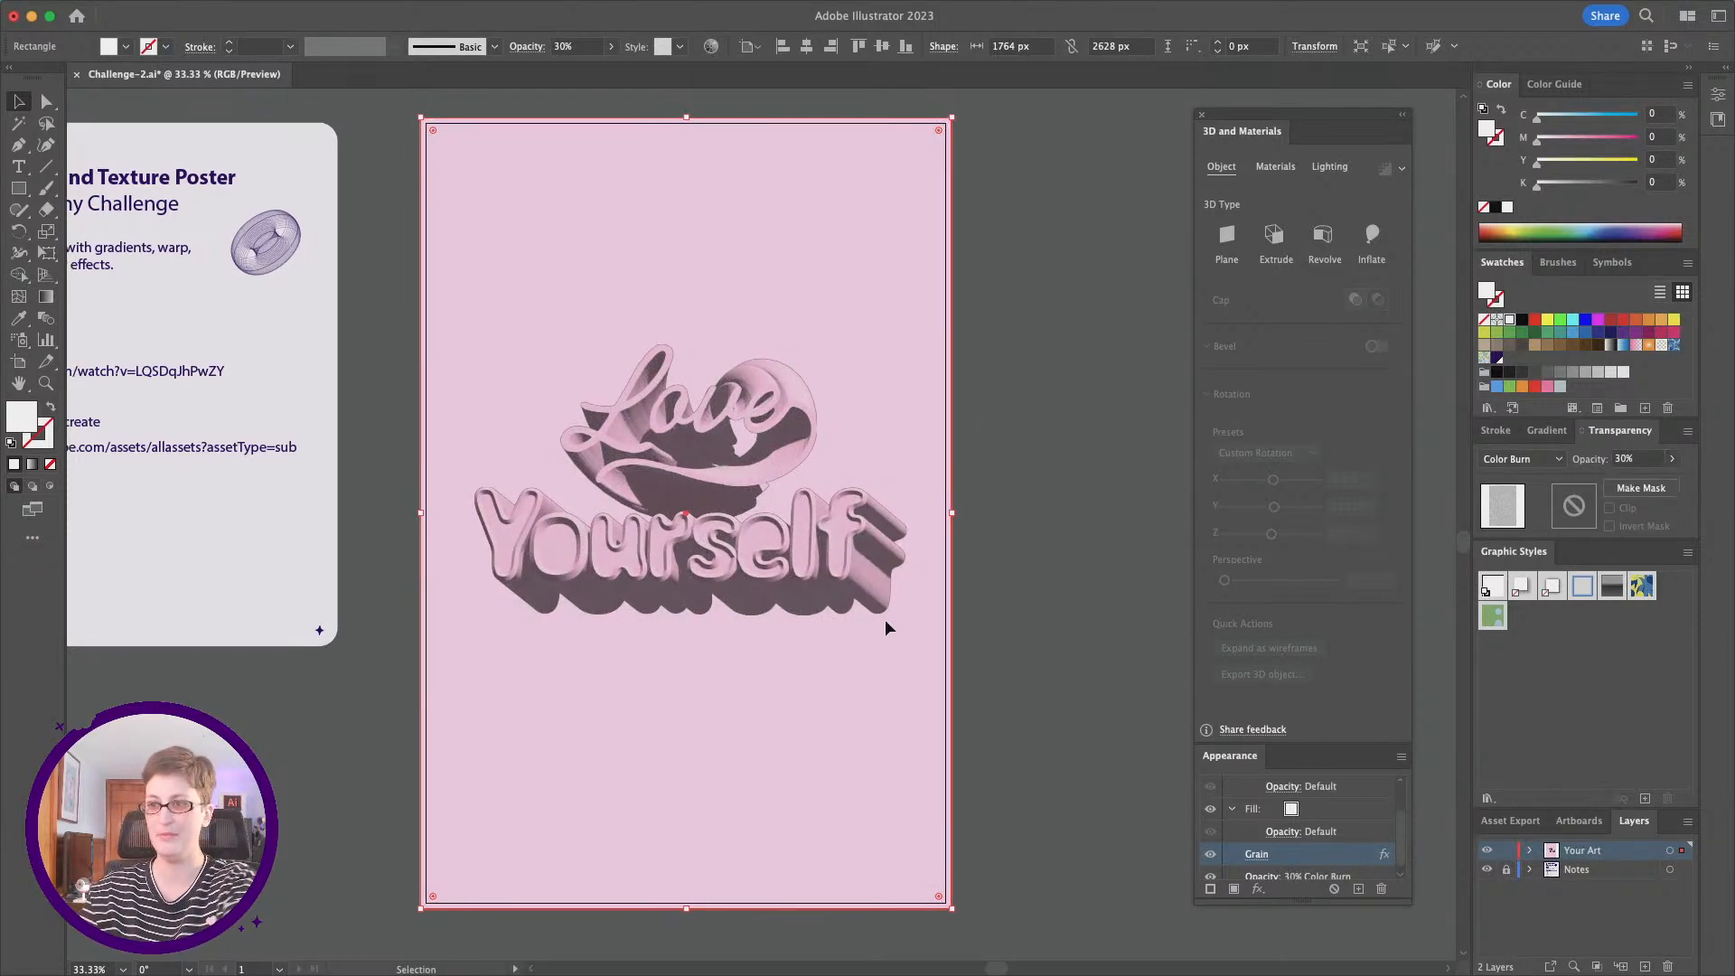
{"action": "left_click_drag", "start_coordinate": [1623, 820], "coordinate": [988, 150]}
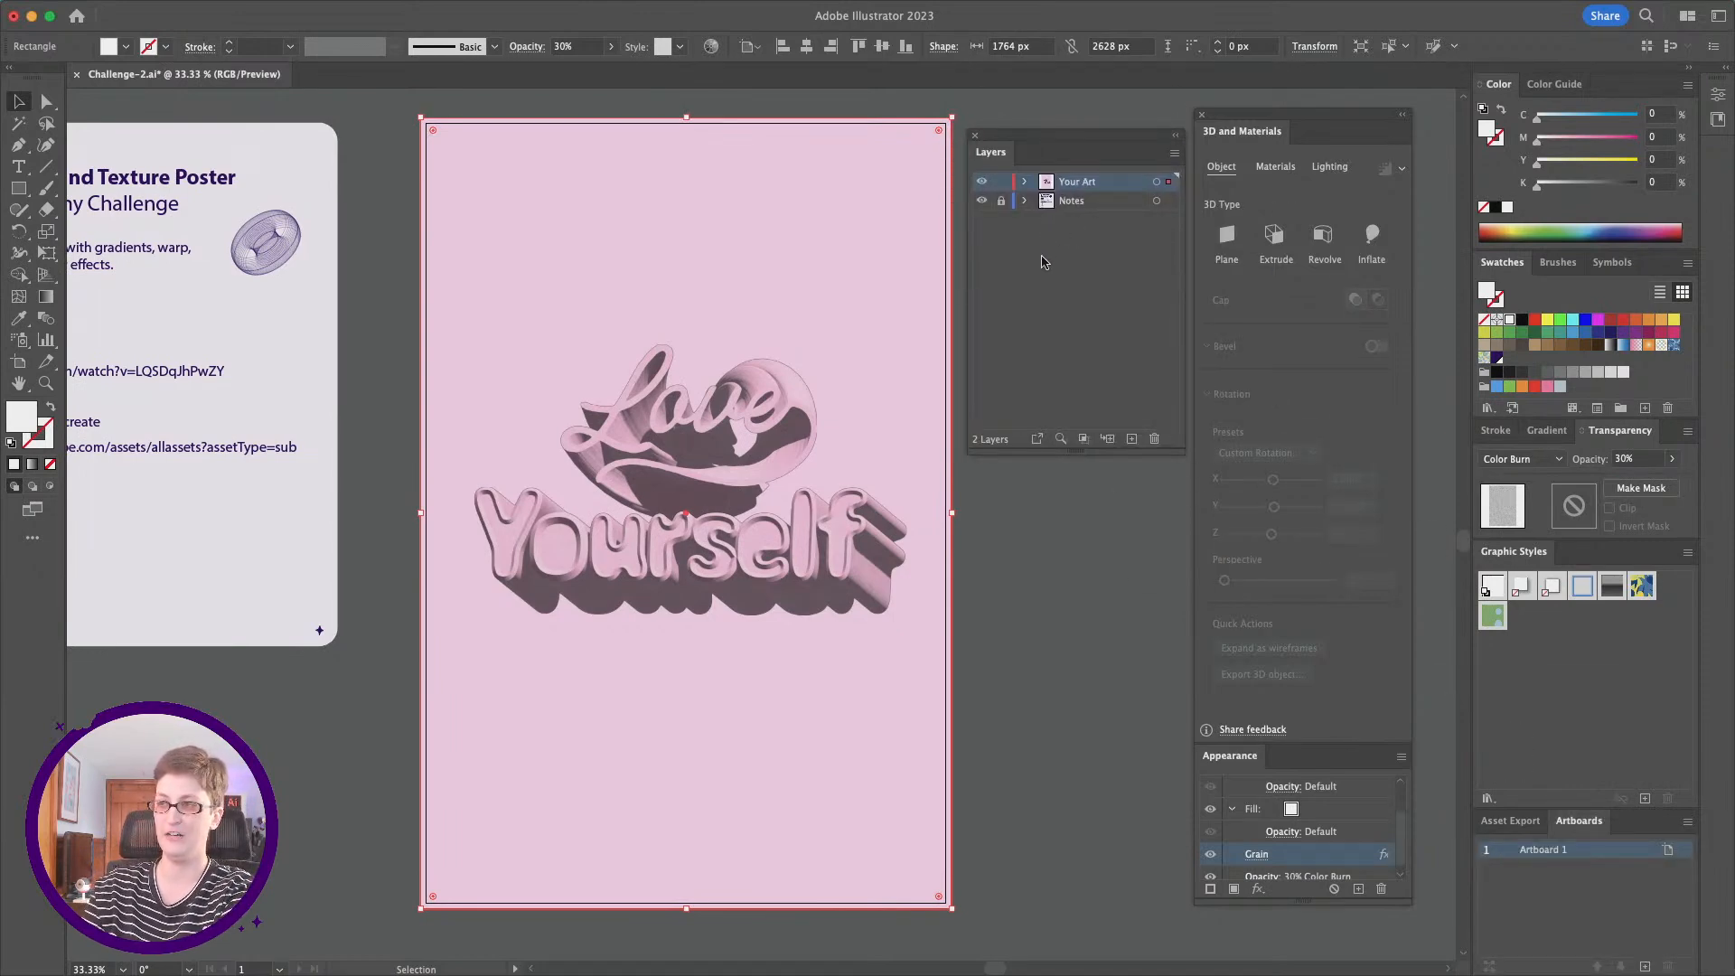
{"action": "left_click", "coordinate": [1025, 183]}
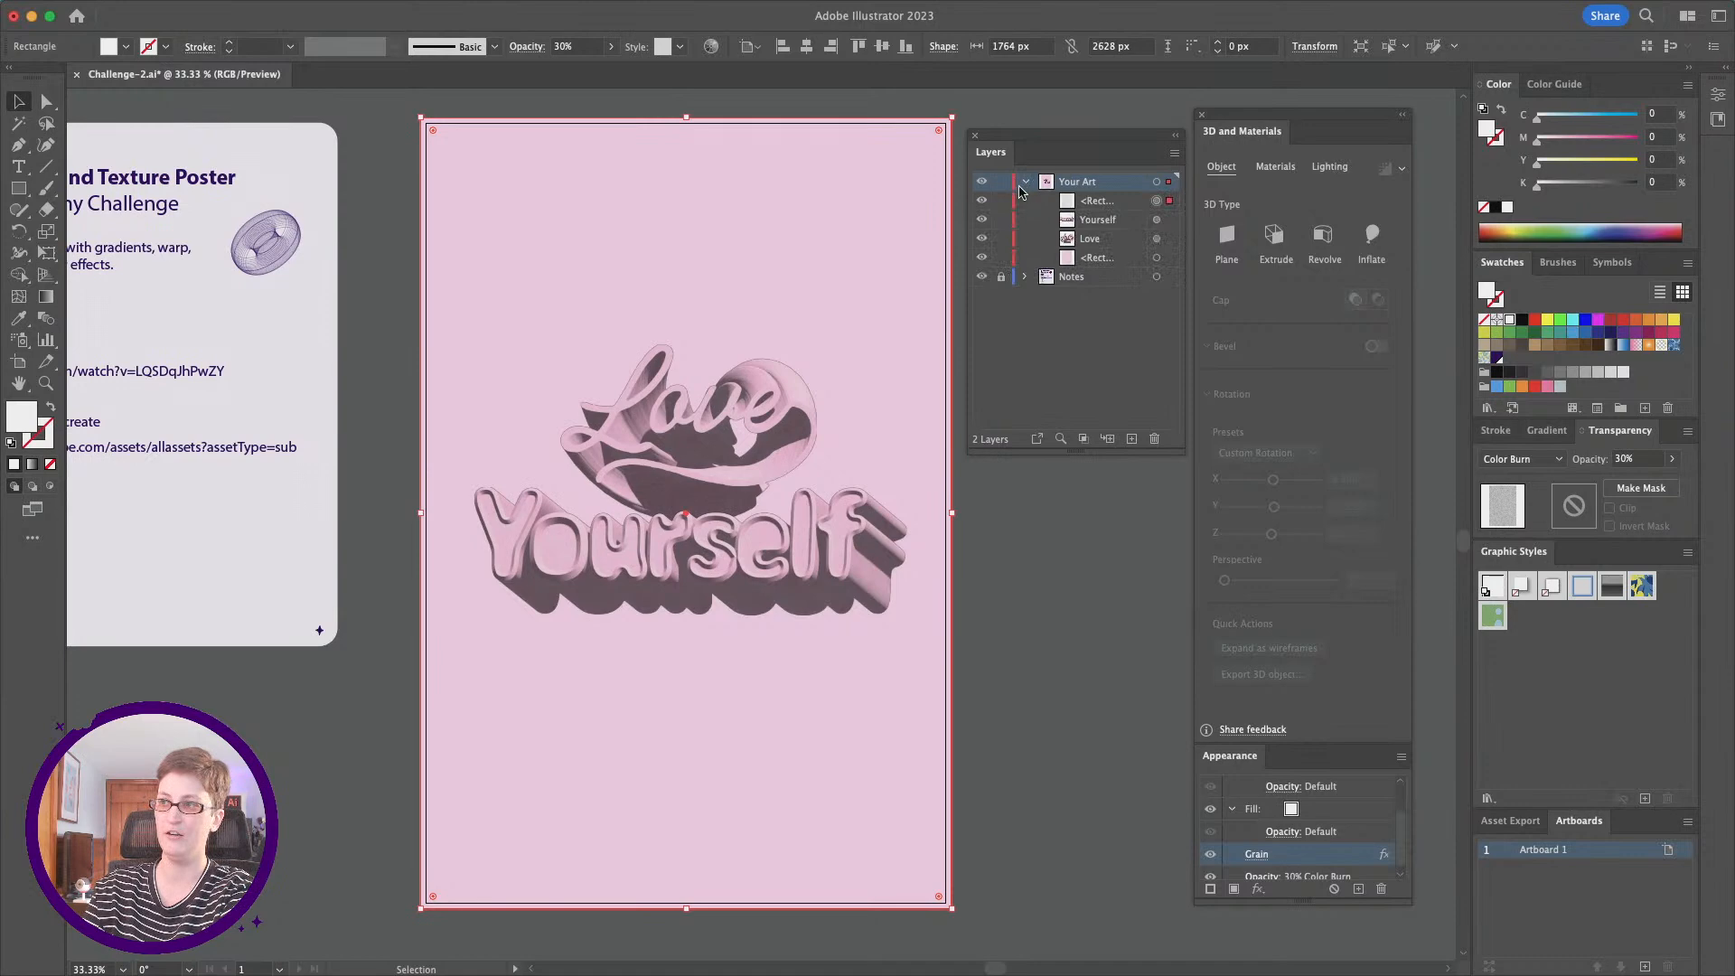
Step: Compare the poster with the grain rectangle hidden and shown, and examine the grain on the lettering up close
{"action": "left_click", "coordinate": [981, 200]}
{"action": "left_click", "coordinate": [981, 202]}
{"action": "left_click", "coordinate": [45, 384]}
{"action": "left_click", "coordinate": [811, 499]}
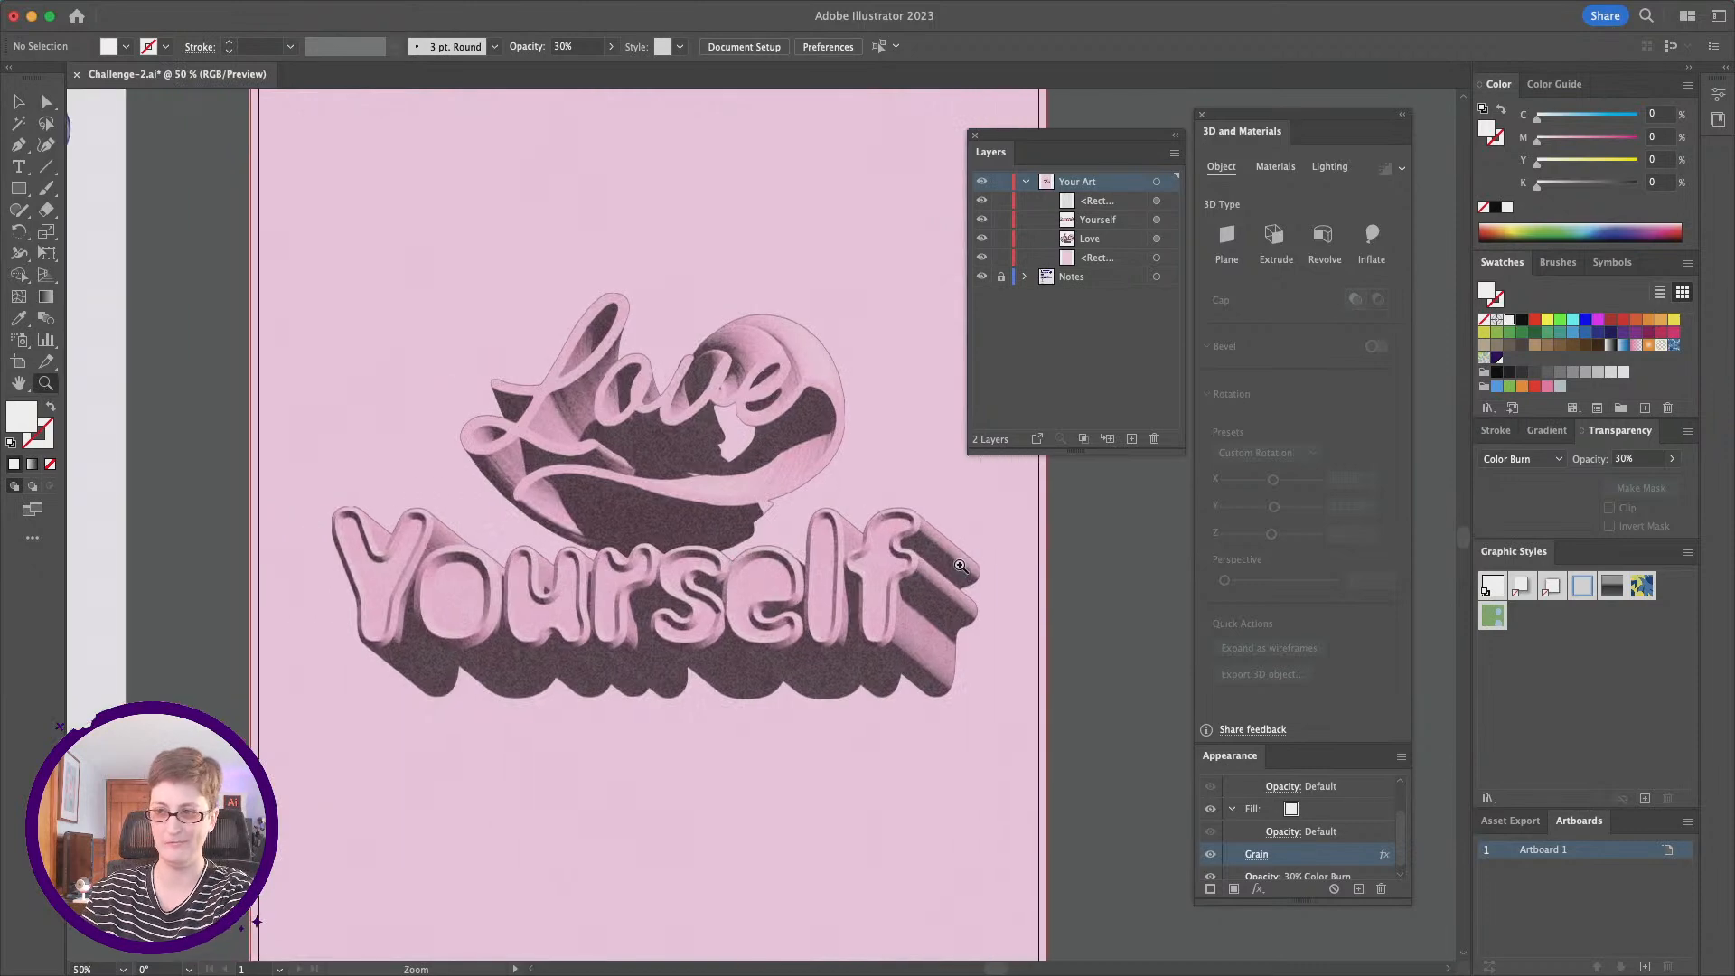
{"action": "left_click", "coordinate": [842, 572], "text": "alt"}
{"action": "scroll", "coordinate": [841, 573], "scroll_direction": "down", "scroll_amount": 1}
{"action": "scroll", "coordinate": [842, 573], "scroll_direction": "right", "scroll_amount": 1}
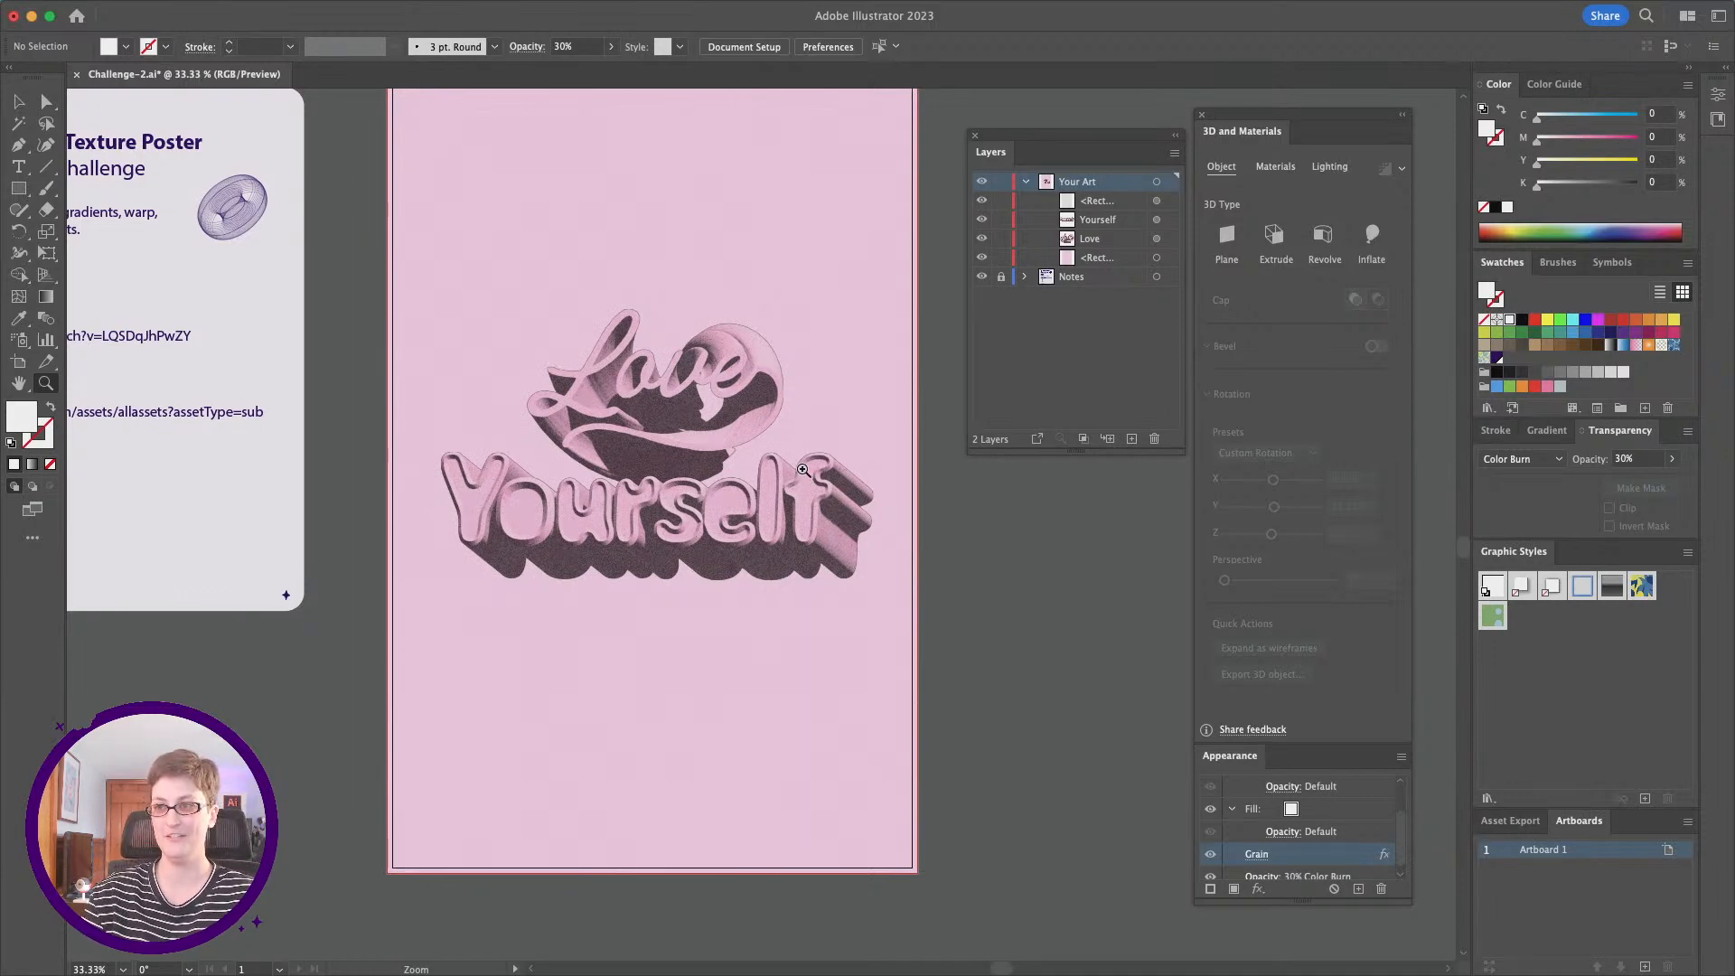
{"action": "scroll", "coordinate": [803, 471], "scroll_direction": "up", "scroll_amount": 1}
{"action": "scroll", "coordinate": [804, 471], "scroll_direction": "right", "scroll_amount": 1}
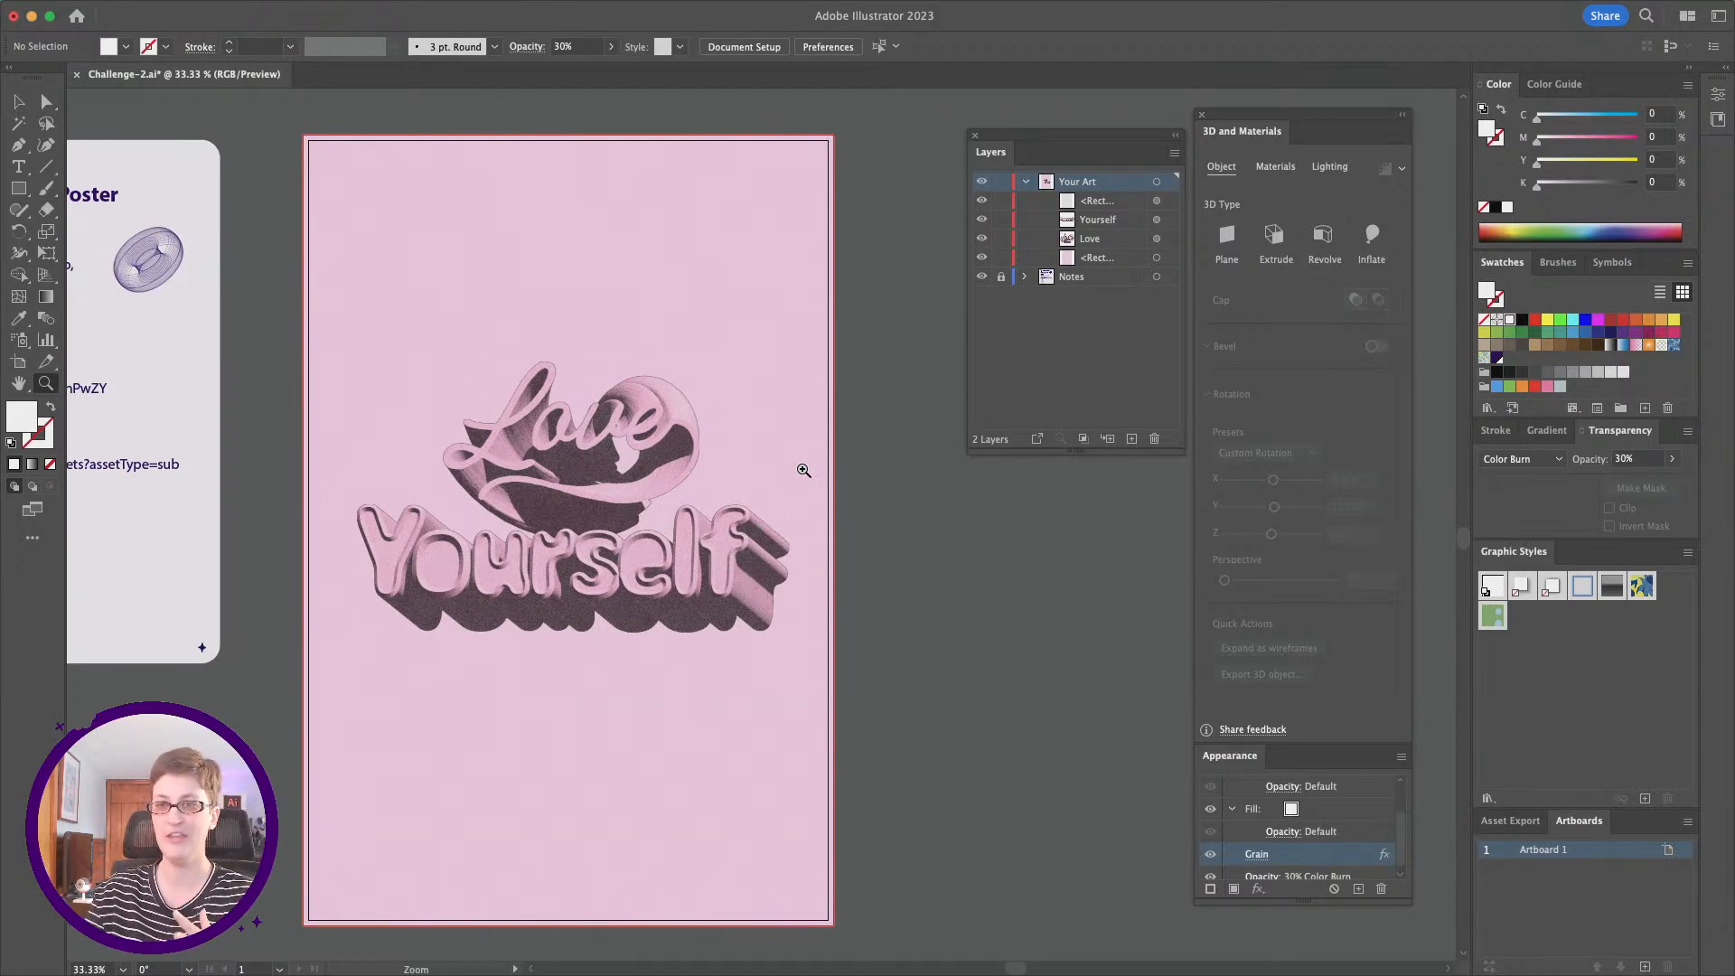
Step: Duplicate the artboard together with its artwork and align the copy beside the original at Y 0 px
{"action": "left_click", "coordinate": [18, 366]}
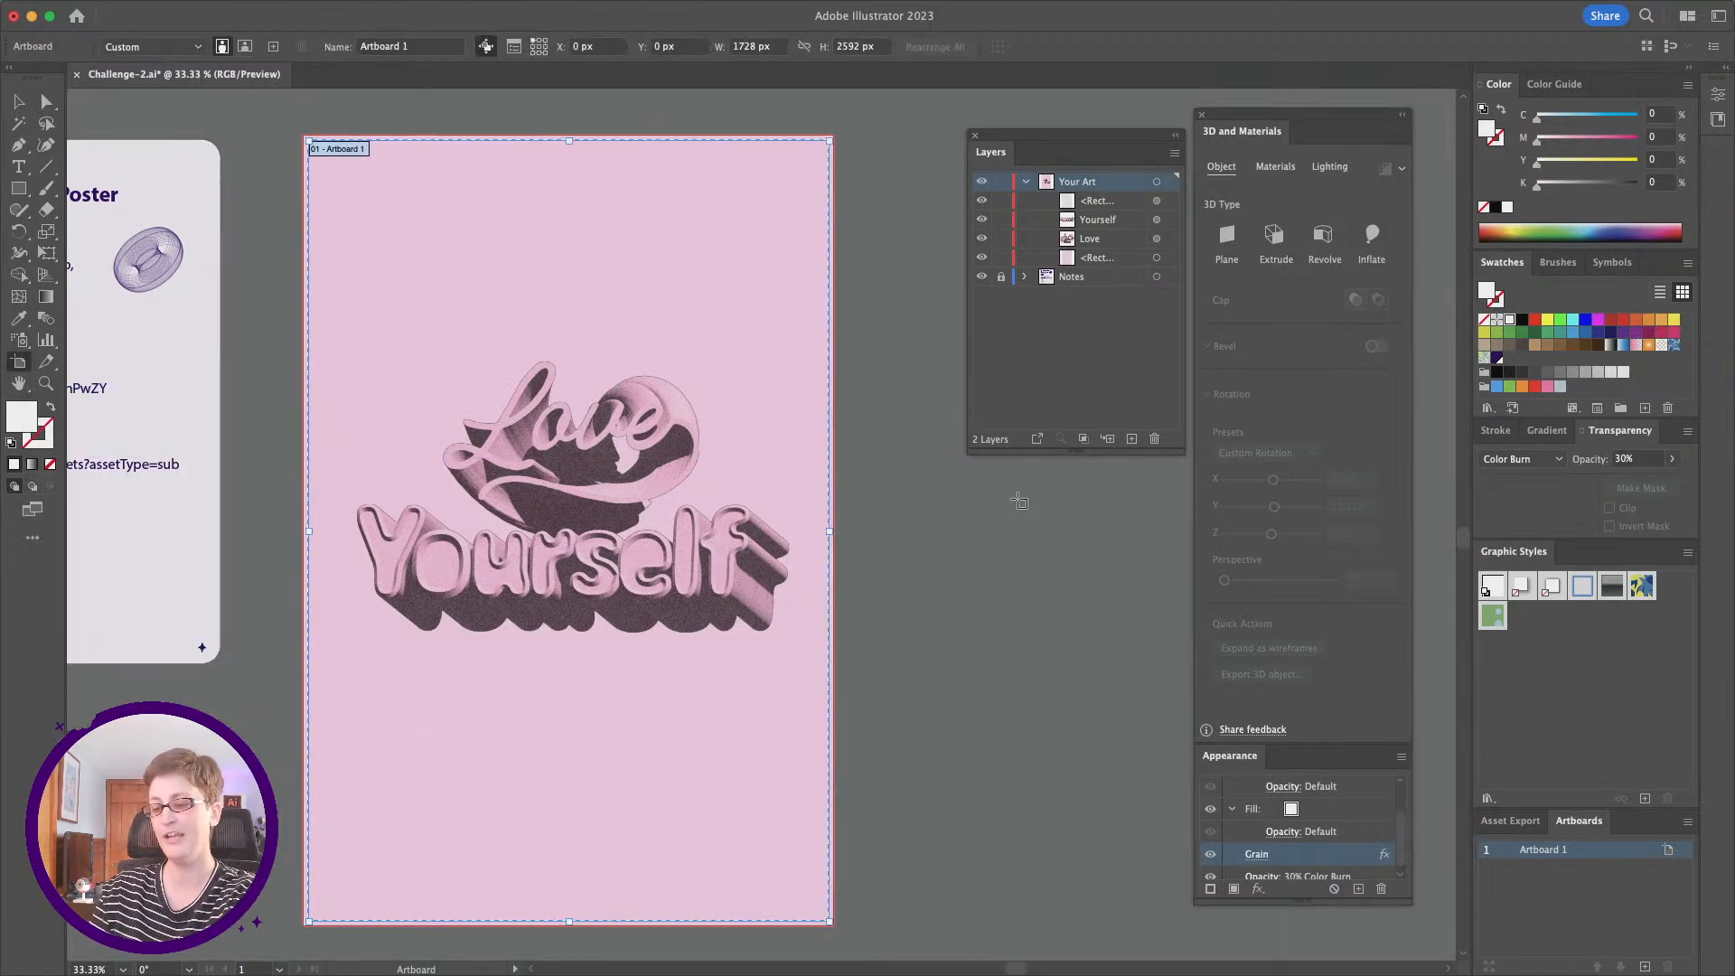
{"action": "key", "text": "super+c"}
{"action": "key", "text": "super+v"}
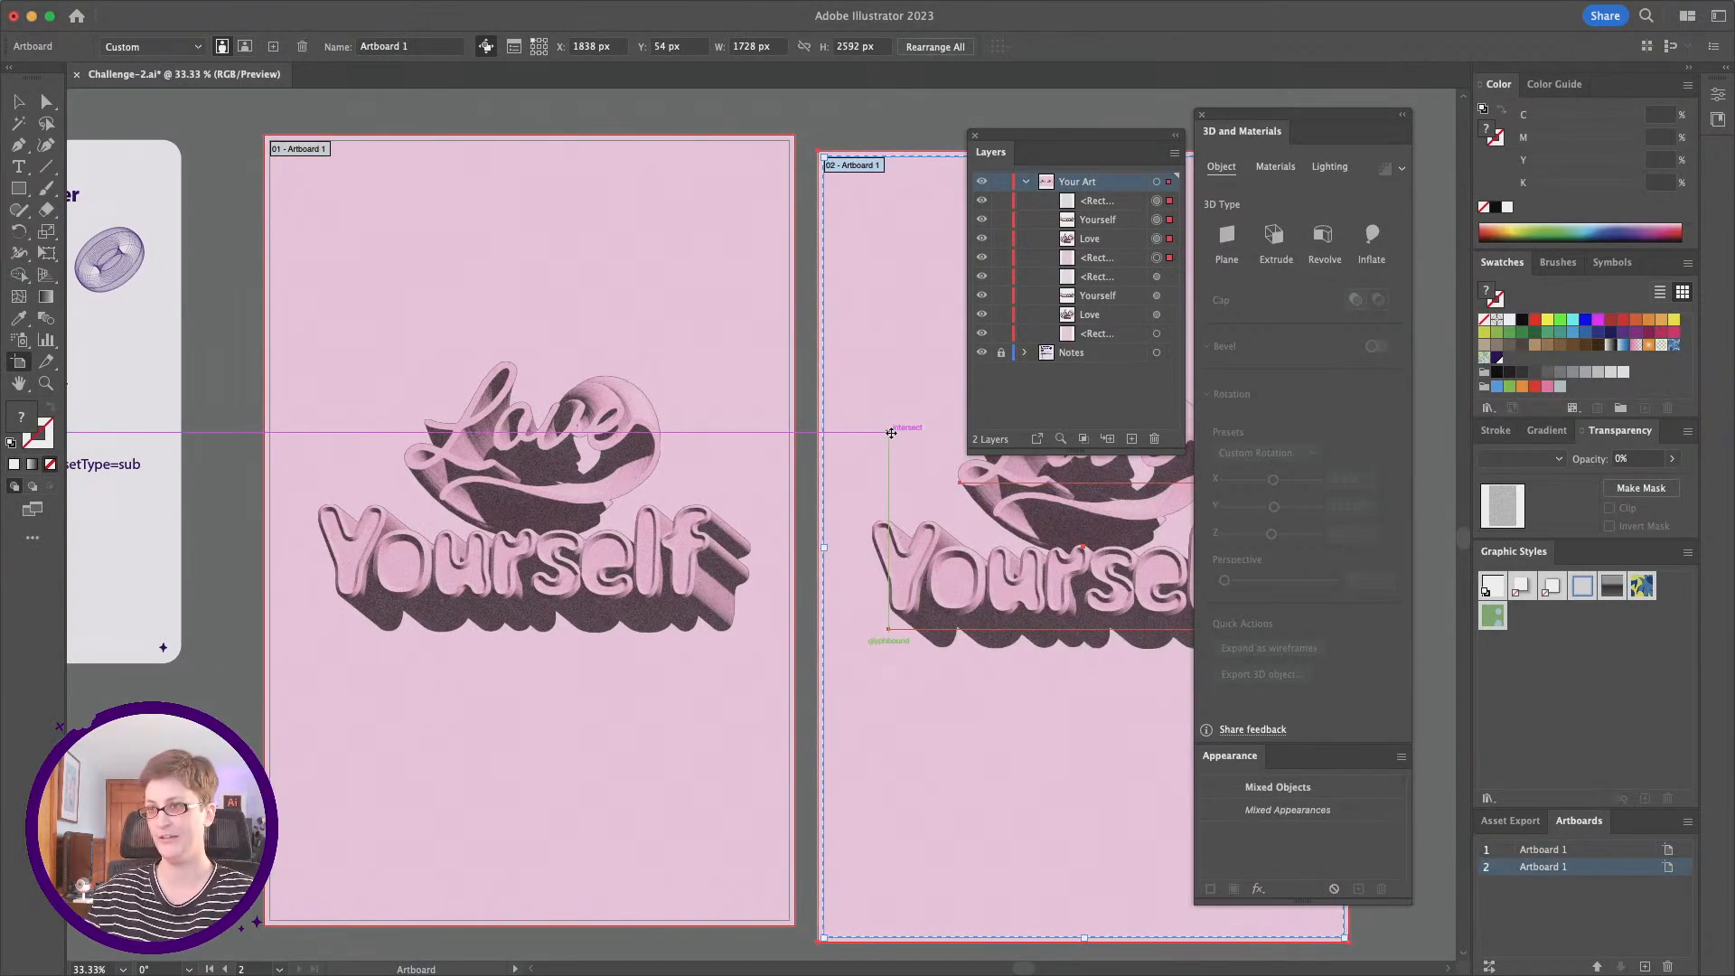
{"action": "scroll", "coordinate": [891, 433], "scroll_direction": "right", "scroll_amount": 3}
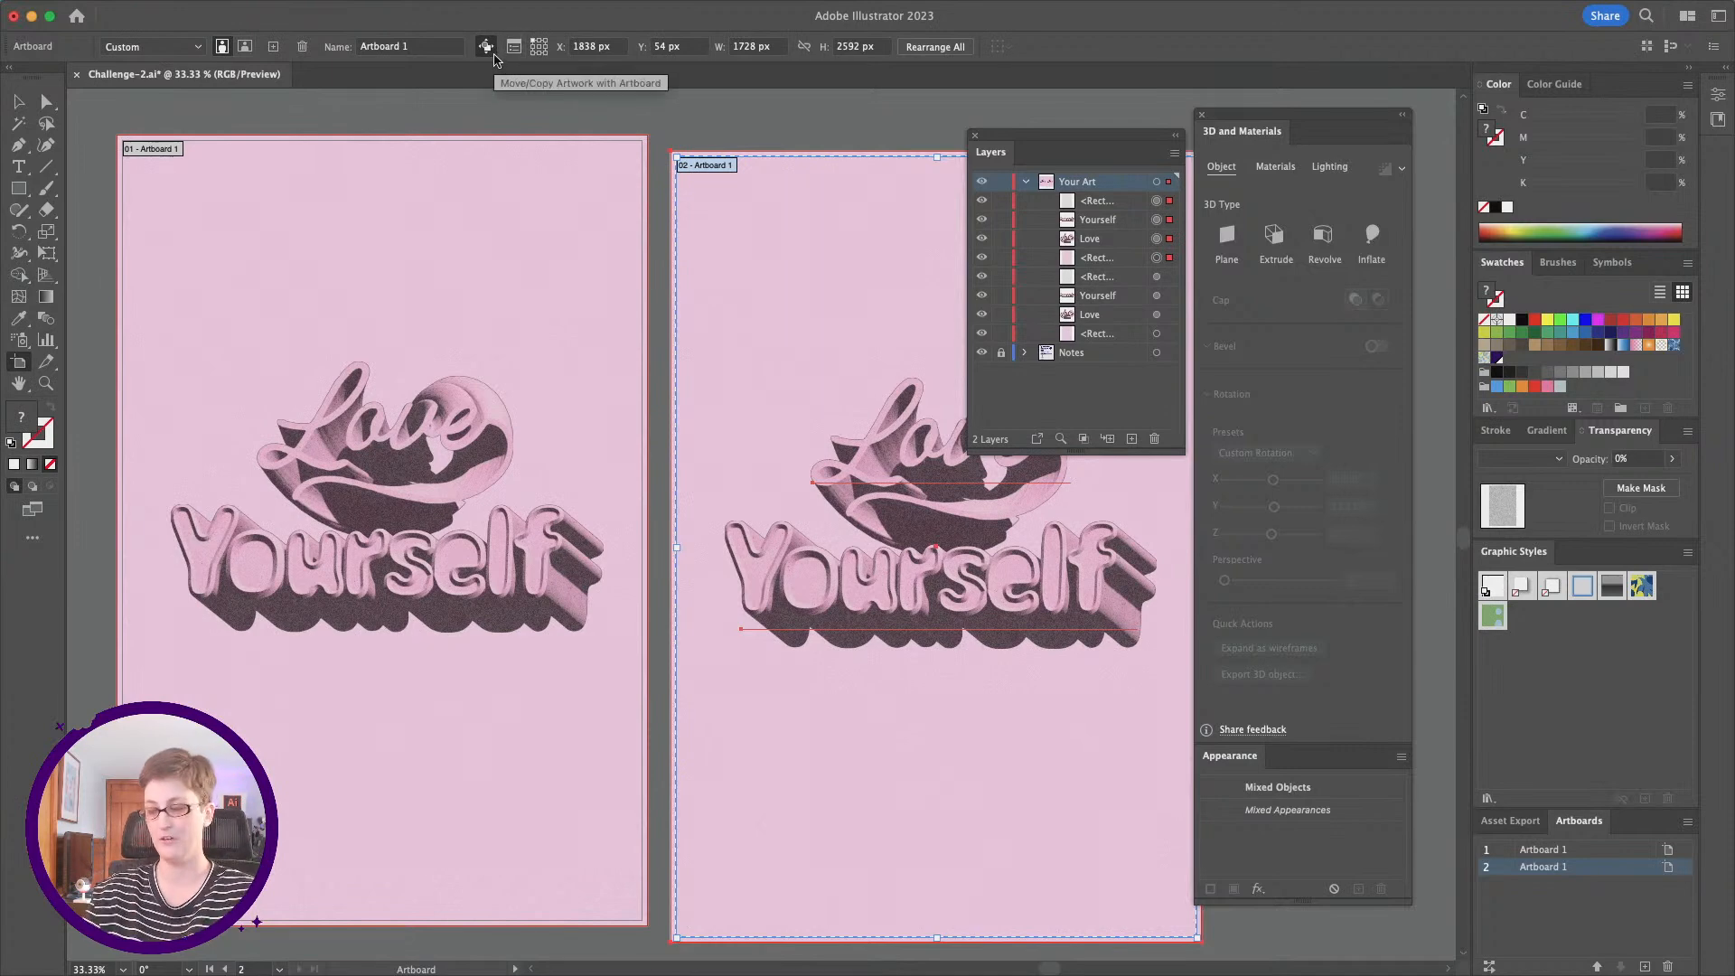
{"action": "left_click_drag", "start_coordinate": [840, 237], "coordinate": [840, 222]}
{"action": "scroll", "coordinate": [840, 221], "scroll_direction": "right", "scroll_amount": 6}
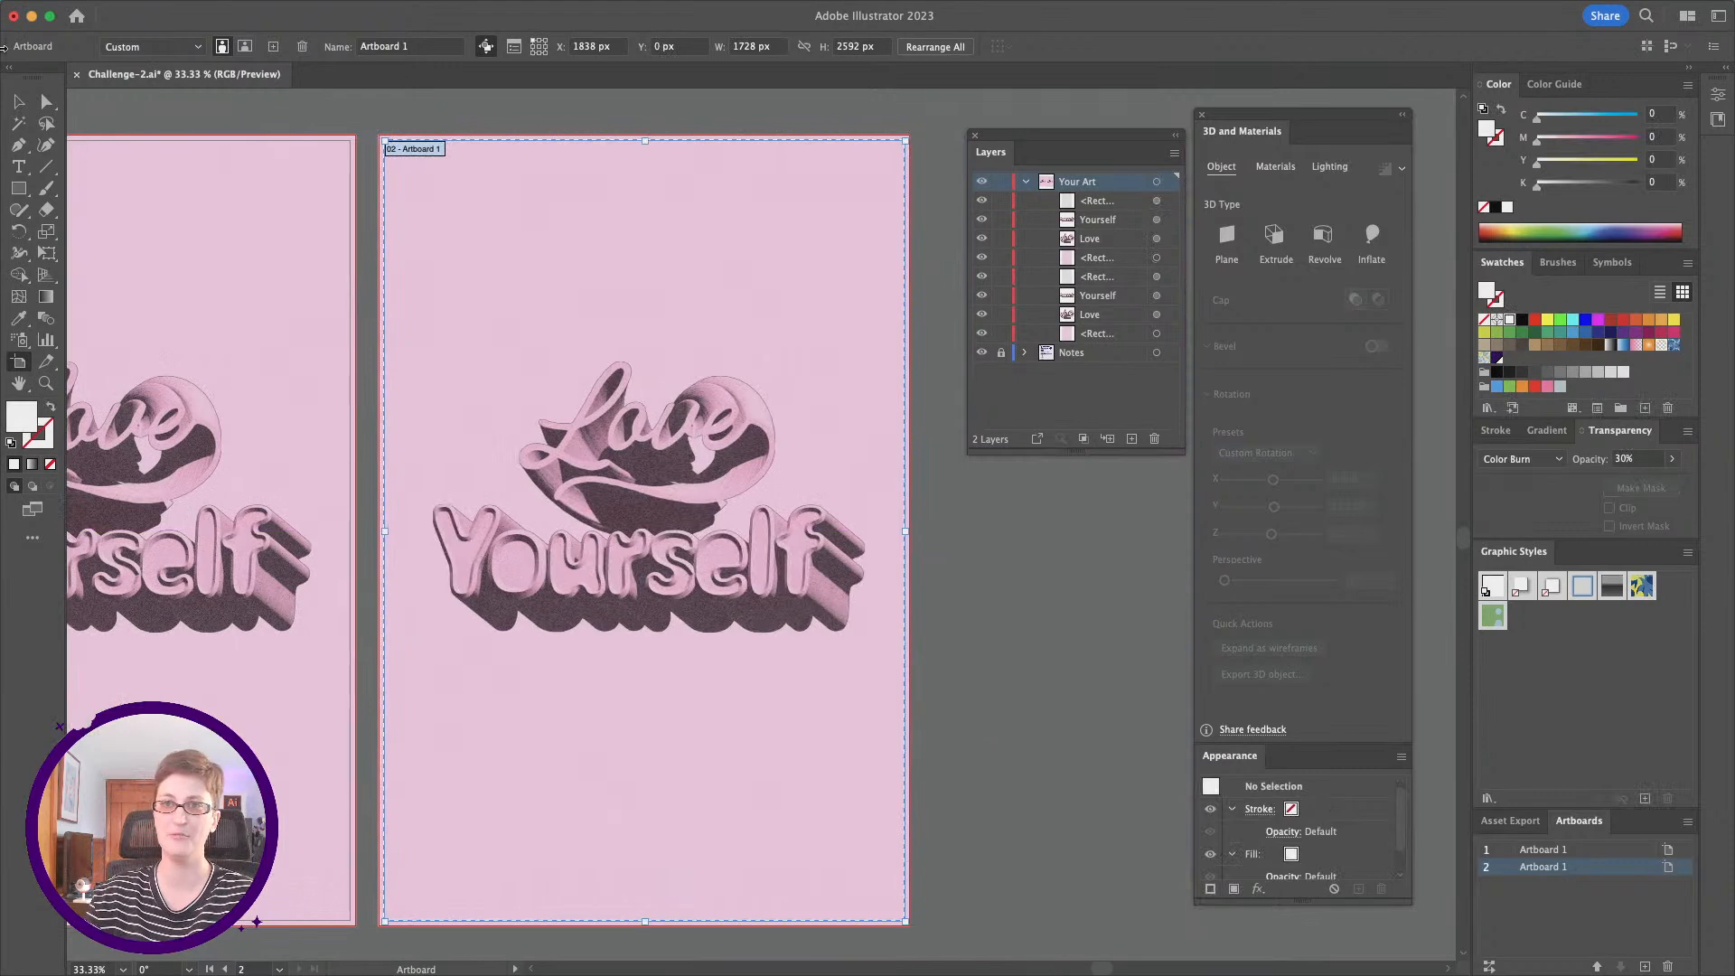
{"action": "left_click", "coordinate": [17, 106]}
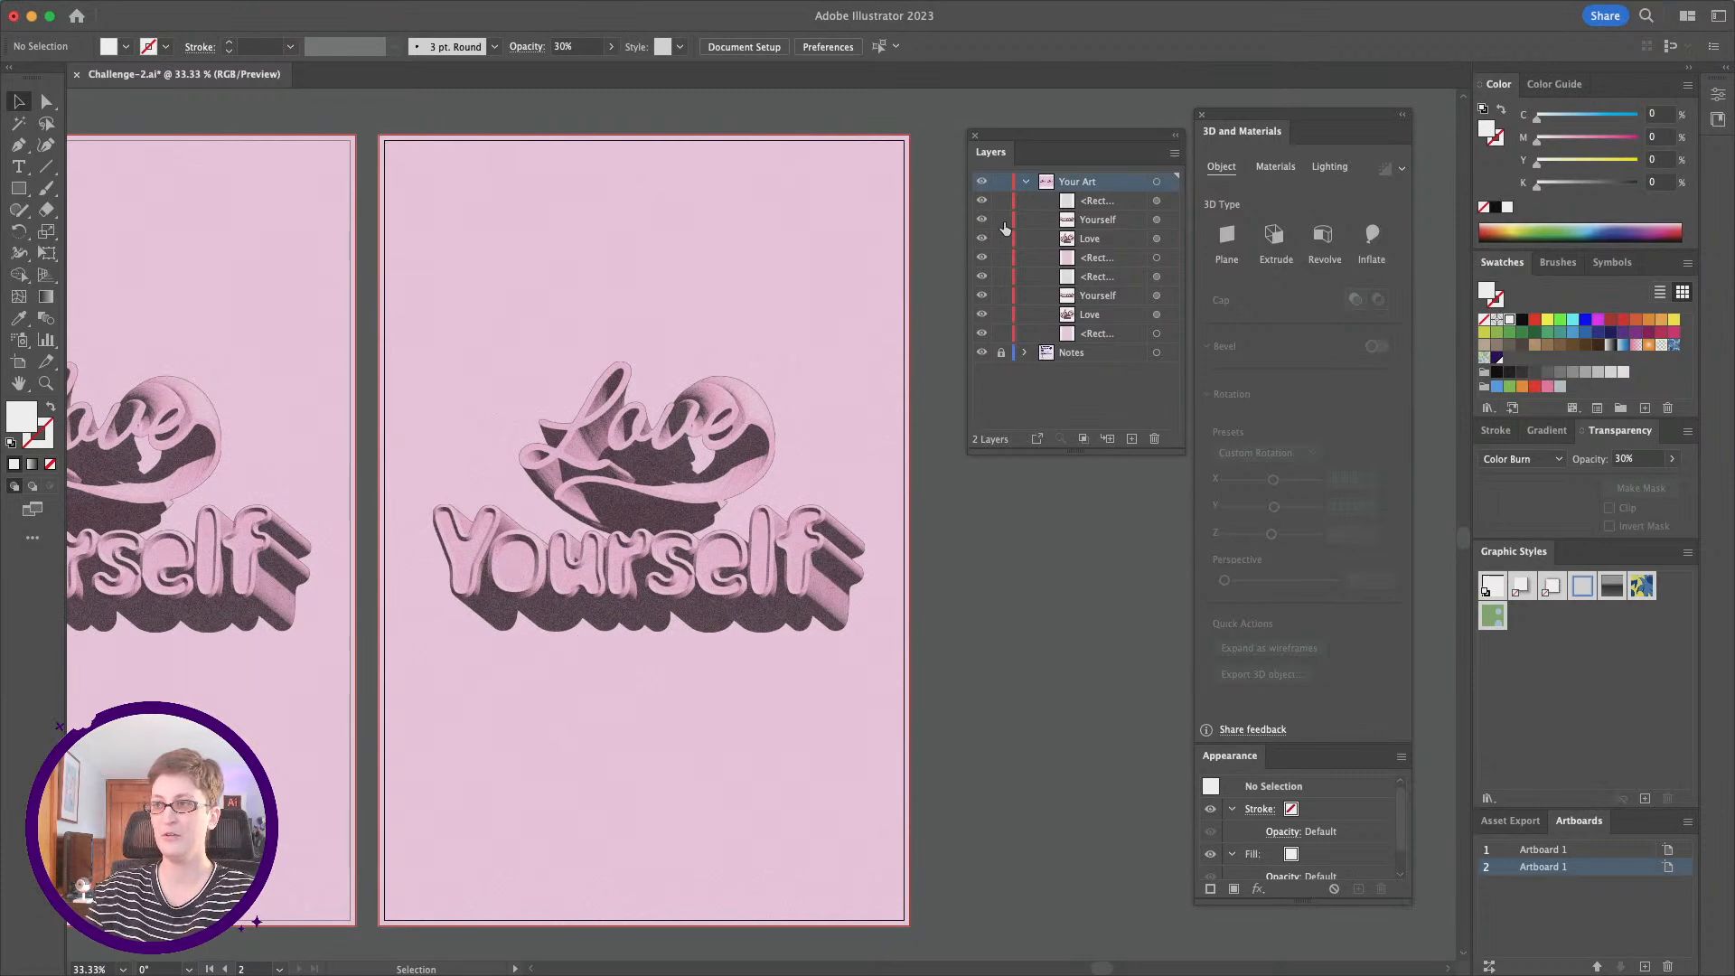
Step: Hide the second poster's grain rectangle and fill its background rectangle with a white-to-black radial gradient
{"action": "left_click", "coordinate": [981, 202]}
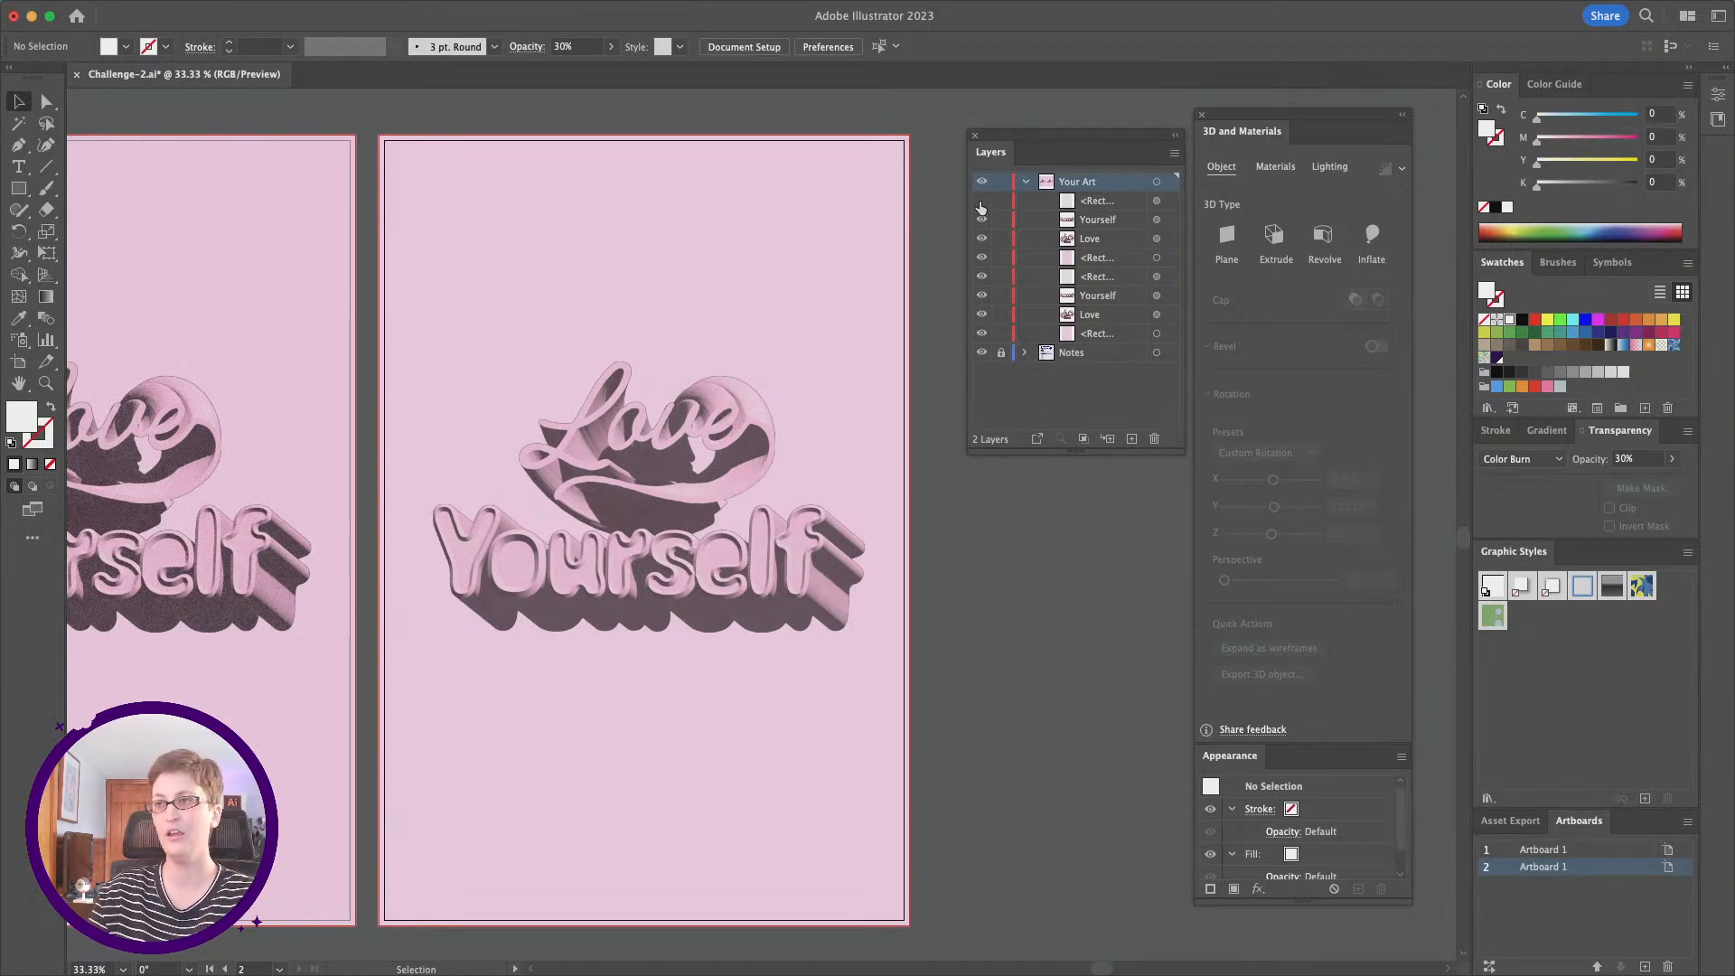
{"action": "left_click", "coordinate": [742, 216]}
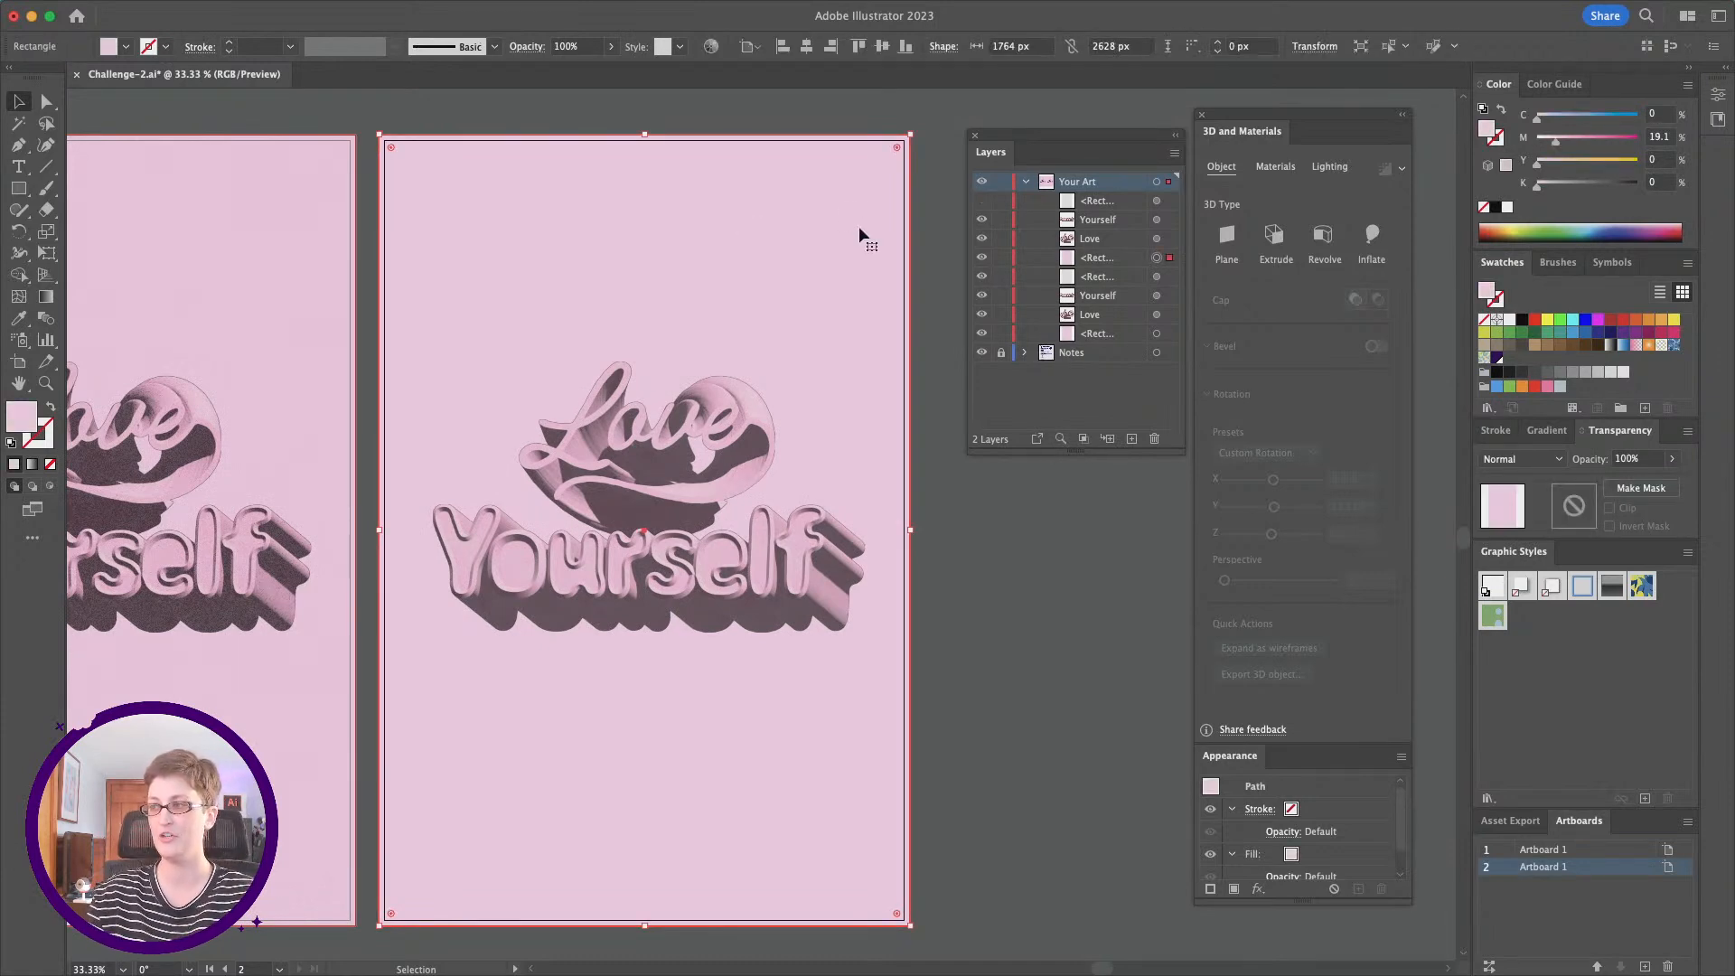
{"action": "left_click", "coordinate": [1553, 432]}
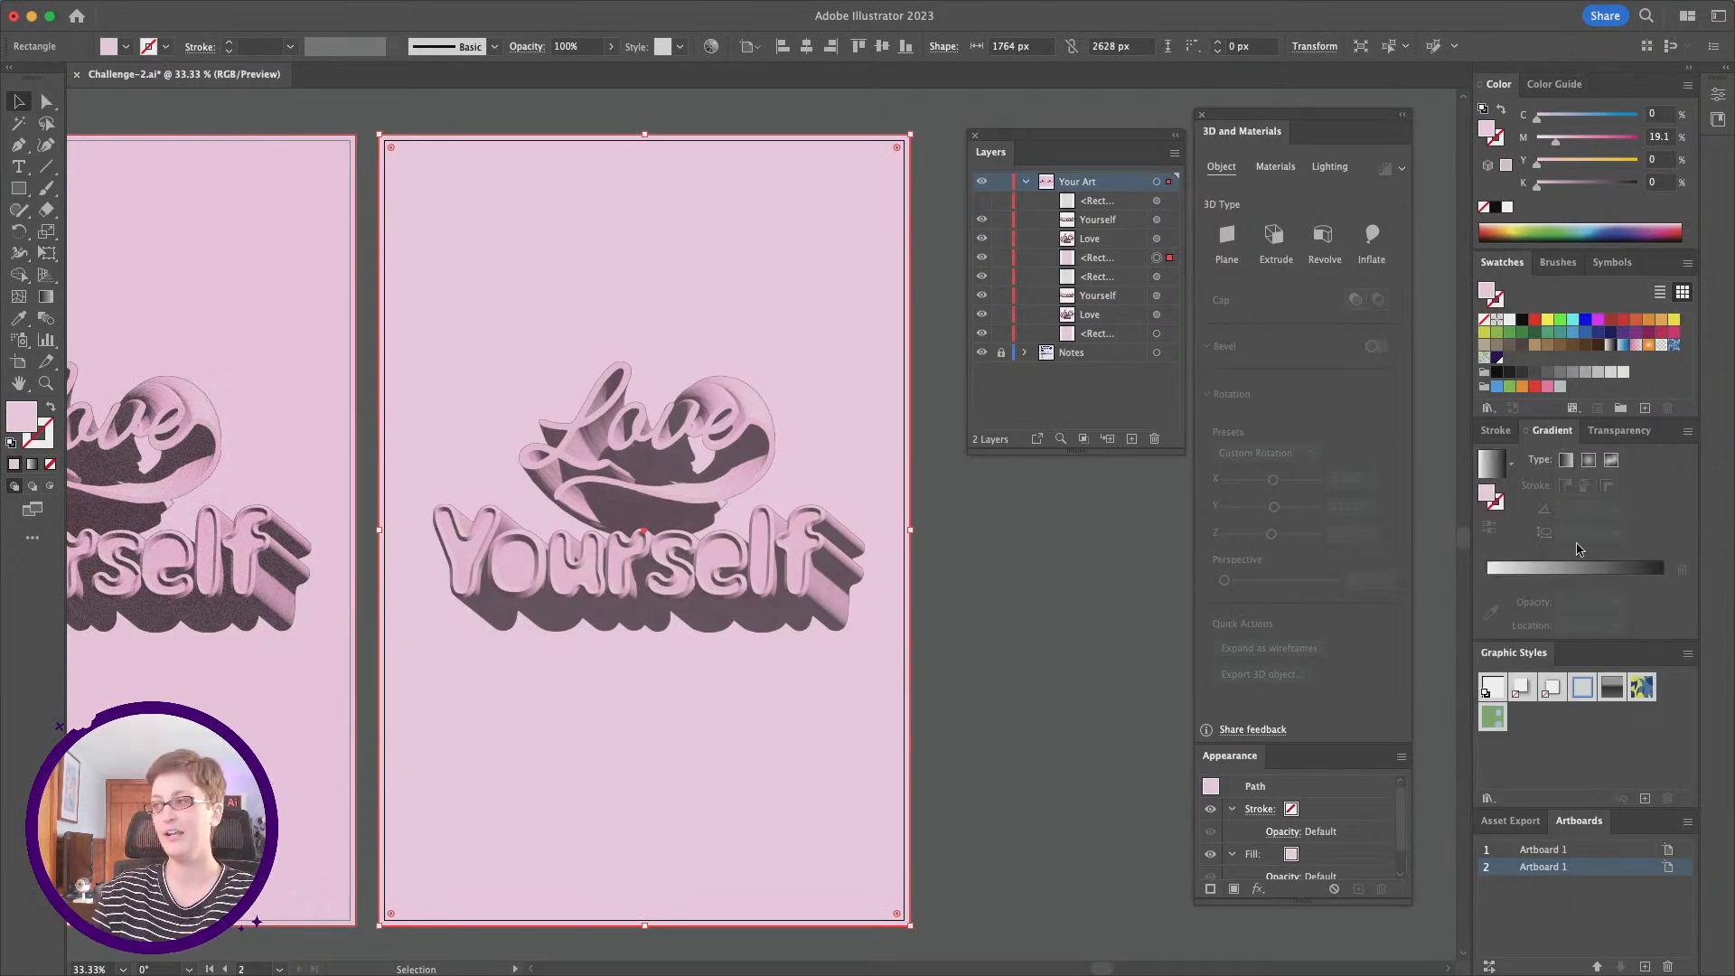
{"action": "left_click", "coordinate": [1581, 572]}
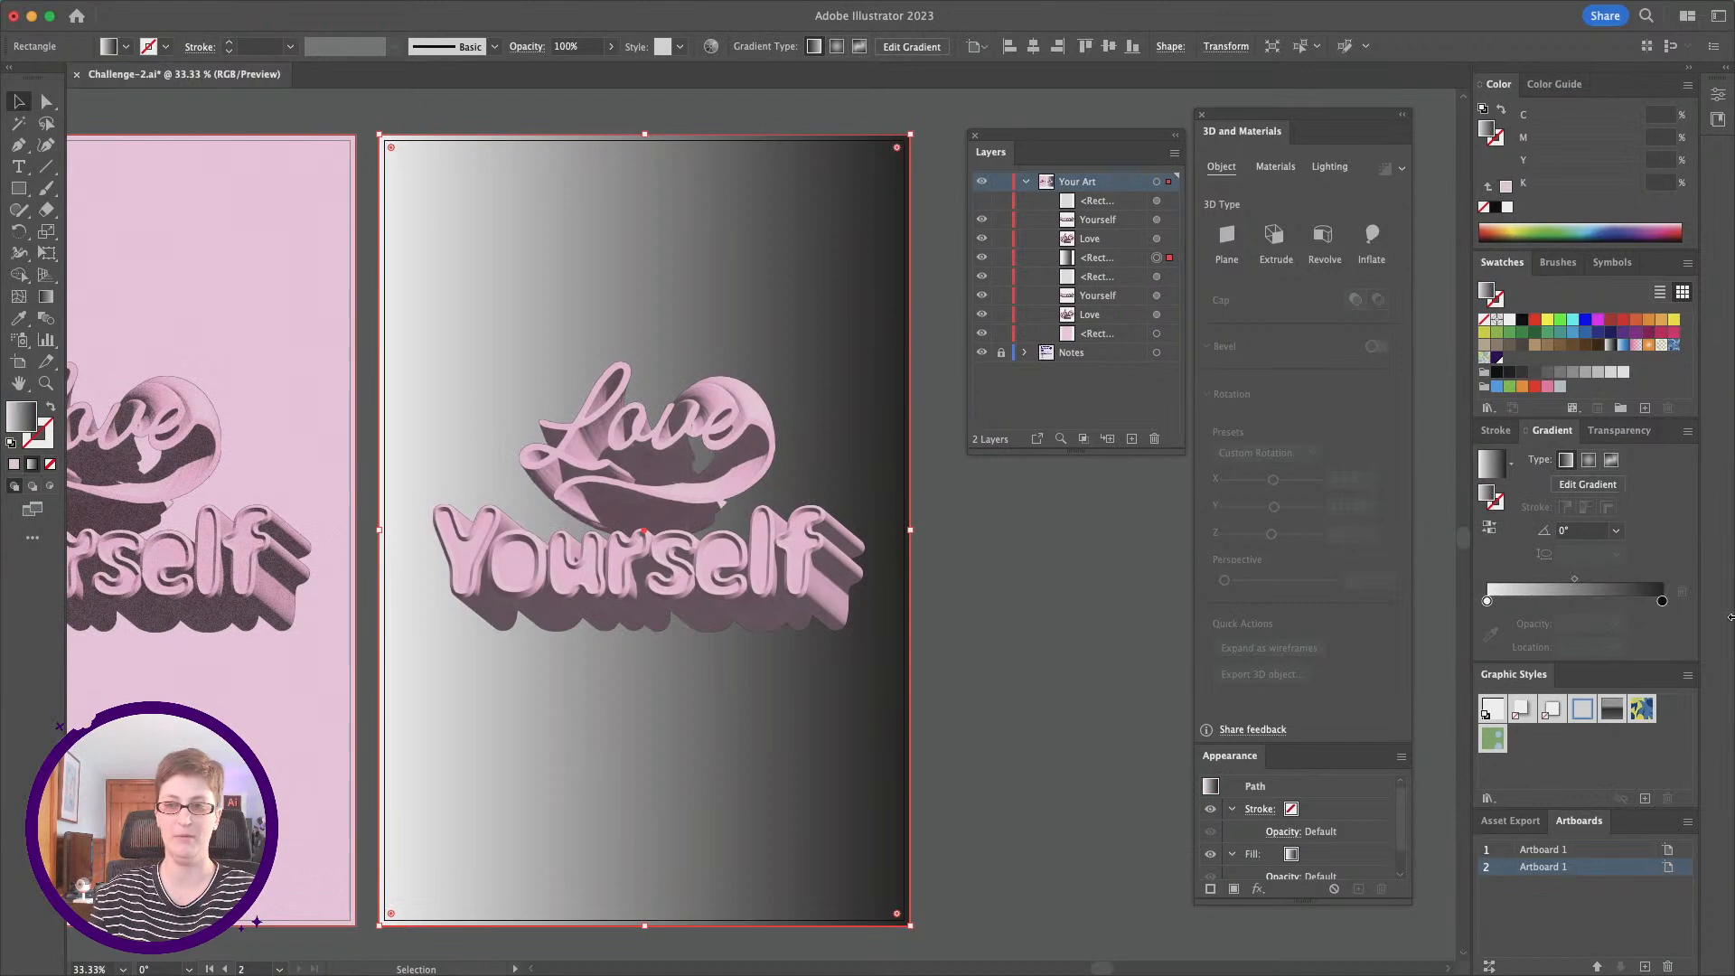
{"action": "left_click", "coordinate": [1507, 464]}
{"action": "scroll", "coordinate": [1439, 534], "scroll_direction": "up", "scroll_amount": 1}
{"action": "left_click", "coordinate": [1425, 504]}
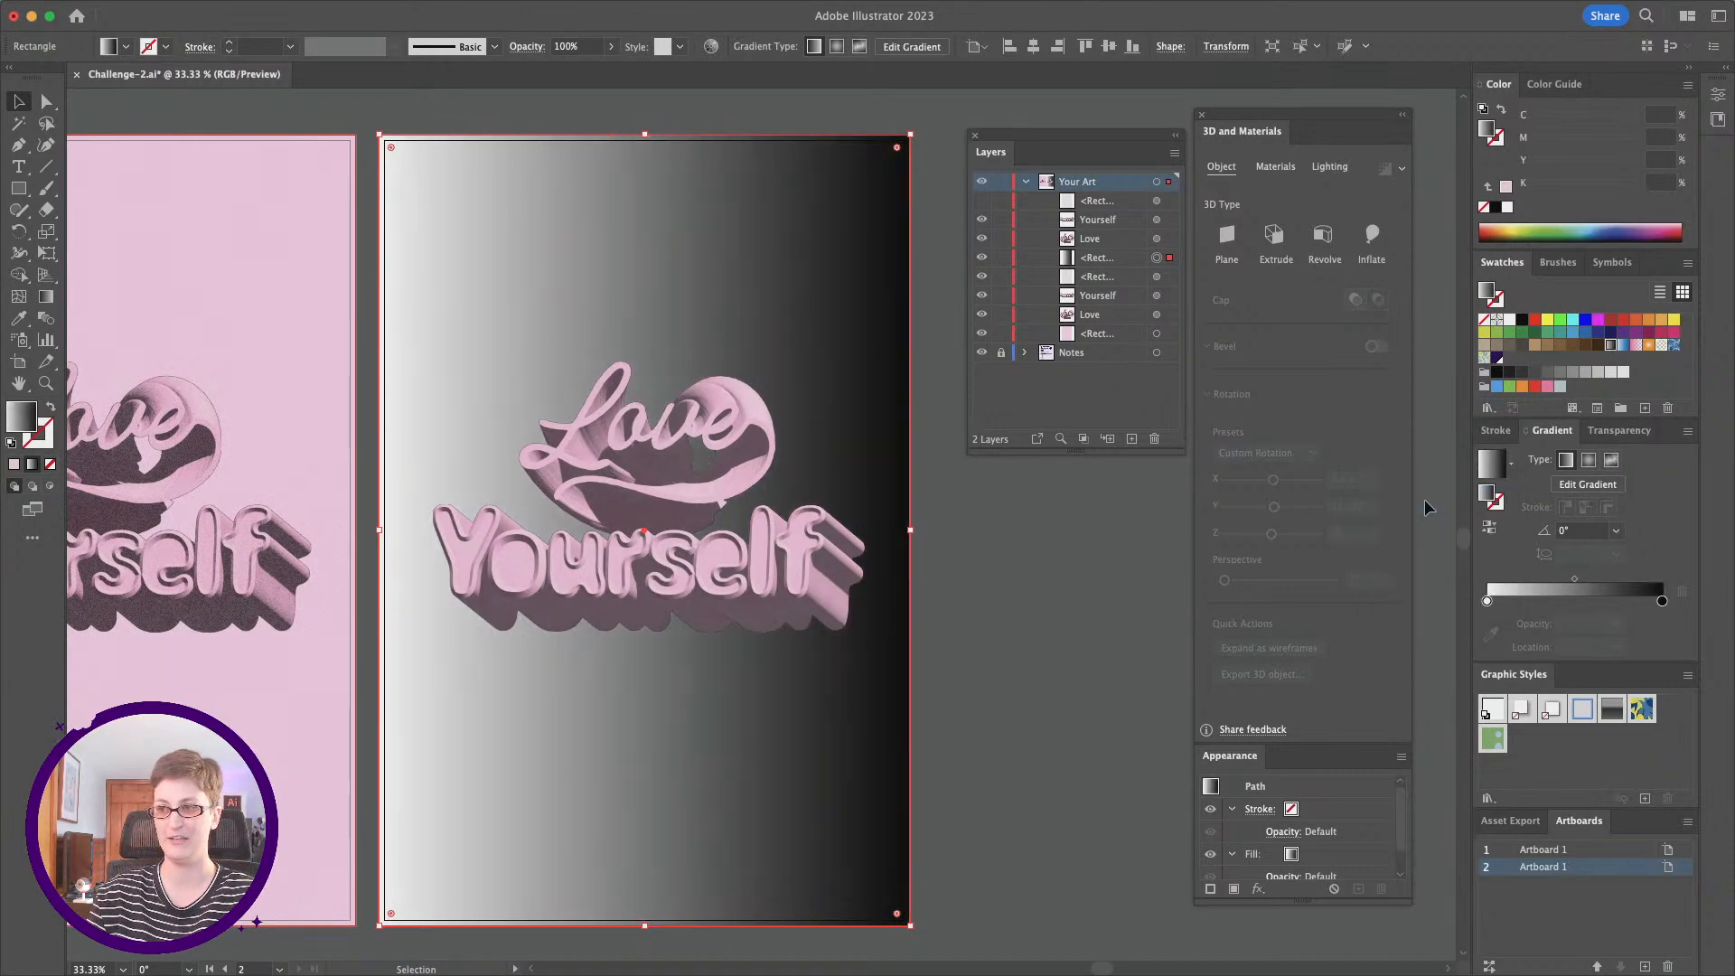
{"action": "left_click", "coordinate": [1588, 465]}
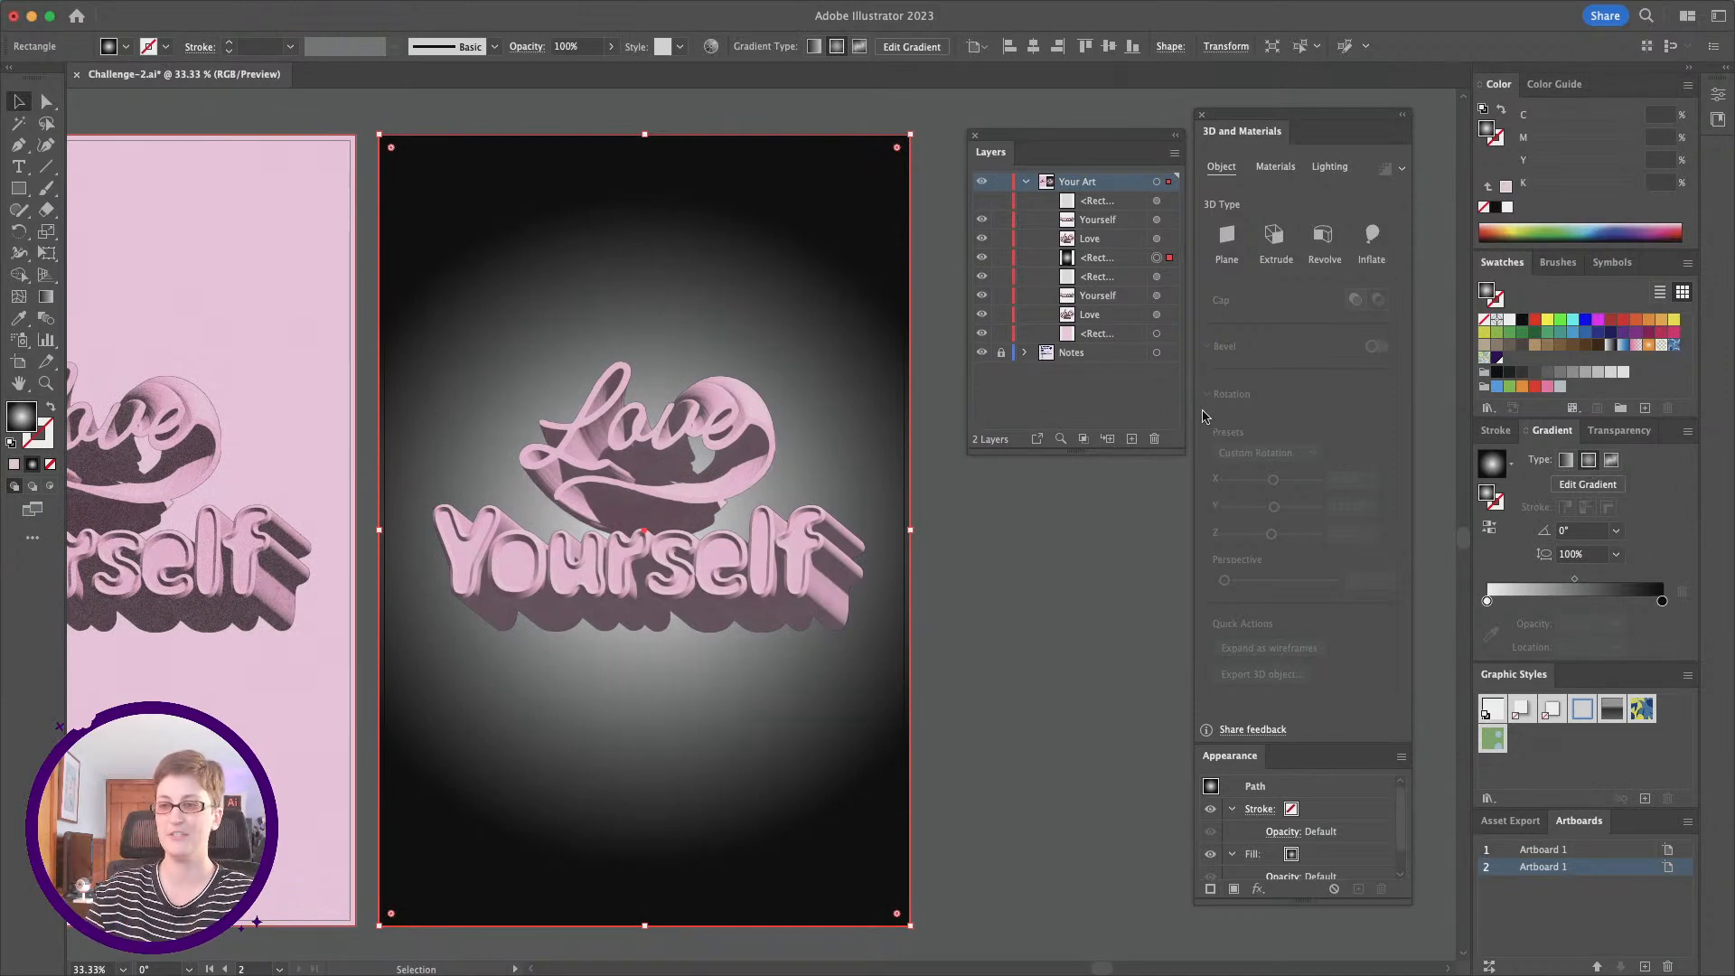
Step: Shift the midpoint of the background's radial gradient to a location of about 29% for a tighter central glow
{"action": "scroll", "coordinate": [687, 452], "scroll_direction": "left", "scroll_amount": 2}
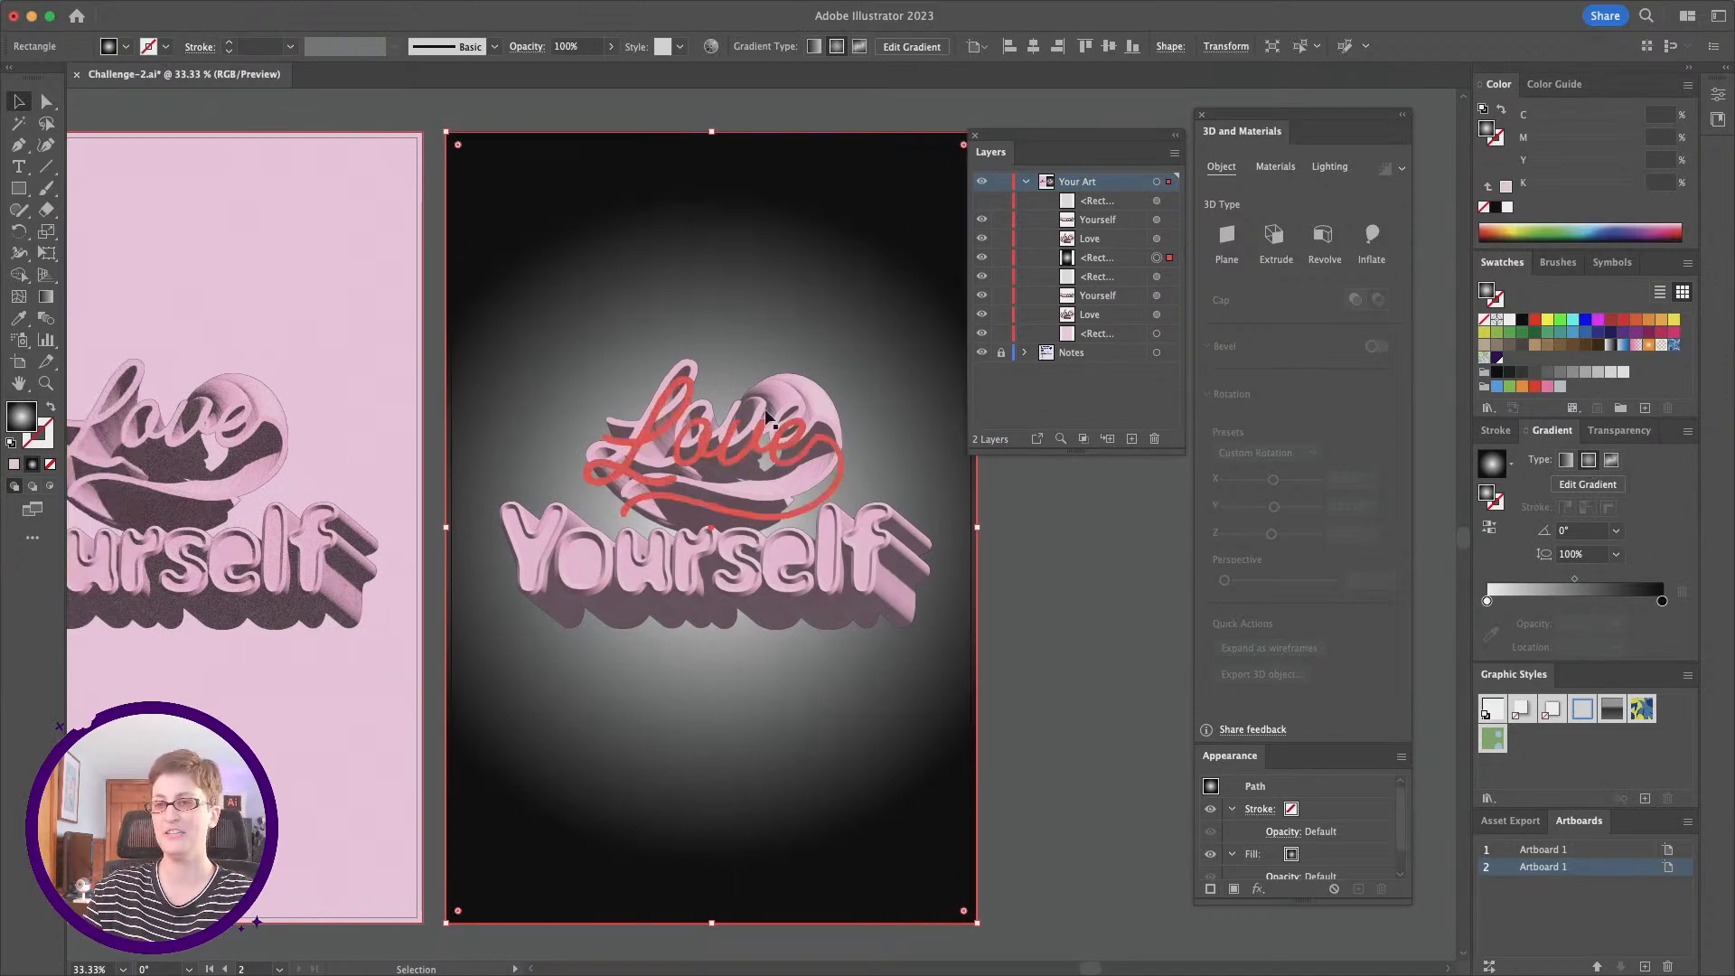
{"action": "left_click", "coordinate": [1575, 583]}
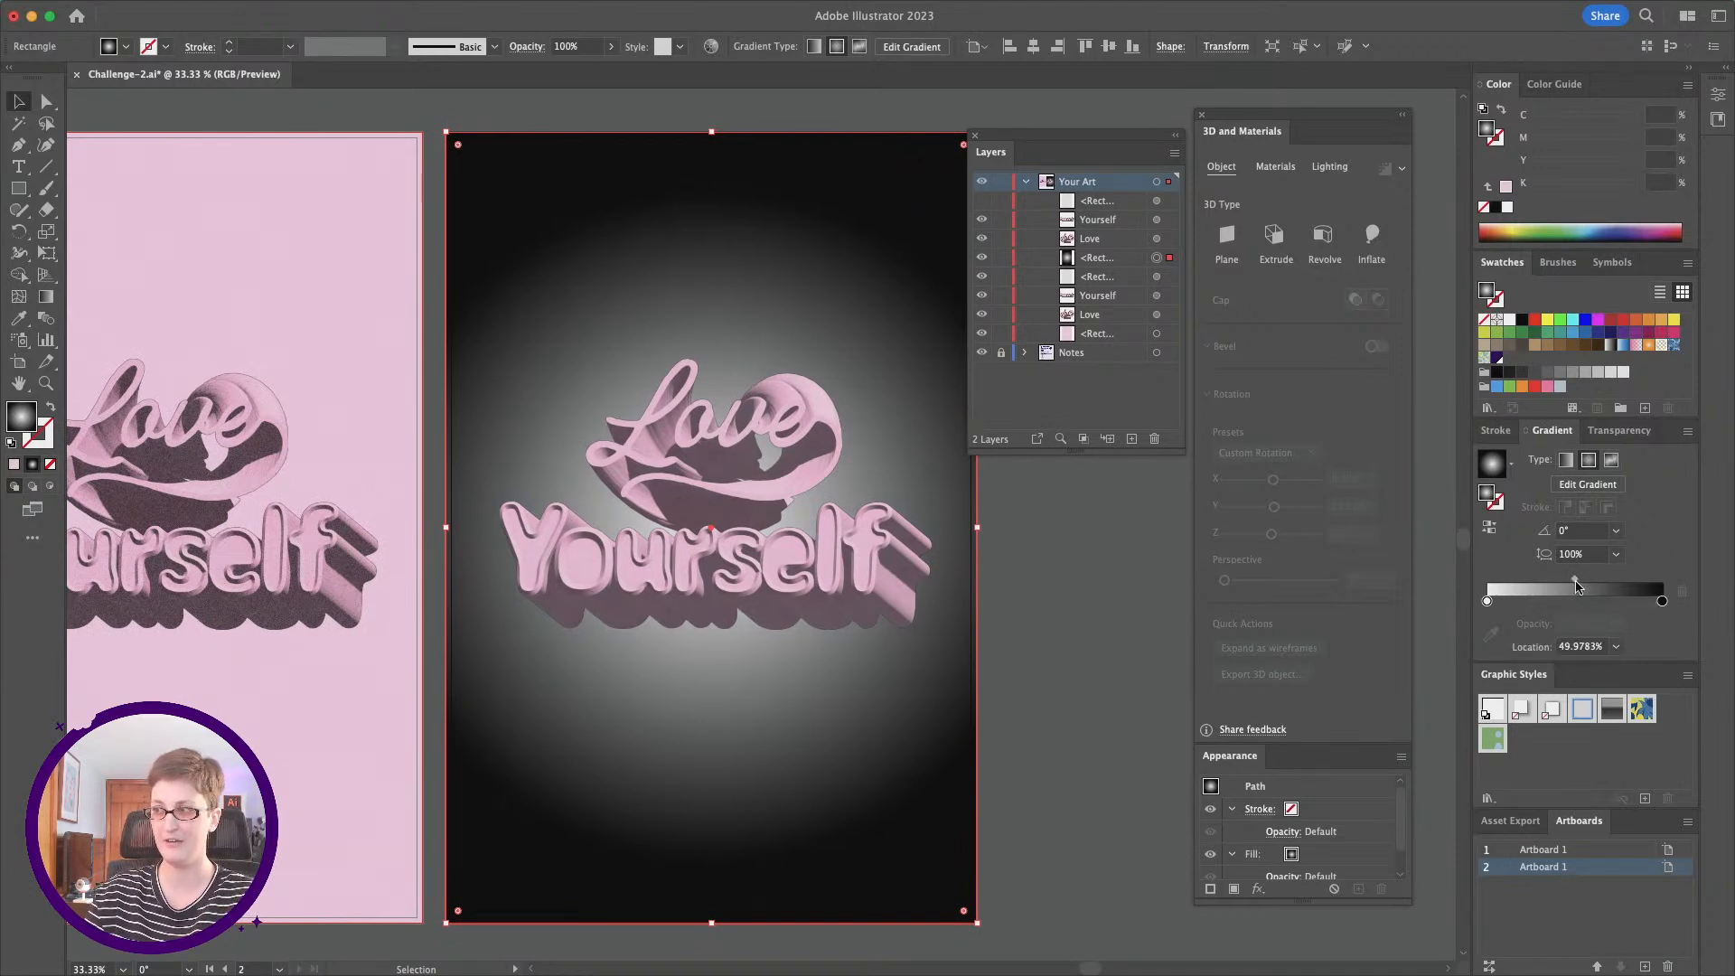
{"action": "left_click_drag", "start_coordinate": [1575, 583], "coordinate": [1601, 579]}
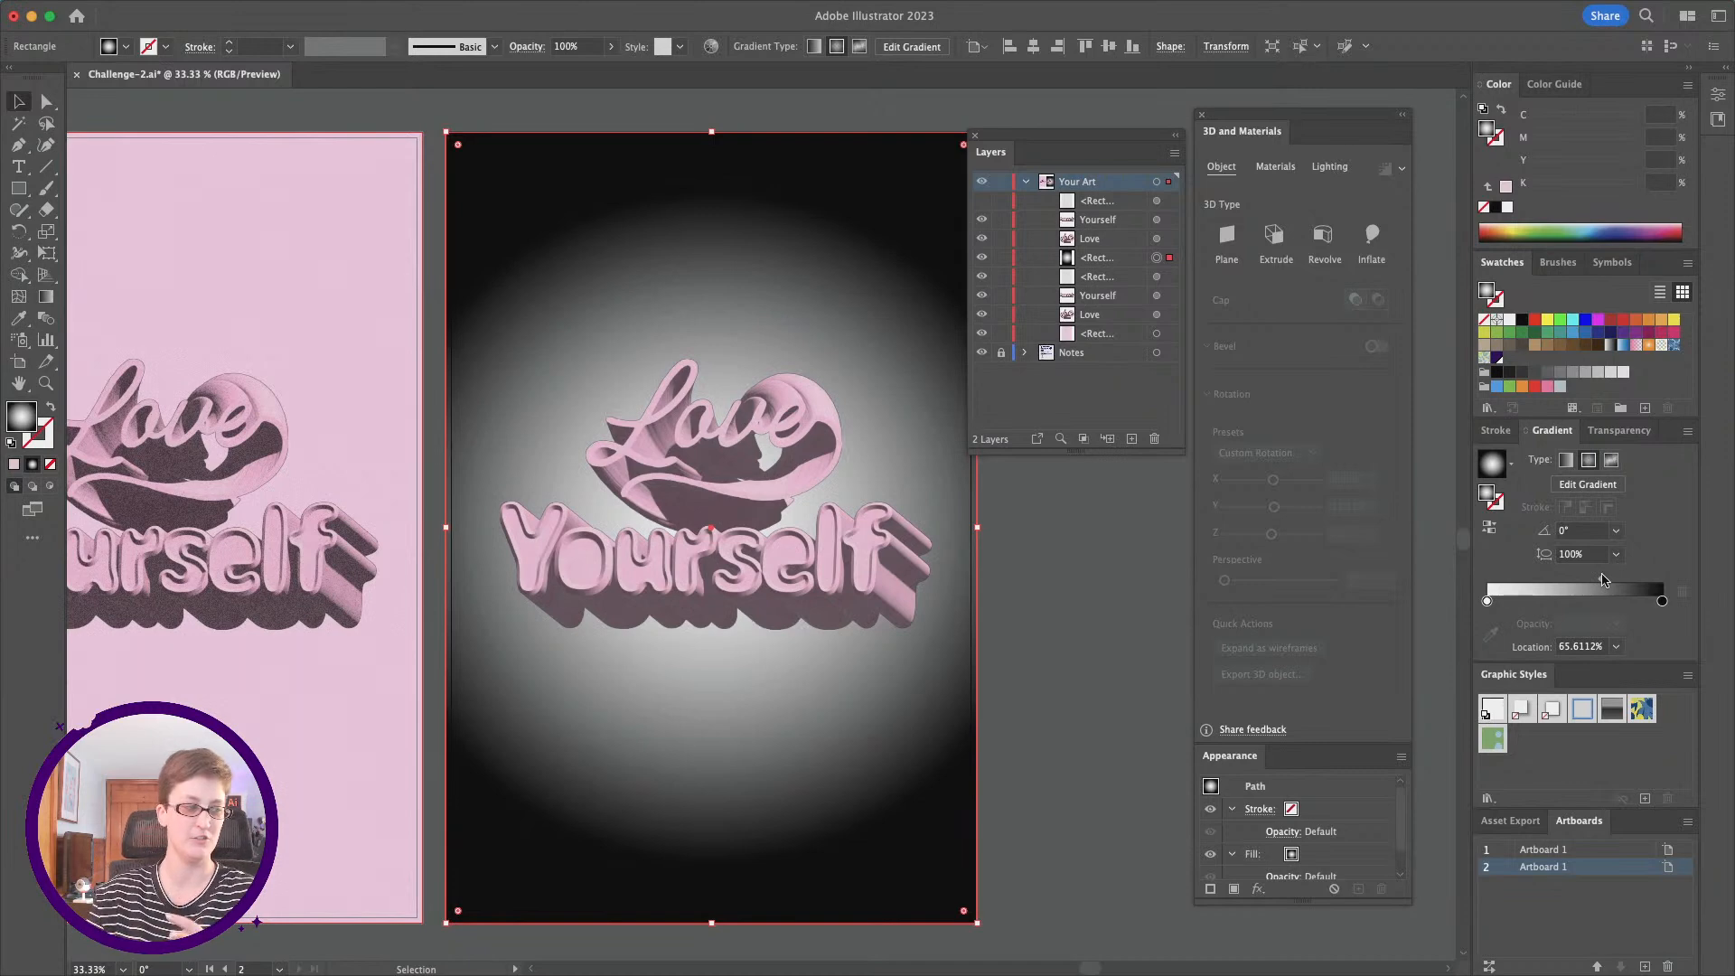
{"action": "left_click_drag", "start_coordinate": [1601, 579], "coordinate": [1622, 581]}
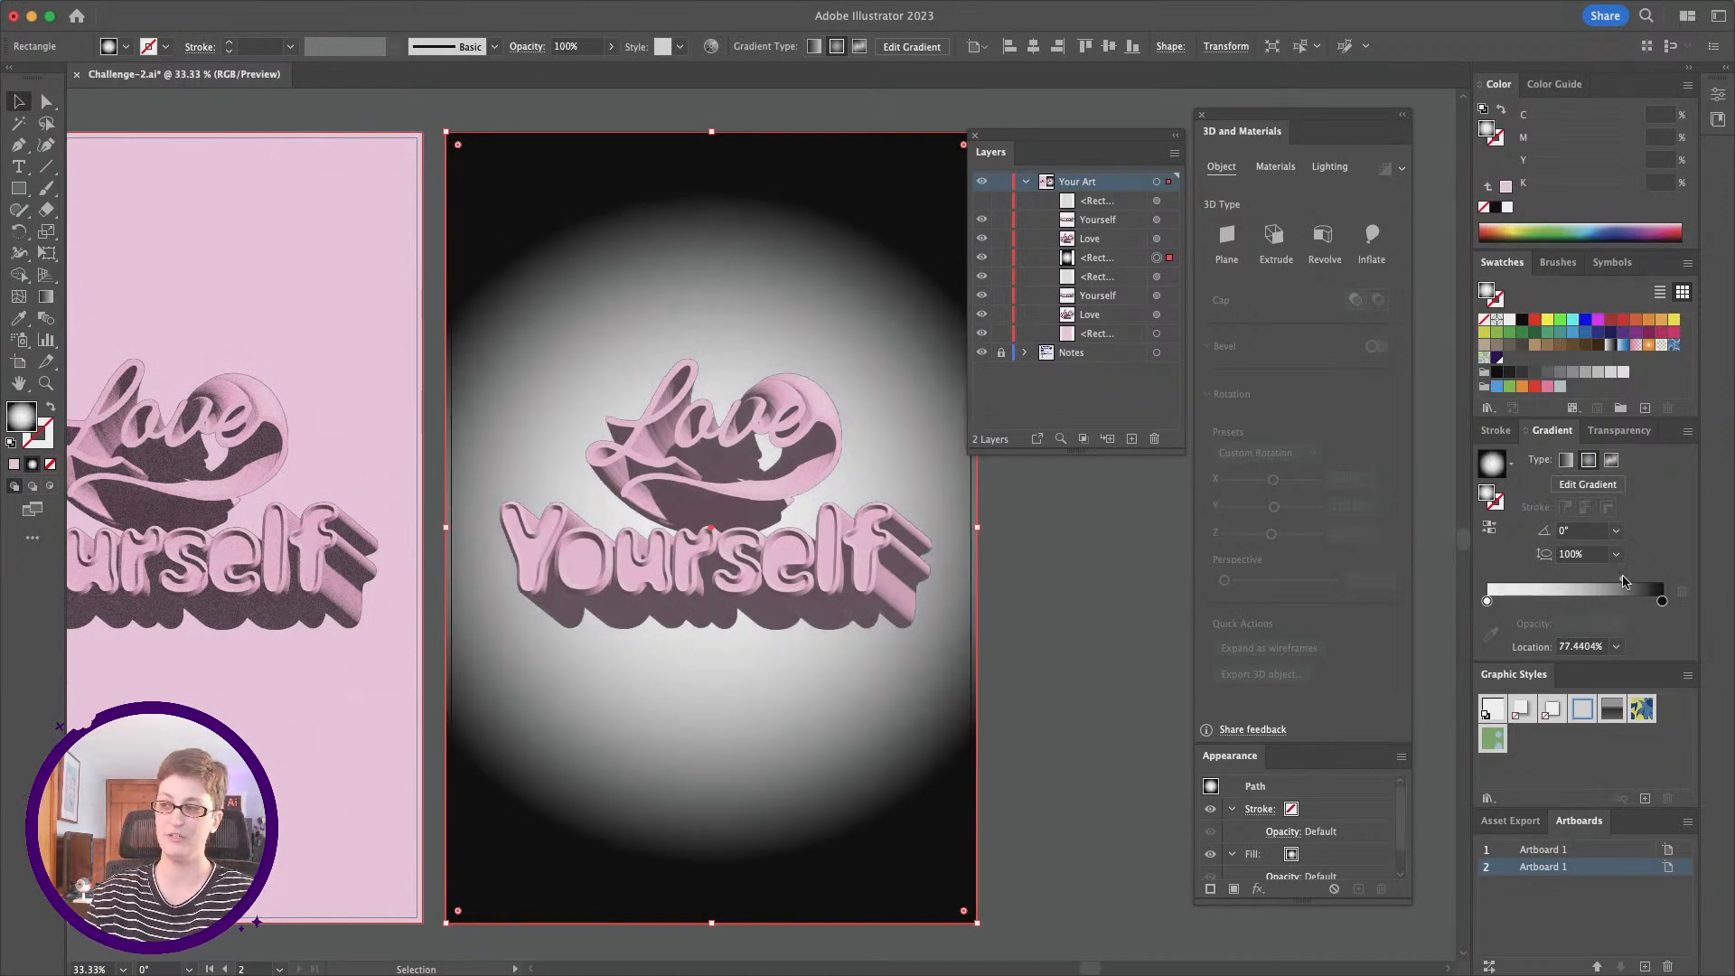
{"action": "left_click_drag", "start_coordinate": [1621, 581], "coordinate": [1542, 583]}
{"action": "scroll", "coordinate": [1036, 588], "scroll_direction": "right", "scroll_amount": 3}
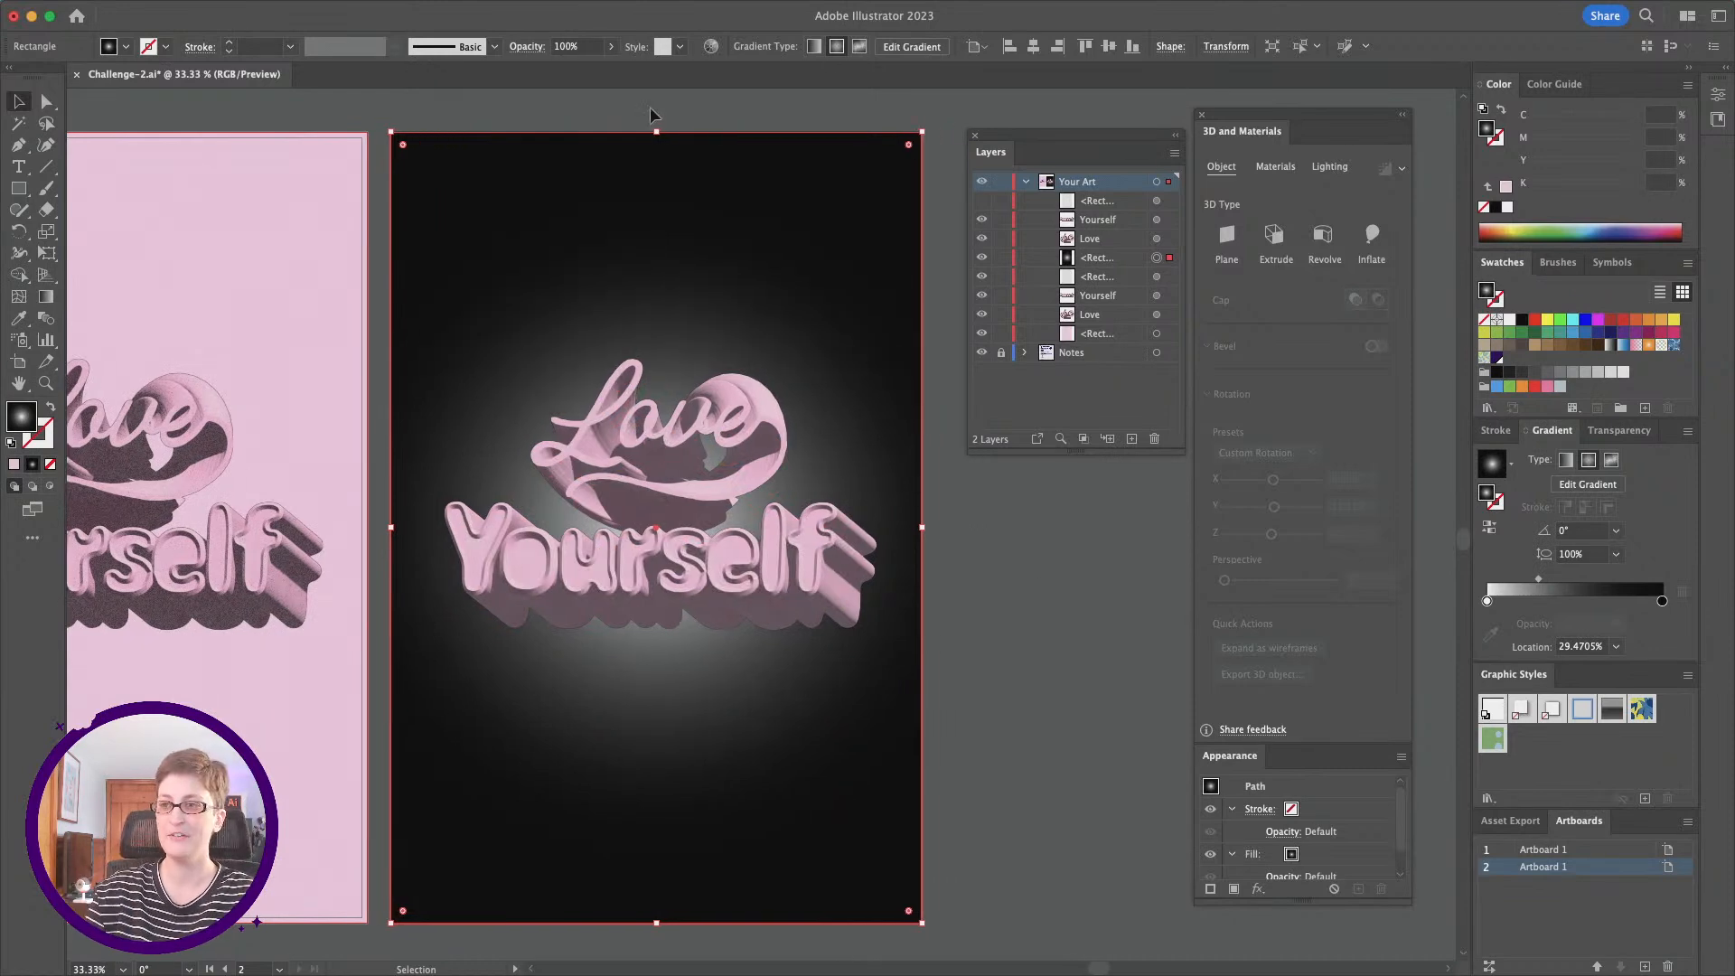
{"action": "left_click", "coordinate": [994, 702]}
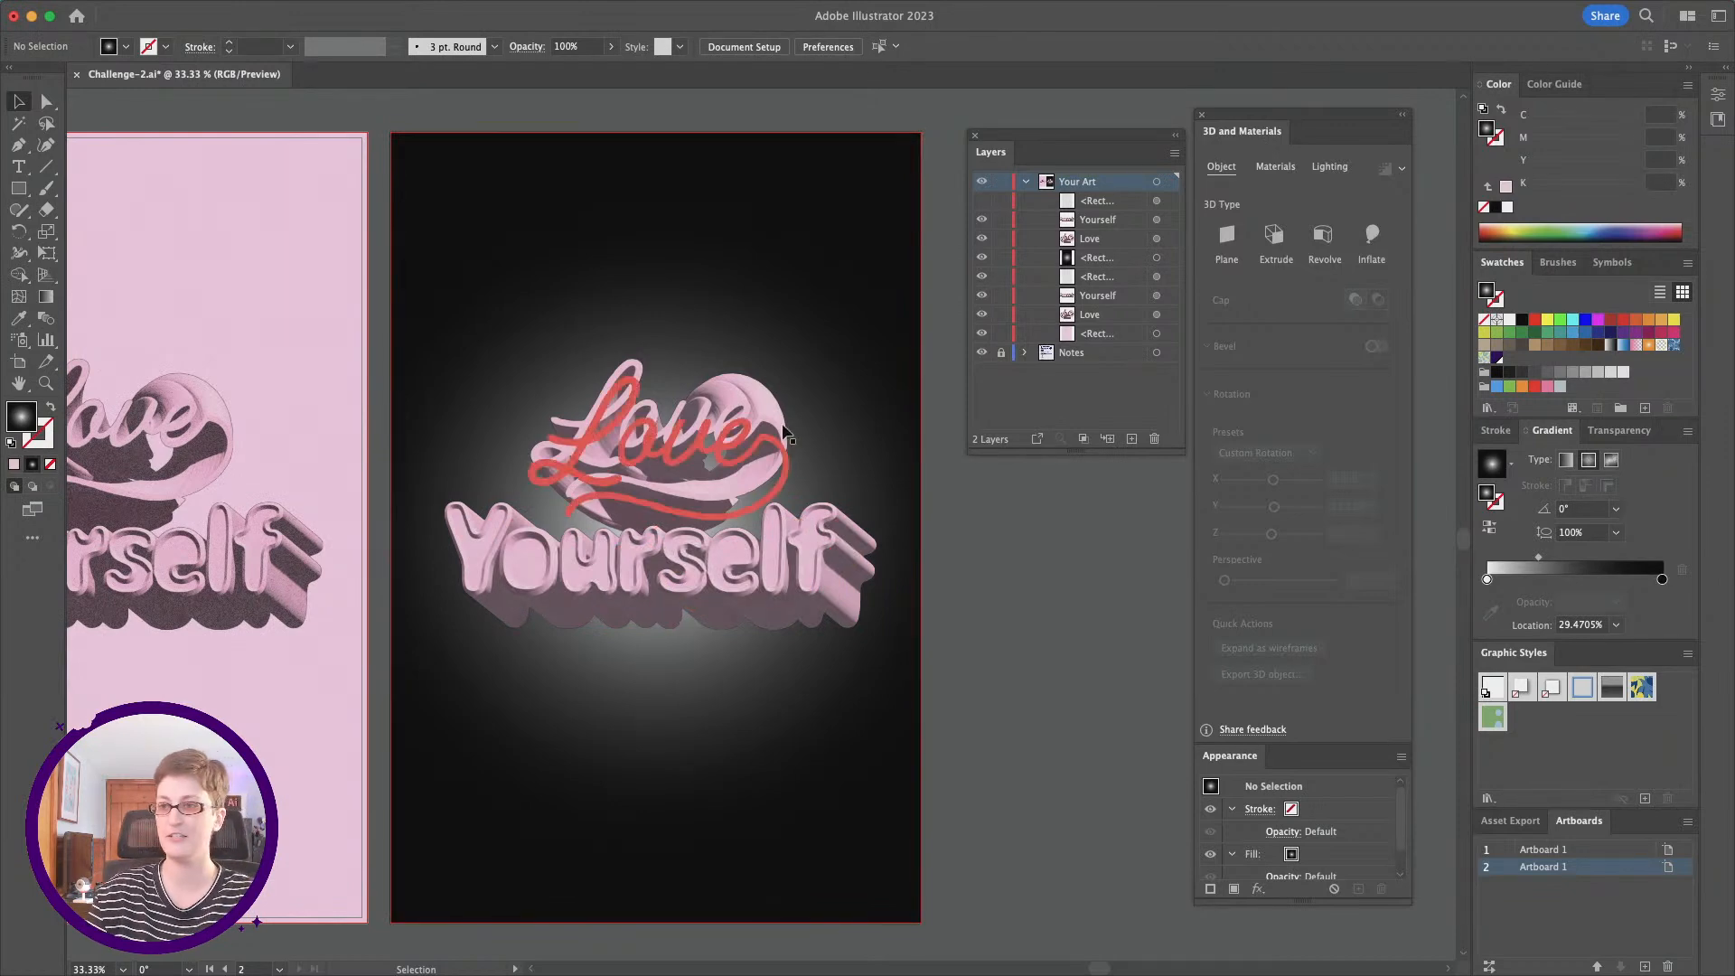
Step: Set the second poster's Love extrusion to 0° twist and 100% taper, and turn off the bevel on Yourself
{"action": "left_click", "coordinate": [720, 448]}
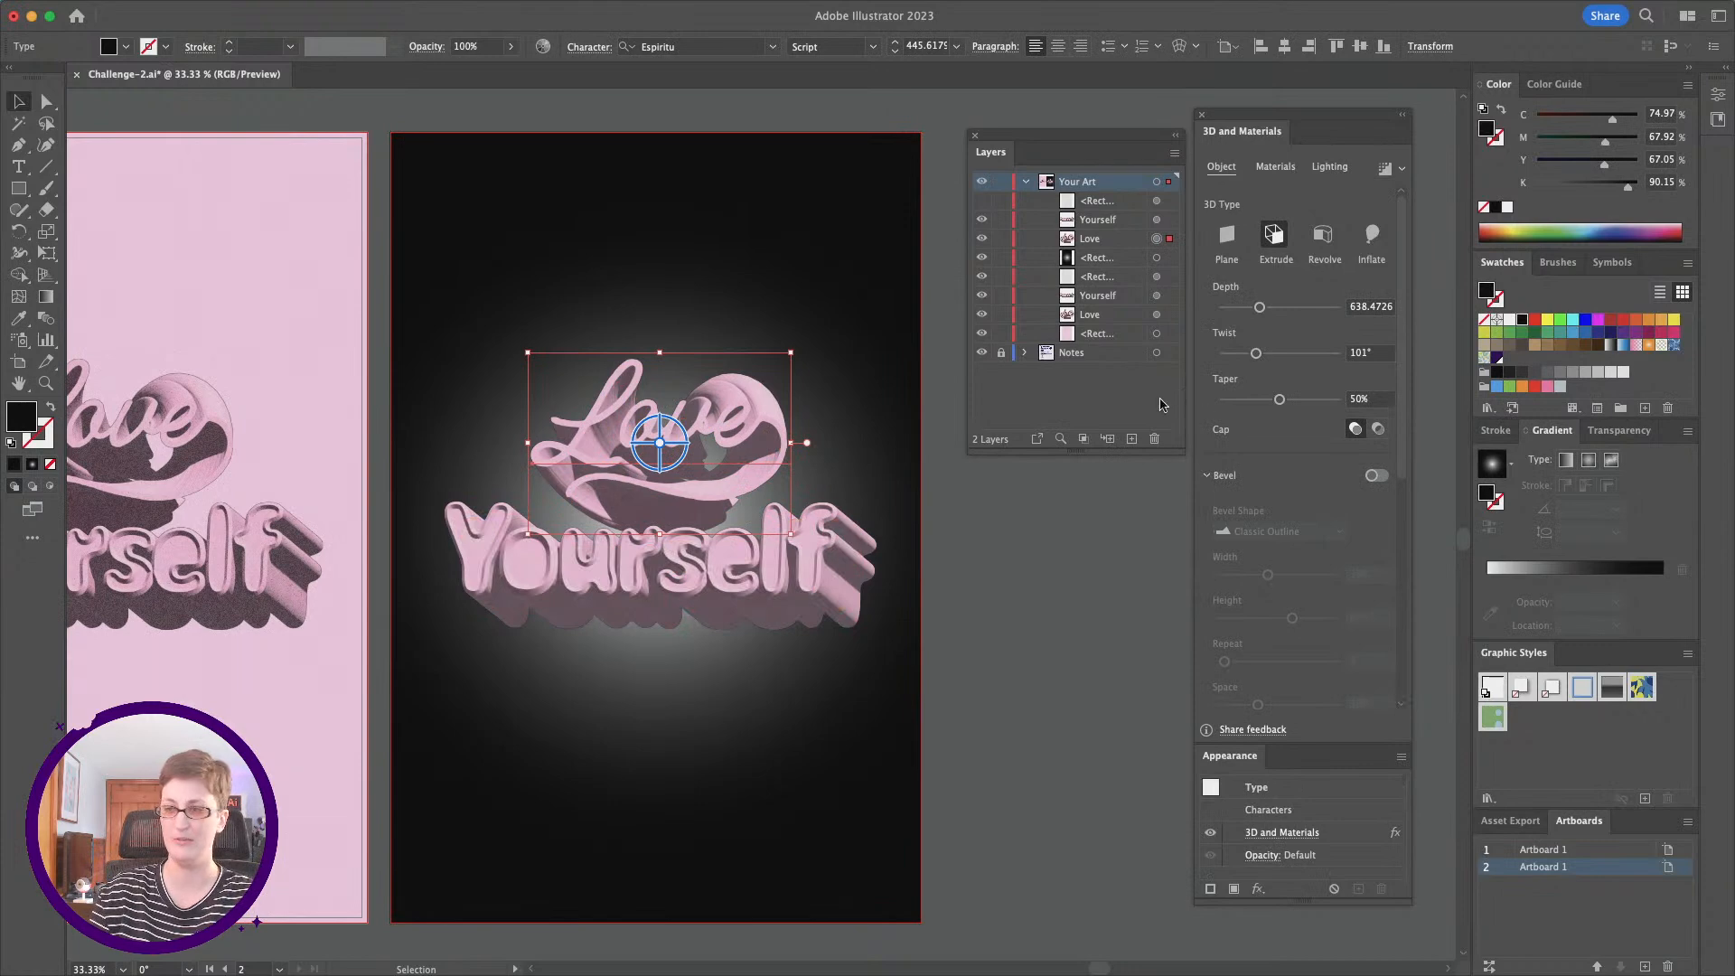
{"action": "left_click_drag", "start_coordinate": [1256, 353], "coordinate": [1335, 398]}
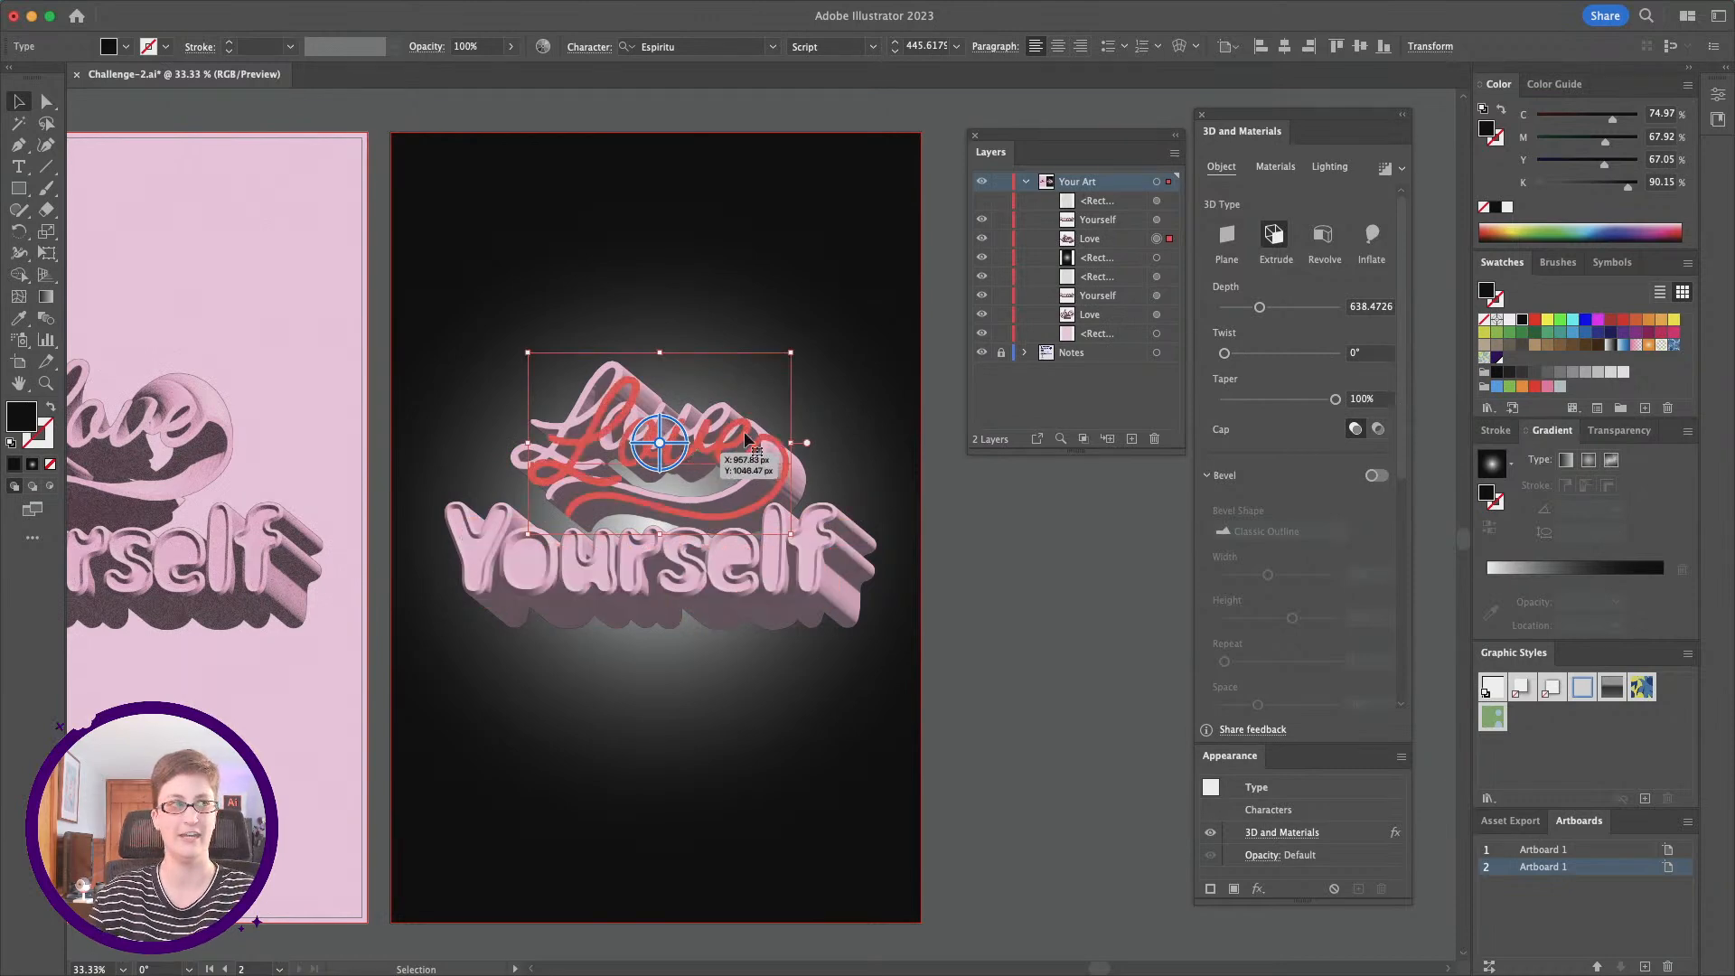
{"action": "left_click", "coordinate": [829, 624]}
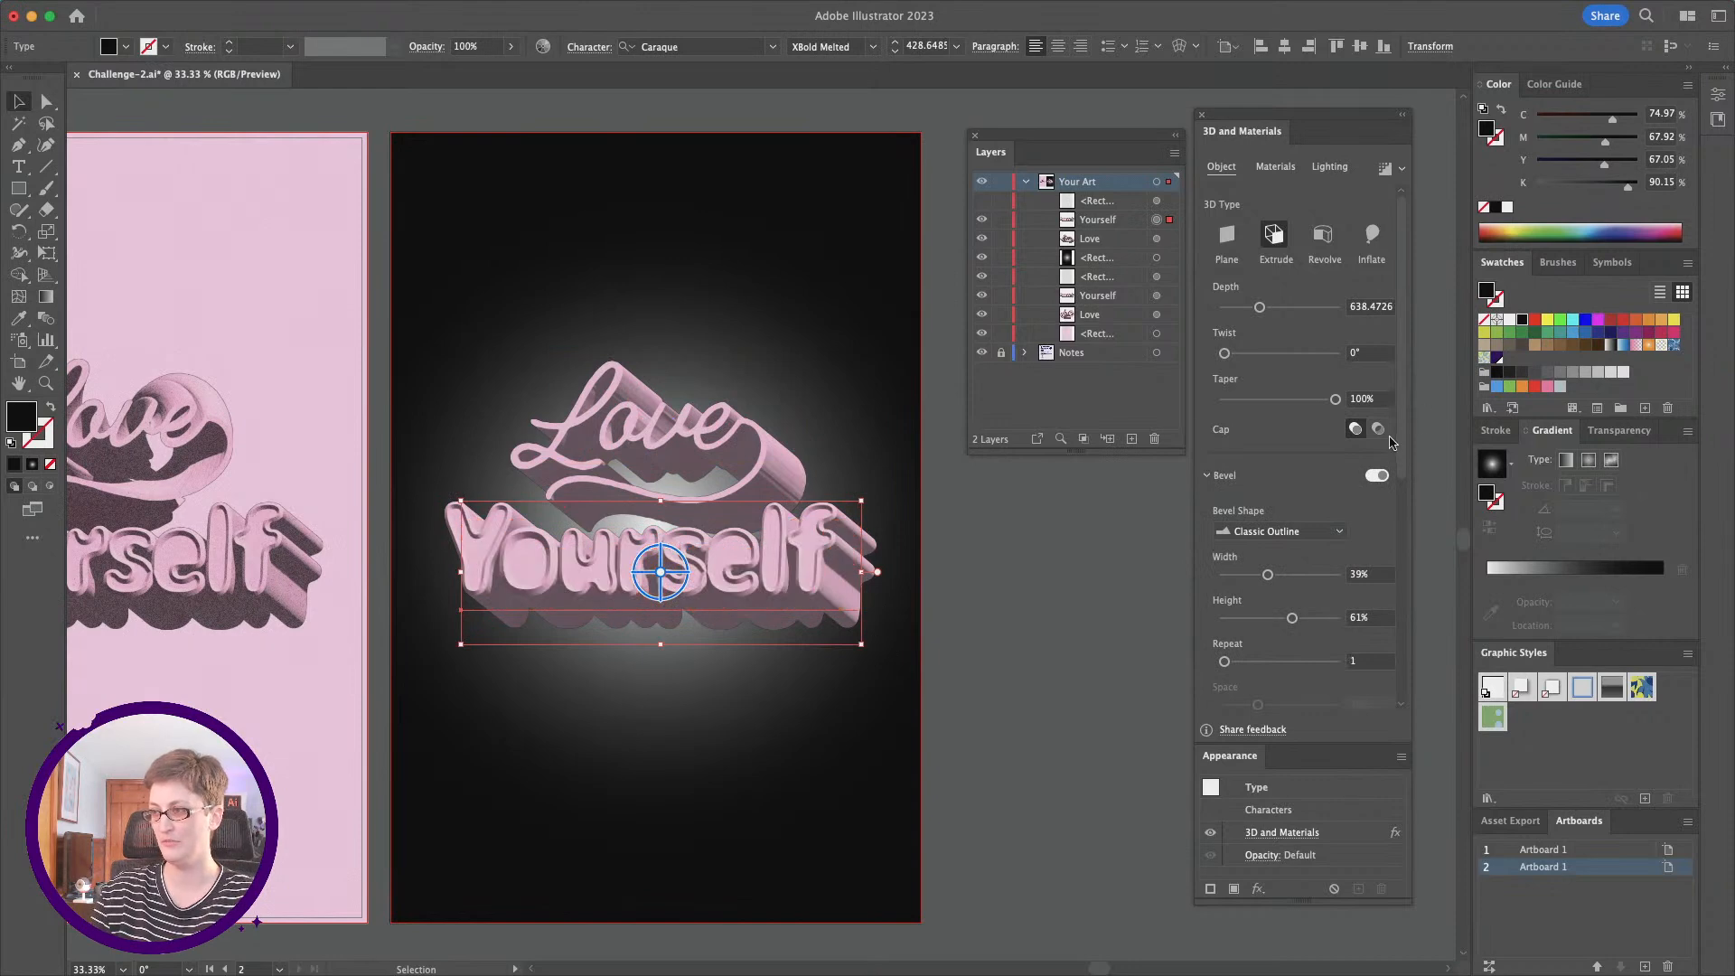
{"action": "left_click", "coordinate": [1374, 476]}
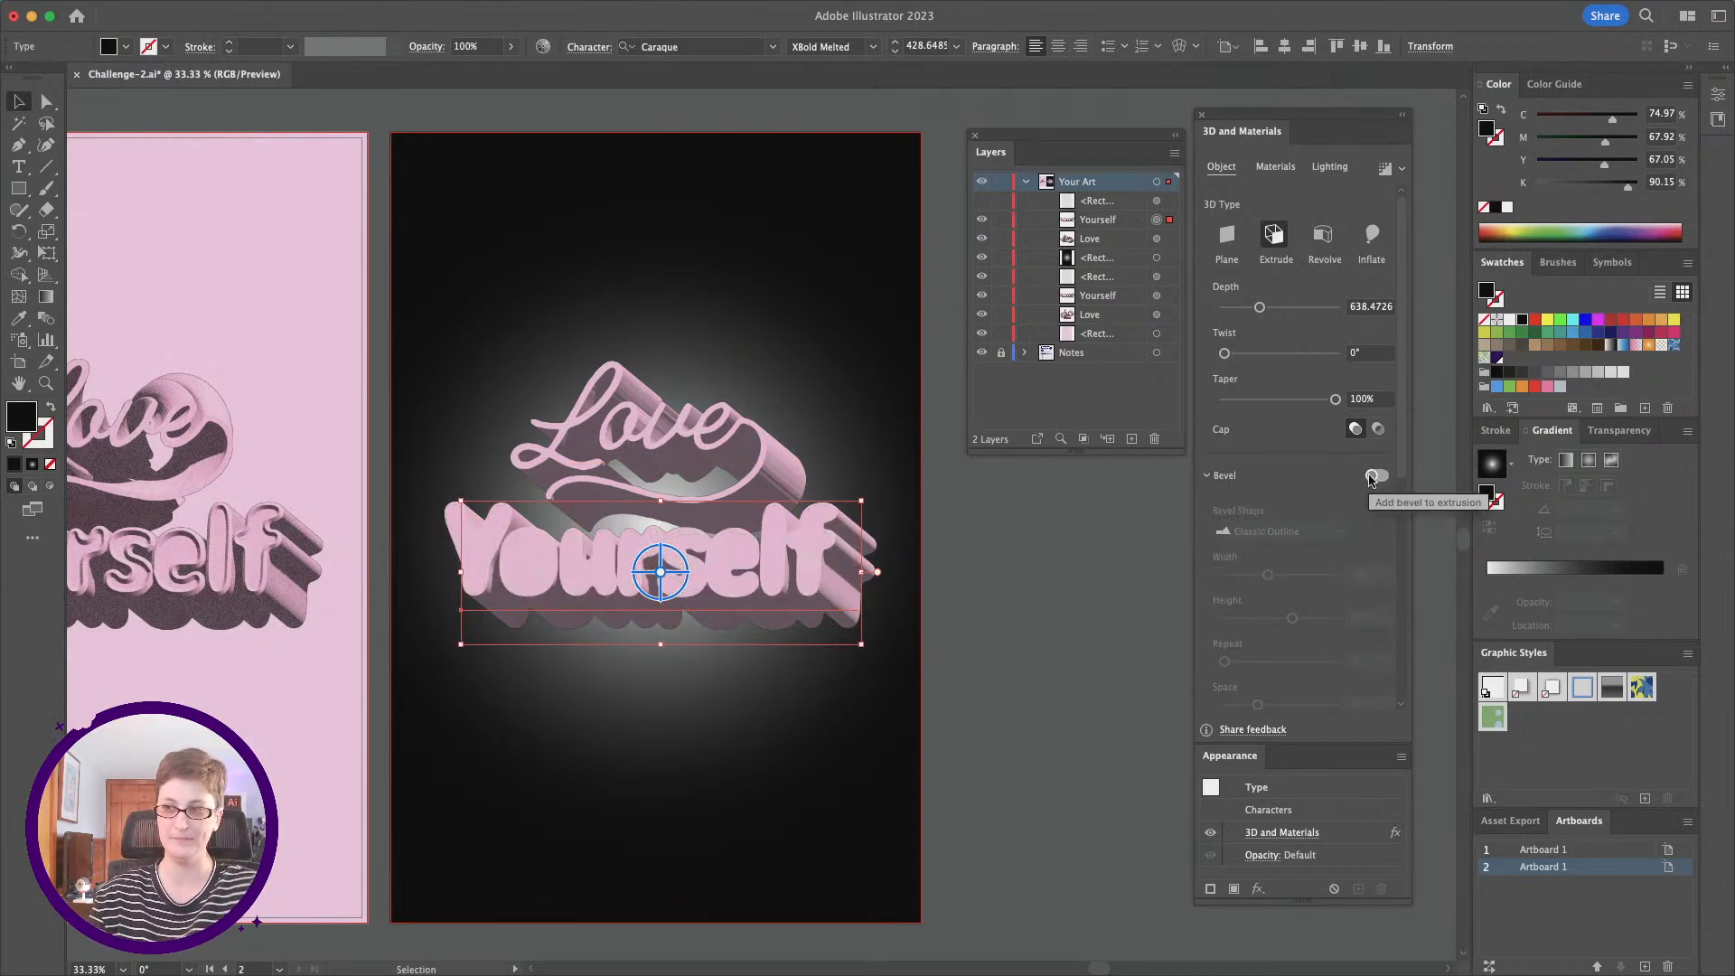
Step: Replace the word Love on the dark poster with Cupid
{"action": "key", "text": "z"}
{"action": "left_click", "coordinate": [764, 456]}
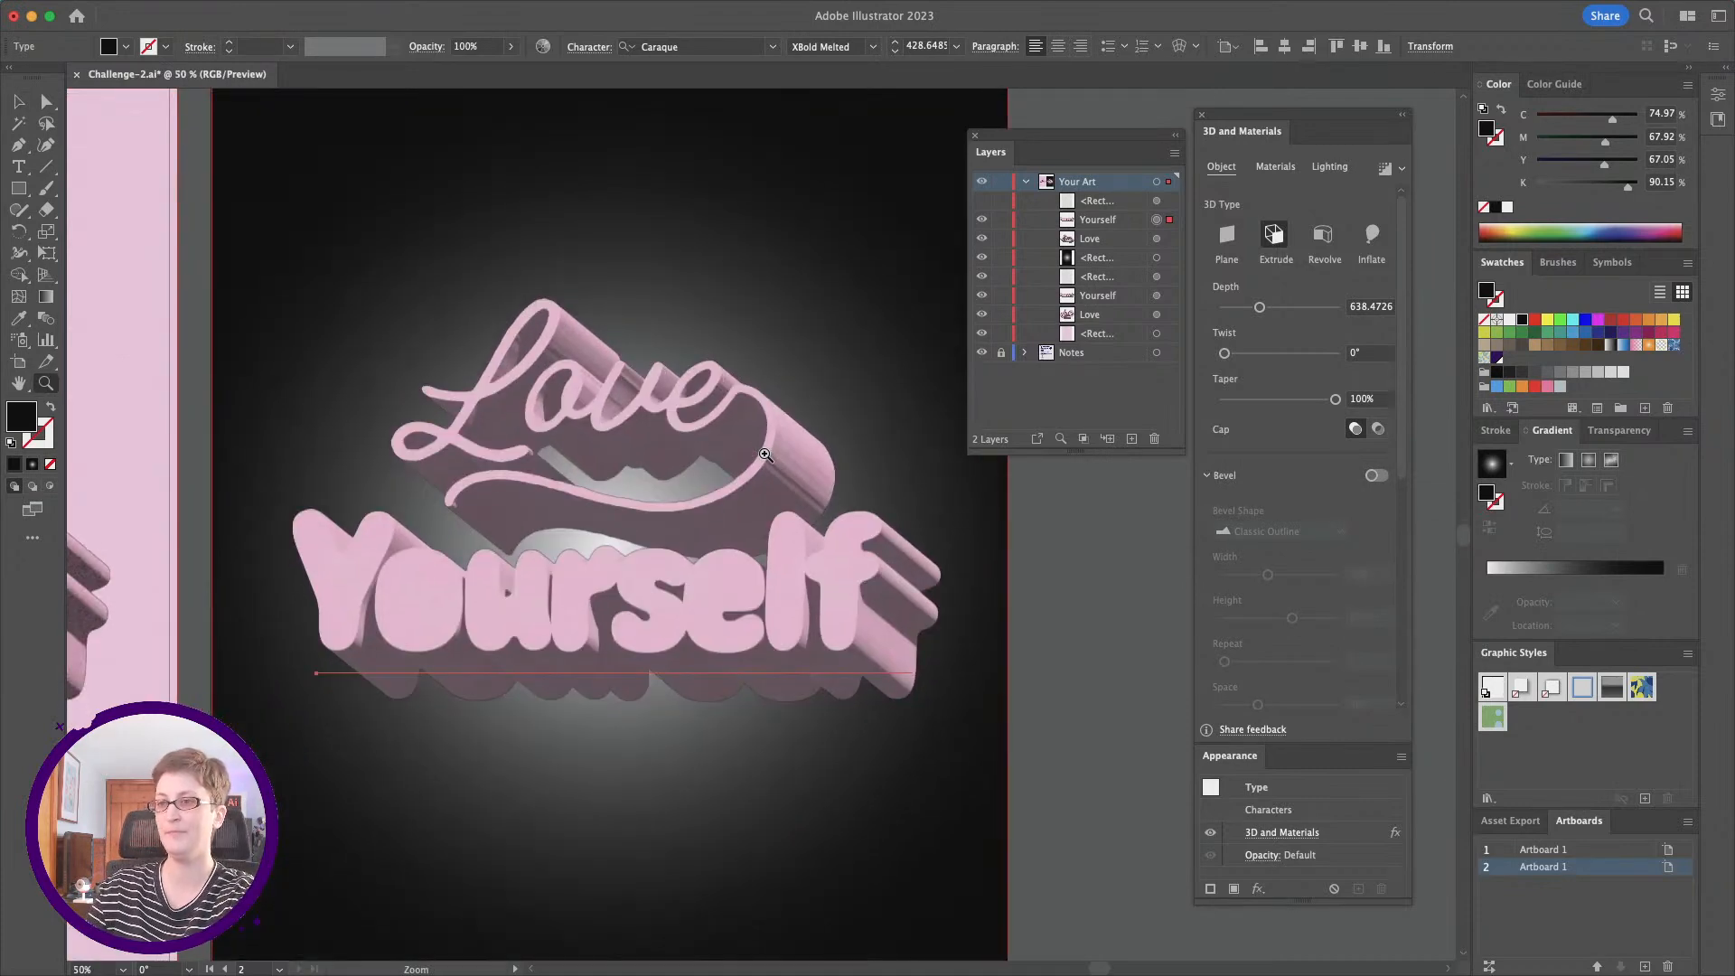
{"action": "left_click", "coordinate": [19, 101]}
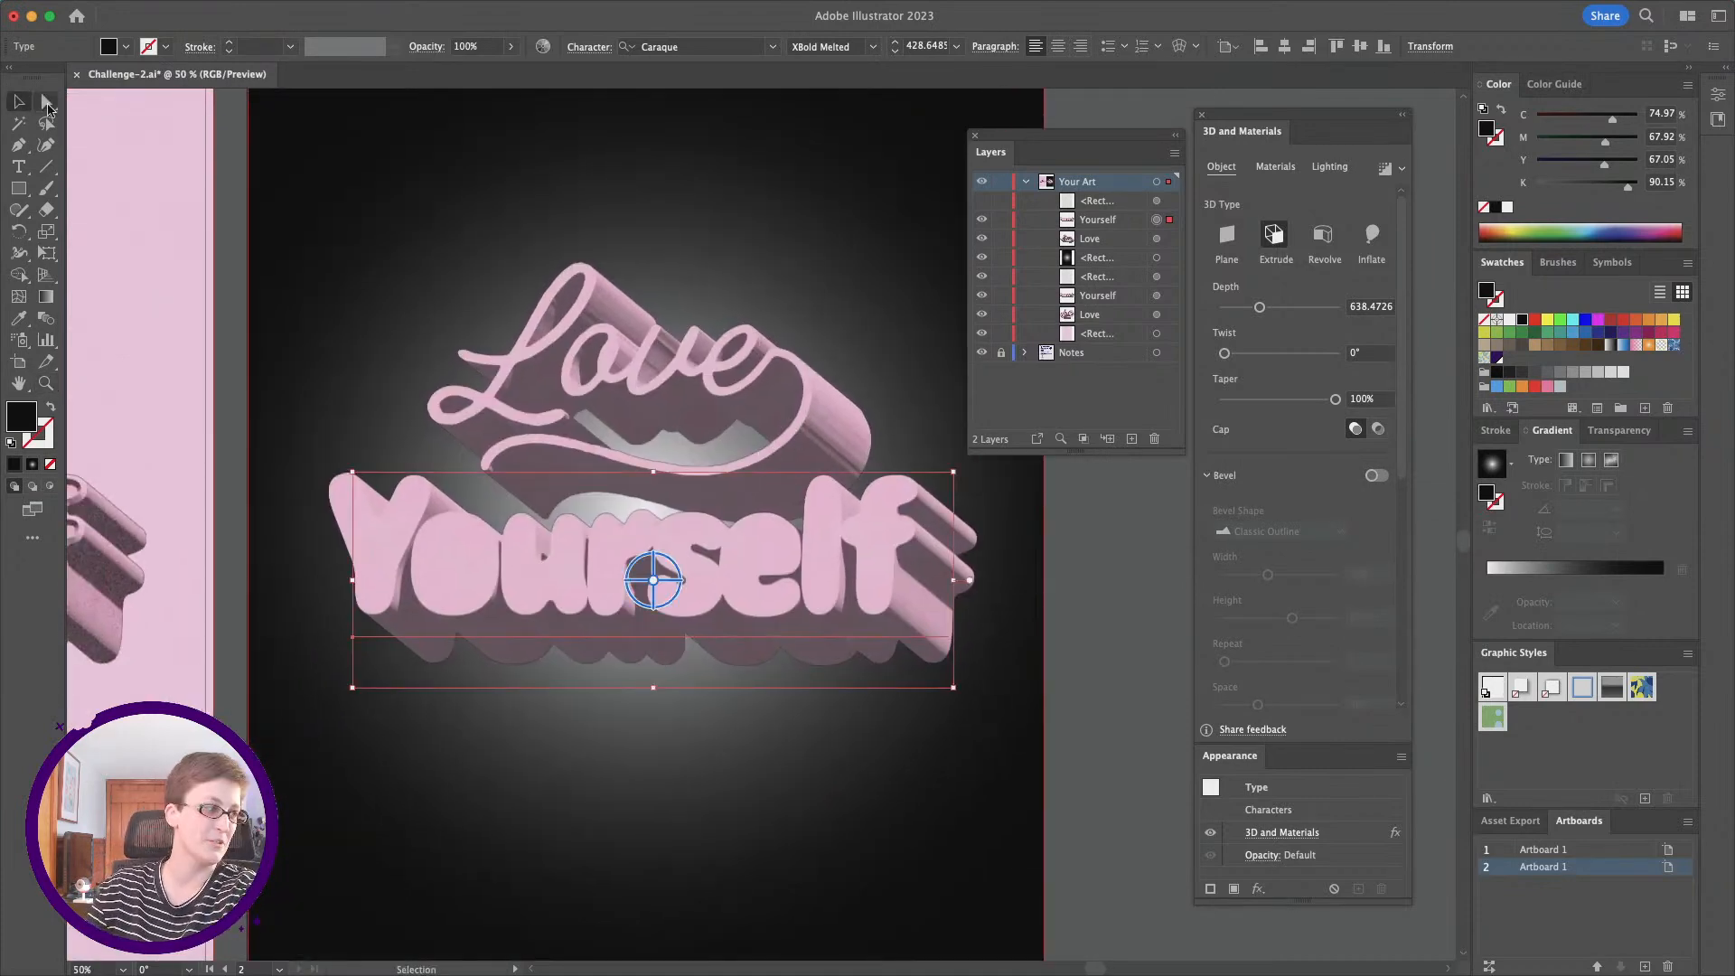
{"action": "double_click", "coordinate": [597, 358]}
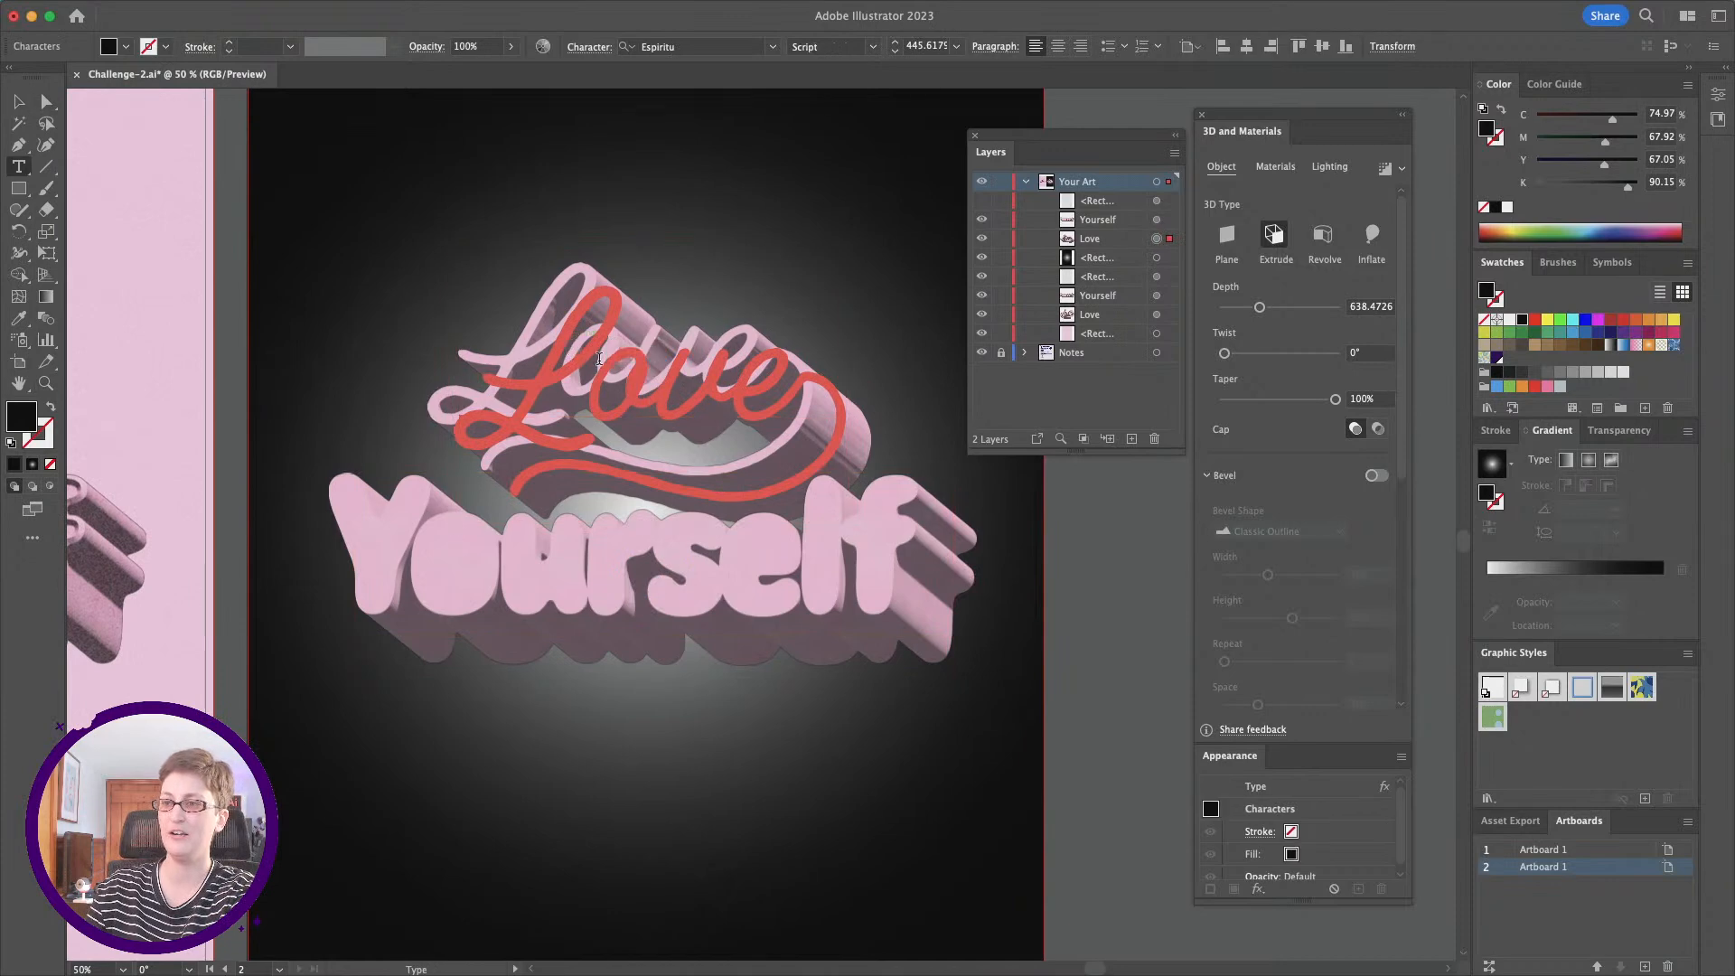
{"action": "left_click_drag", "start_coordinate": [481, 390], "coordinate": [800, 401]}
{"action": "mouse_move", "coordinate": [521, 7]}
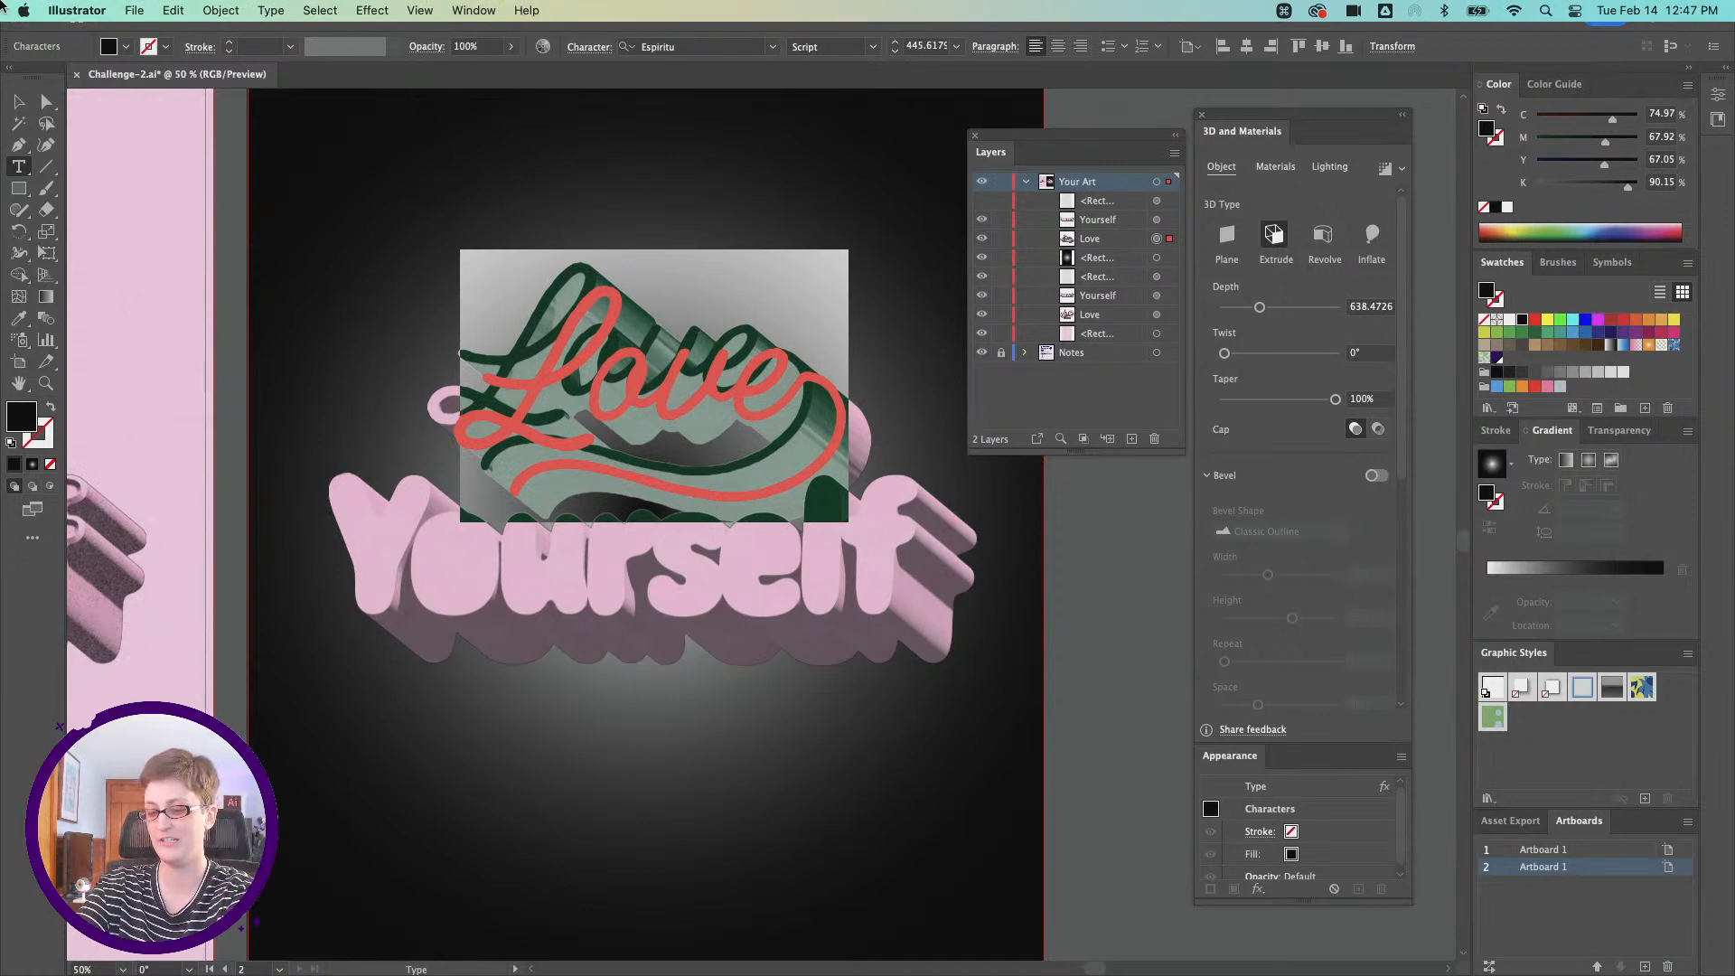
{"action": "type", "text": "Cupid"}
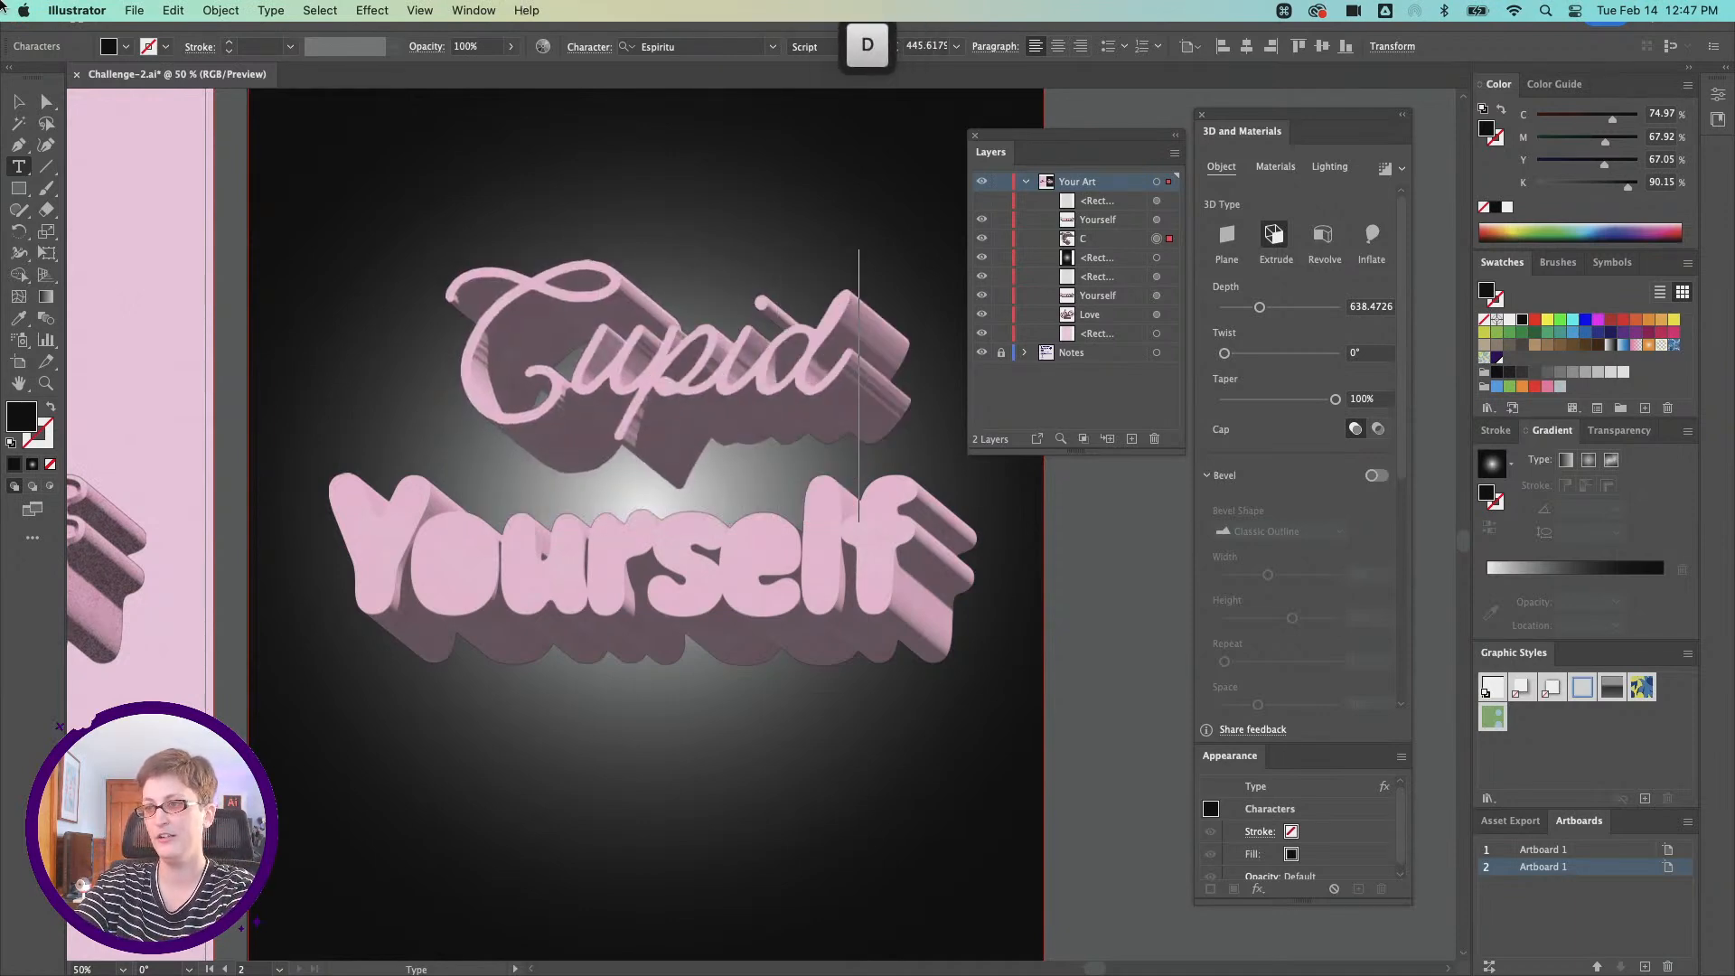
Step: Replace the word Yourself on the dark poster with Not Today
{"action": "double_click", "coordinate": [595, 601]}
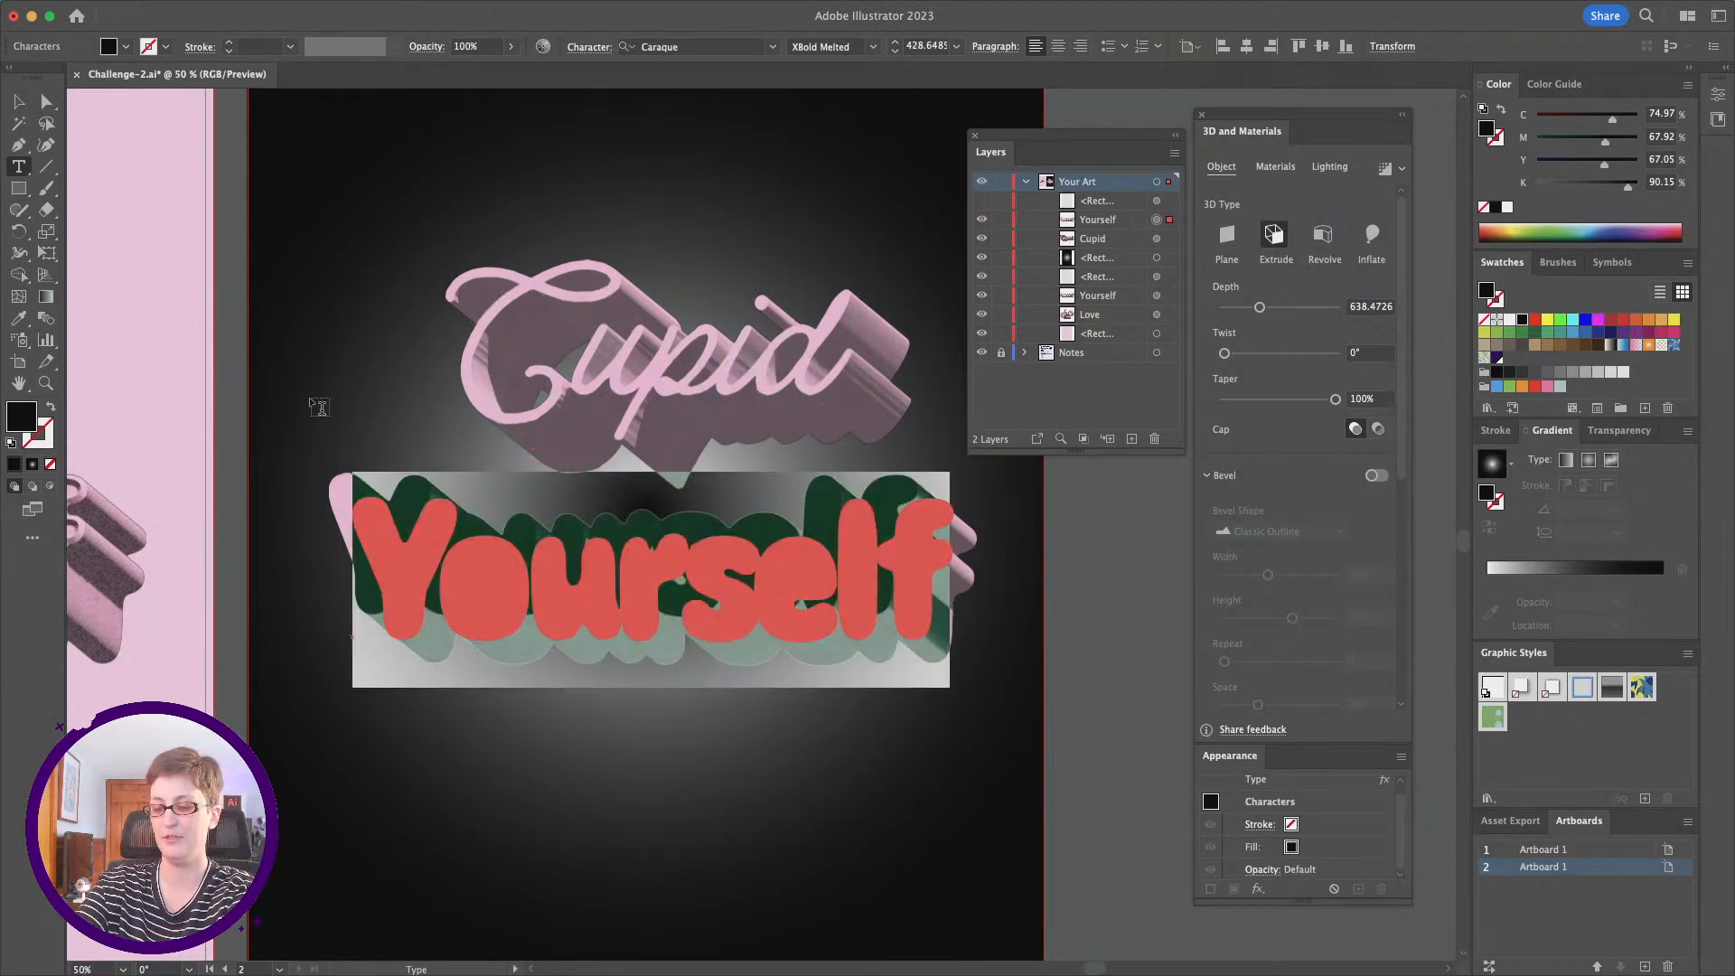
{"action": "type", "text": "Not T"}
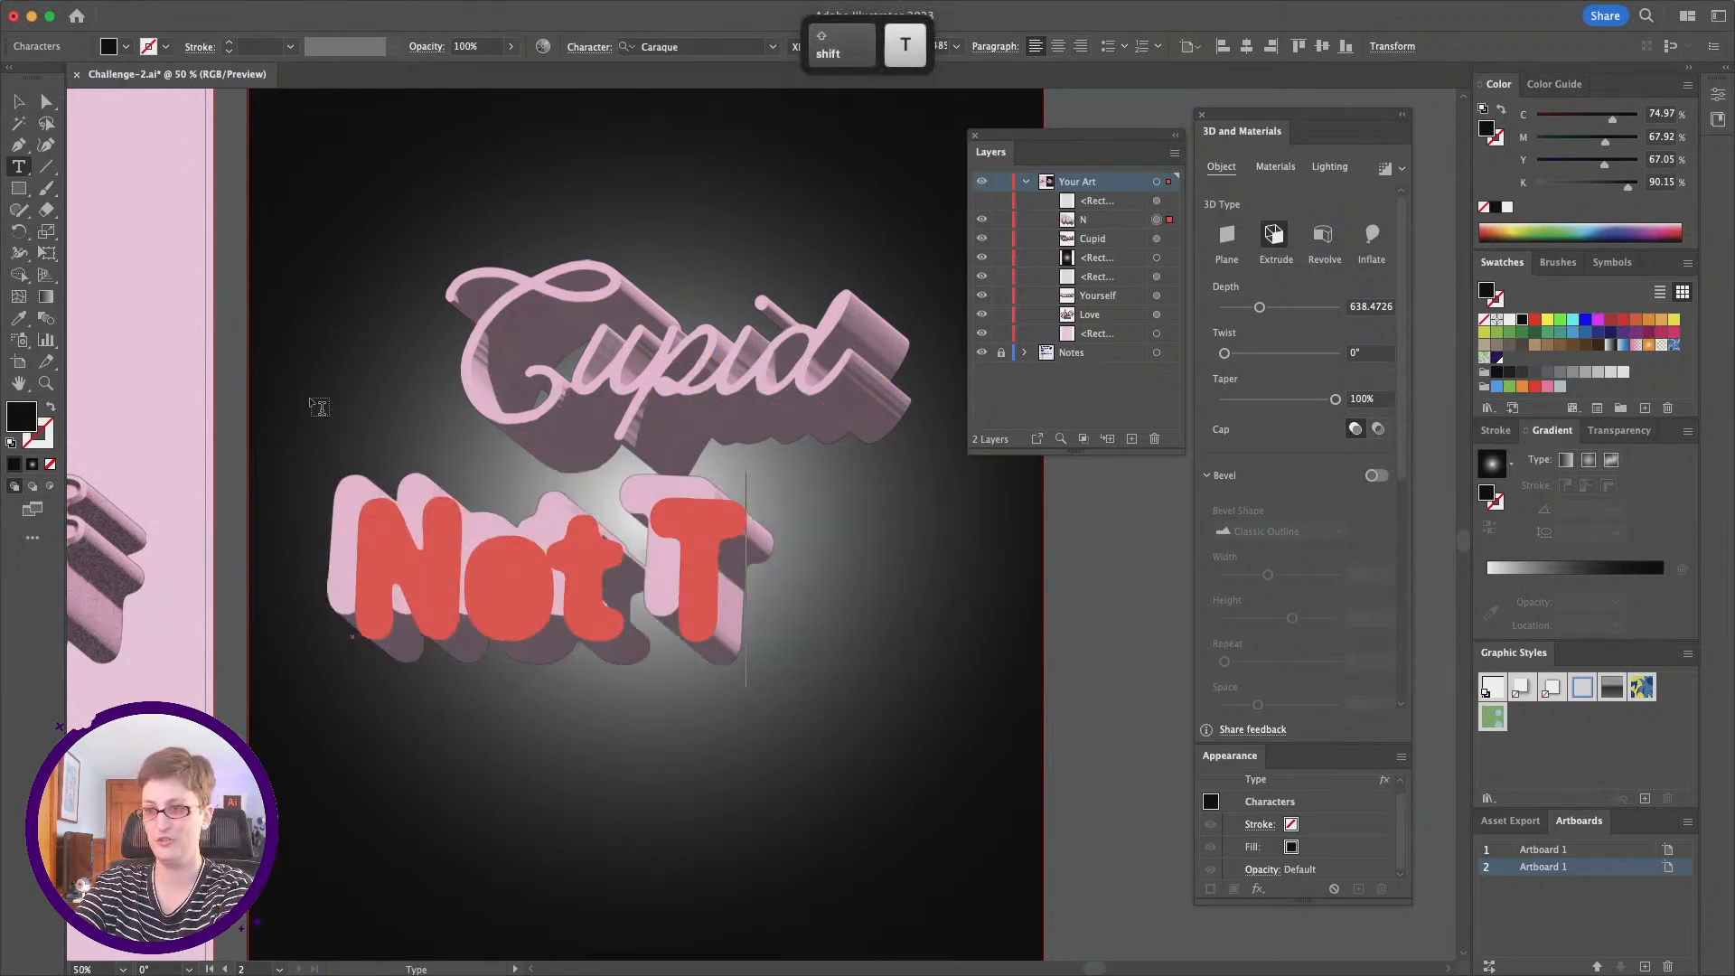
{"action": "type", "text": "oday"}
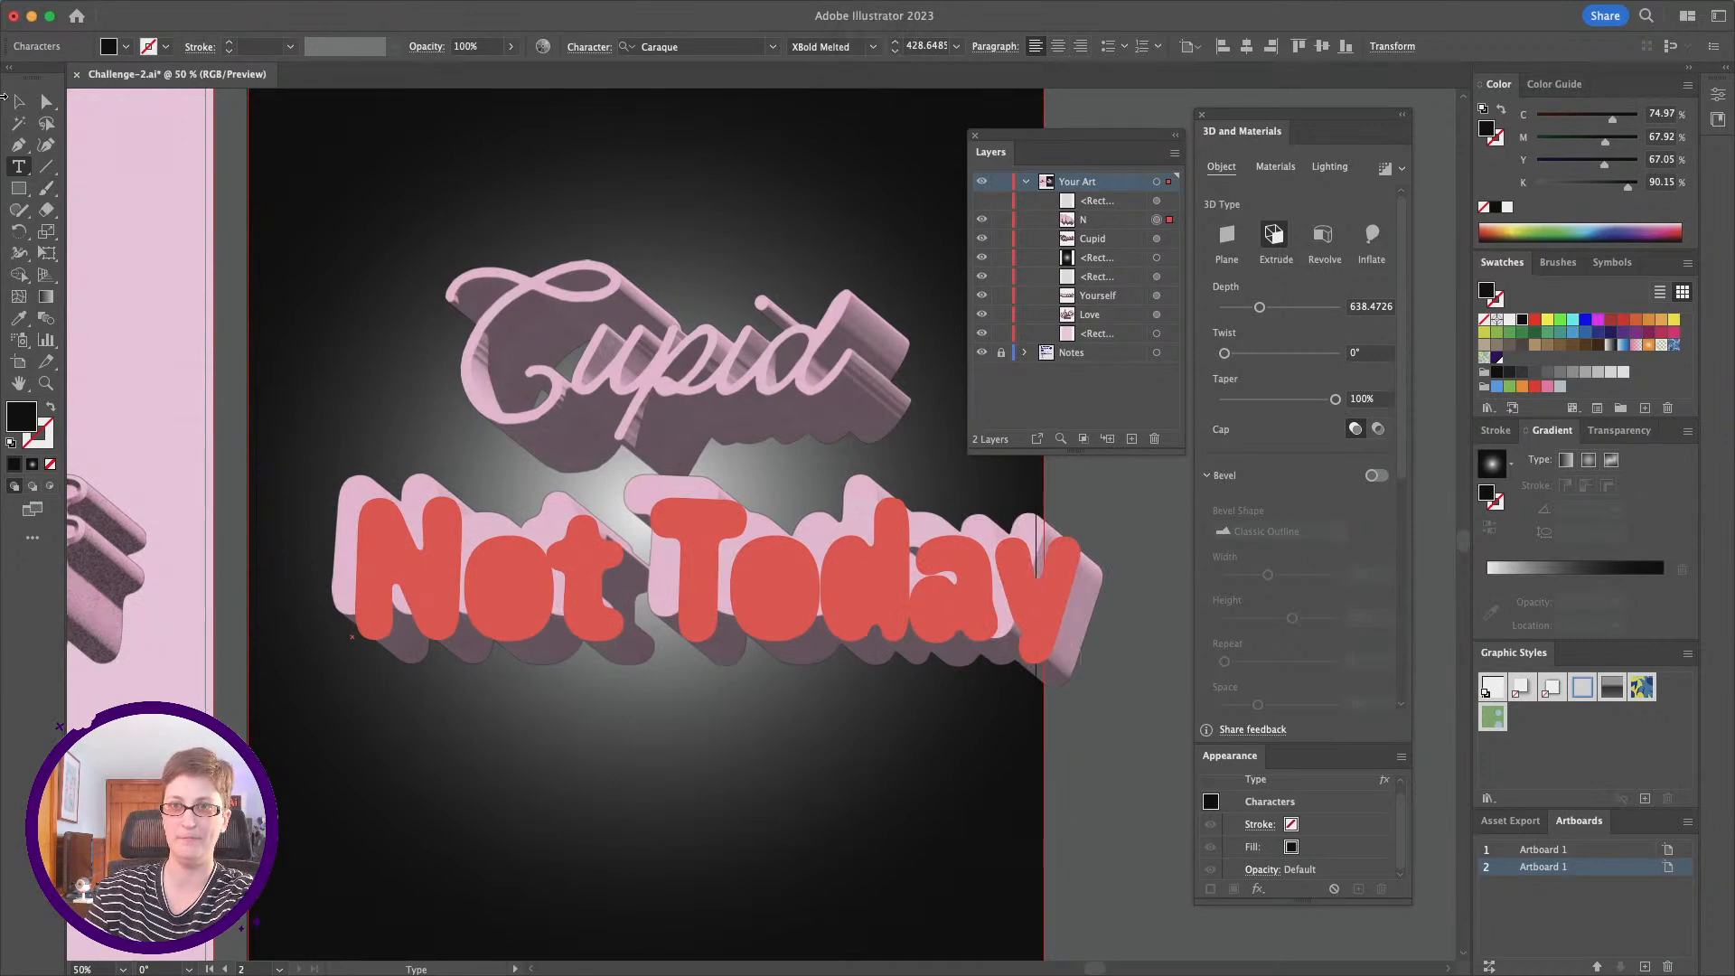
Step: Place Cupid beneath Not Today on the dark poster, and shift both words together upward and slightly left
{"action": "left_click", "coordinate": [18, 123]}
{"action": "left_click", "coordinate": [623, 380]}
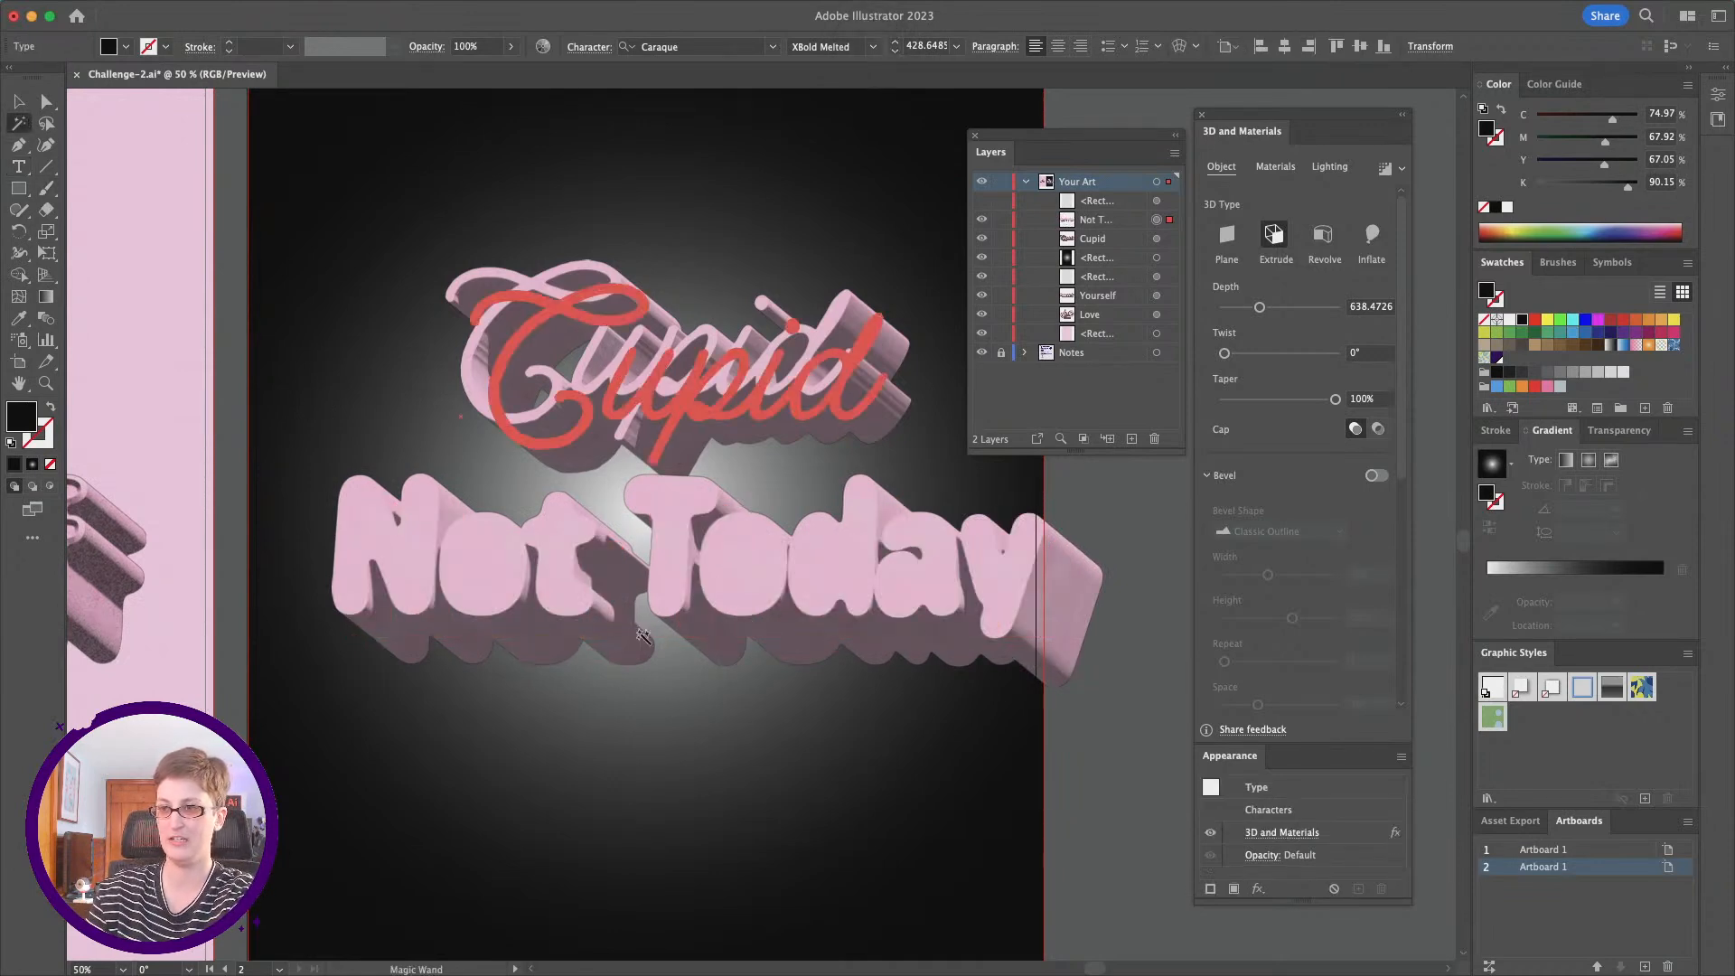
{"action": "left_click", "coordinate": [22, 104]}
{"action": "left_click_drag", "start_coordinate": [760, 435], "coordinate": [764, 709]}
{"action": "key", "text": "shift"}
{"action": "left_click", "coordinate": [951, 604], "text": "shift"}
{"action": "left_click_drag", "start_coordinate": [951, 604], "coordinate": [882, 446]}
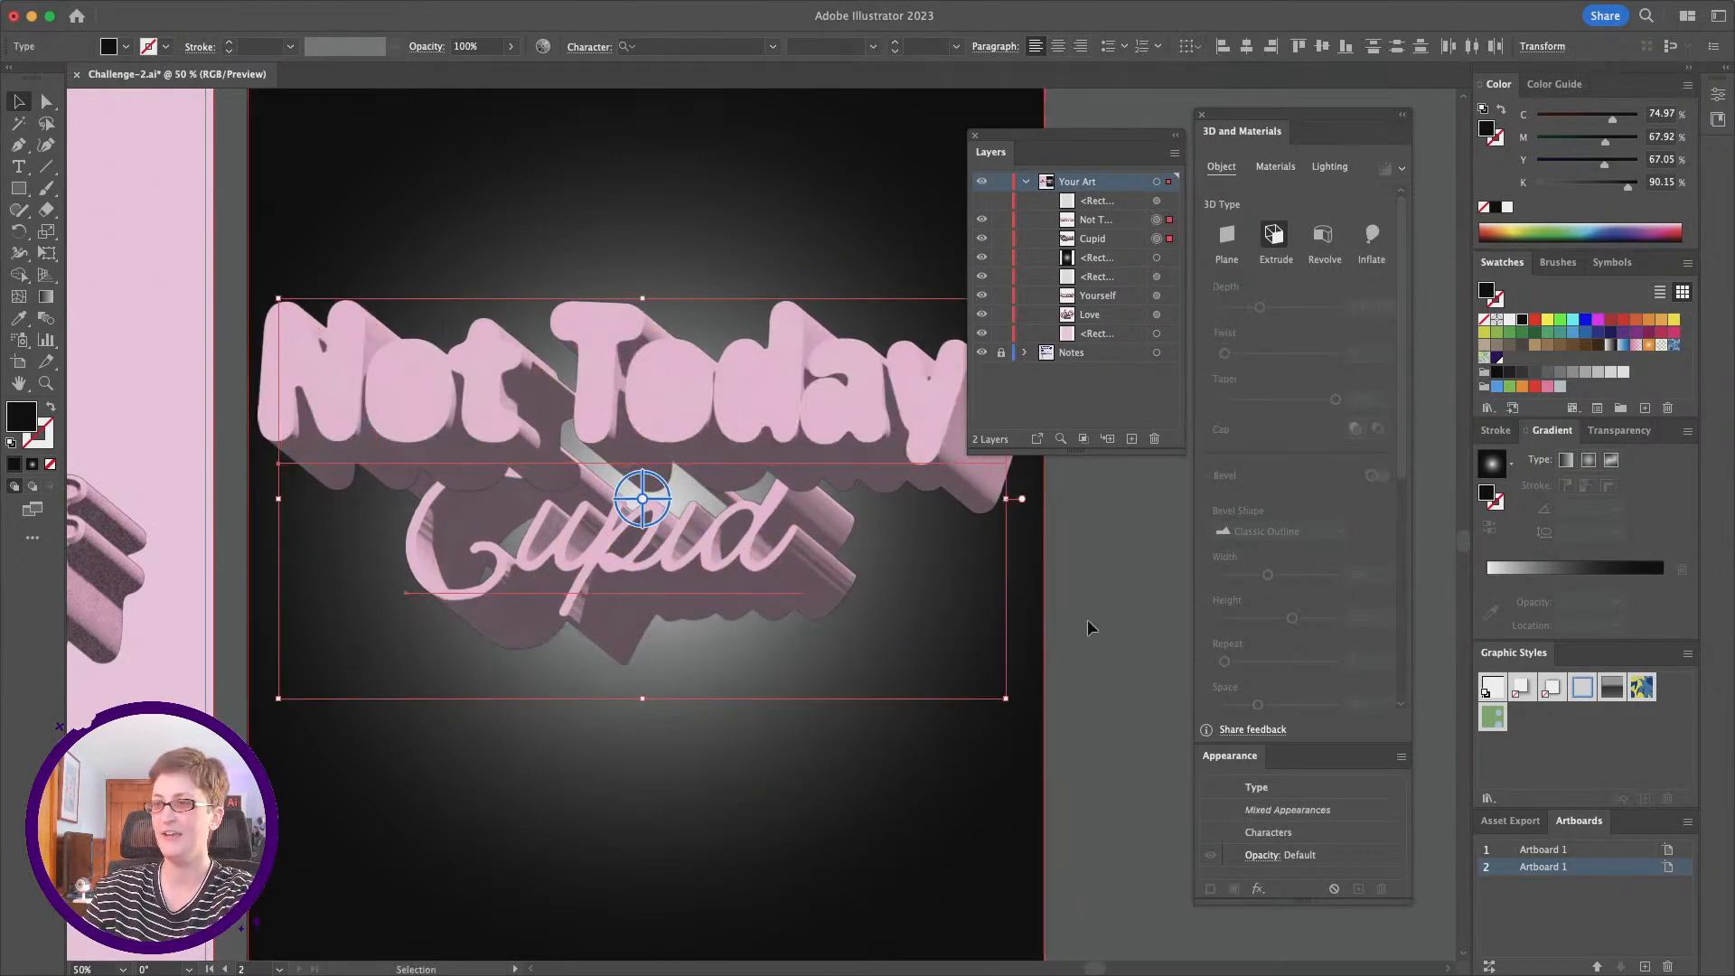
Step: Move the Cupid text above Not Today in the layer stacking order
{"action": "left_click", "coordinate": [633, 542]}
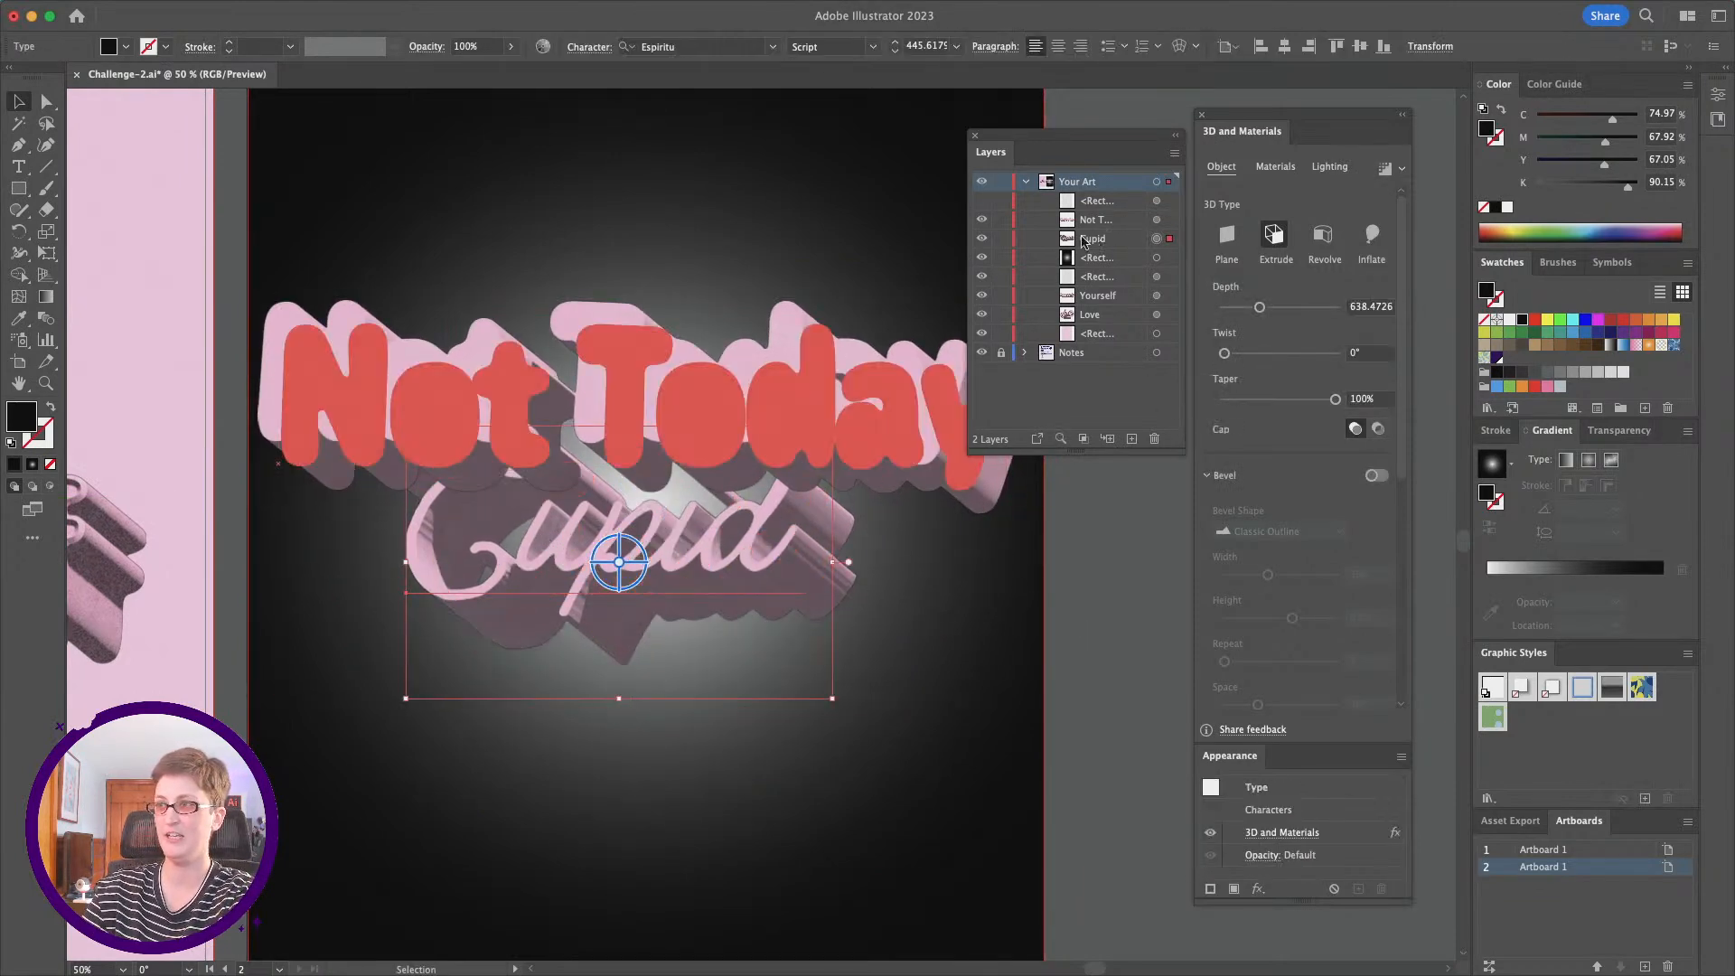
{"action": "left_click", "coordinate": [1103, 244]}
{"action": "left_click_drag", "start_coordinate": [1106, 242], "coordinate": [1099, 214]}
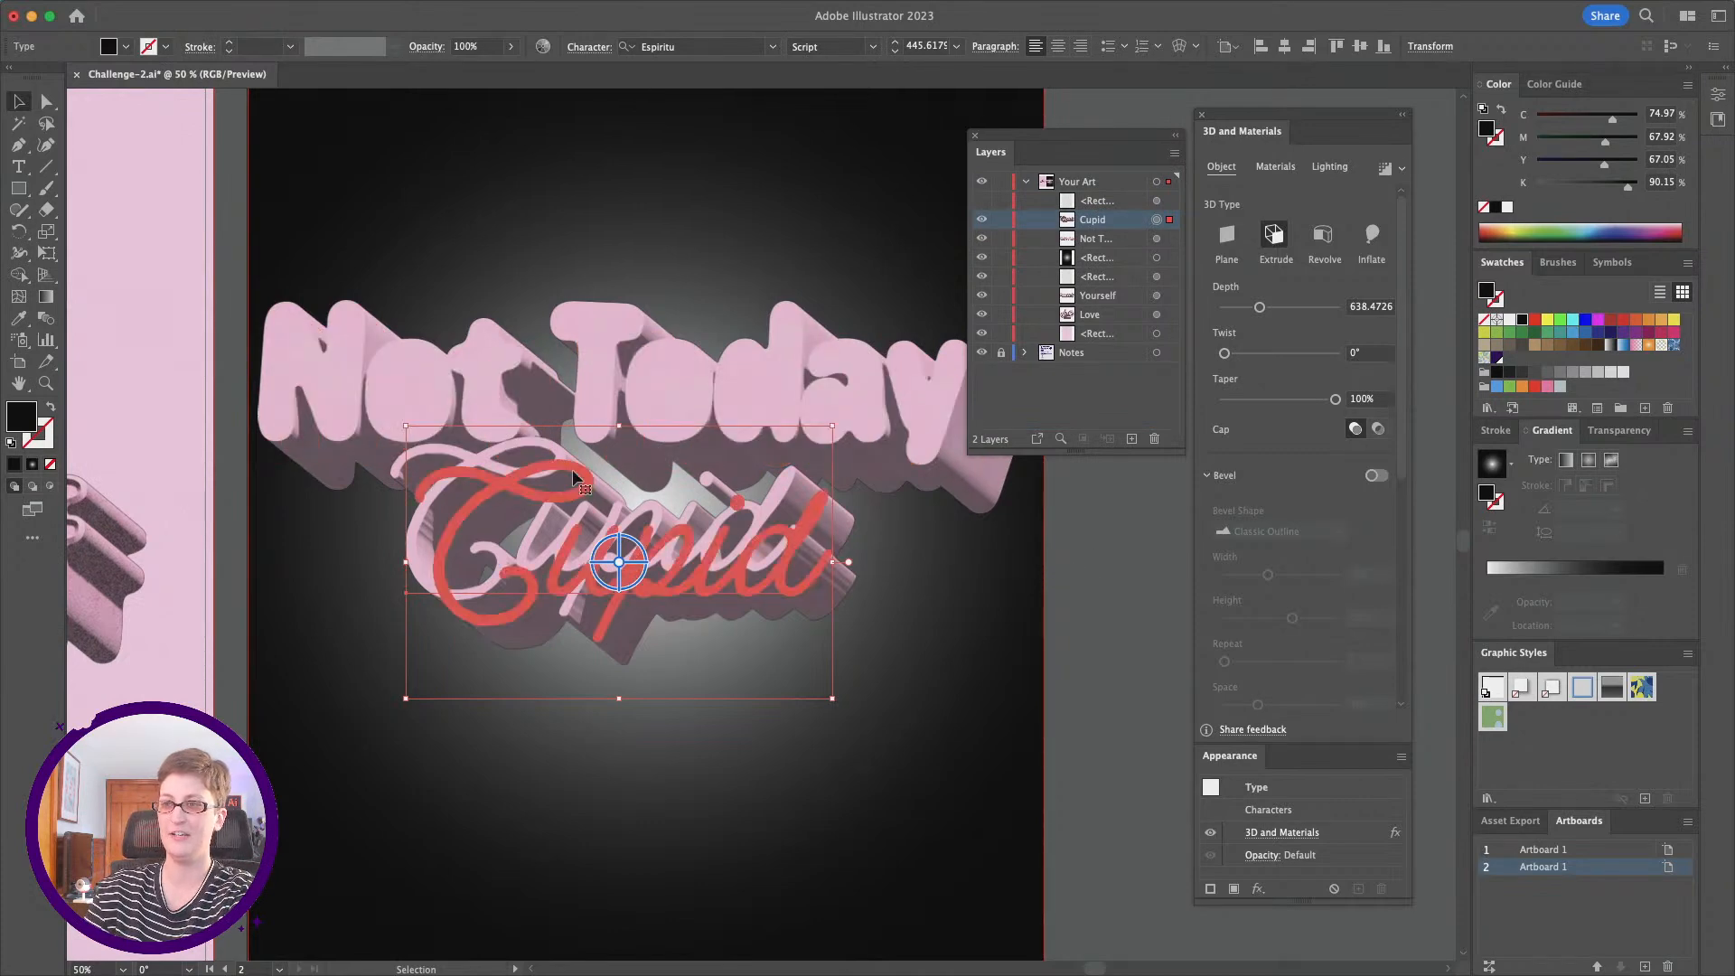
Step: Change the font of Not Today to Espiritu Condensed
{"action": "left_click", "coordinate": [854, 381]}
{"action": "left_click", "coordinate": [681, 44]}
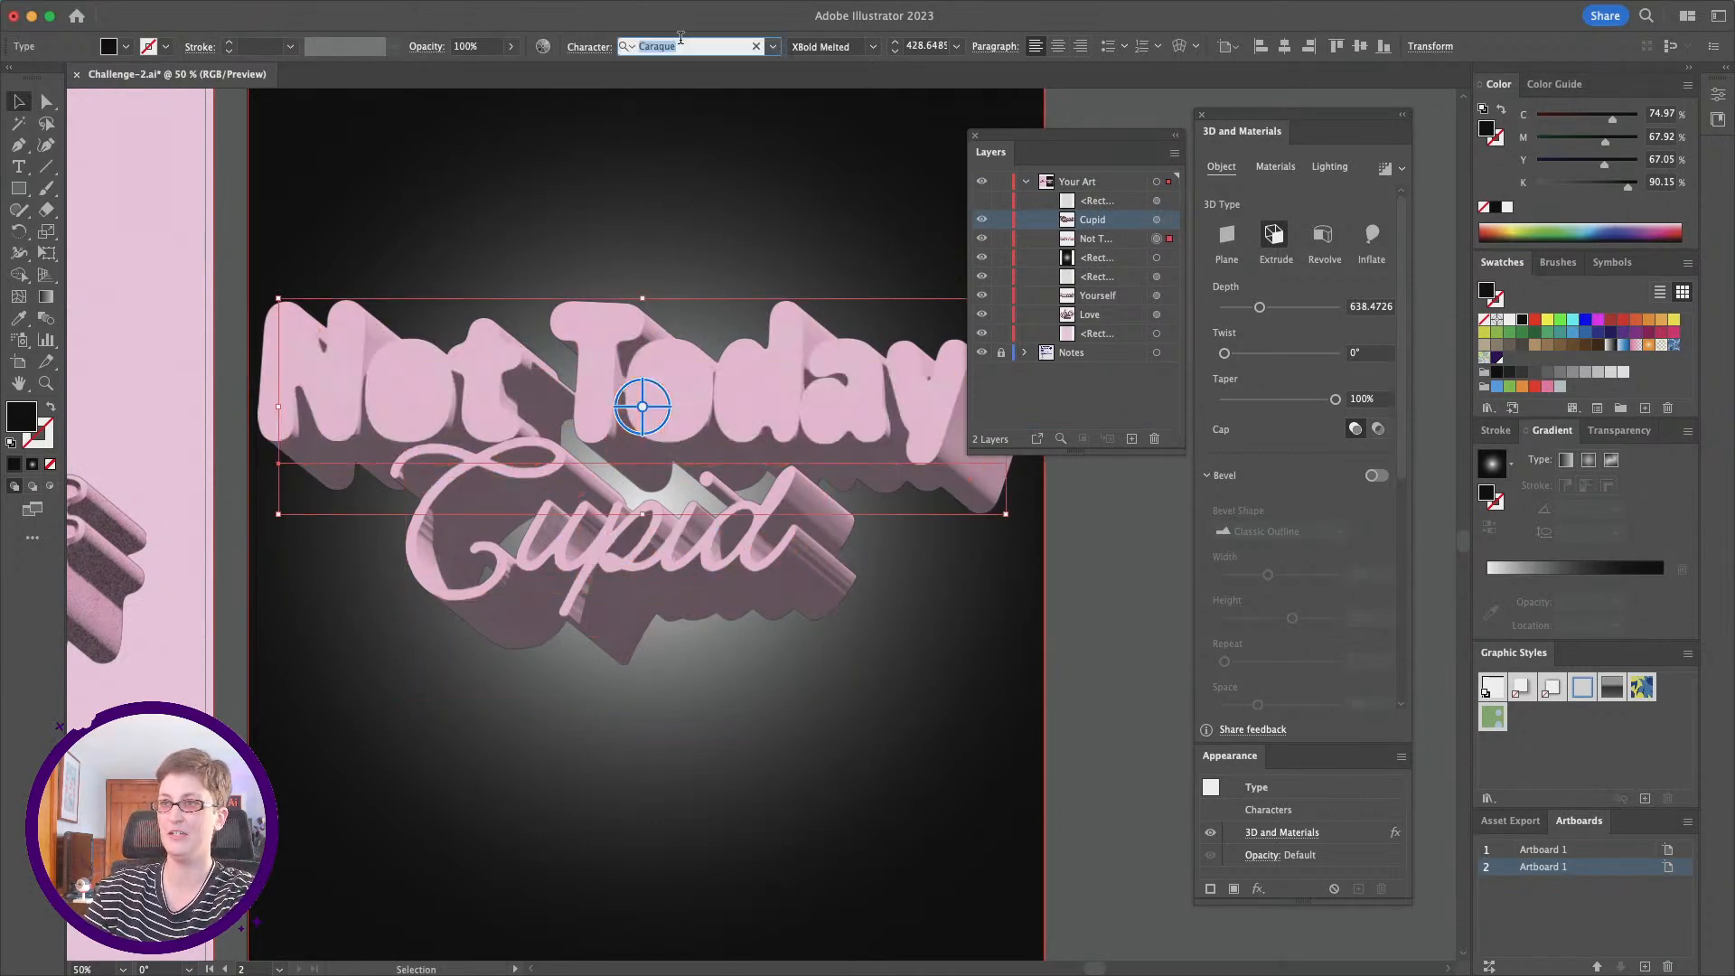
{"action": "type", "text": "es"}
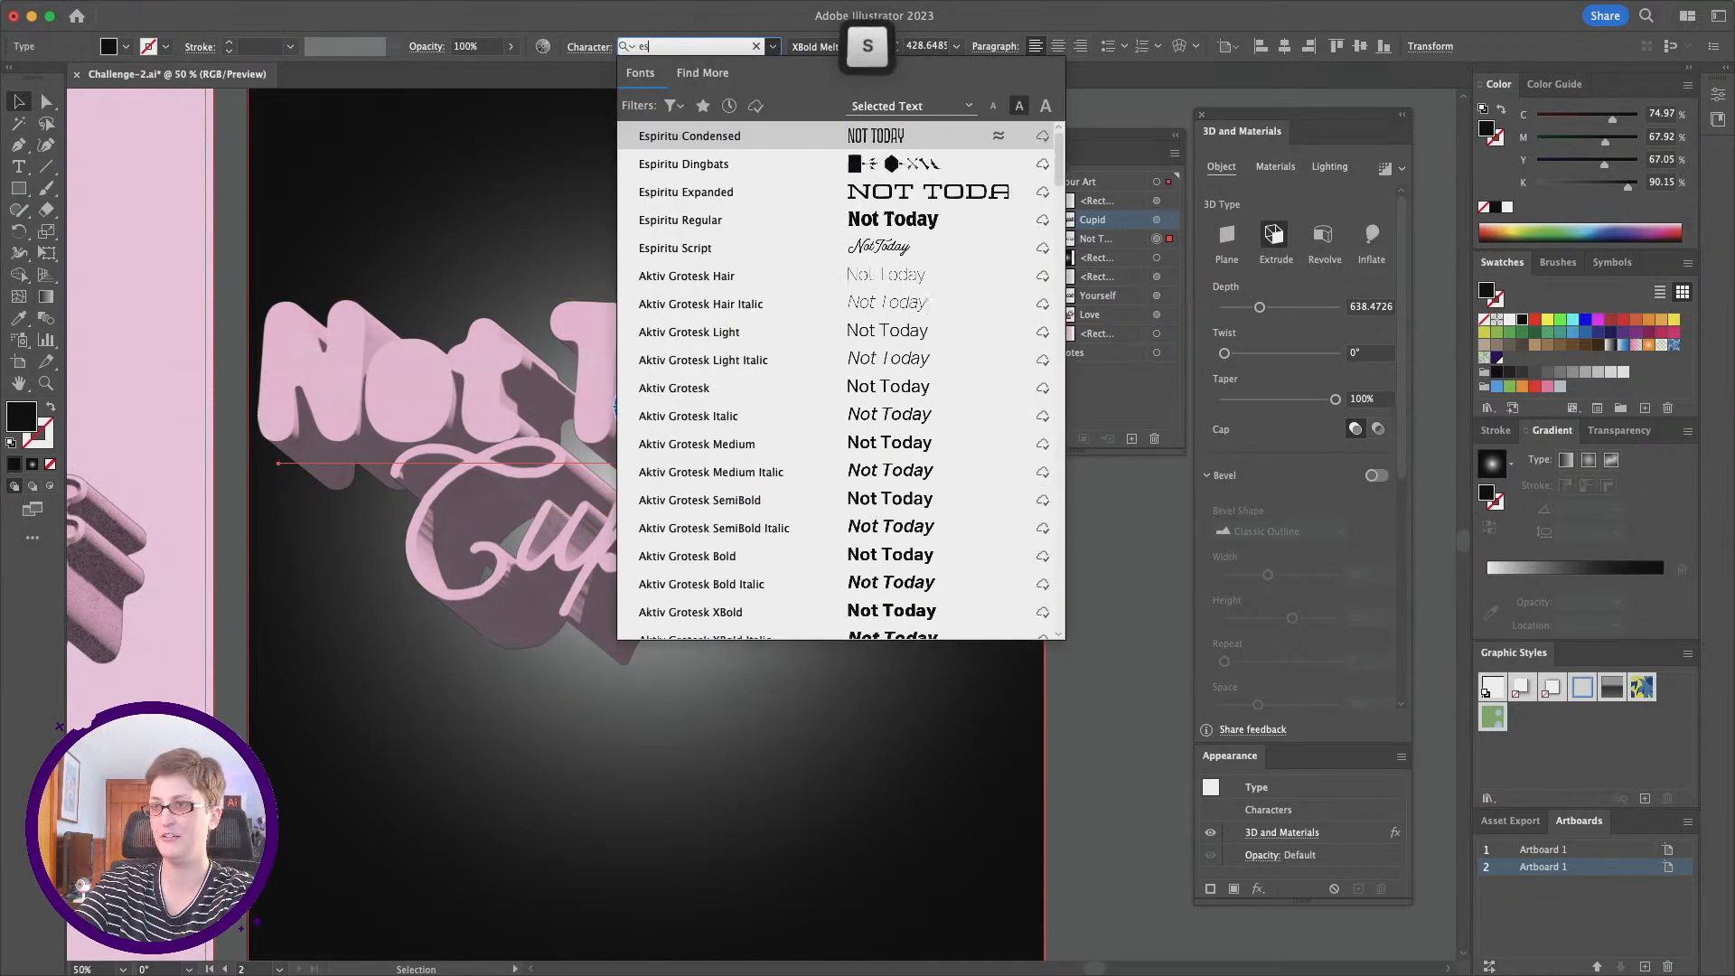
{"action": "left_click", "coordinate": [702, 134]}
{"action": "scroll", "coordinate": [985, 582], "scroll_direction": "down", "scroll_amount": 1, "text": "alt"}
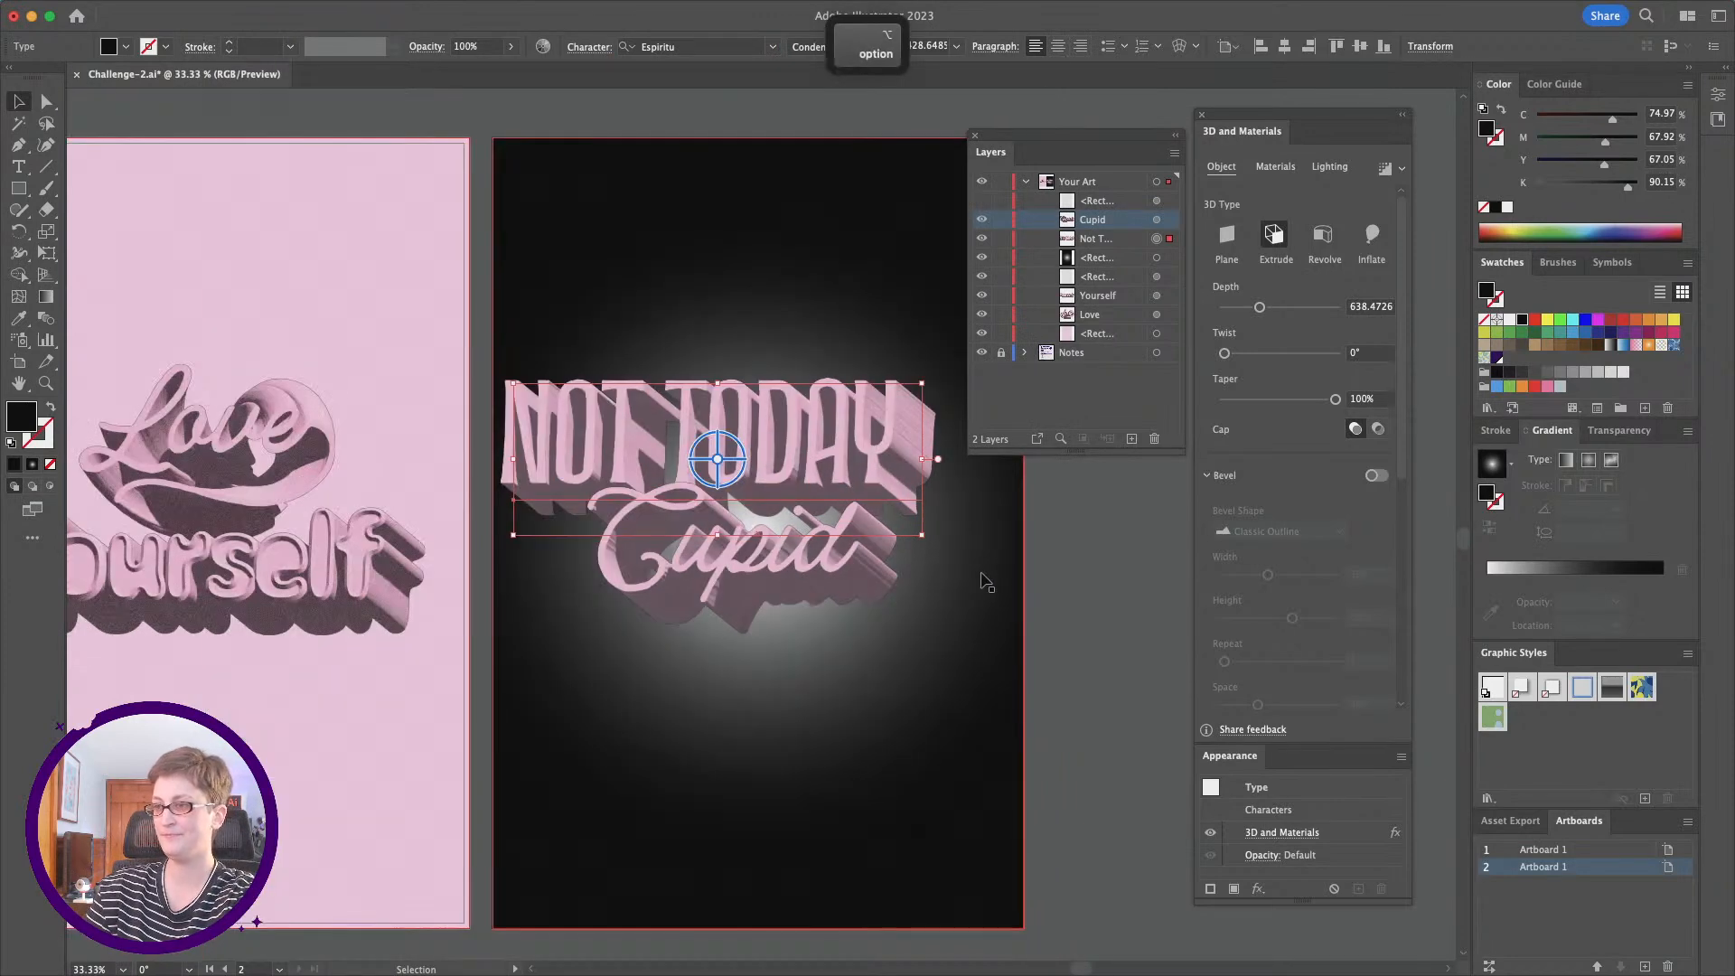
Step: Shift Not Today slightly to the right above Cupid and deselect it
{"action": "scroll", "coordinate": [985, 583], "scroll_direction": "right", "scroll_amount": 2}
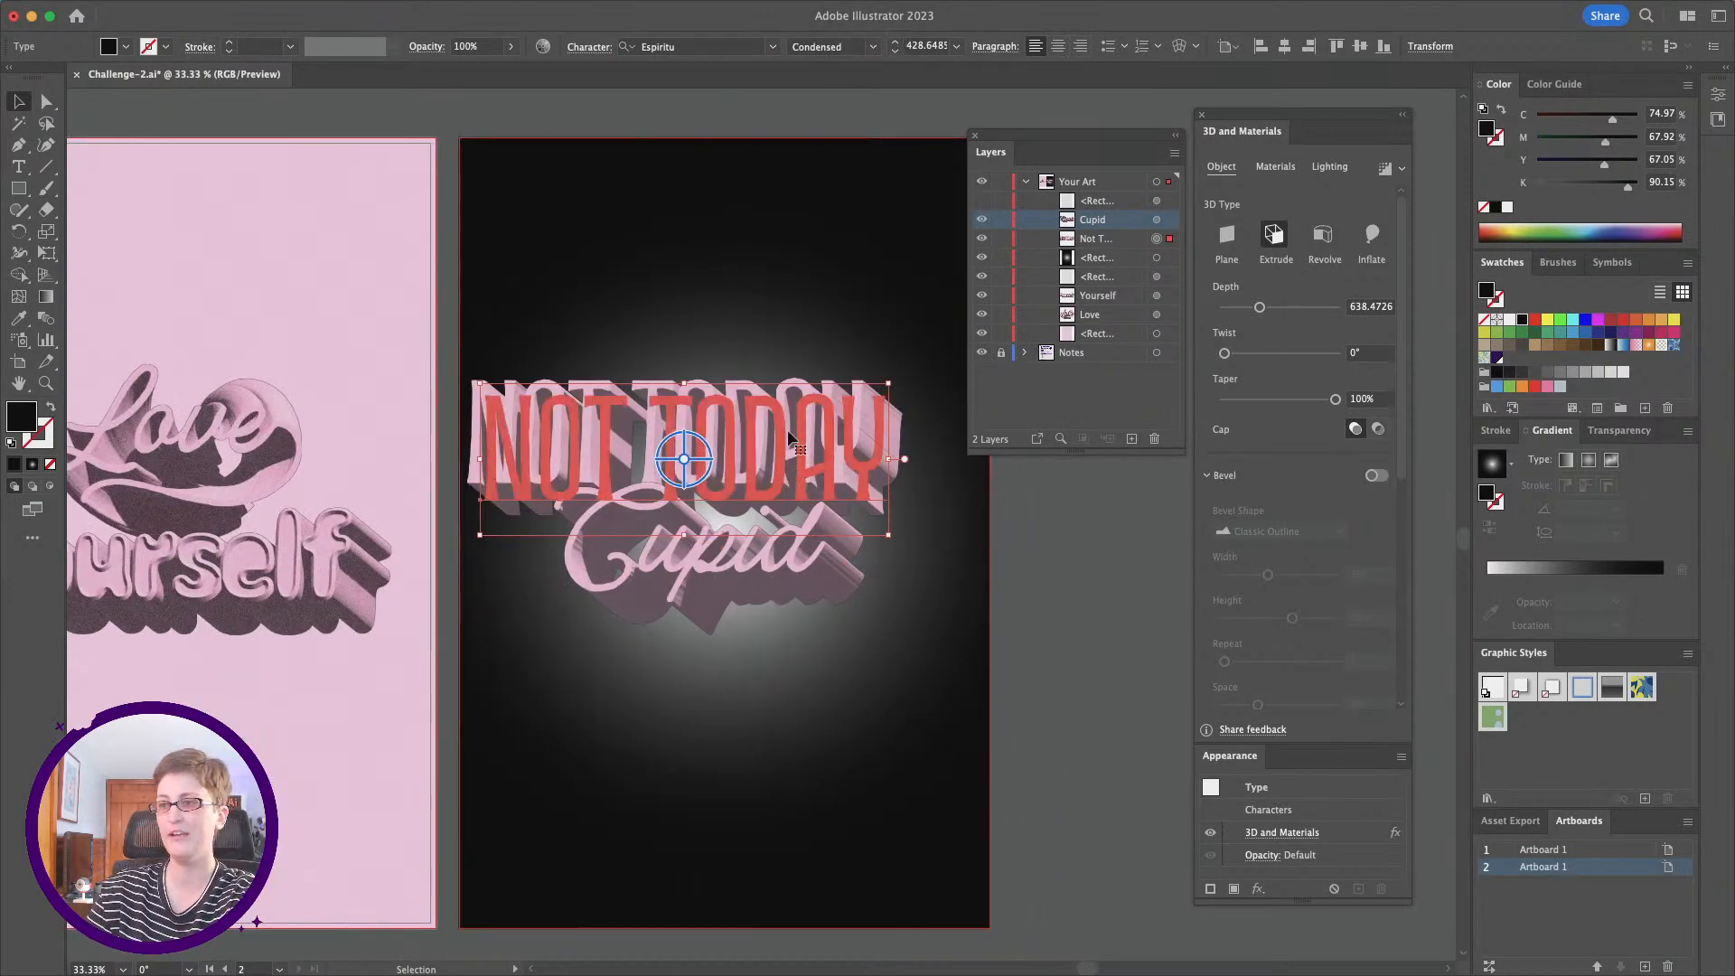
{"action": "left_click_drag", "start_coordinate": [808, 448], "coordinate": [837, 447]}
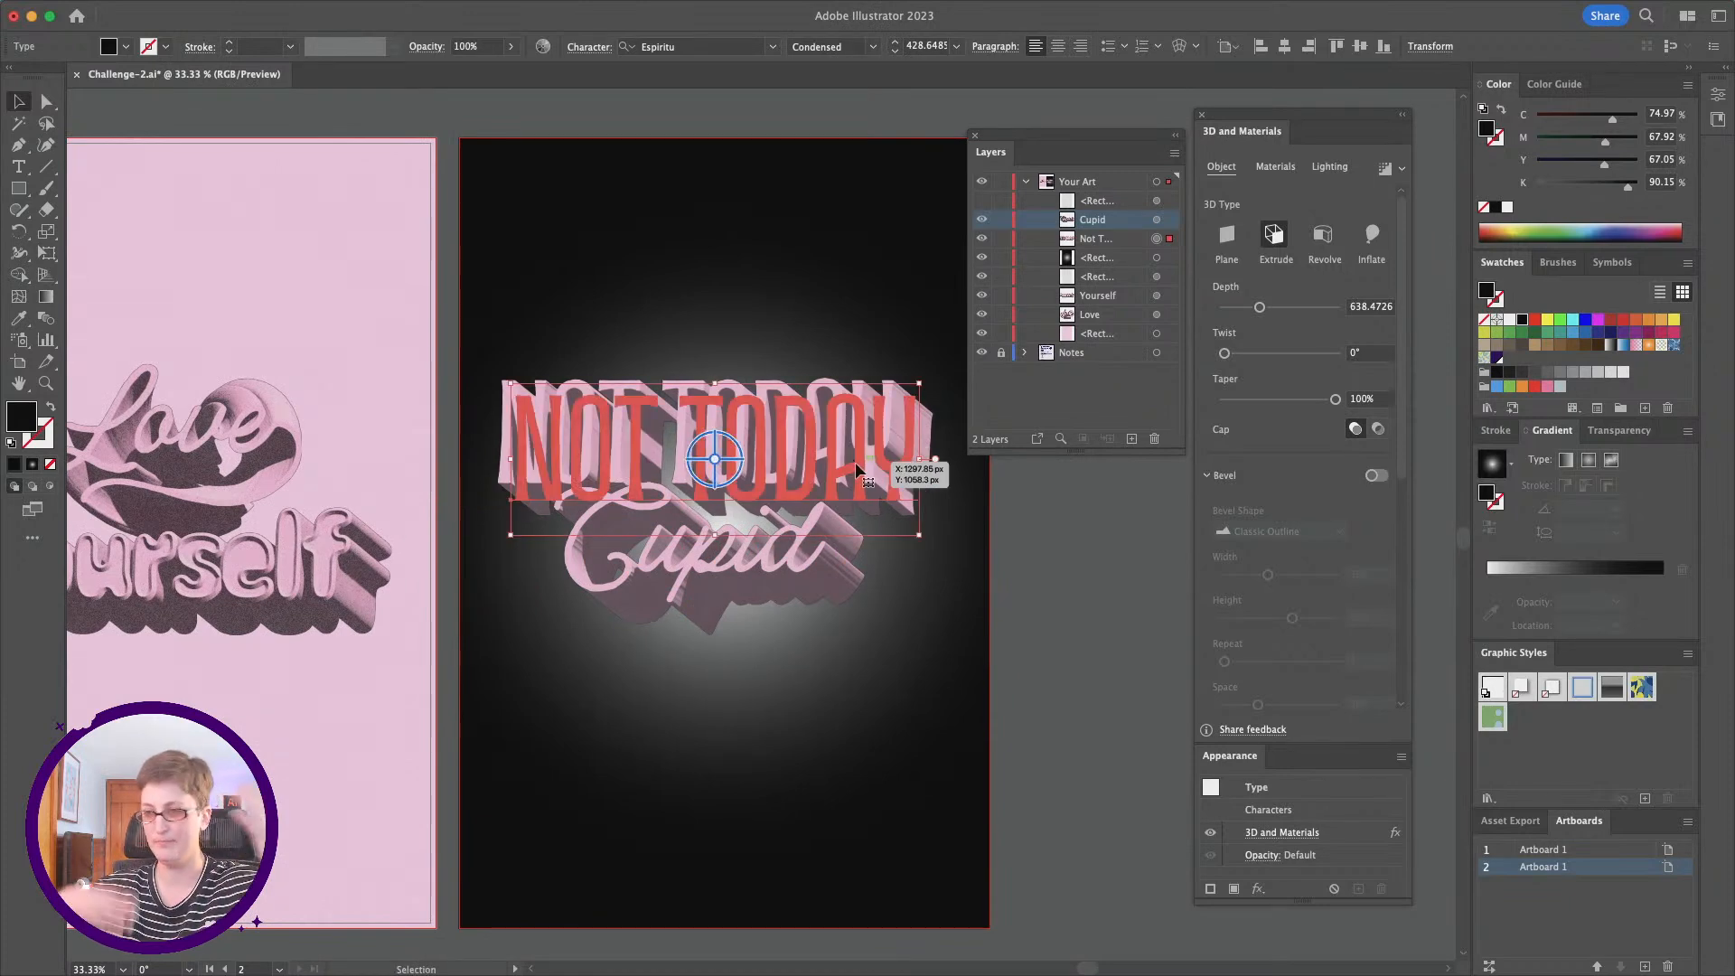
{"action": "left_click", "coordinate": [1050, 618]}
{"action": "scroll", "coordinate": [1050, 618], "scroll_direction": "left", "scroll_amount": 5}
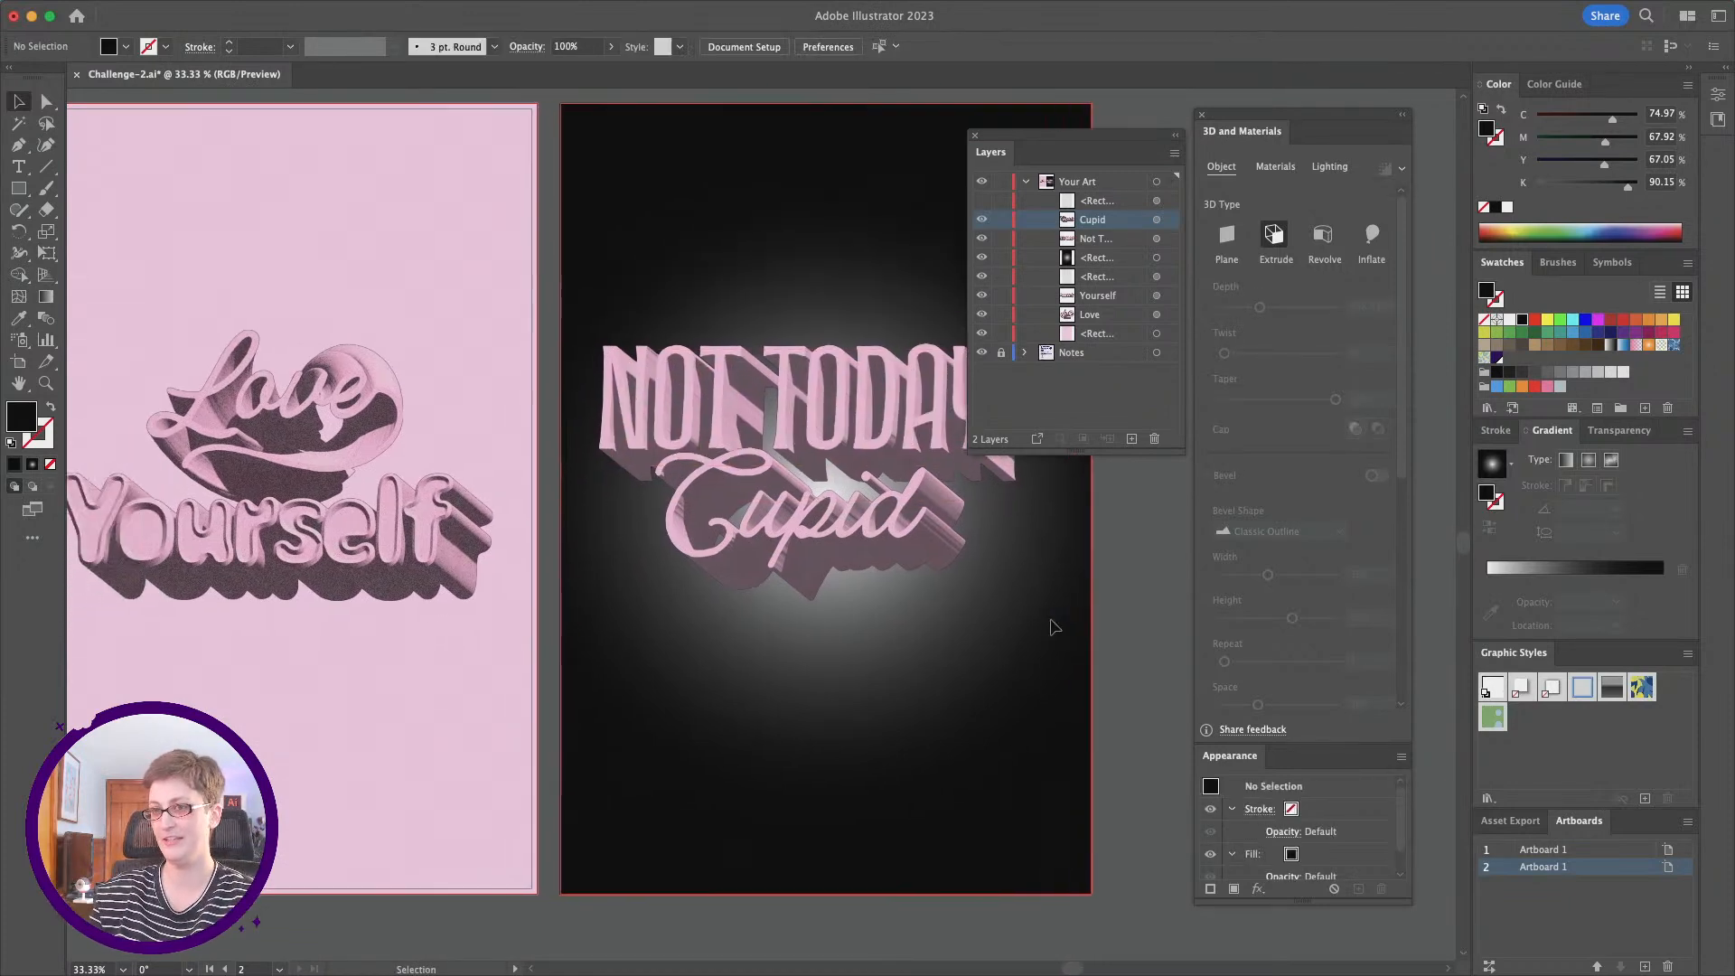
Step: Apply a horizontal Flag warp to Not Today with a bend of -28% and no distortion
{"action": "scroll", "coordinate": [522, 443], "scroll_direction": "right", "scroll_amount": 5}
{"action": "left_click", "coordinate": [840, 423]}
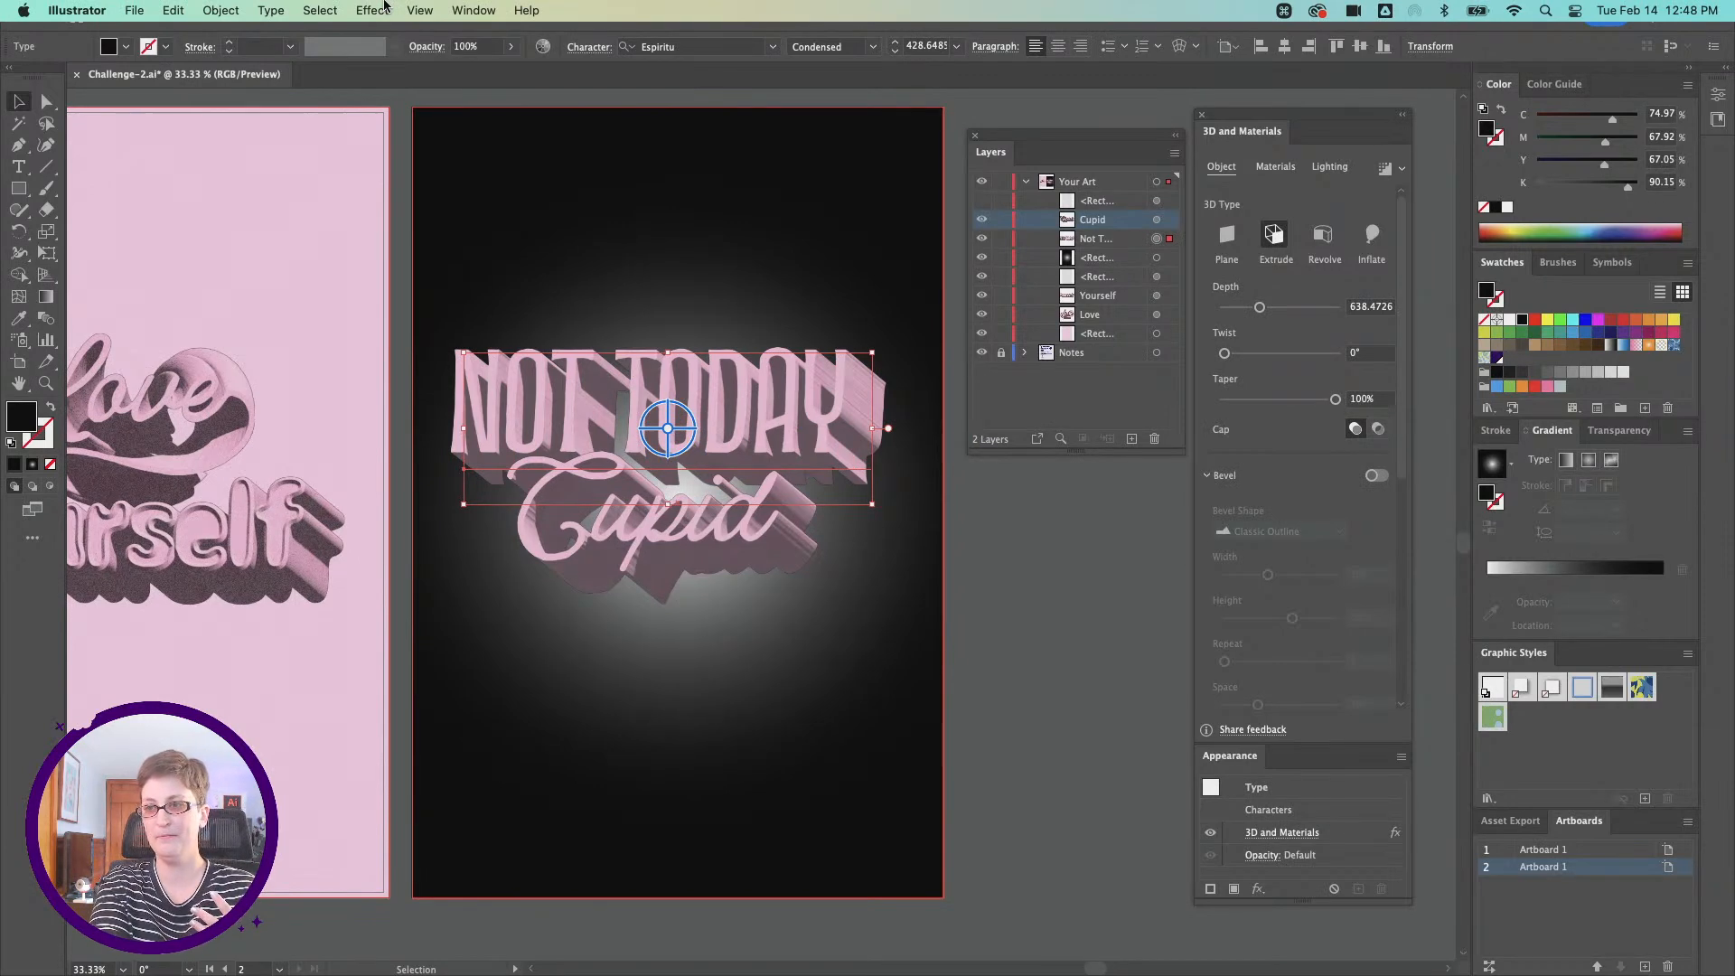
{"action": "left_click", "coordinate": [384, 10]}
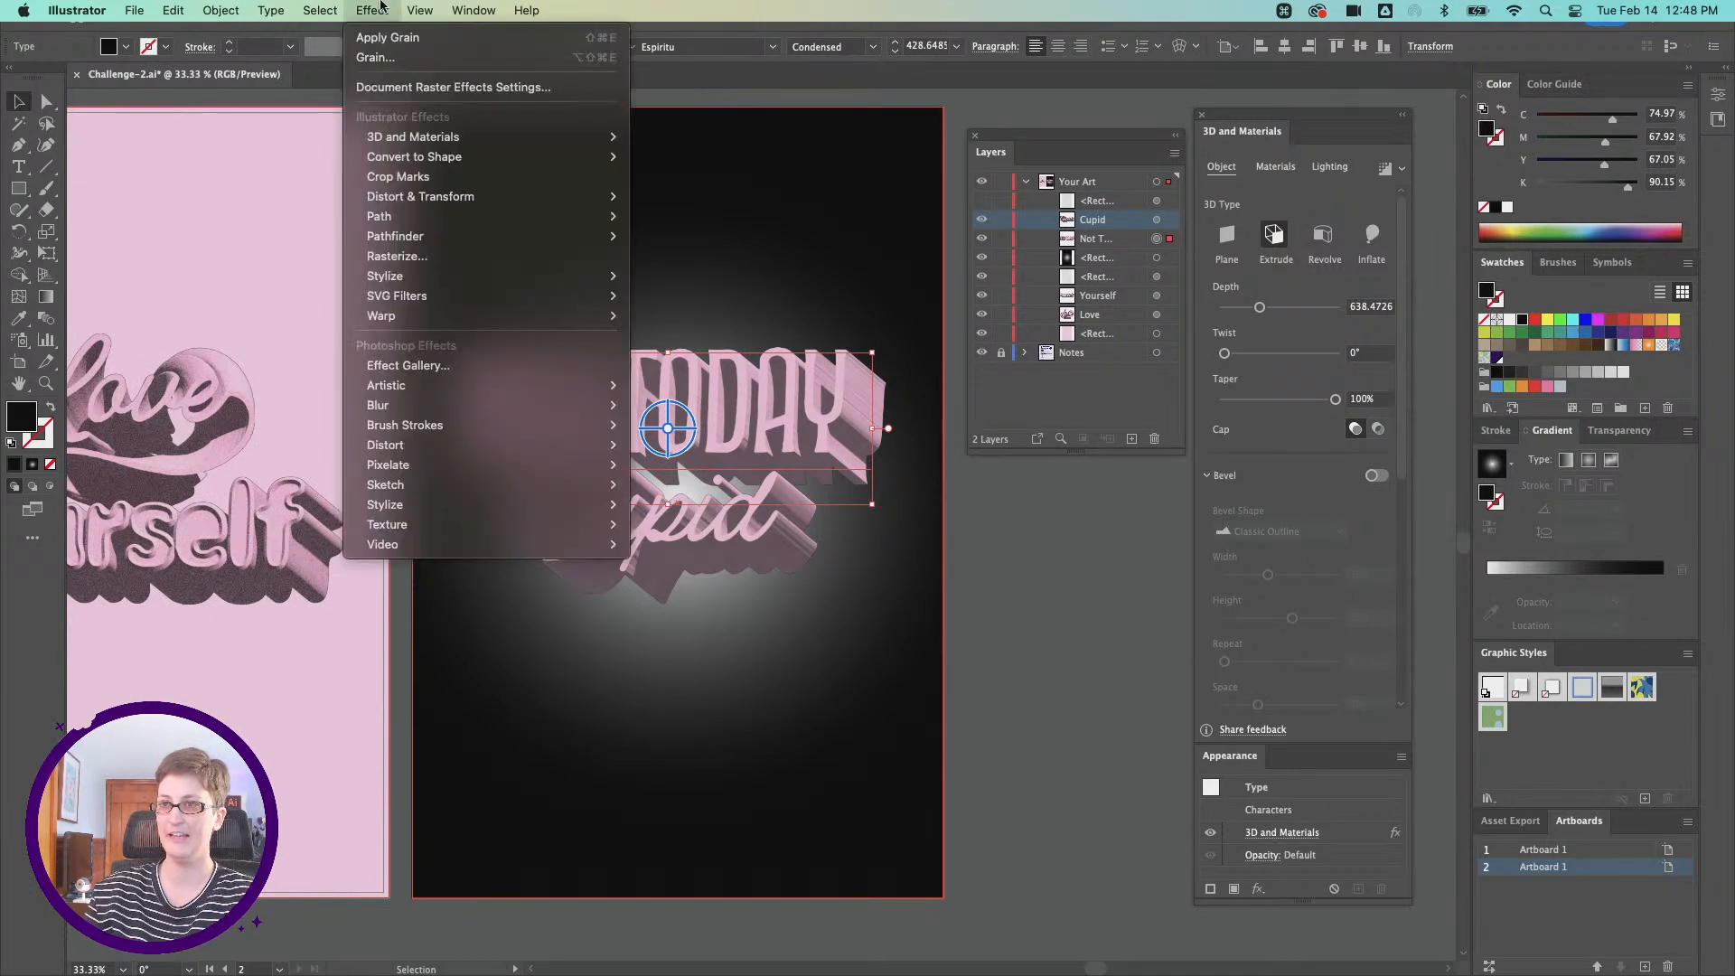
{"action": "mouse_move", "coordinate": [404, 140]}
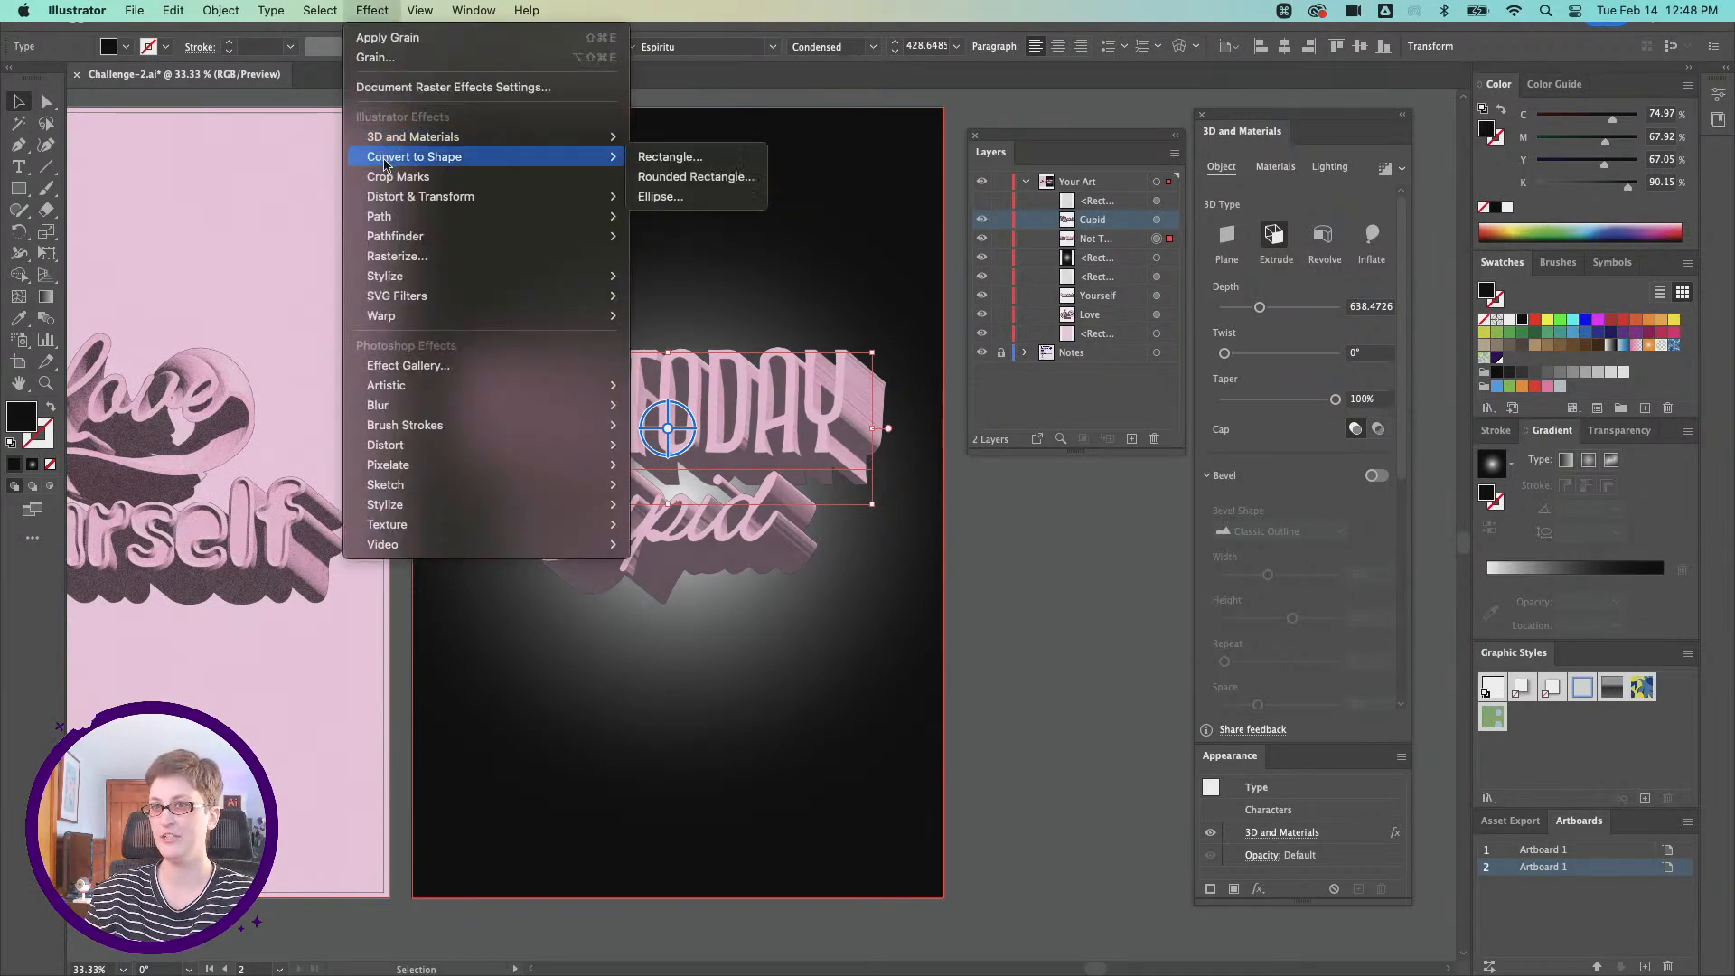
{"action": "mouse_move", "coordinate": [386, 196]}
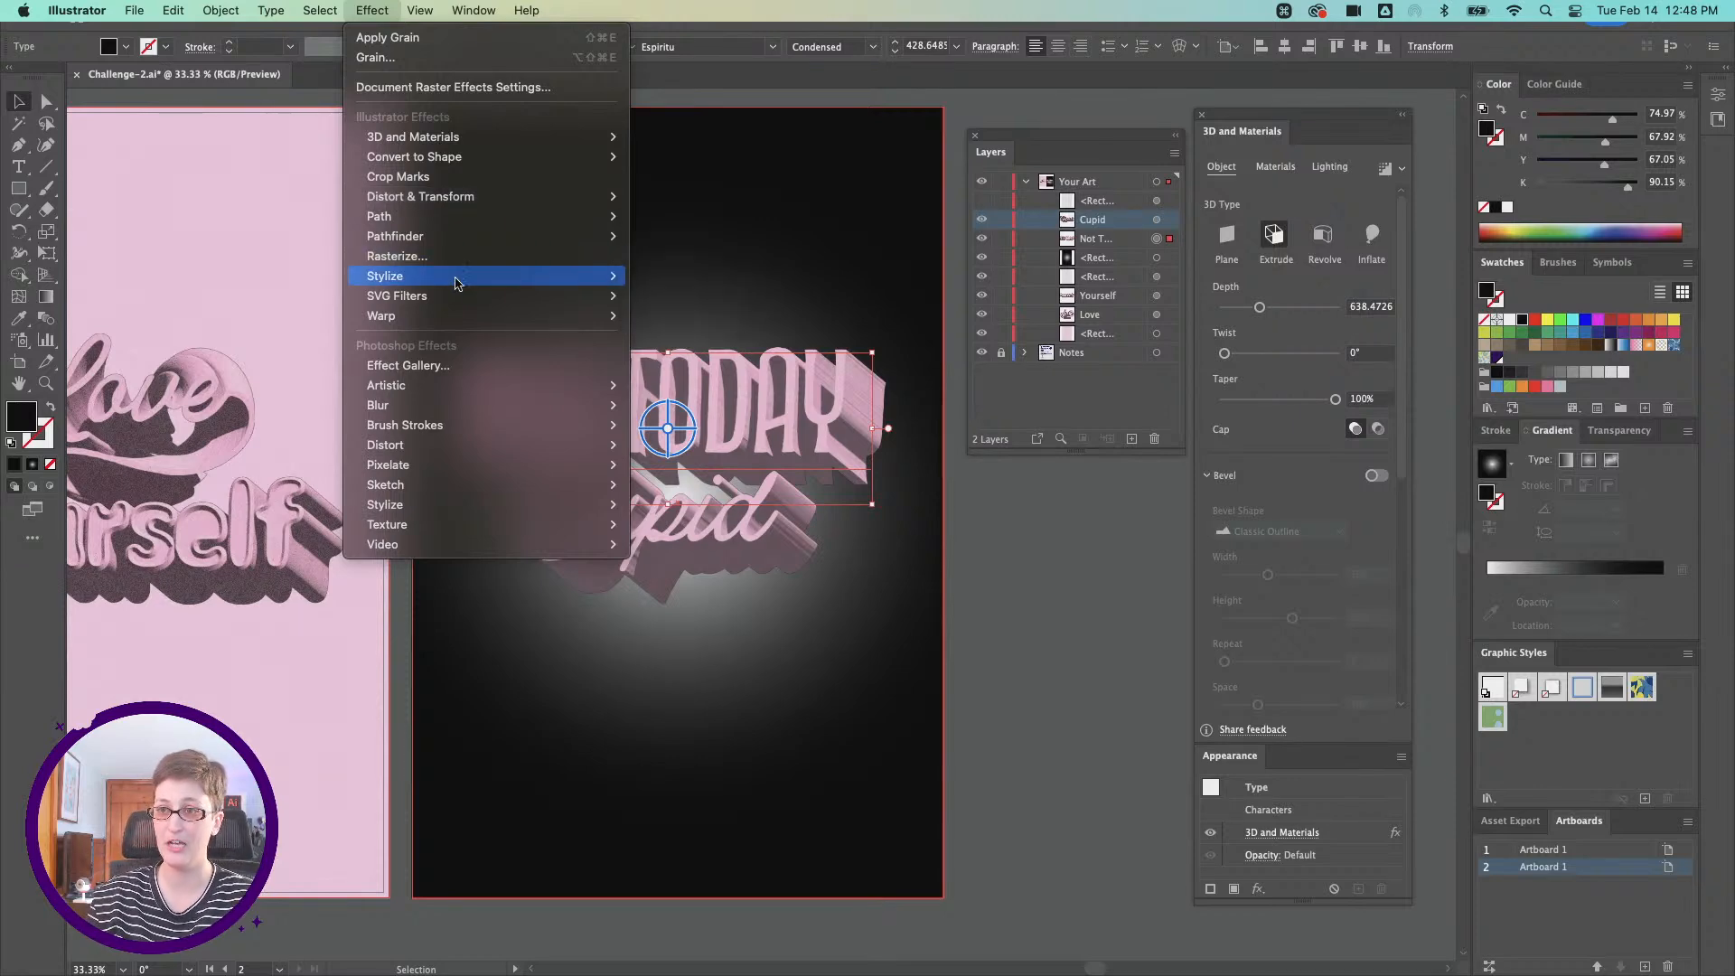
{"action": "mouse_move", "coordinate": [466, 320]}
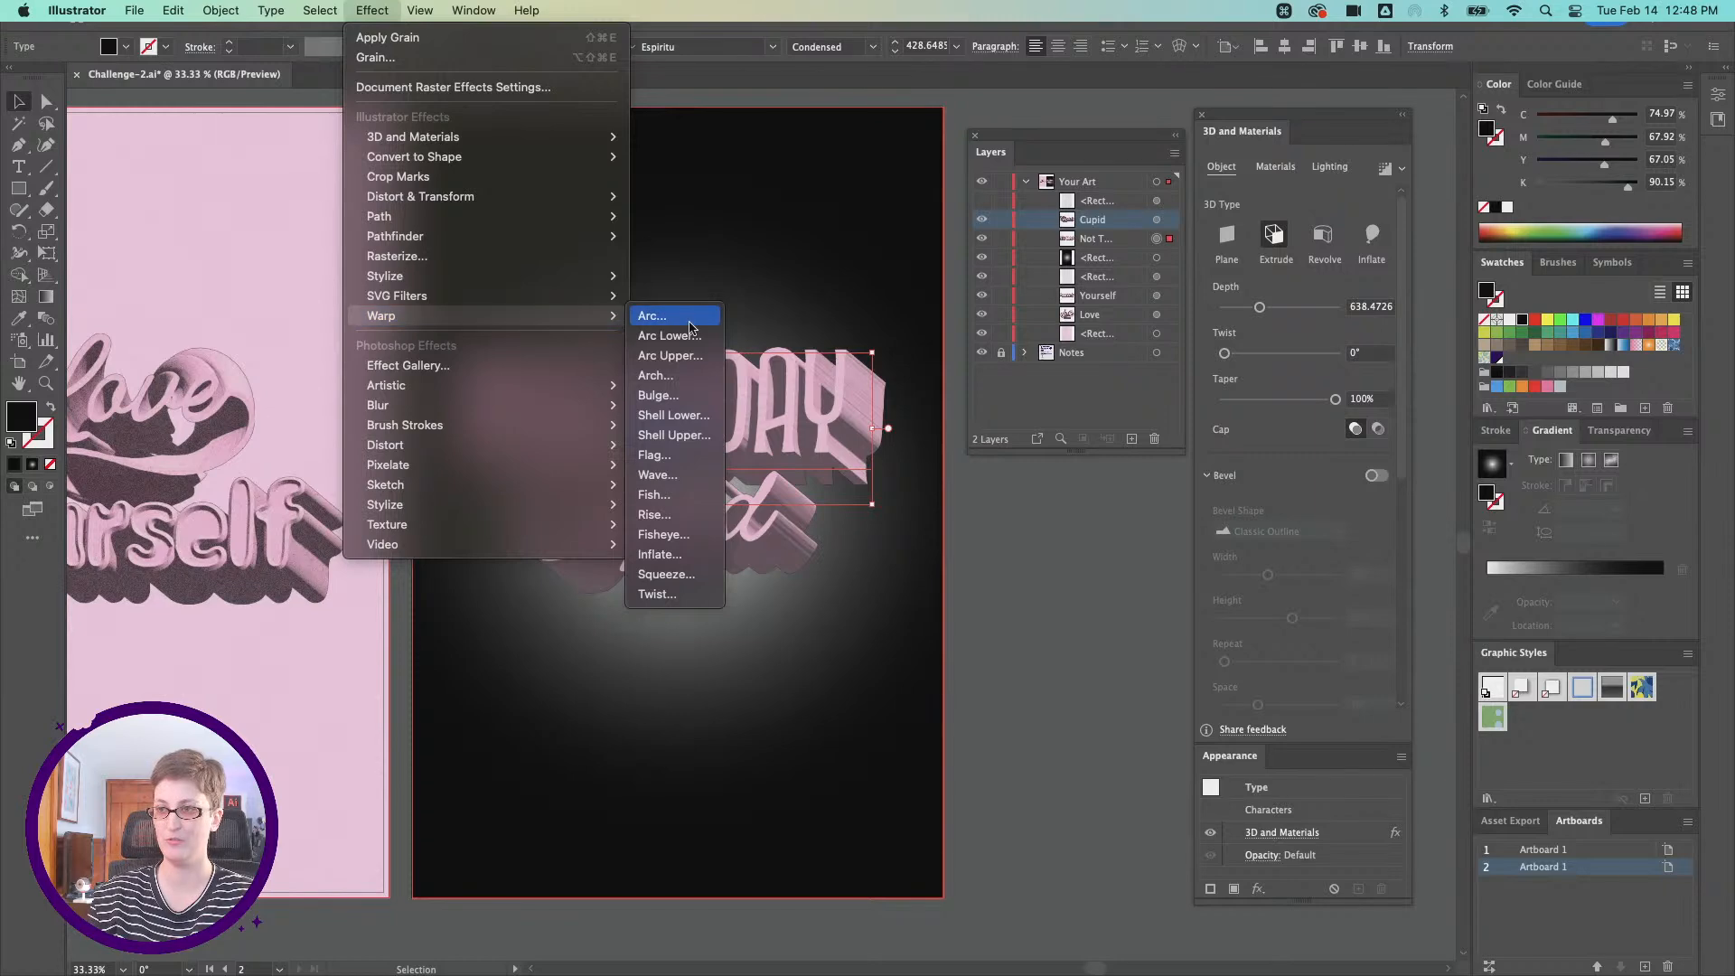
{"action": "left_click", "coordinate": [701, 455]}
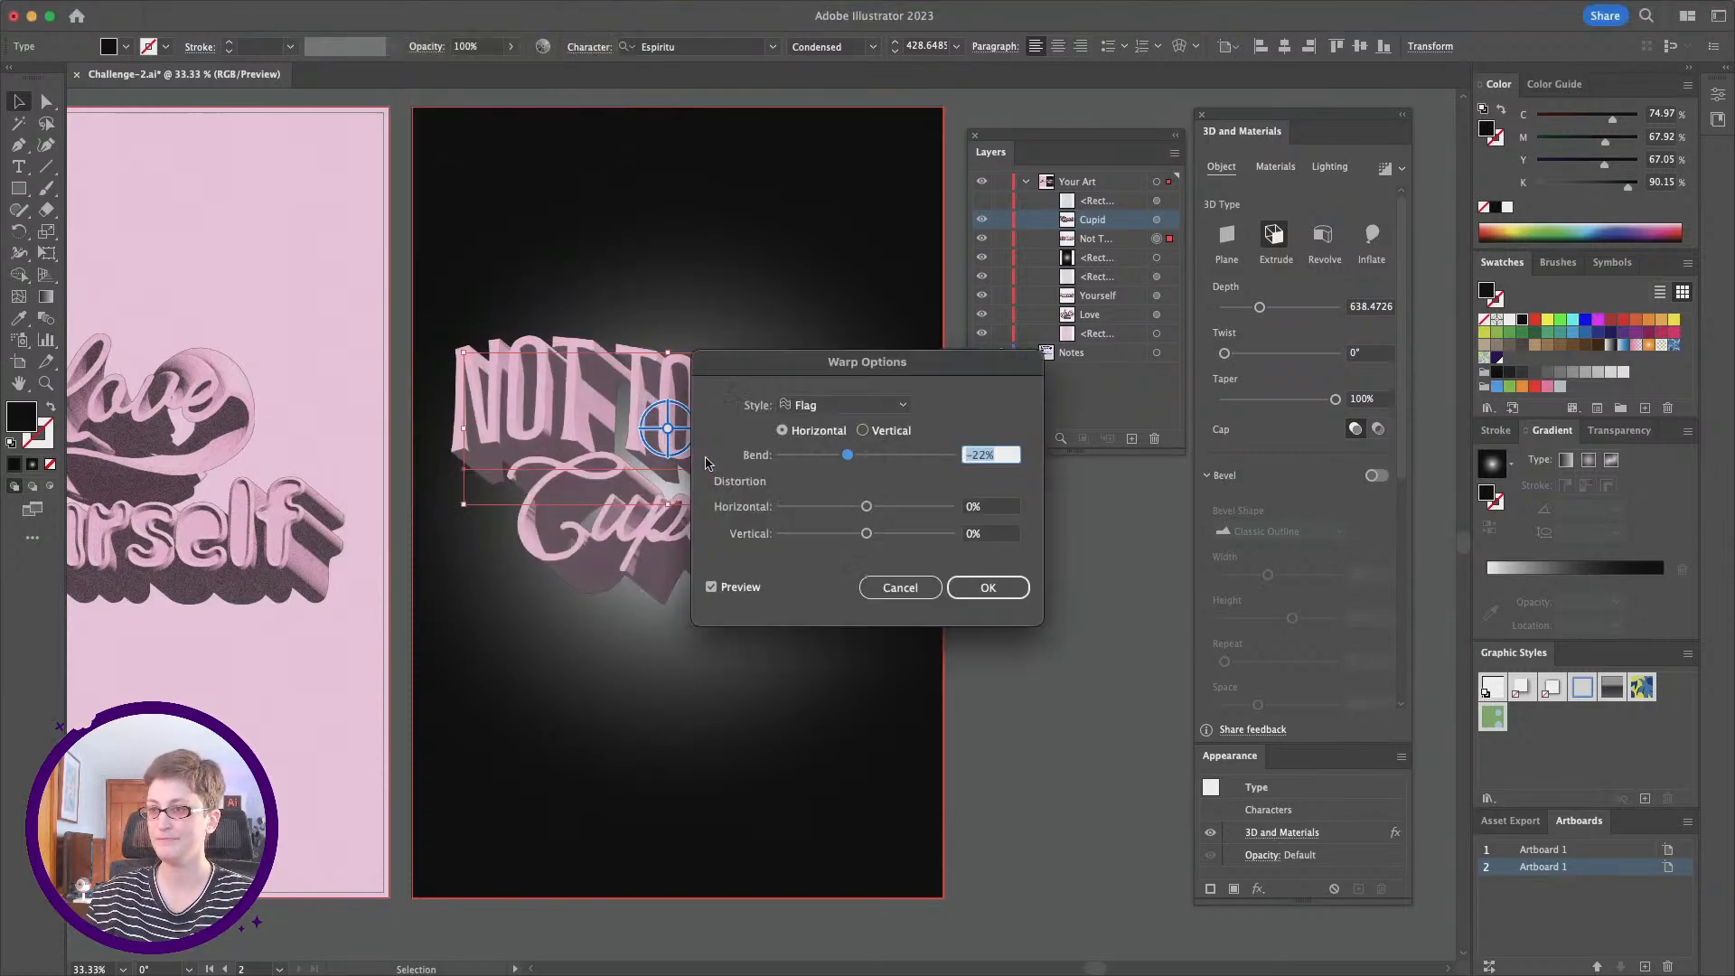
{"action": "left_click_drag", "start_coordinate": [867, 352], "coordinate": [1094, 387]}
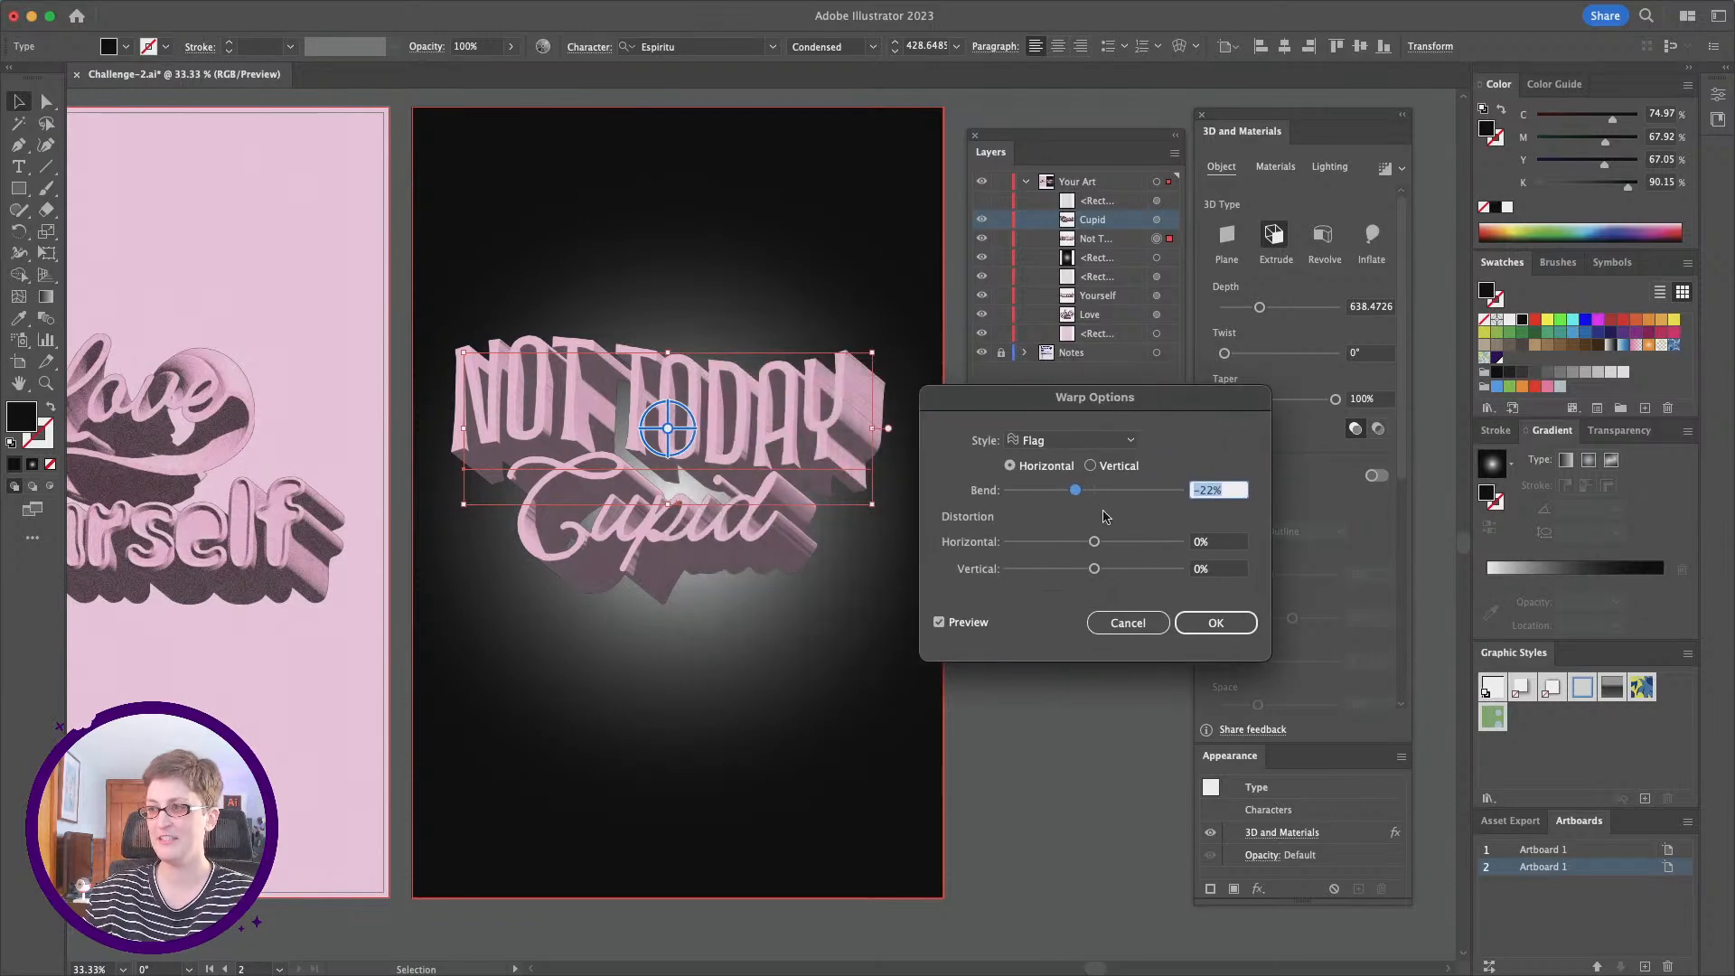
{"action": "mouse_move", "coordinate": [1080, 493]}
{"action": "left_mouse_down"}
{"action": "mouse_move", "coordinate": [1131, 492]}
{"action": "mouse_move", "coordinate": [1073, 493]}
{"action": "left_mouse_up"}
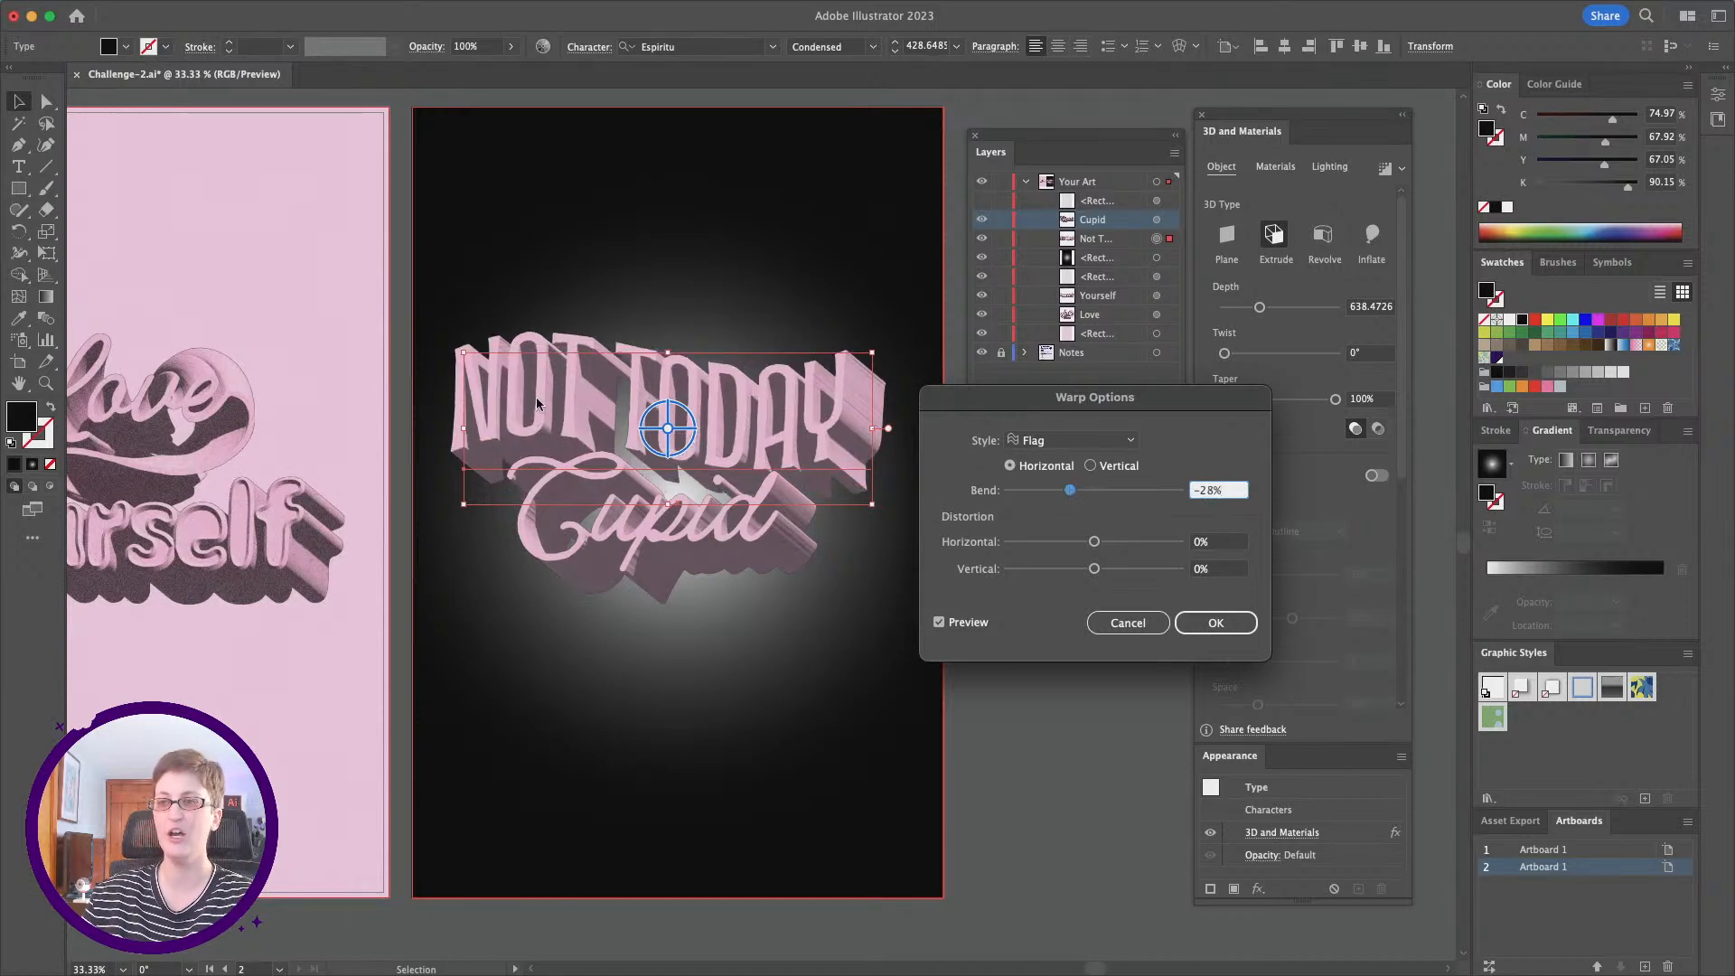
{"action": "left_click", "coordinate": [1211, 623]}
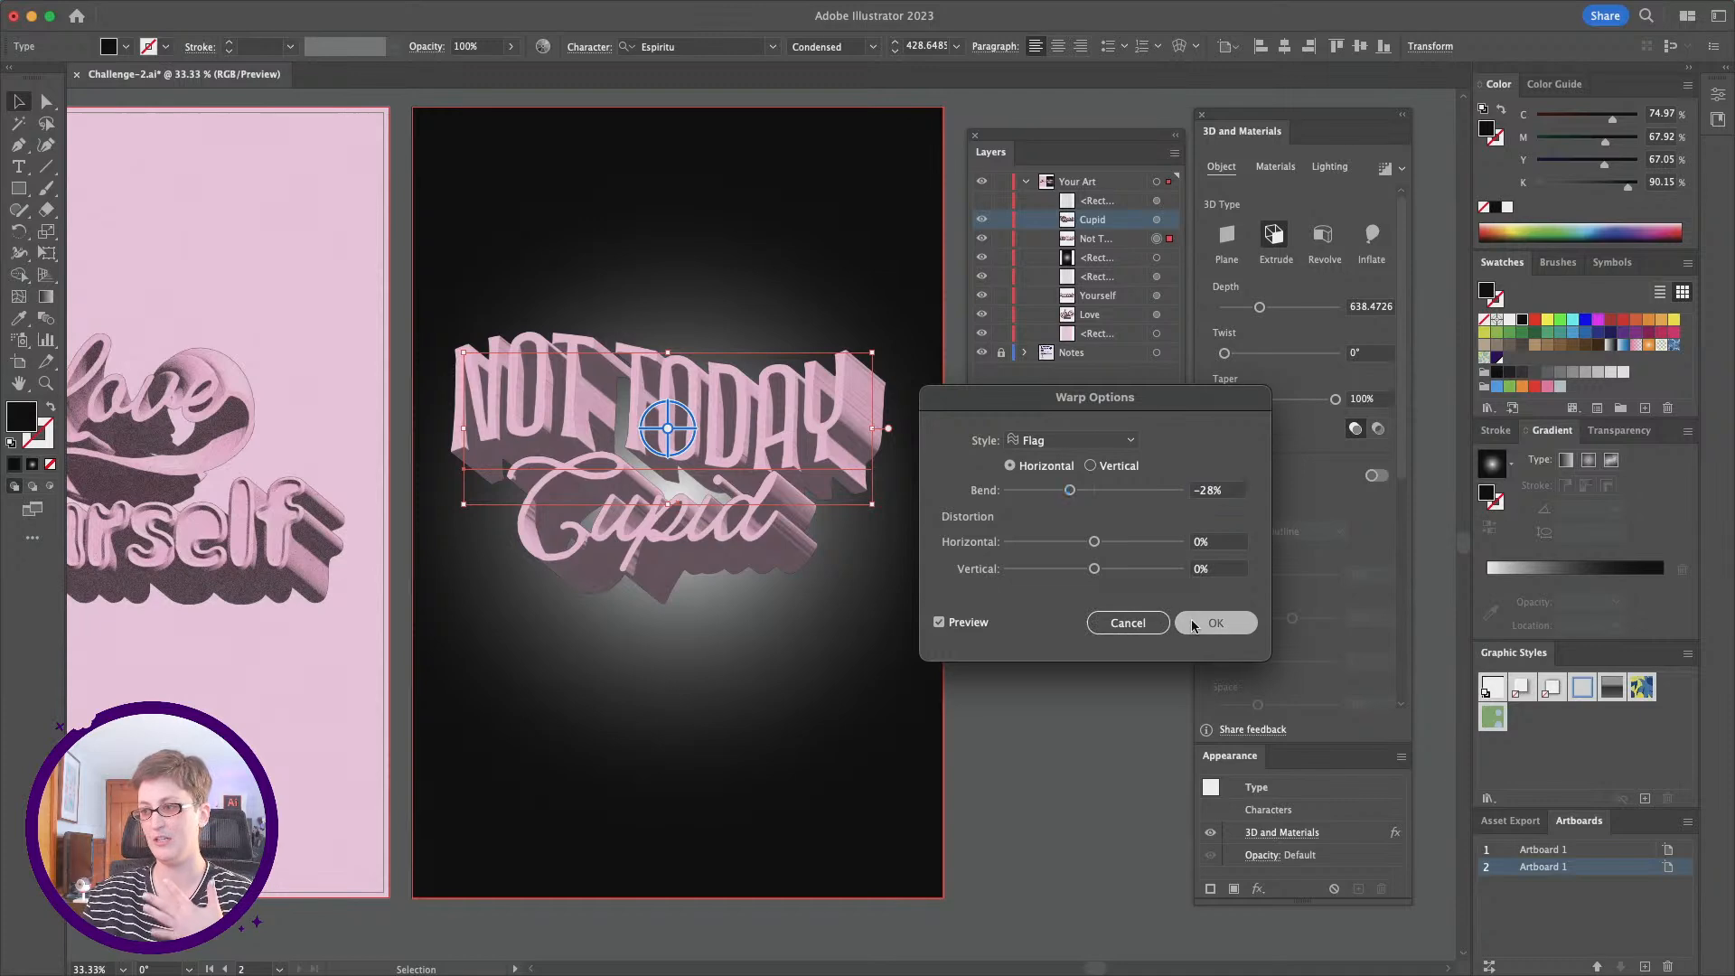
{"action": "left_click", "coordinate": [1033, 669]}
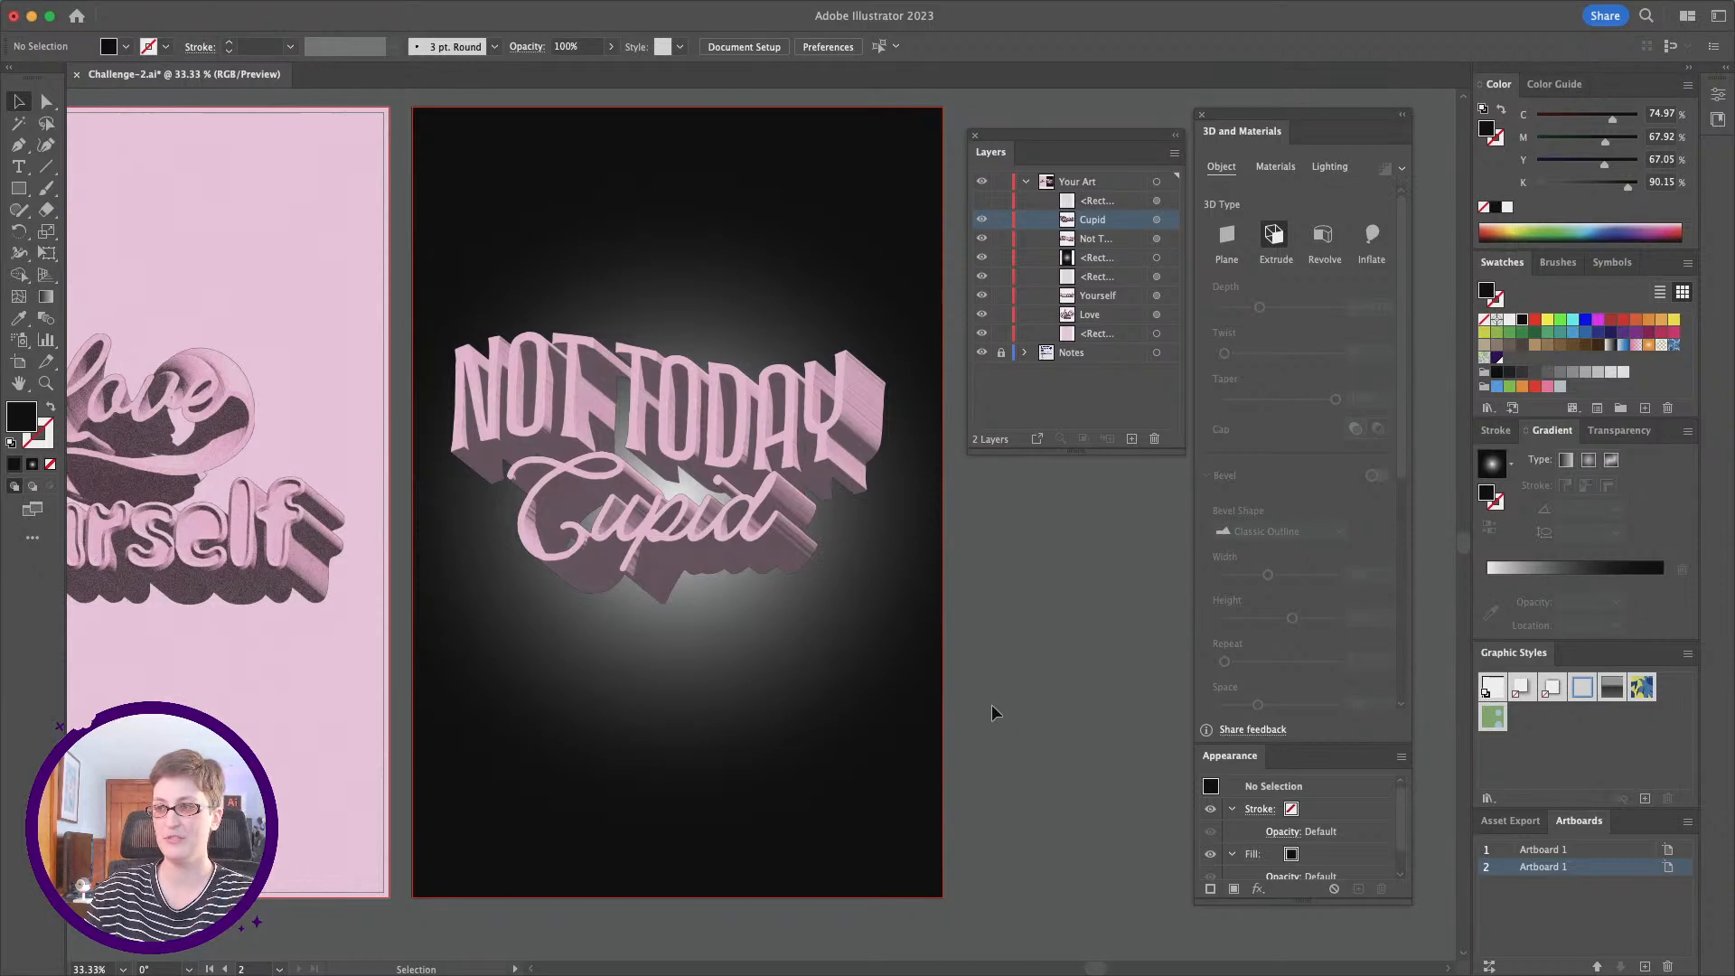
Step: Show the 3D materials and open the Adobe Substance 3D Assets library in the browser, dismissing its downloads bar
{"action": "left_click", "coordinate": [1275, 166]}
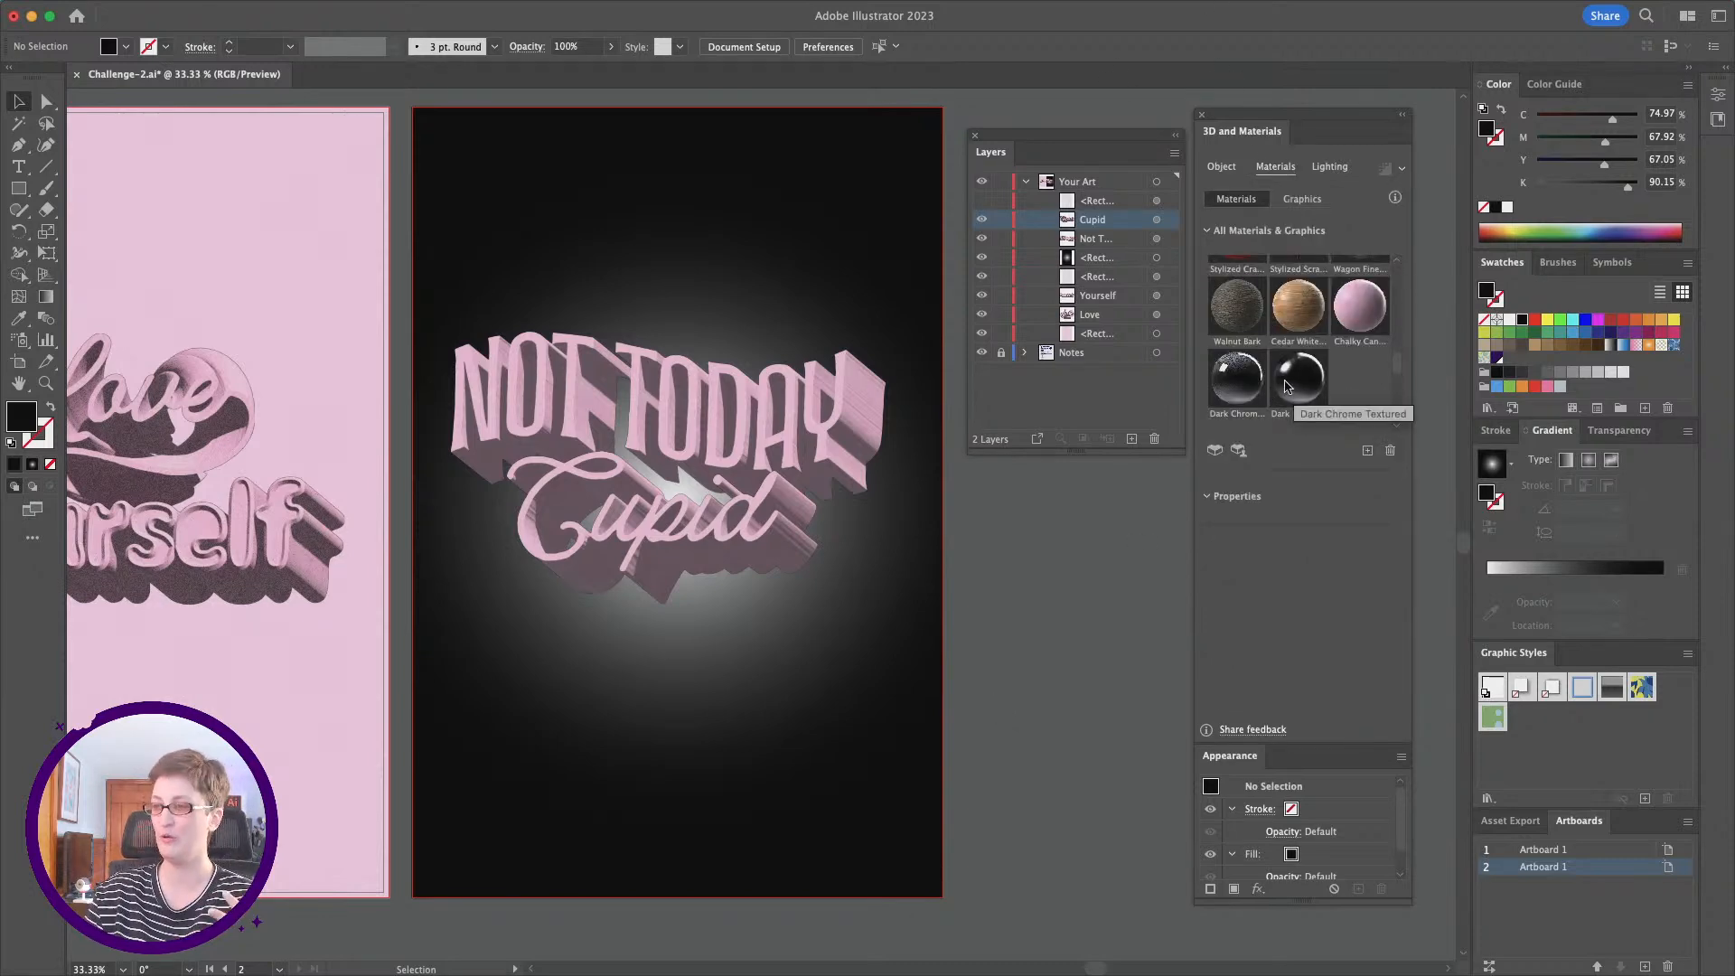
{"action": "left_click", "coordinate": [789, 465]}
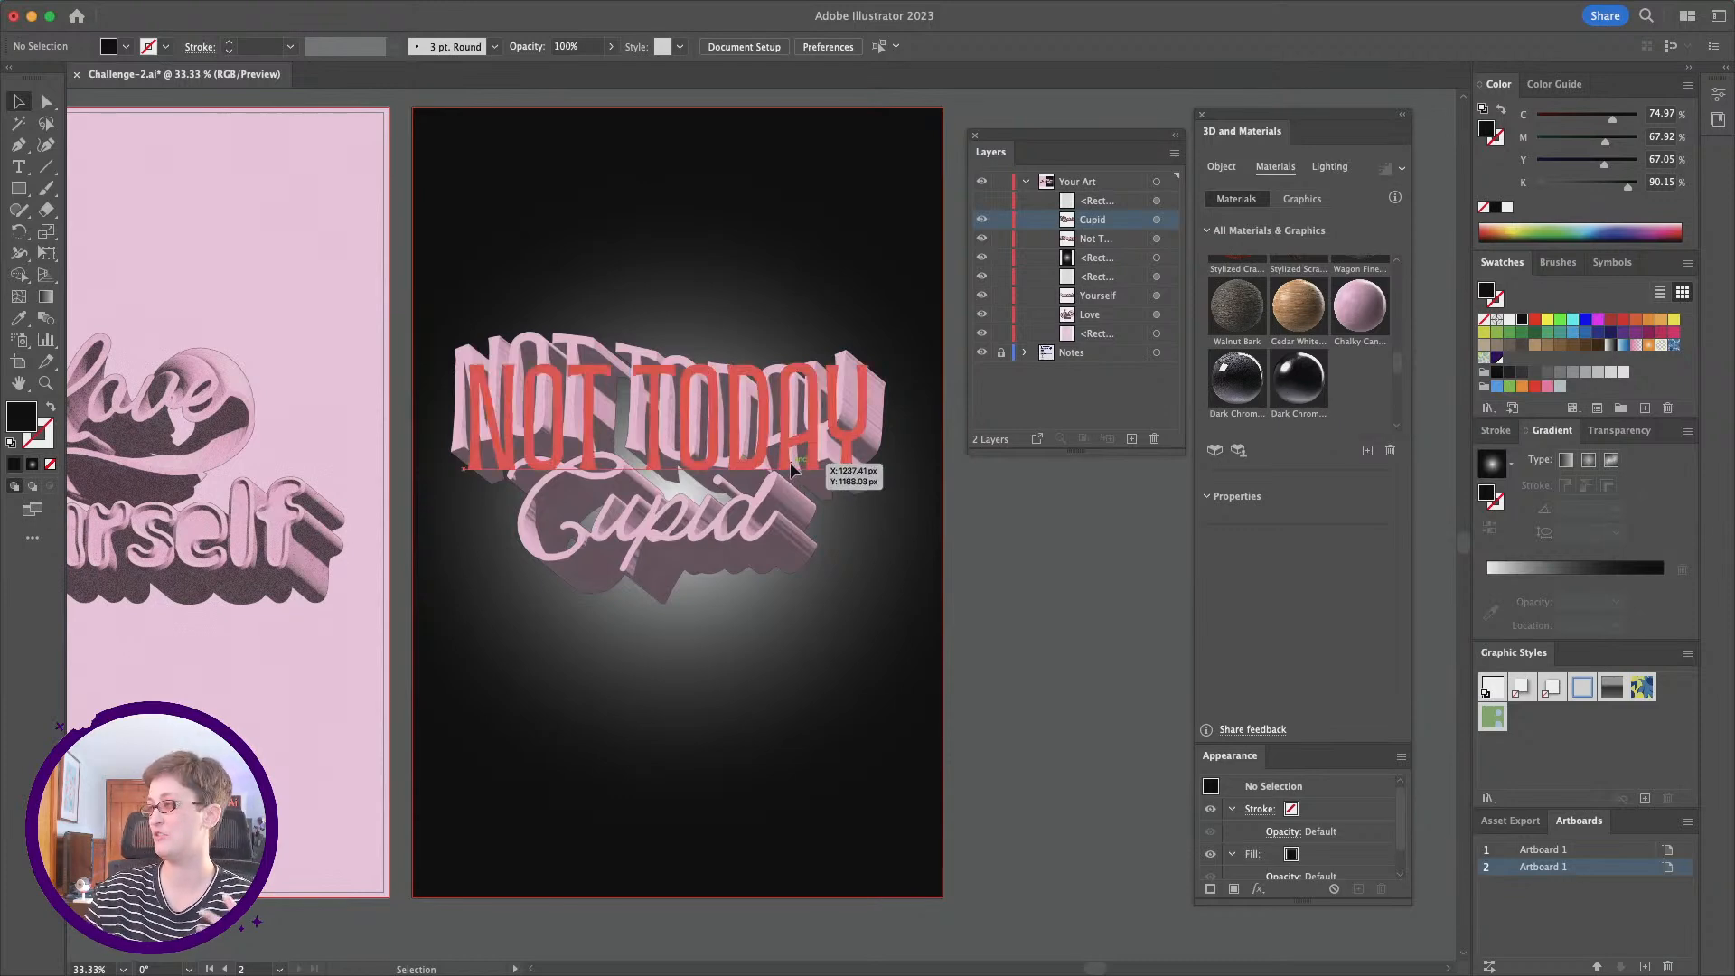
{"action": "left_click", "coordinate": [1055, 567]}
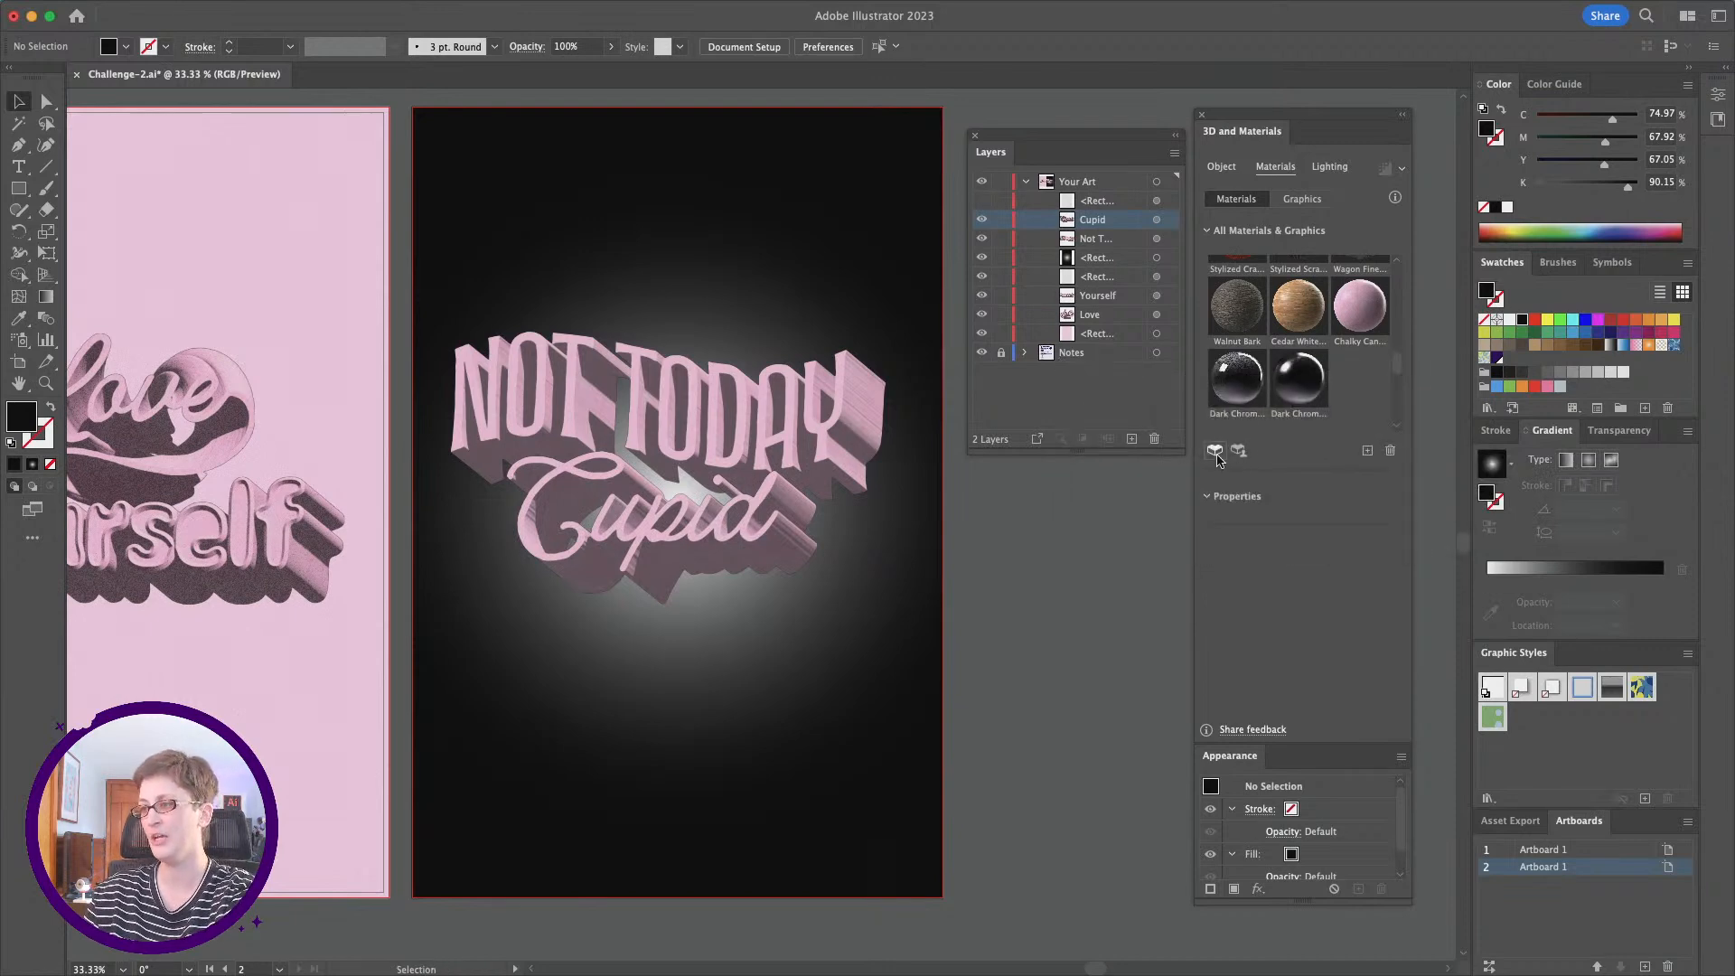
{"action": "left_click", "coordinate": [1216, 456]}
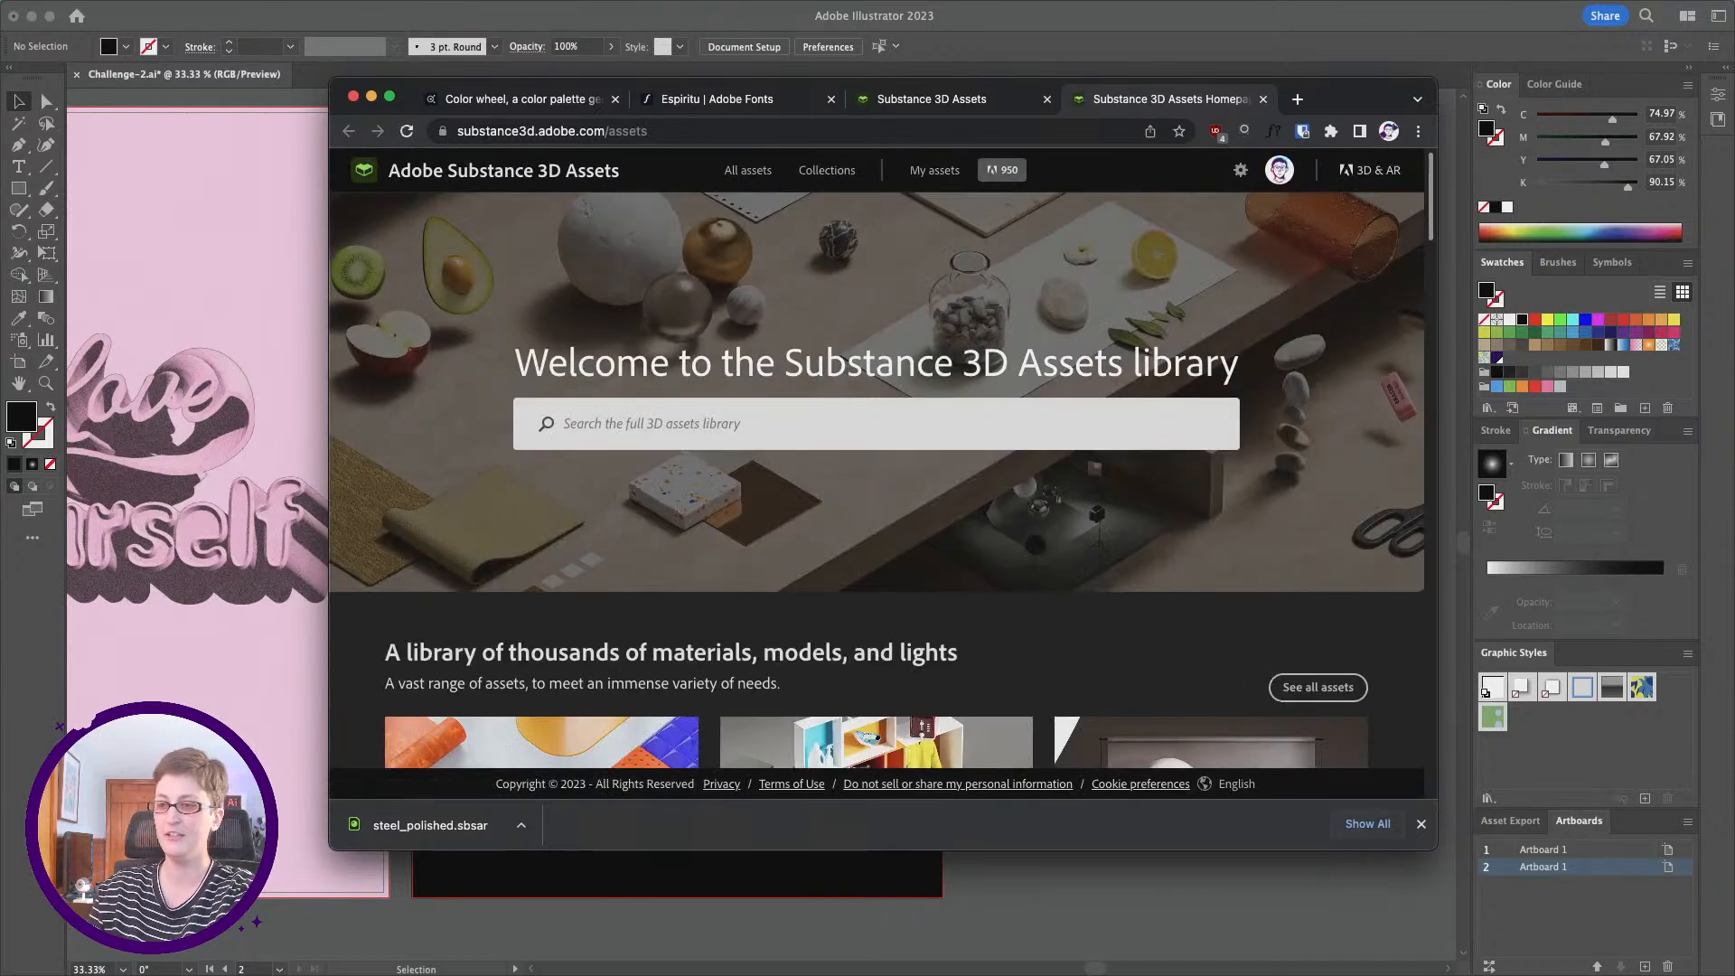
{"action": "left_click", "coordinate": [1420, 823]}
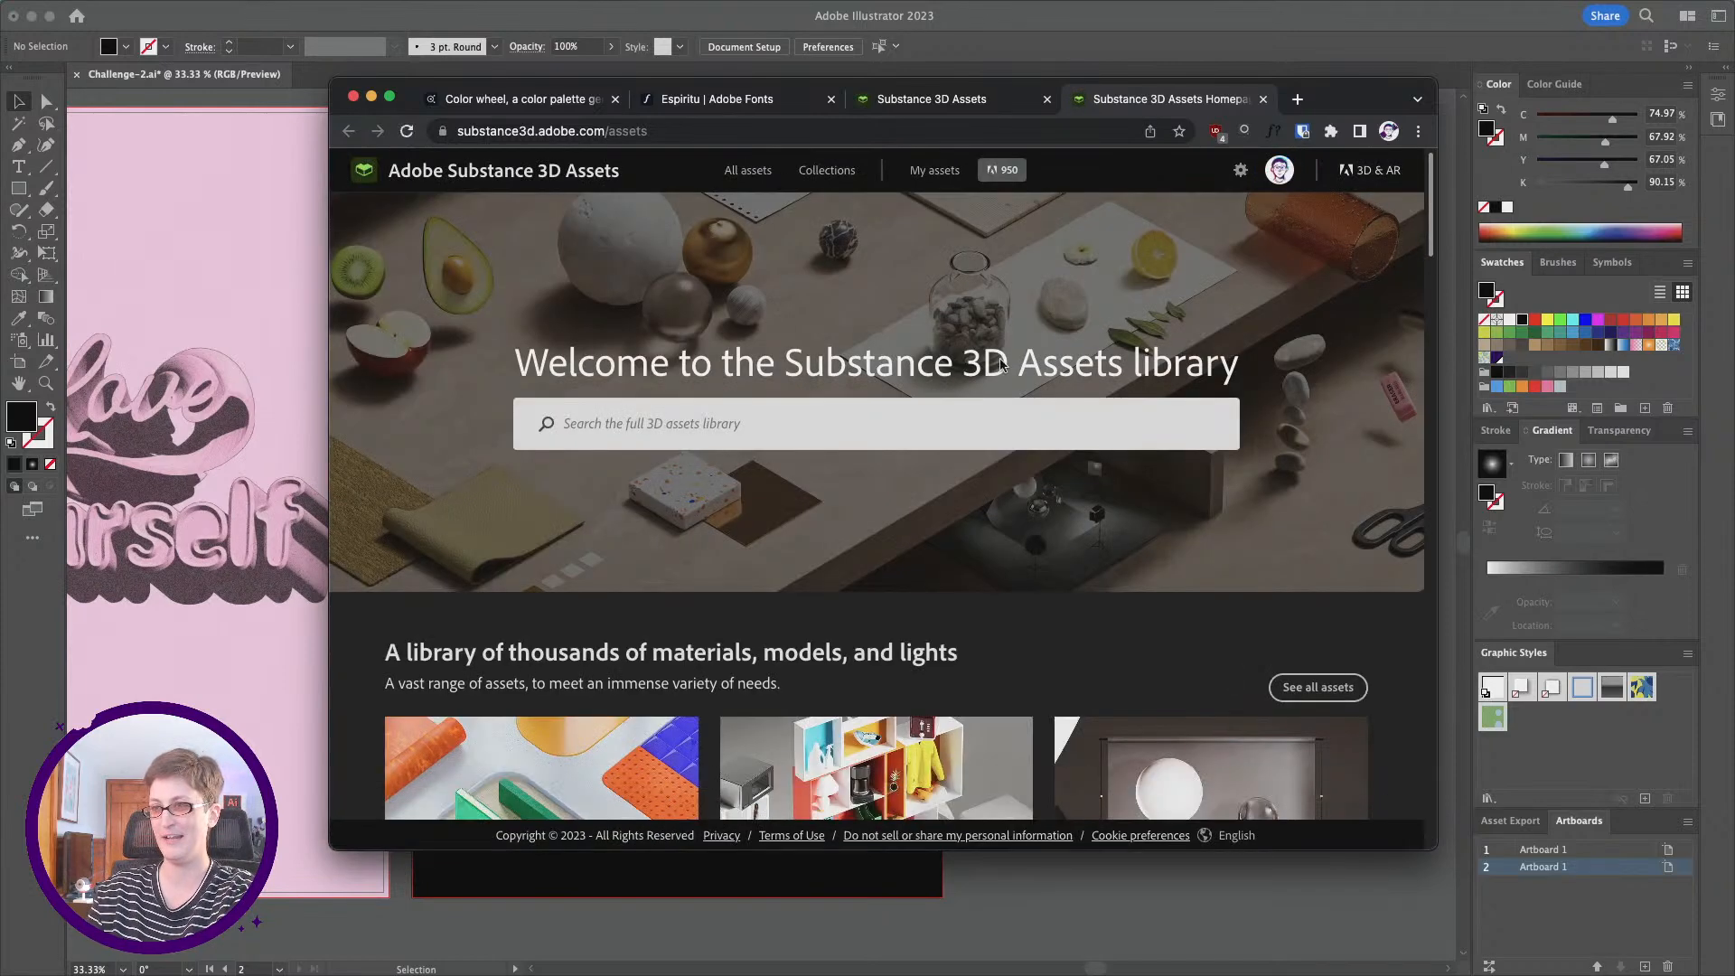
Step: Browse the free assets in the Substance 3D Assets library
{"action": "left_click", "coordinate": [738, 173]}
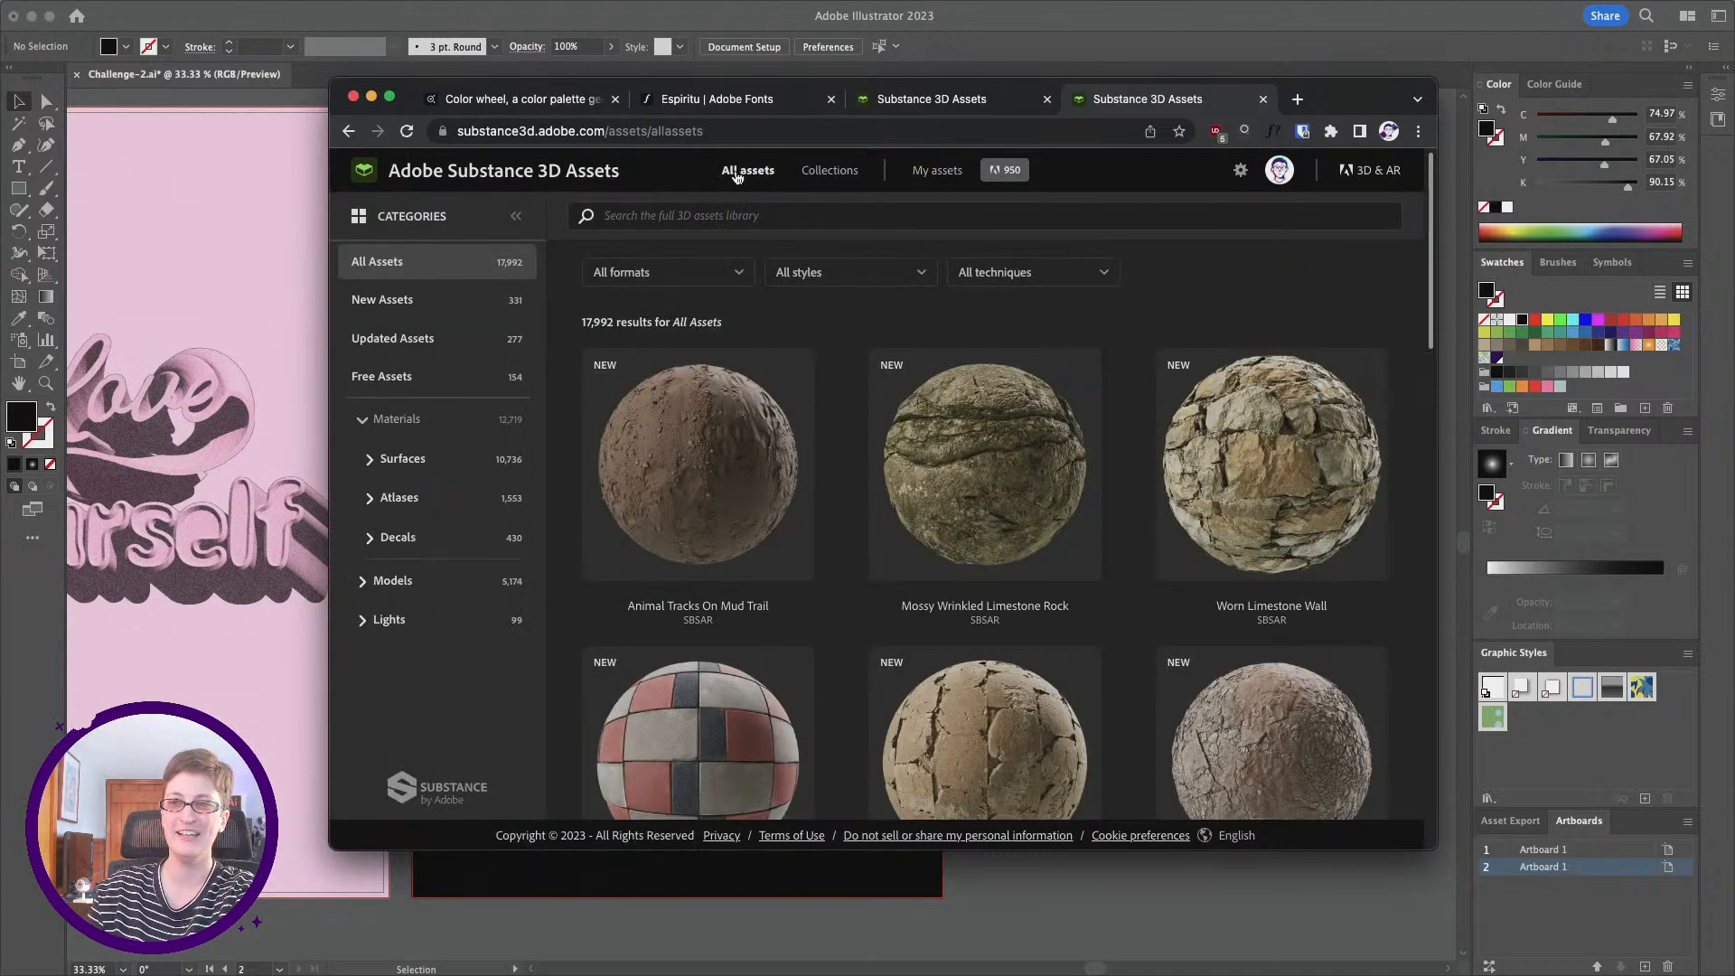
{"action": "left_click", "coordinate": [406, 383]}
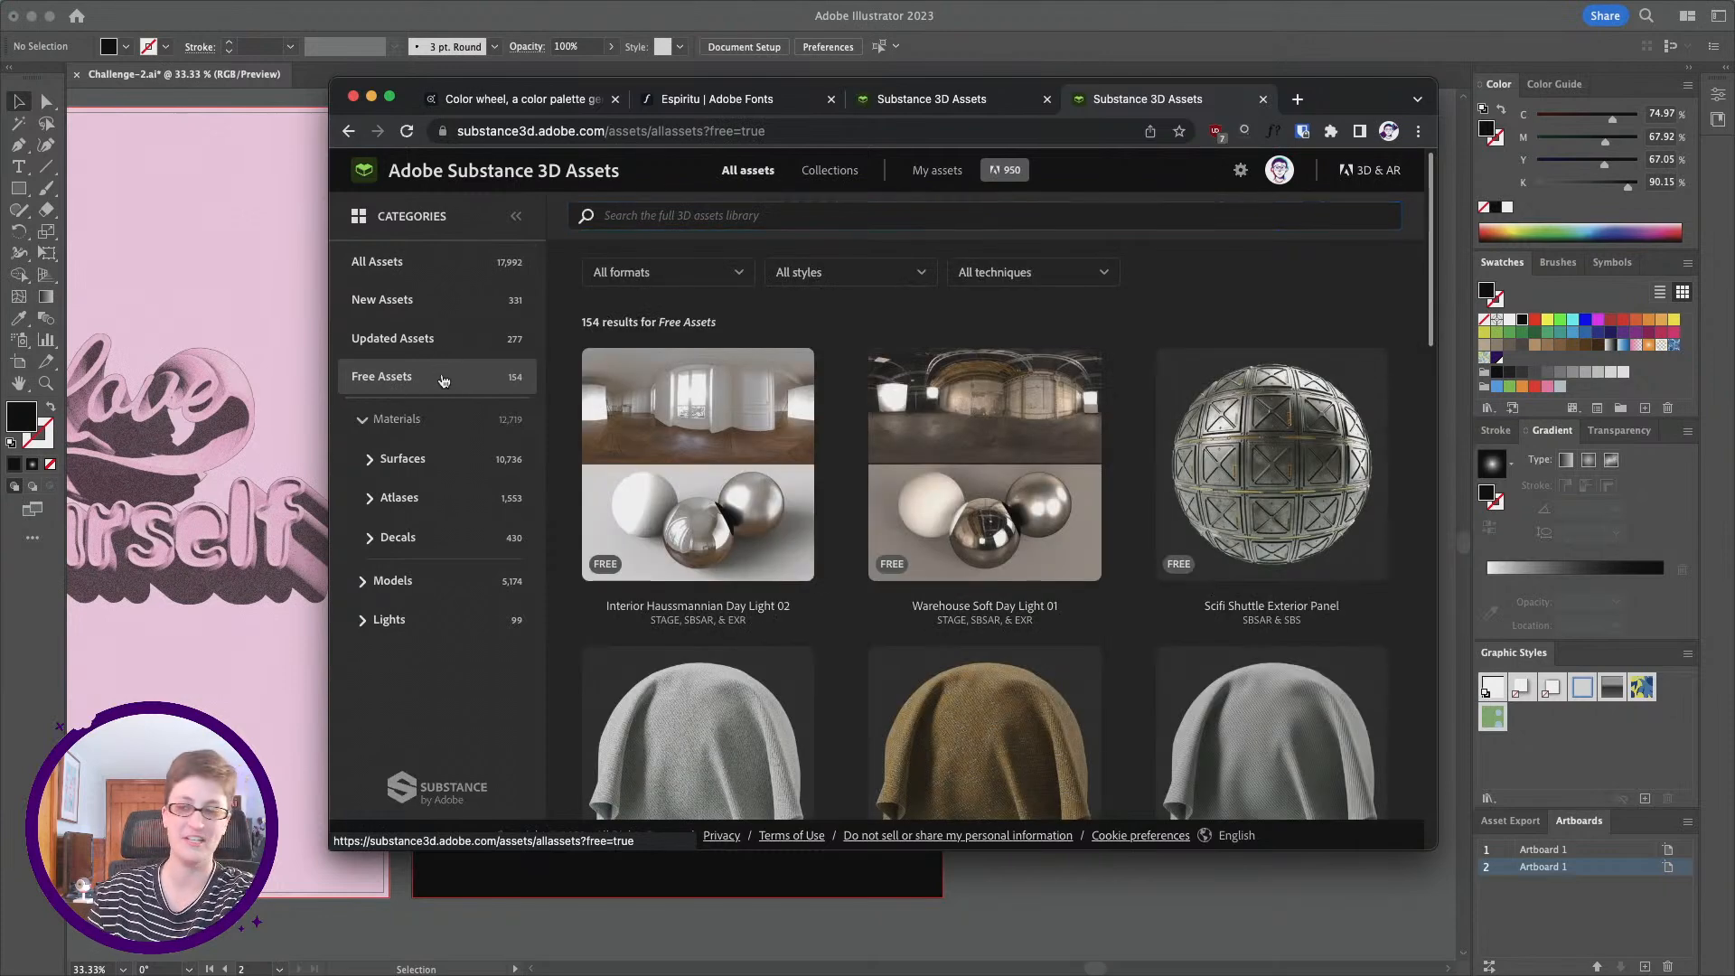
{"action": "scroll", "coordinate": [865, 461], "scroll_direction": "down", "scroll_amount": 10}
{"action": "scroll", "coordinate": [864, 462], "scroll_direction": "down", "scroll_amount": 8}
{"action": "scroll", "coordinate": [864, 462], "scroll_direction": "up", "scroll_amount": 5}
{"action": "scroll", "coordinate": [864, 461], "scroll_direction": "up", "scroll_amount": 10}
{"action": "scroll", "coordinate": [1082, 529], "scroll_direction": "down", "scroll_amount": 2}
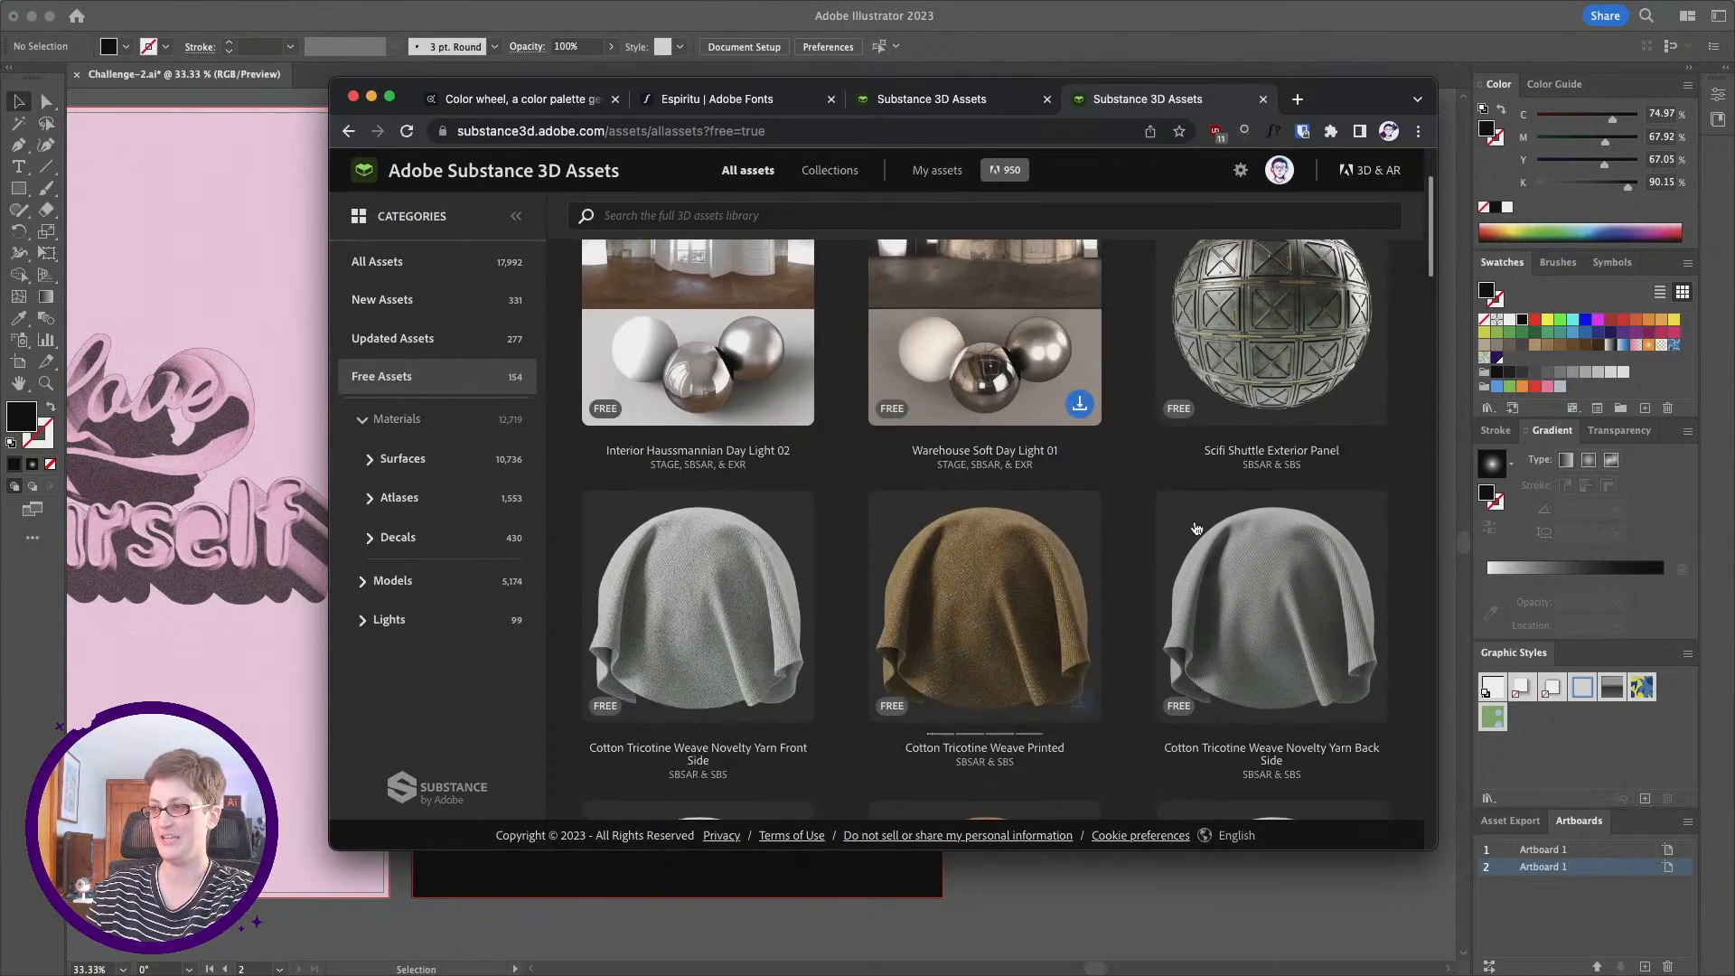
{"action": "scroll", "coordinate": [861, 285], "scroll_direction": "up", "scroll_amount": 2}
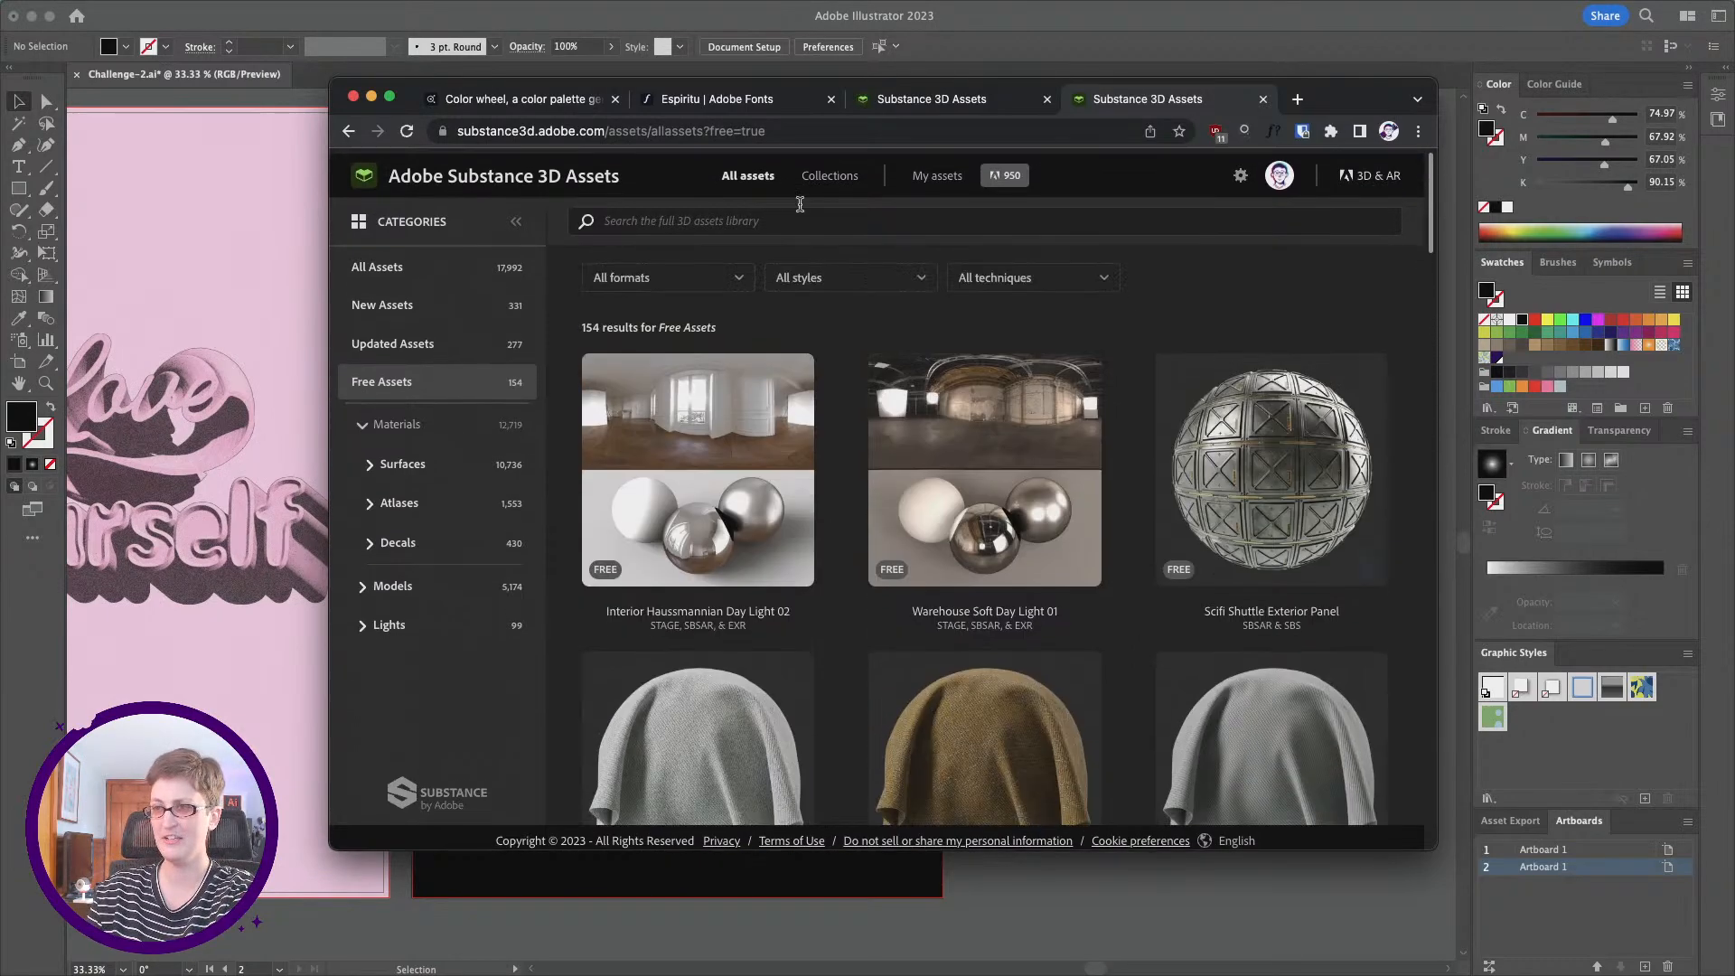
Step: Search the Substance 3D Assets library for "steel polished" and look through the materials found
{"action": "left_click", "coordinate": [783, 217]}
{"action": "type", "text": "steel polished"}
{"action": "key", "text": "Return"}
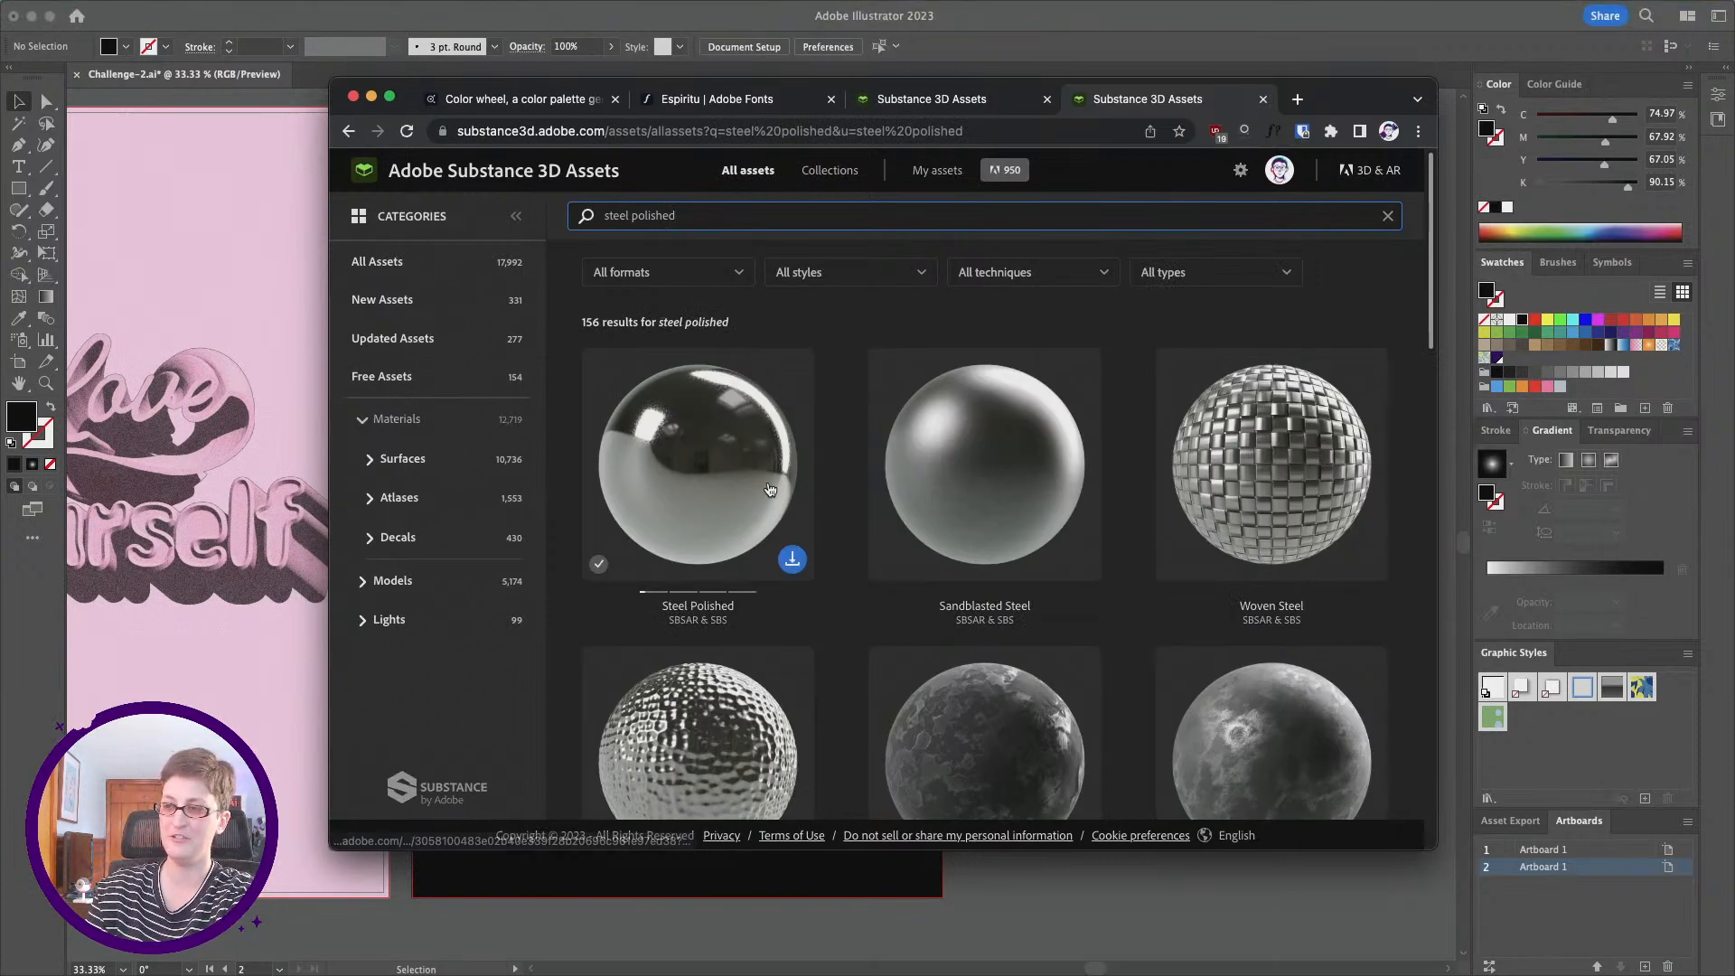
{"action": "scroll", "coordinate": [1038, 477], "scroll_direction": "down", "scroll_amount": 5}
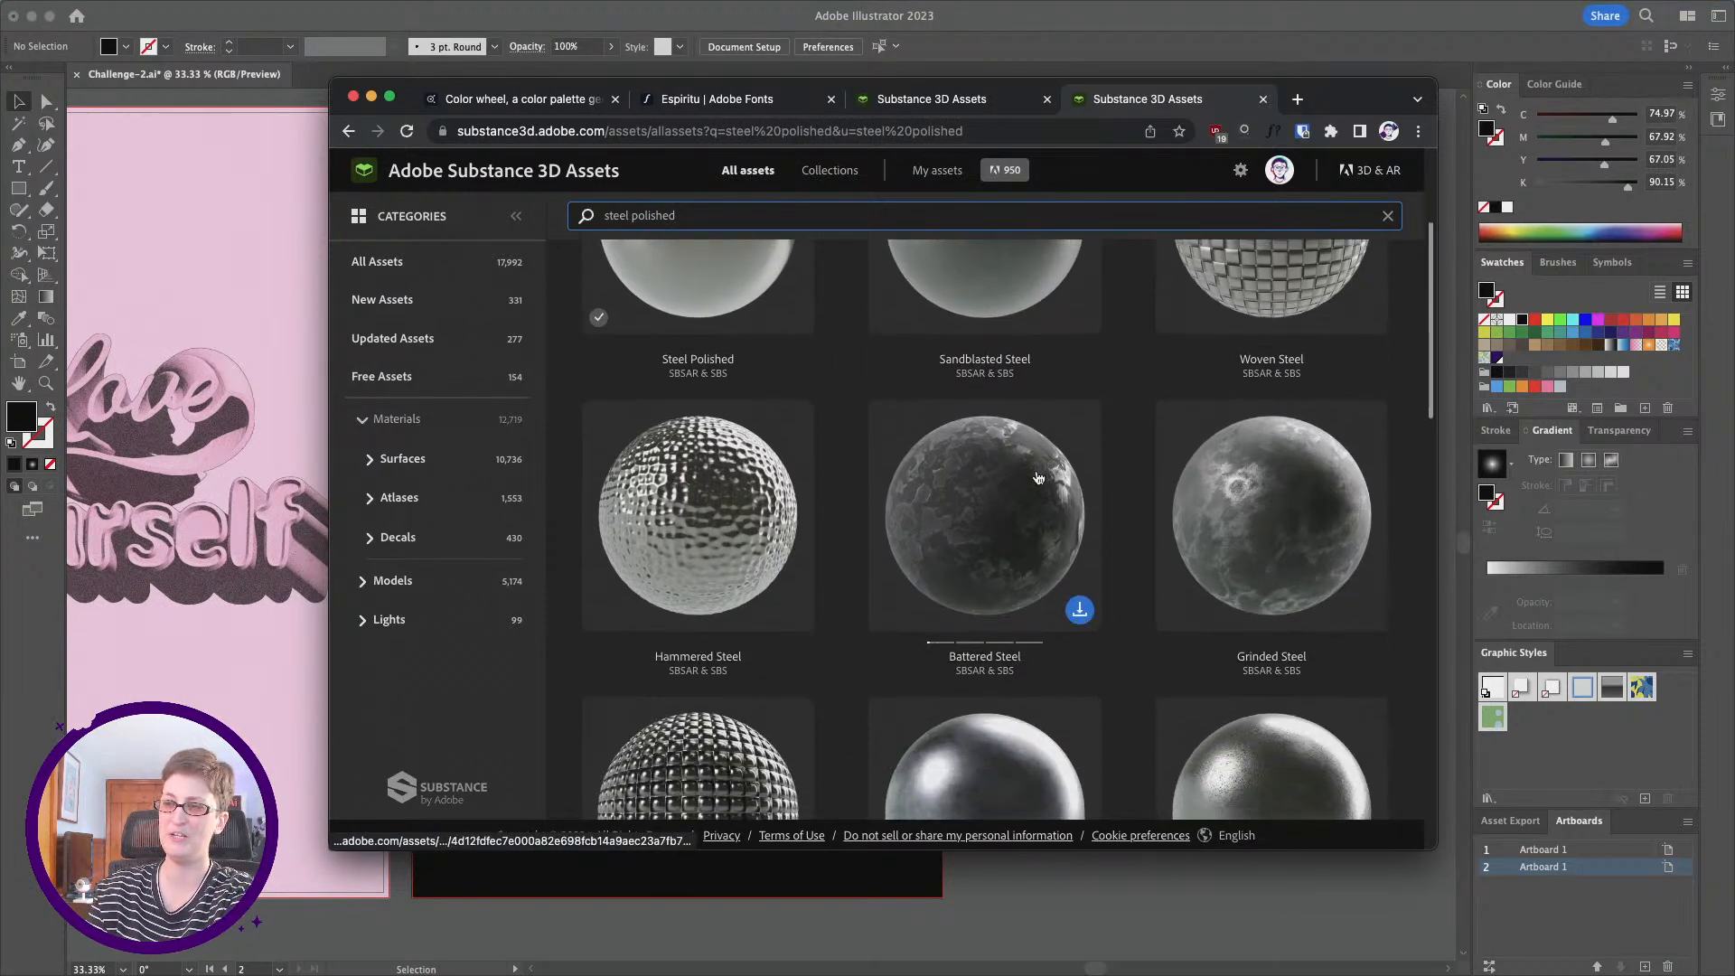
{"action": "scroll", "coordinate": [1021, 483], "scroll_direction": "up", "scroll_amount": 5}
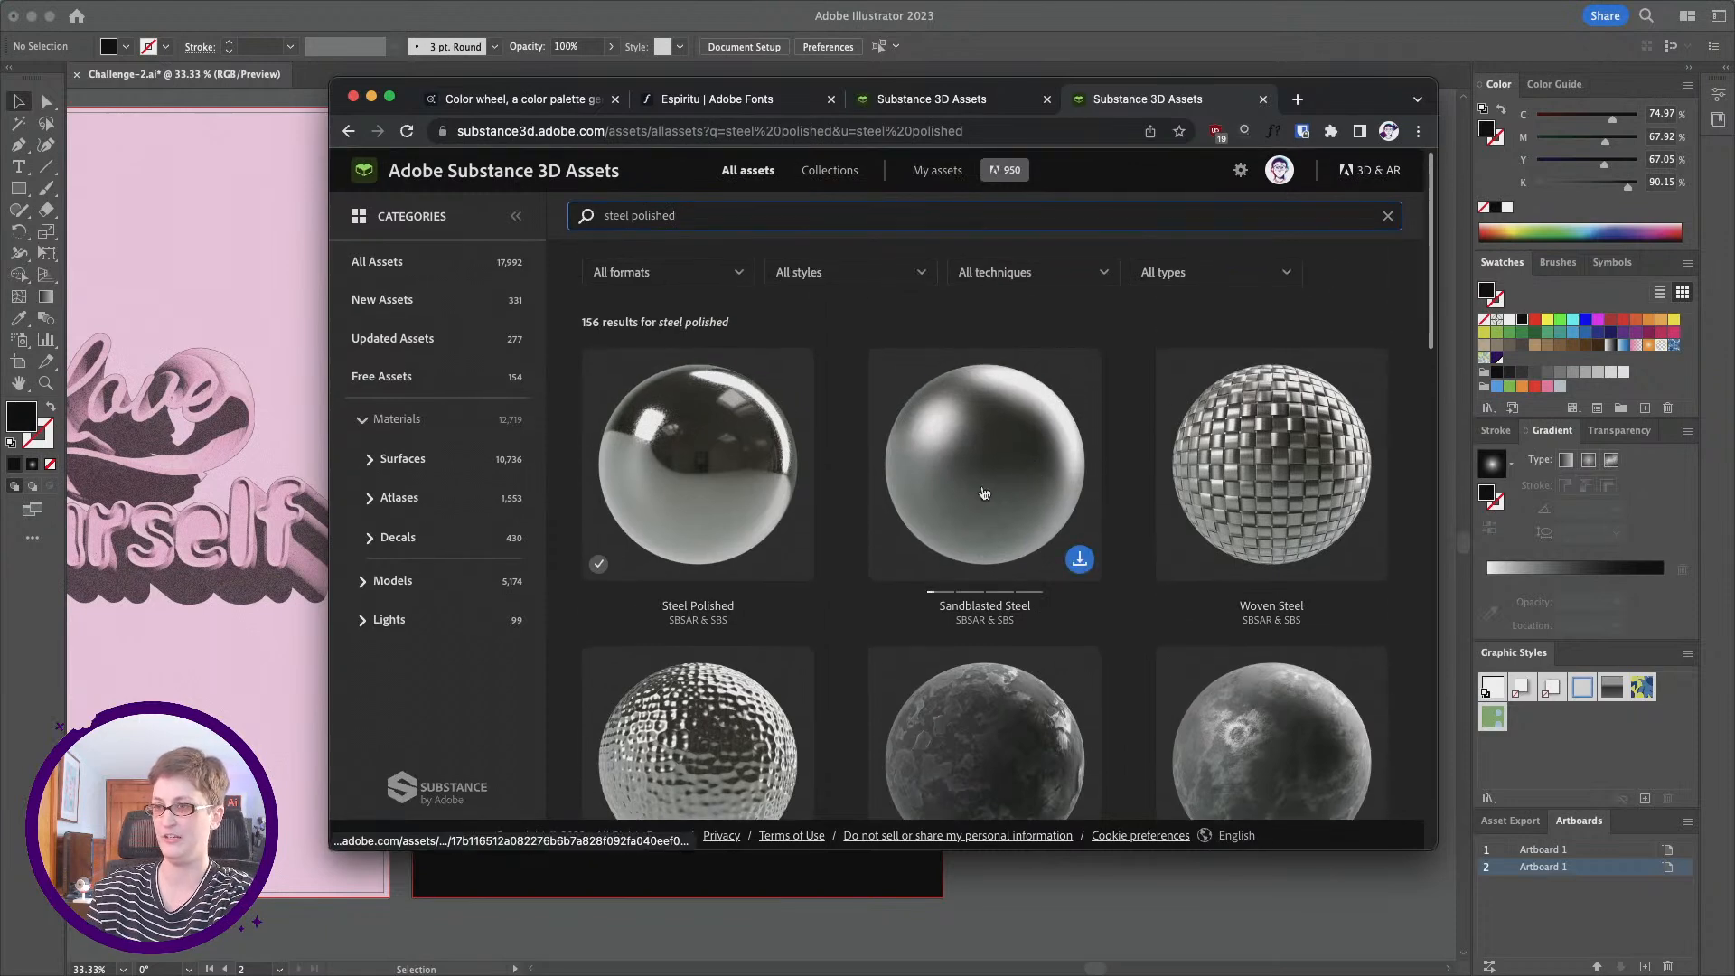
Step: Return to Illustrator and apply the Steel Polished material to both the Not Today and Cupid lettering
{"action": "left_click", "coordinate": [1013, 60]}
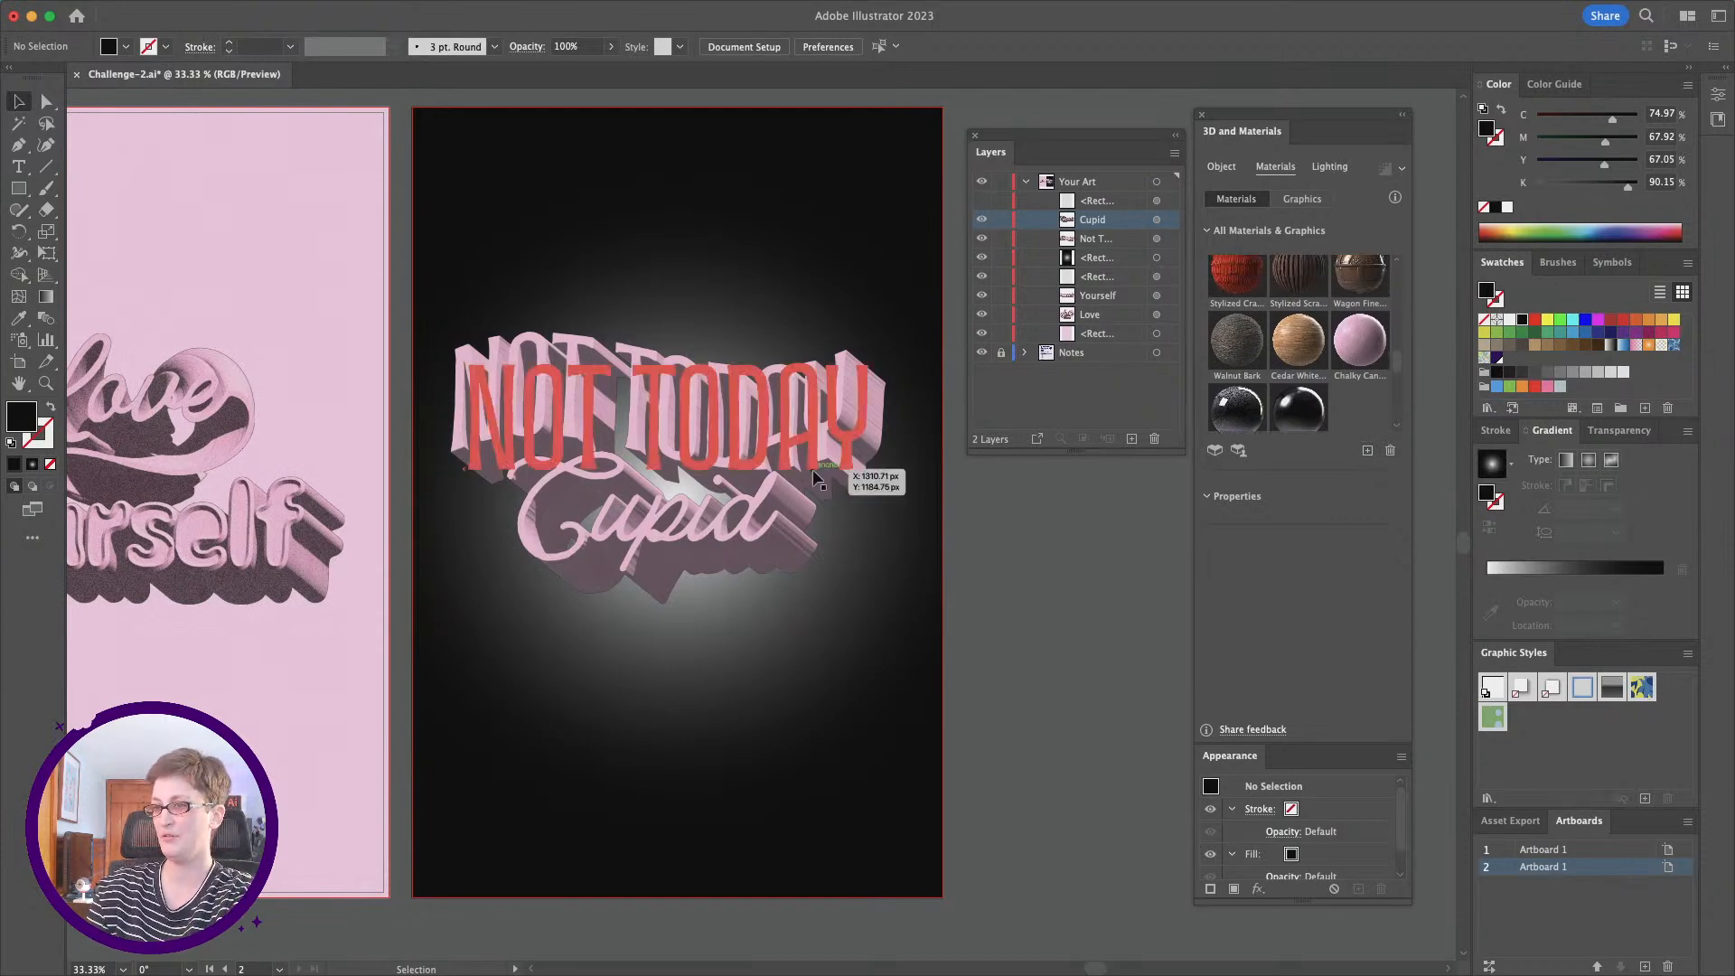
{"action": "left_click", "coordinate": [818, 478]}
{"action": "left_click", "coordinate": [731, 524], "text": "shift"}
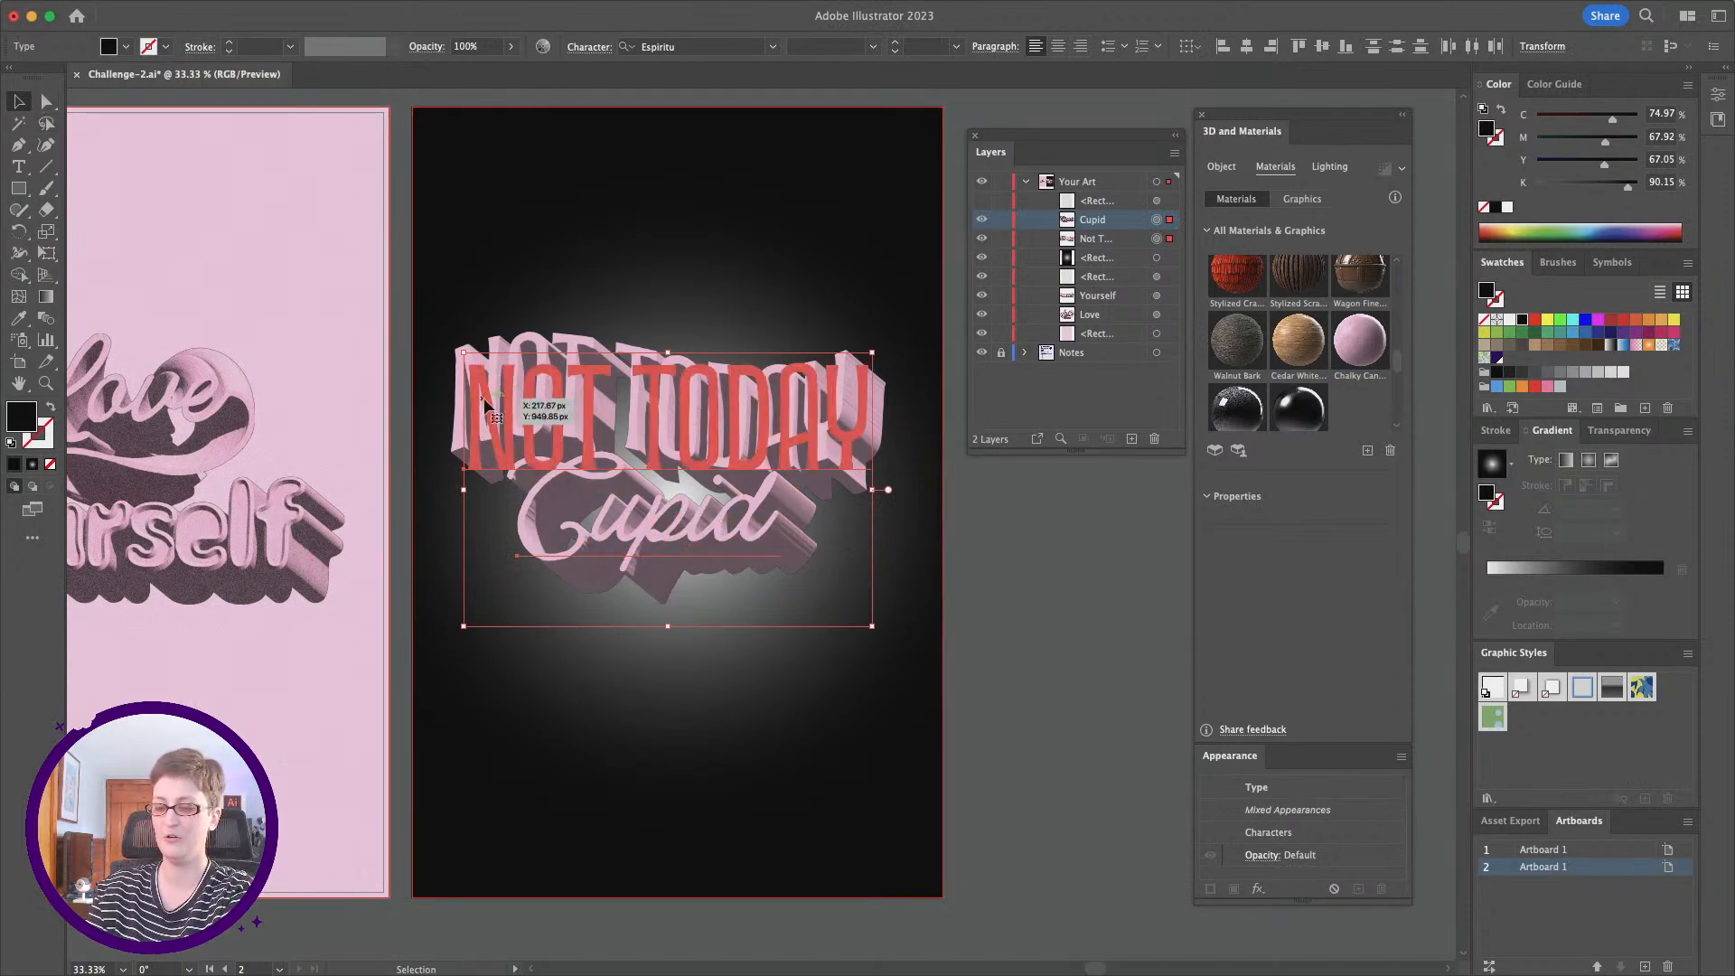
{"action": "scroll", "coordinate": [1265, 336], "scroll_direction": "up", "scroll_amount": 1}
{"action": "scroll", "coordinate": [1265, 336], "scroll_direction": "up", "scroll_amount": 4}
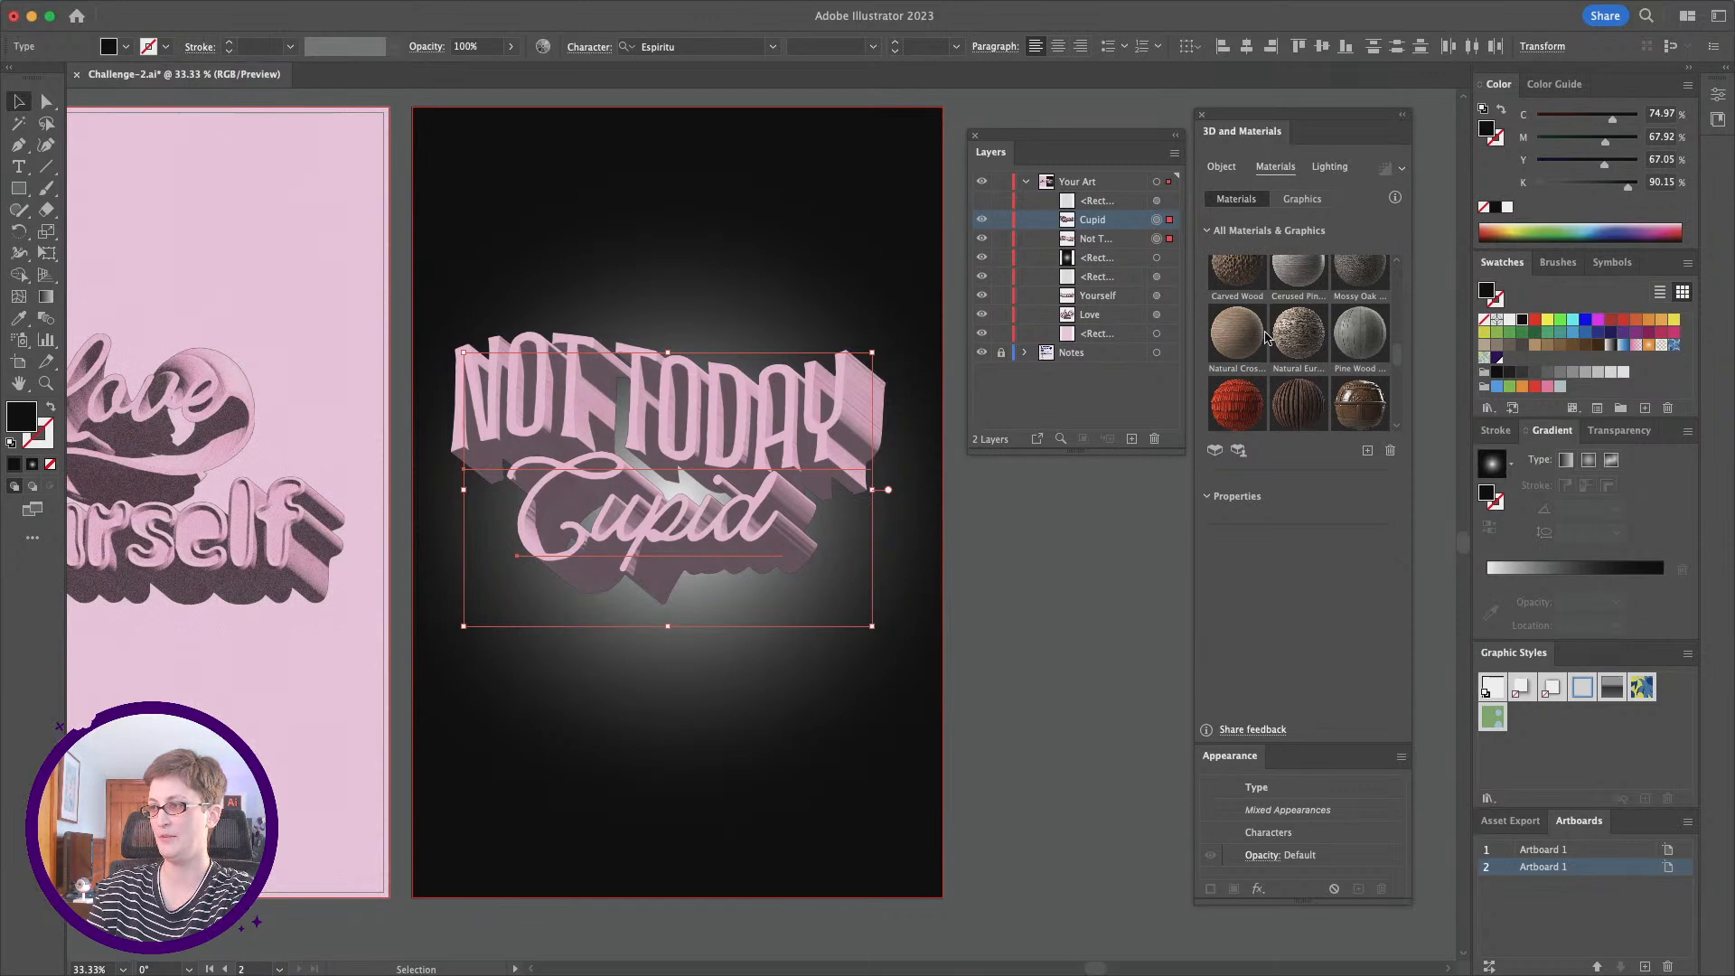
{"action": "scroll", "coordinate": [1328, 339], "scroll_direction": "up", "scroll_amount": 5}
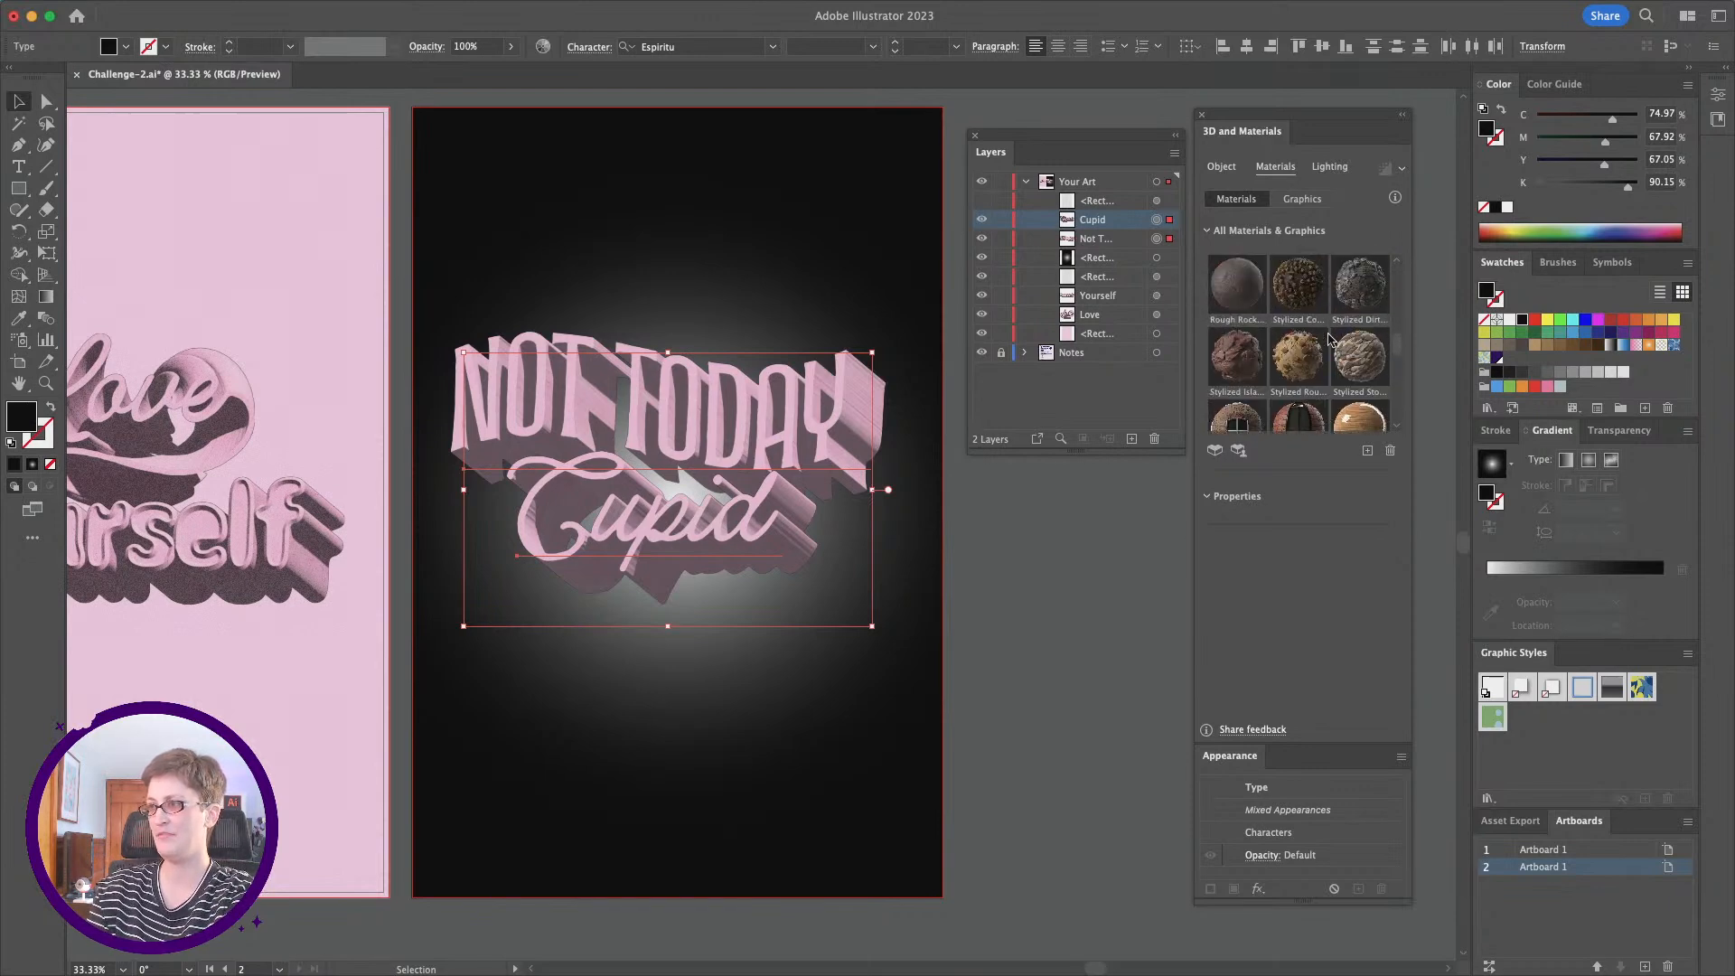
{"action": "scroll", "coordinate": [1328, 338], "scroll_direction": "up", "scroll_amount": 3}
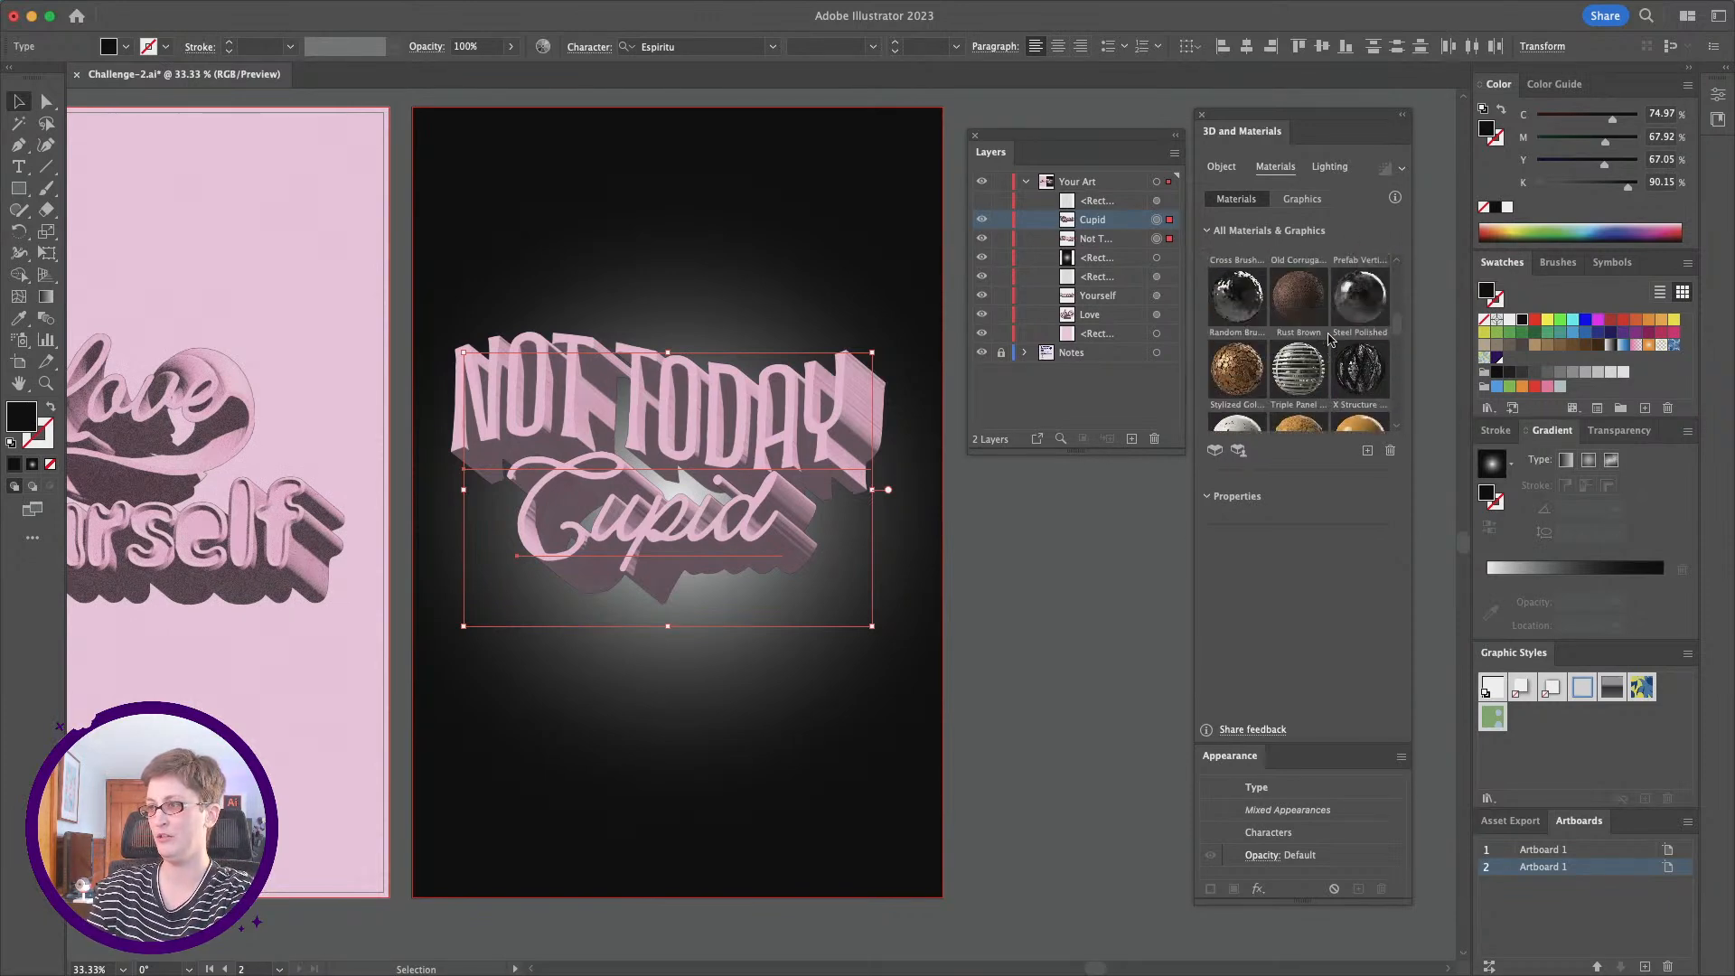
{"action": "left_click", "coordinate": [1351, 310]}
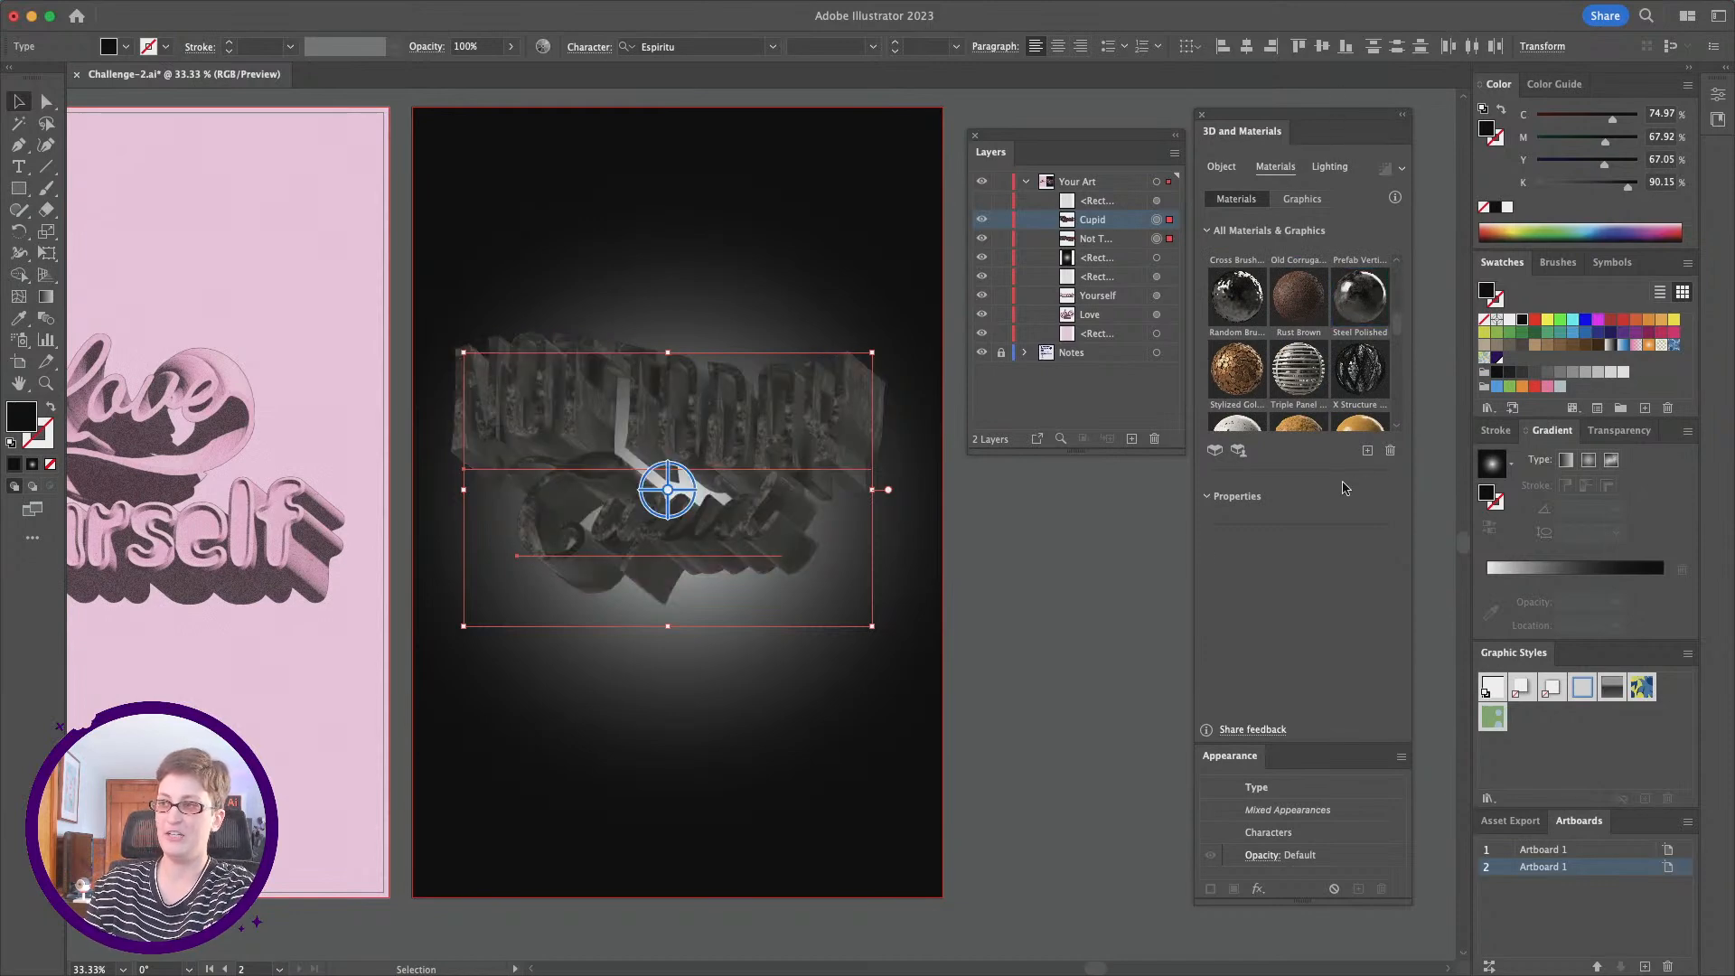
{"action": "left_click", "coordinate": [1061, 609]}
Step: Set Steel Color Variation and Steel Color Irregularities to 0 for the Not Today lettering
{"action": "left_click", "coordinate": [801, 393]}
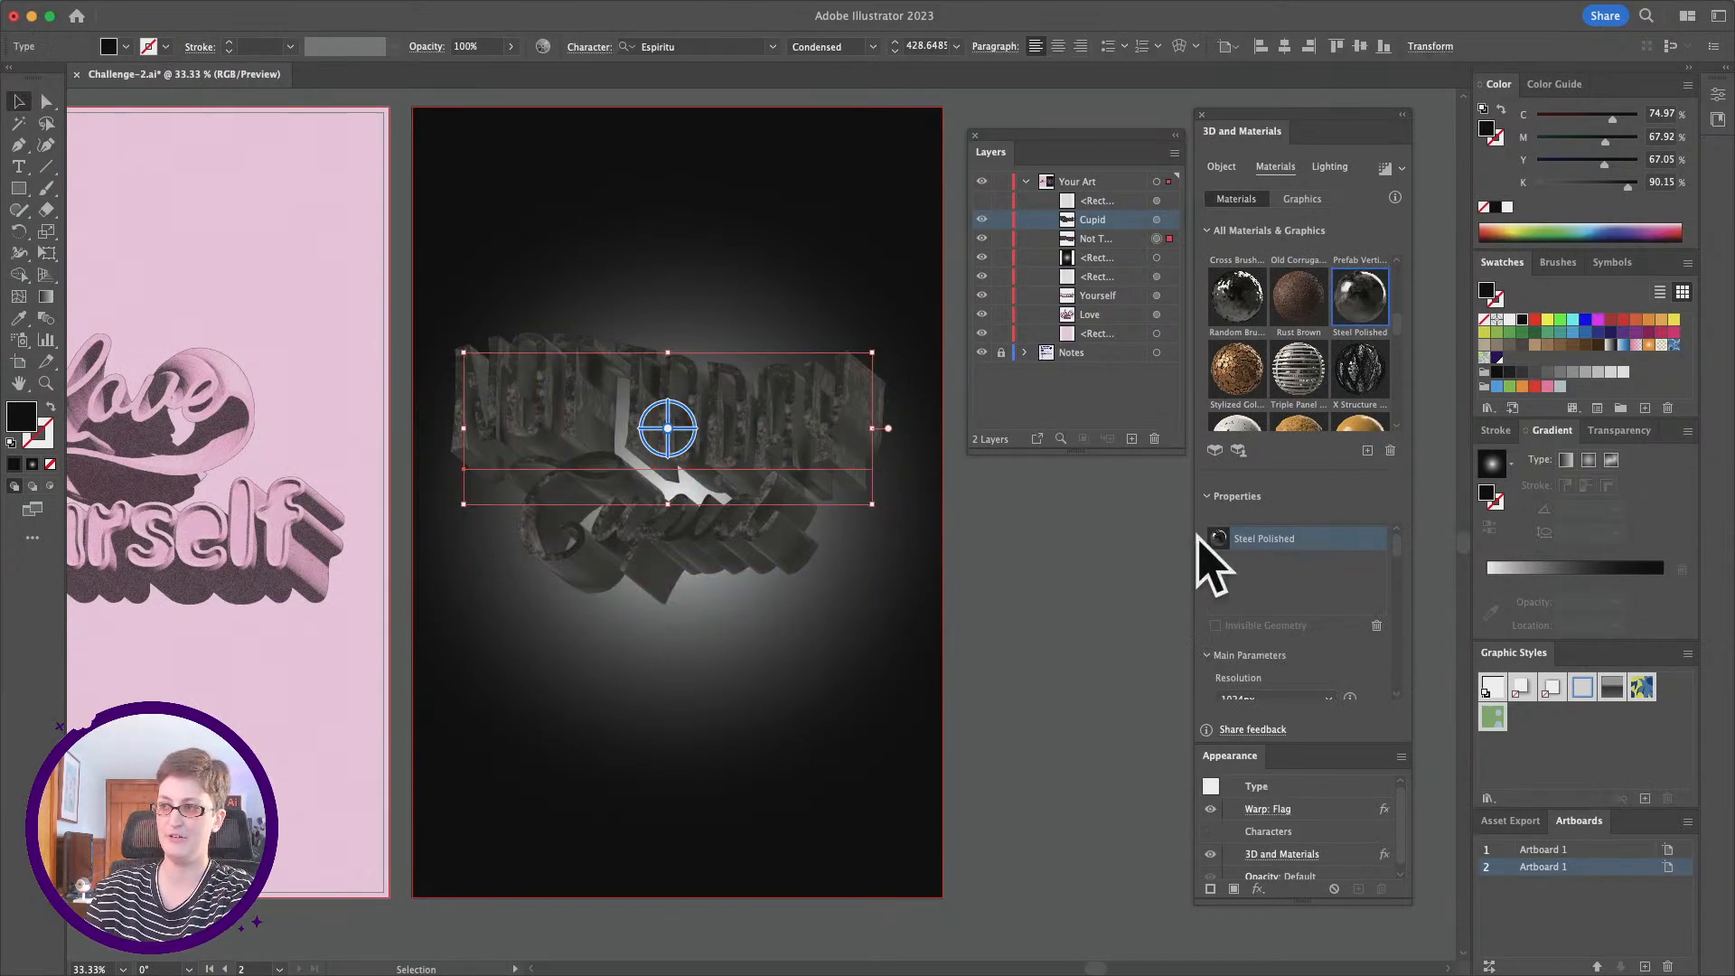
{"action": "scroll", "coordinate": [1315, 632], "scroll_direction": "down", "scroll_amount": 3}
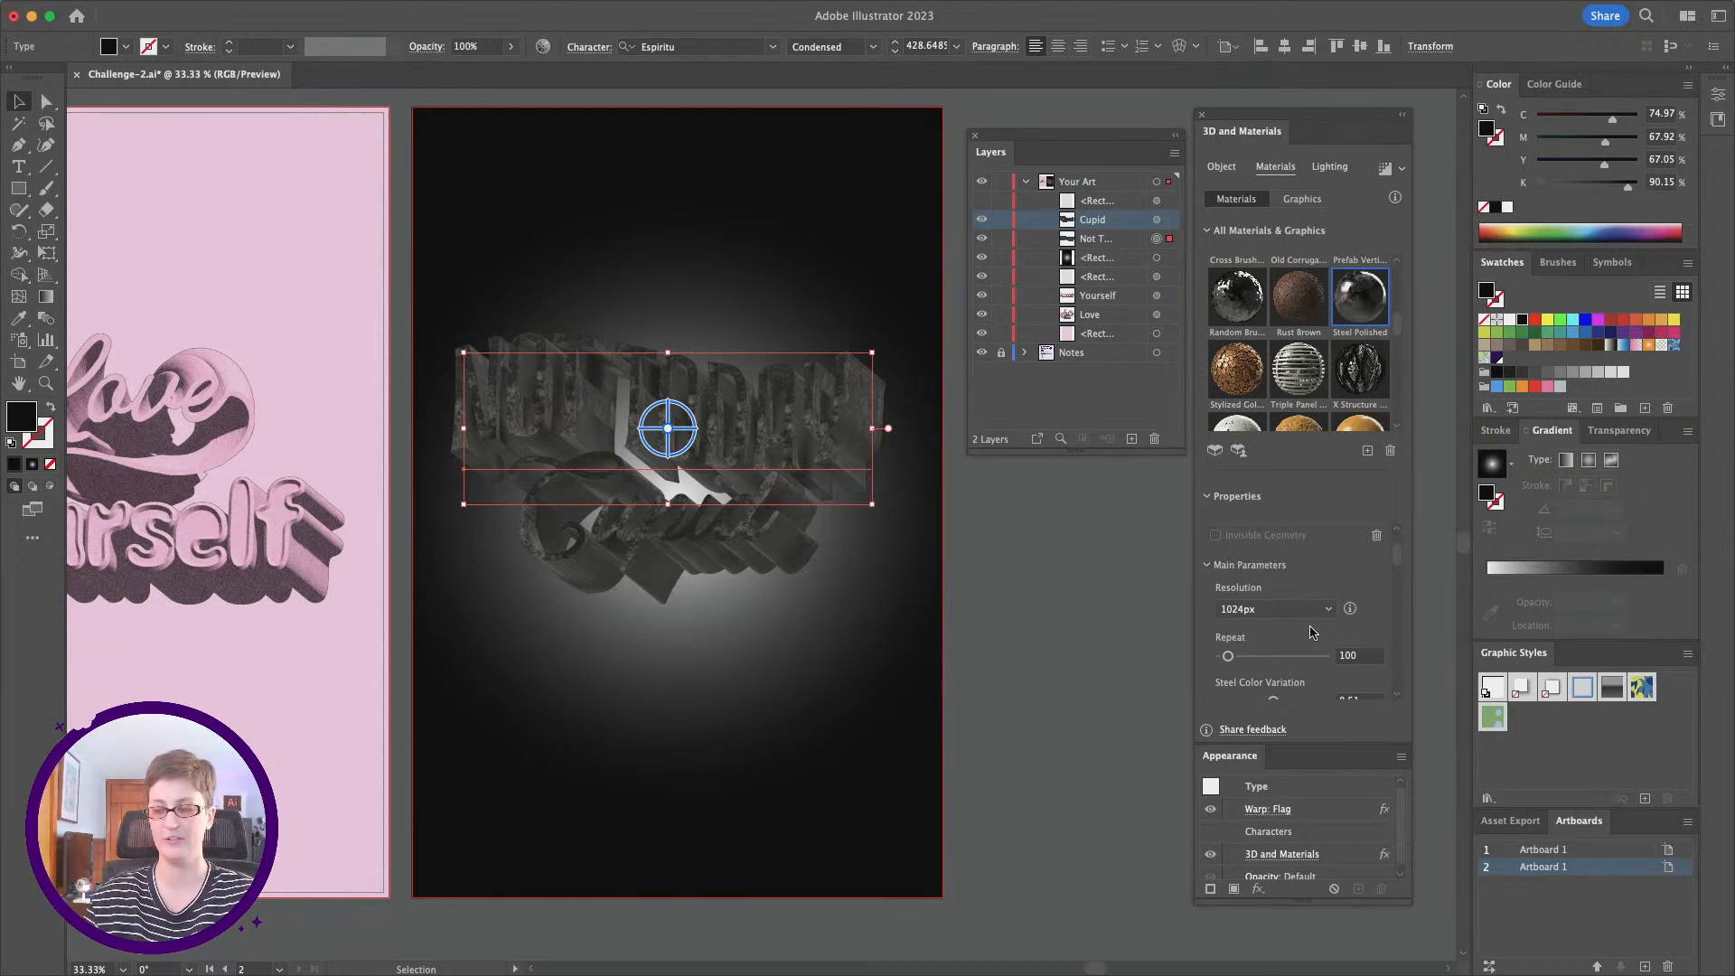
{"action": "scroll", "coordinate": [1312, 629], "scroll_direction": "down", "scroll_amount": 2}
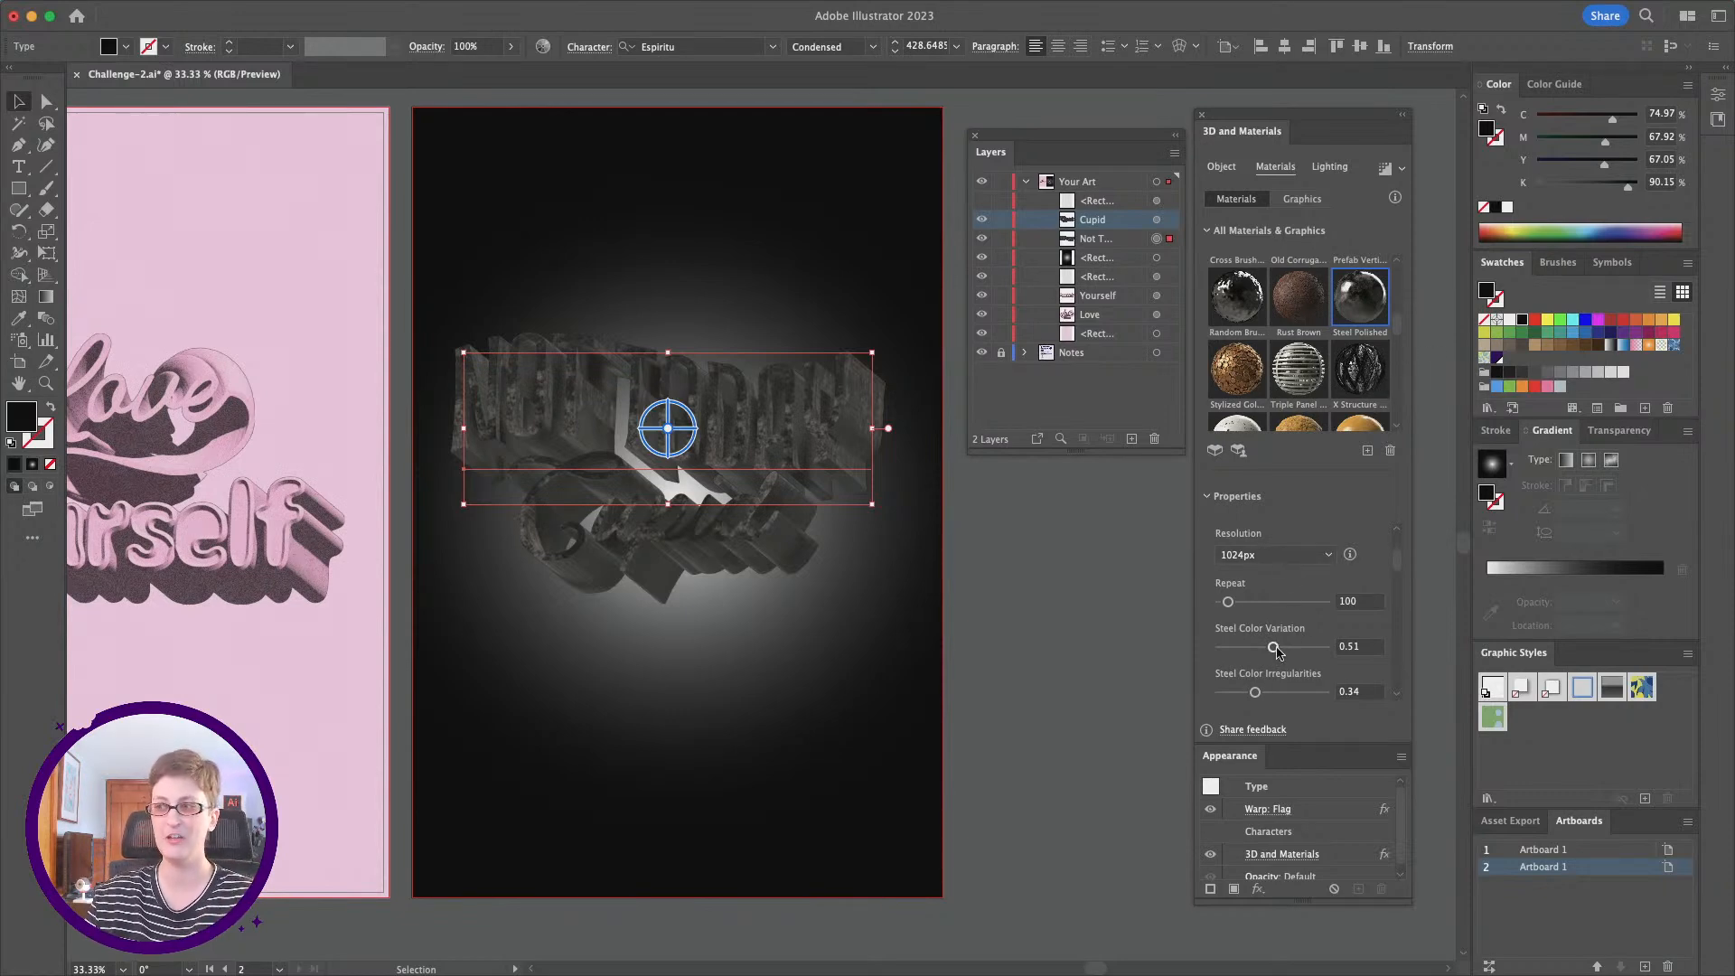
{"action": "left_click_drag", "start_coordinate": [1275, 651], "coordinate": [1220, 648]}
{"action": "scroll", "coordinate": [1254, 643], "scroll_direction": "down", "scroll_amount": 1}
{"action": "scroll", "coordinate": [1255, 643], "scroll_direction": "down", "scroll_amount": 1}
{"action": "left_click_drag", "start_coordinate": [1255, 657], "coordinate": [1218, 658]}
Step: Set Dirt and Oxidation to 0 in the steel material of Not Today and review its remaining parameters
{"action": "scroll", "coordinate": [1242, 634], "scroll_direction": "down", "scroll_amount": 2}
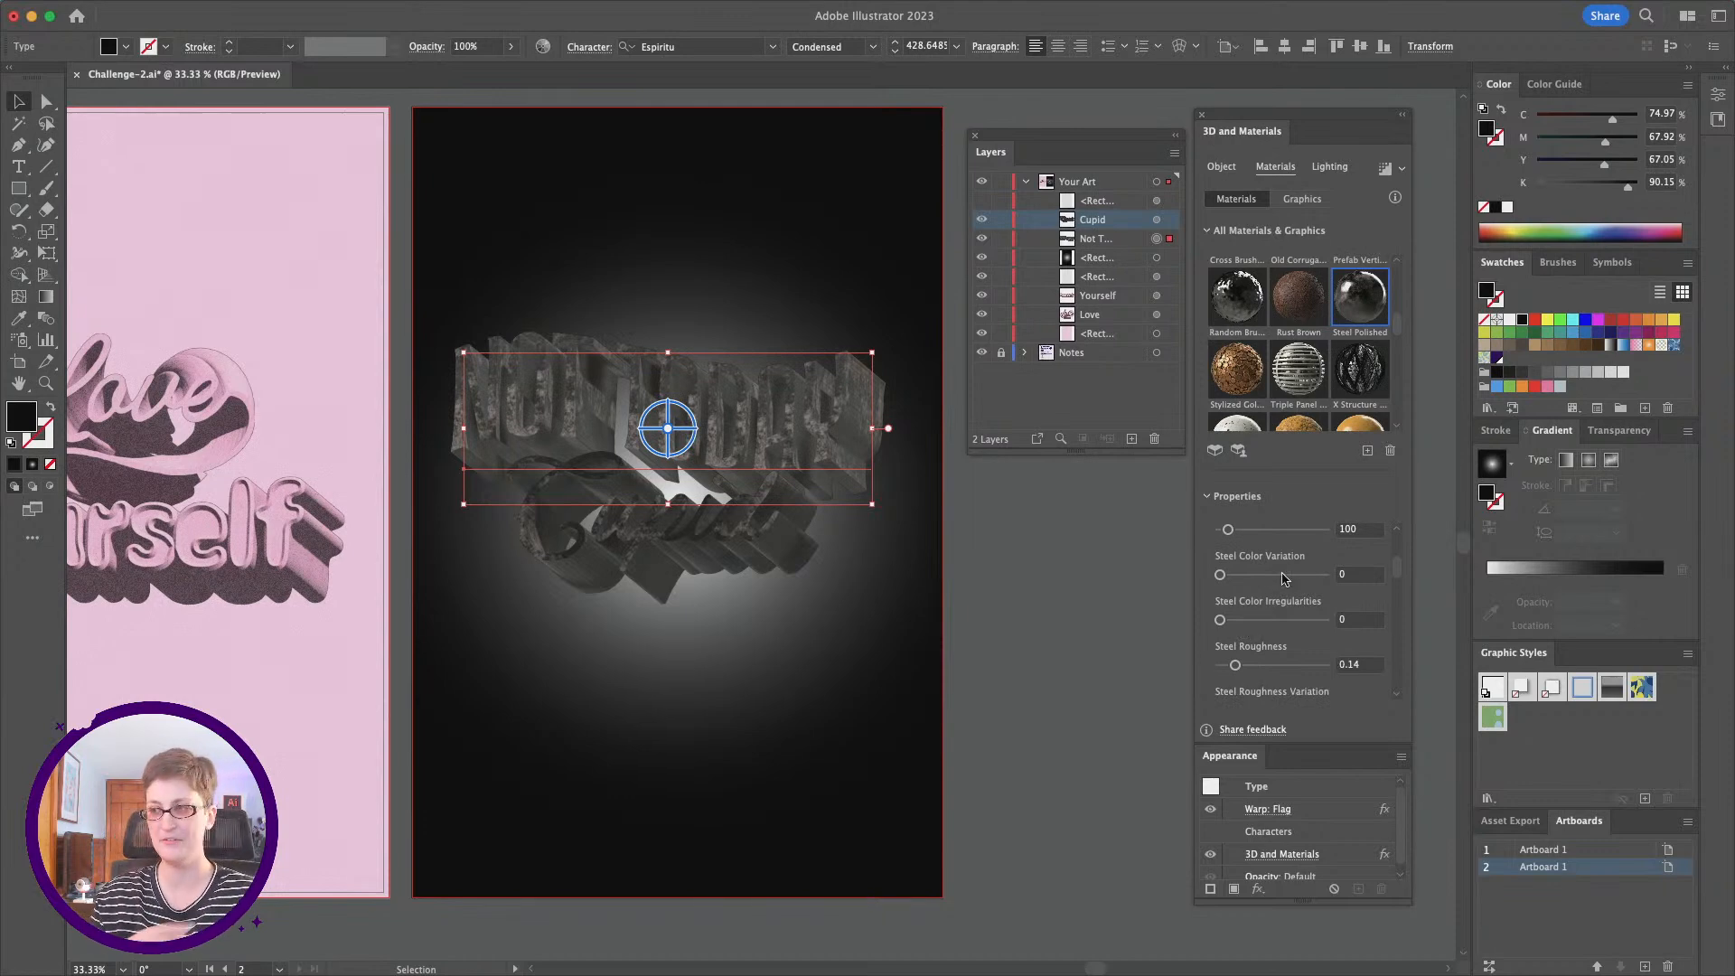
{"action": "scroll", "coordinate": [1291, 598], "scroll_direction": "down", "scroll_amount": 4}
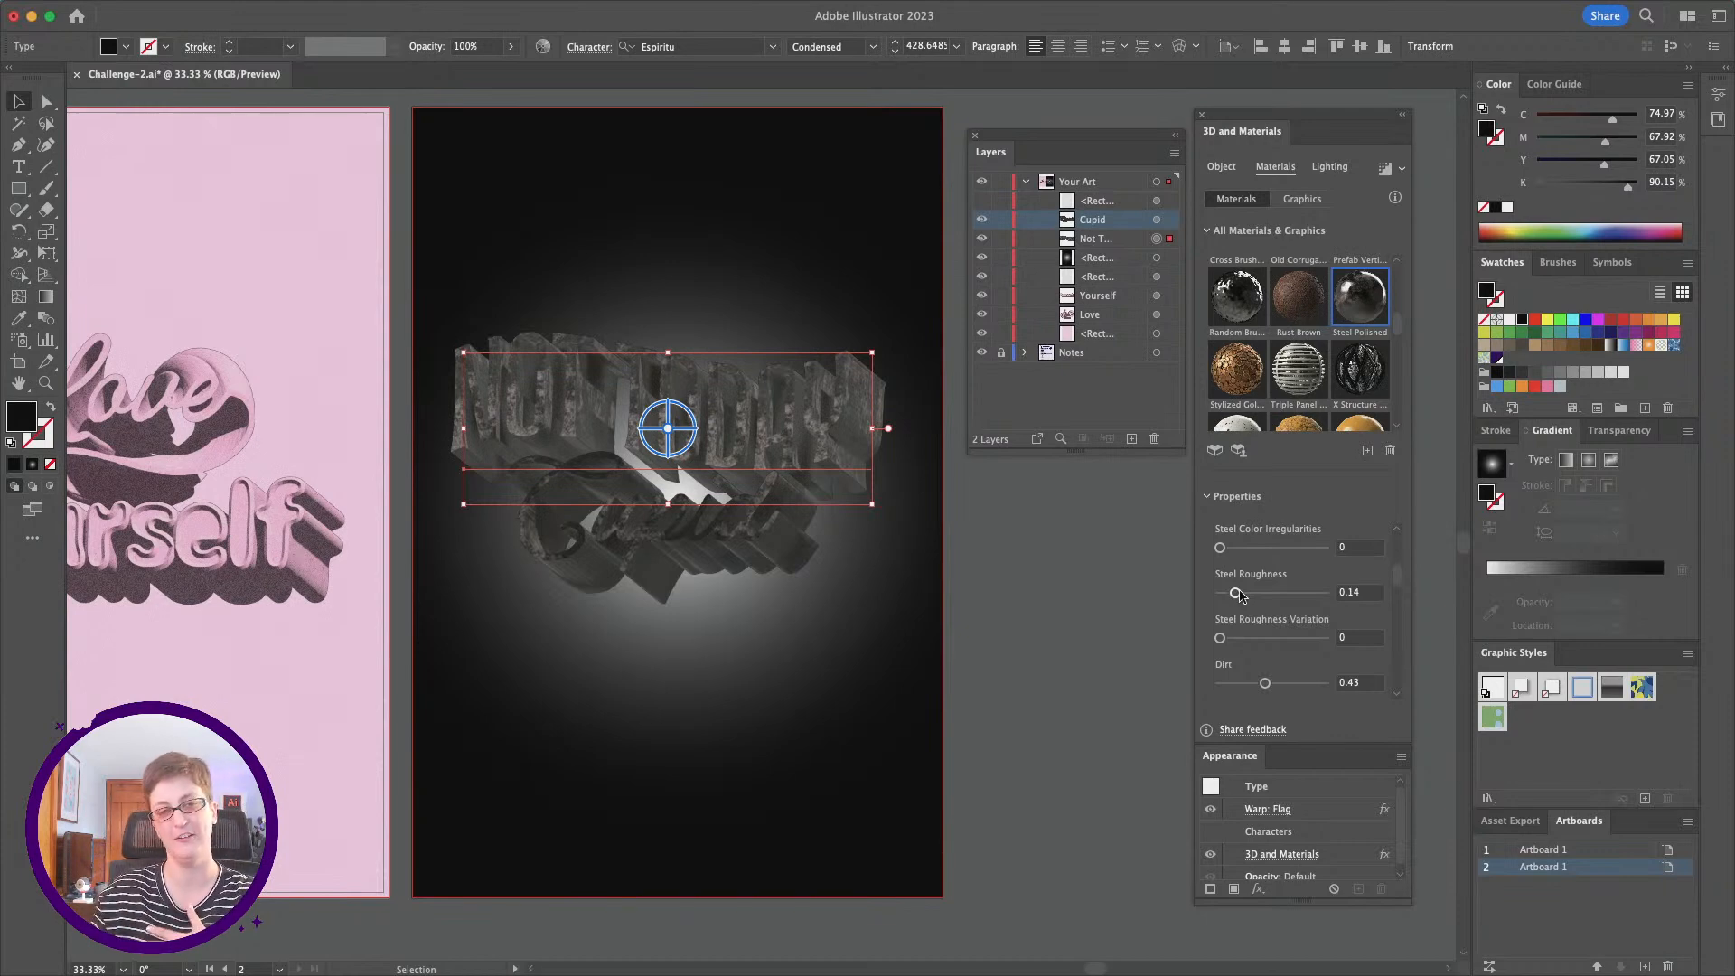
{"action": "scroll", "coordinate": [1266, 672], "scroll_direction": "down", "scroll_amount": 1}
{"action": "scroll", "coordinate": [1292, 612], "scroll_direction": "down", "scroll_amount": 3}
{"action": "scroll", "coordinate": [1283, 606], "scroll_direction": "down", "scroll_amount": 4}
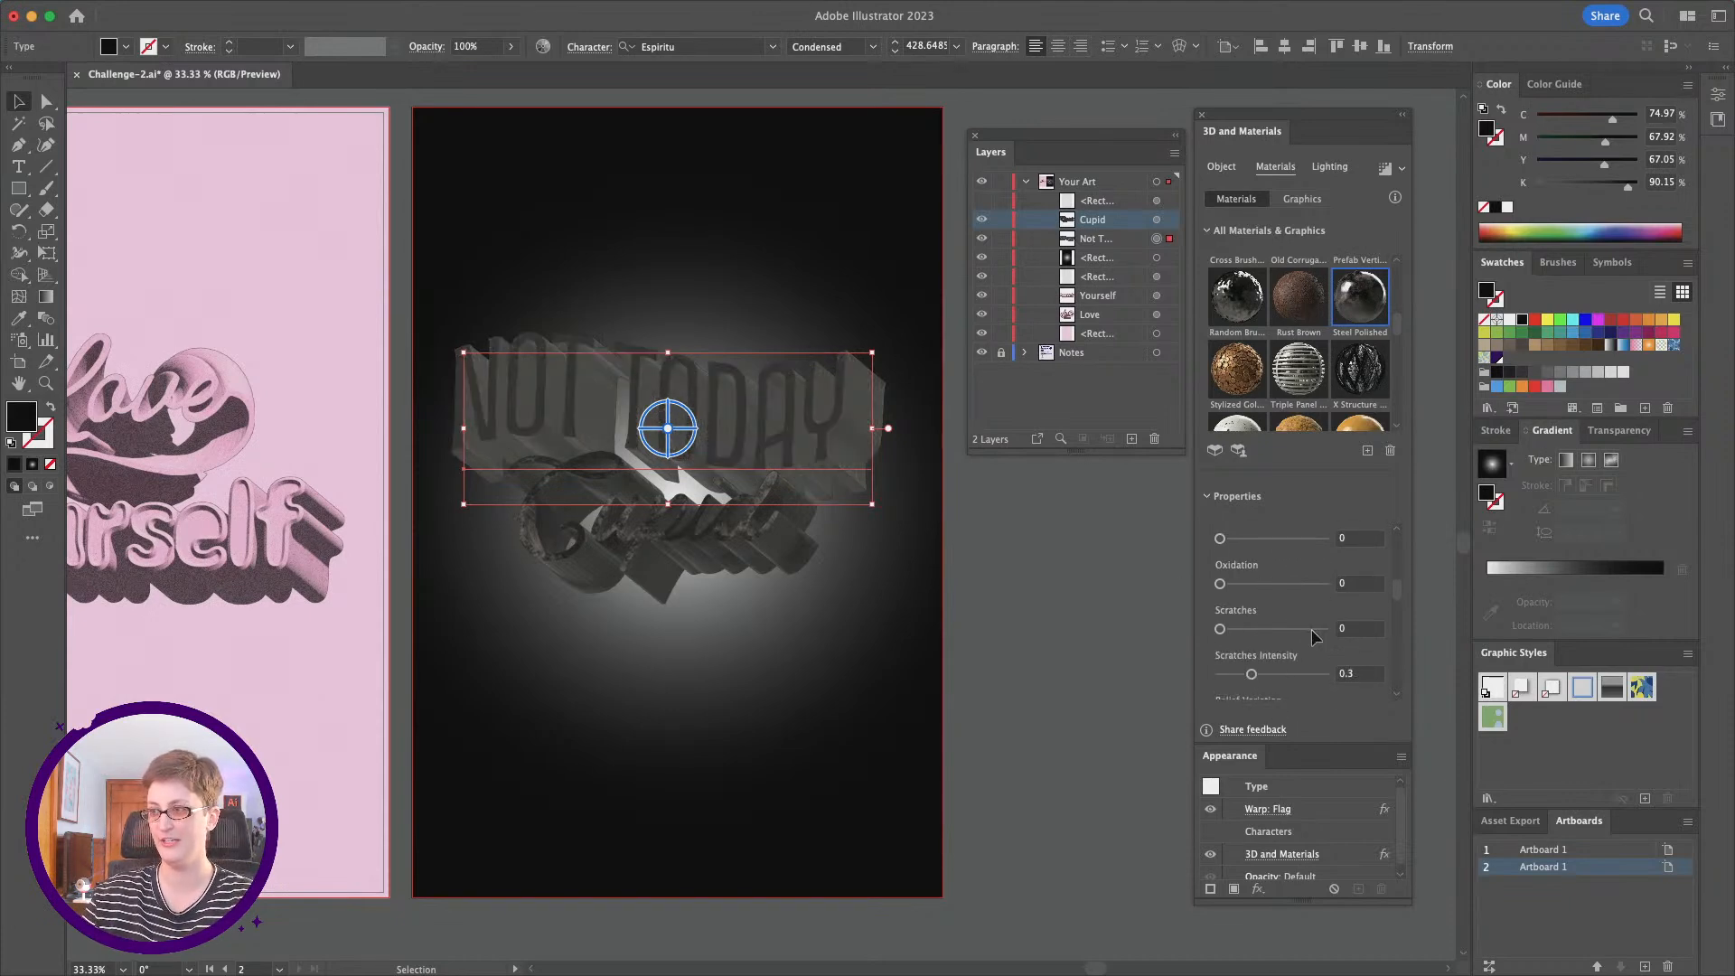
{"action": "scroll", "coordinate": [1265, 595], "scroll_direction": "down", "scroll_amount": 5}
{"action": "scroll", "coordinate": [1266, 595], "scroll_direction": "down", "scroll_amount": 1}
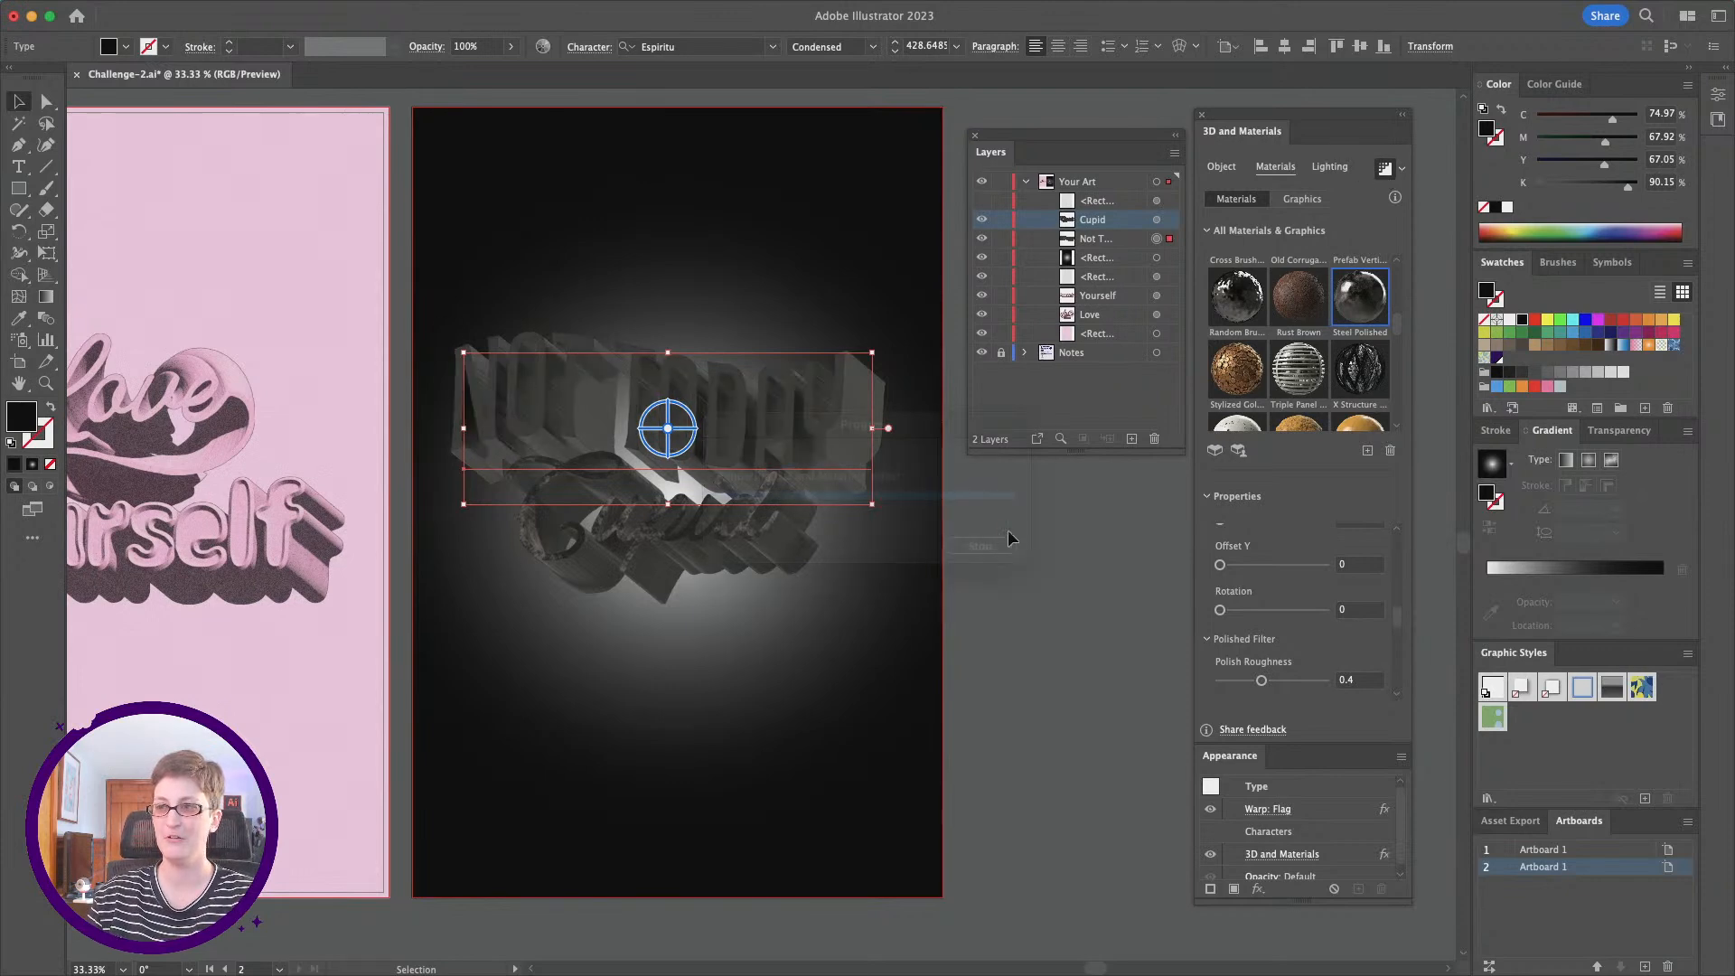
Step: Light the Not Today lettering with the Diffuse preset
{"action": "key", "text": "z"}
{"action": "left_click", "coordinate": [823, 431]}
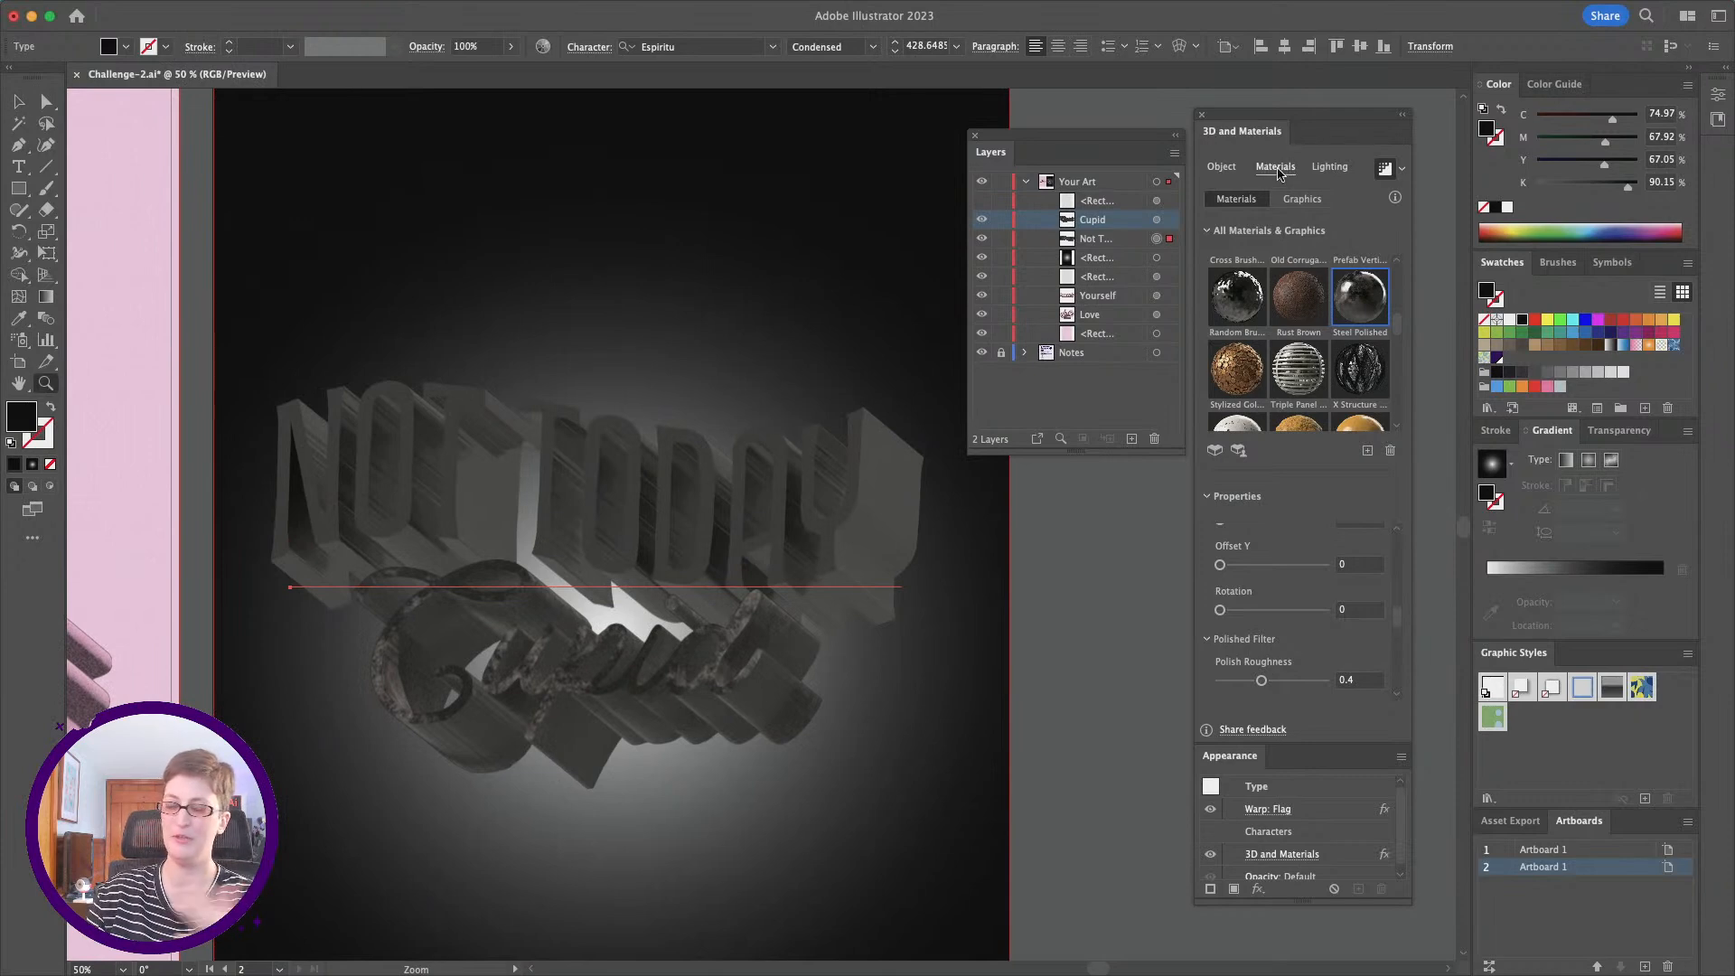
{"action": "left_click", "coordinate": [1326, 168]}
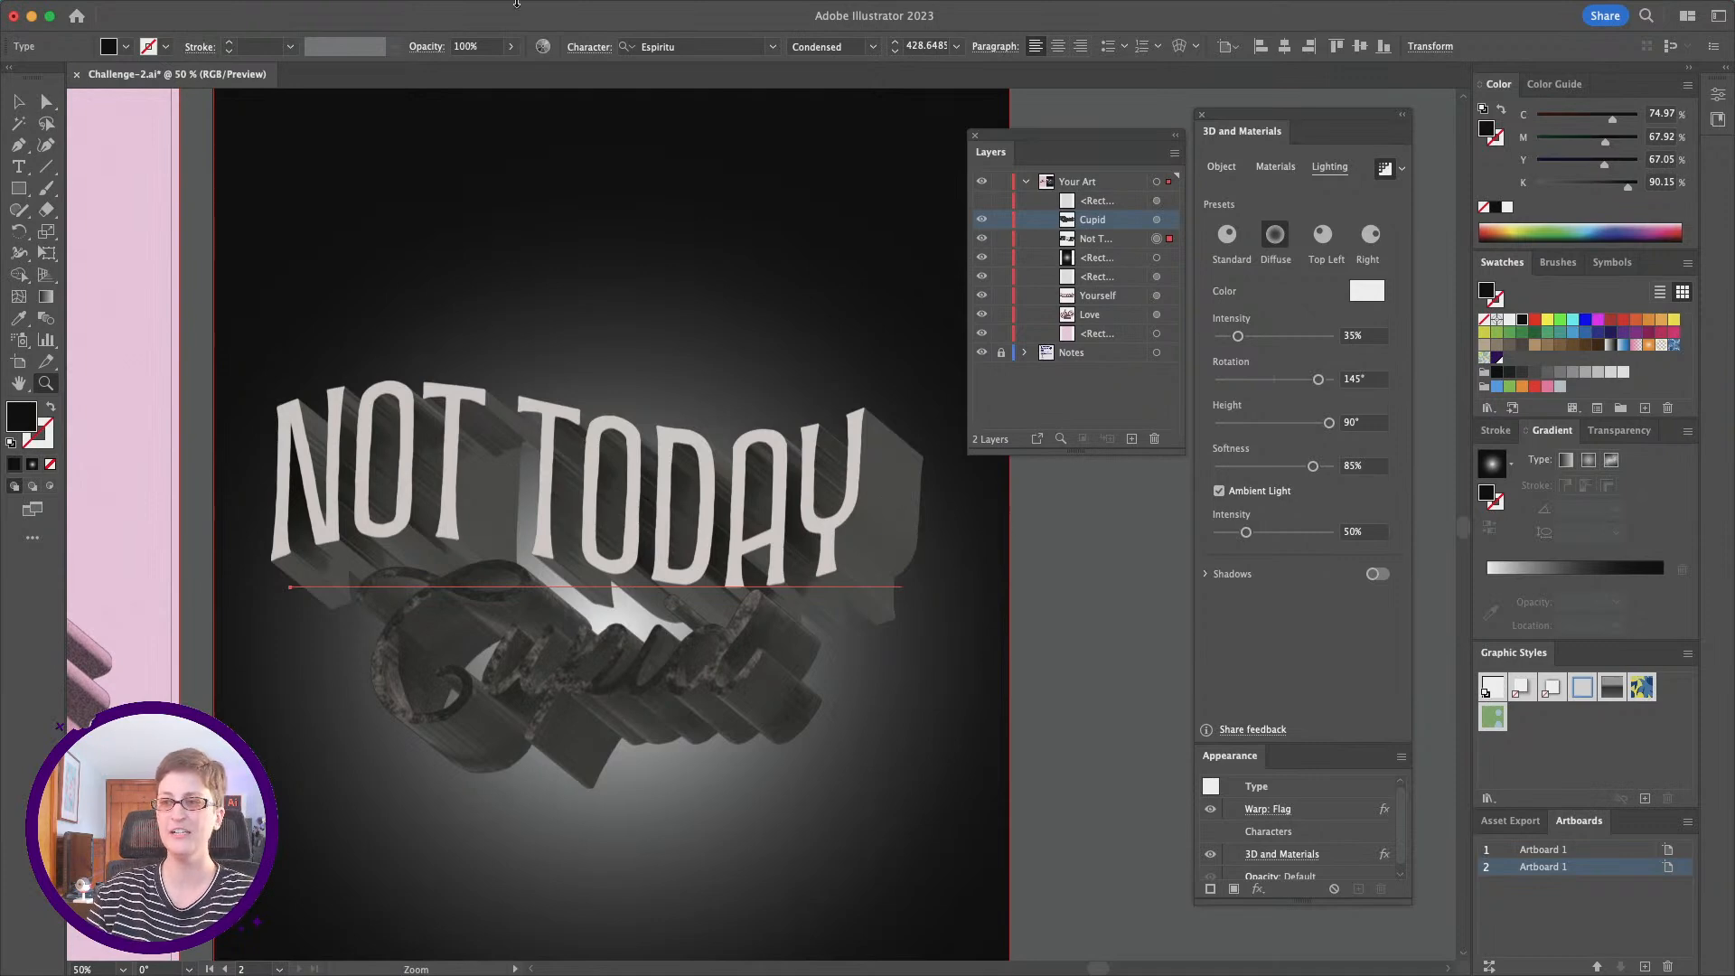
{"action": "left_click", "coordinate": [18, 101]}
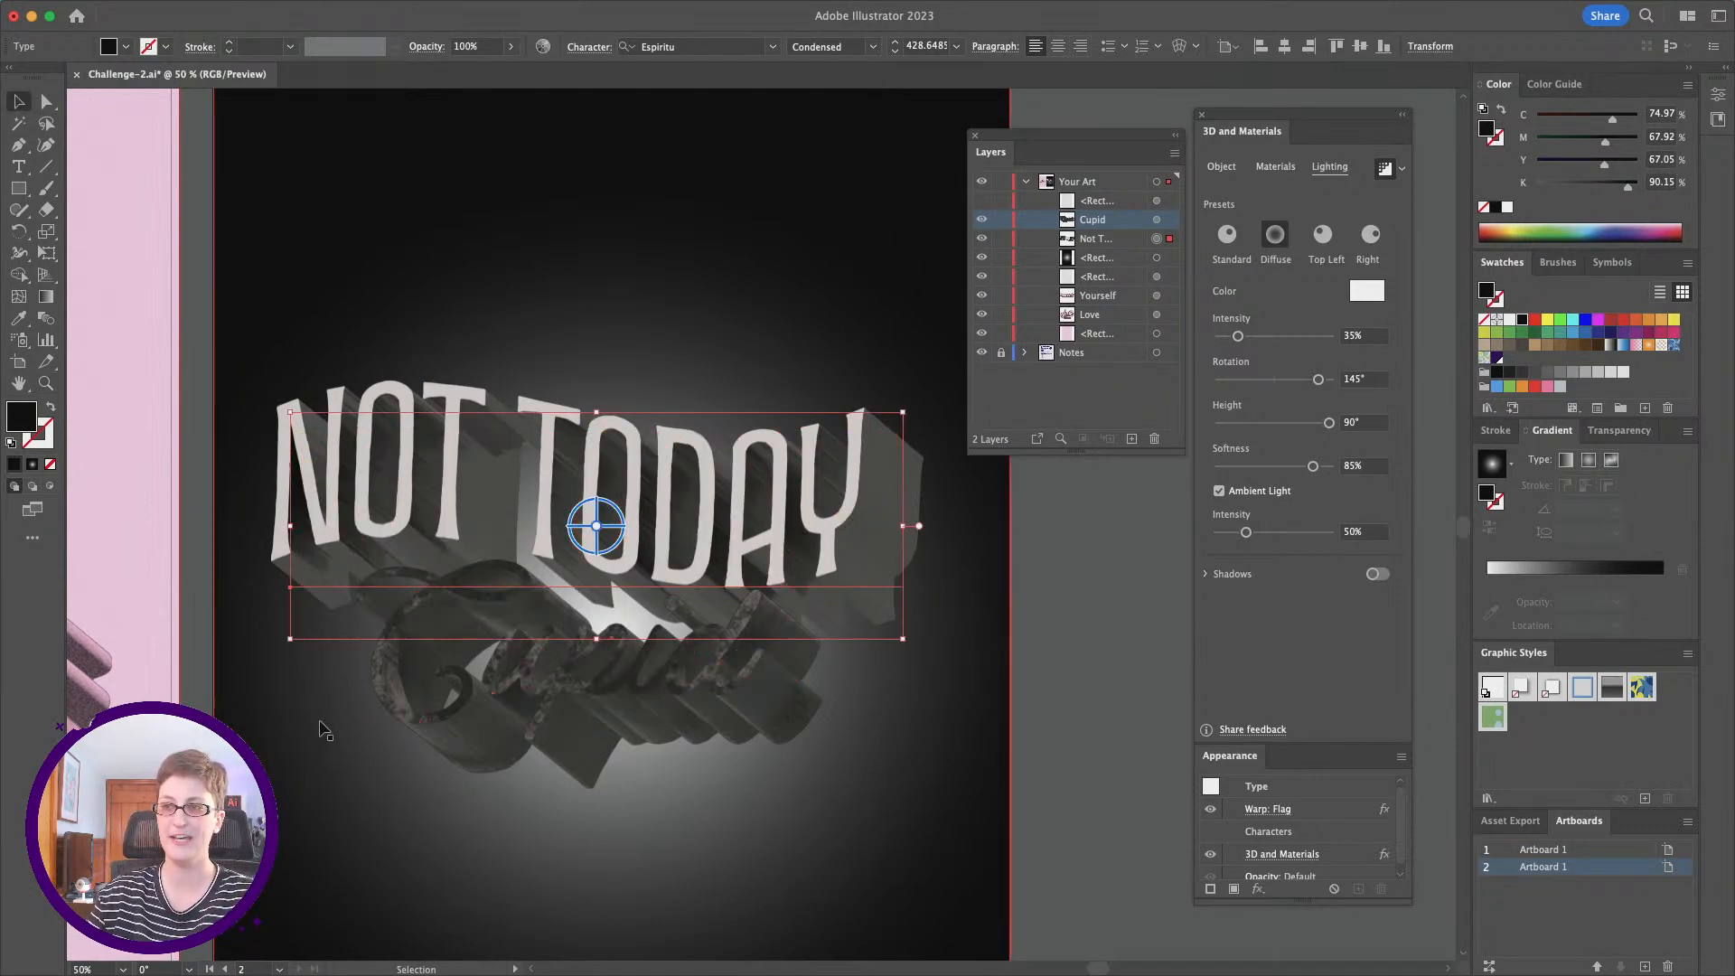
Step: Add a bevel with the Round shape to Not Today and inspect the letter edges up close
{"action": "left_click", "coordinate": [1219, 171]}
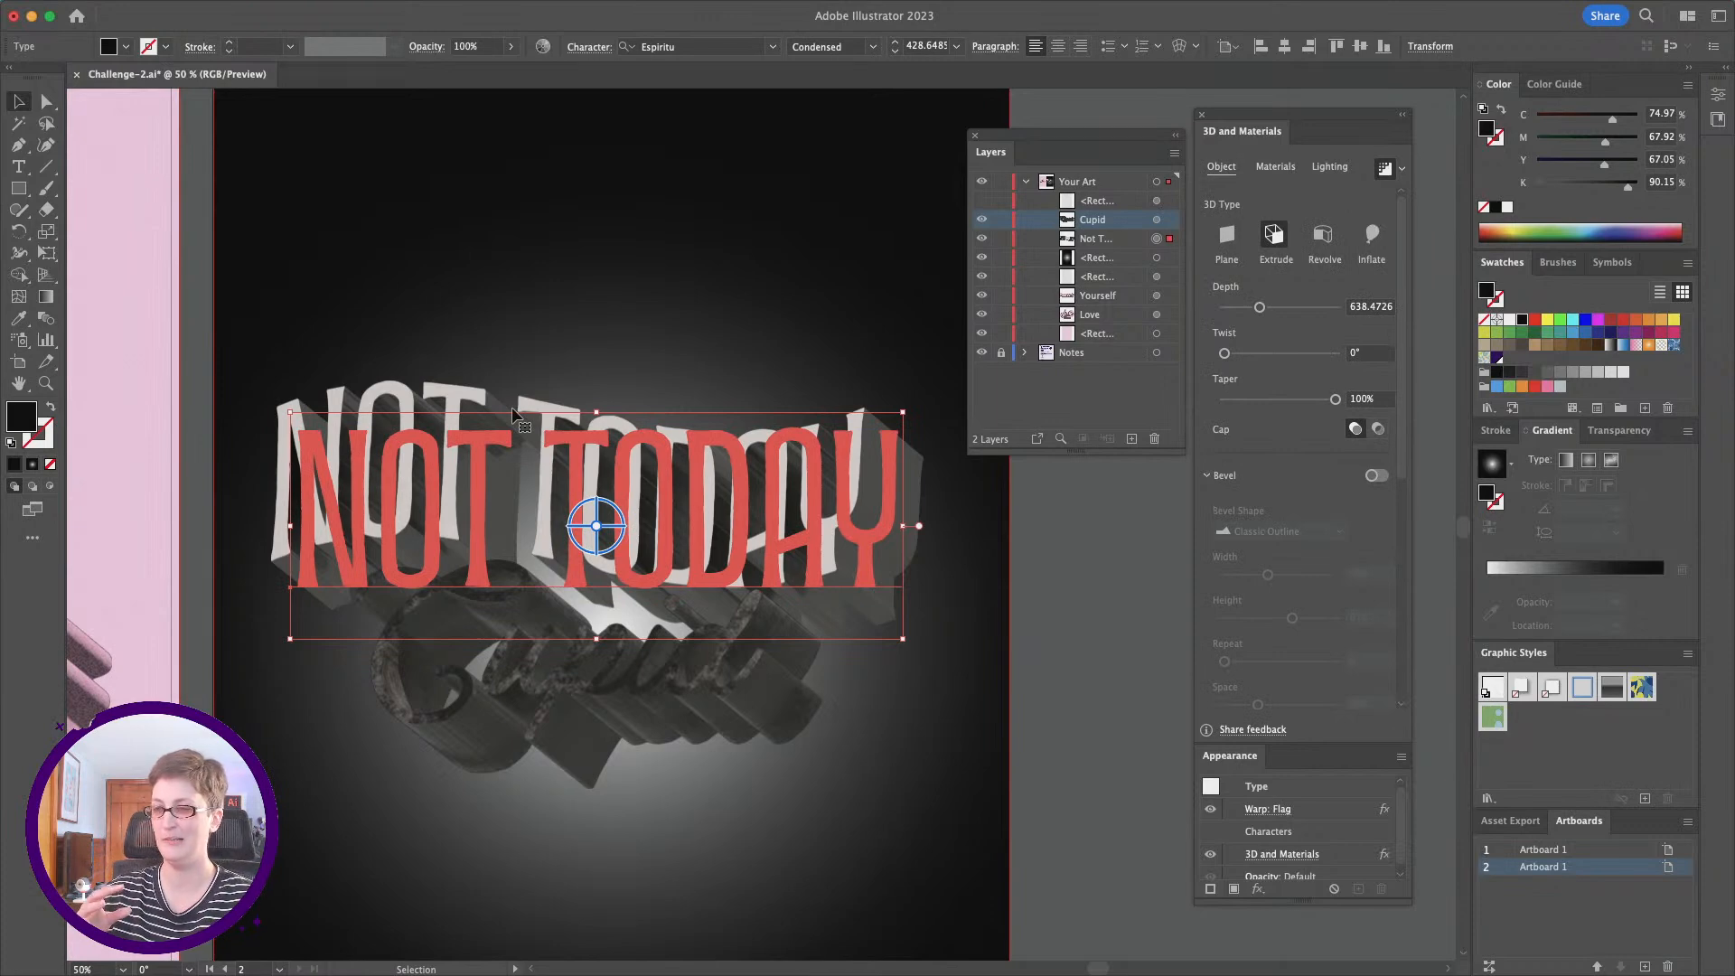
{"action": "left_click", "coordinate": [1377, 476]}
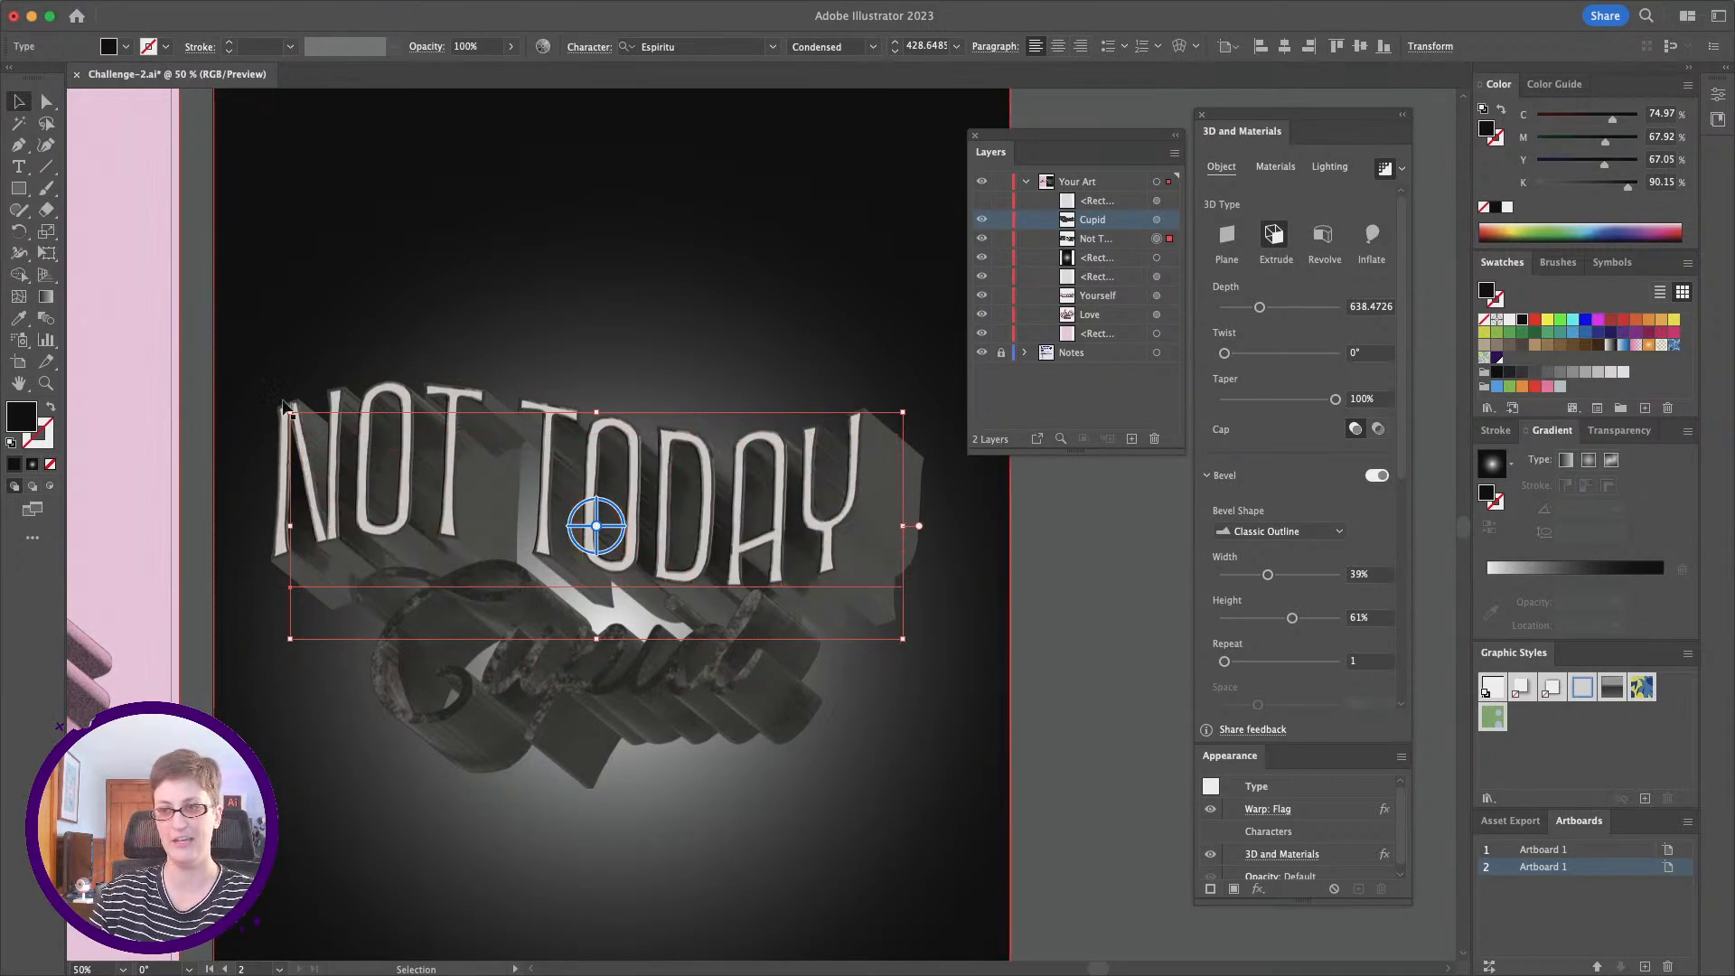
{"action": "left_click", "coordinate": [1337, 533]}
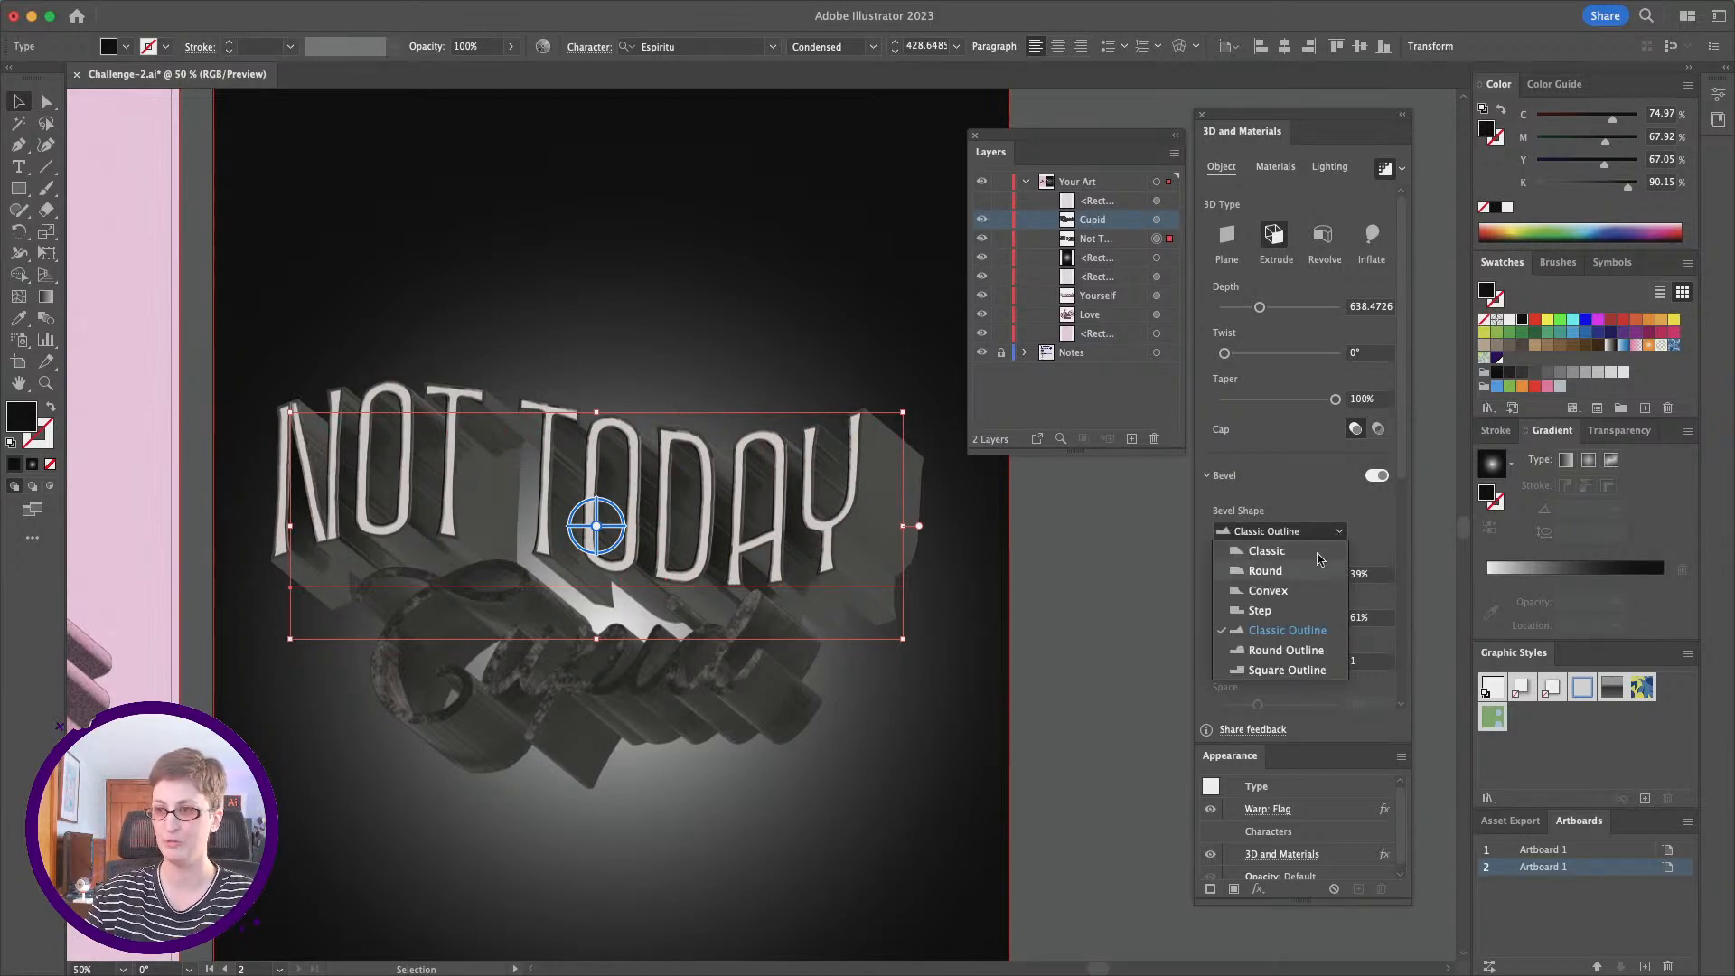
{"action": "left_click", "coordinate": [45, 383]}
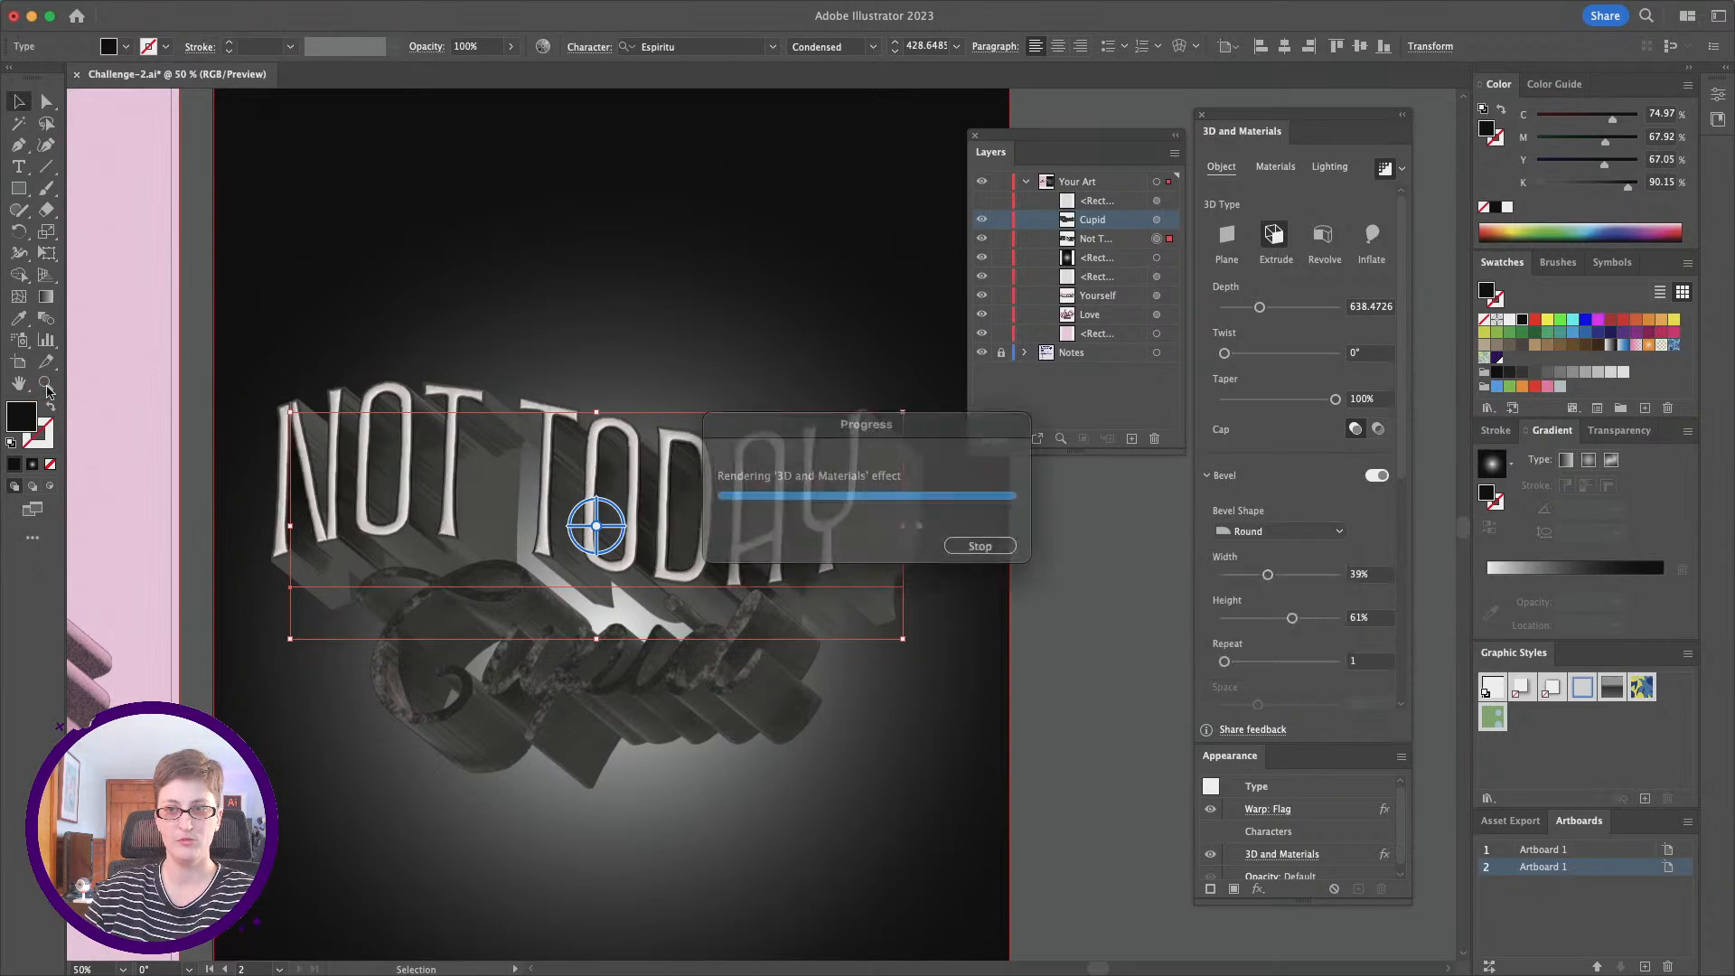
{"action": "left_click", "coordinate": [741, 486]}
{"action": "left_click", "coordinate": [708, 550]}
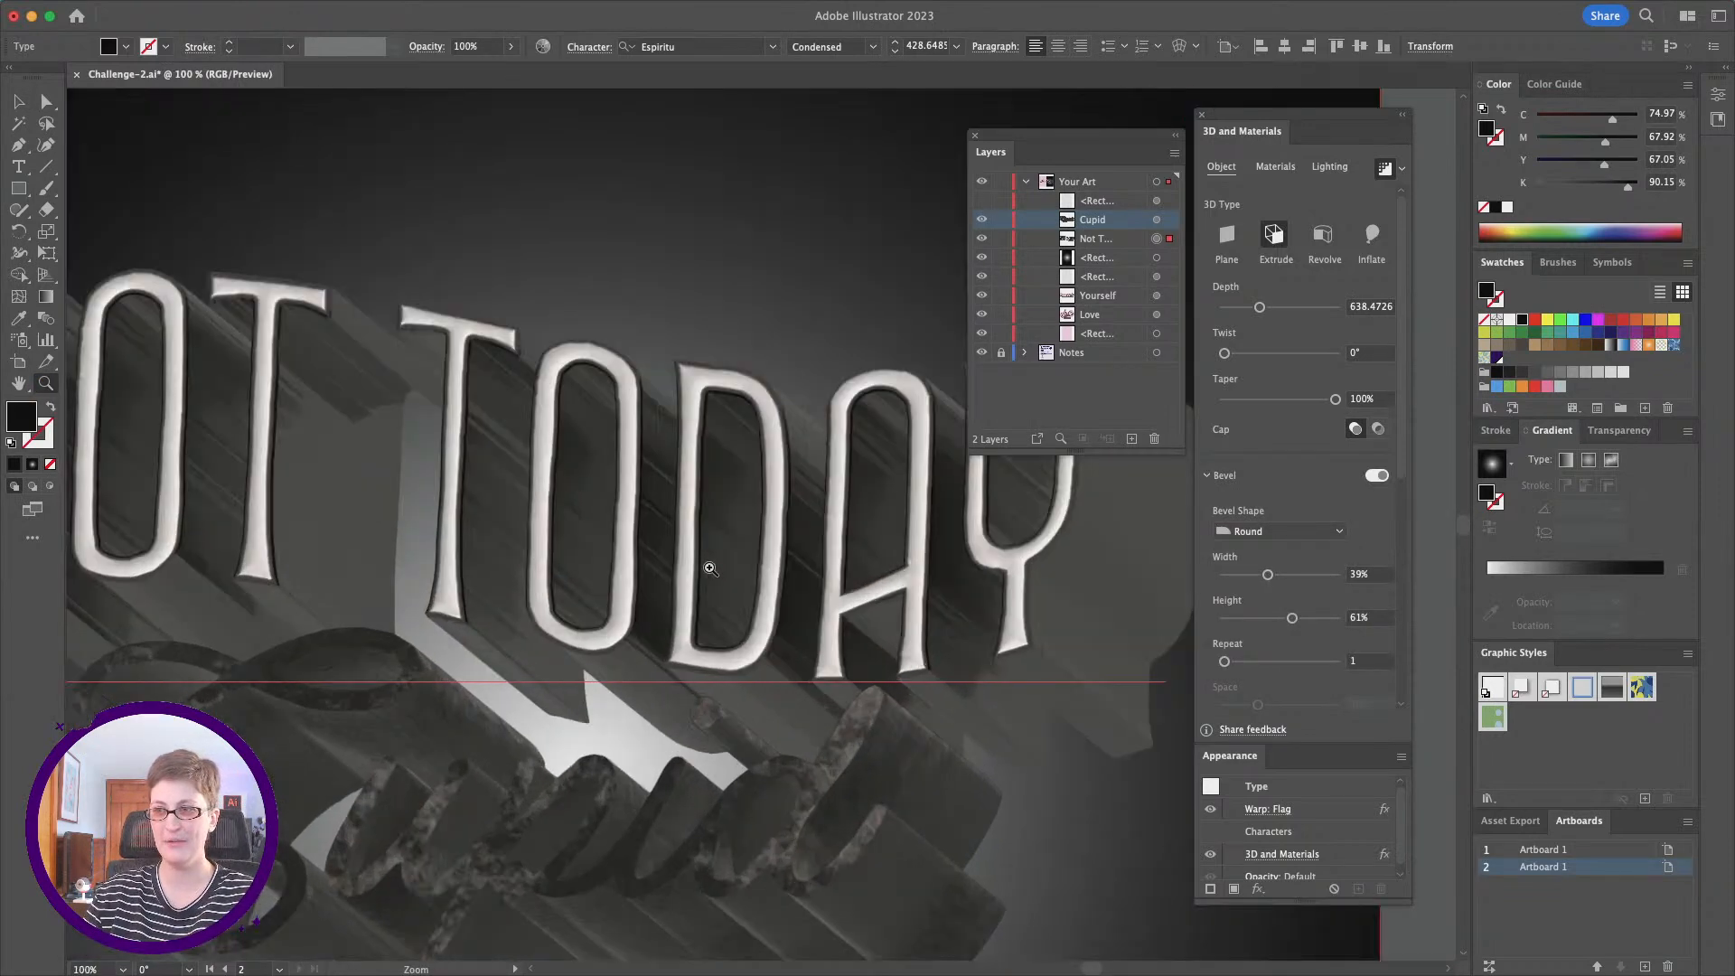
{"action": "left_click", "coordinate": [708, 568]}
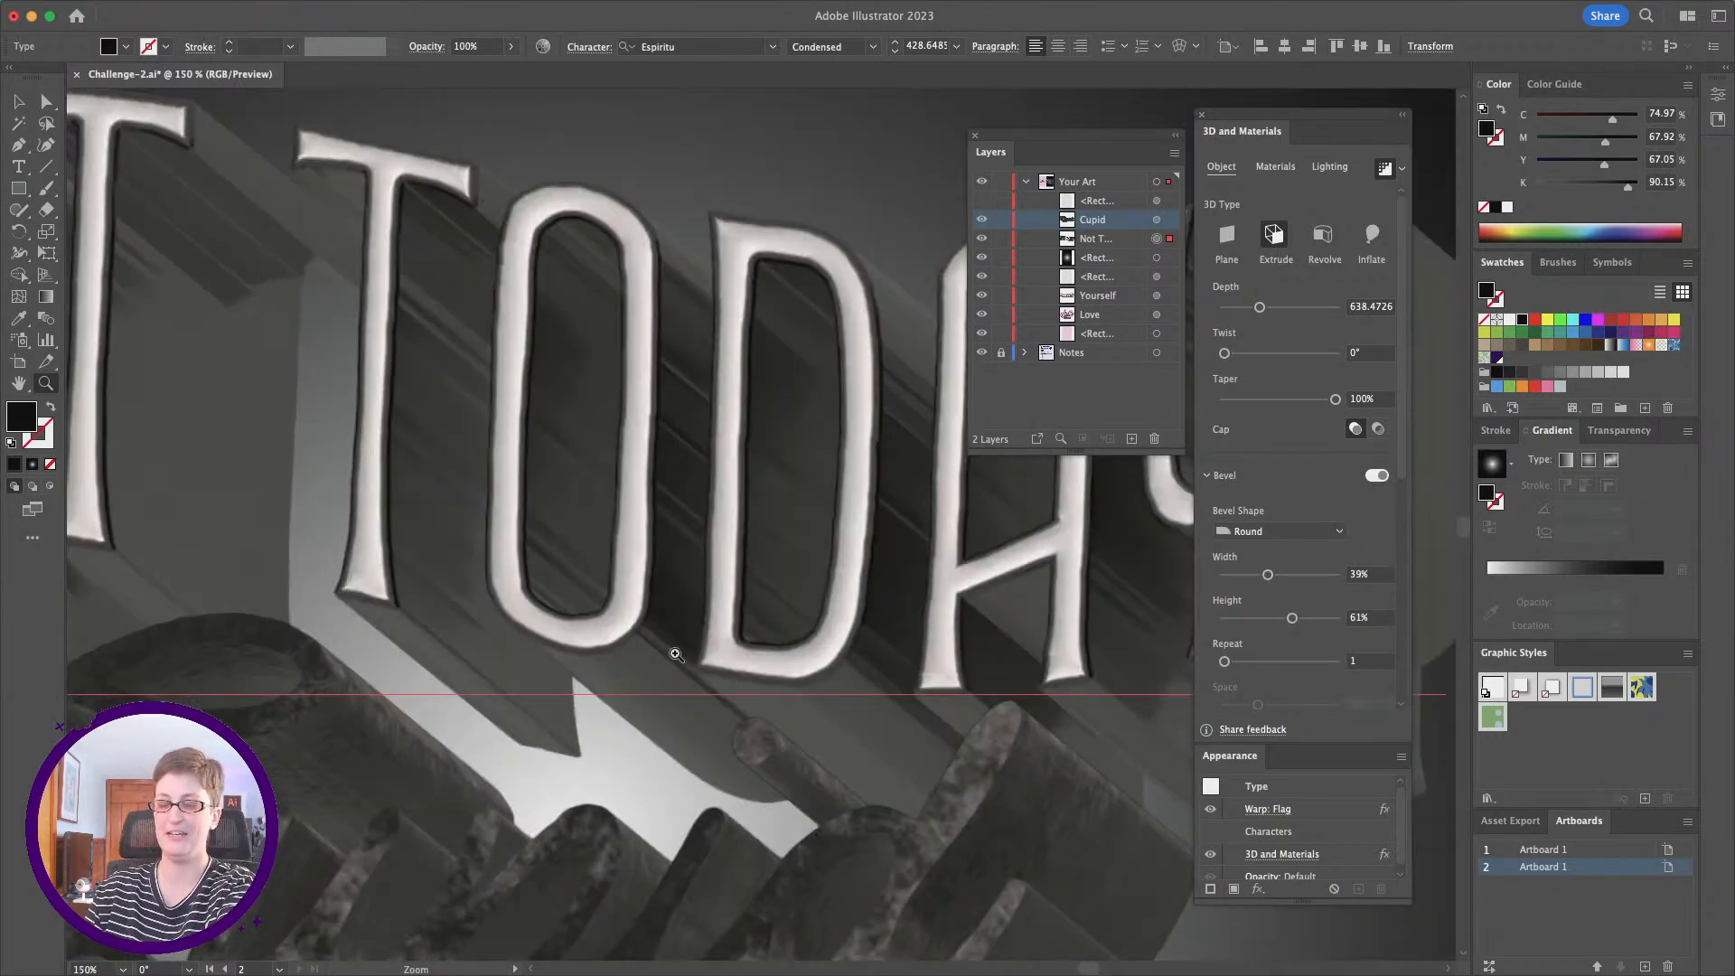
{"action": "left_click", "coordinate": [759, 611], "text": "alt"}
{"action": "left_click", "coordinate": [759, 611], "text": "alt"}
{"action": "left_click", "coordinate": [758, 611], "text": "alt"}
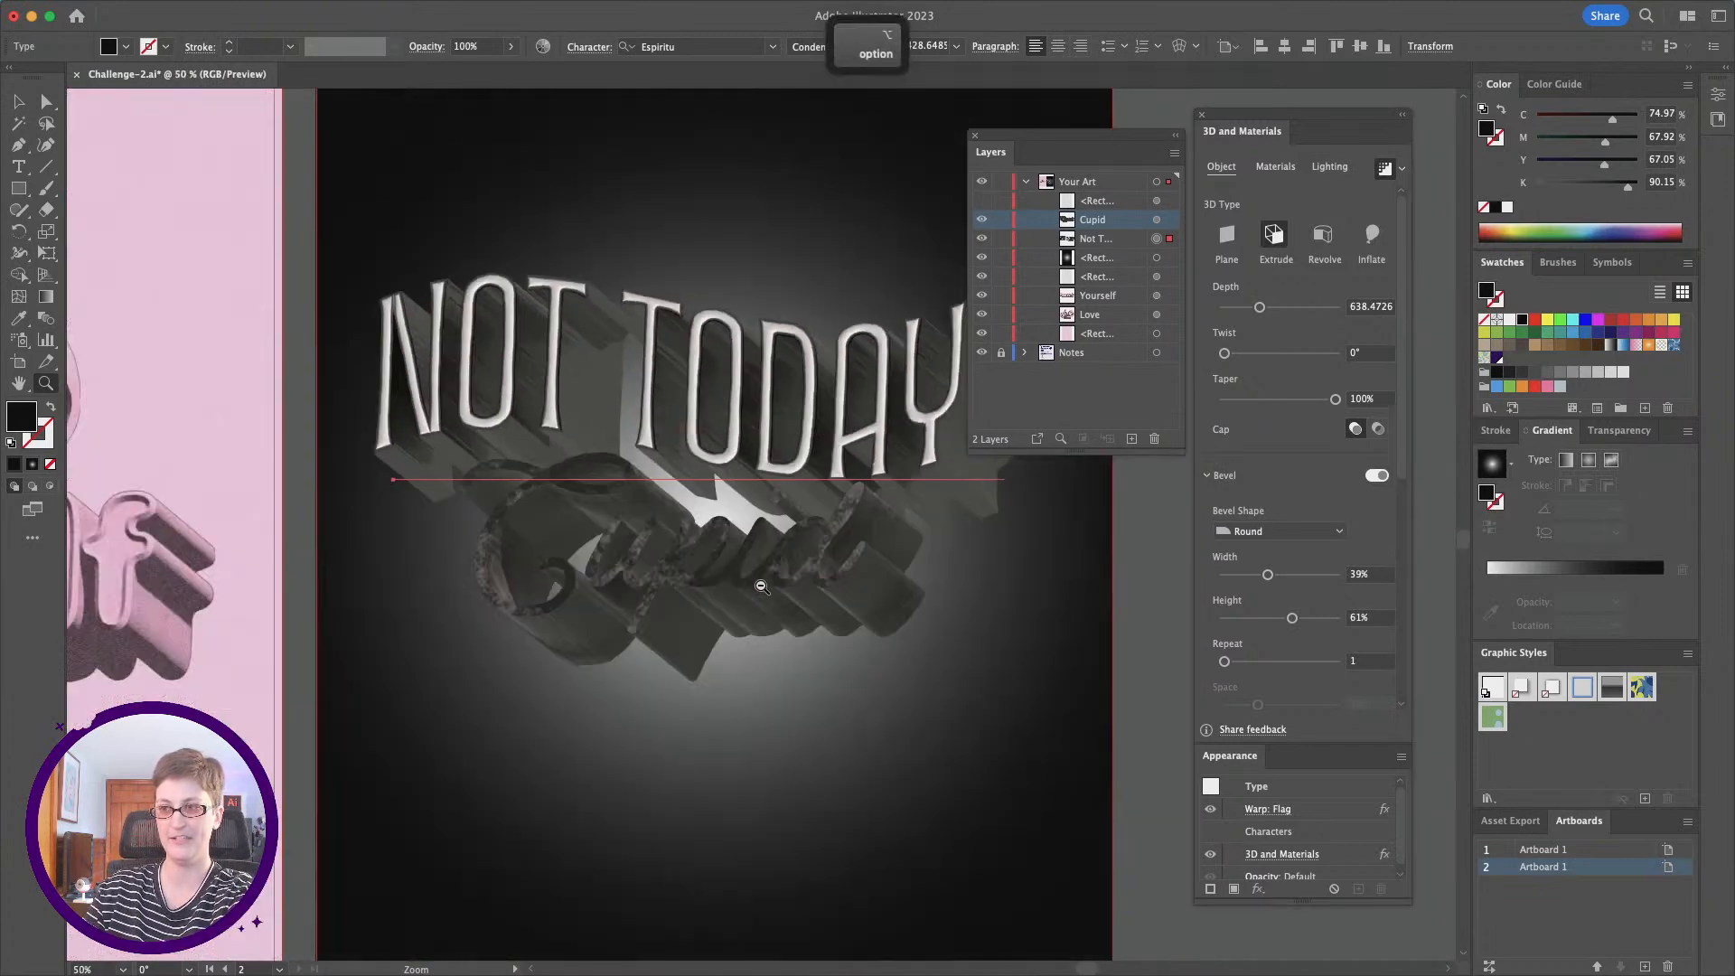
Step: Reduce the steel color variation and dirt of Cupid's polished steel material to 0
{"action": "left_click", "coordinate": [18, 101]}
{"action": "left_click", "coordinate": [632, 551]}
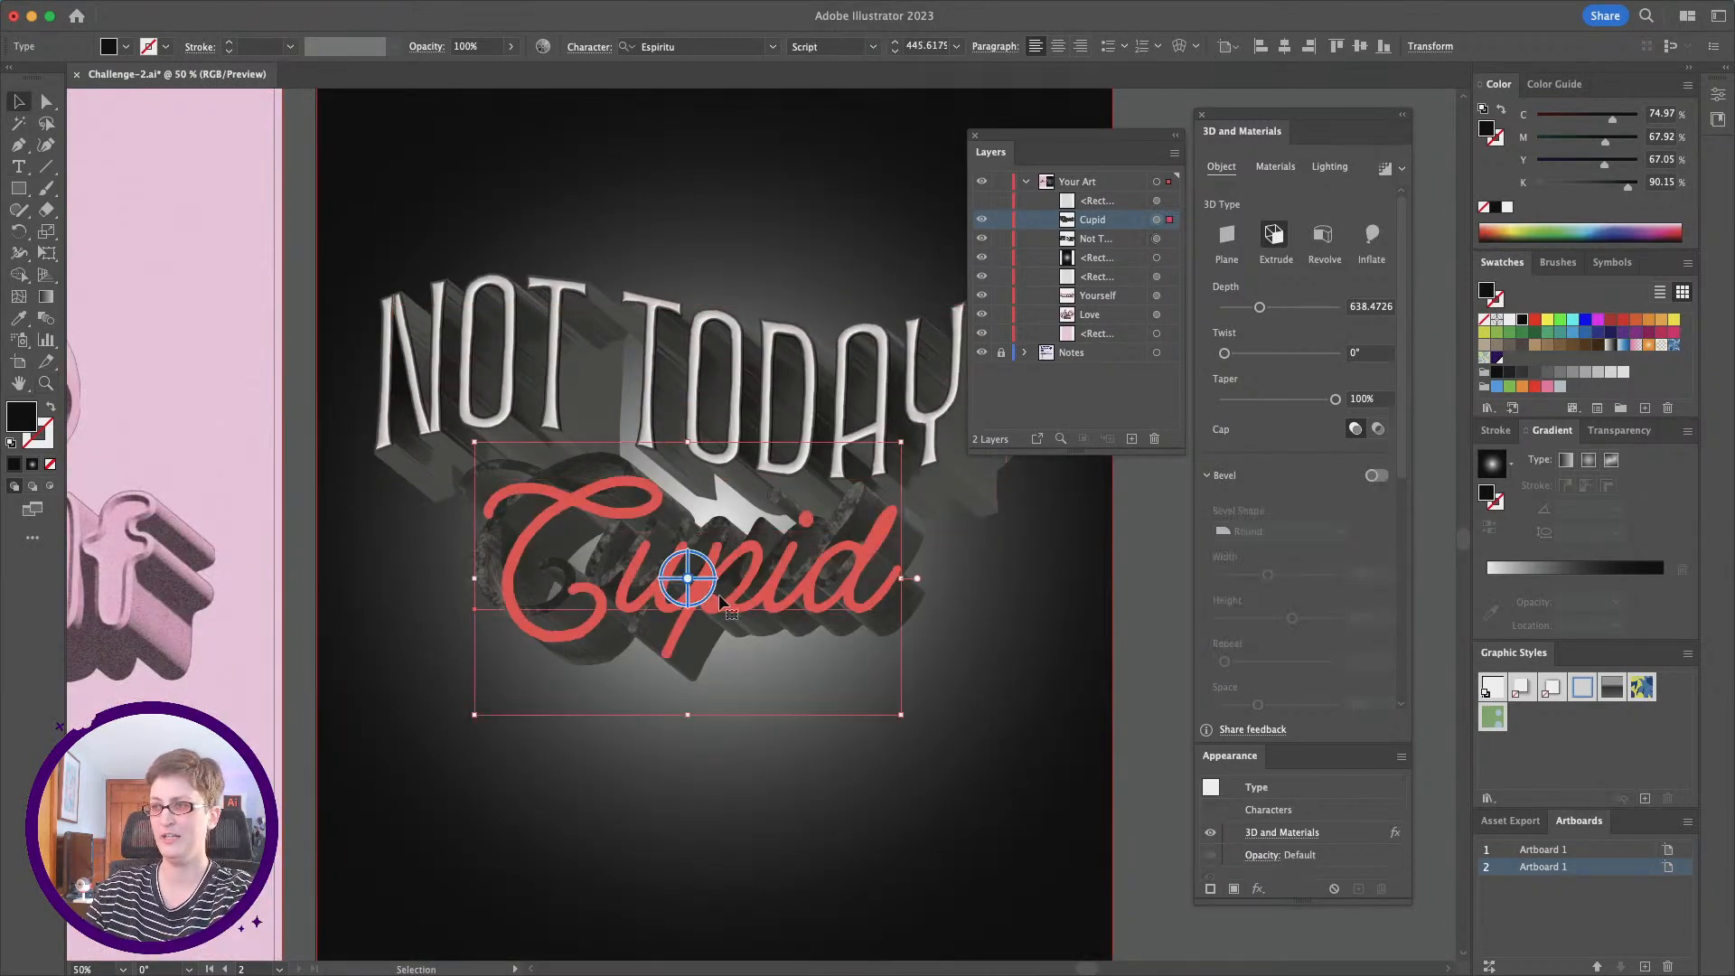
{"action": "left_click", "coordinate": [1265, 166]}
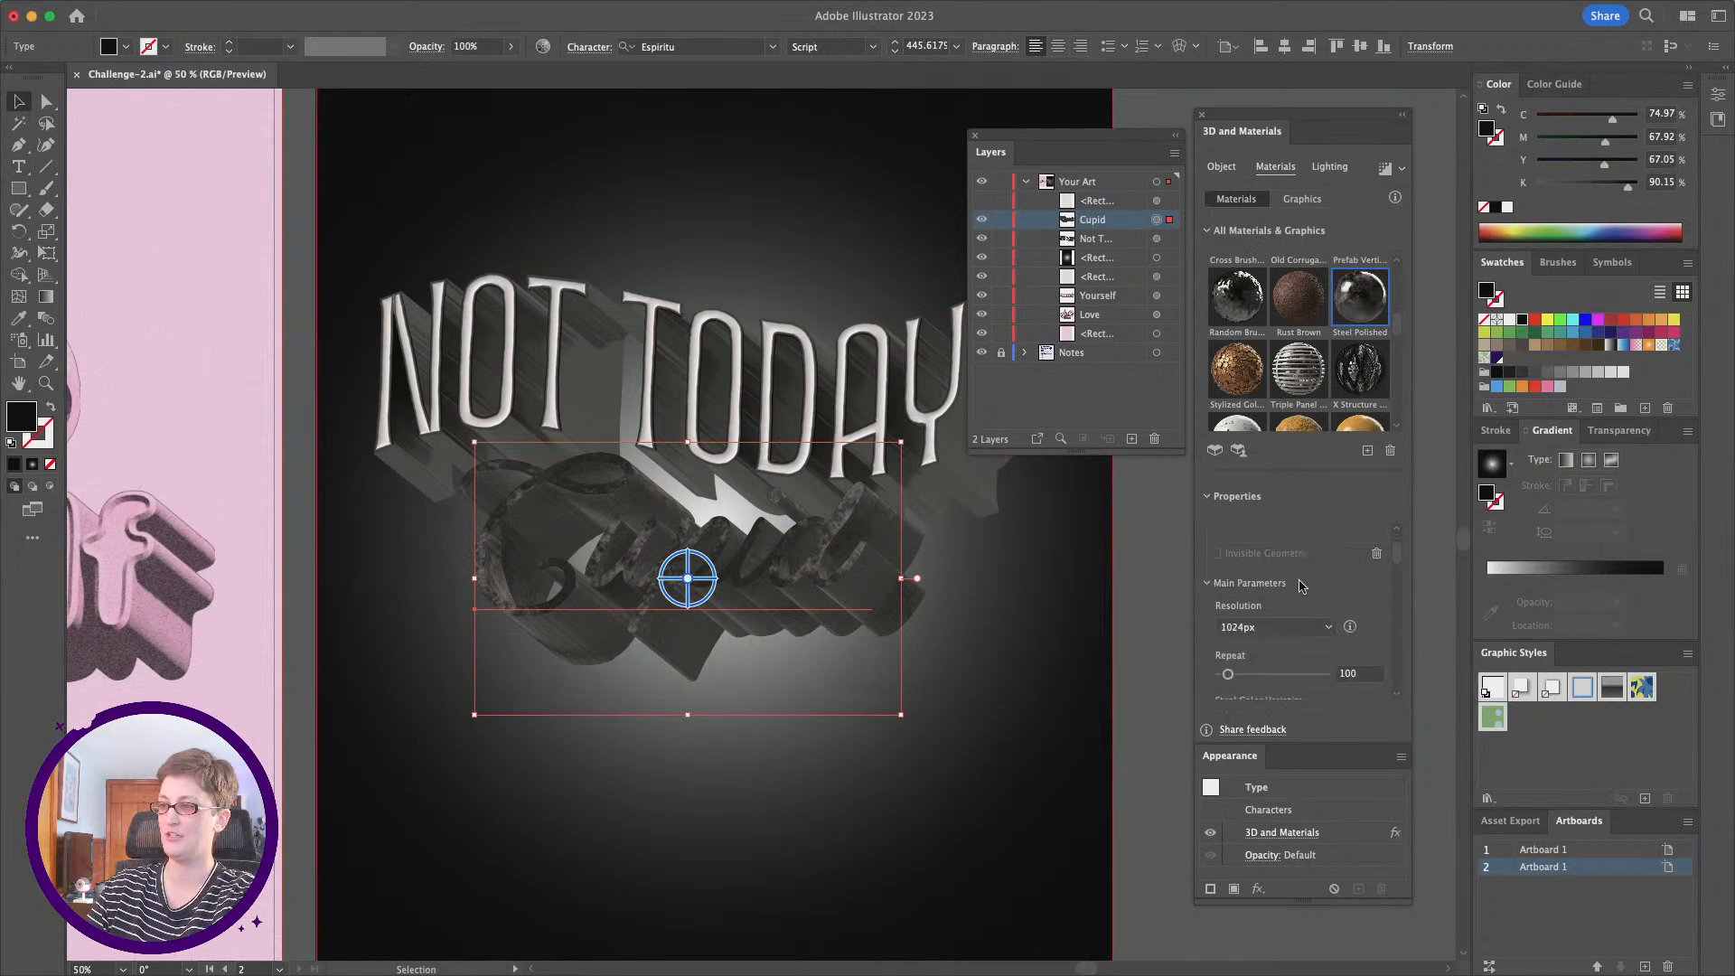
{"action": "left_click_drag", "start_coordinate": [1273, 628], "coordinate": [1149, 630]}
{"action": "scroll", "coordinate": [1286, 630], "scroll_direction": "down", "scroll_amount": 2}
{"action": "scroll", "coordinate": [1303, 626], "scroll_direction": "down", "scroll_amount": 3}
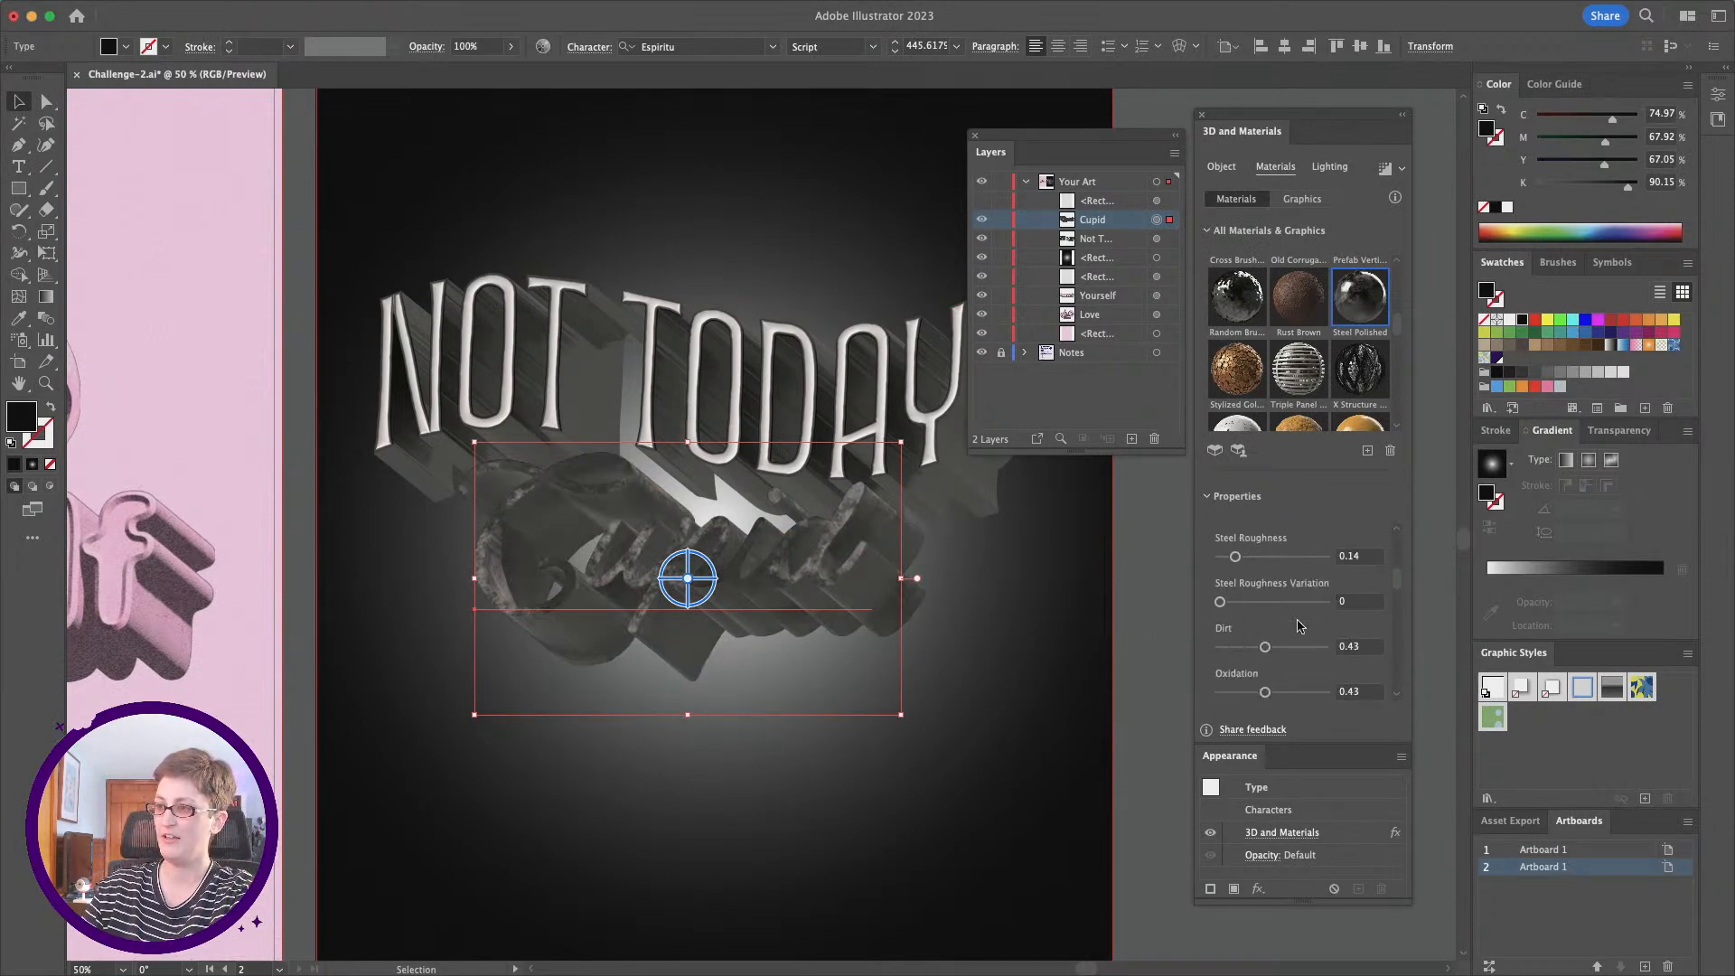
{"action": "scroll", "coordinate": [1308, 642], "scroll_direction": "down", "scroll_amount": 1}
{"action": "left_click_drag", "start_coordinate": [1264, 640], "coordinate": [1127, 640]}
Step: Light Cupid with the Diffuse preset, render it with ray tracing and deselect it
{"action": "left_click", "coordinate": [1328, 167]}
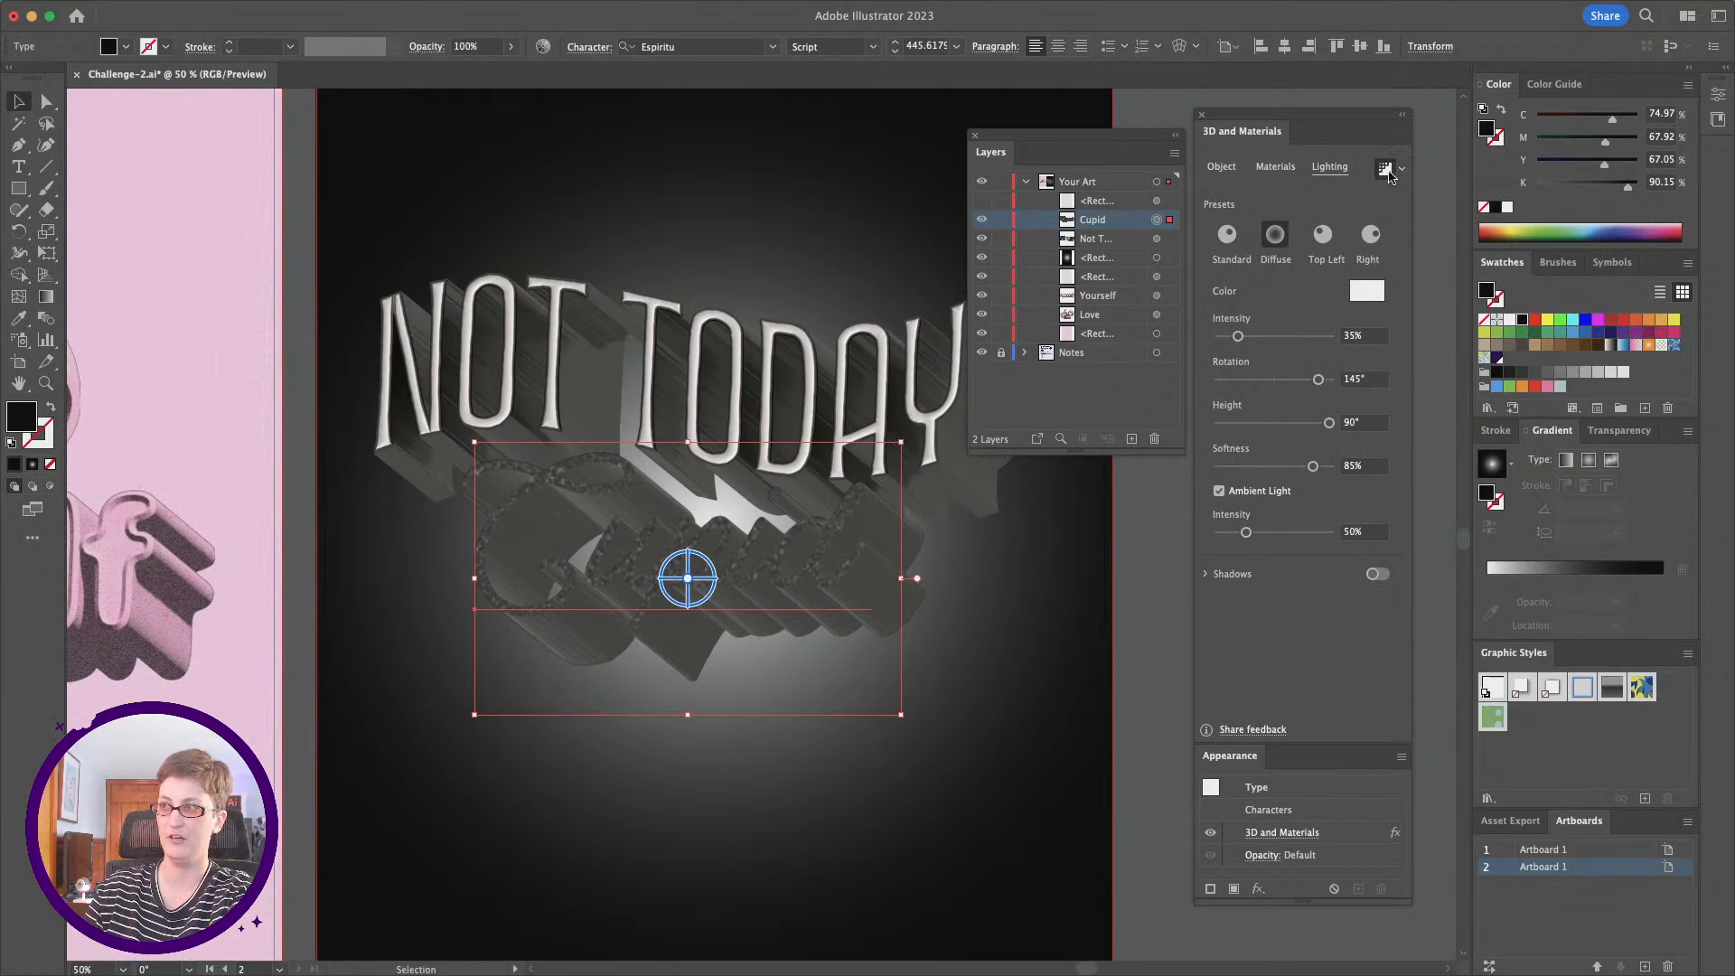
{"action": "left_click", "coordinate": [1164, 593]}
{"action": "scroll", "coordinate": [804, 578], "scroll_direction": "down", "scroll_amount": 1}
{"action": "scroll", "coordinate": [1090, 663], "scroll_direction": "down", "scroll_amount": 1}
{"action": "scroll", "coordinate": [1089, 663], "scroll_direction": "left", "scroll_amount": 1}
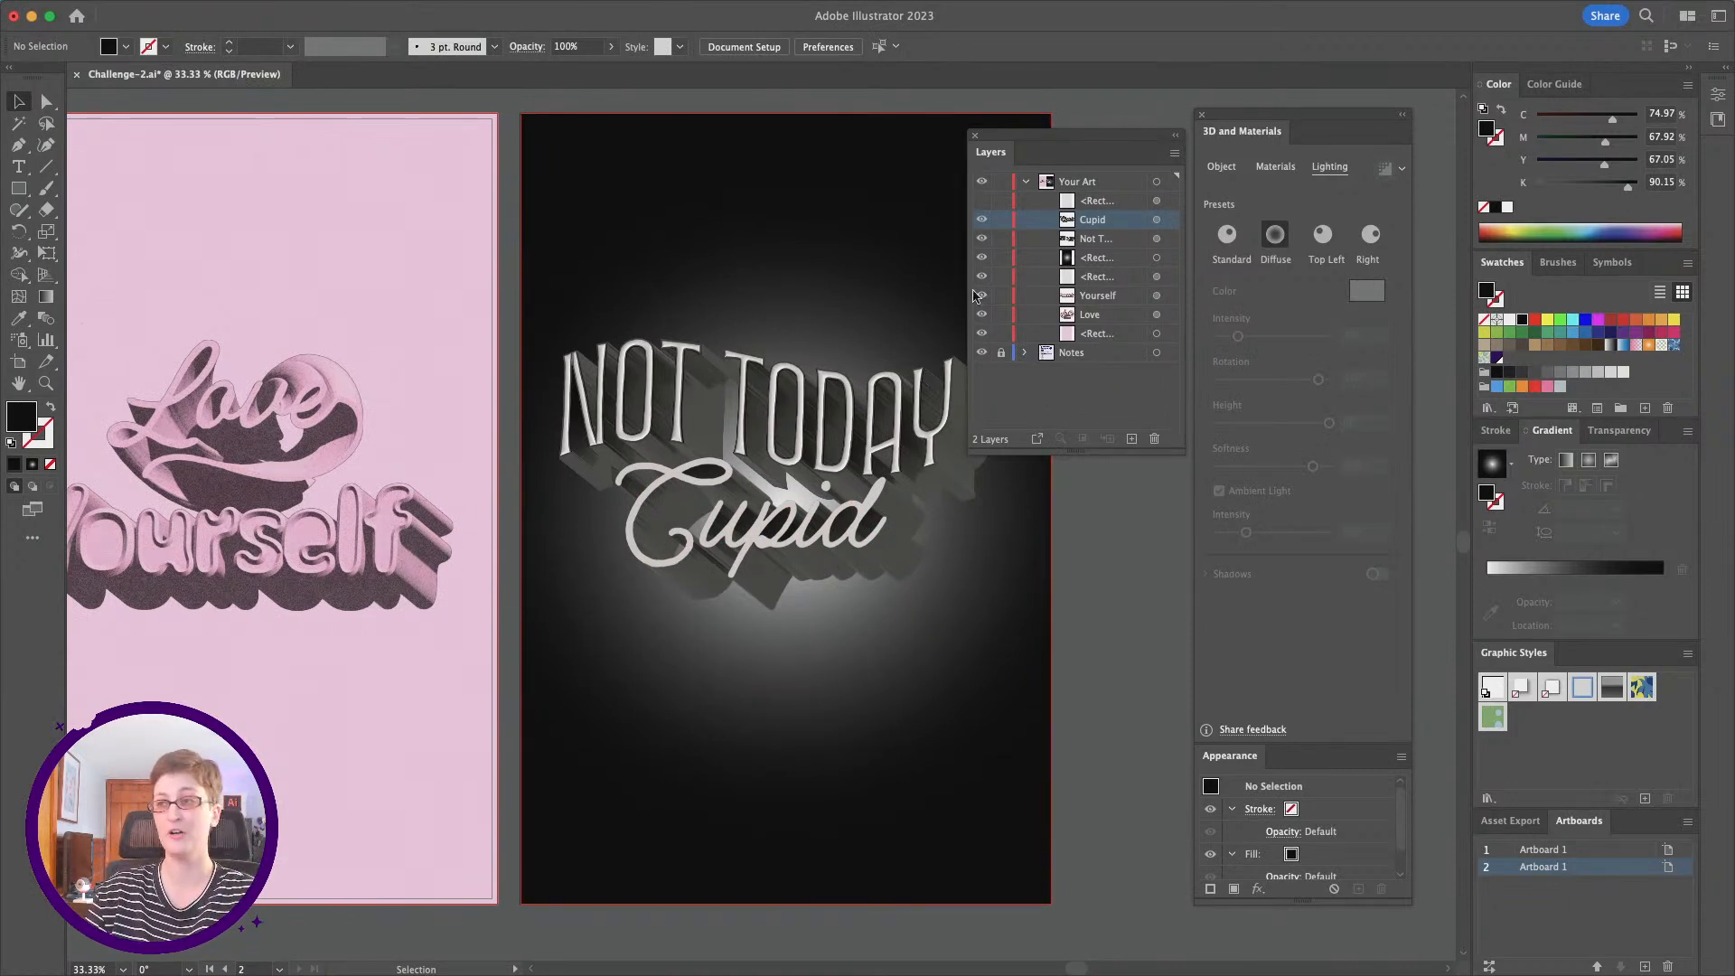
Step: Show the hidden grain rectangle over the Not Today Cupid artboard and set its opacity to 30%
{"action": "left_click", "coordinate": [982, 201]}
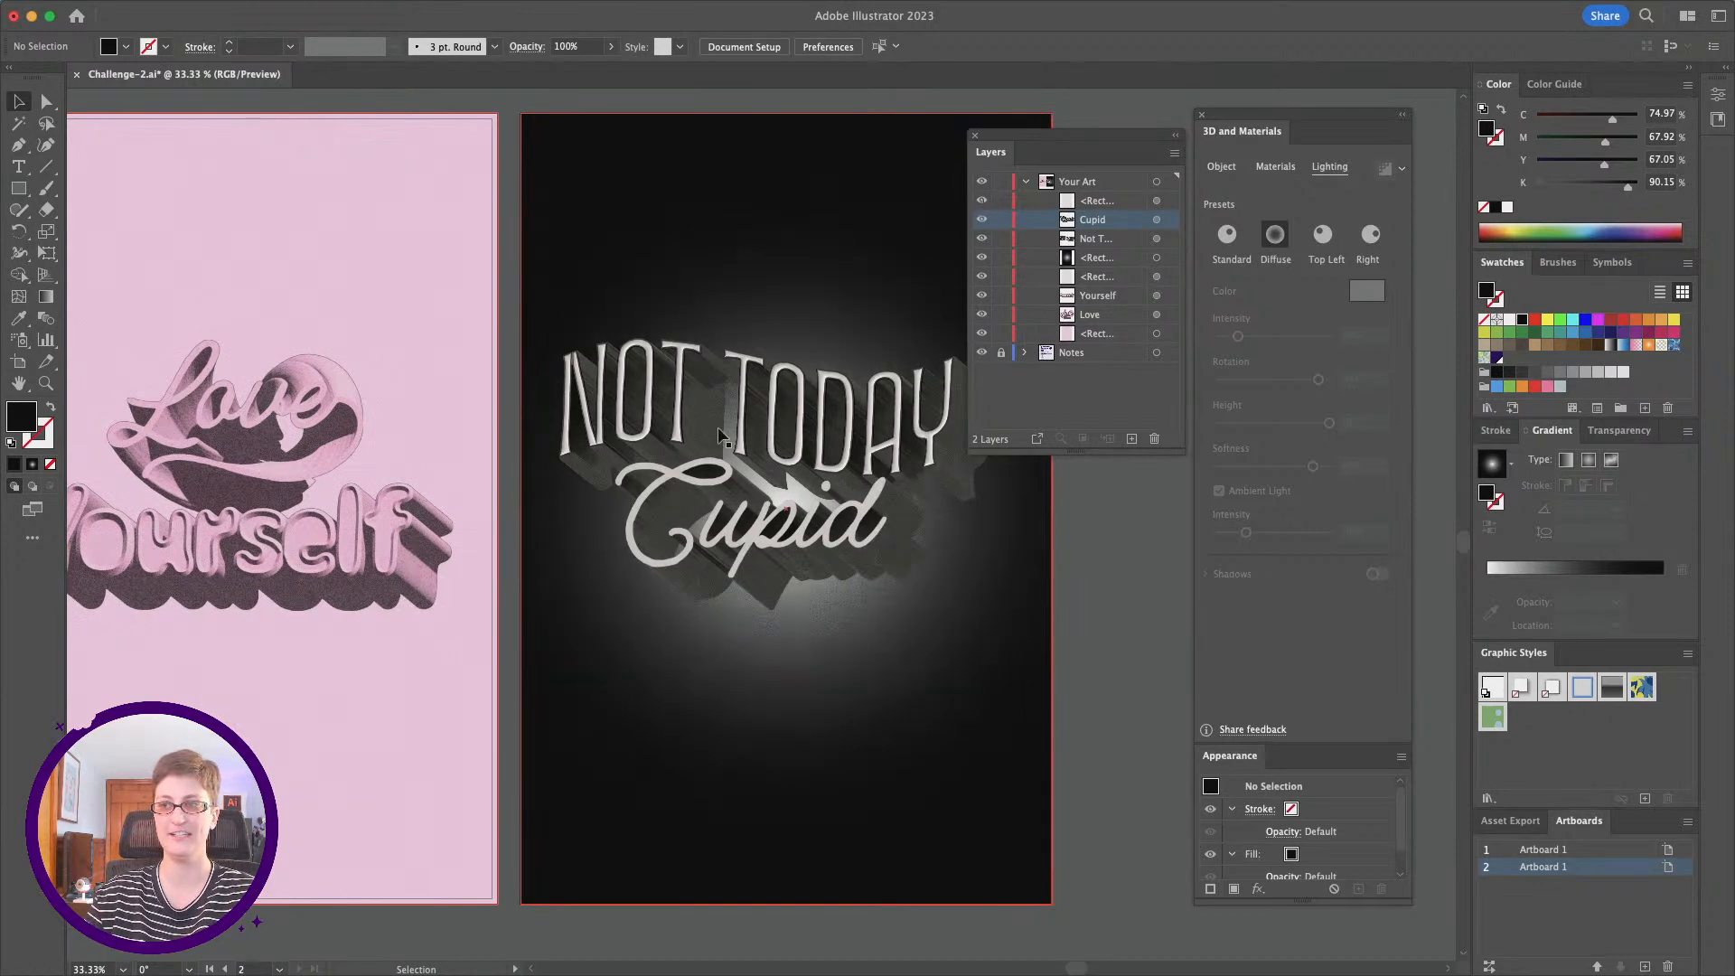
{"action": "scroll", "coordinate": [813, 407], "scroll_direction": "right", "scroll_amount": 2}
{"action": "left_click", "coordinate": [769, 478]}
{"action": "left_click", "coordinate": [1066, 589]}
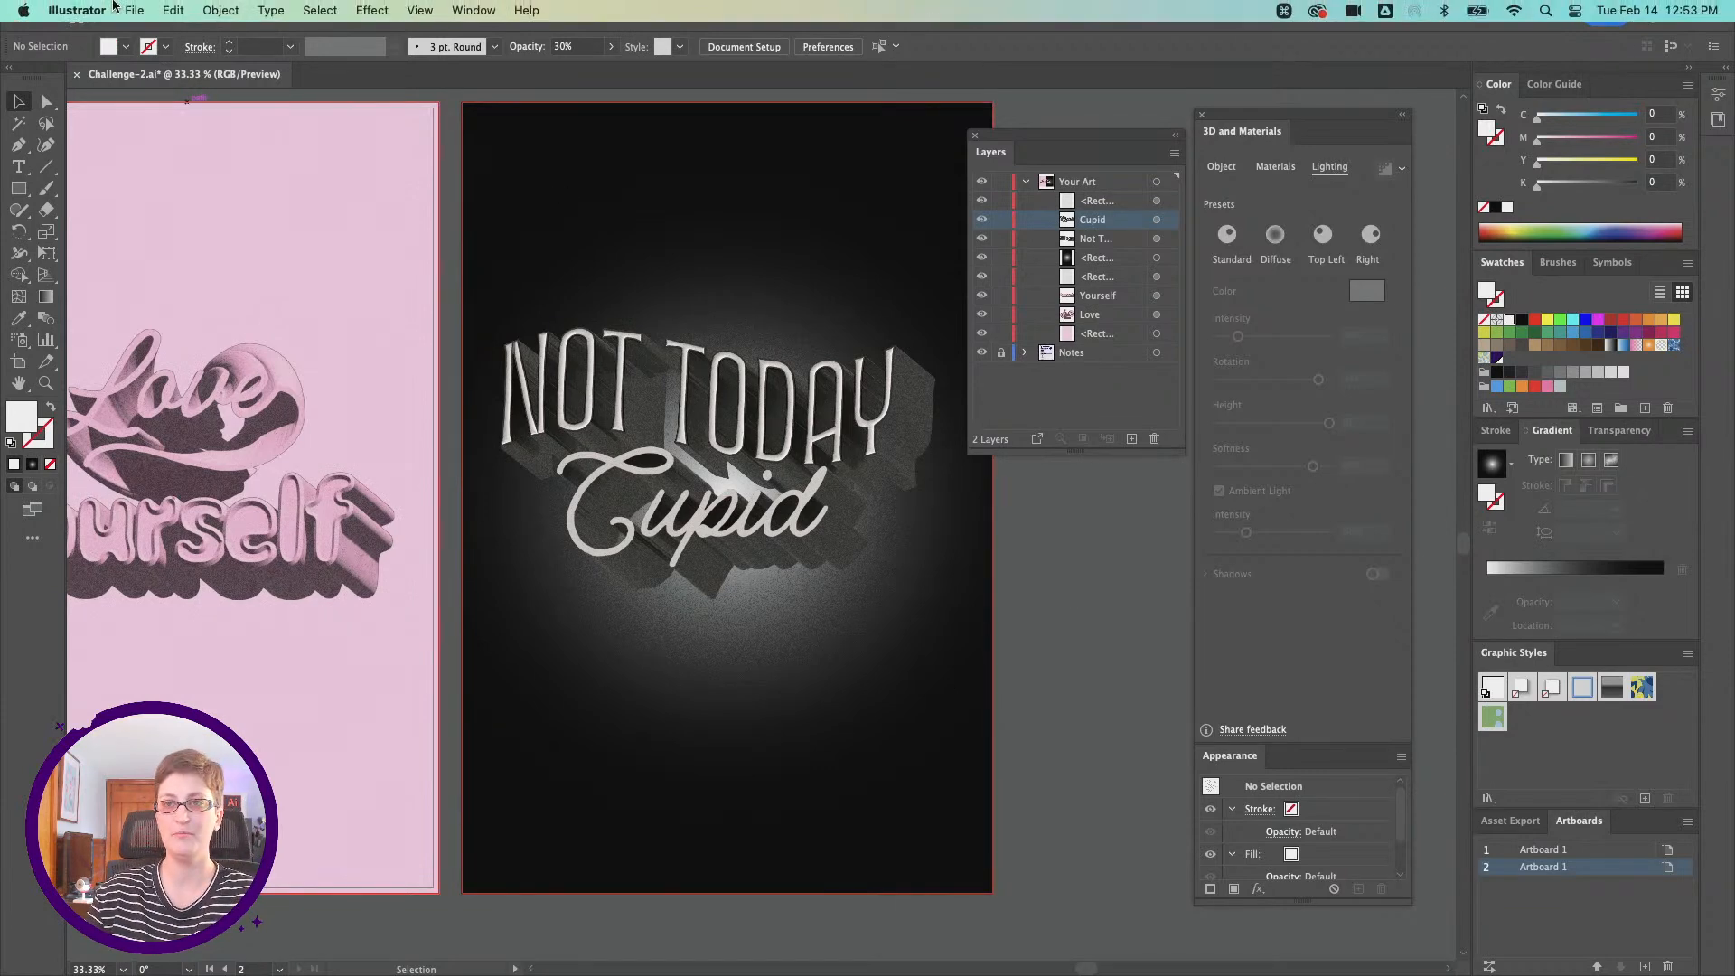
Step: Export both artboards for screens as 1x PNG files into the starter files folder
{"action": "left_click", "coordinate": [132, 10]}
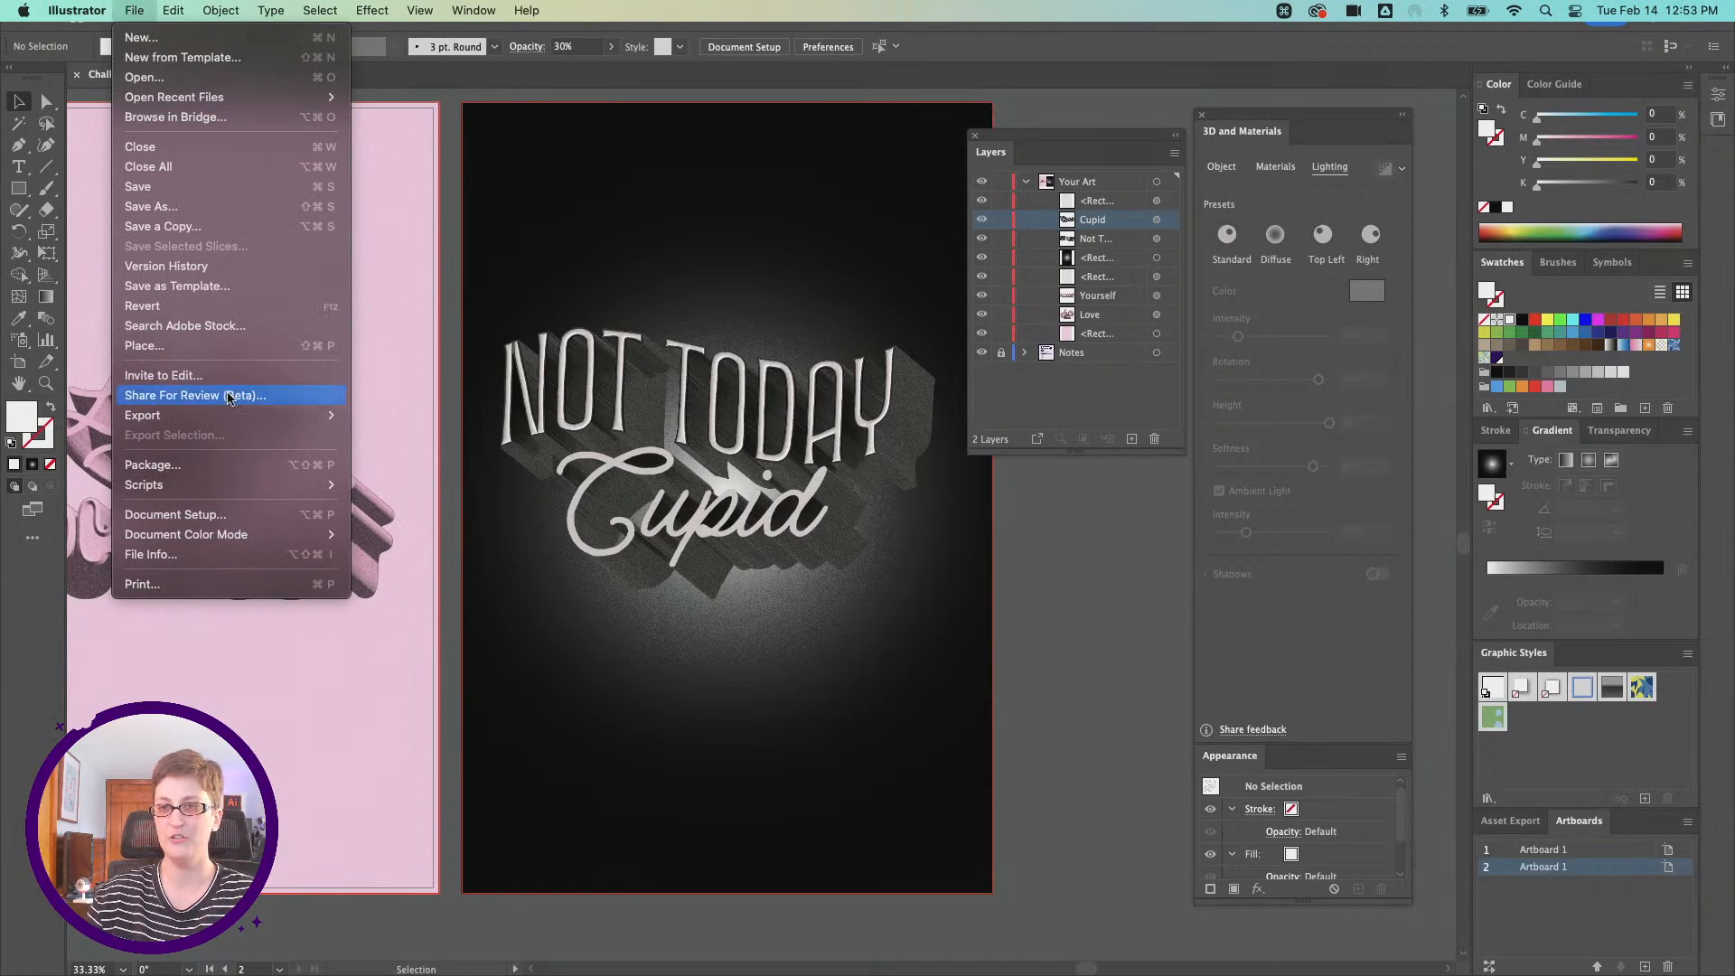
{"action": "mouse_move", "coordinate": [236, 424]}
{"action": "left_click", "coordinate": [419, 415]}
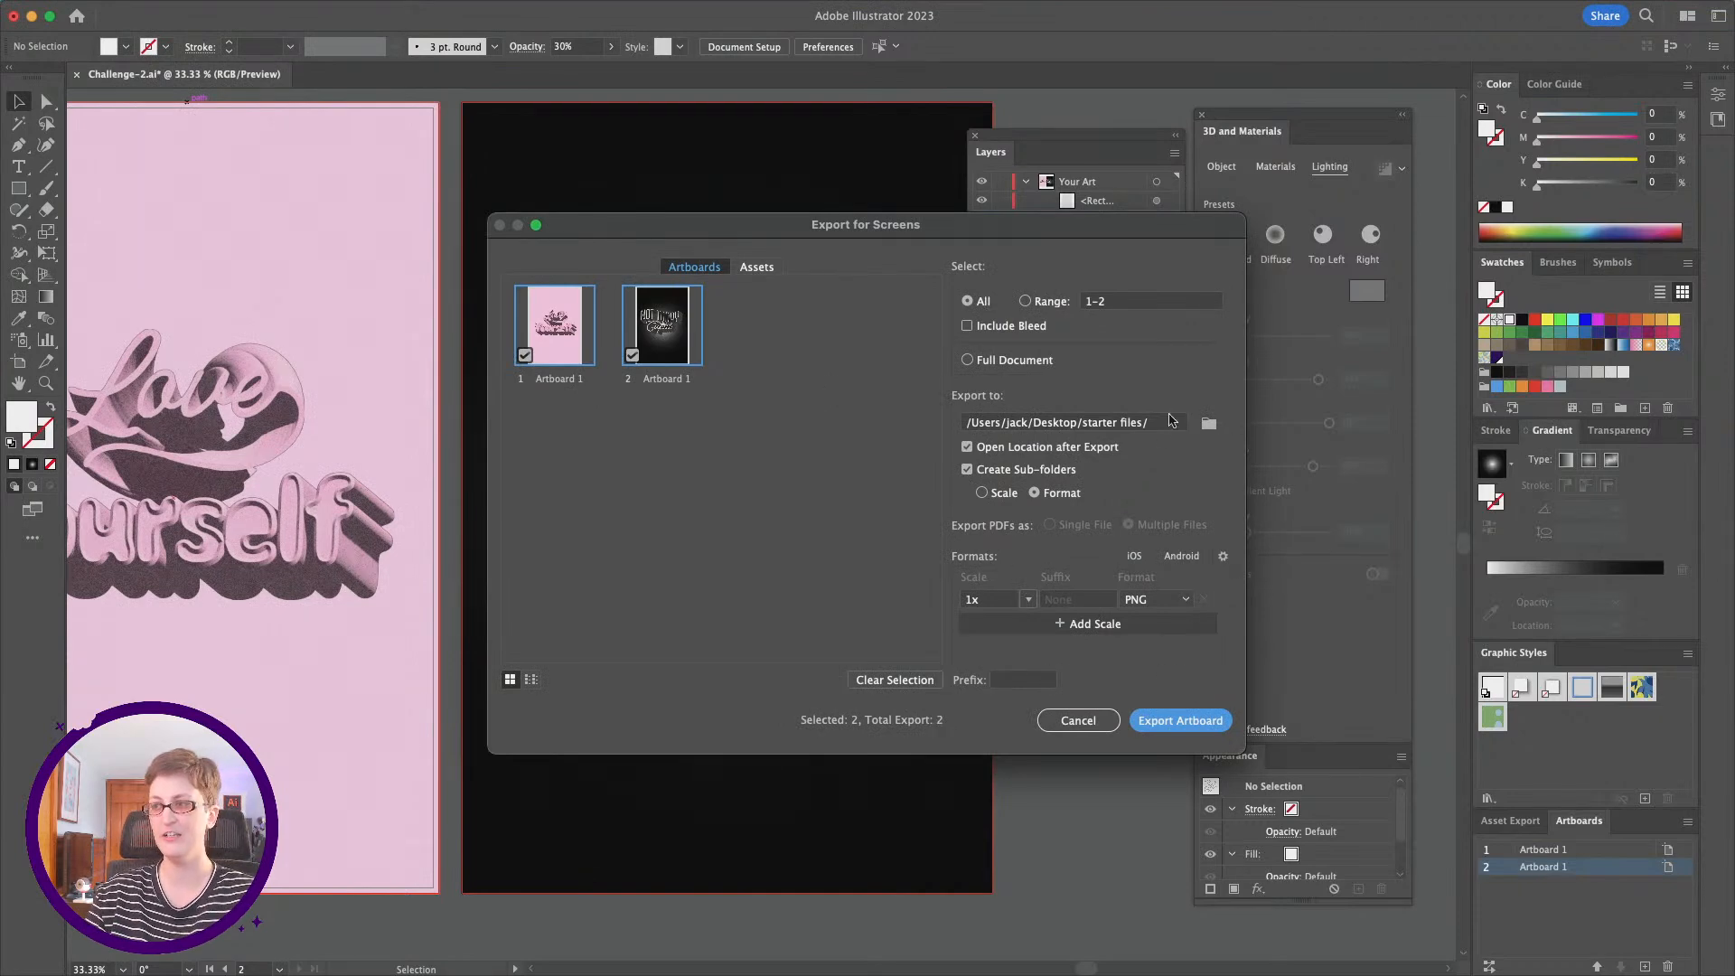
{"action": "left_click", "coordinate": [1215, 730]}
{"action": "left_click", "coordinate": [1175, 550]}
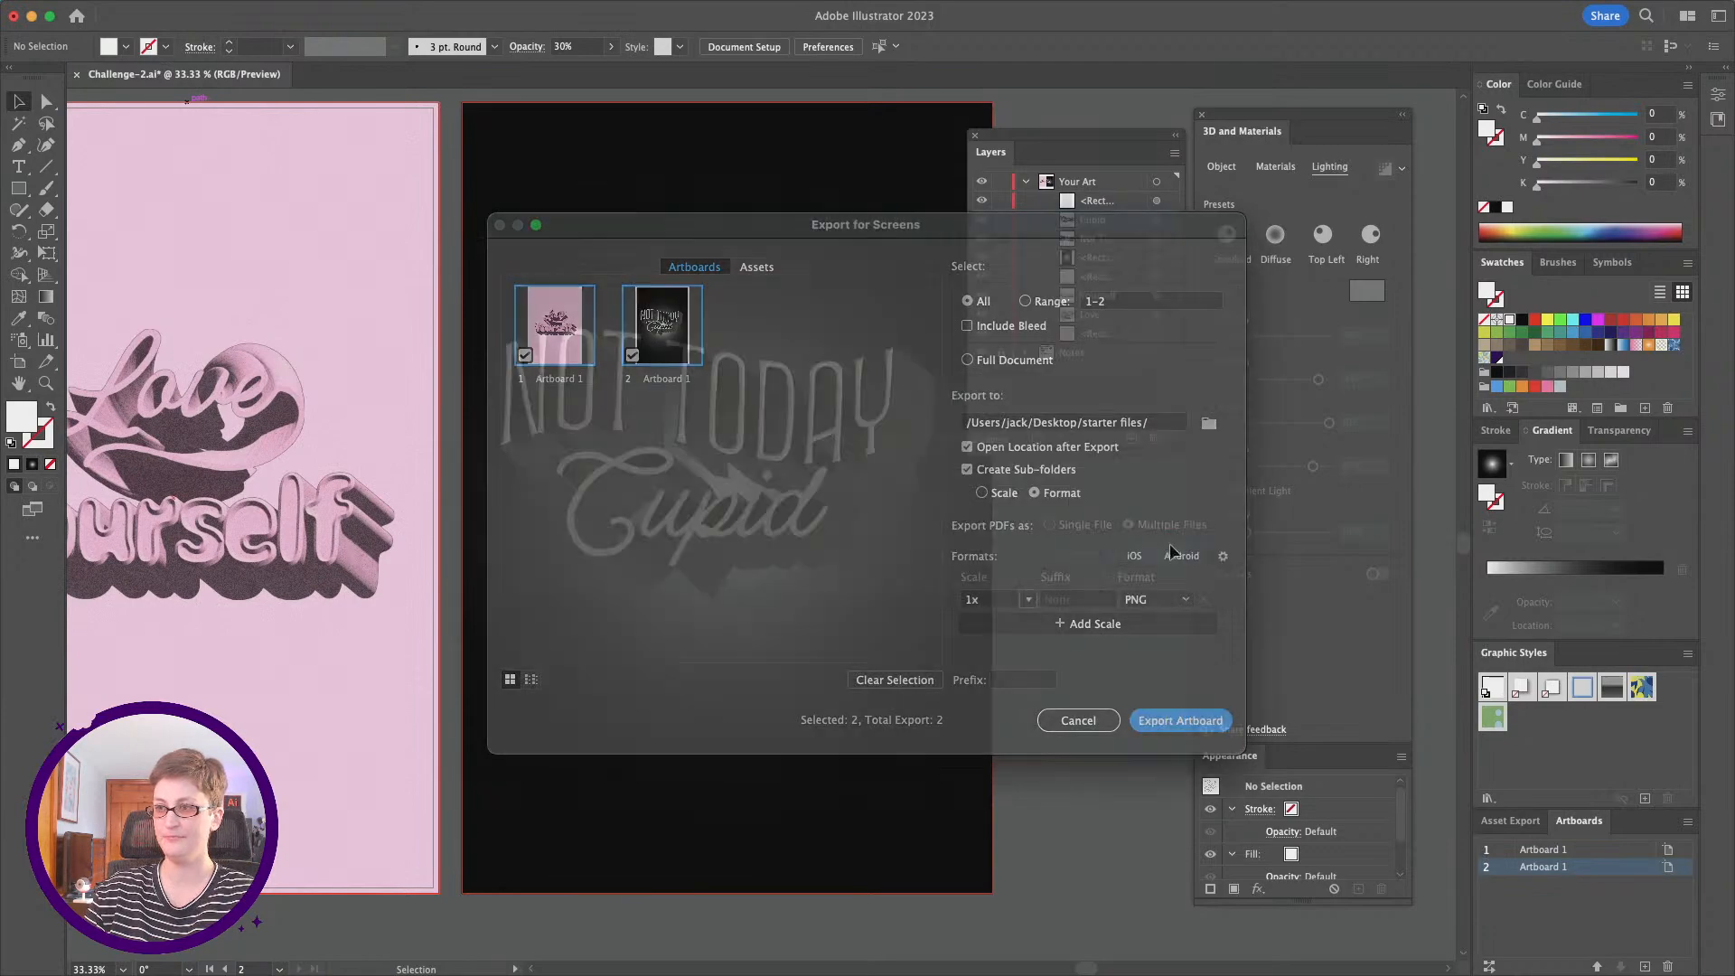
Step: Switch to Discord and open the dcc-feedback channel of the Adobe Illustrator server
{"action": "mouse_move", "coordinate": [660, 973]}
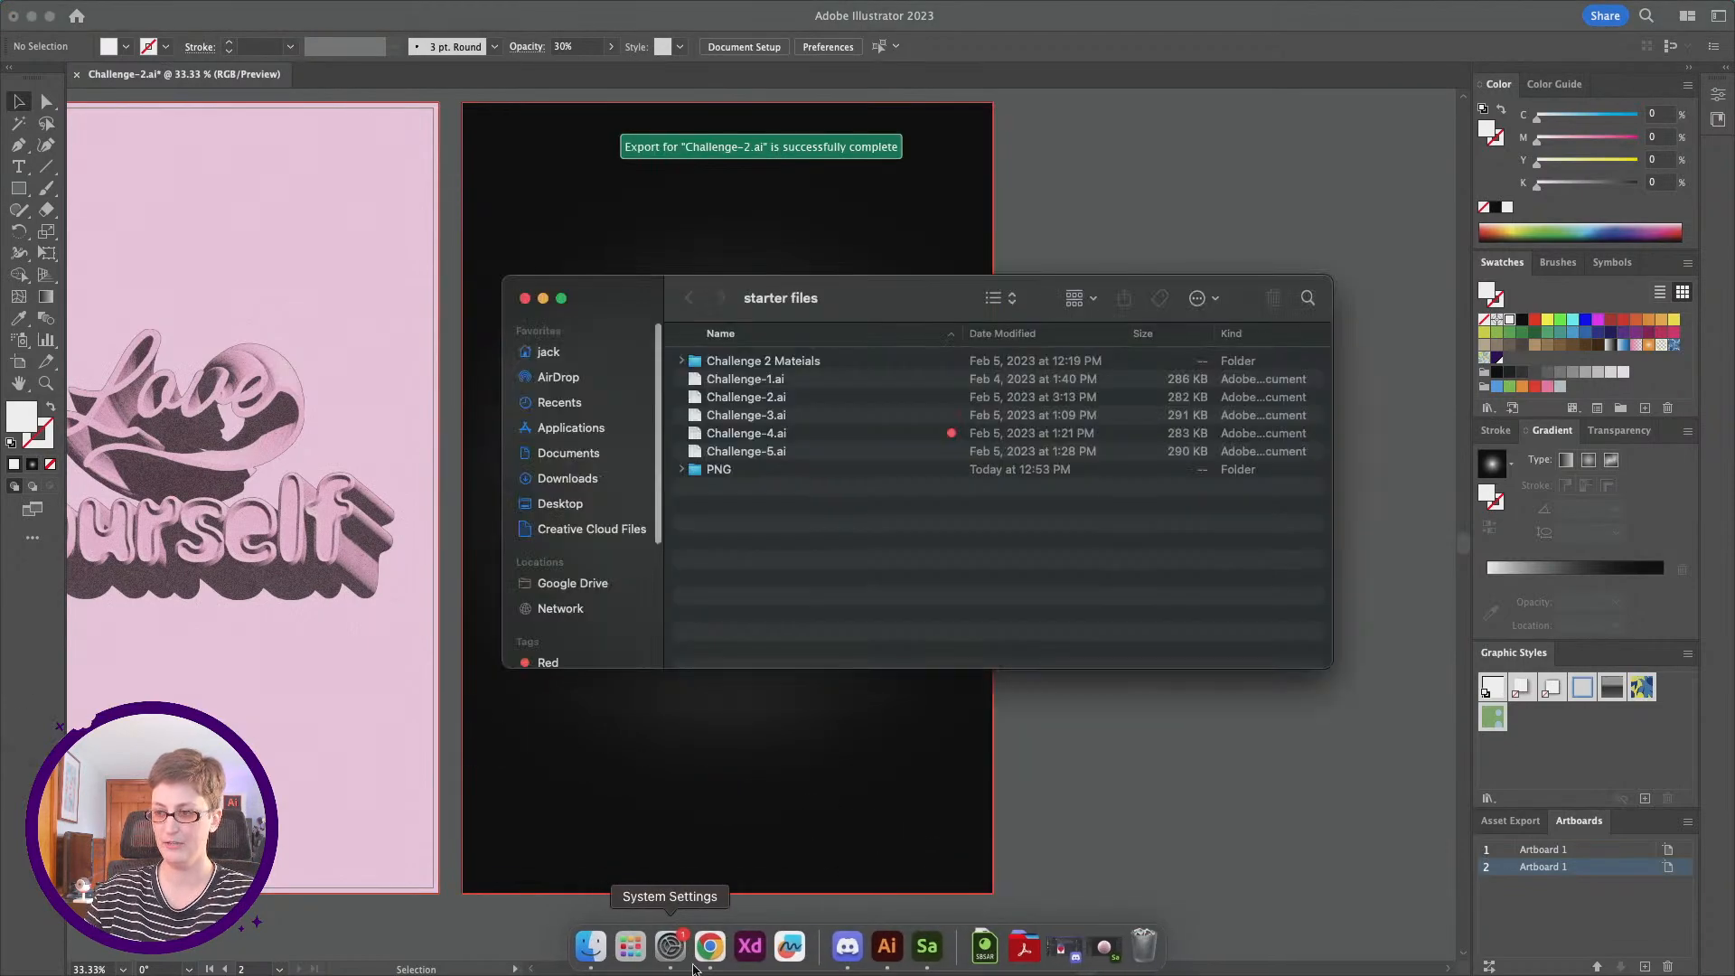
{"action": "left_click", "coordinate": [868, 944]}
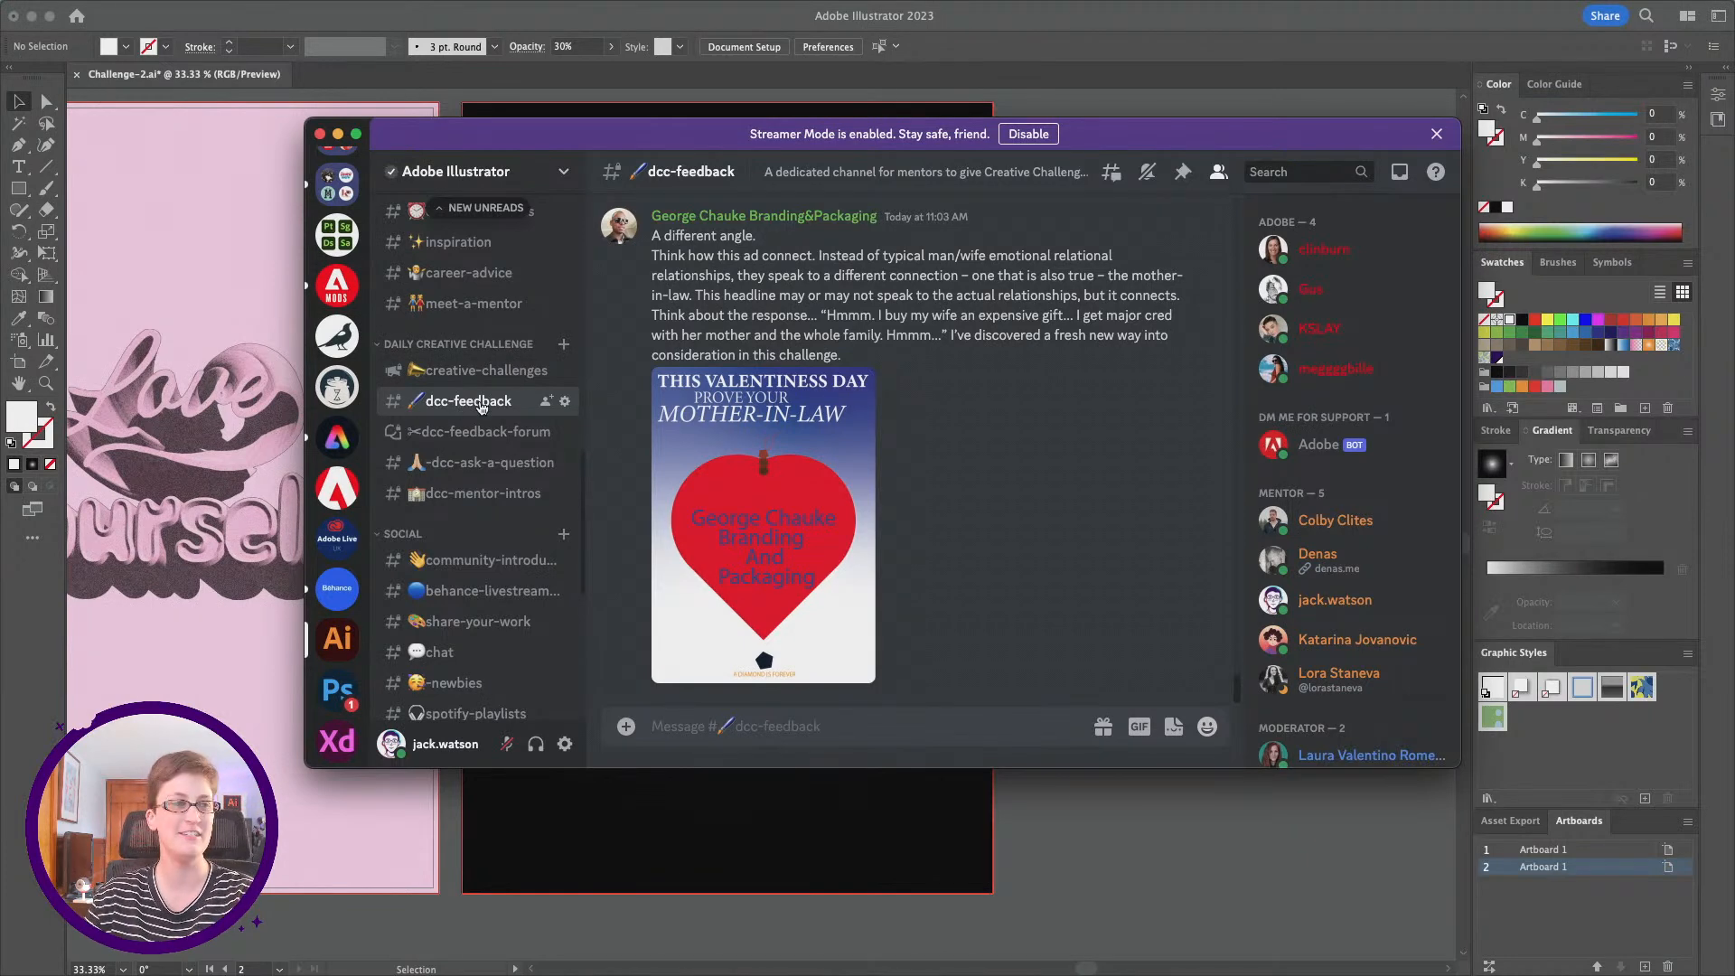
{"action": "scroll", "coordinate": [861, 449], "scroll_direction": "up", "scroll_amount": 5}
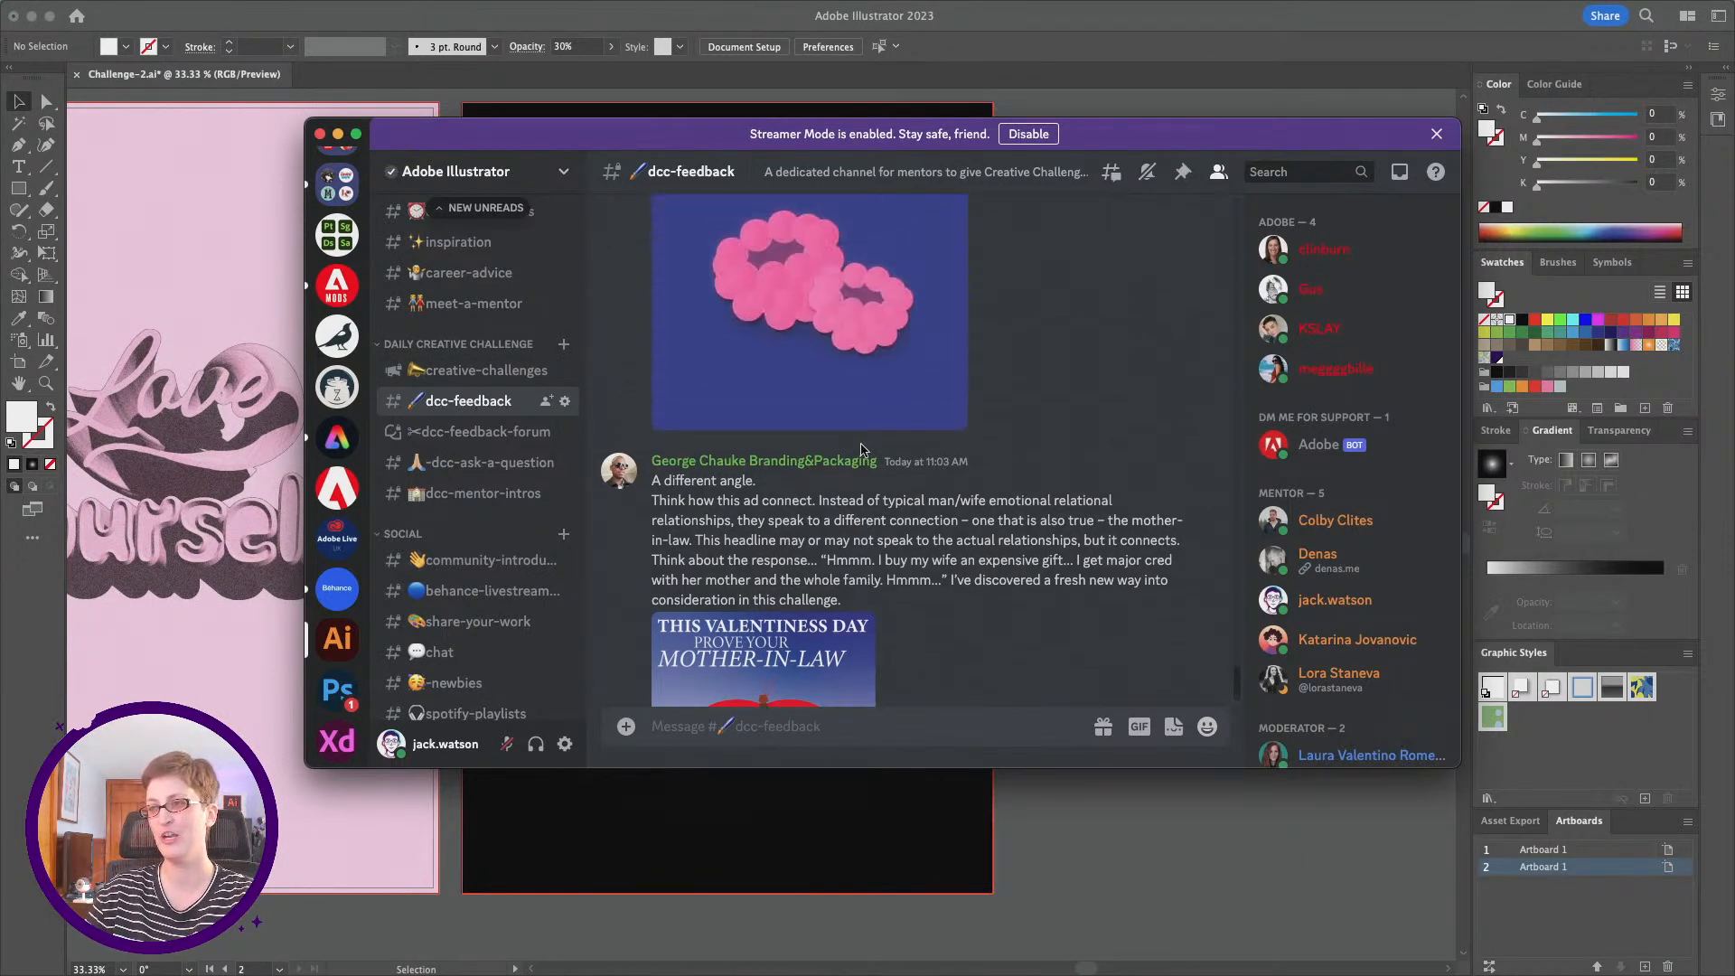
{"action": "scroll", "coordinate": [861, 449], "scroll_direction": "up", "scroll_amount": 2}
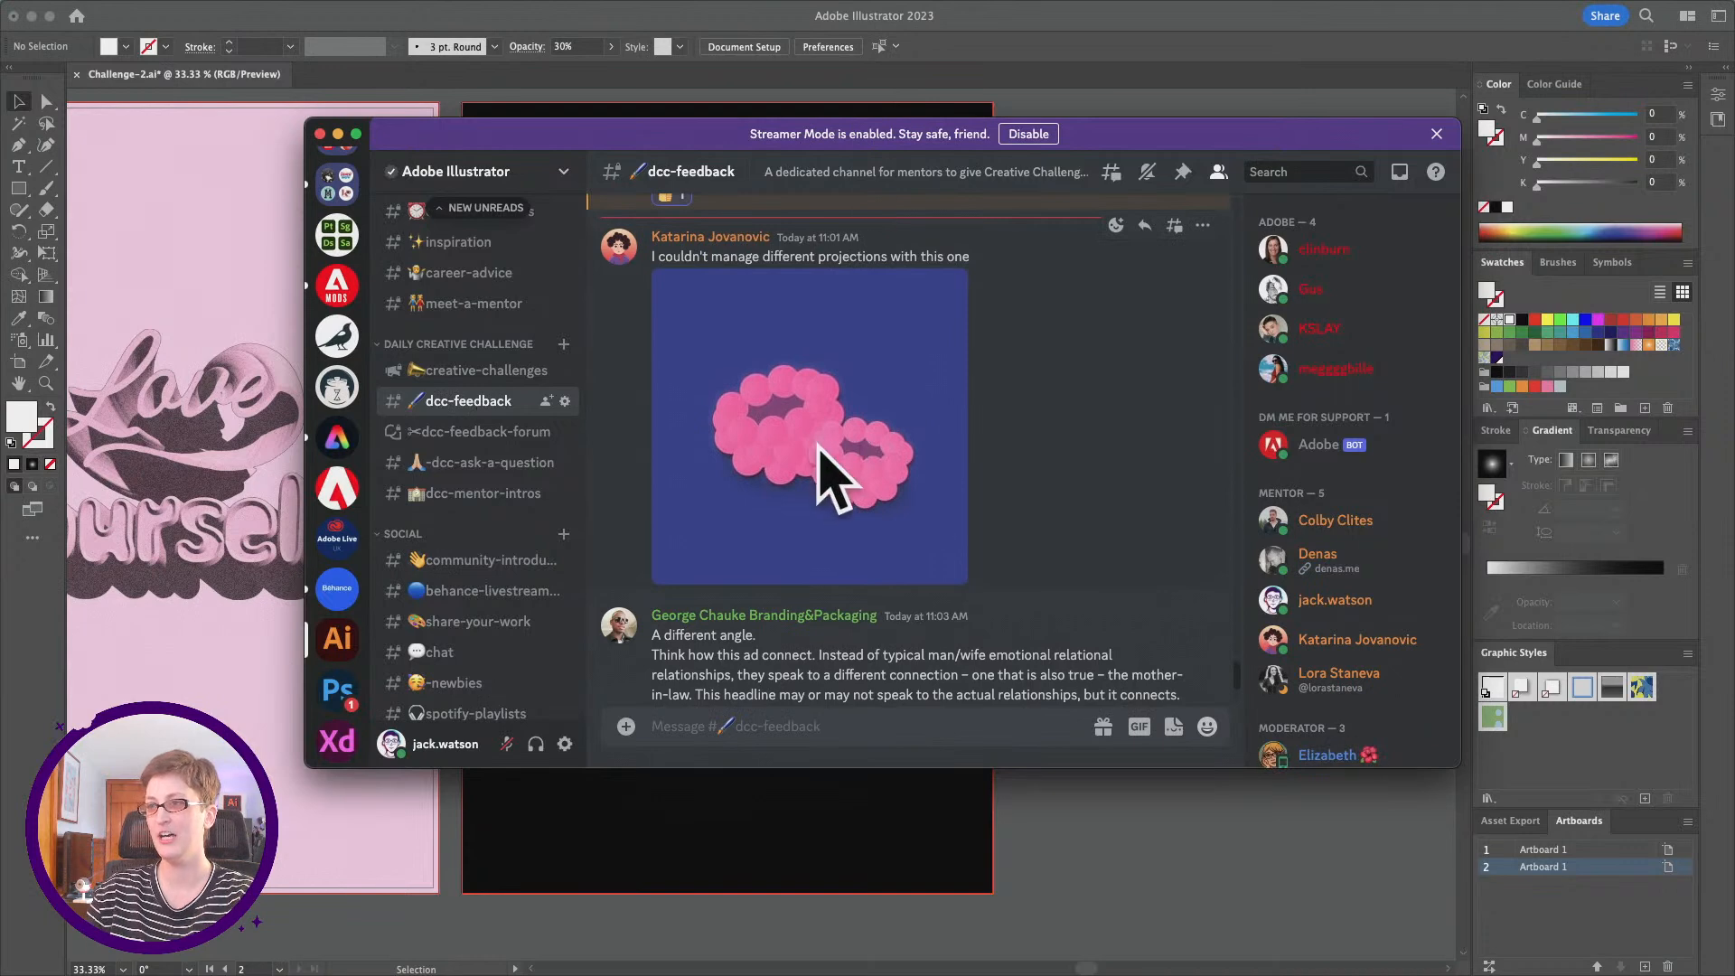
{"action": "scroll", "coordinate": [821, 456], "scroll_direction": "down", "scroll_amount": 2}
{"action": "scroll", "coordinate": [822, 457], "scroll_direction": "down", "scroll_amount": 5}
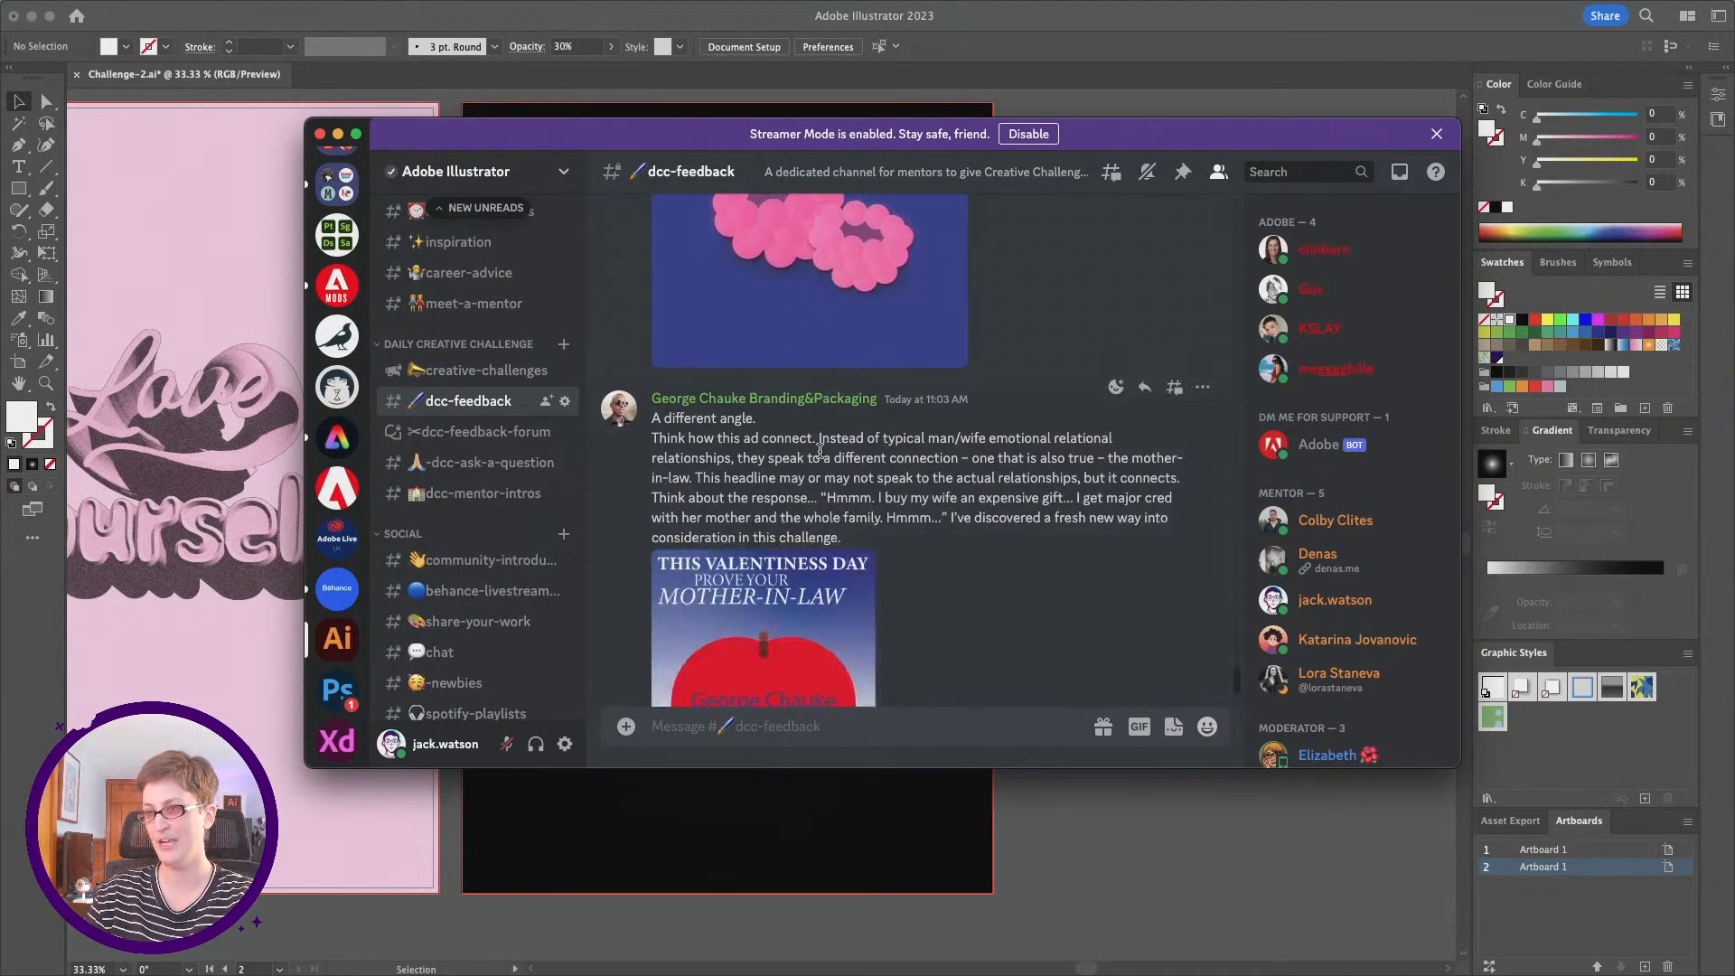
{"action": "scroll", "coordinate": [821, 456], "scroll_direction": "down", "scroll_amount": 6}
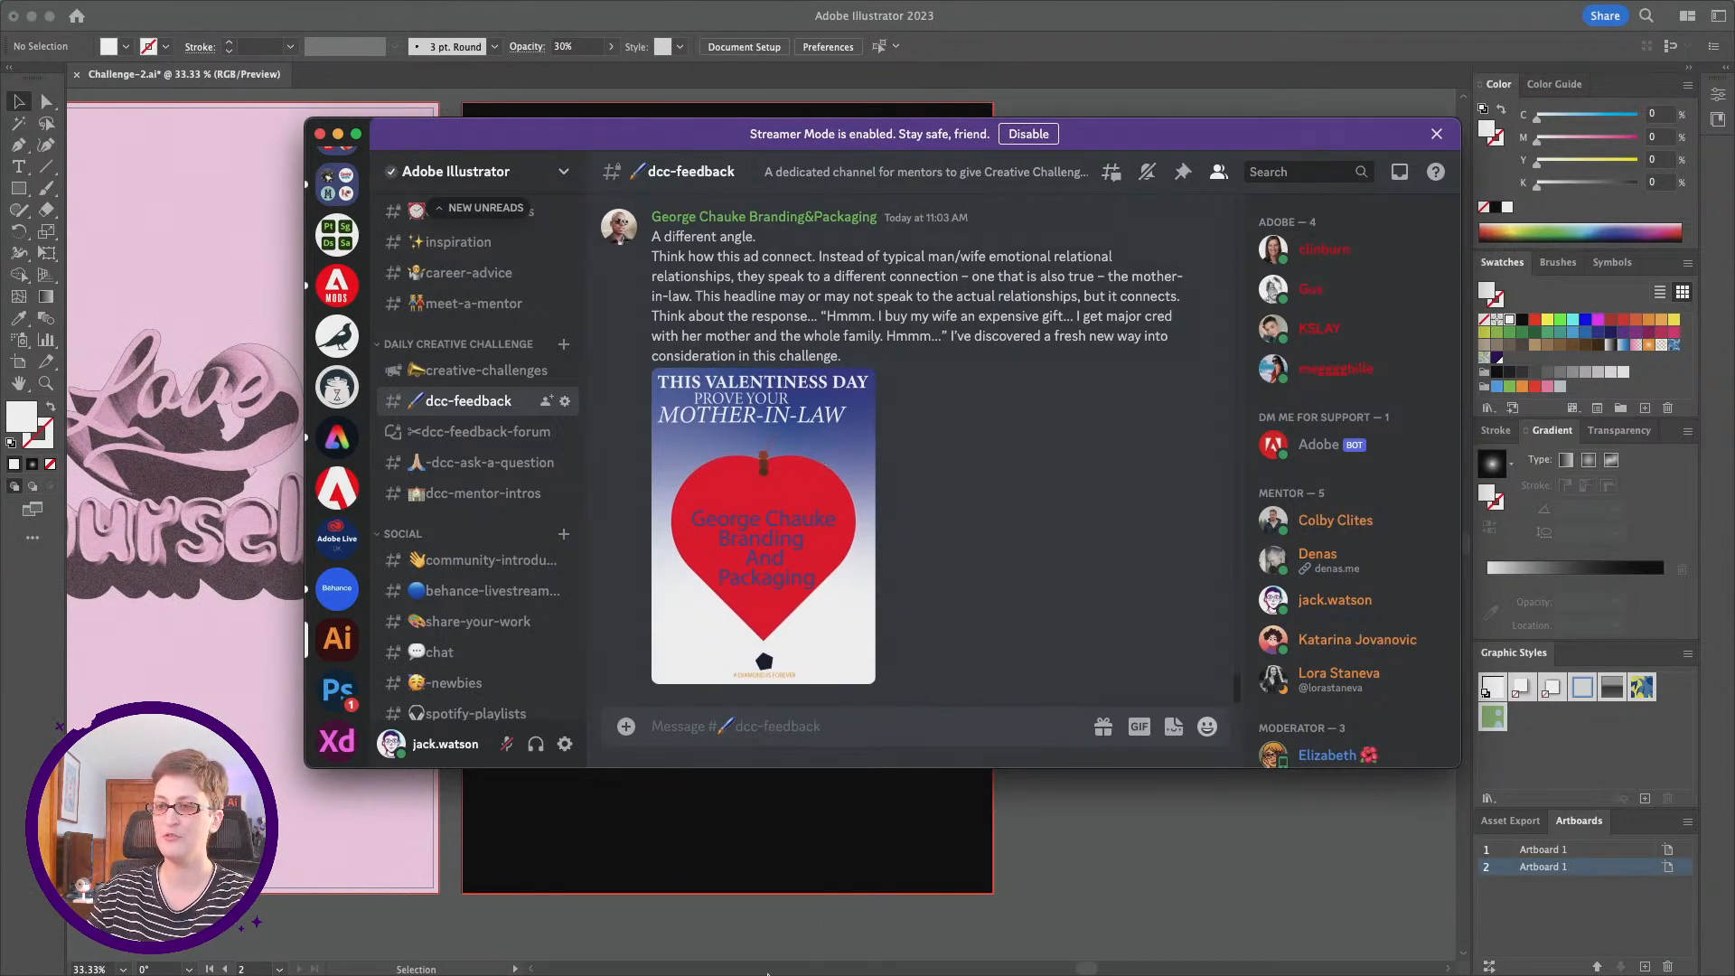
Step: Attach Artboard 1_1.png and Artboard 1.png from the PNG folder in starter files to a new dcc-feedback message
{"action": "mouse_move", "coordinate": [770, 967]}
{"action": "left_click", "coordinate": [608, 946]}
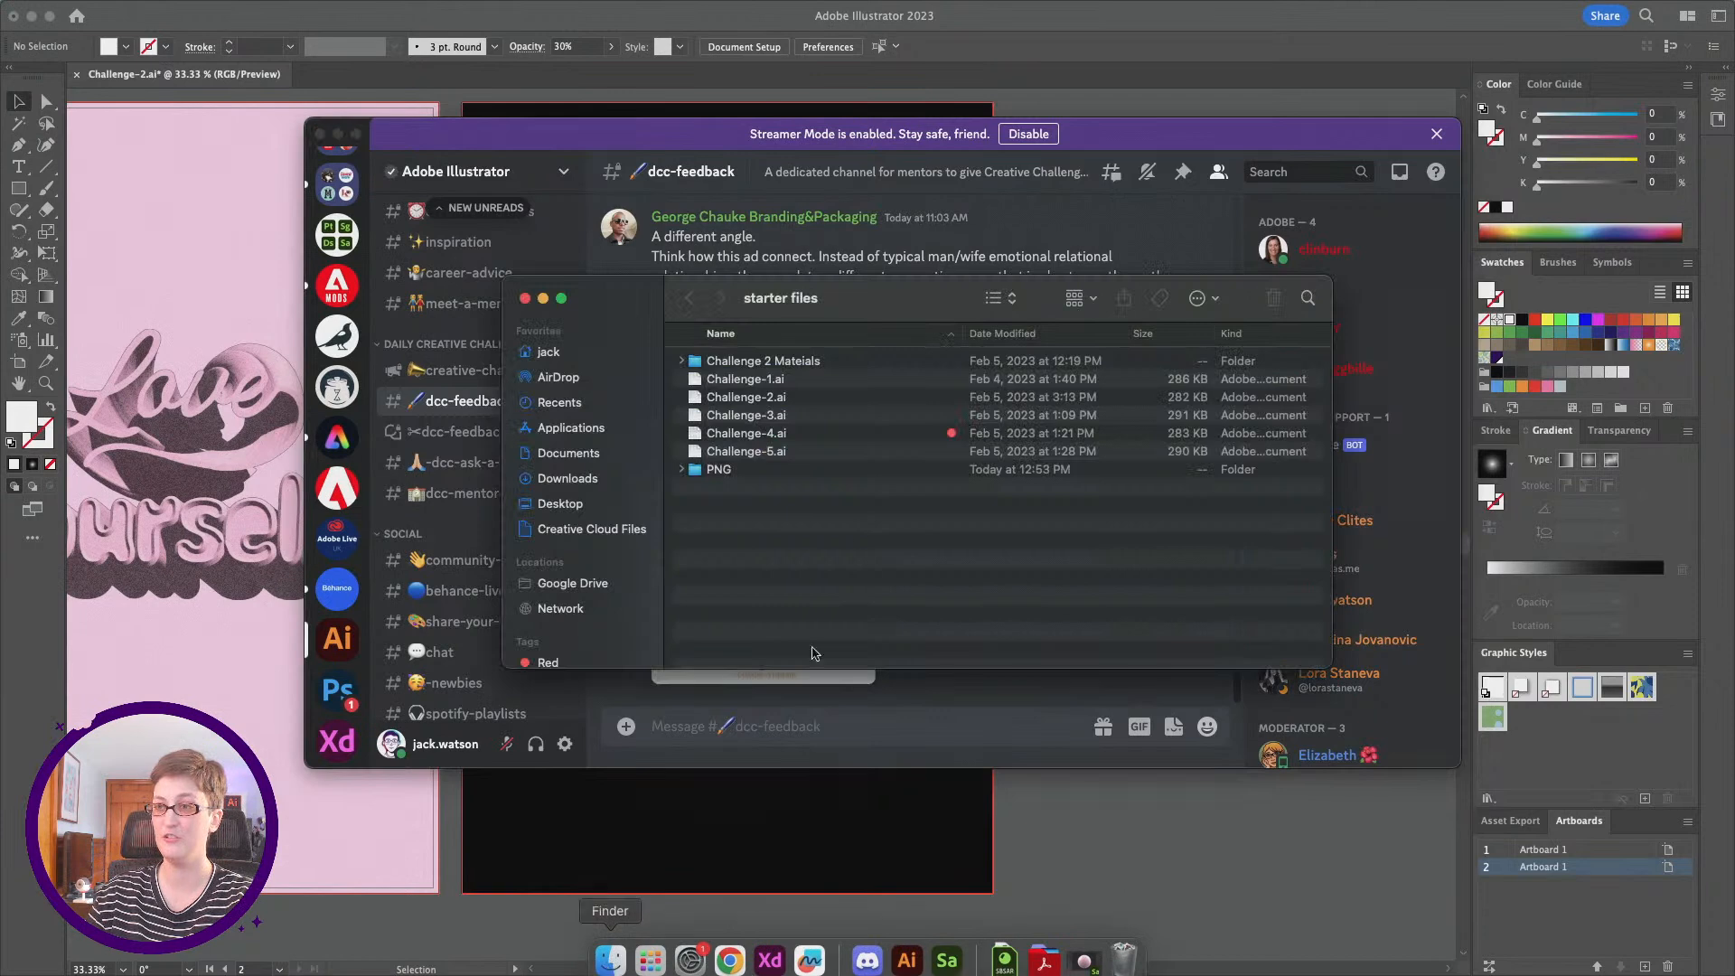
{"action": "left_click", "coordinate": [692, 474]}
{"action": "left_click", "coordinate": [682, 471]}
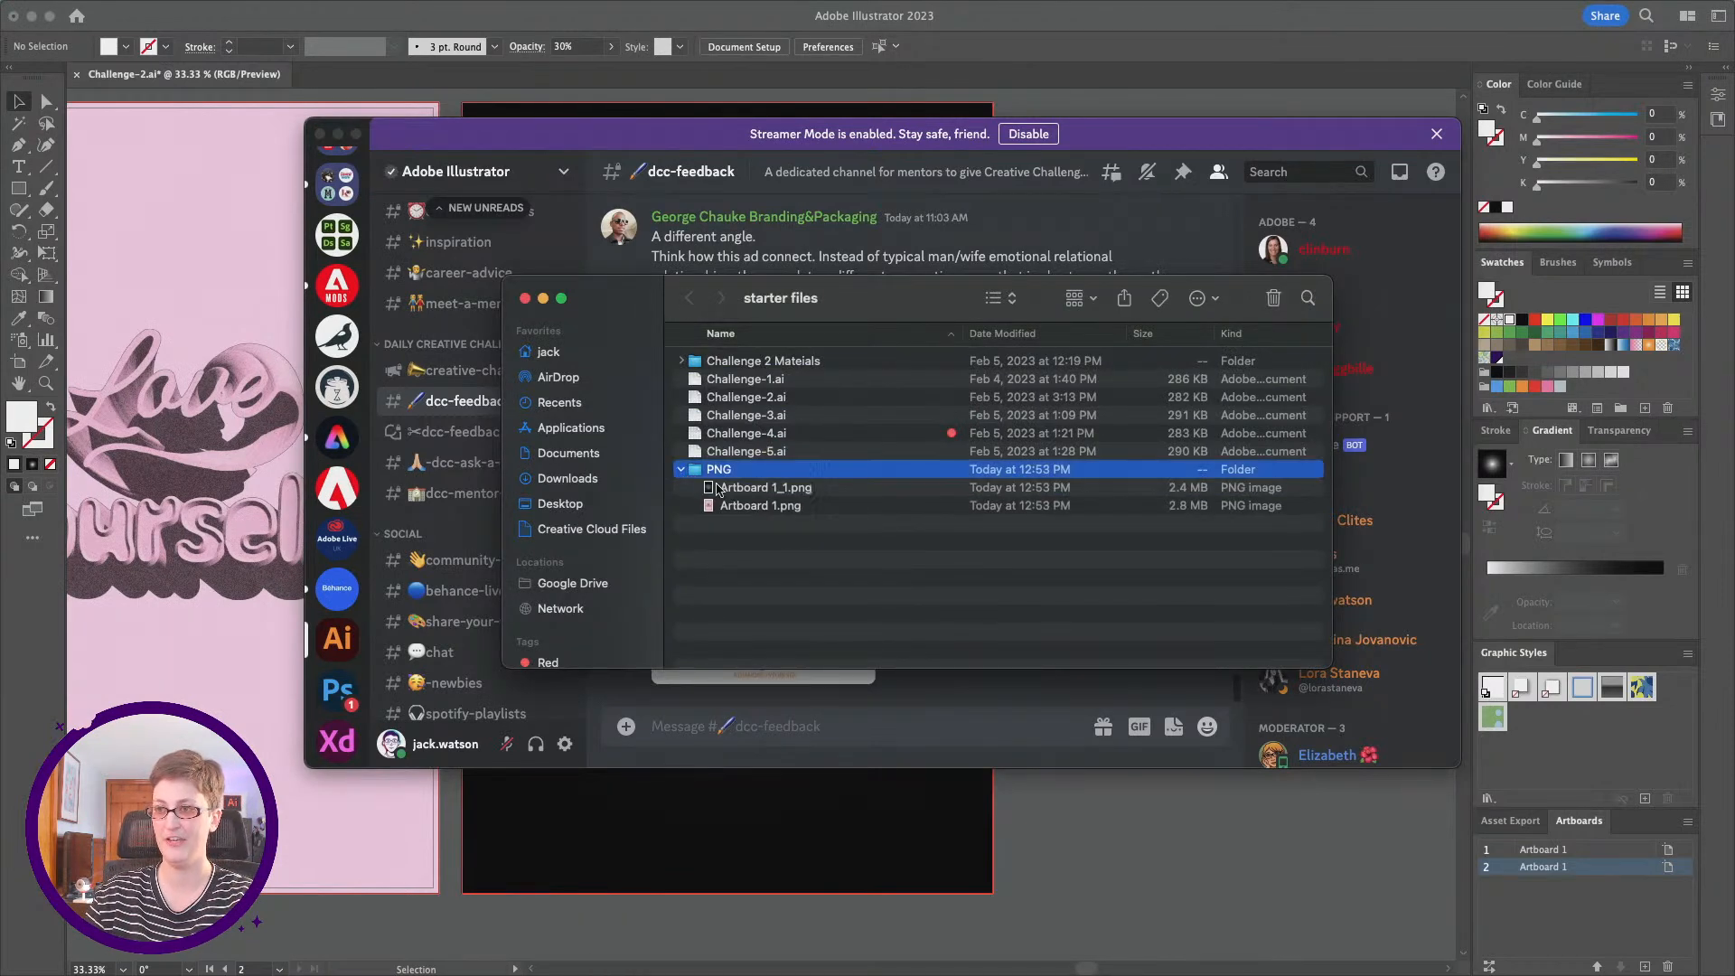
{"action": "left_click", "coordinate": [740, 491]}
{"action": "left_click", "coordinate": [757, 507], "text": "shift"}
{"action": "left_click_drag", "start_coordinate": [757, 508], "coordinate": [858, 710]}
{"action": "left_click", "coordinate": [858, 727]}
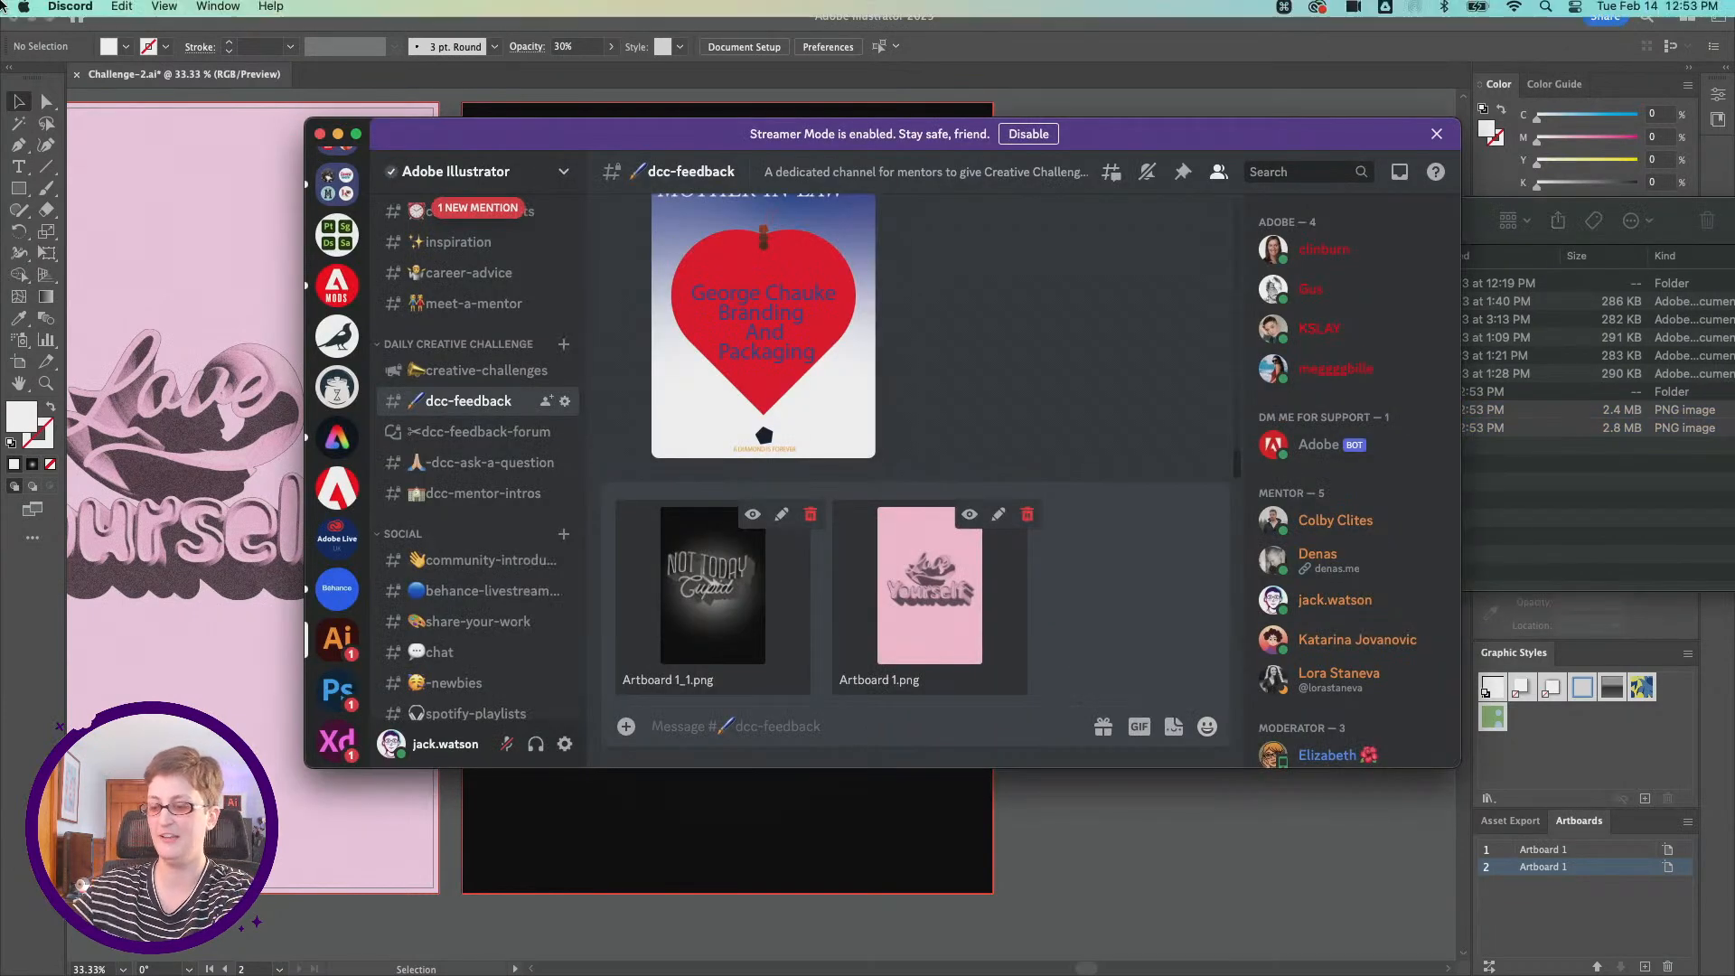
Step: Post the two attached posters with the message "challenge 2! what do you think?"
{"action": "type", "text": "challenge 2"}
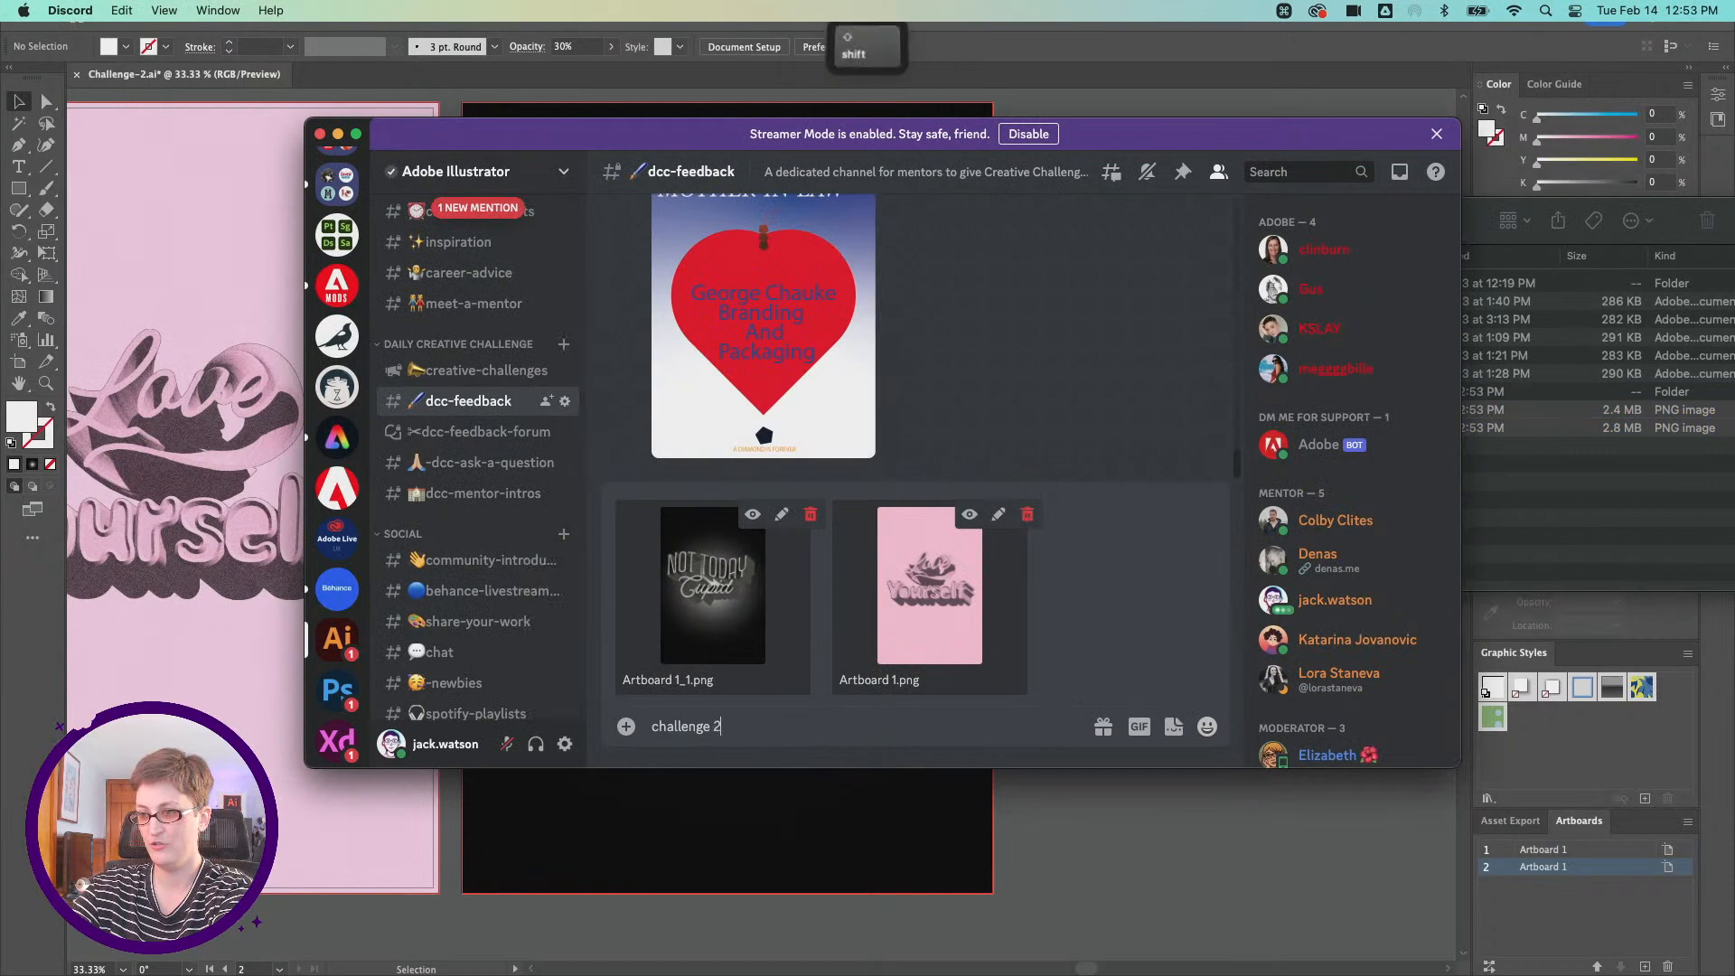
{"action": "type", "text": "! what"}
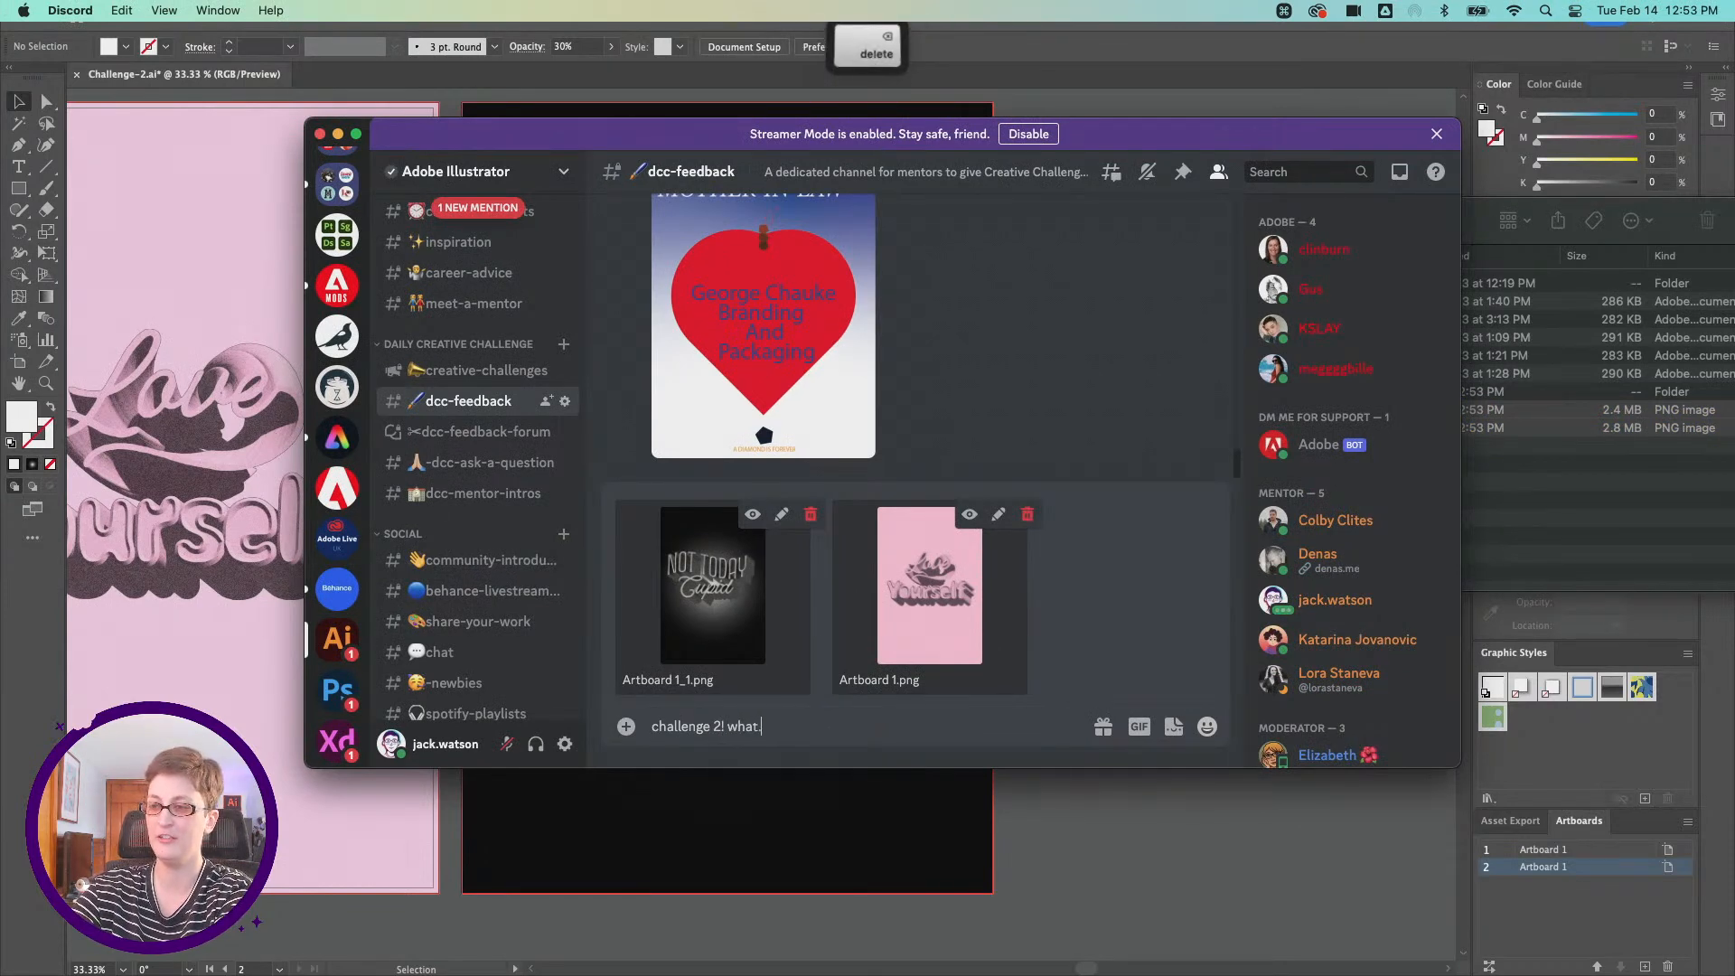
{"action": "type", "text": " do you think?"}
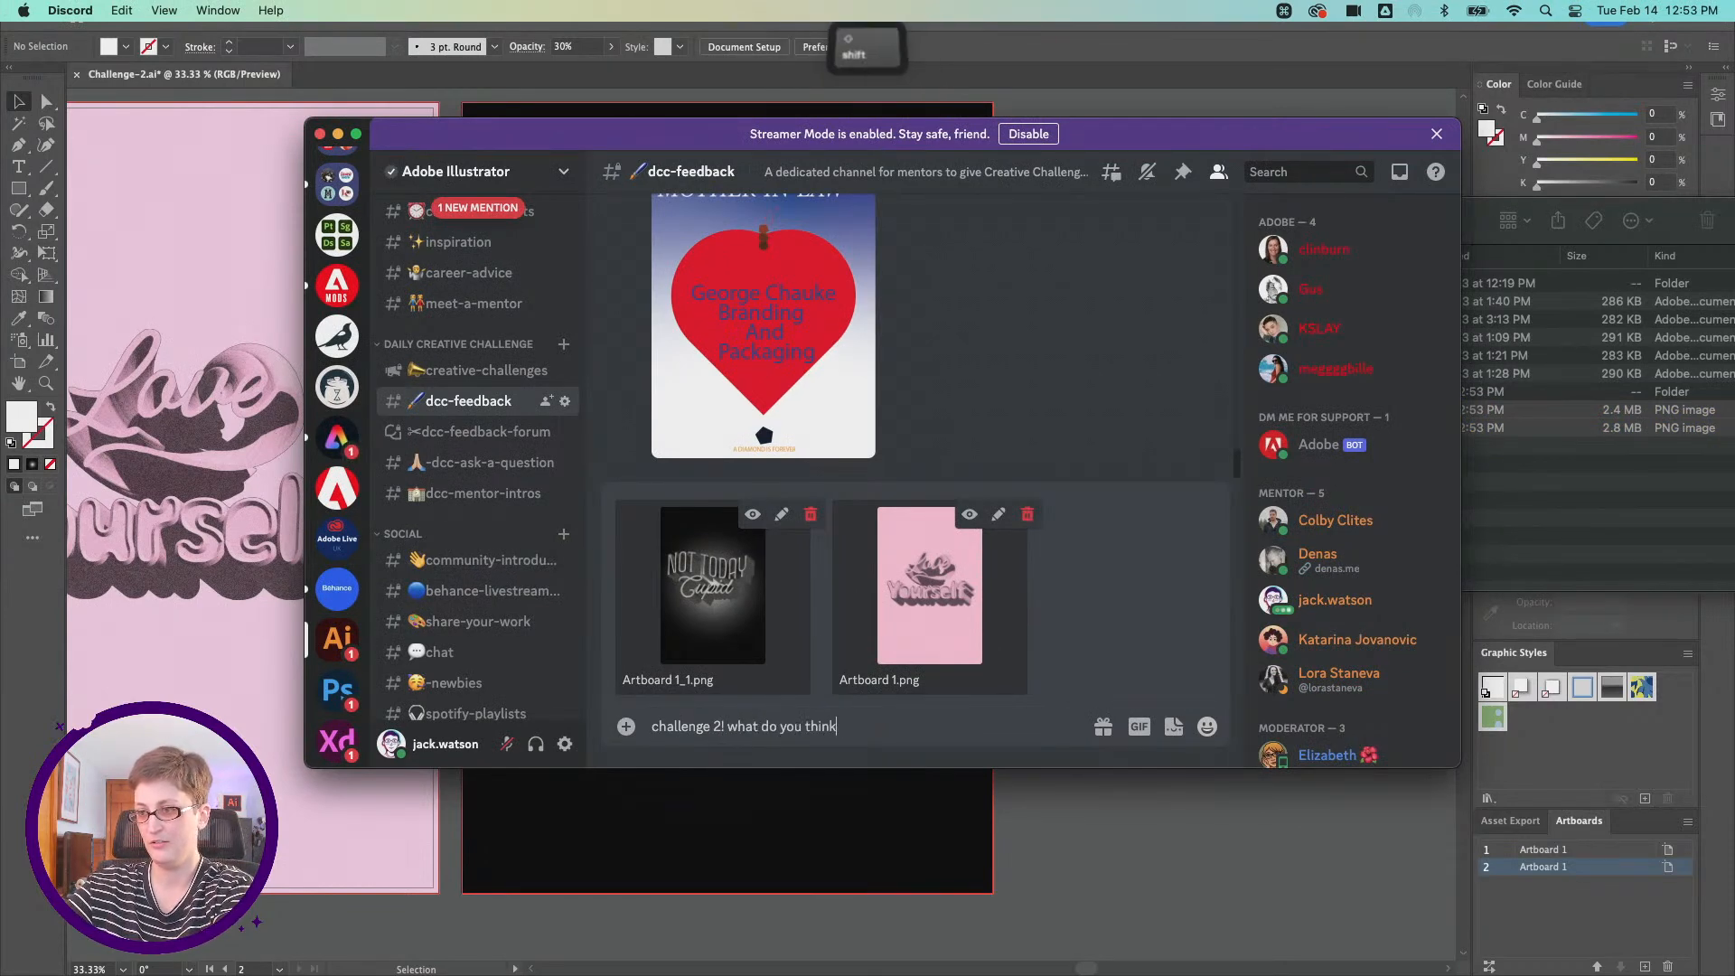
{"action": "key", "text": "Return"}
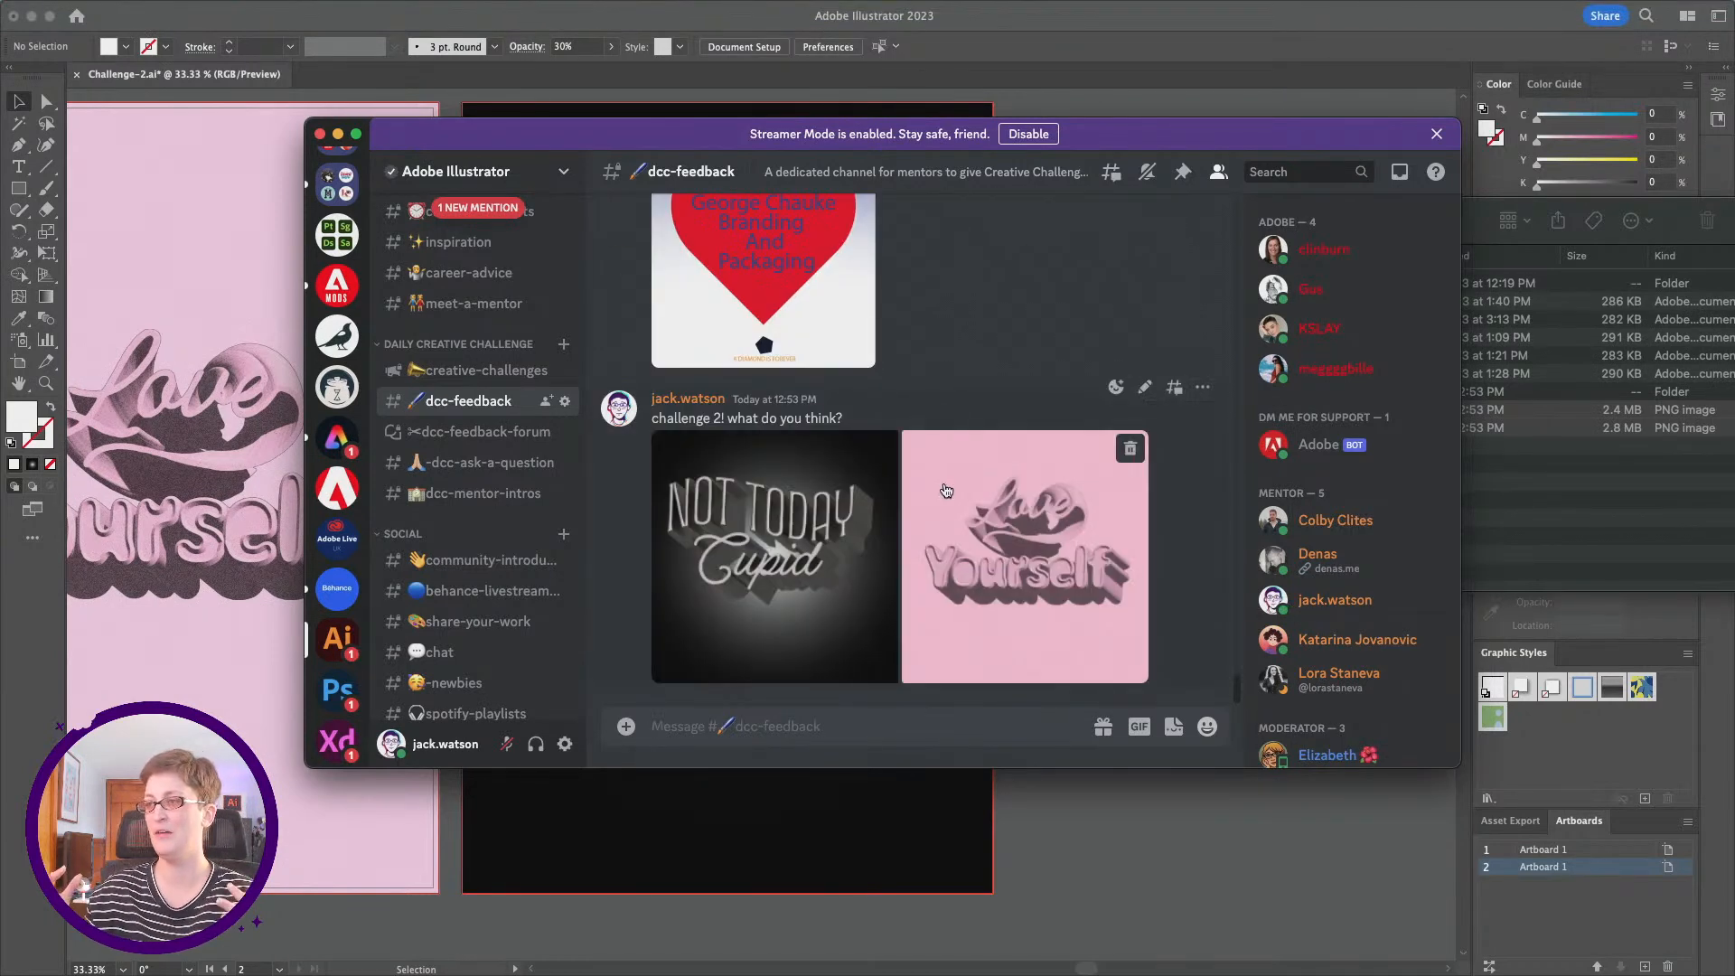
{"action": "scroll", "coordinate": [958, 490], "scroll_direction": "up", "scroll_amount": 2}
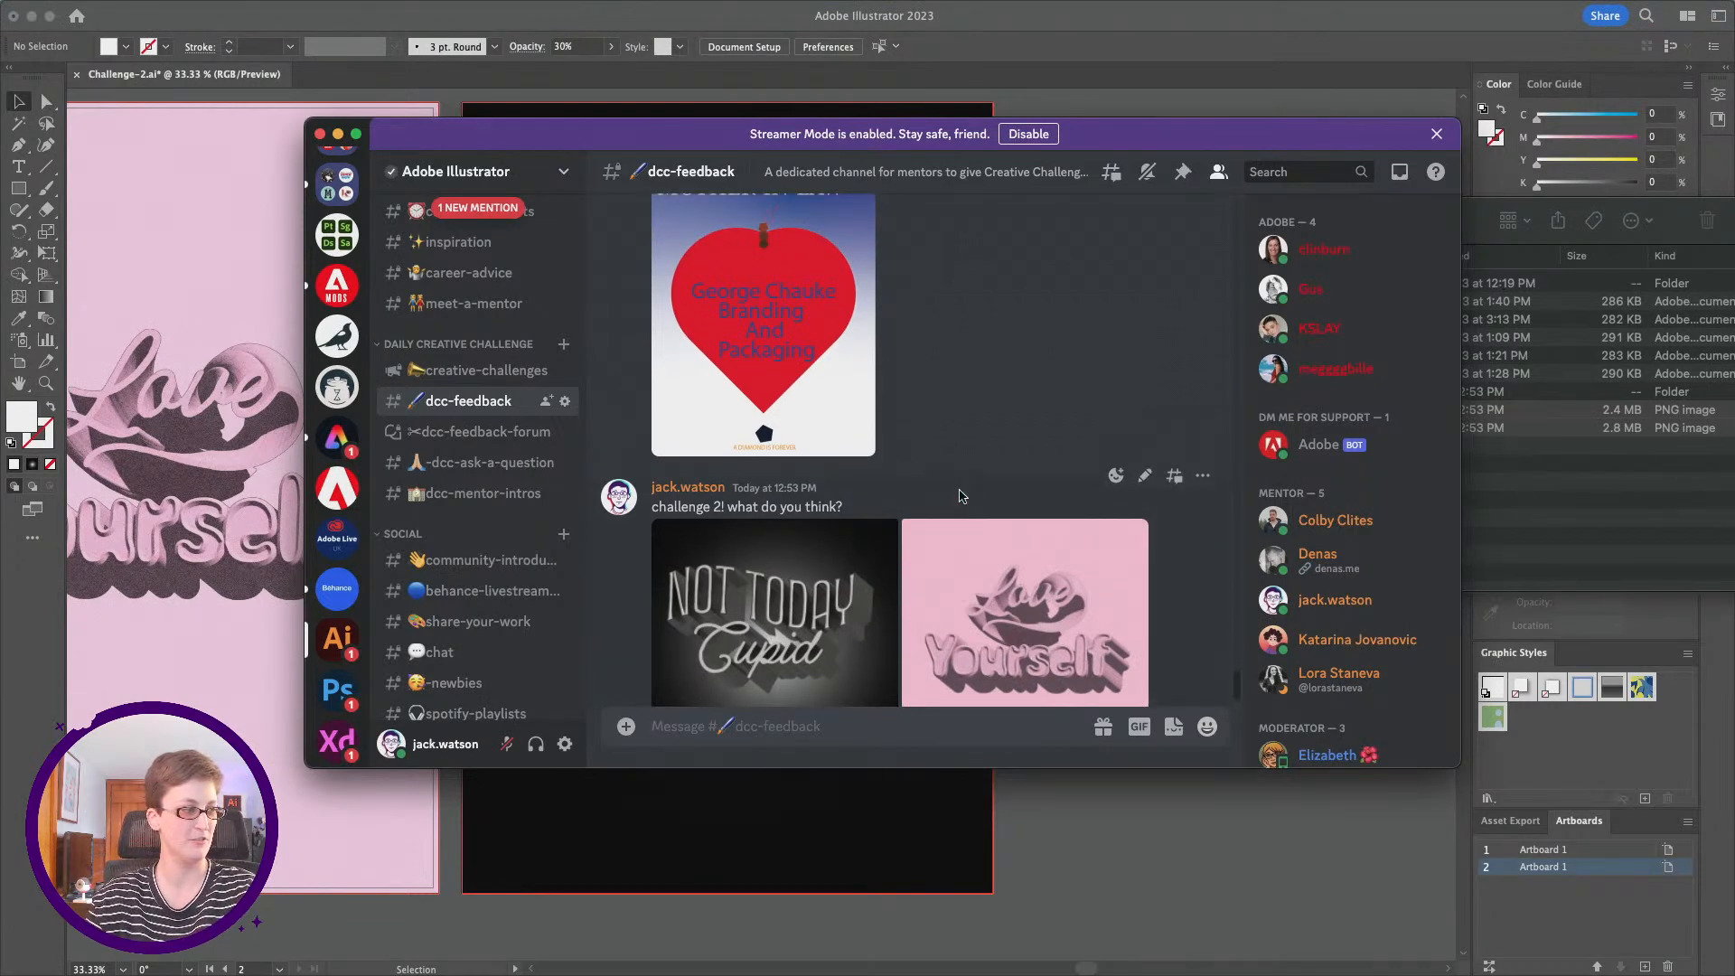
Step: Switch back to Illustrator and bring both poster artboards of Challenge-2.ai into view
{"action": "left_click", "coordinate": [961, 34]}
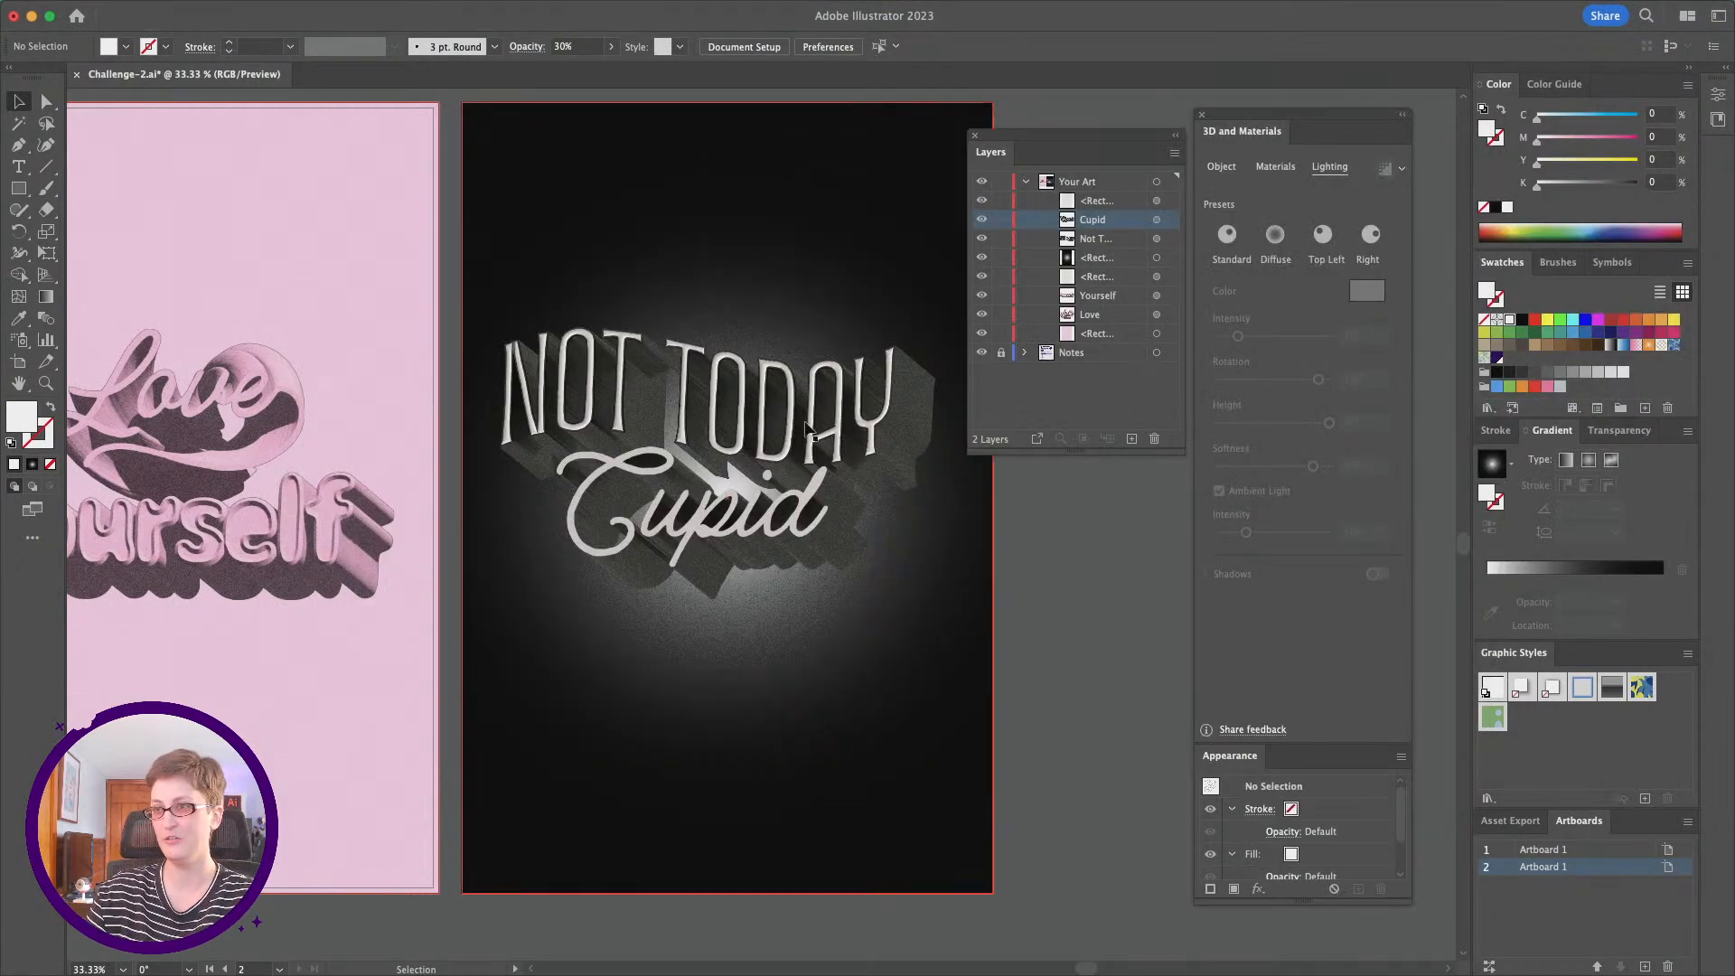
{"action": "scroll", "coordinate": [813, 429], "scroll_direction": "left", "scroll_amount": 2}
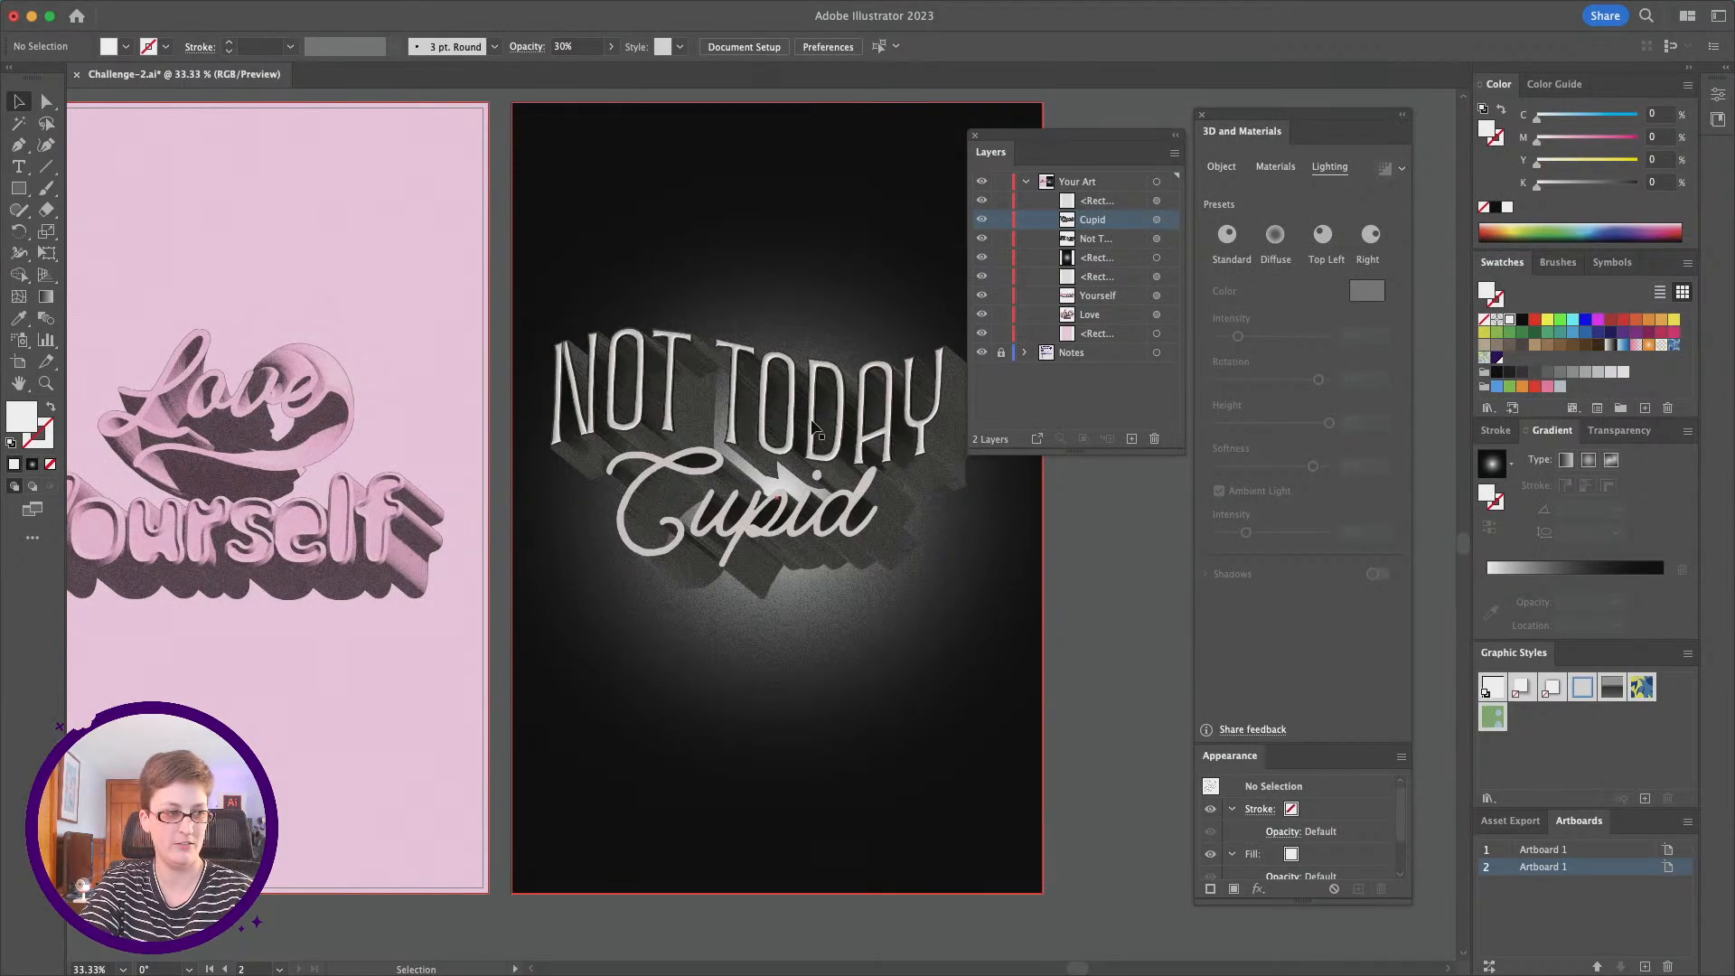